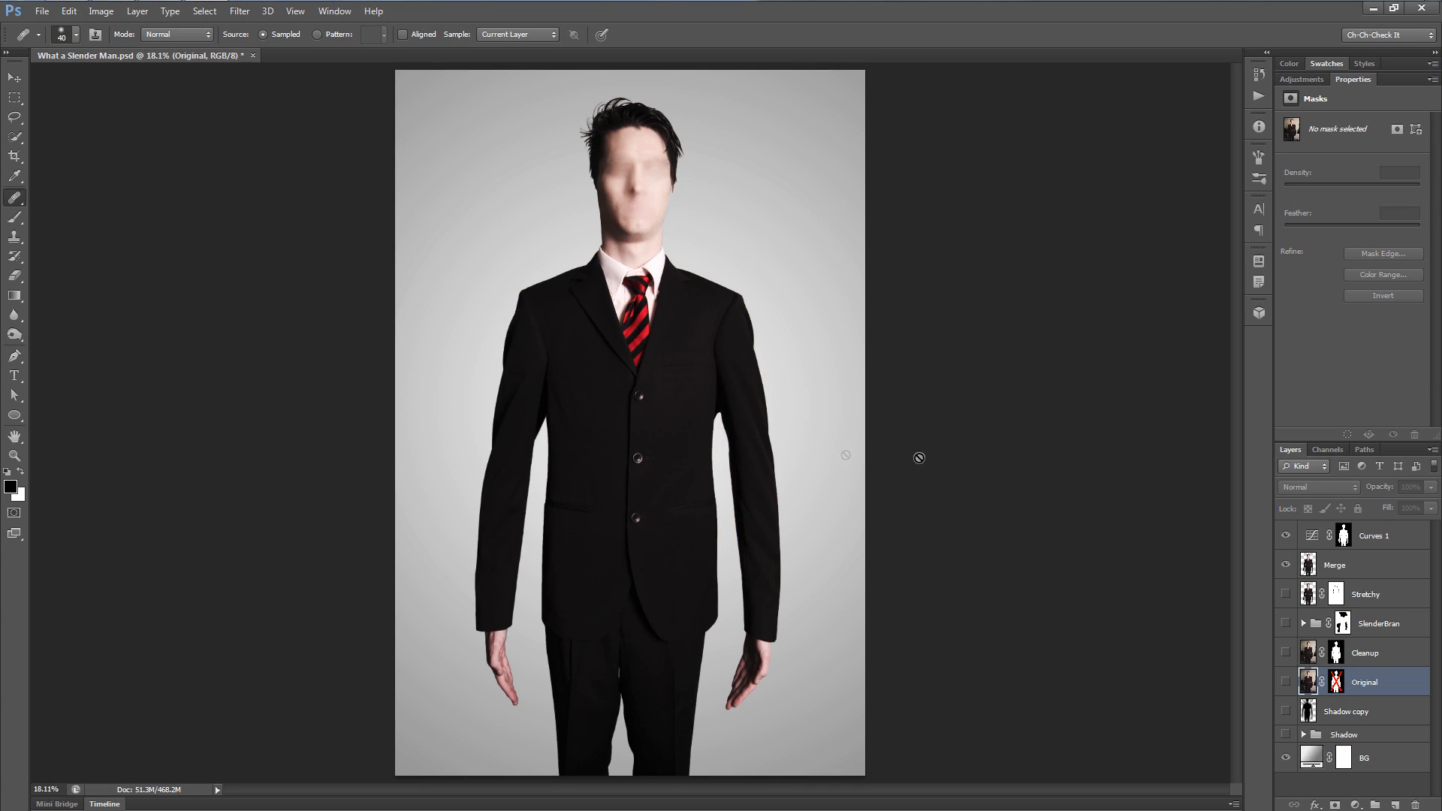
- Compare the finished composite with the source photo, ending with the Curves 1 and Merge layers hidden and the Original layer shown
key(v)
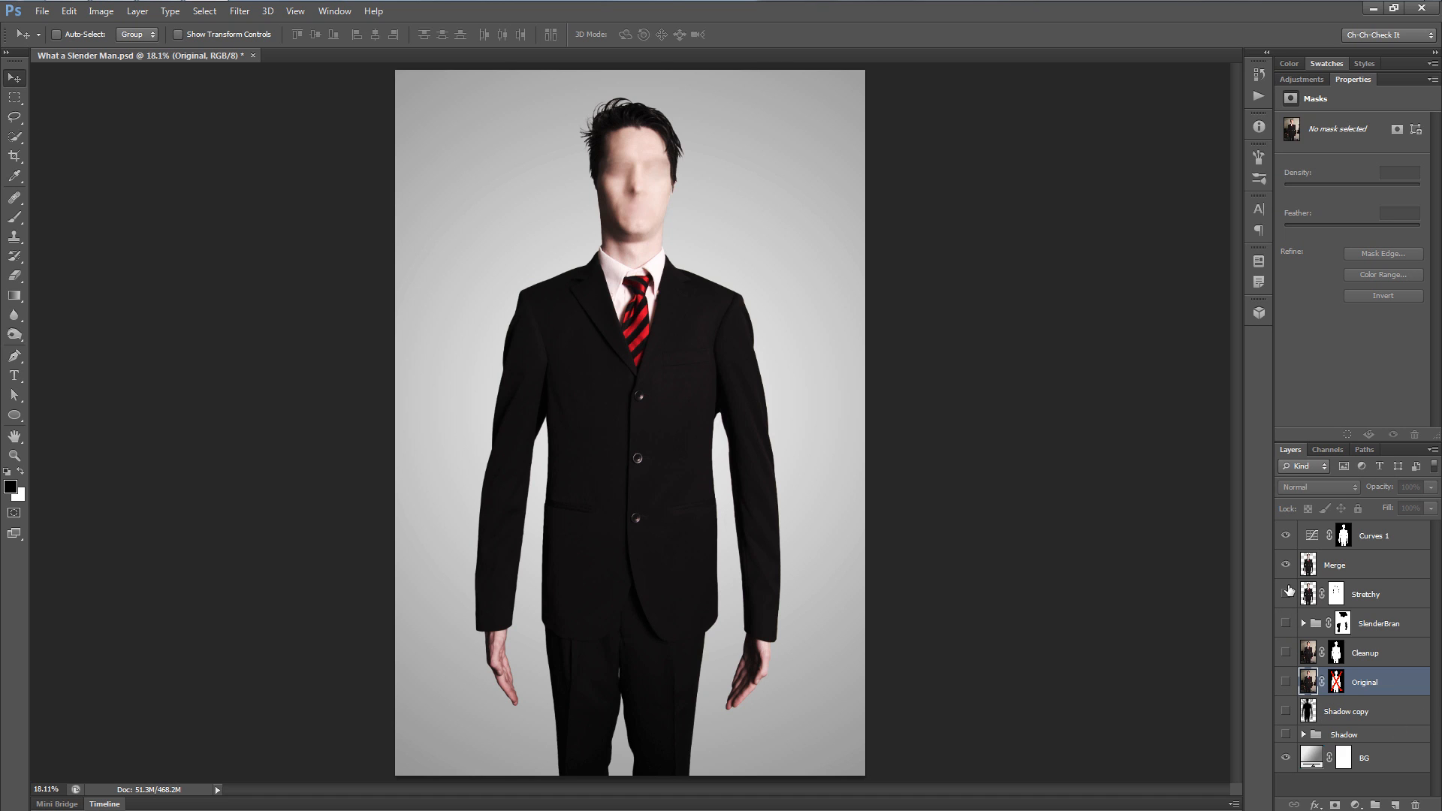
click(1286, 535)
click(1286, 564)
click(1286, 682)
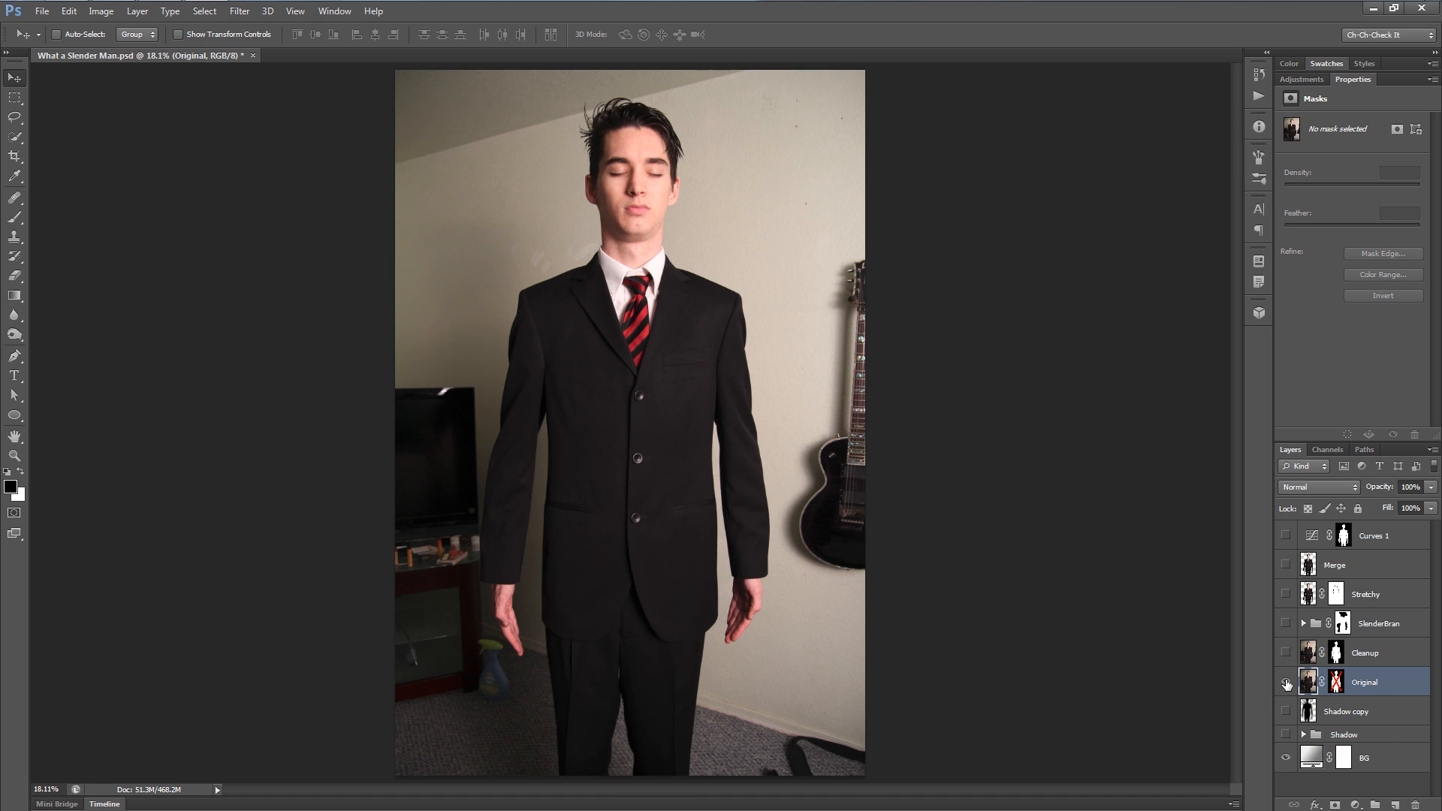
click(1286, 565)
click(1286, 535)
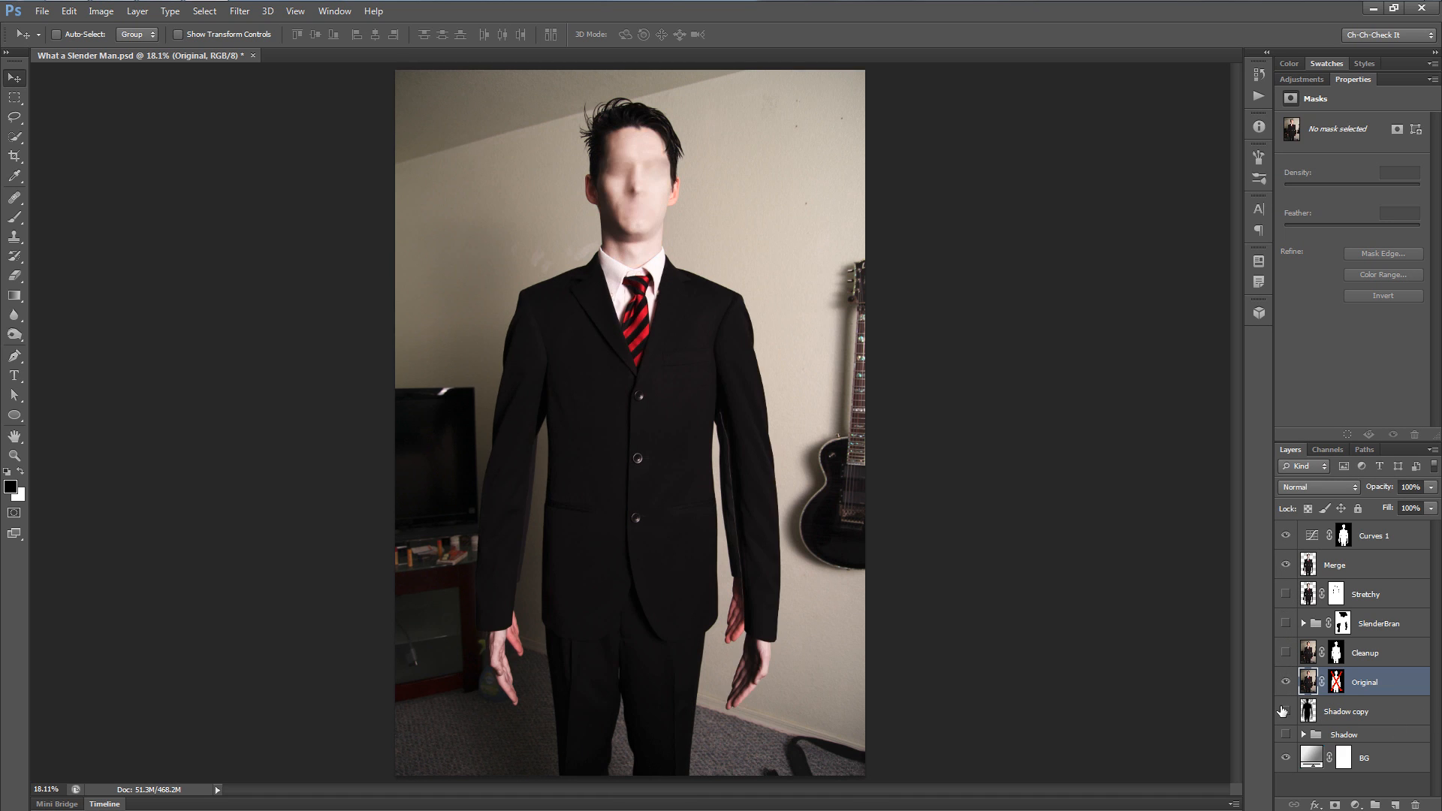
click(1286, 683)
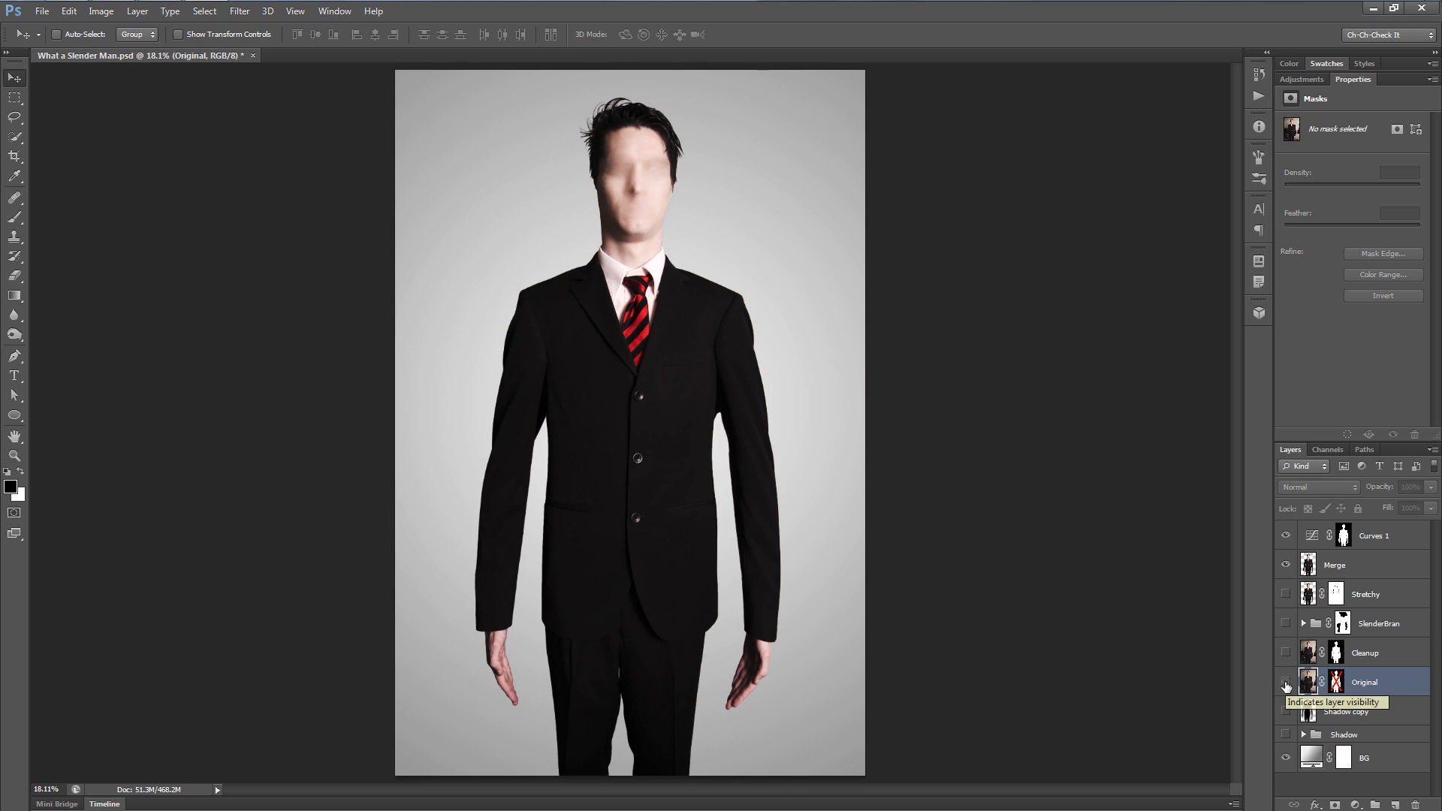
click(1286, 683)
click(1286, 565)
click(1286, 536)
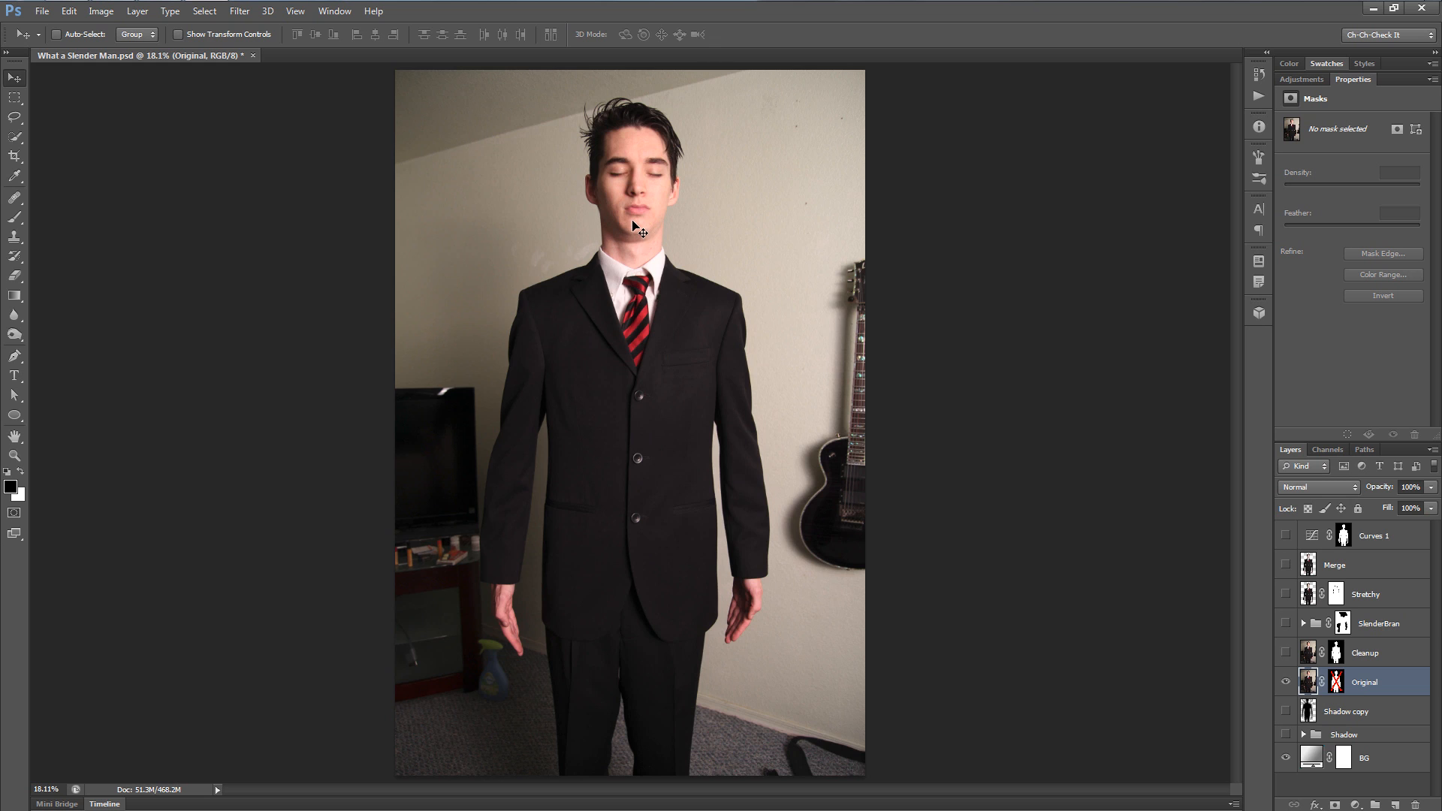
- Compare the faceless head on the Merge layer with the man's unedited face up close, leaving the Merge layer hidden
scroll(638, 229, up, 3)
scroll(639, 230, up, 3)
drag(705, 340, 709, 417)
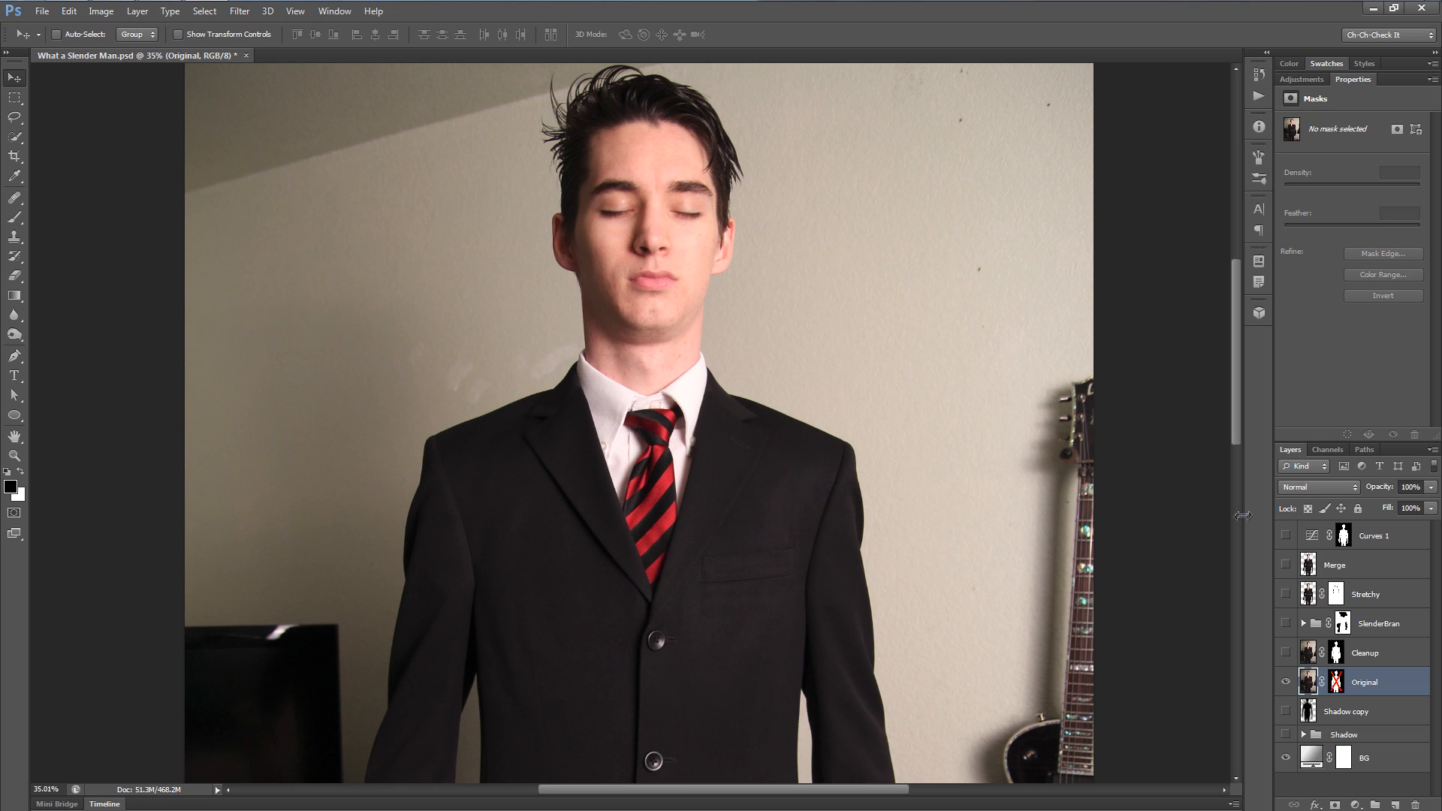
click(1286, 565)
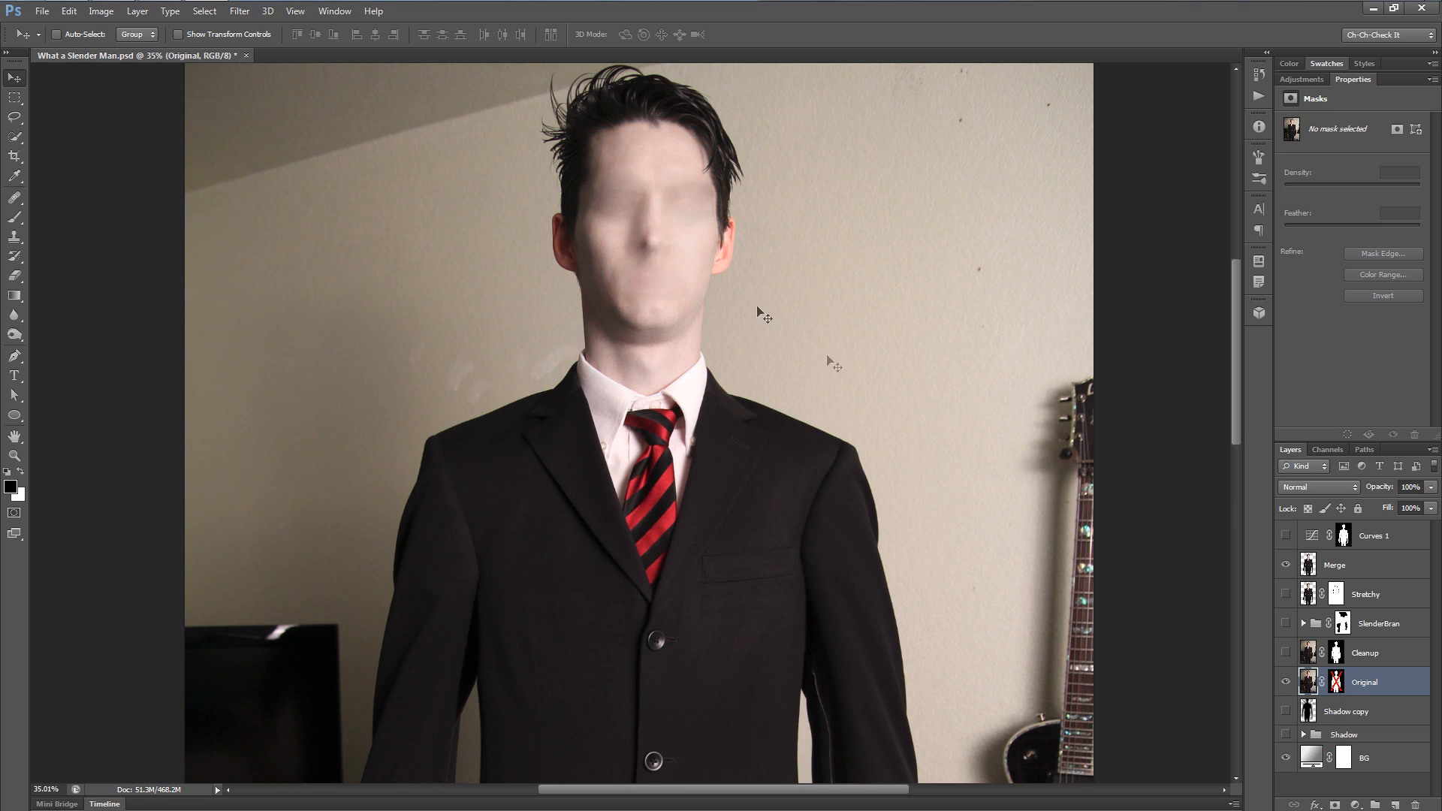
scroll(636, 207, up, 3)
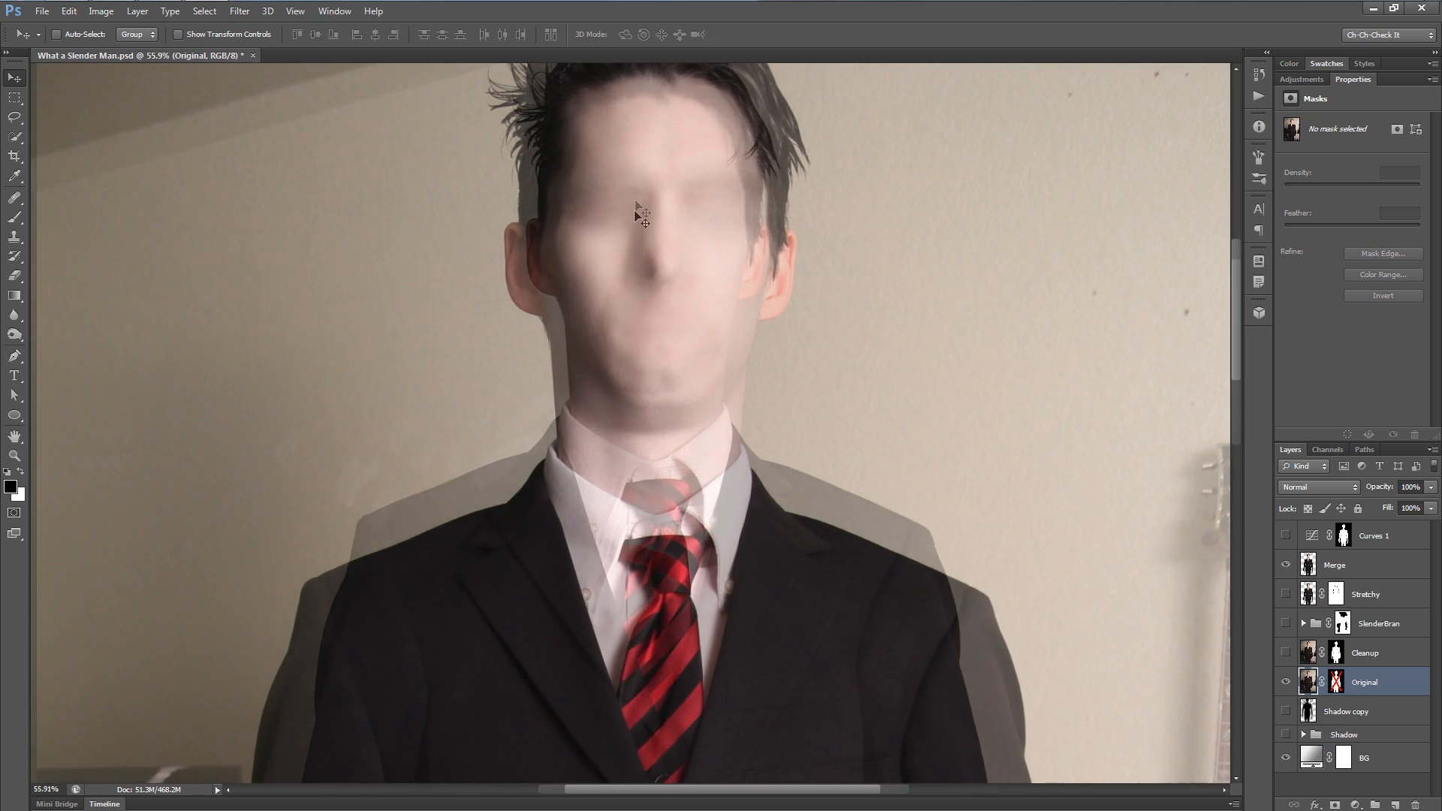
click(1285, 565)
scroll(818, 498, down, 5)
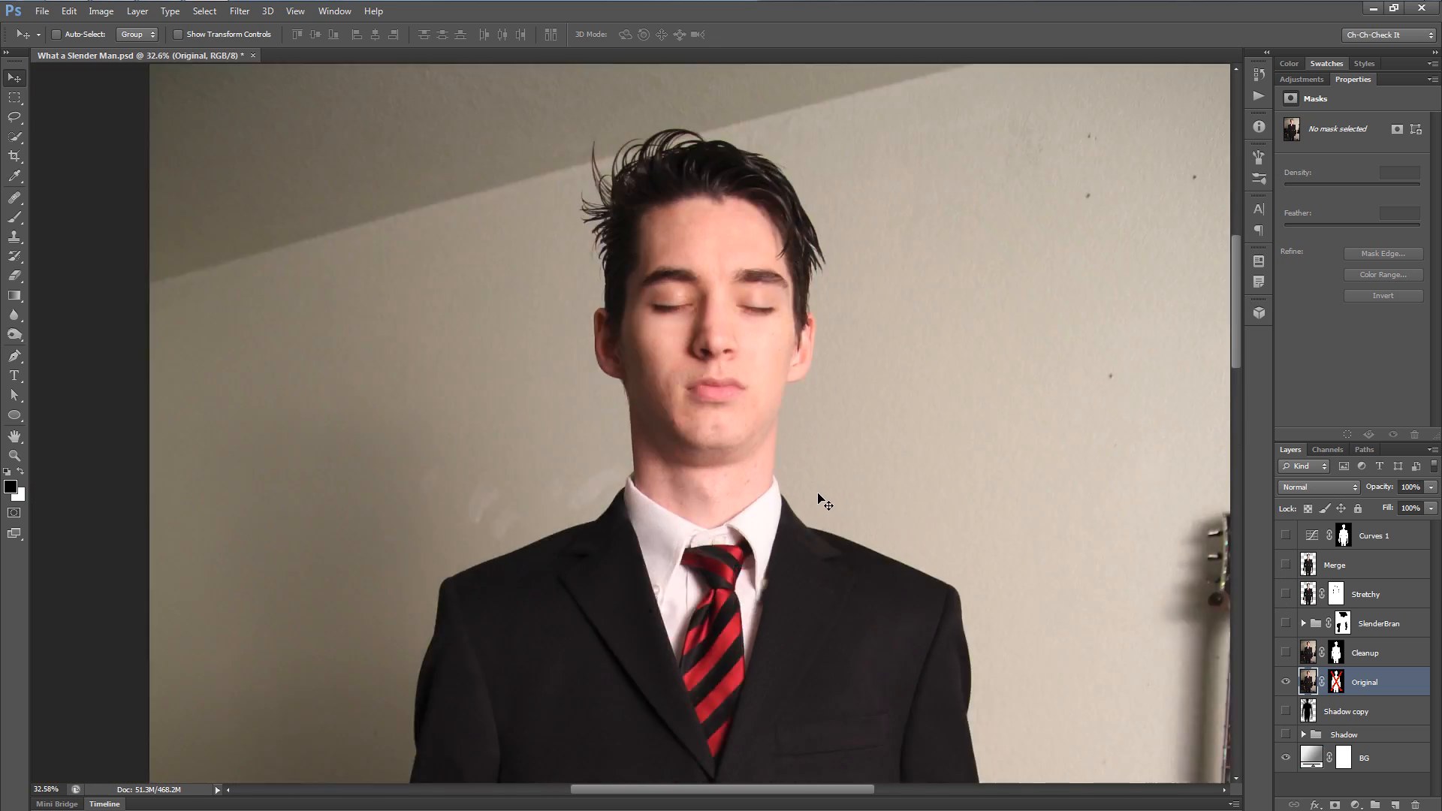
scroll(741, 434, up, 1)
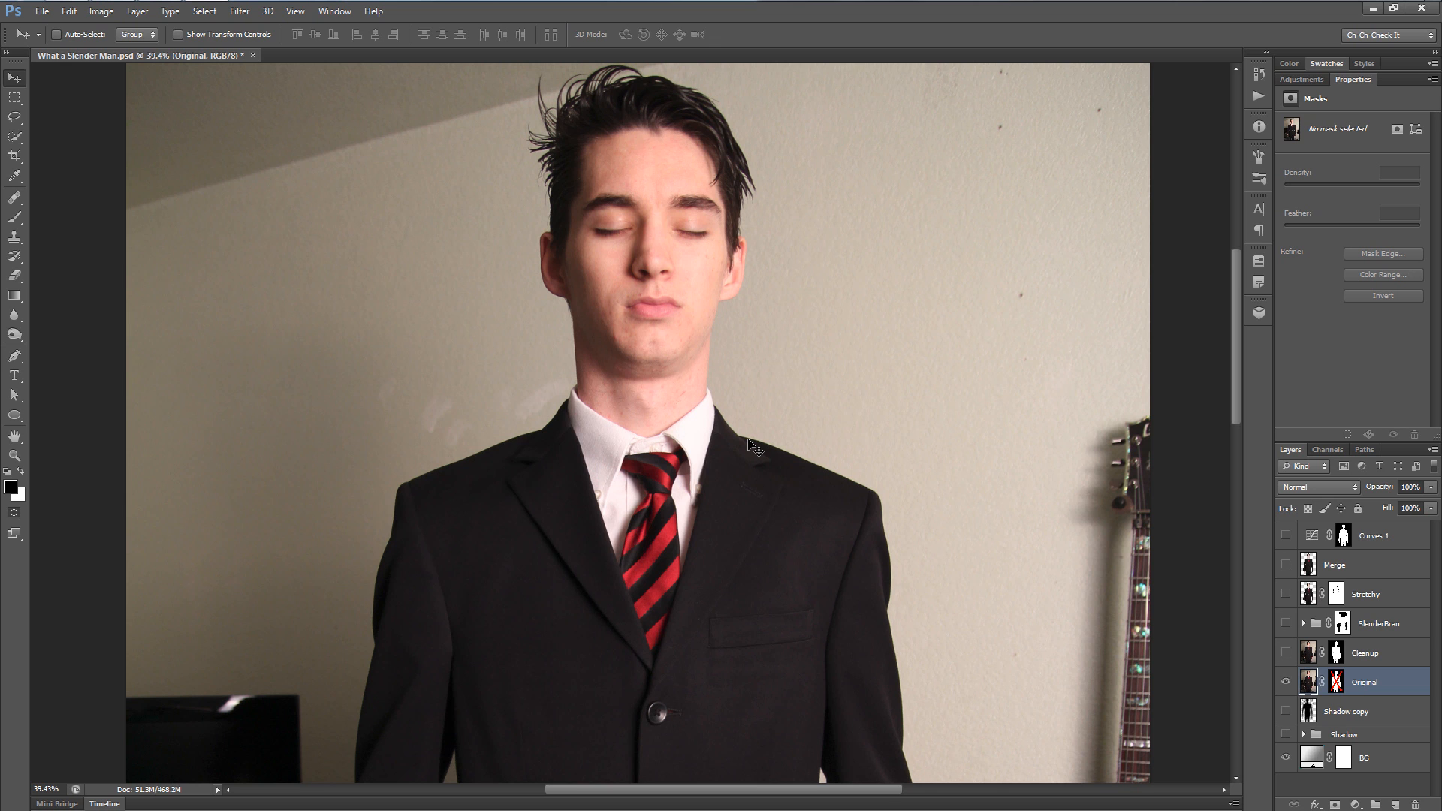
- Examine the suit, arms and hands in the unedited photo
scroll(748, 440, down, 4)
drag(744, 531, 732, 411)
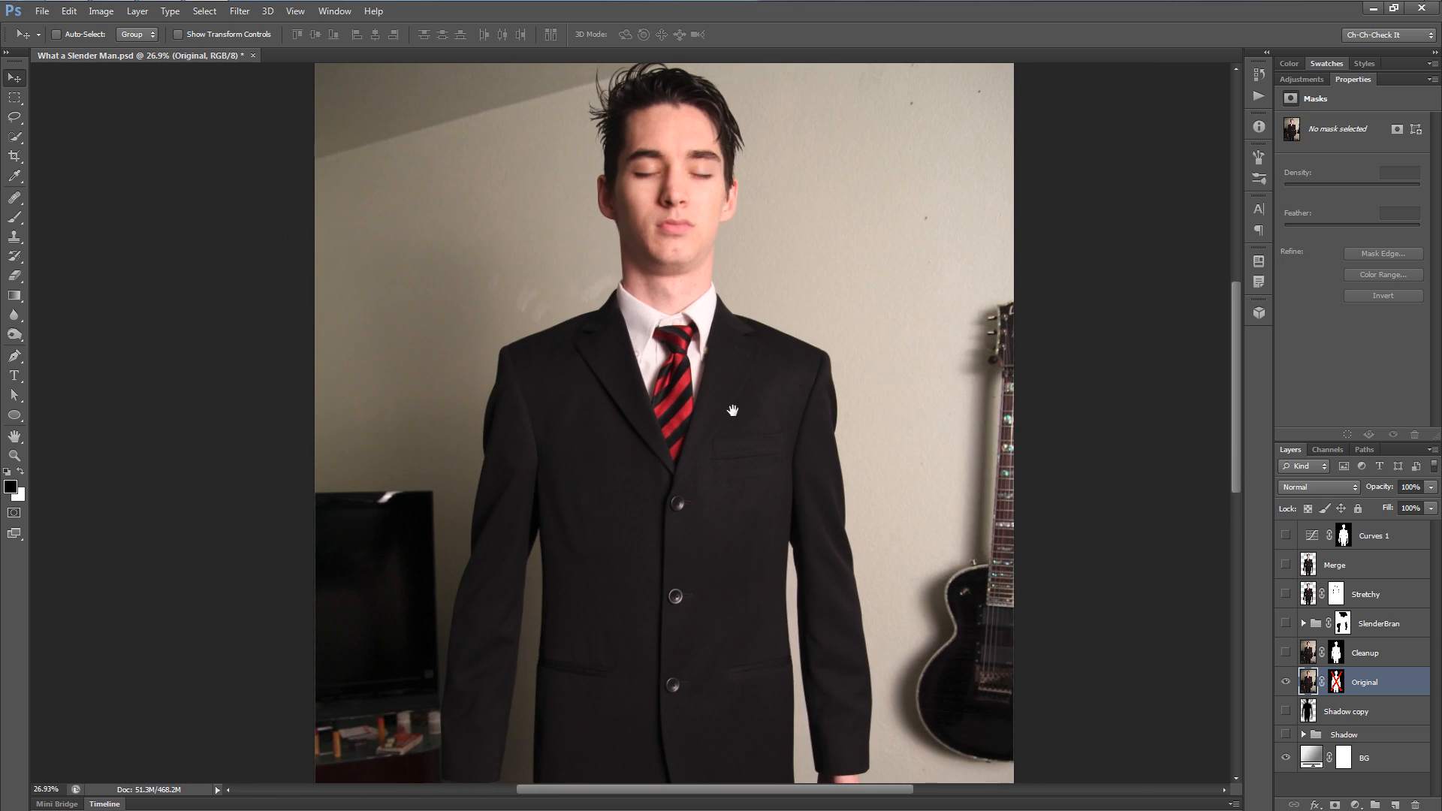
scroll(736, 416, down, 4)
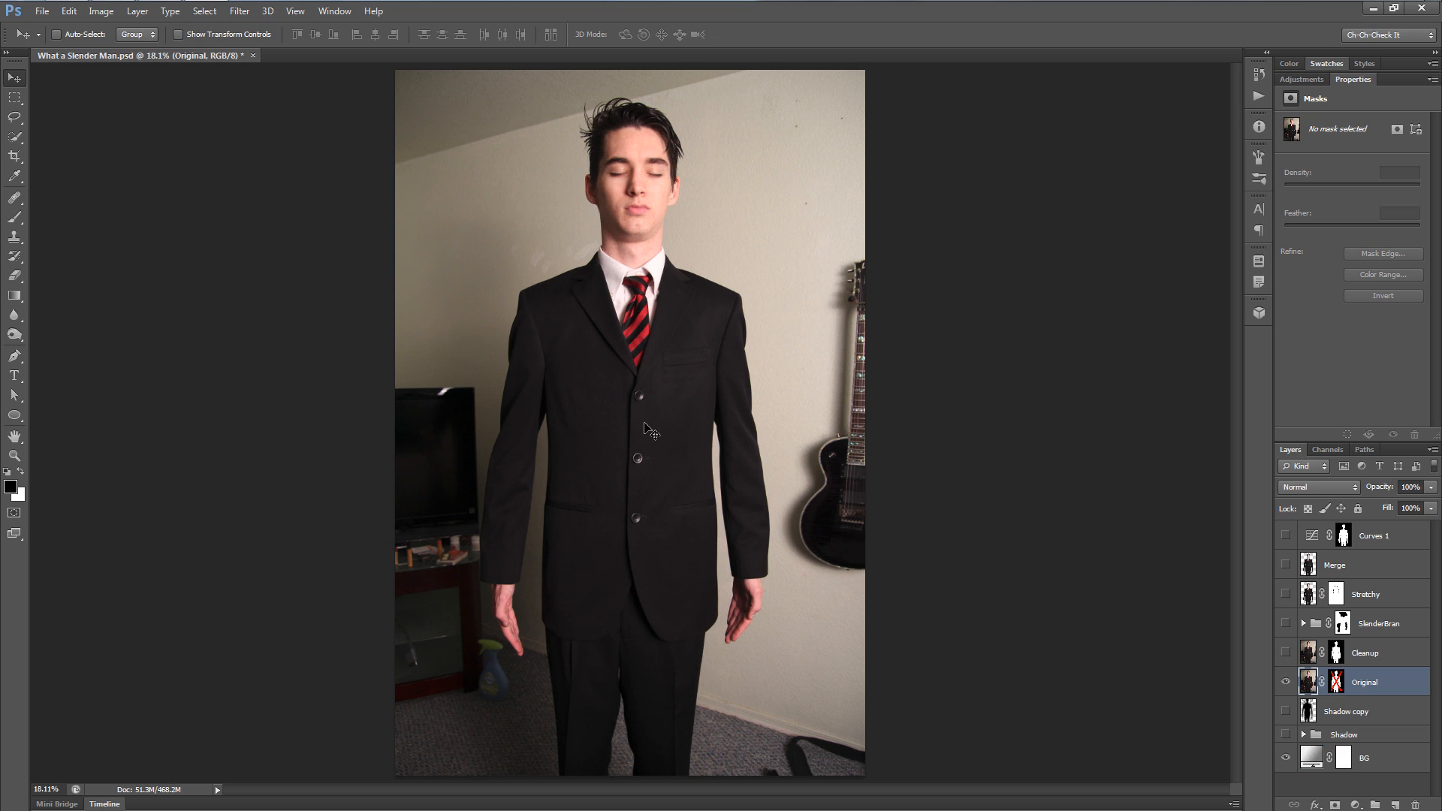
scroll(651, 359, up, 5)
drag(625, 336, 646, 493)
scroll(646, 492, up, 3)
scroll(676, 492, down, 6)
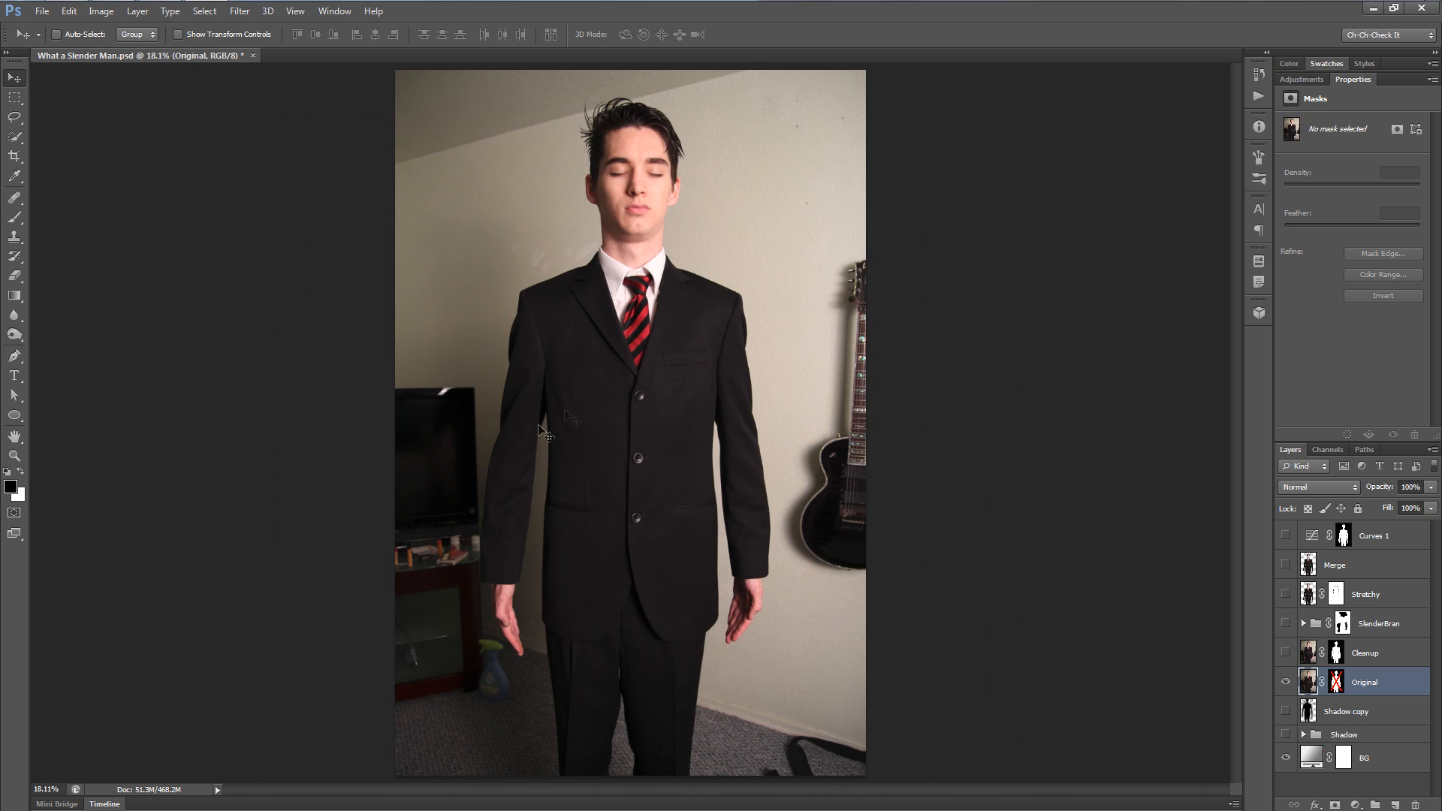
scroll(755, 622, up, 4)
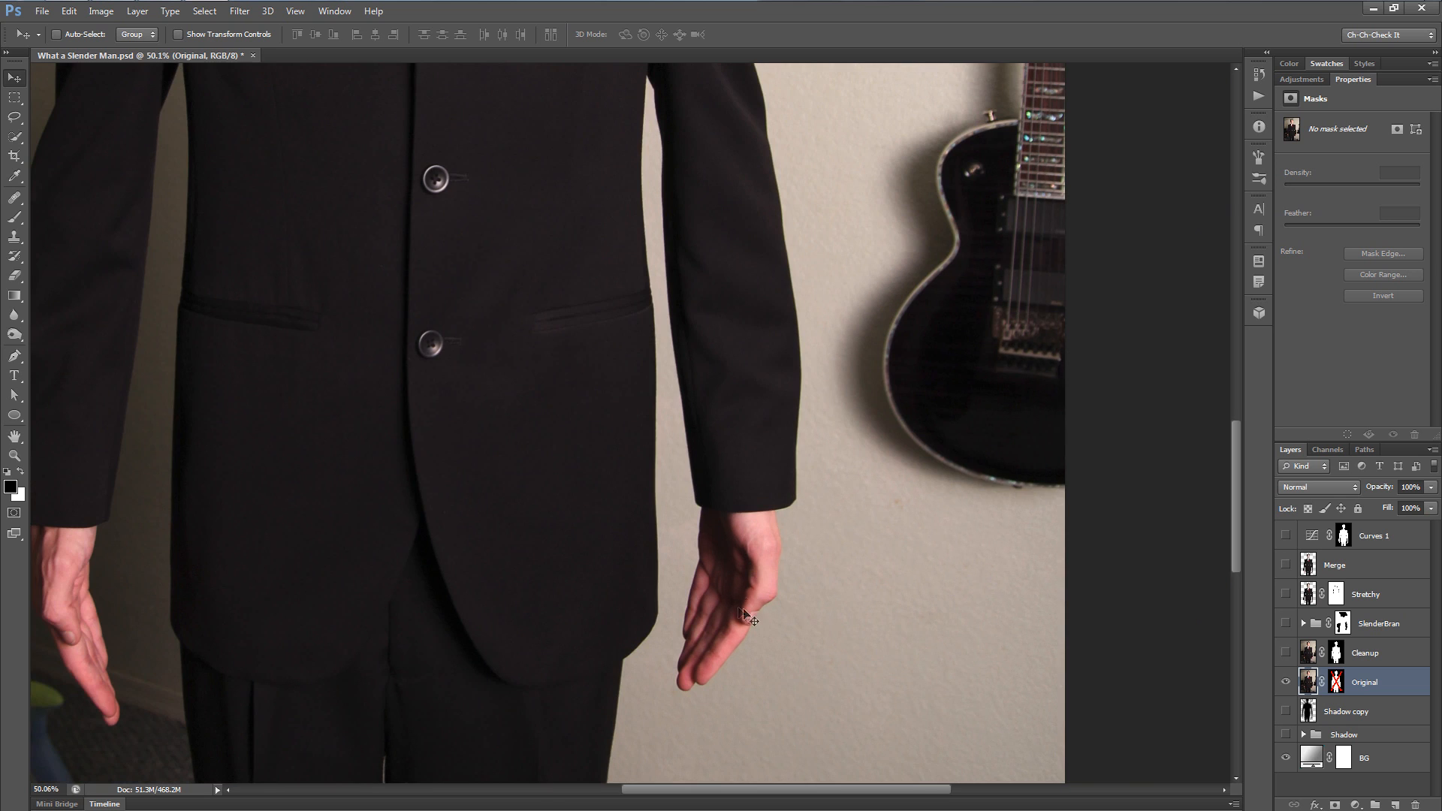
drag(380, 668, 481, 652)
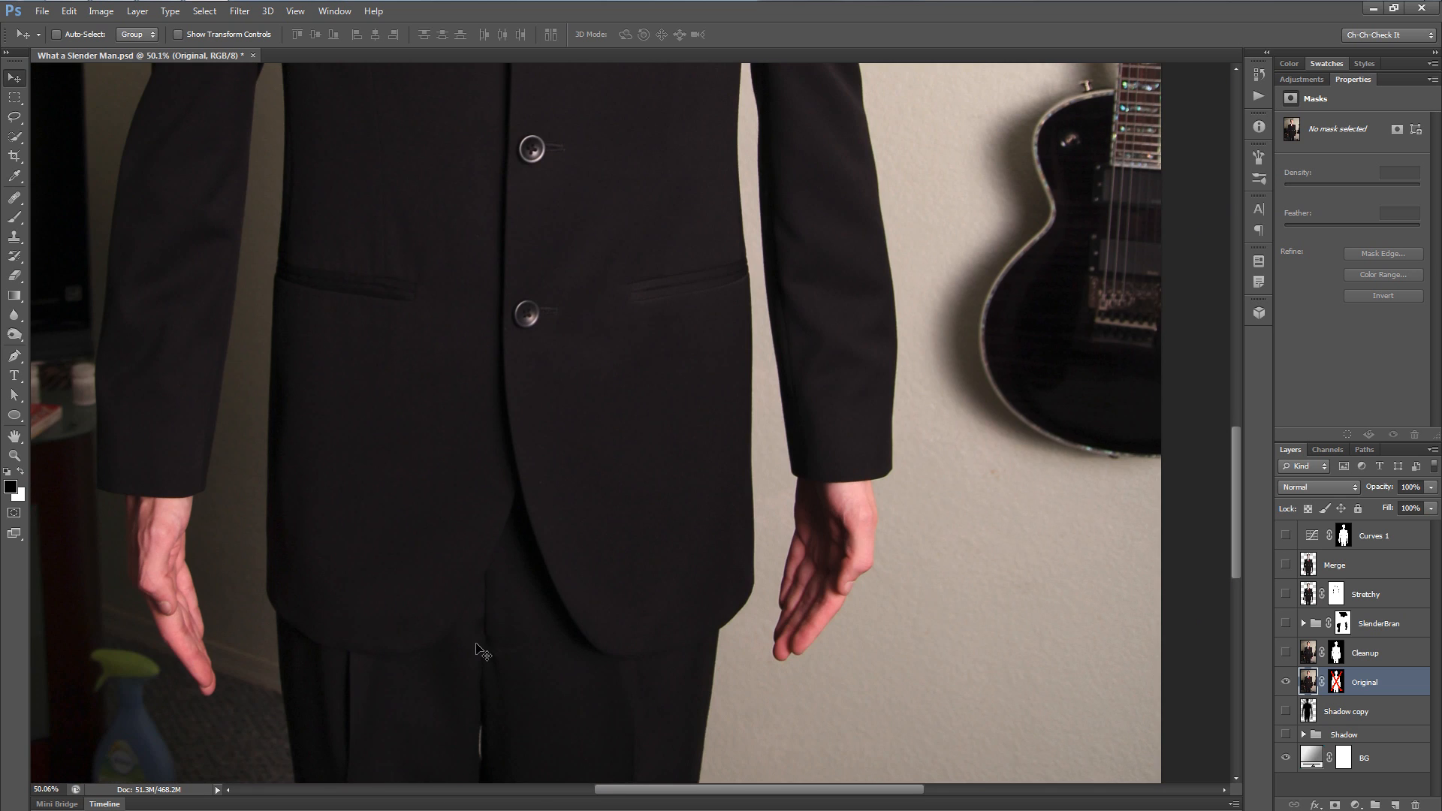
scroll(480, 652, down, 4)
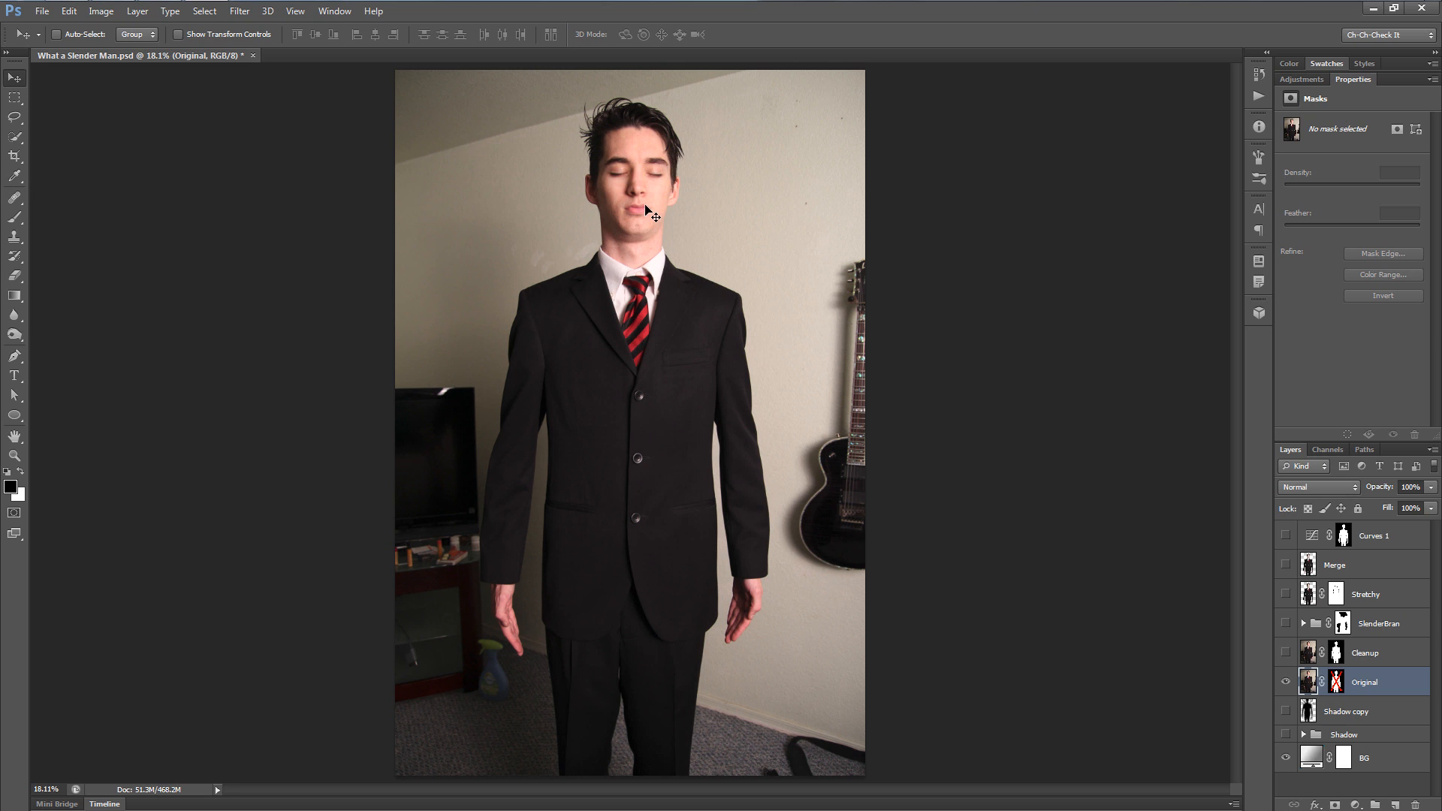
- Inspect the facial features close up with the Merge layer's faceless version shown and hidden again
scroll(652, 197, up, 5)
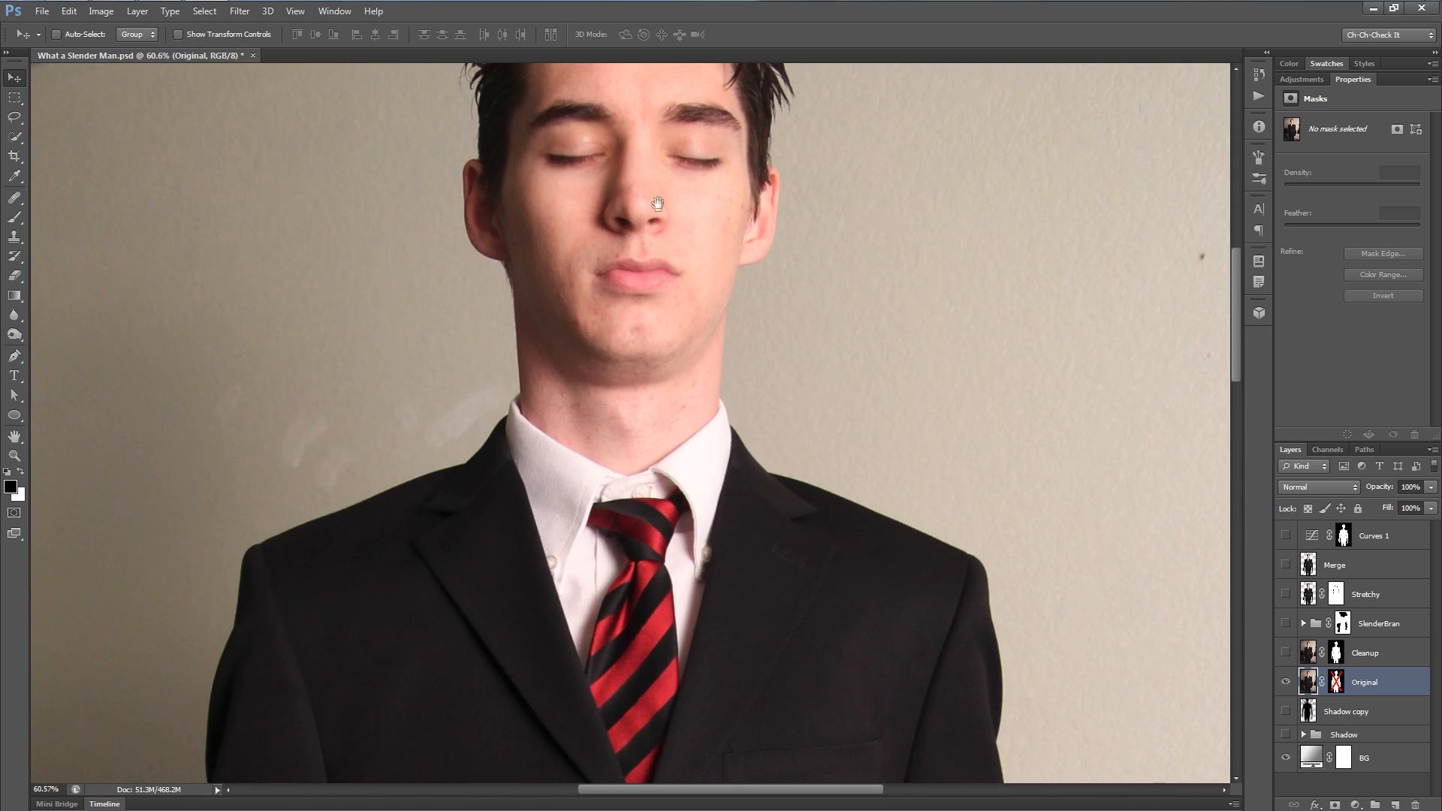
scroll(657, 203, up, 3)
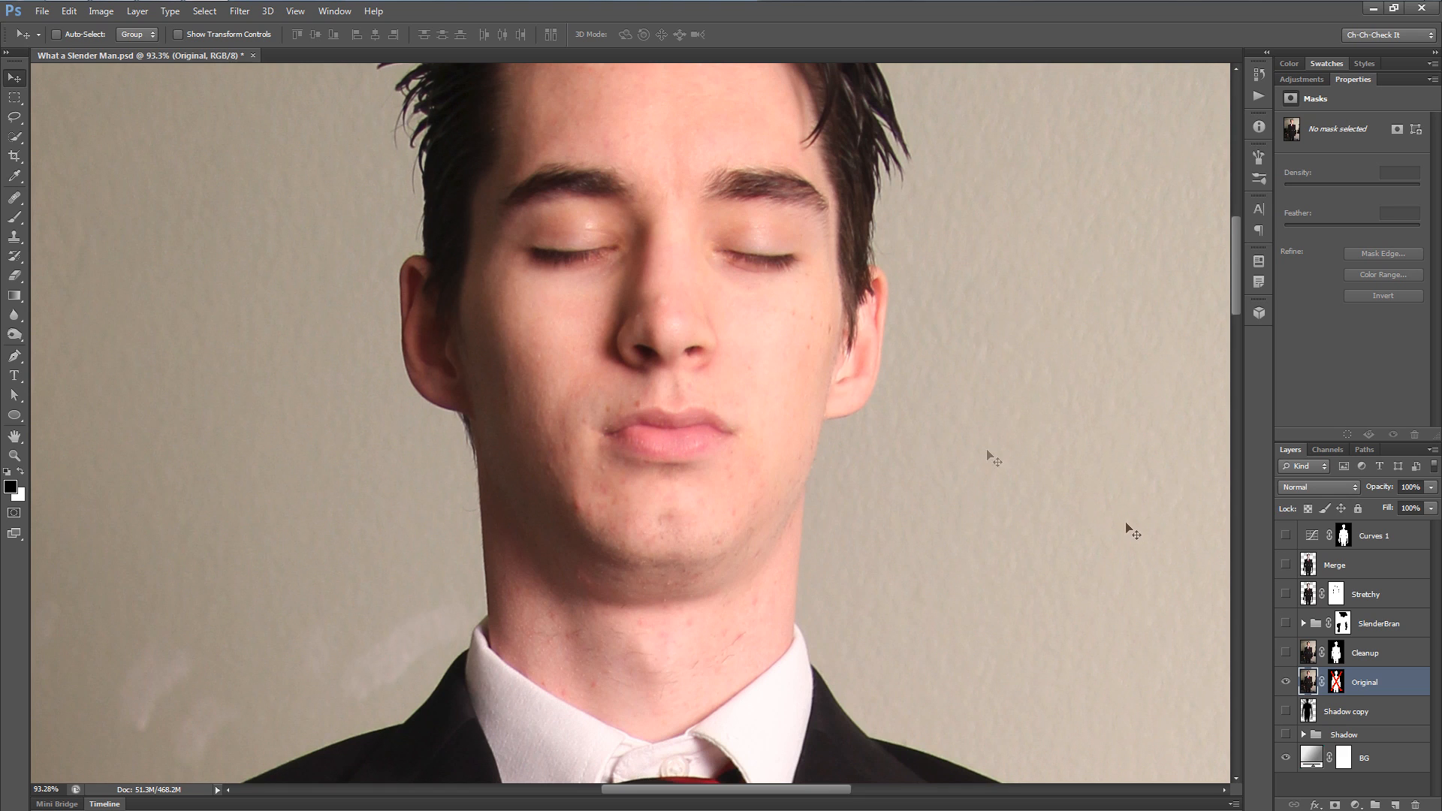
click(1286, 565)
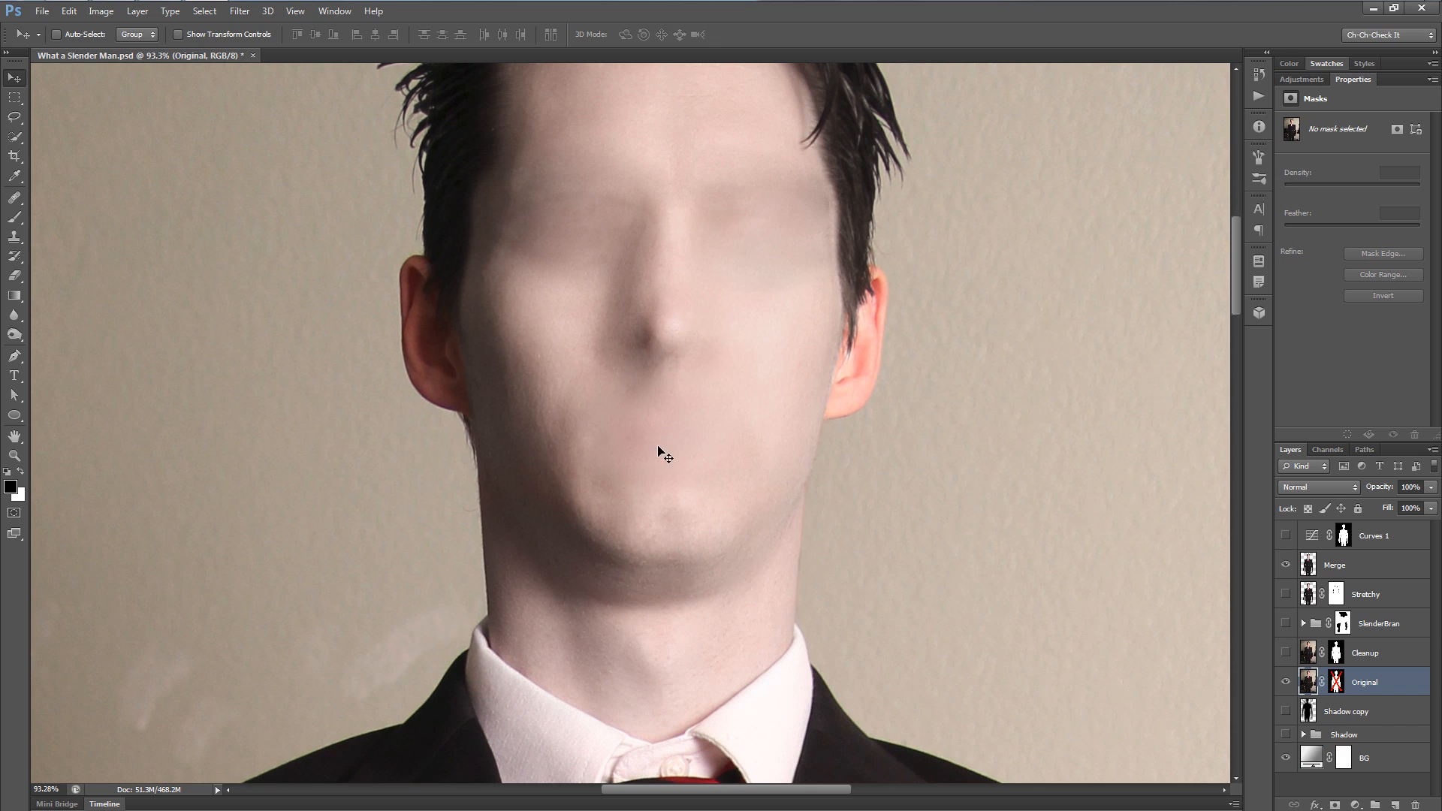
click(1286, 565)
scroll(694, 537, down, 5)
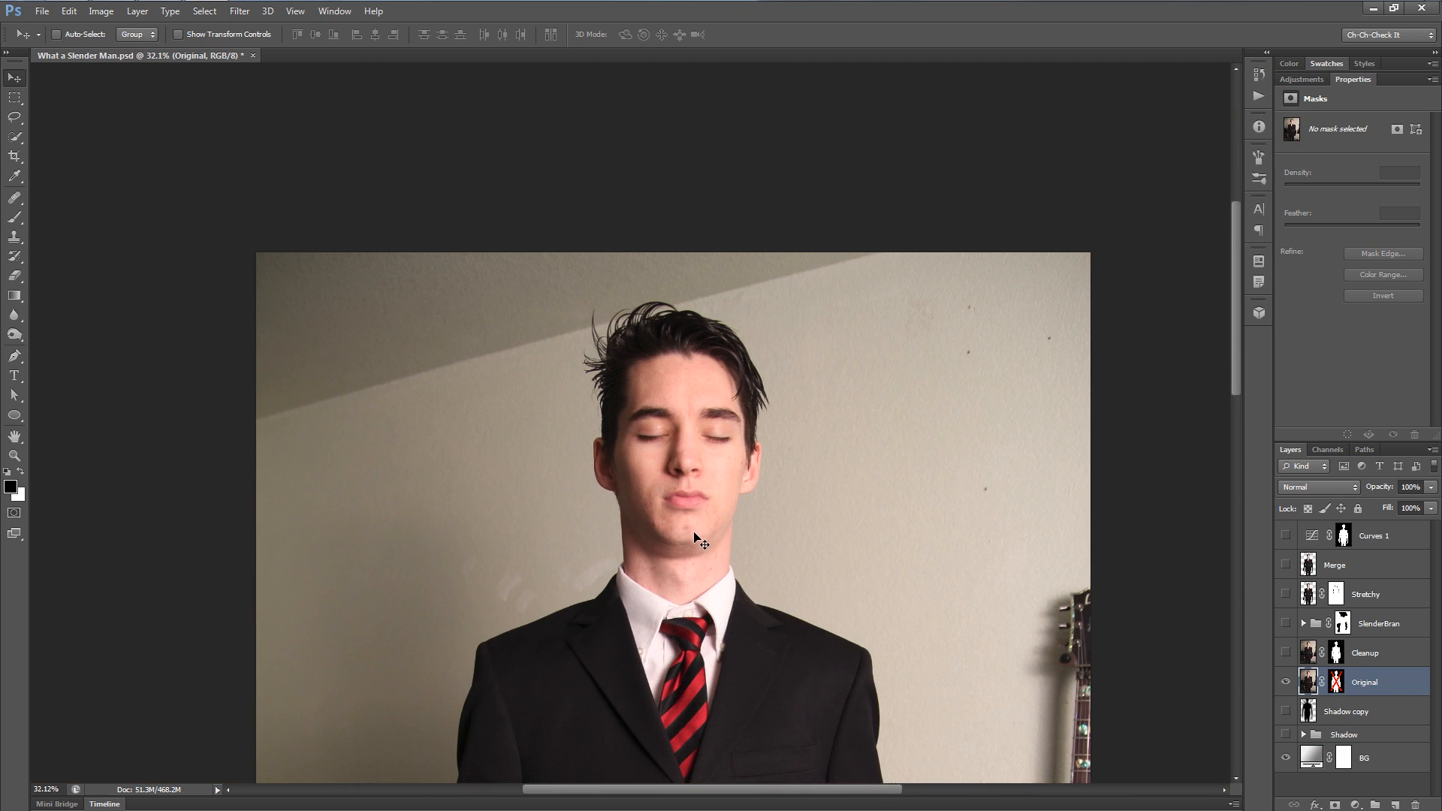
scroll(715, 569, down, 3)
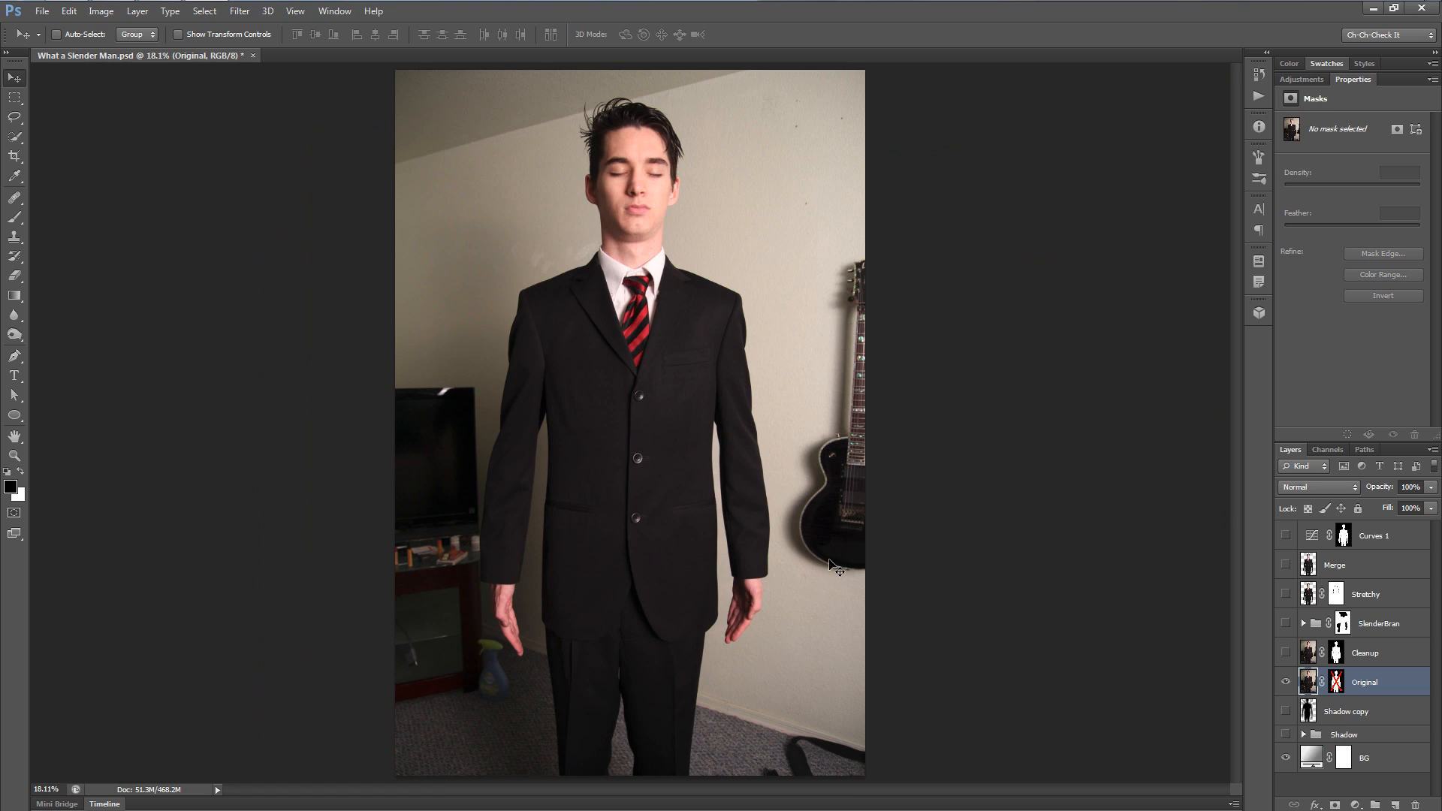
- Delete every layer and group except Cleanup and Original
shift+click(1388, 759)
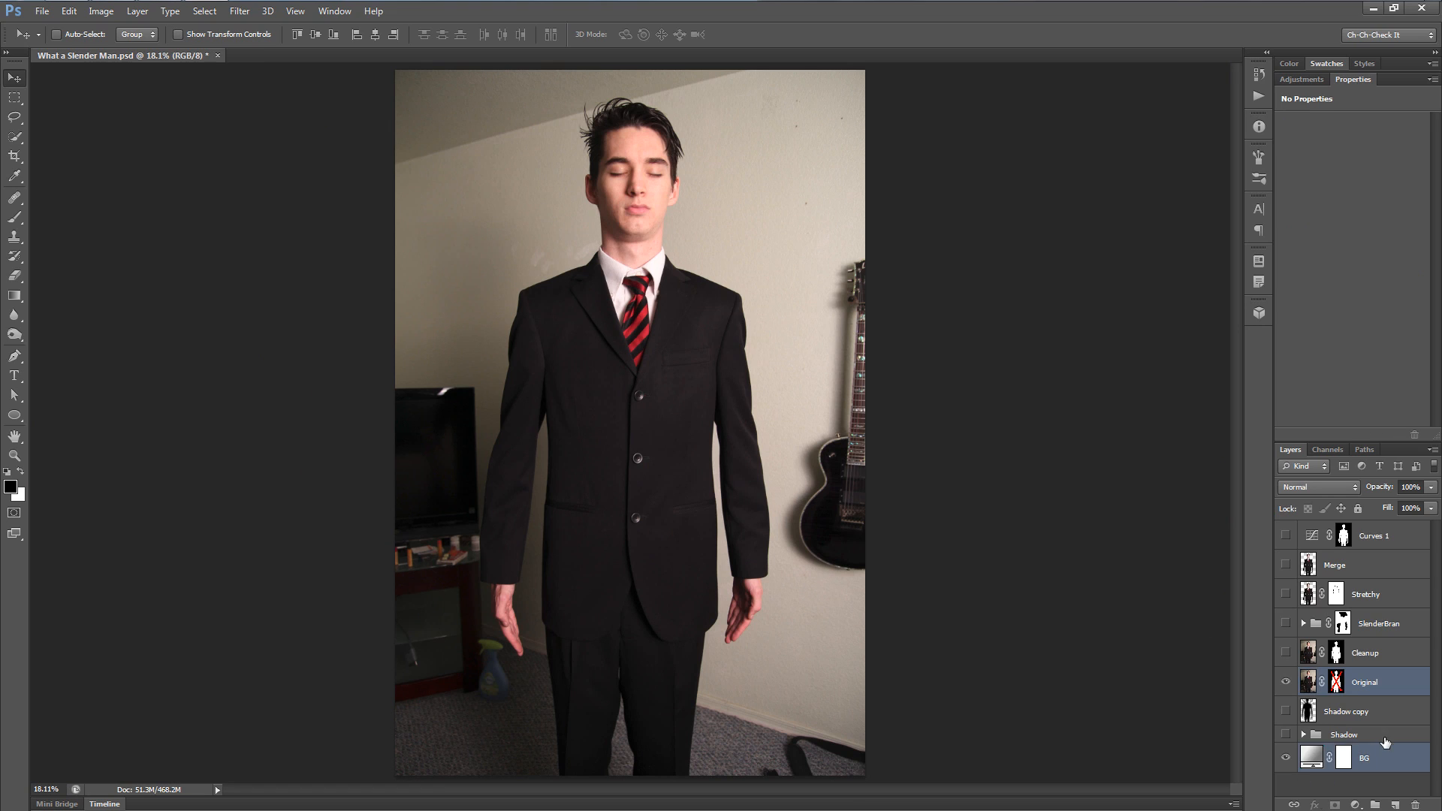
ctrl+click(1387, 688)
ctrl+click(1384, 627)
ctrl+click(1382, 594)
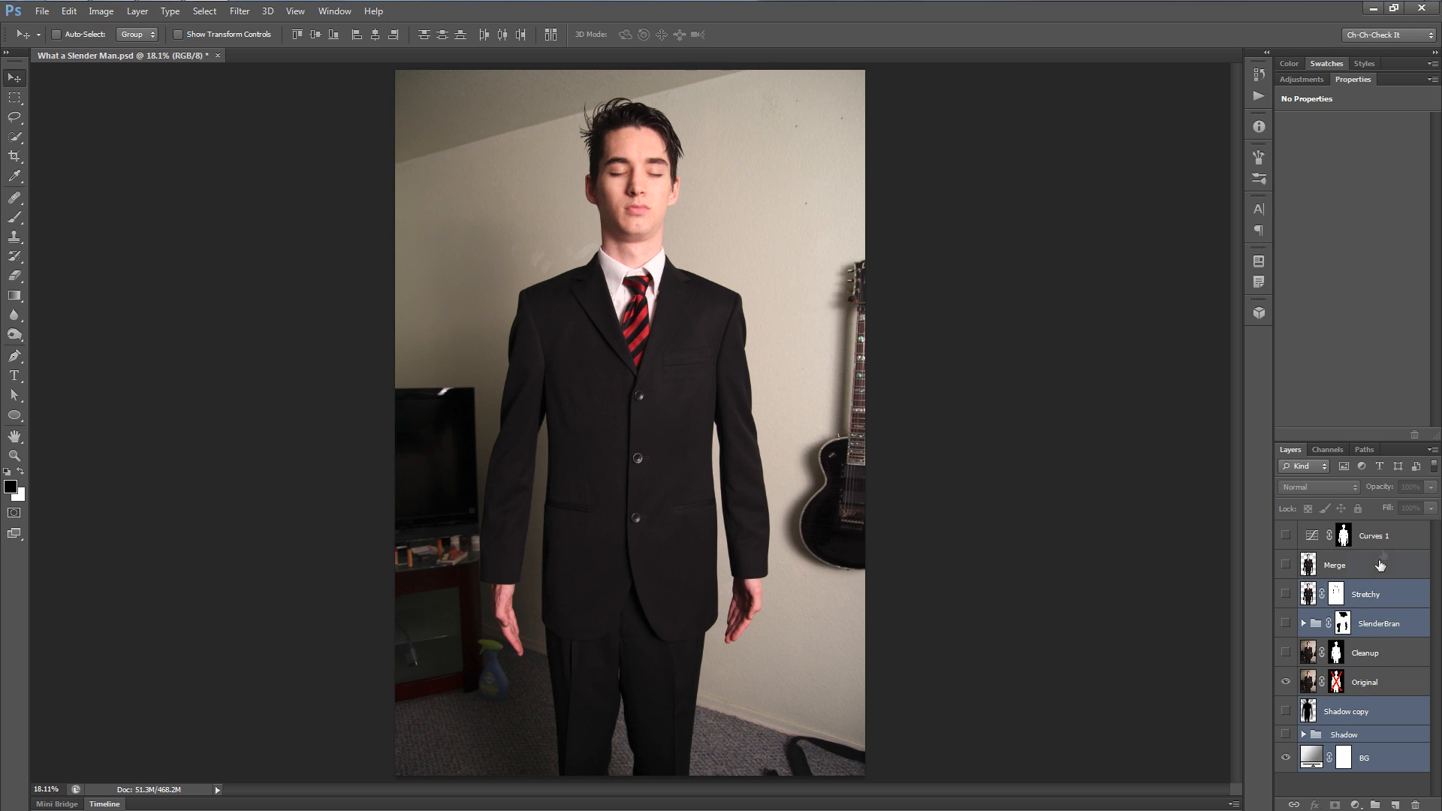
ctrl+click(1379, 569)
ctrl+click(1380, 542)
key(Delete)
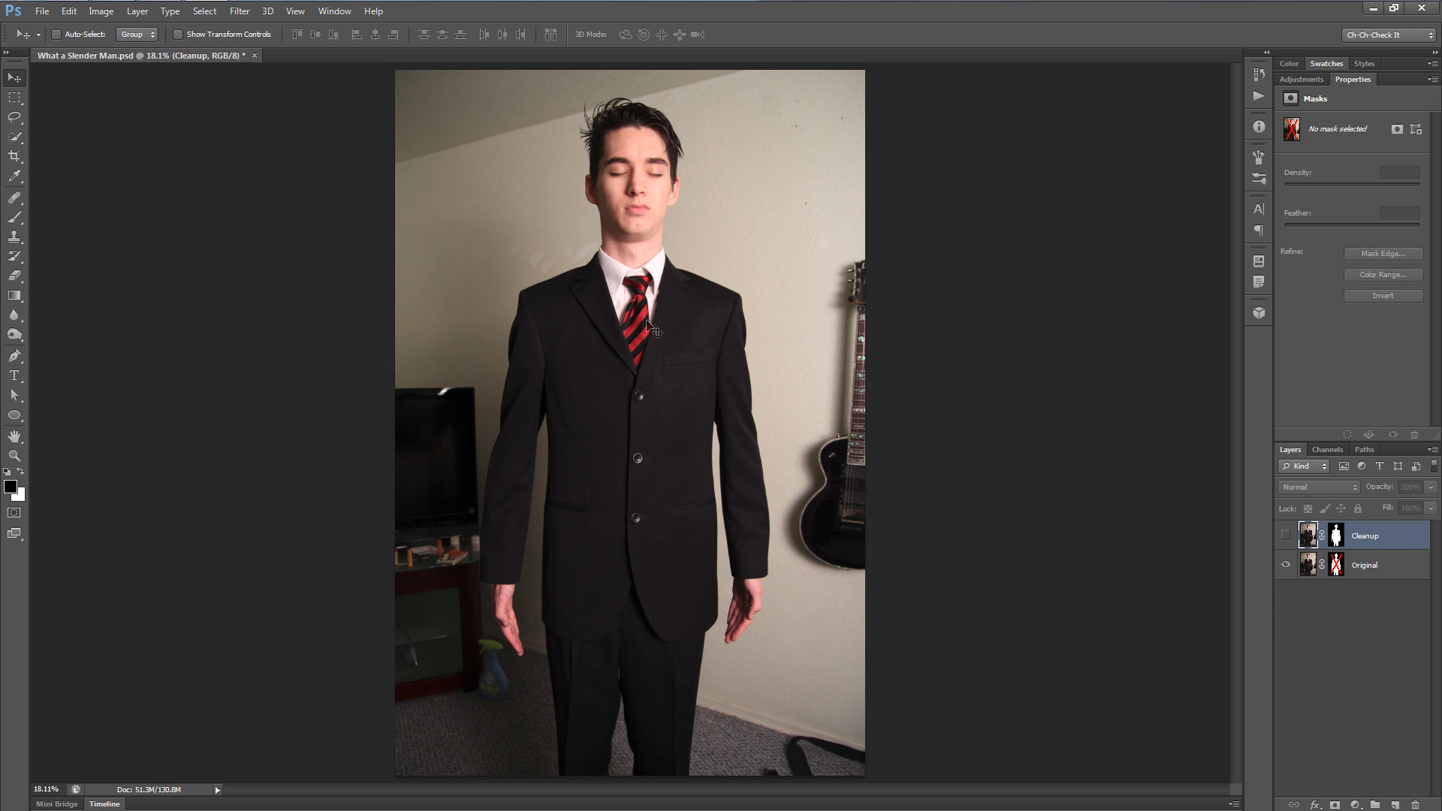
- Enable the Original layer's mask to cut out the man, and inspect the masked edges around the head
shift+click(1336, 567)
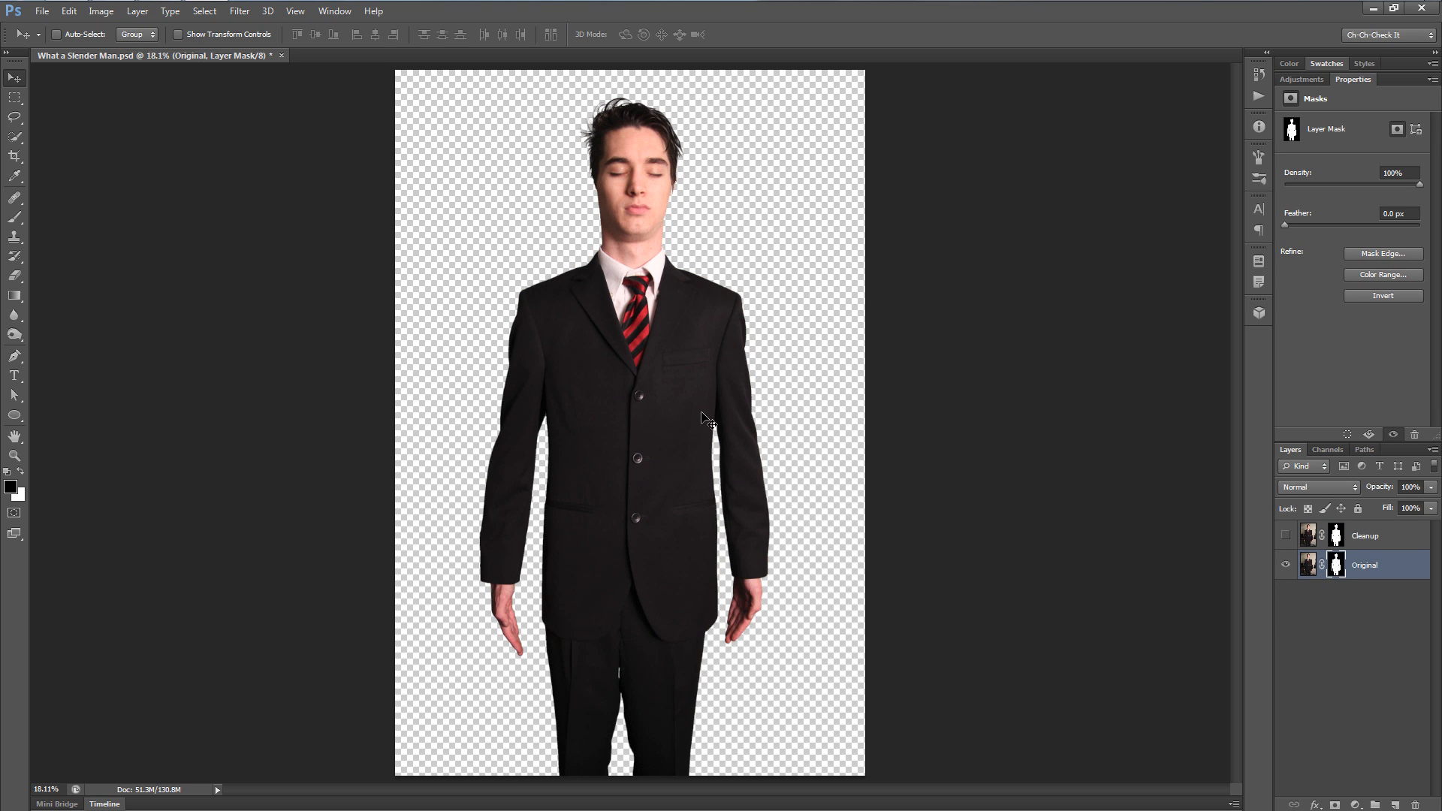
scroll(631, 230, up, 4)
drag(756, 263, 782, 370)
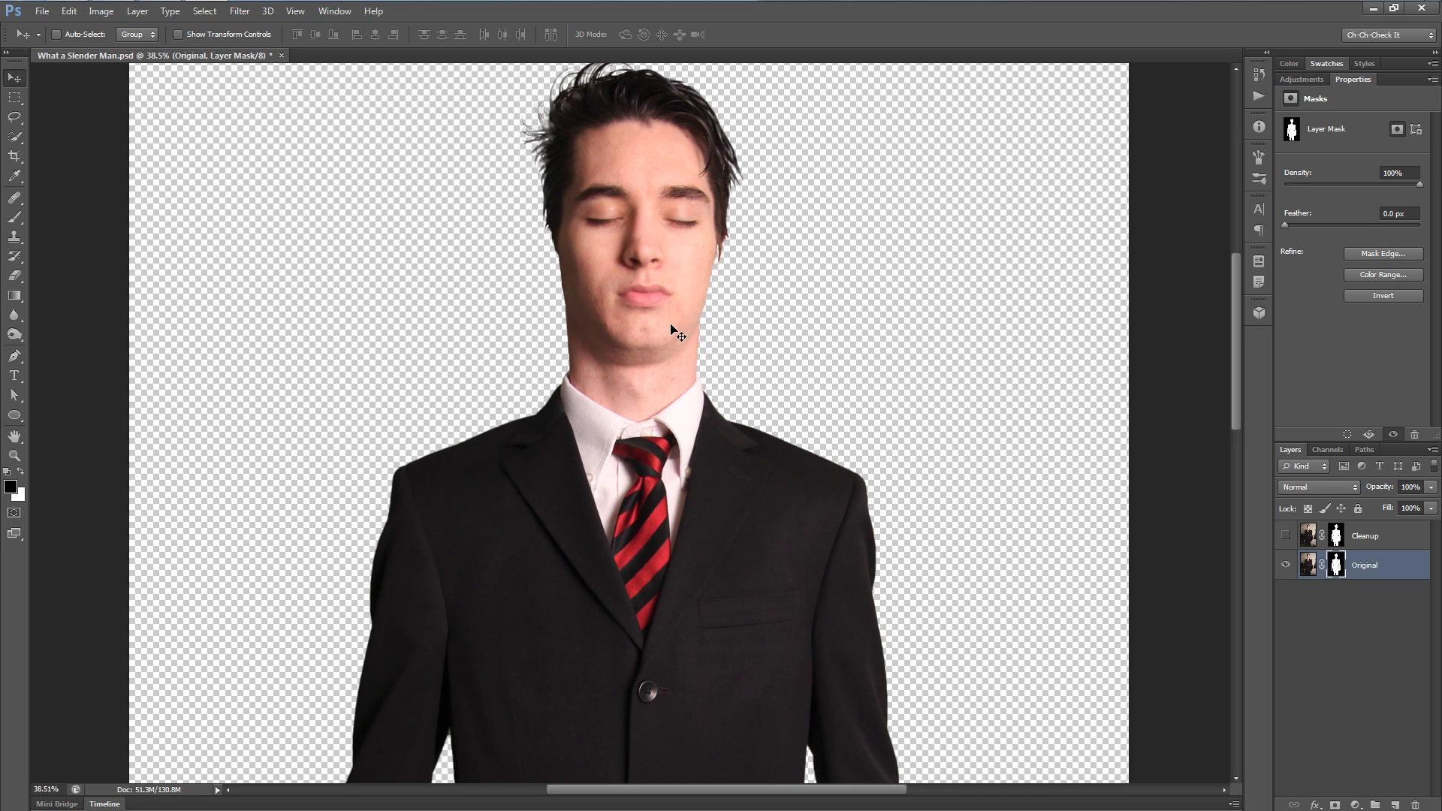
scroll(678, 412, down, 1)
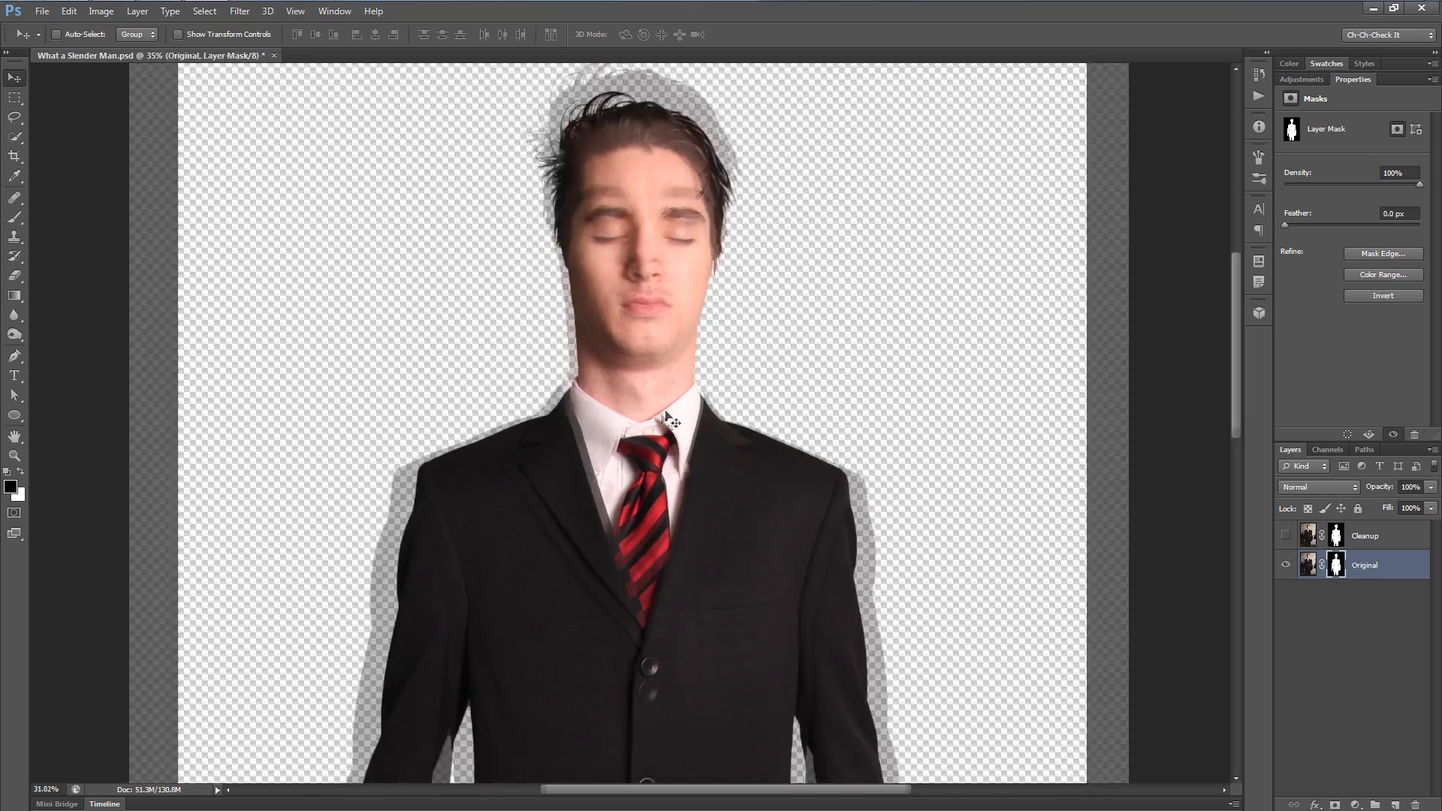
scroll(594, 323, up, 4)
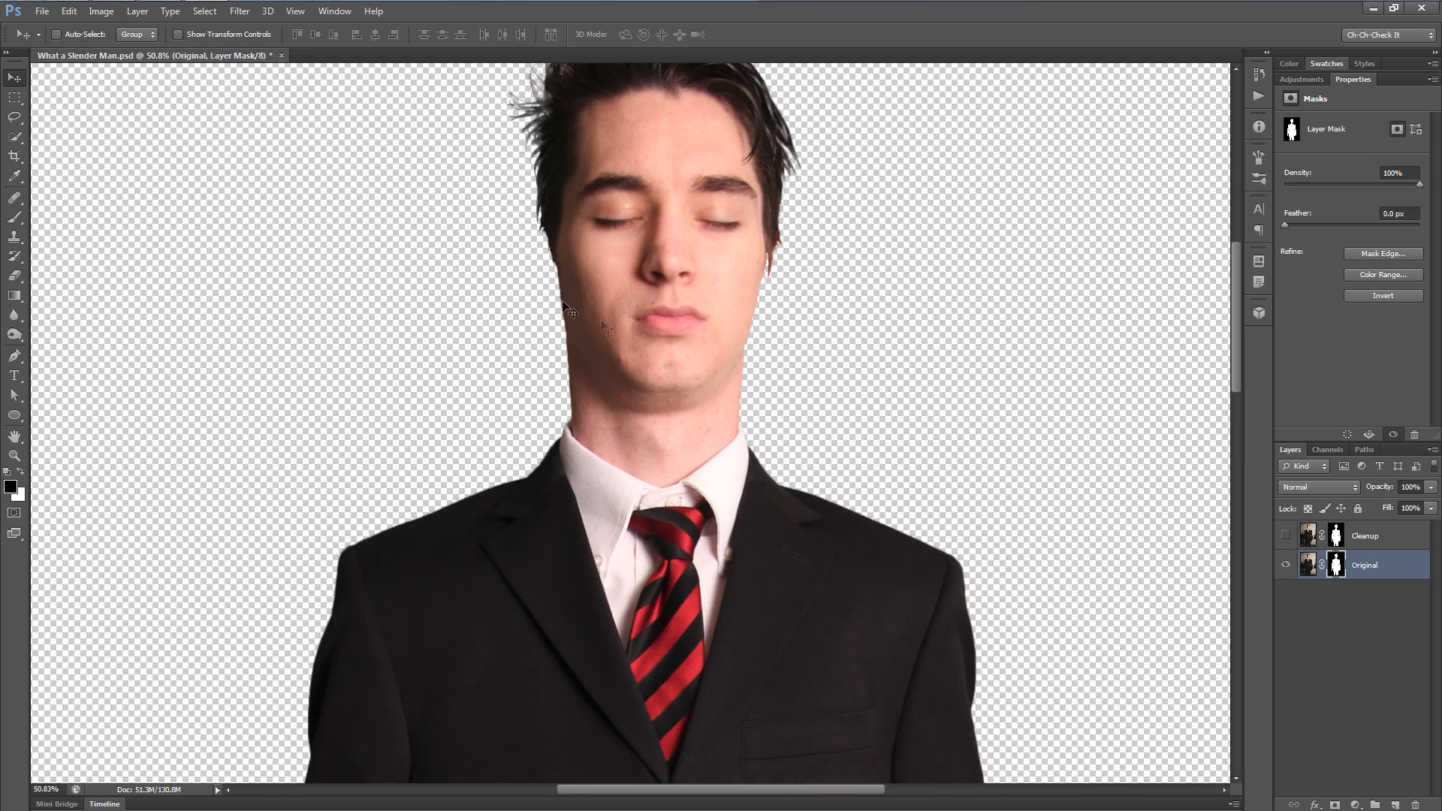
scroll(724, 331, up, 3)
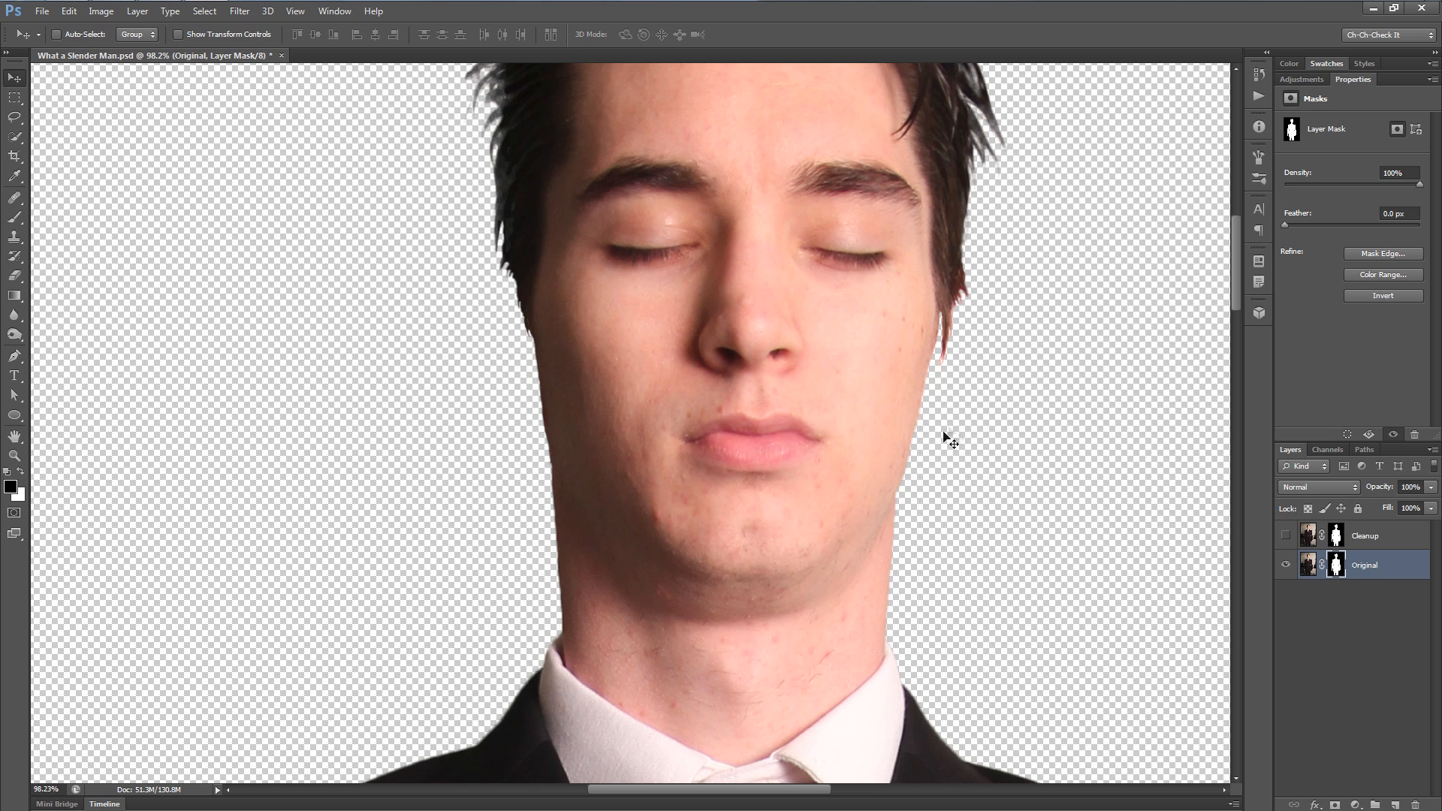
drag(842, 354, 825, 361)
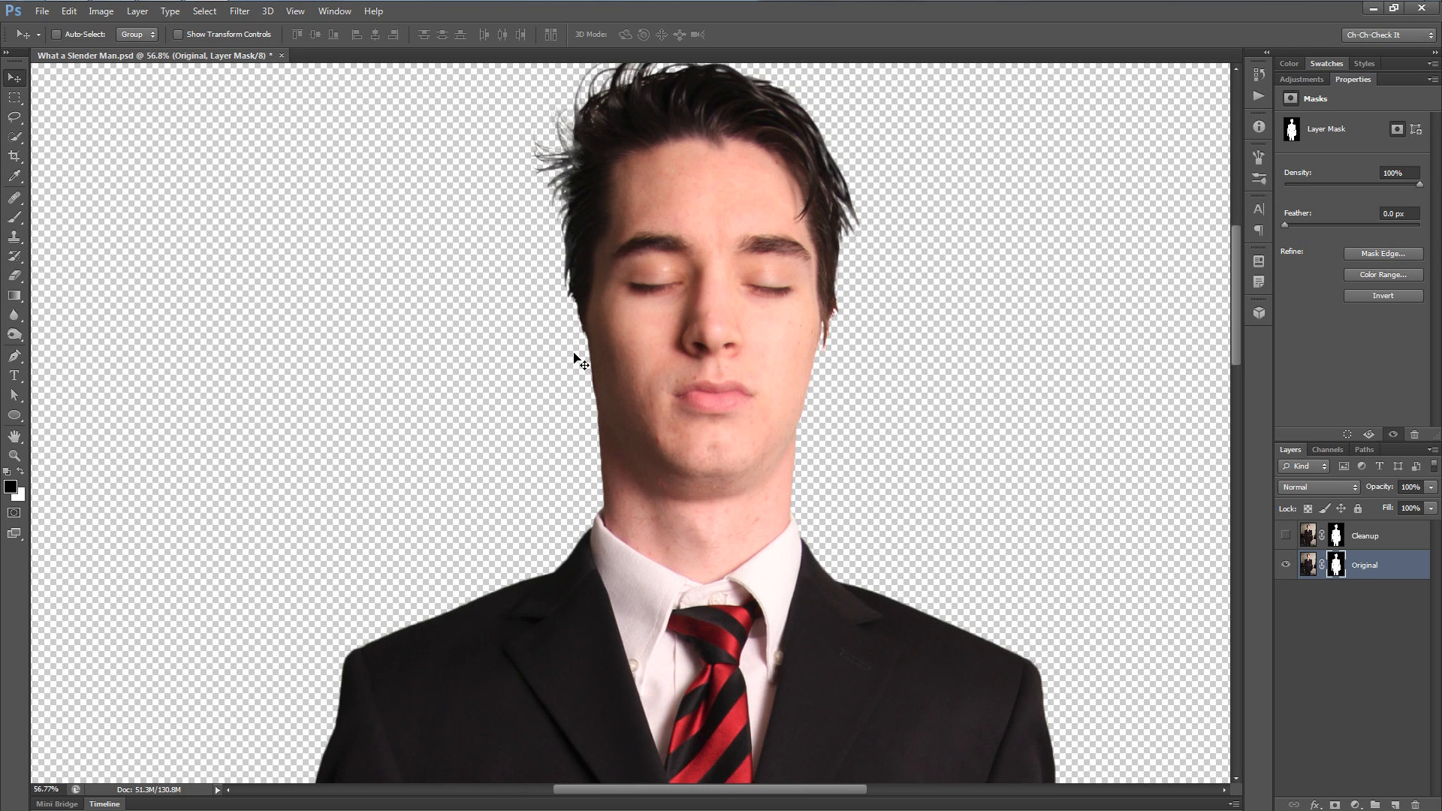
scroll(756, 386, up, 3)
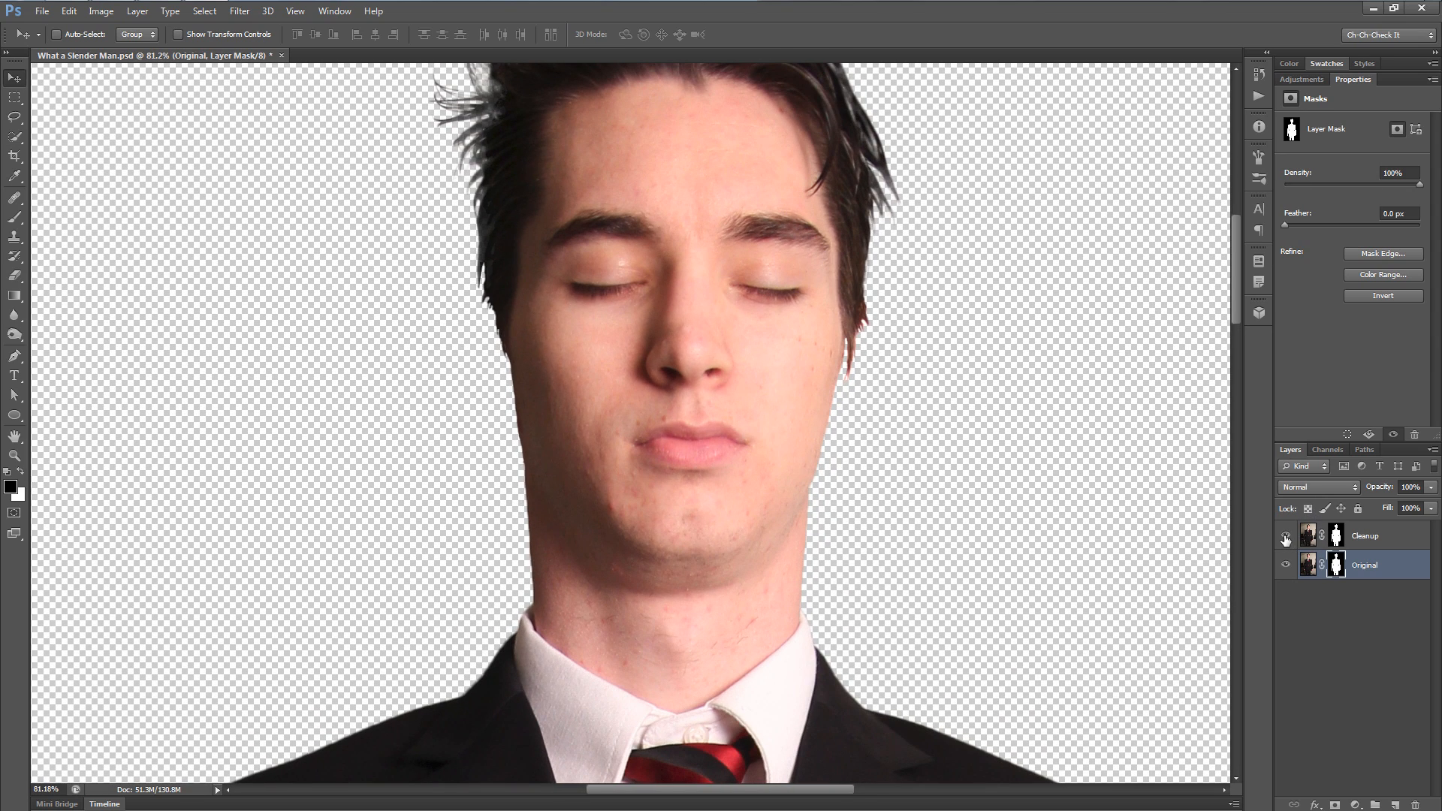
- Compare the skin with the Cleanup layer on and off, then leave Cleanup shown and hide the Original layer
click(1285, 536)
click(1285, 536)
click(1286, 536)
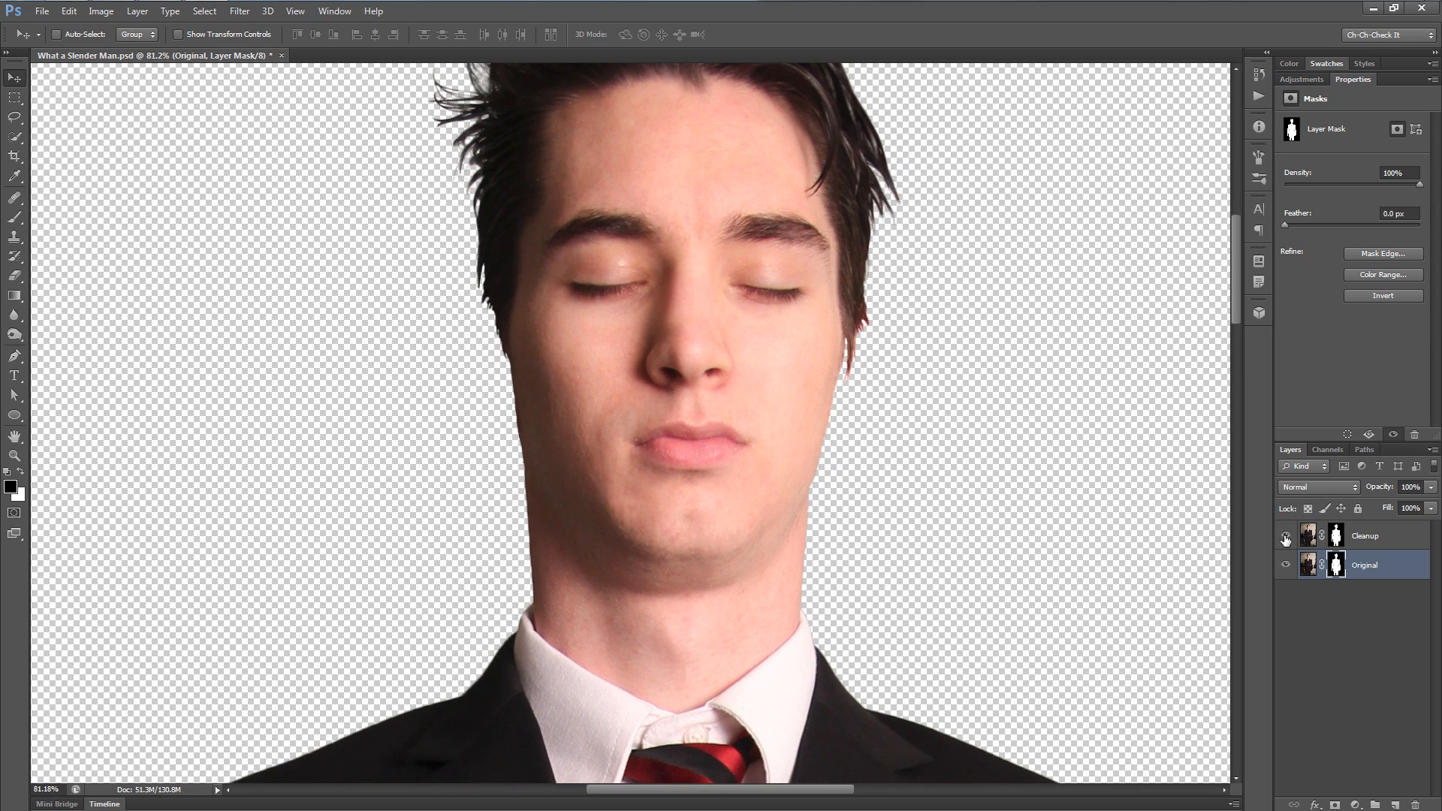
click(1285, 536)
click(1285, 536)
click(1285, 537)
click(1285, 536)
drag(807, 443, 791, 418)
click(1287, 564)
- Check the cleaned-up head and suit, and make the Cleanup layer's image, not its mask, active
drag(701, 525, 697, 455)
scroll(698, 561, down, 3)
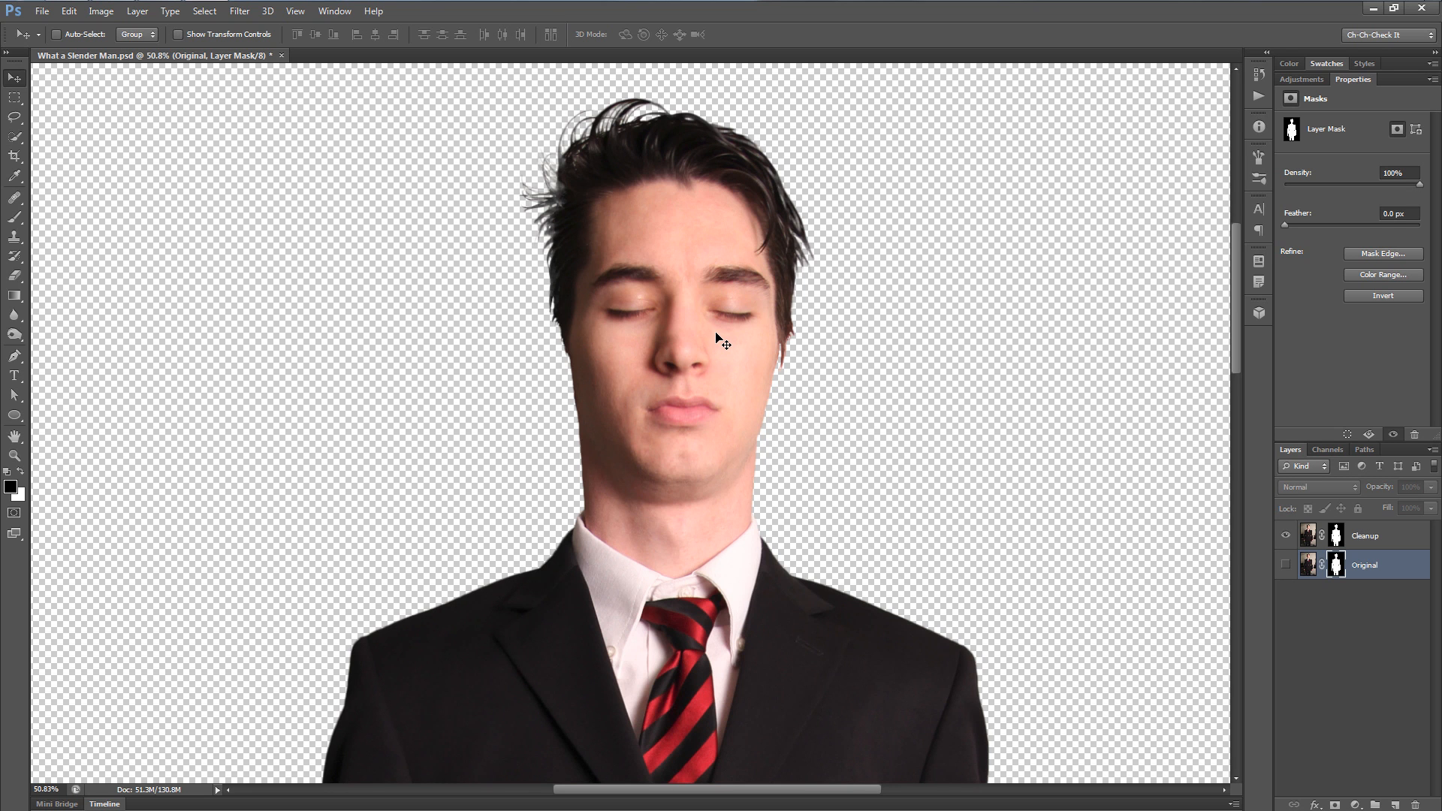
scroll(679, 467, down, 3)
scroll(679, 467, up, 2)
scroll(1093, 605, up, 3)
drag(642, 506, 753, 512)
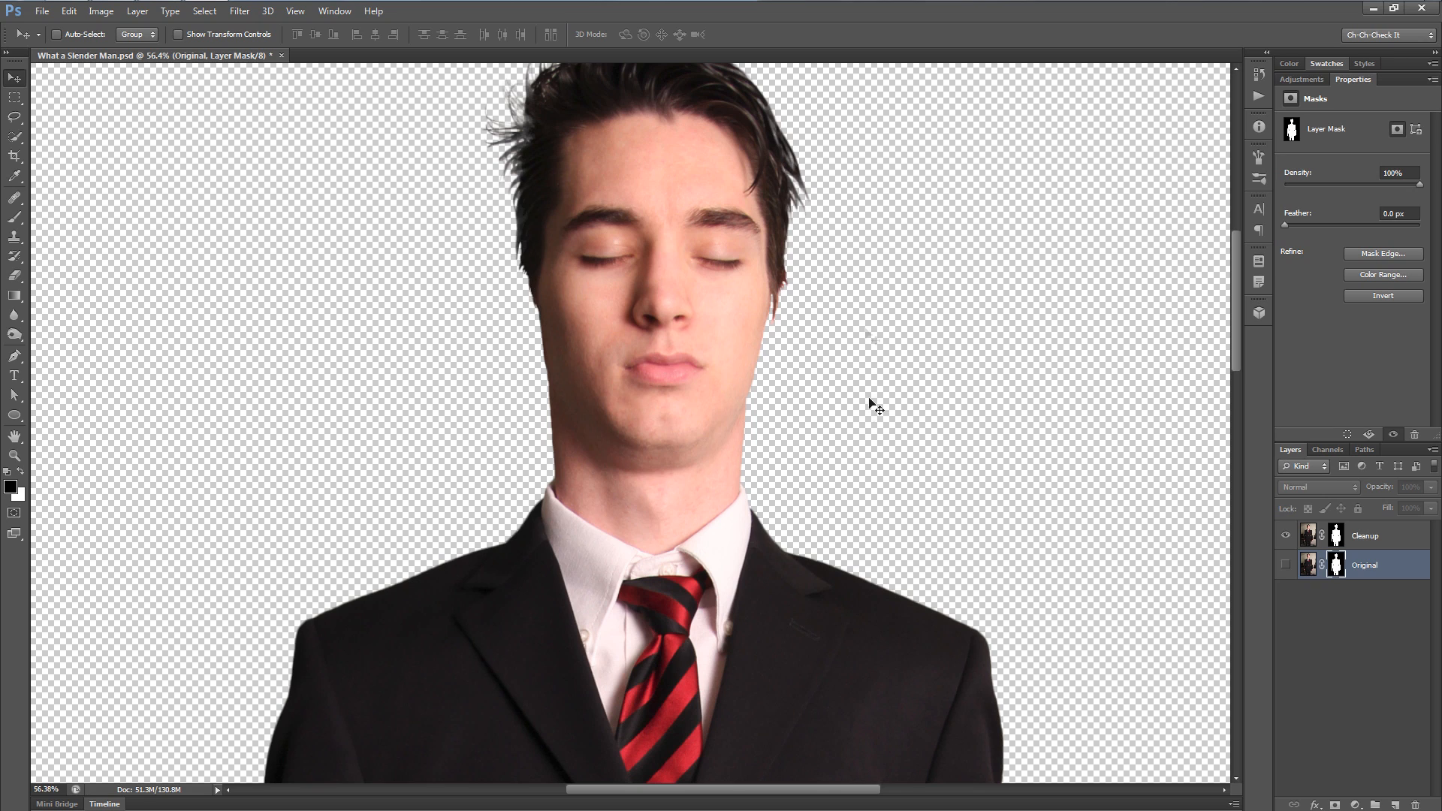
click(1312, 535)
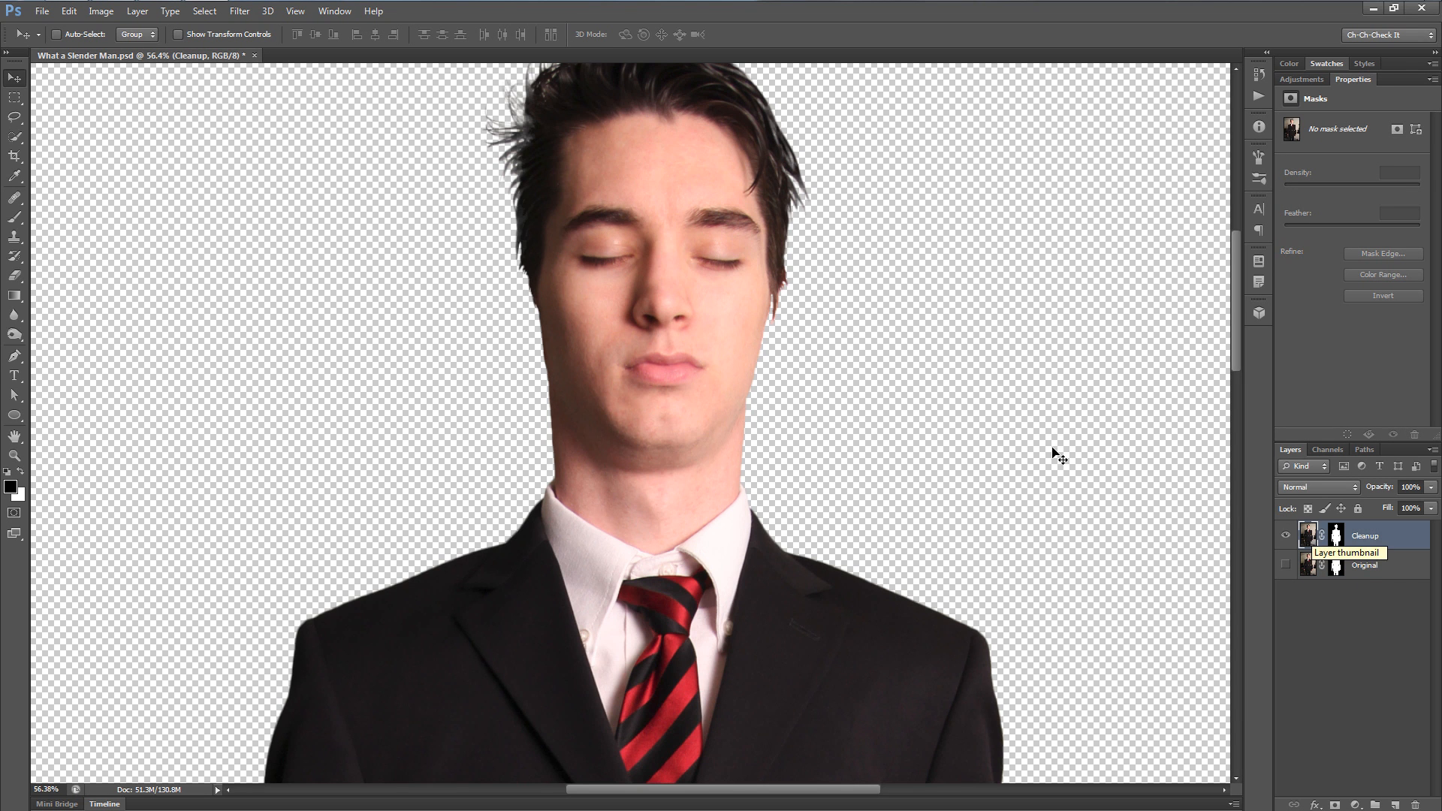
- Duplicate the Cleanup layer, hide the original Cleanup layer, and rename the copy SlenderBran
drag(833, 406, 839, 411)
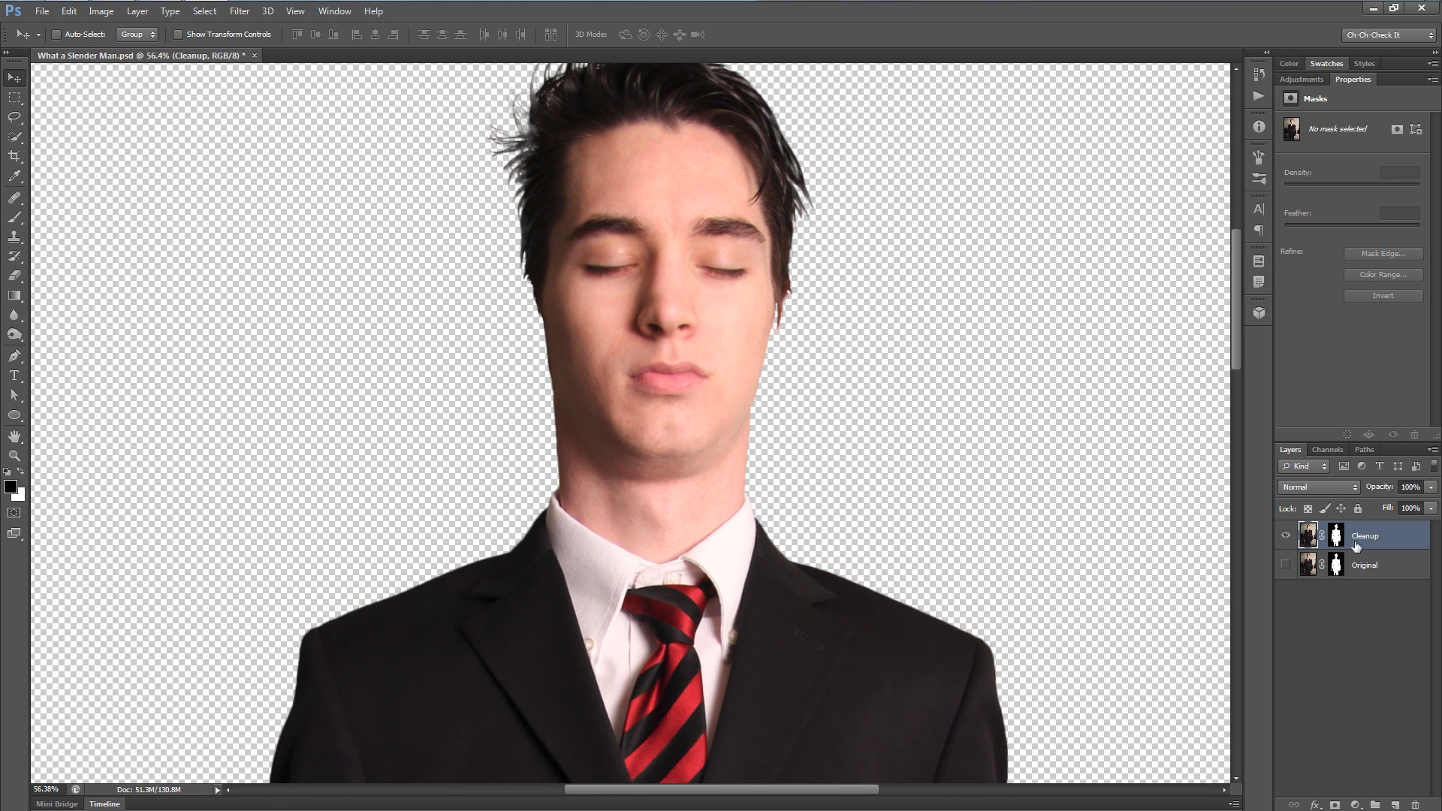
key(ctrl+j)
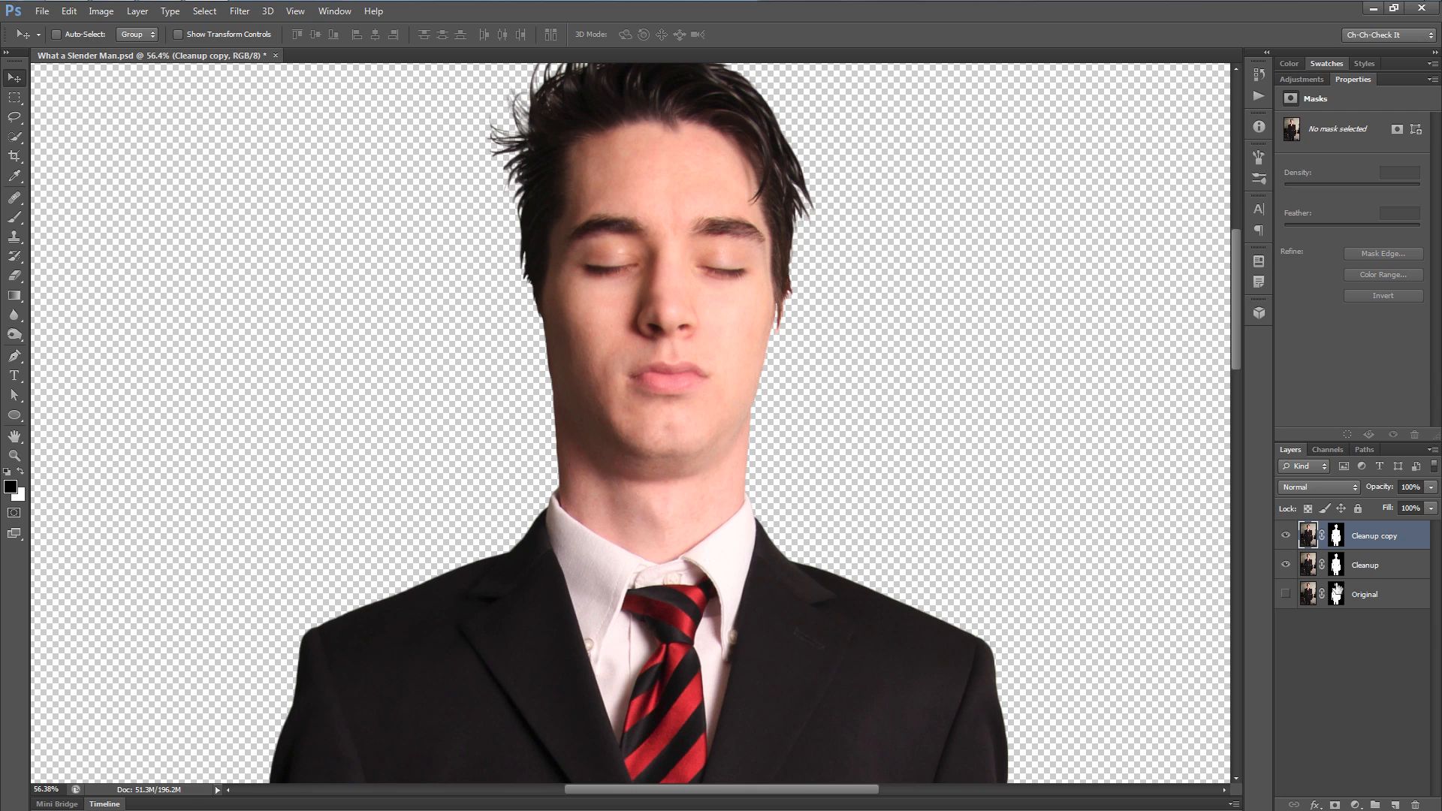
click(1286, 566)
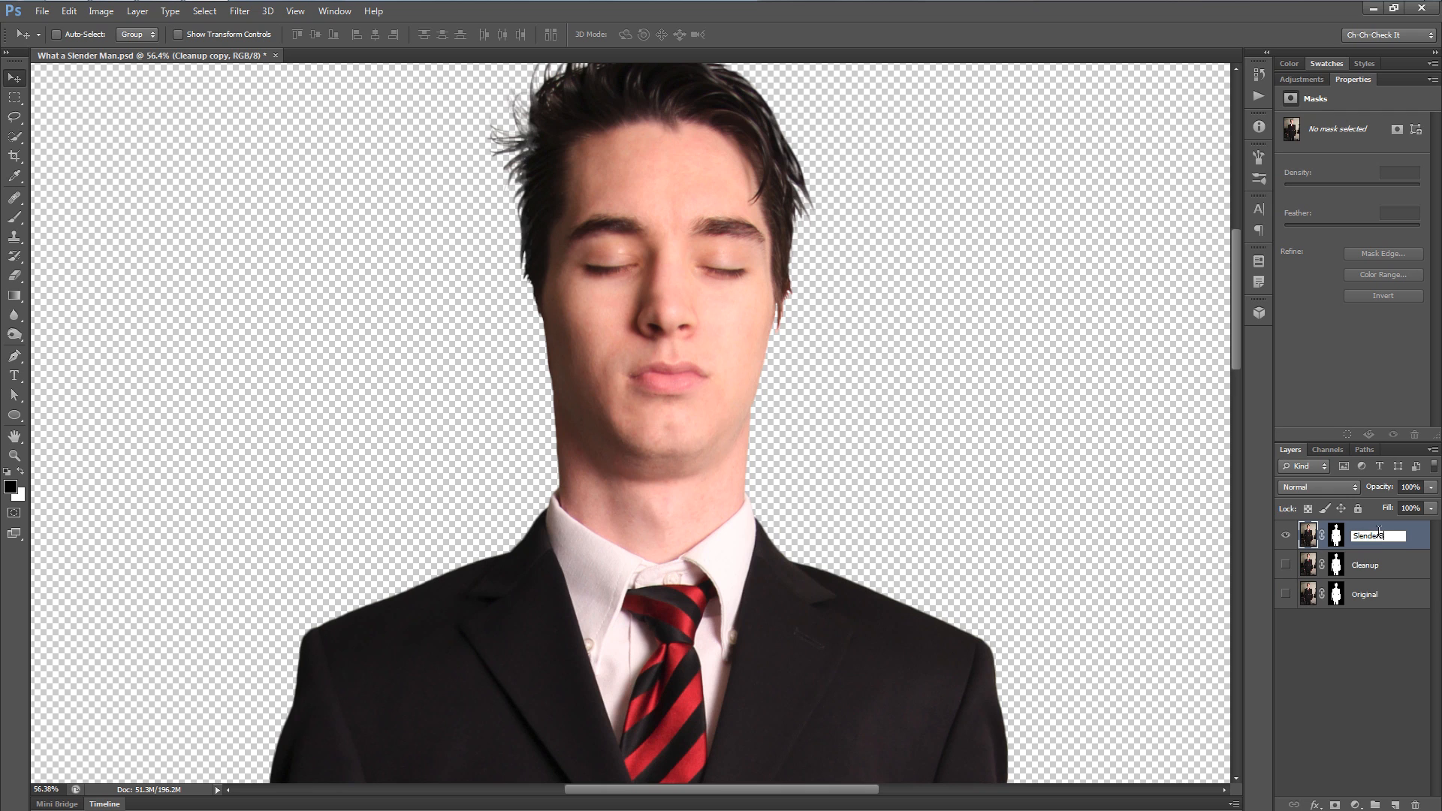
key(Return)
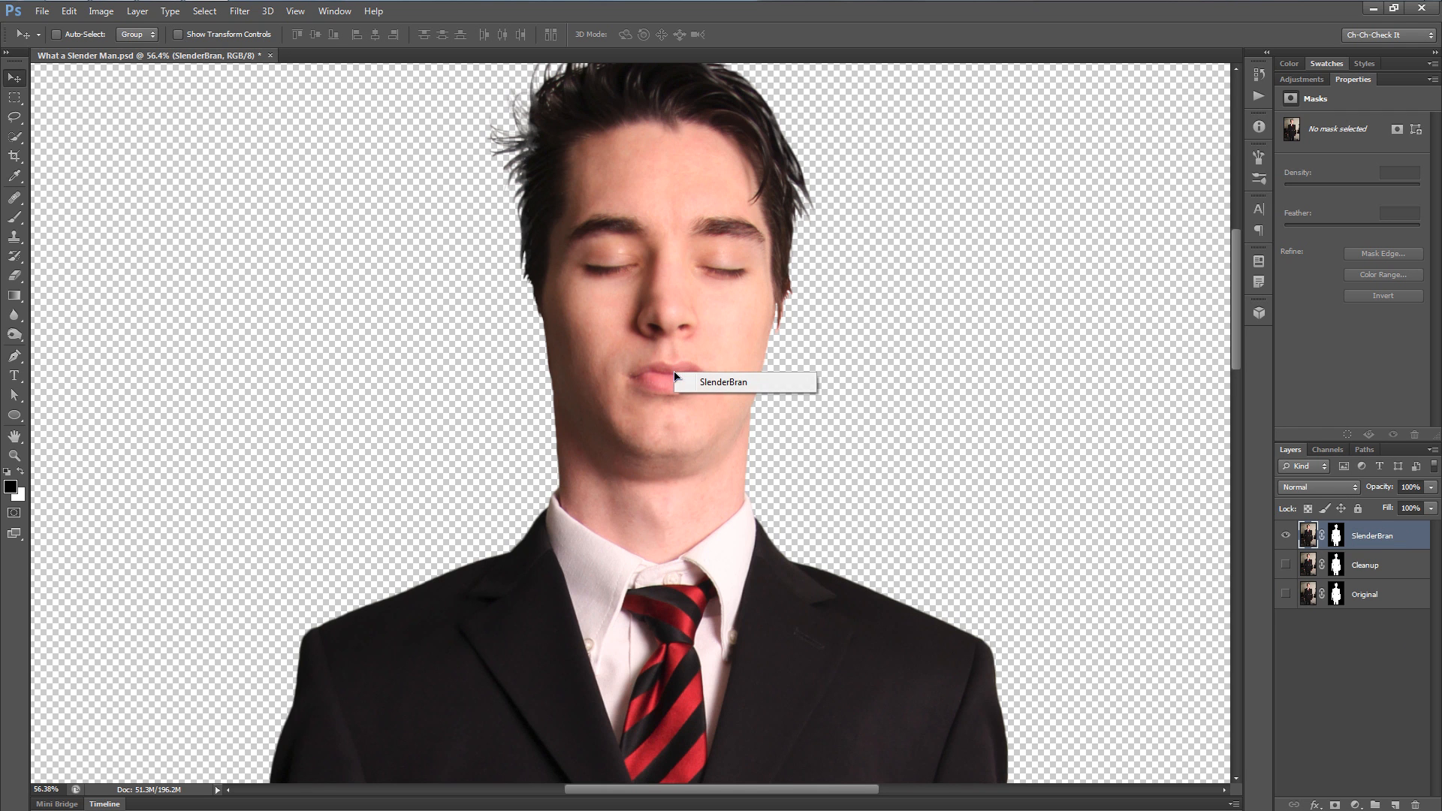
- Remove the lower lip on the SlenderBran layer with the Healing Brush, covering it with skin sampled from the chin
scroll(725, 402, up, 4)
drag(595, 415, 682, 542)
scroll(633, 469, up, 3)
scroll(633, 471, up, 1)
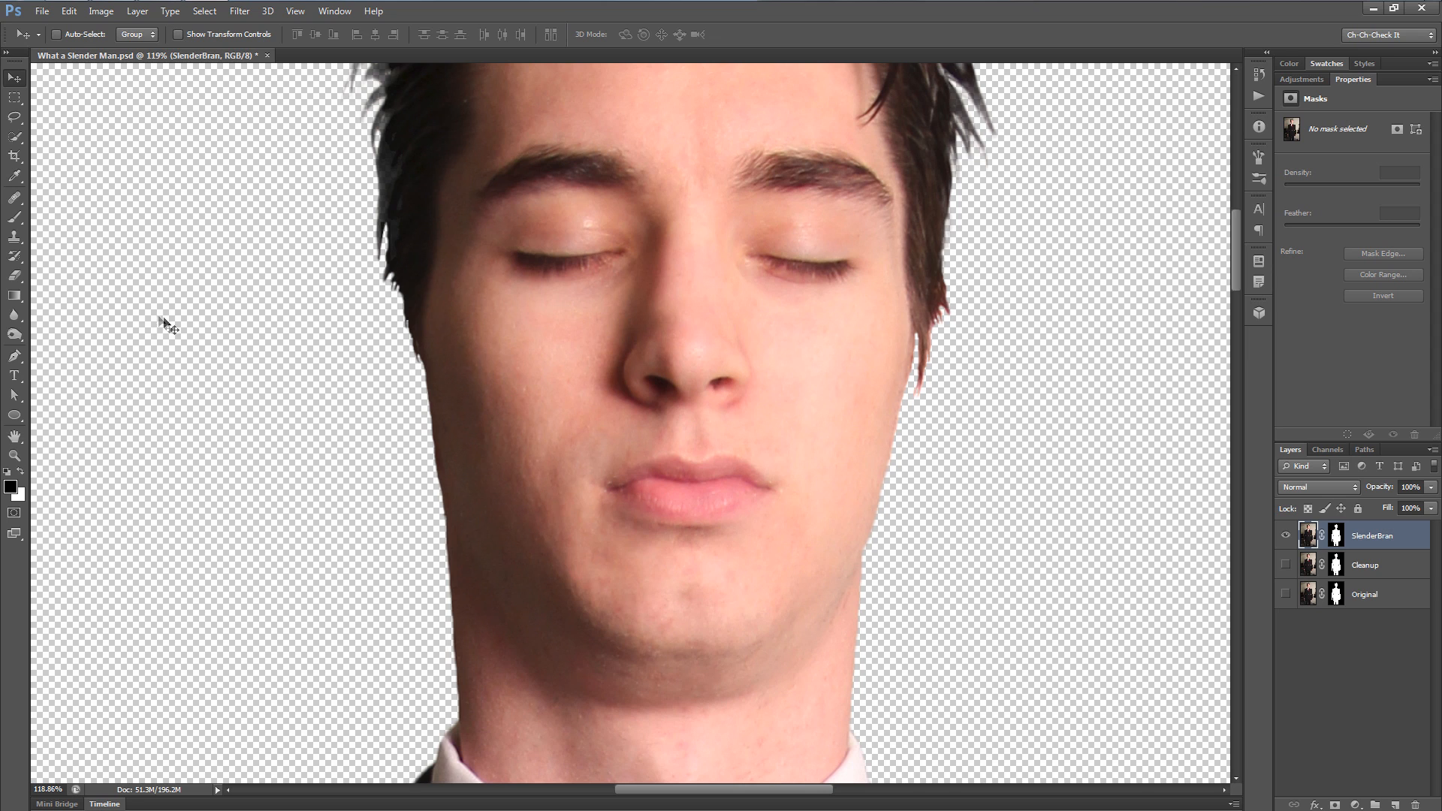
click(15, 198)
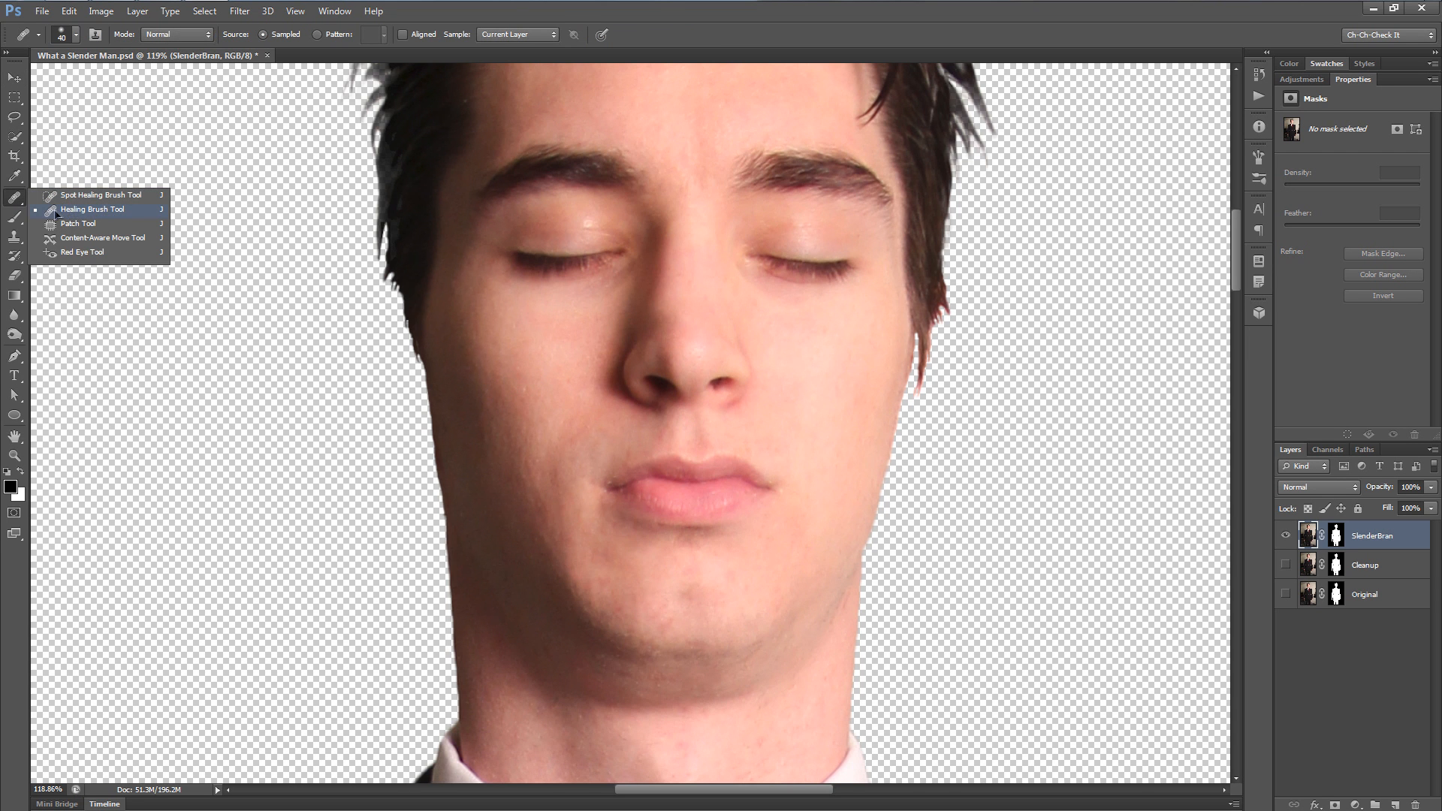
click(167, 215)
scroll(736, 565, up, 4)
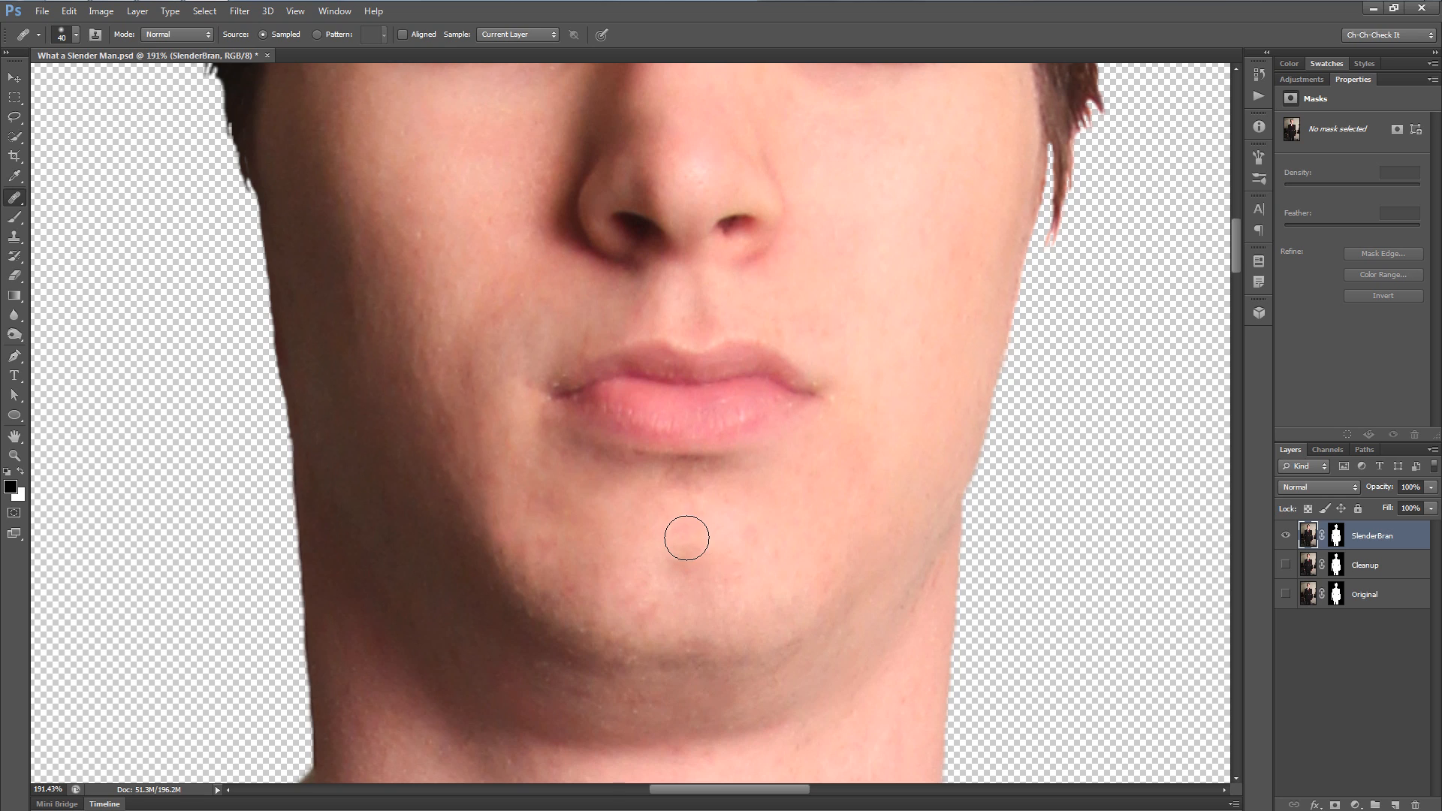
mouse_move(685, 498)
mouse_down()
mouse_move(645, 451)
mouse_move(697, 449)
mouse_move(597, 439)
mouse_up()
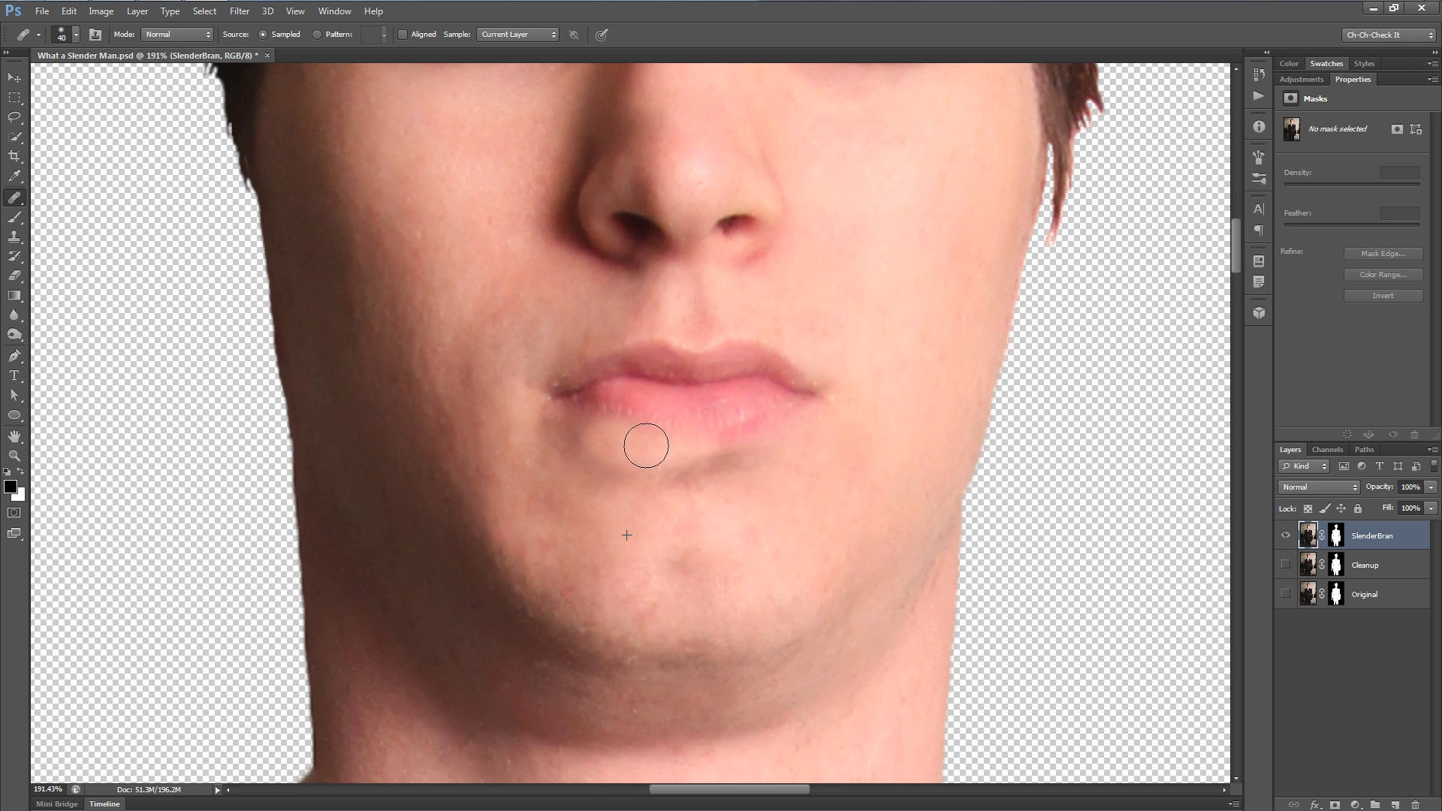
mouse_move(685, 447)
mouse_down()
mouse_move(812, 420)
mouse_move(759, 442)
mouse_move(656, 447)
mouse_move(550, 405)
mouse_move(672, 432)
mouse_move(815, 411)
mouse_move(654, 419)
mouse_move(547, 402)
mouse_move(833, 403)
mouse_up()
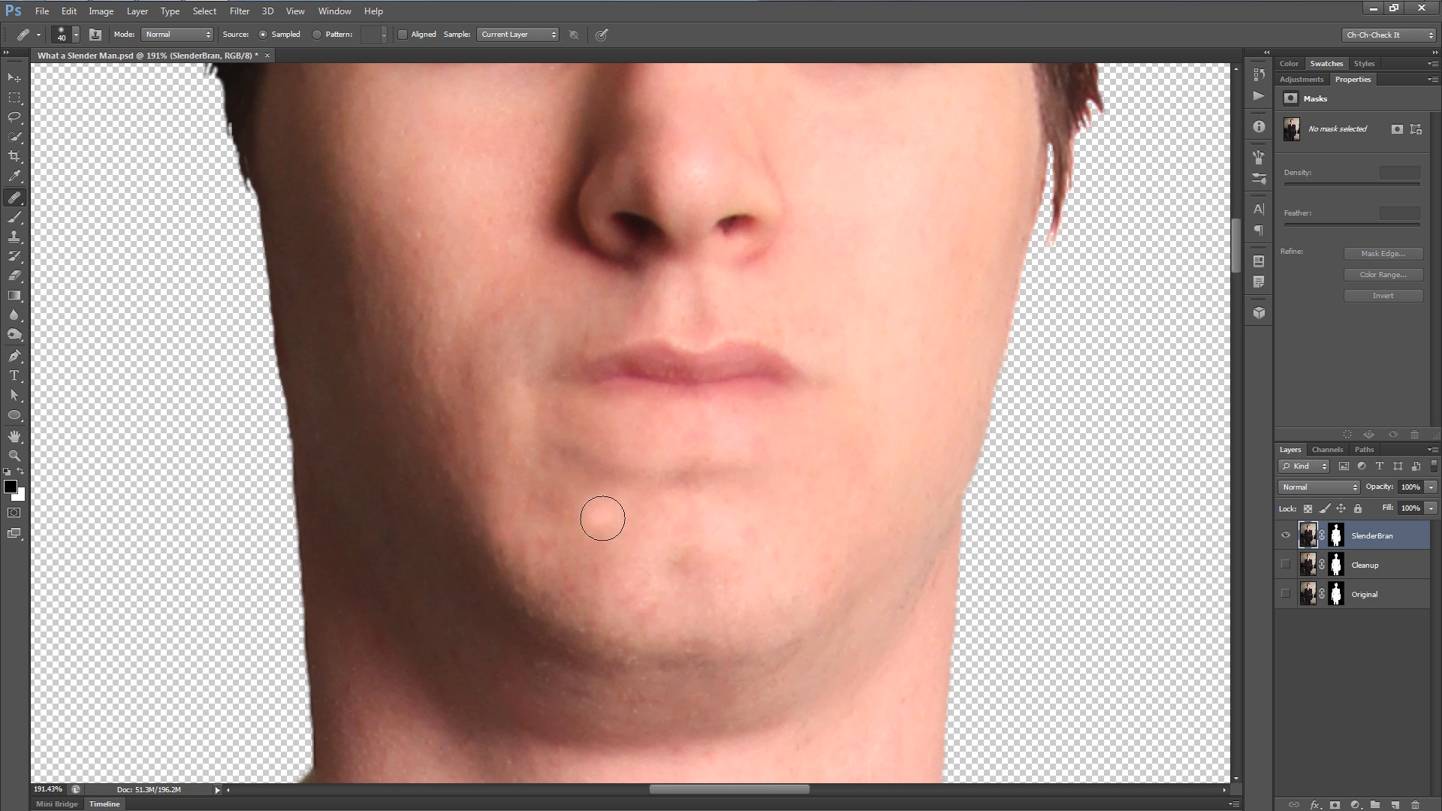
- Examine the healed lower lip area up close and in relation to the whole face
scroll(747, 451, up, 3)
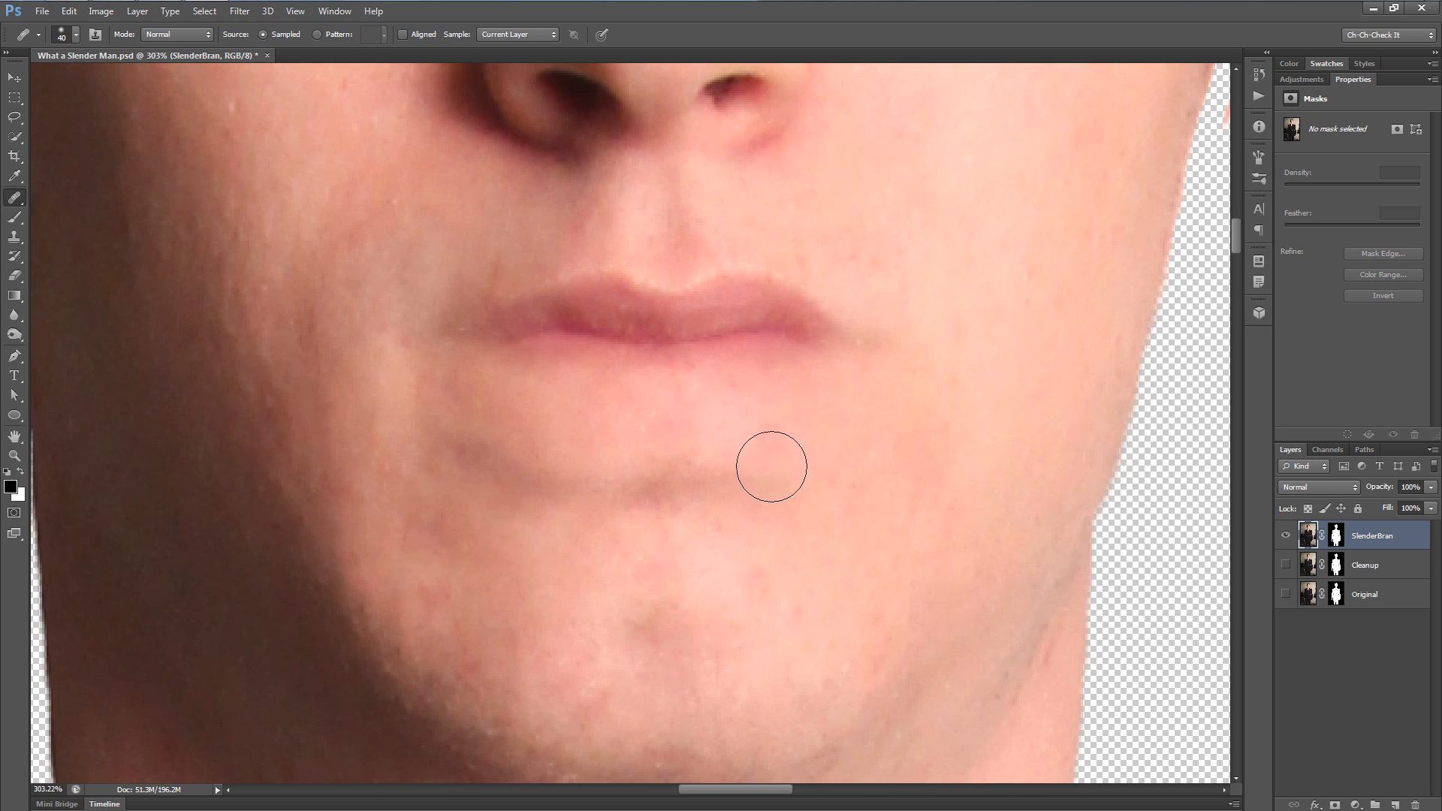
scroll(766, 464, down, 3)
scroll(706, 416, up, 3)
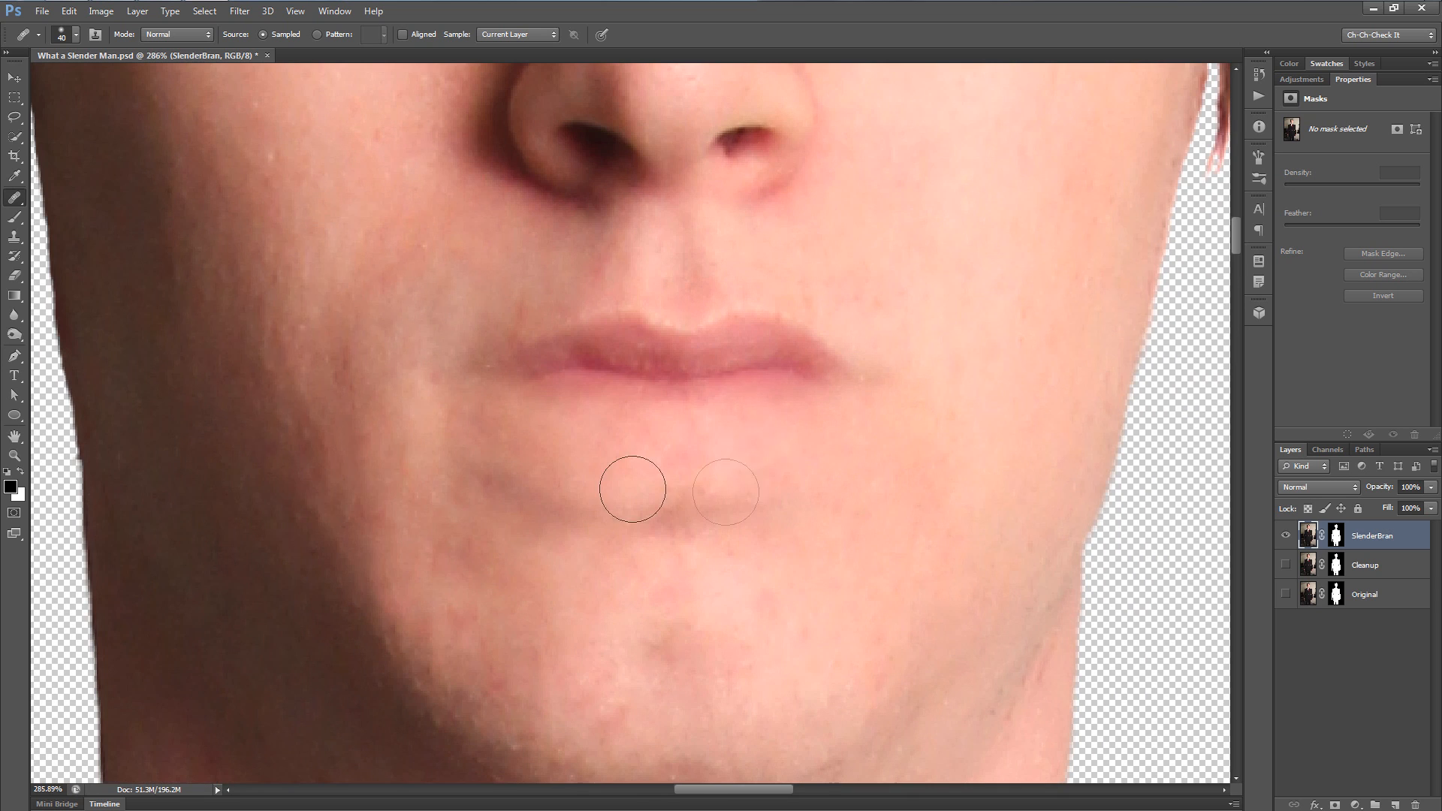
scroll(836, 533, down, 2)
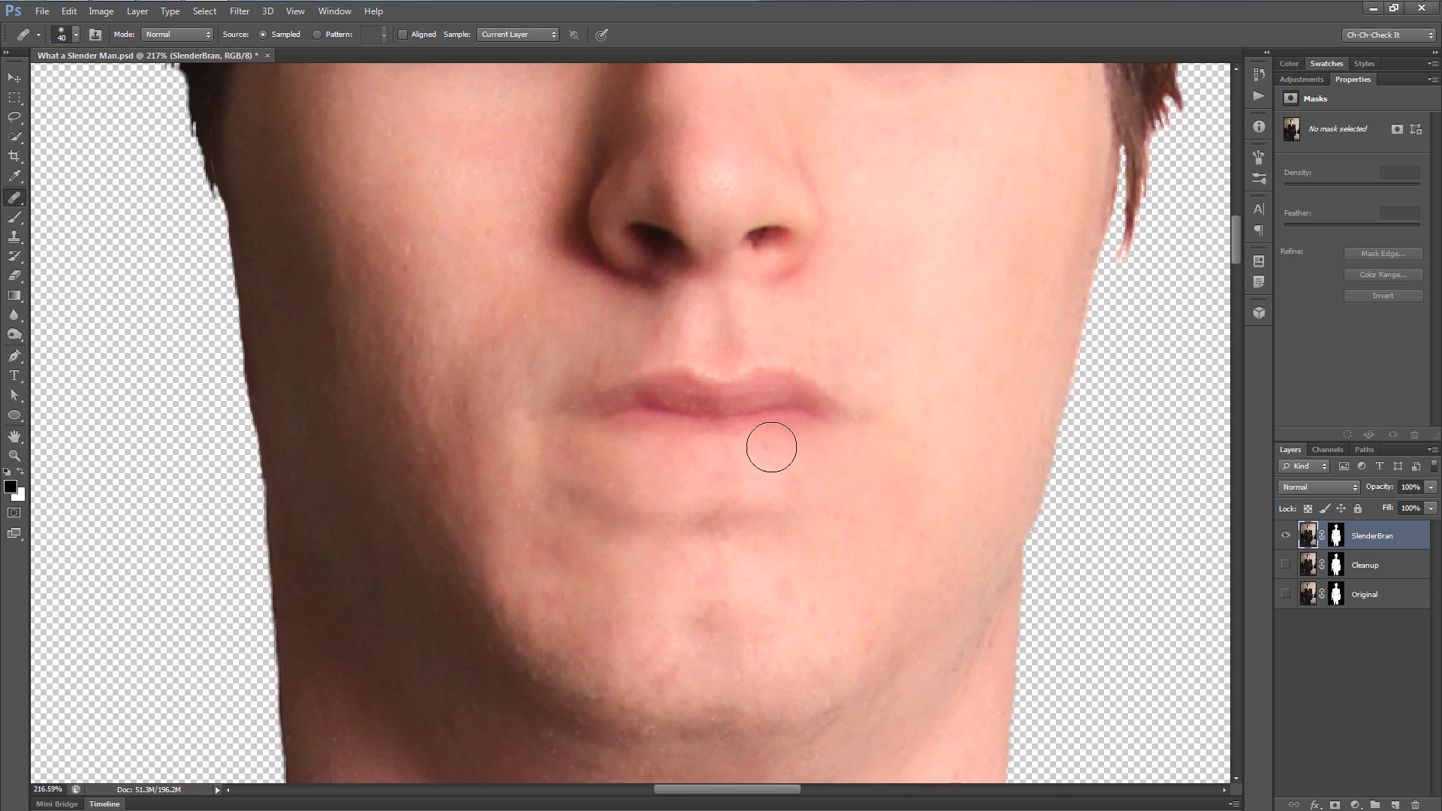
scroll(718, 480, down, 2)
scroll(743, 439, down, 2)
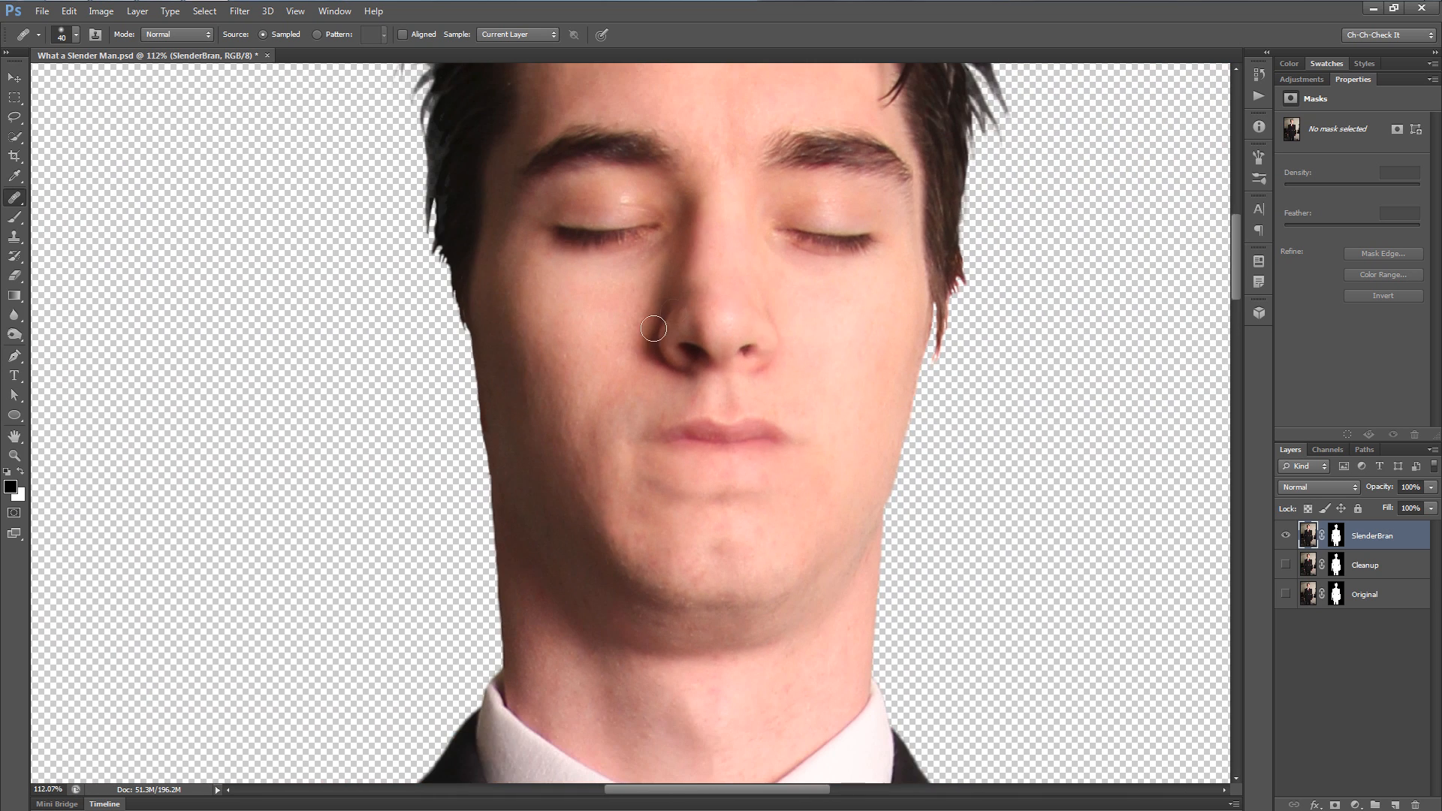
scroll(691, 367, up, 3)
drag(812, 397, 742, 468)
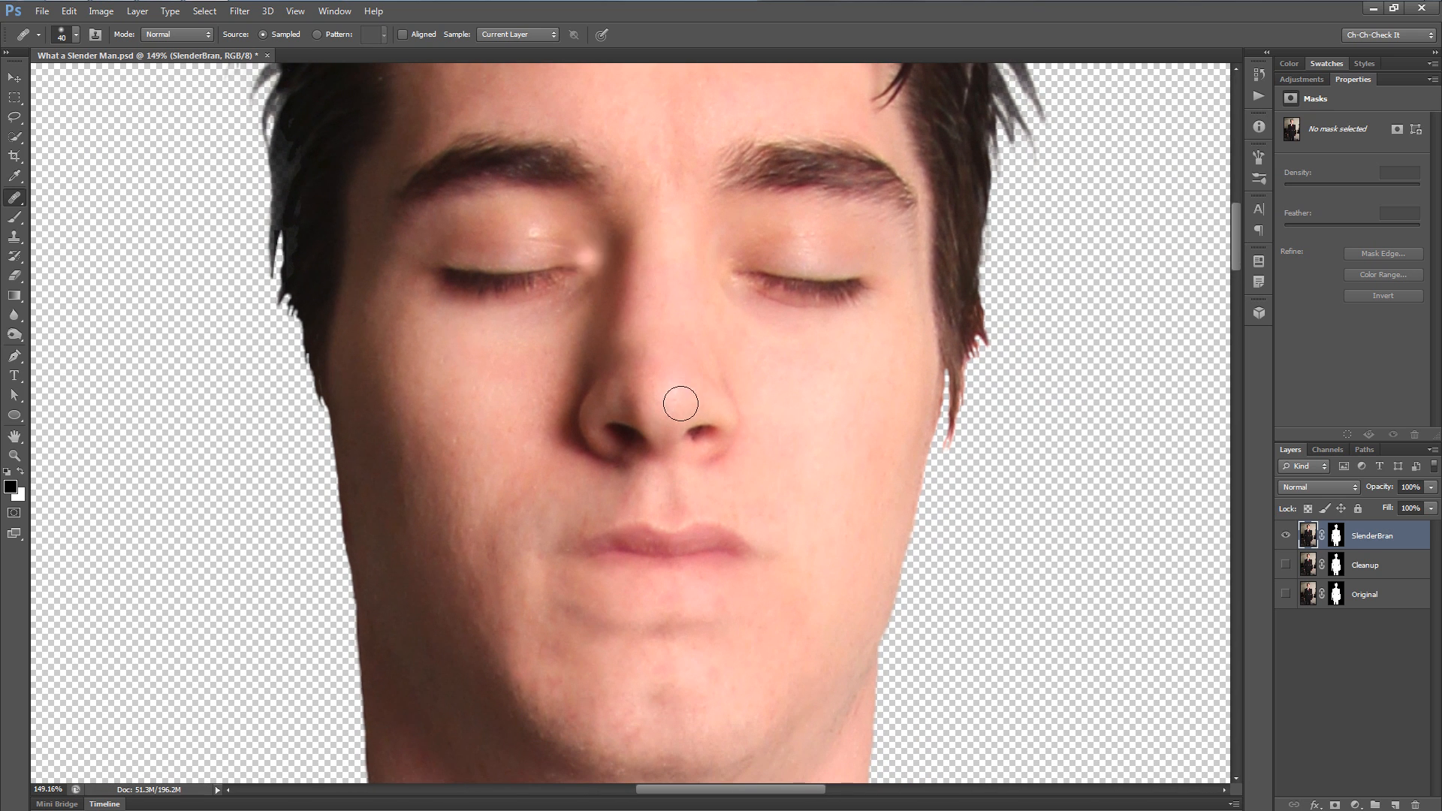
scroll(676, 526, down, 2)
scroll(712, 423, up, 1)
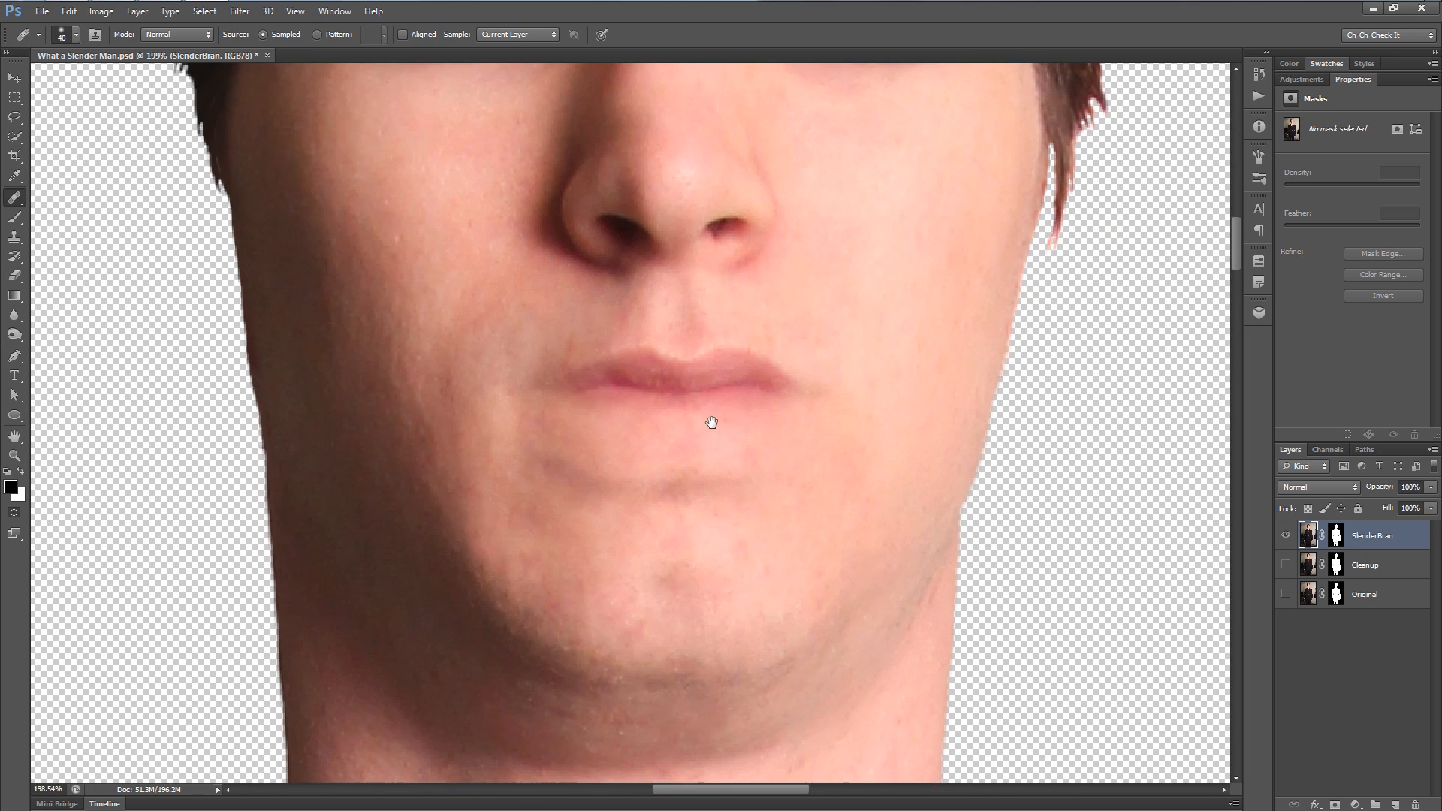
- Heal away the dark crease between mouth and chin, sampling clean skin from the brighter side of the face
scroll(828, 546, up, 2)
click(524, 595)
scroll(579, 566, up, 2)
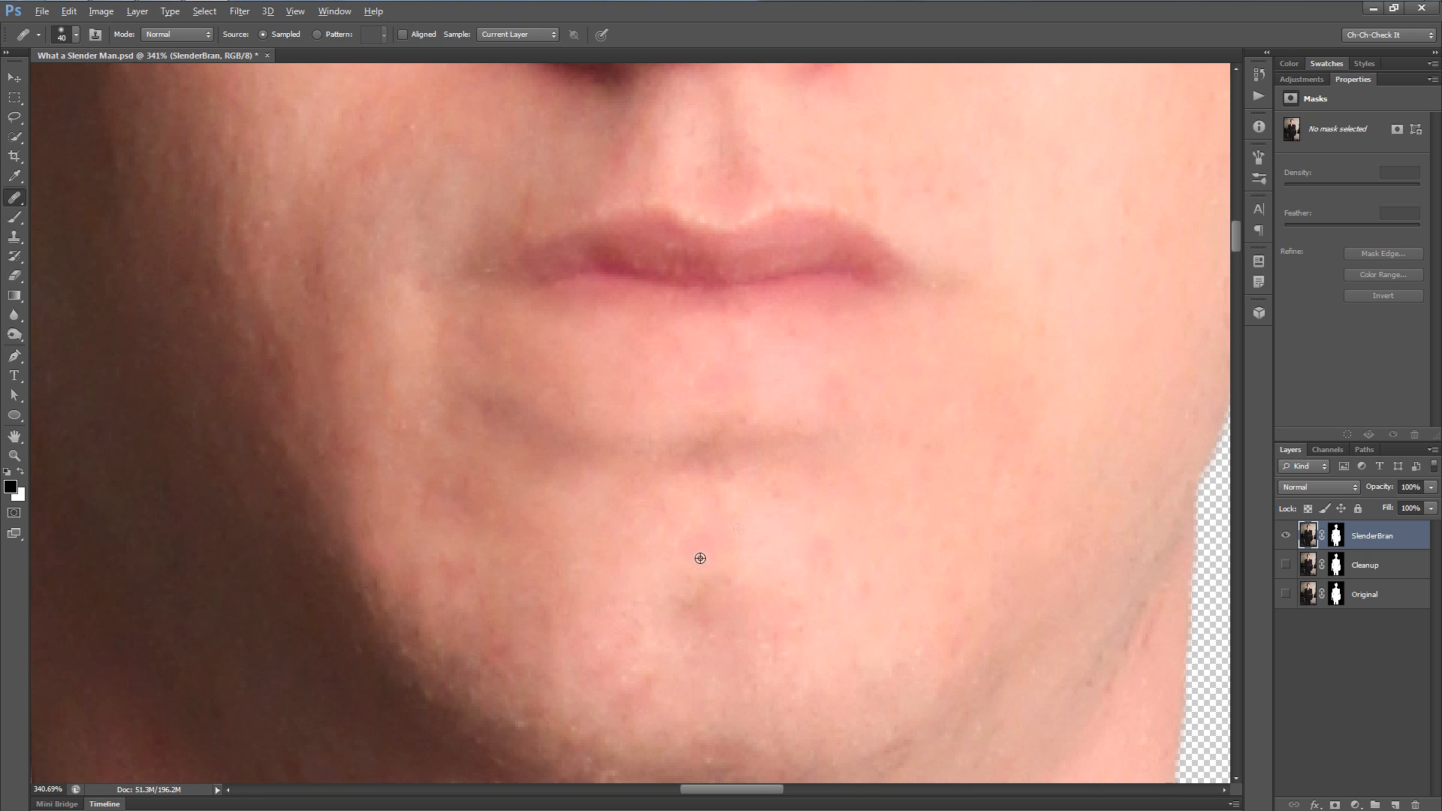
alt+click(730, 639)
mouse_move(880, 431)
mouse_down()
mouse_move(831, 448)
mouse_move(628, 438)
mouse_up()
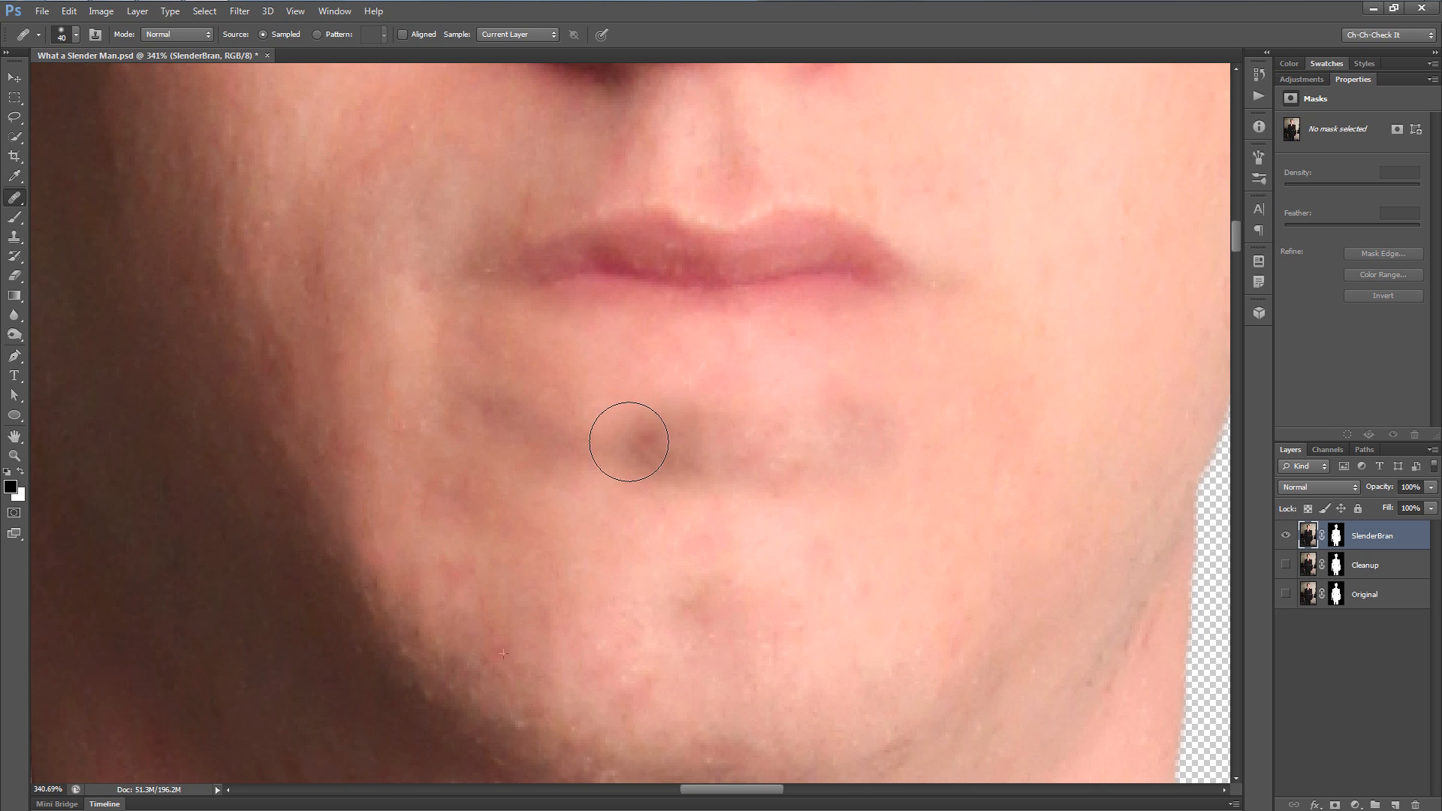
alt+click(1123, 380)
mouse_move(869, 441)
mouse_down()
mouse_move(711, 454)
mouse_move(725, 457)
mouse_move(571, 444)
mouse_move(467, 407)
mouse_up()
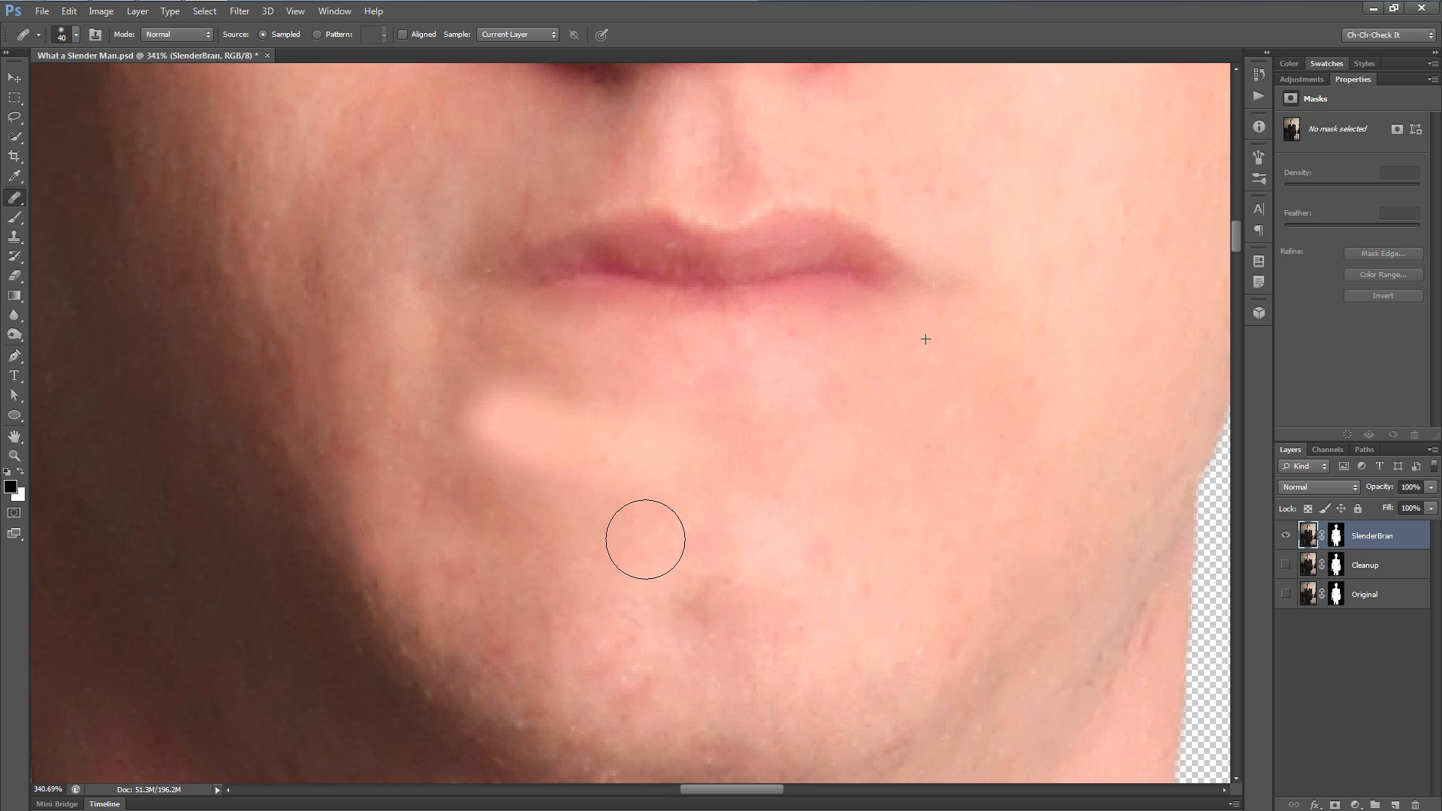
scroll(792, 520, down, 3)
scroll(593, 452, up, 5)
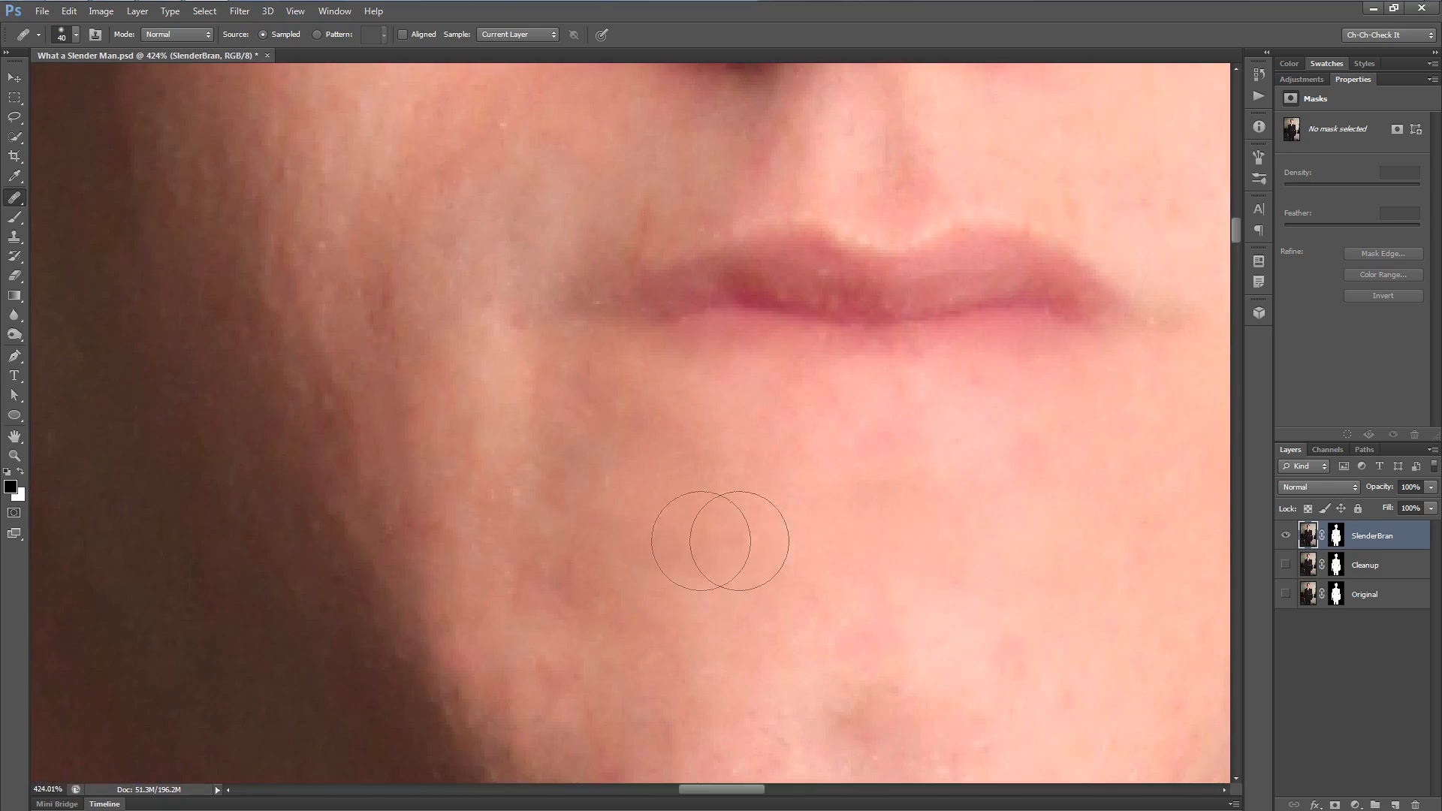
scroll(907, 543, down, 5)
scroll(844, 548, down, 1)
- Heal the dark red line along the lower edge of the upper lip into the surrounding skin
drag(928, 570, 742, 523)
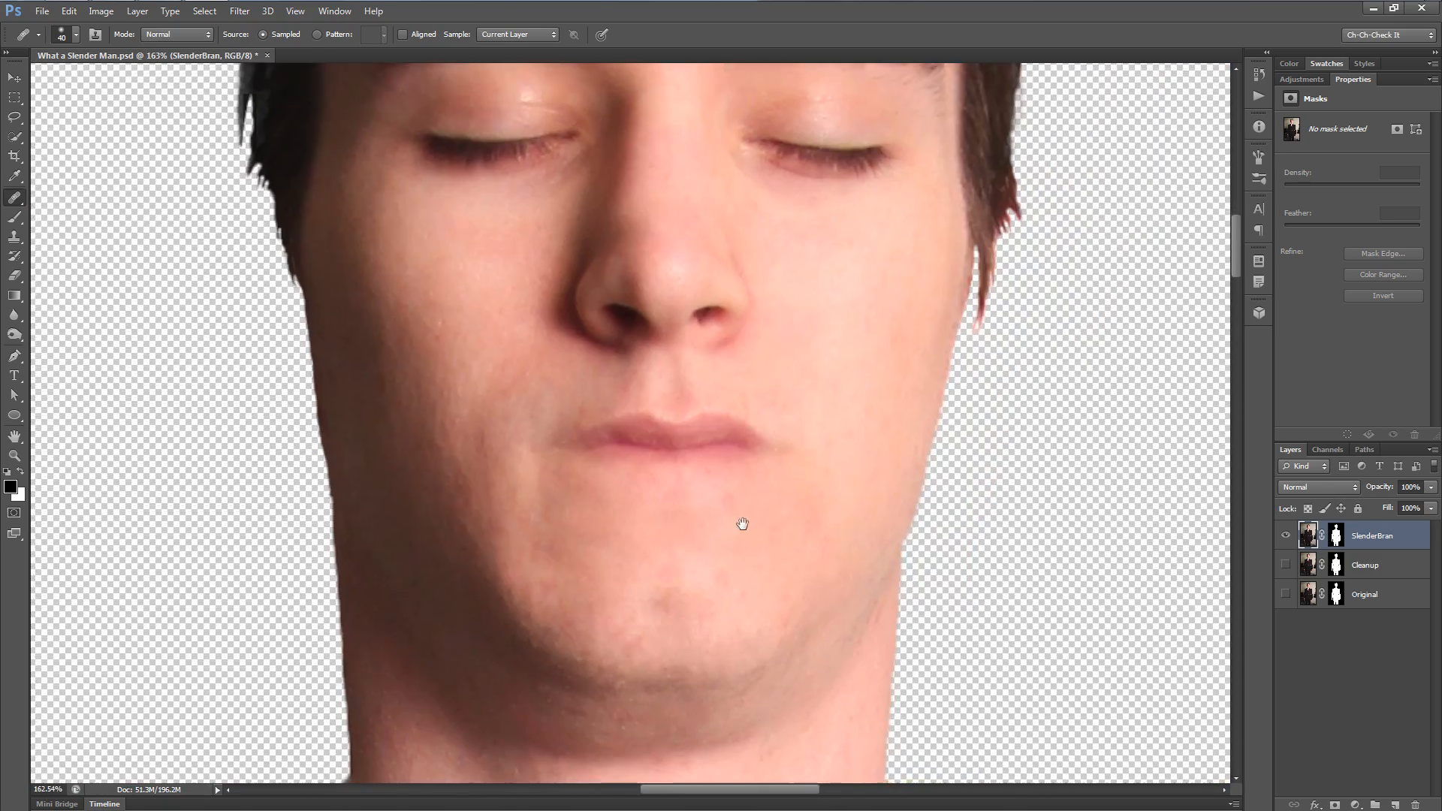
scroll(714, 473, up, 2)
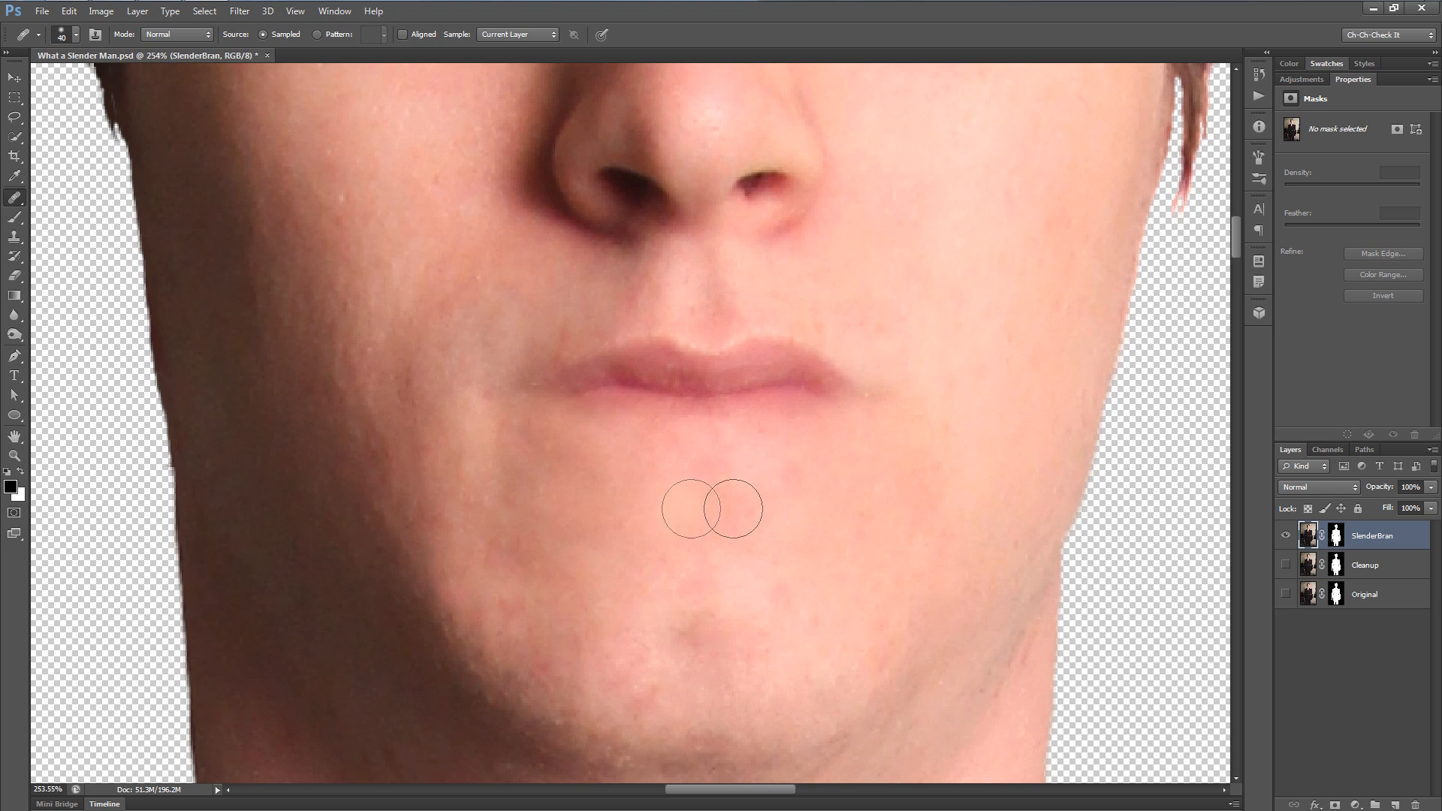
scroll(796, 516, up, 1)
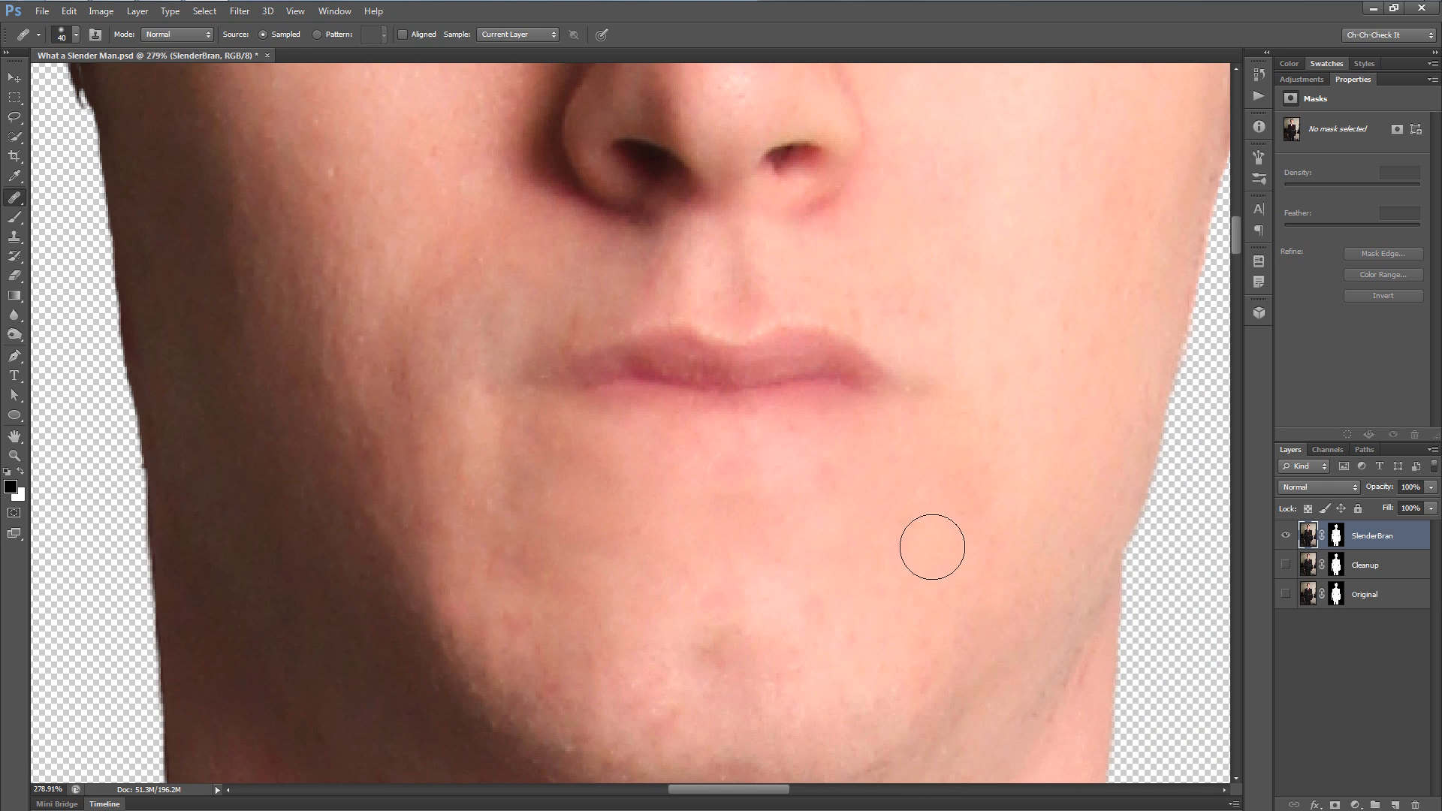
mouse_move(902, 426)
mouse_down()
mouse_move(888, 396)
mouse_move(721, 406)
mouse_move(484, 384)
mouse_up()
scroll(802, 505, up, 4)
drag(785, 528, 666, 540)
scroll(730, 542, down, 5)
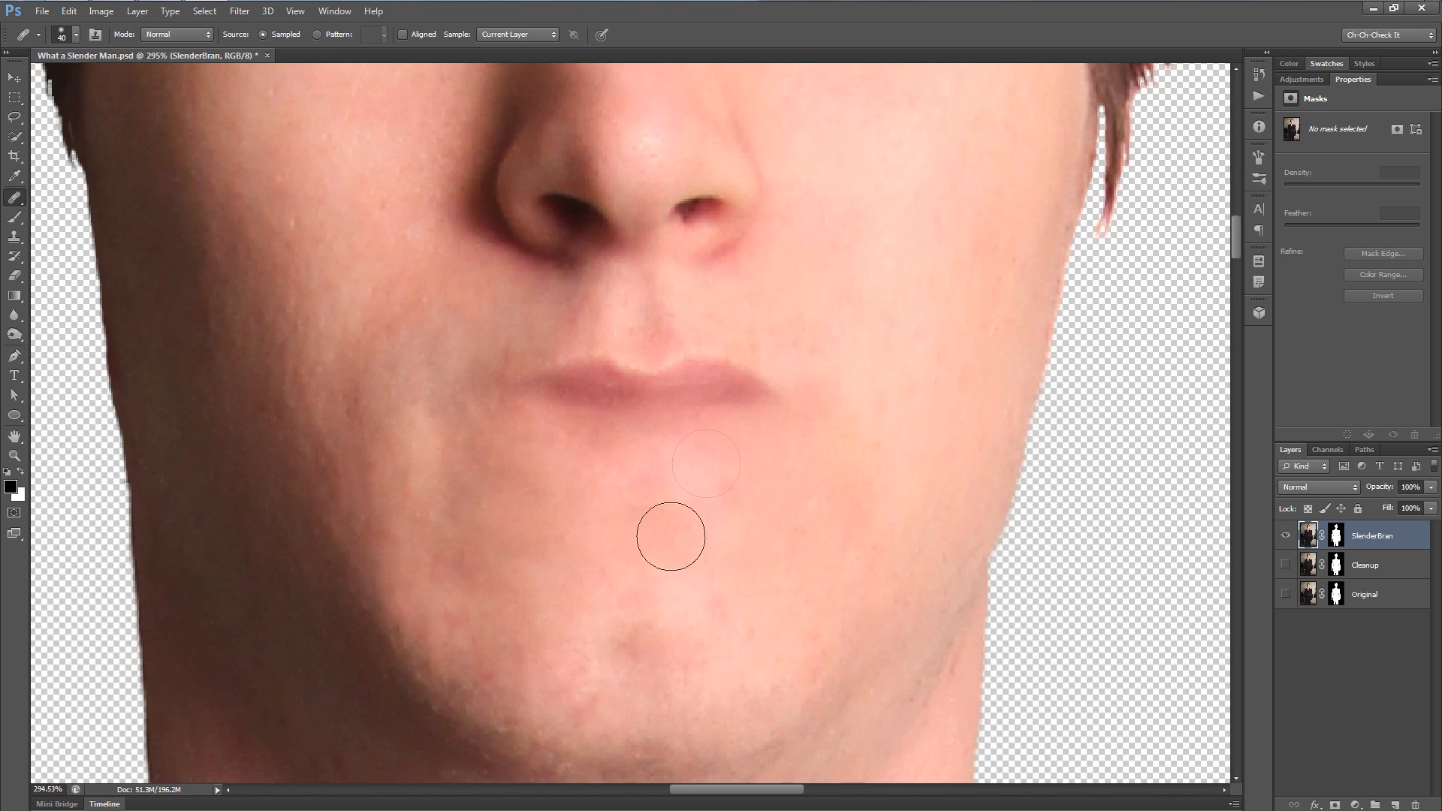
- Paint over the upper lip from corner to corner with the Healing Brush until the mouth is removed
scroll(670, 537, up, 2)
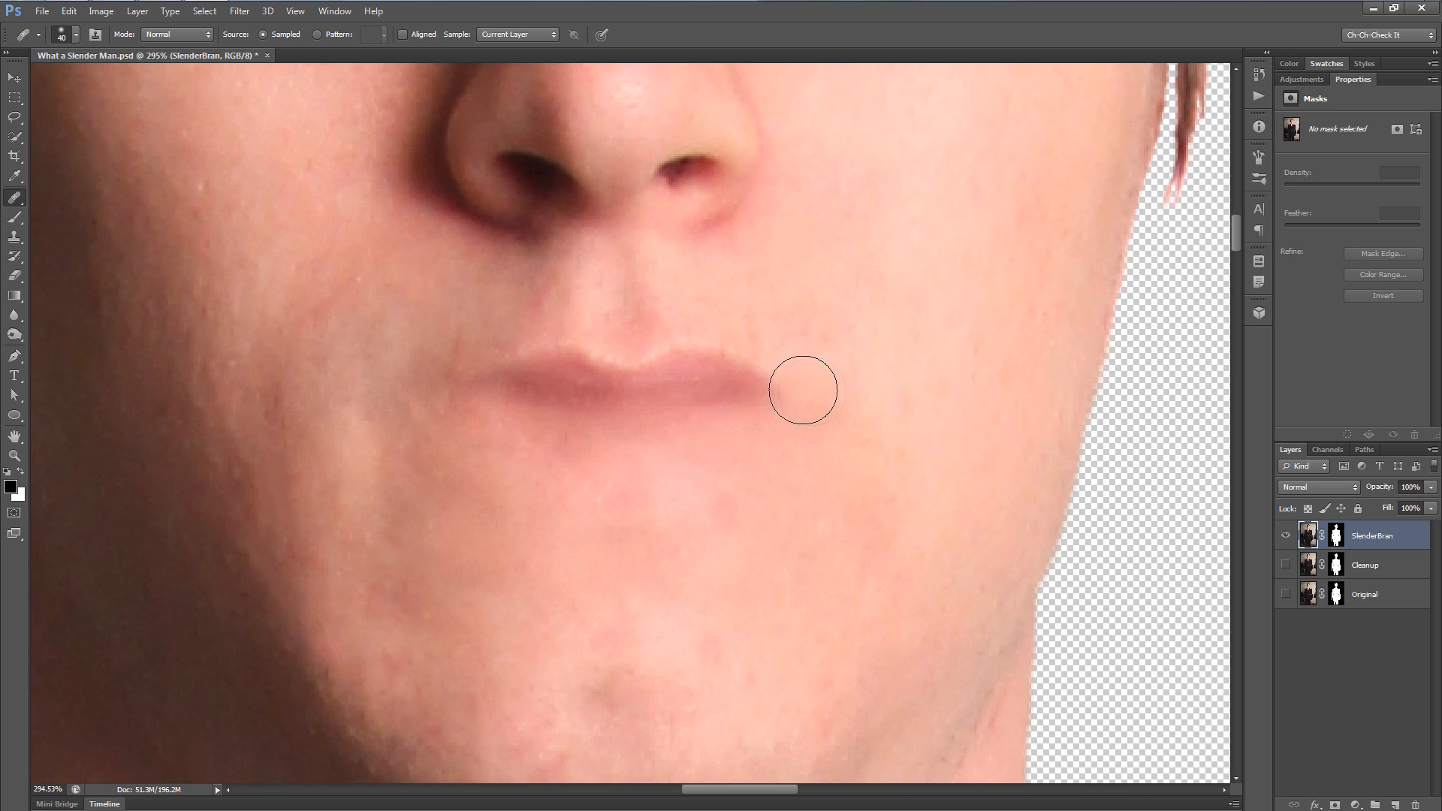
drag(803, 390, 416, 390)
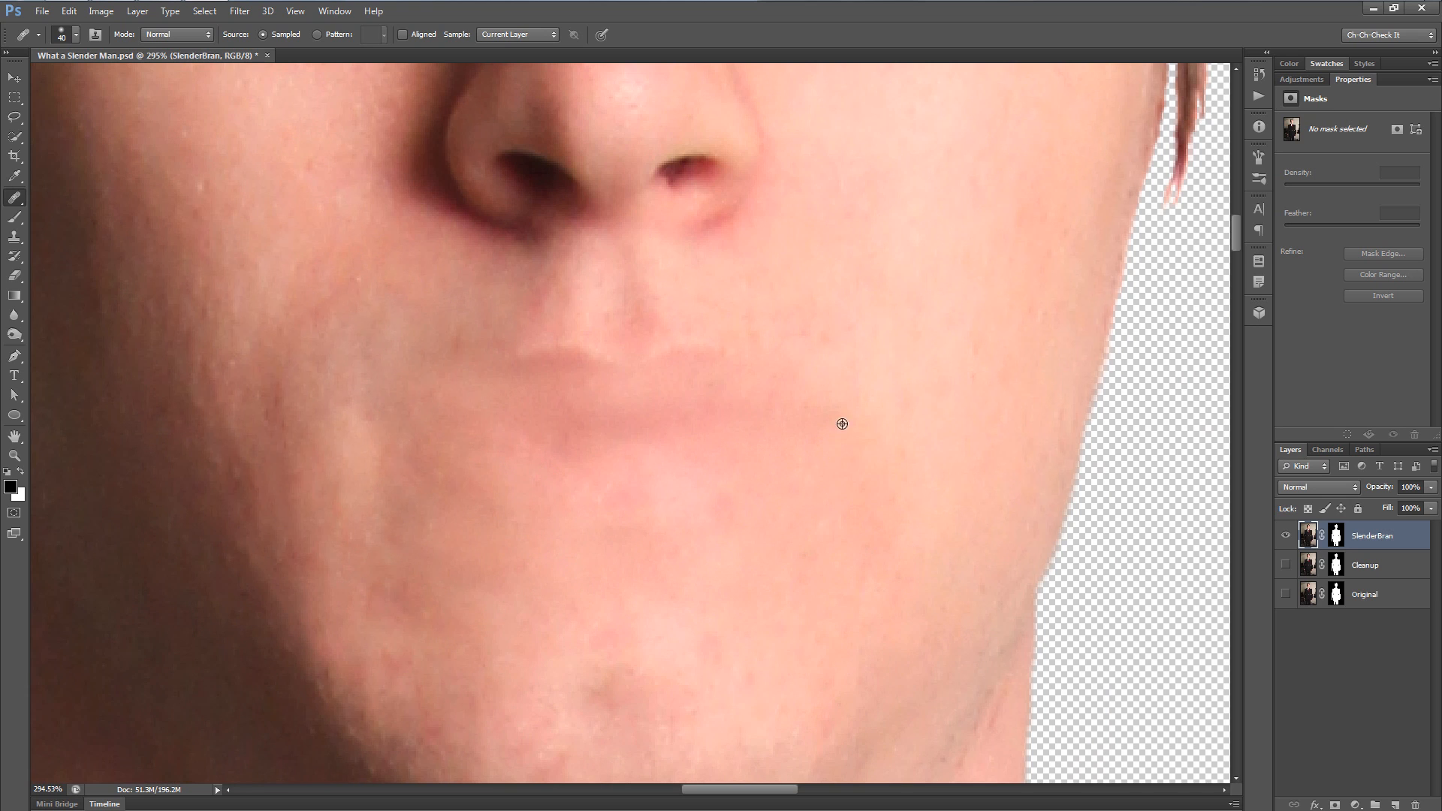
mouse_move(637, 348)
mouse_down()
mouse_move(565, 347)
mouse_move(415, 390)
mouse_up()
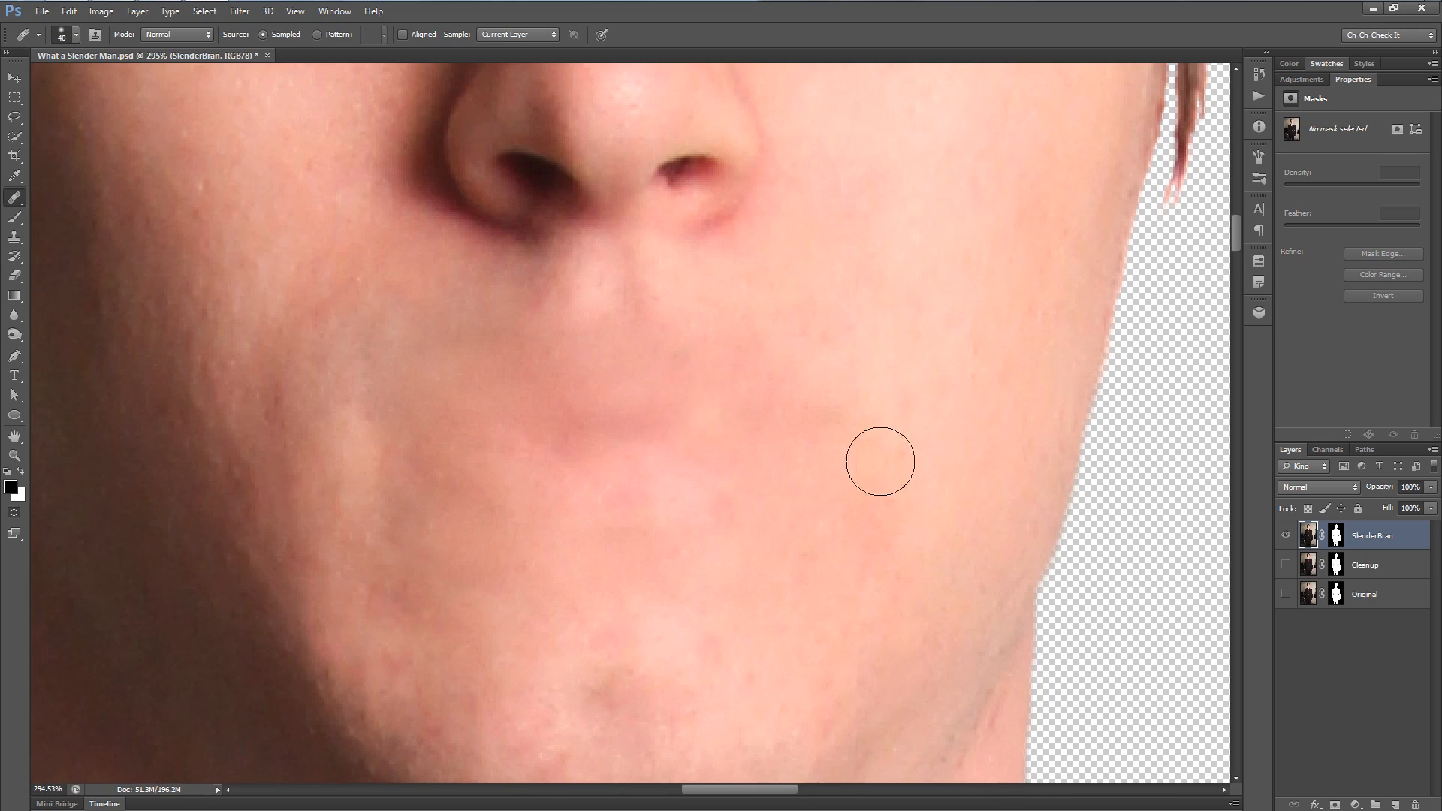
- Examine the area where the mouth was, and the nose and eyes, at several magnifications
scroll(893, 464, down, 6)
scroll(893, 464, down, 3)
scroll(814, 466, up, 7)
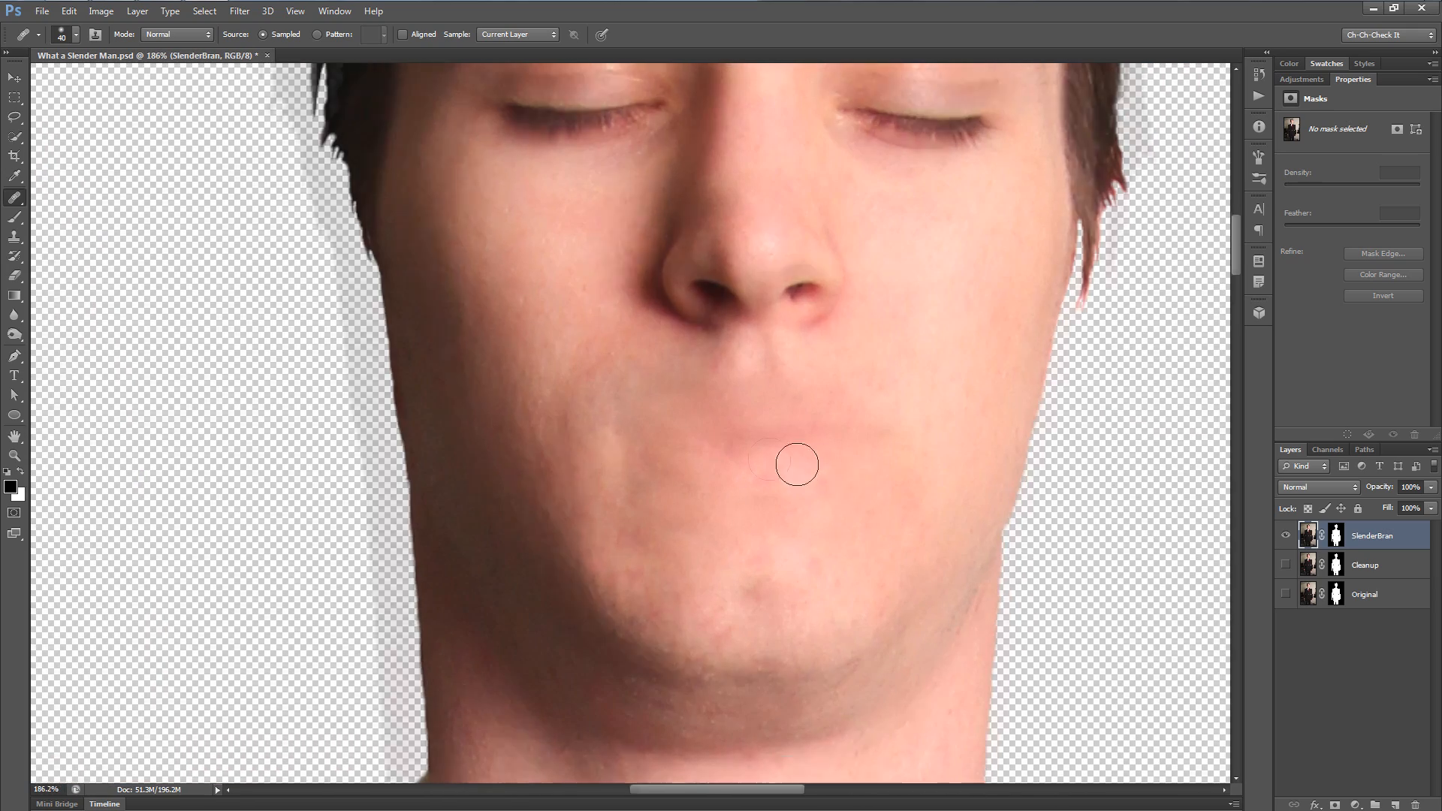
scroll(779, 457, down, 5)
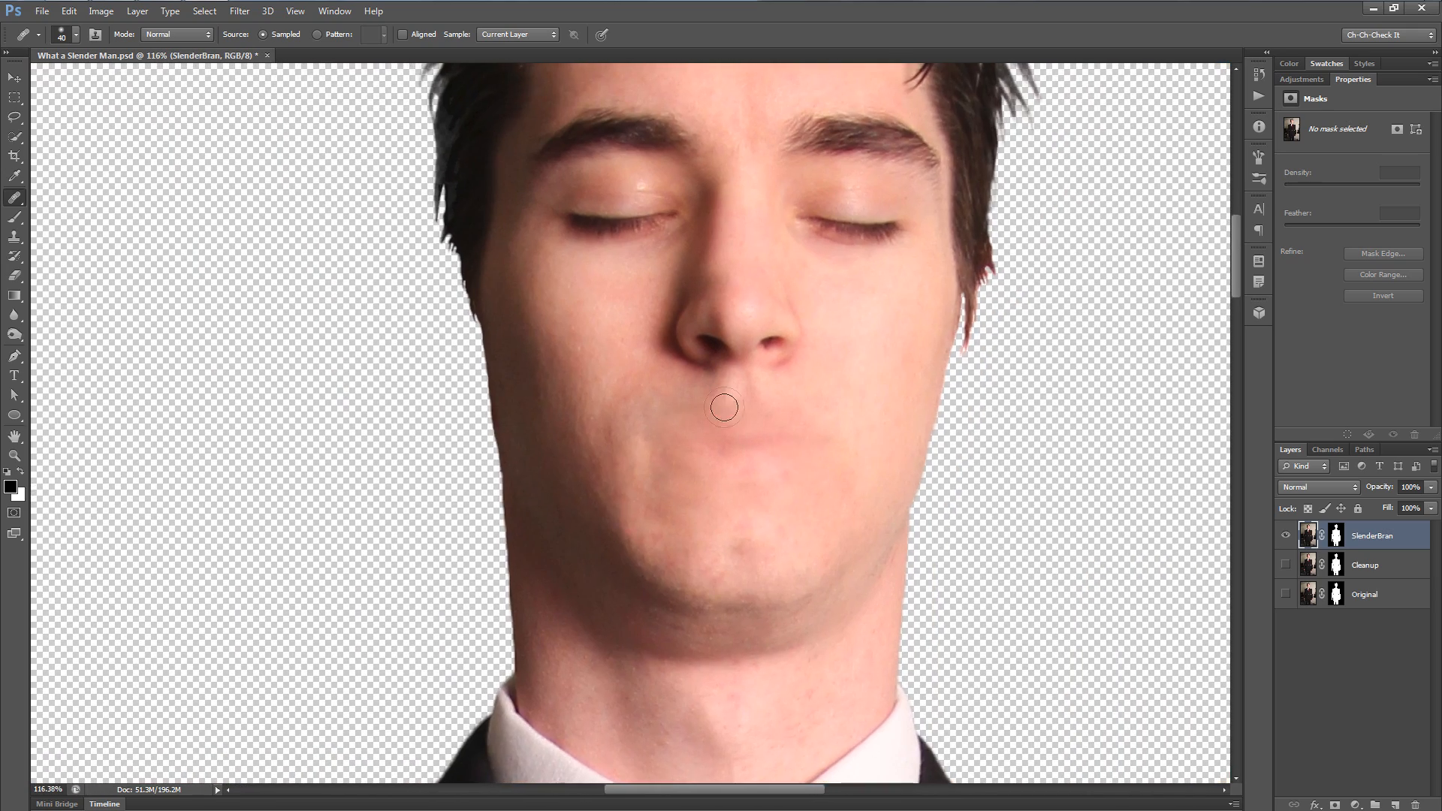
scroll(741, 509, up, 2)
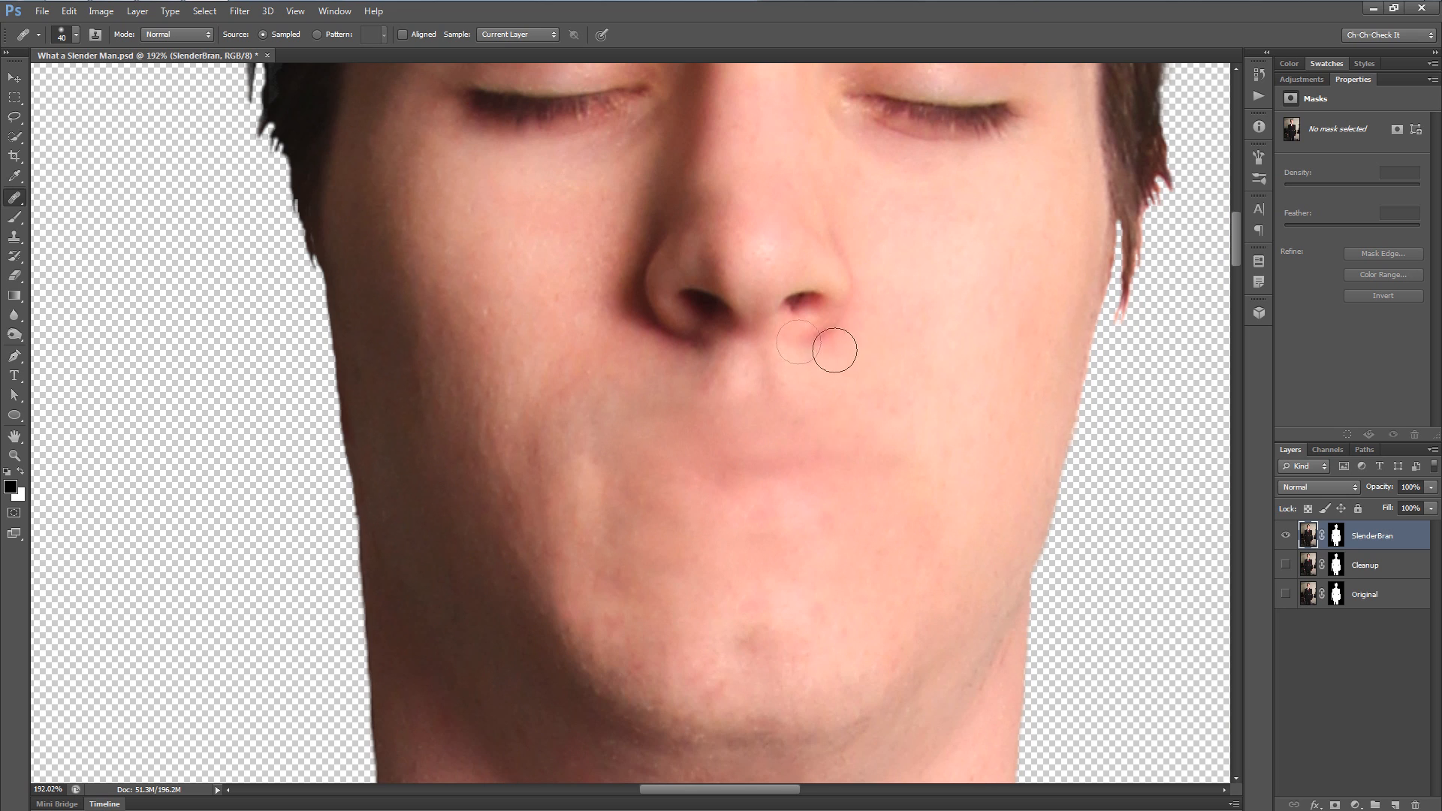
scroll(680, 457, down, 1)
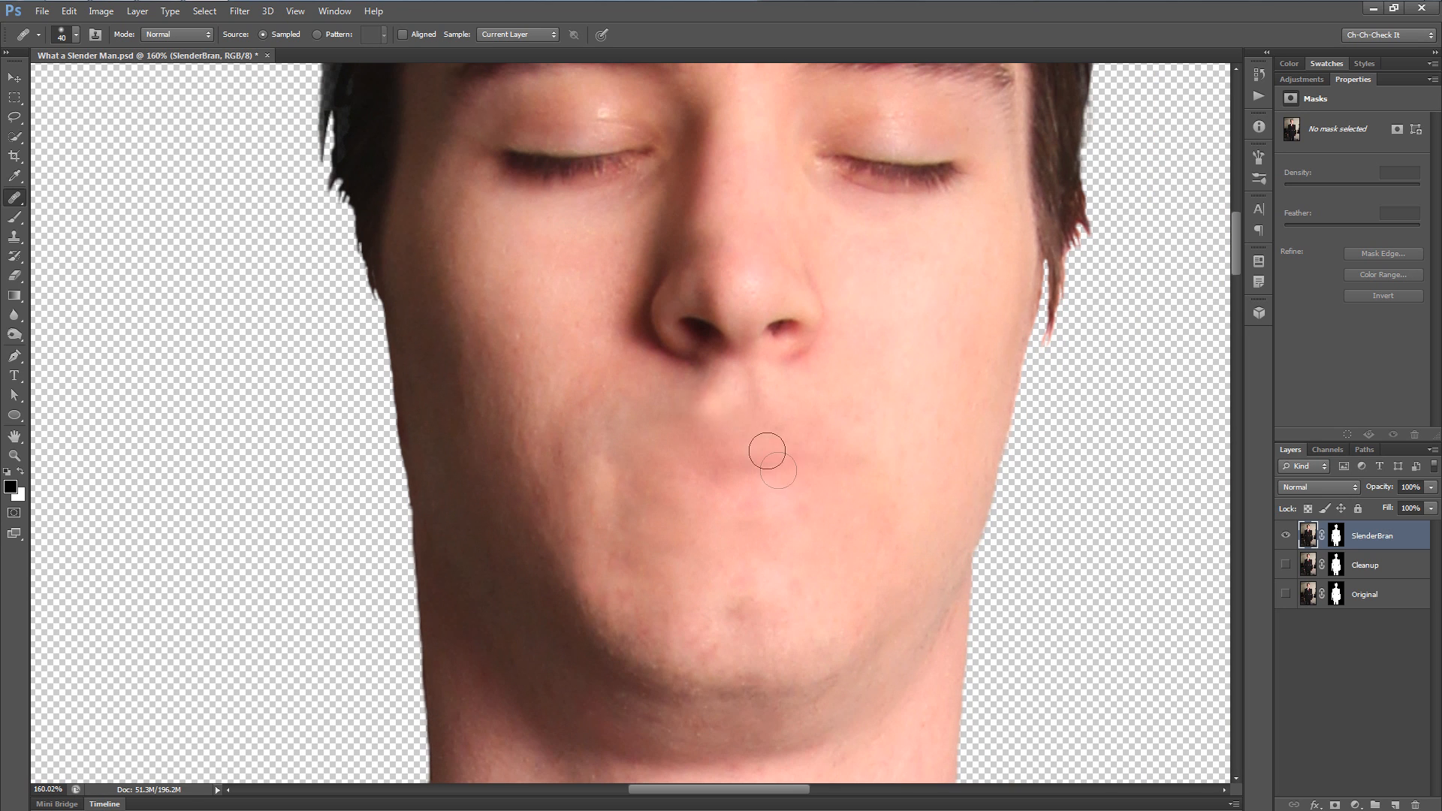
drag(806, 467, 746, 553)
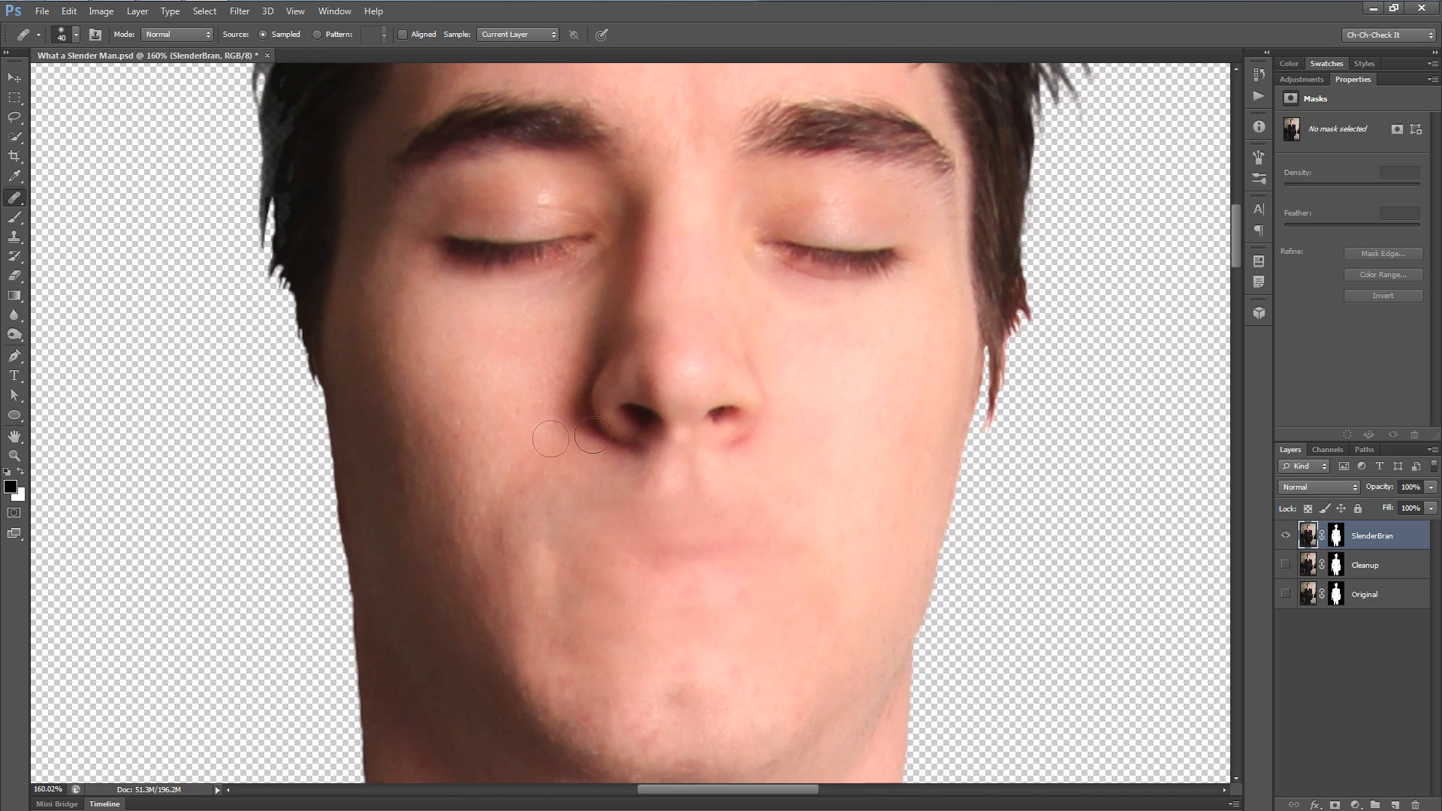
scroll(667, 435, up, 1)
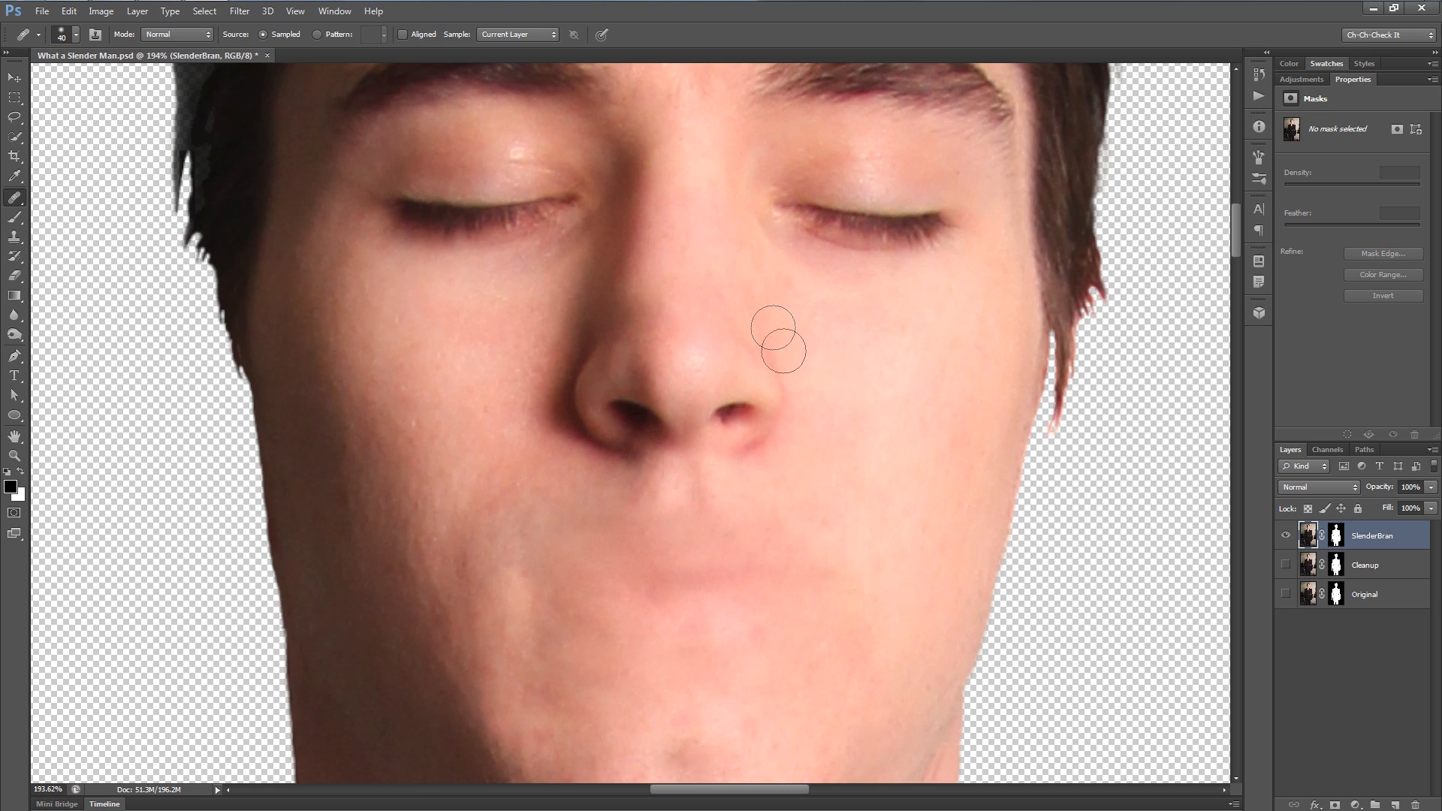
scroll(769, 502, down, 2)
scroll(669, 316, up, 2)
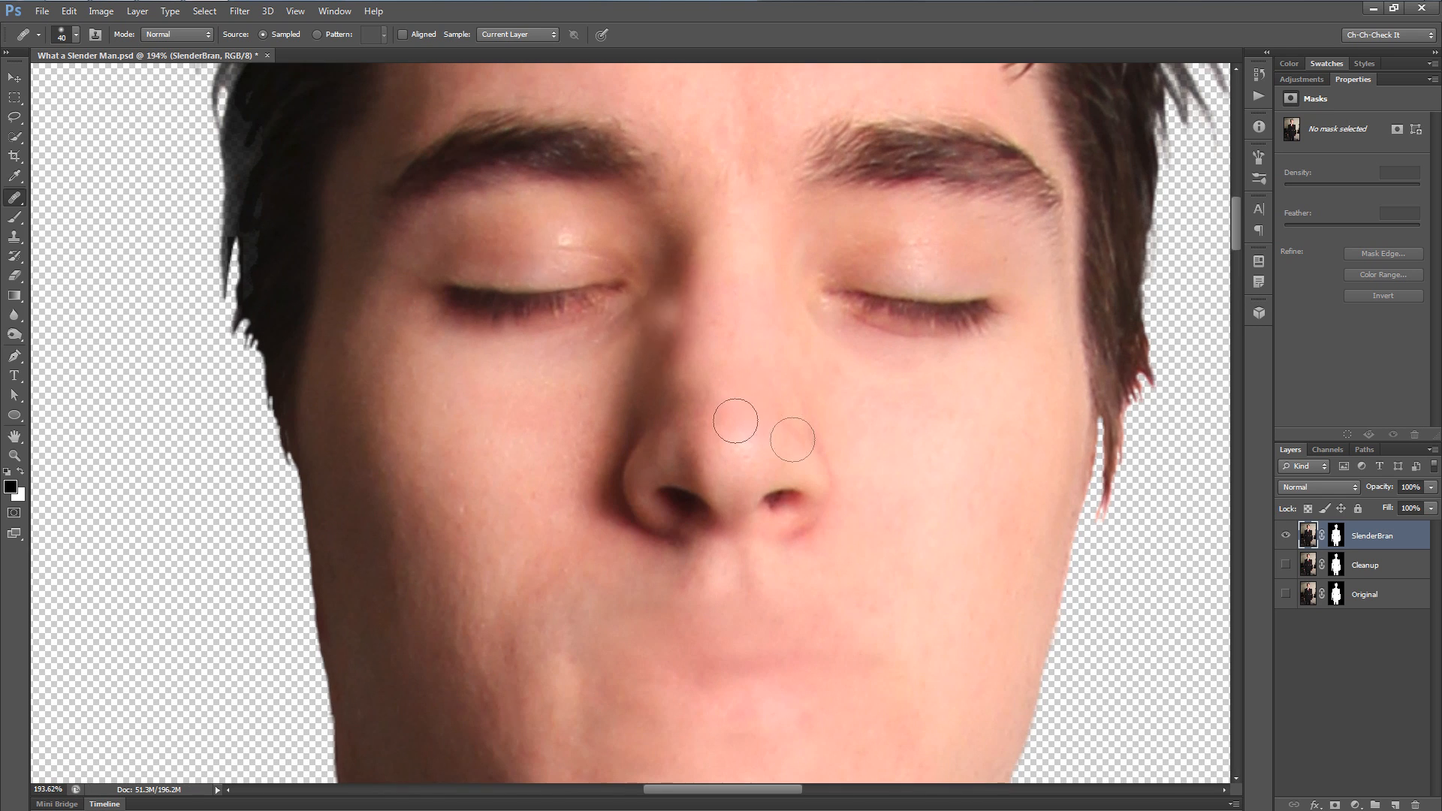
scroll(798, 476, up, 1)
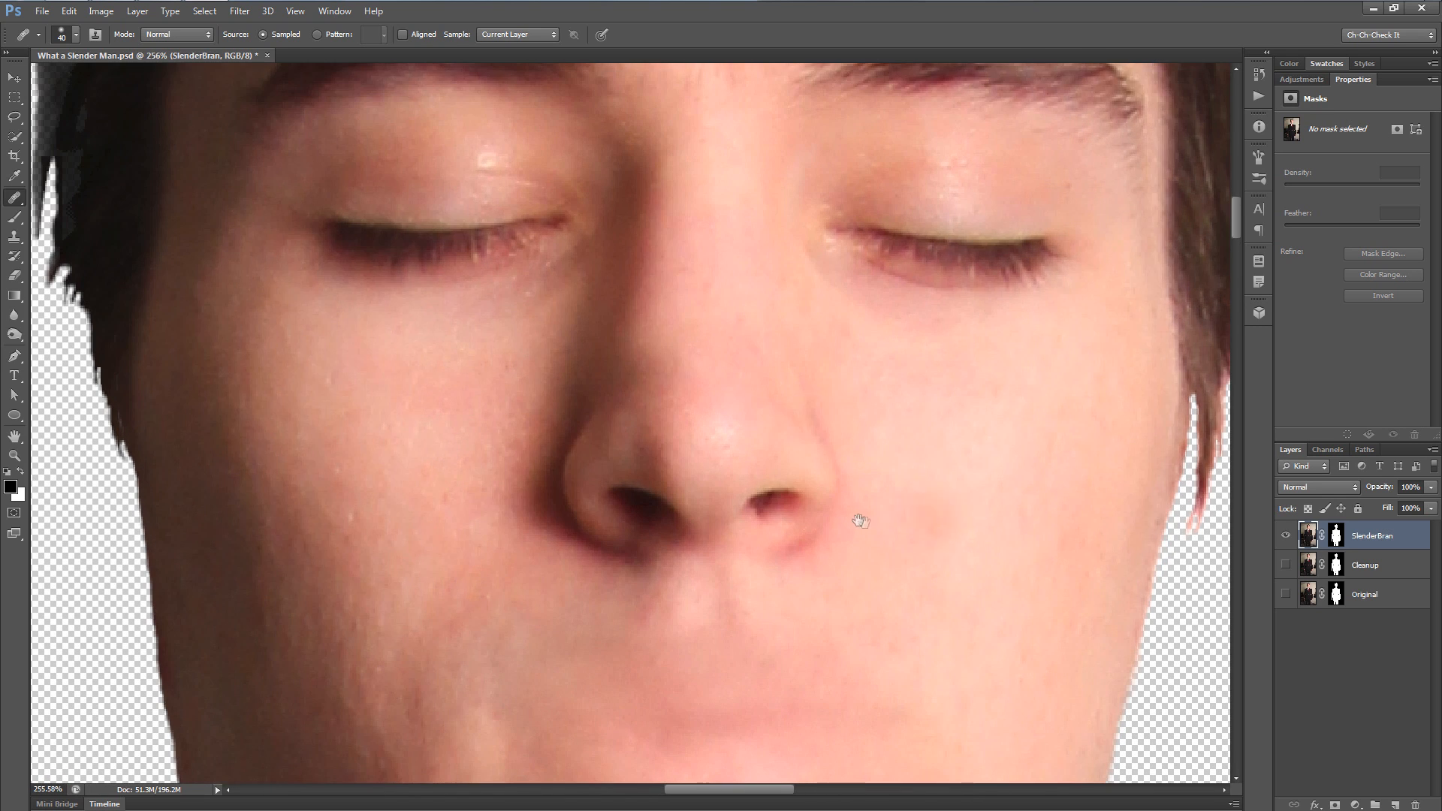
- Heal away the nostril wing and side of the nose on the brighter side, using skin sampled from the adjacent cheek
drag(860, 521, 847, 496)
alt+click(955, 438)
mouse_move(799, 332)
mouse_down()
mouse_move(815, 459)
mouse_move(808, 499)
mouse_move(764, 531)
mouse_up()
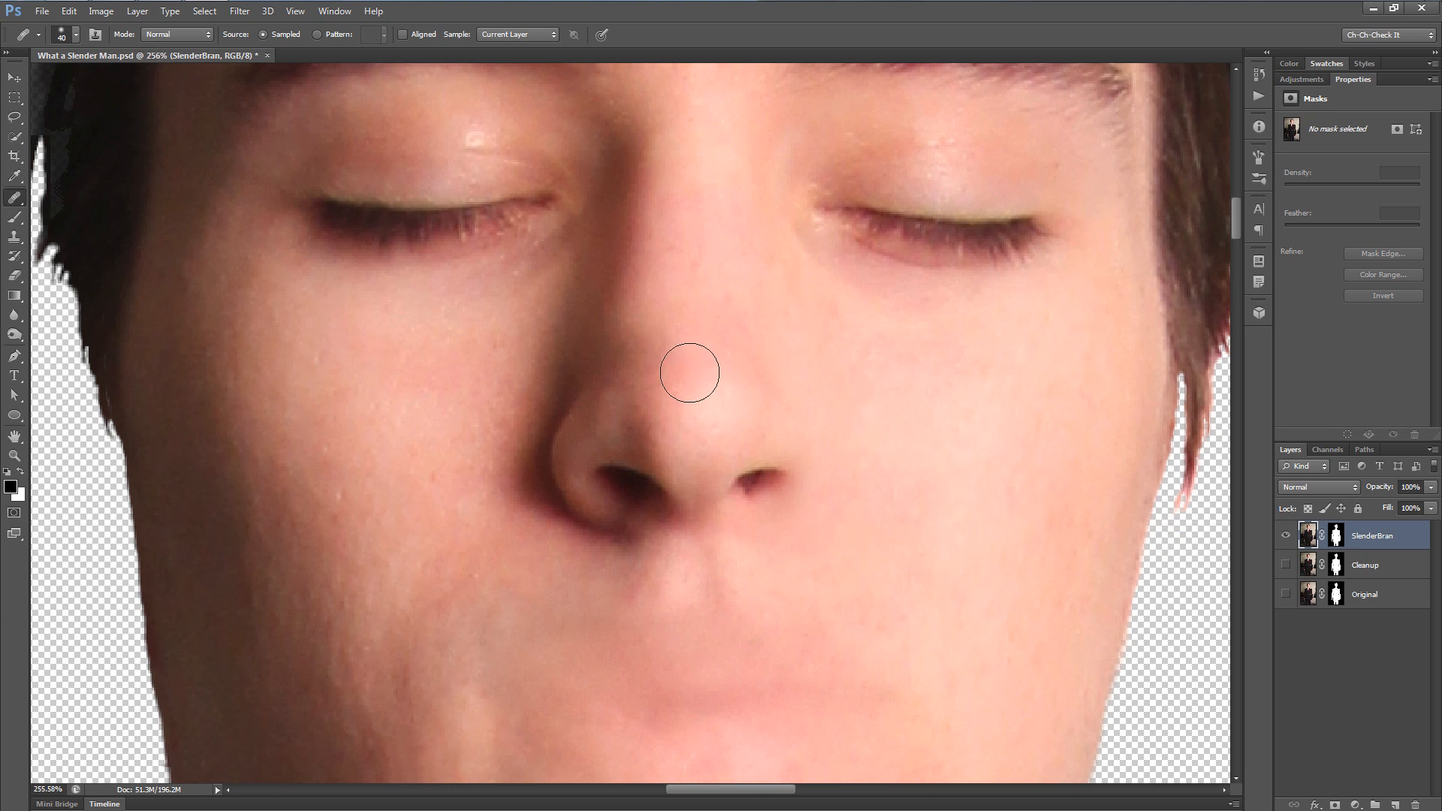
- Undo the last nose strokes and heal away the nostril on the brighter side using skin sampled from the adjacent cheek
key(ctrl+z)
key(ctrl+z)
key(ctrl+z)
scroll(854, 558, up, 2)
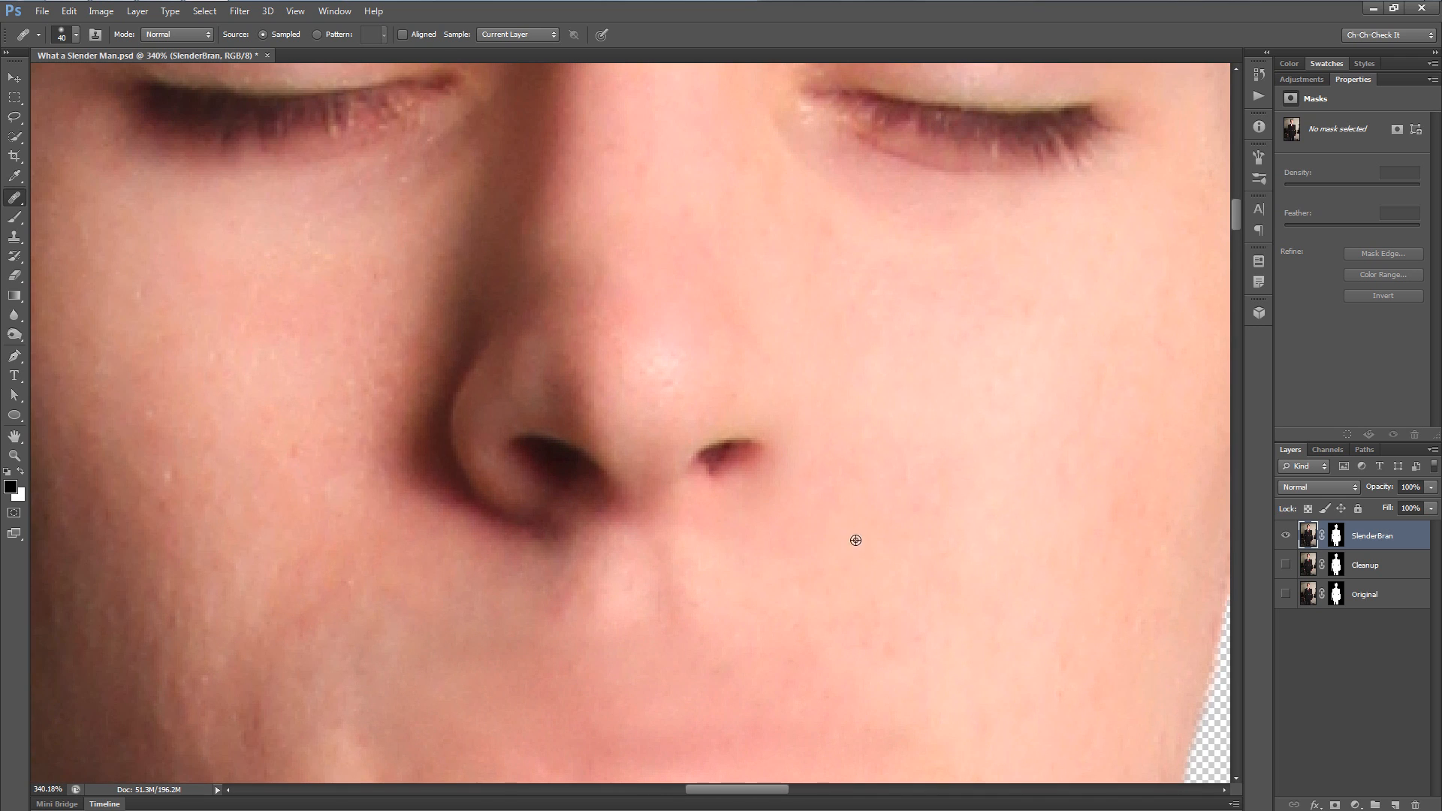
alt+click(848, 536)
mouse_move(733, 478)
mouse_down()
mouse_move(746, 467)
mouse_move(708, 454)
mouse_move(722, 482)
mouse_up()
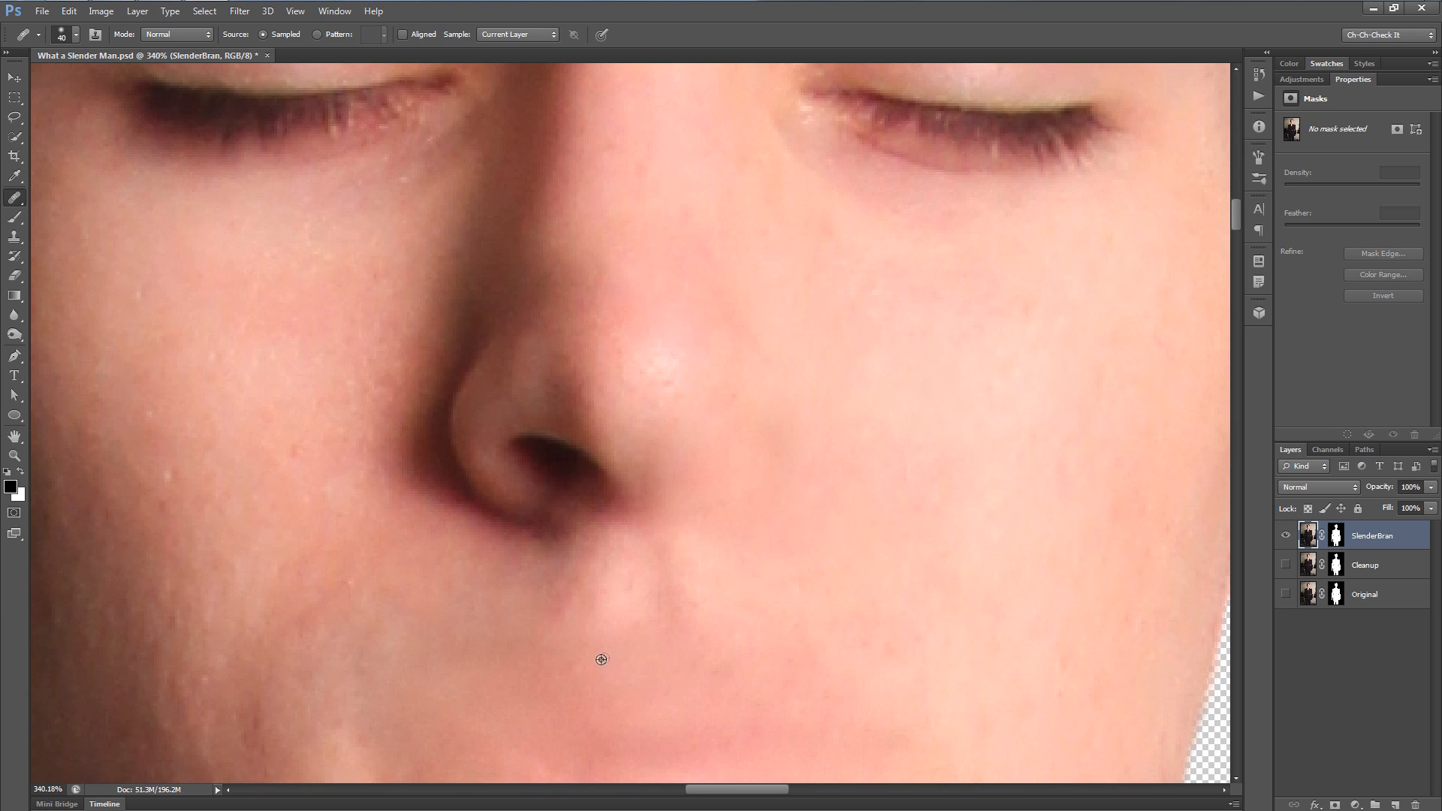
- Heal away the dark nostril on the shadowed side using the skin below the nose
mouse_move(583, 495)
mouse_down()
mouse_move(548, 462)
mouse_move(551, 477)
mouse_move(569, 460)
mouse_move(532, 468)
mouse_move(572, 647)
mouse_move(598, 666)
mouse_move(608, 648)
mouse_move(656, 640)
mouse_move(663, 583)
mouse_move(647, 513)
mouse_move(586, 517)
mouse_up()
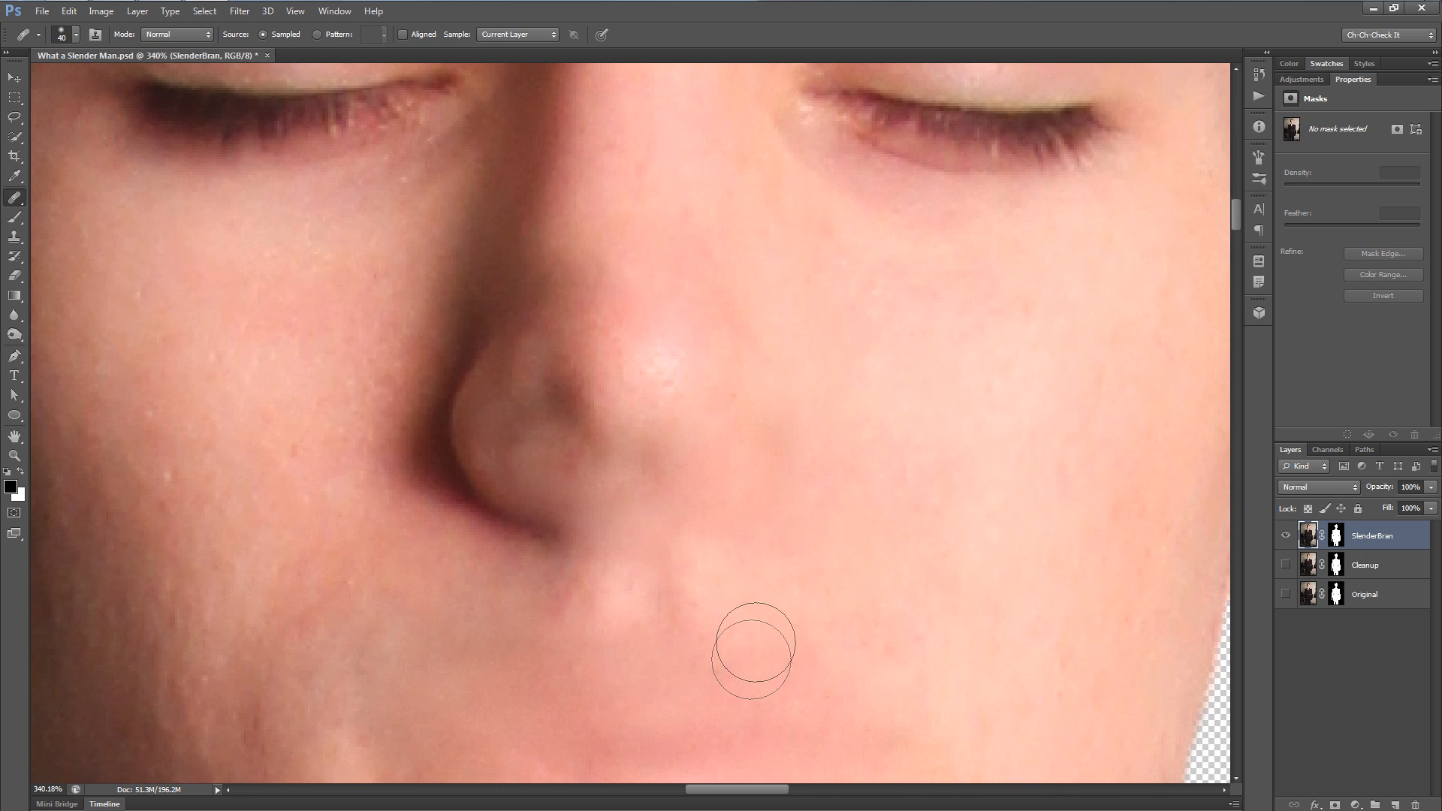
scroll(798, 643, down, 3)
scroll(448, 612, up, 3)
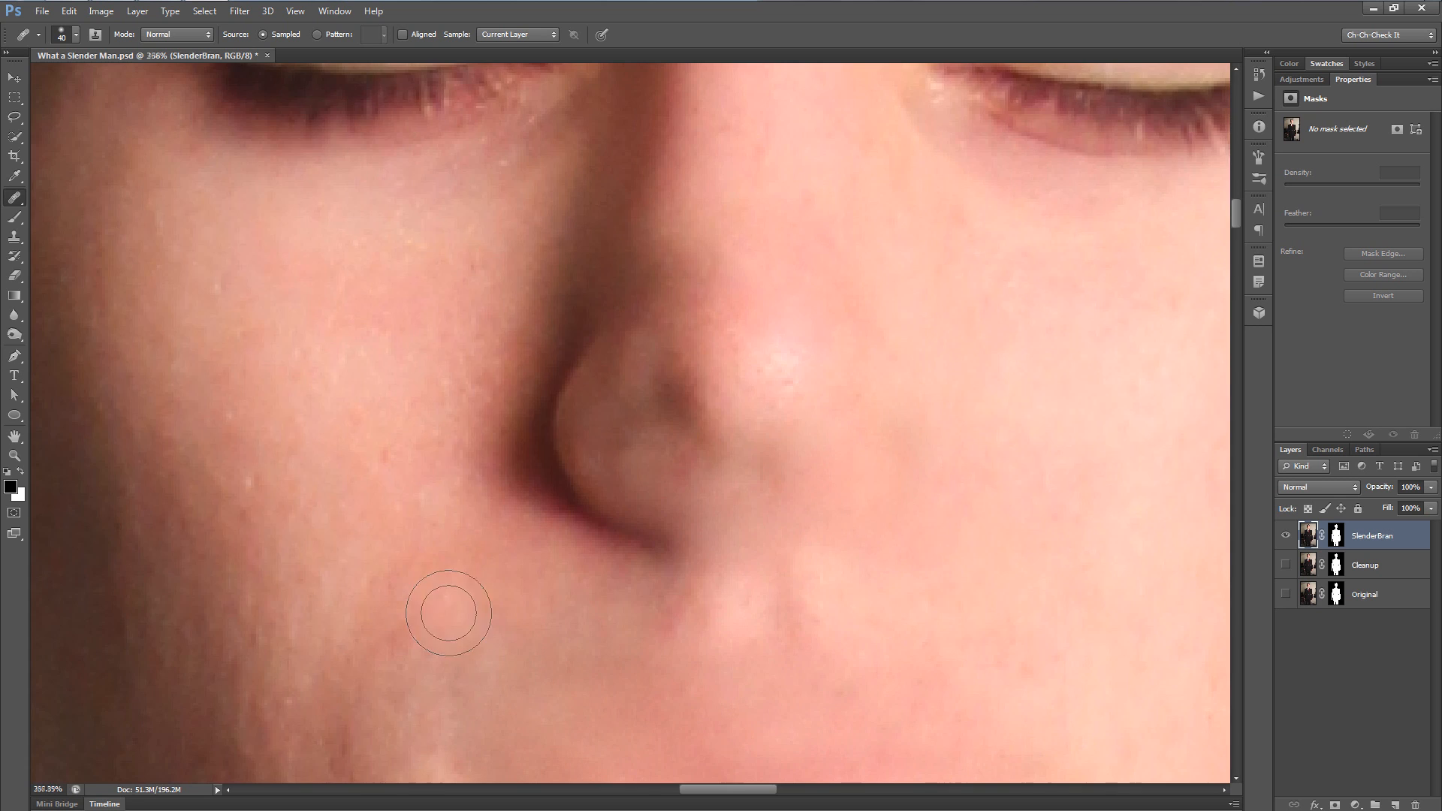
- Heal away the dark crease around the shadowed nostril wing using skin sampled from the cheek beside it
scroll(455, 607, down, 4)
scroll(456, 607, up, 2)
scroll(618, 583, up, 1)
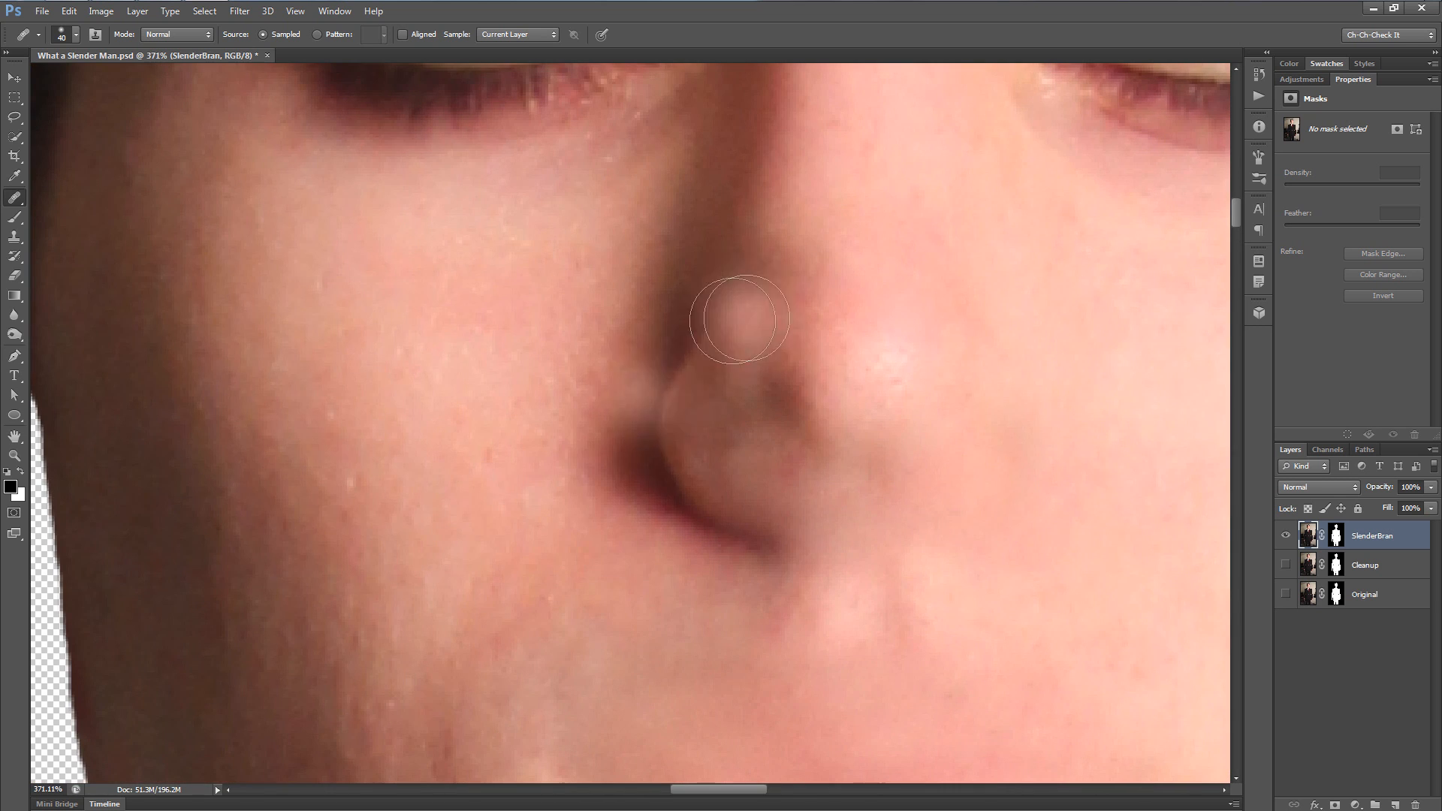
drag(560, 580, 653, 573)
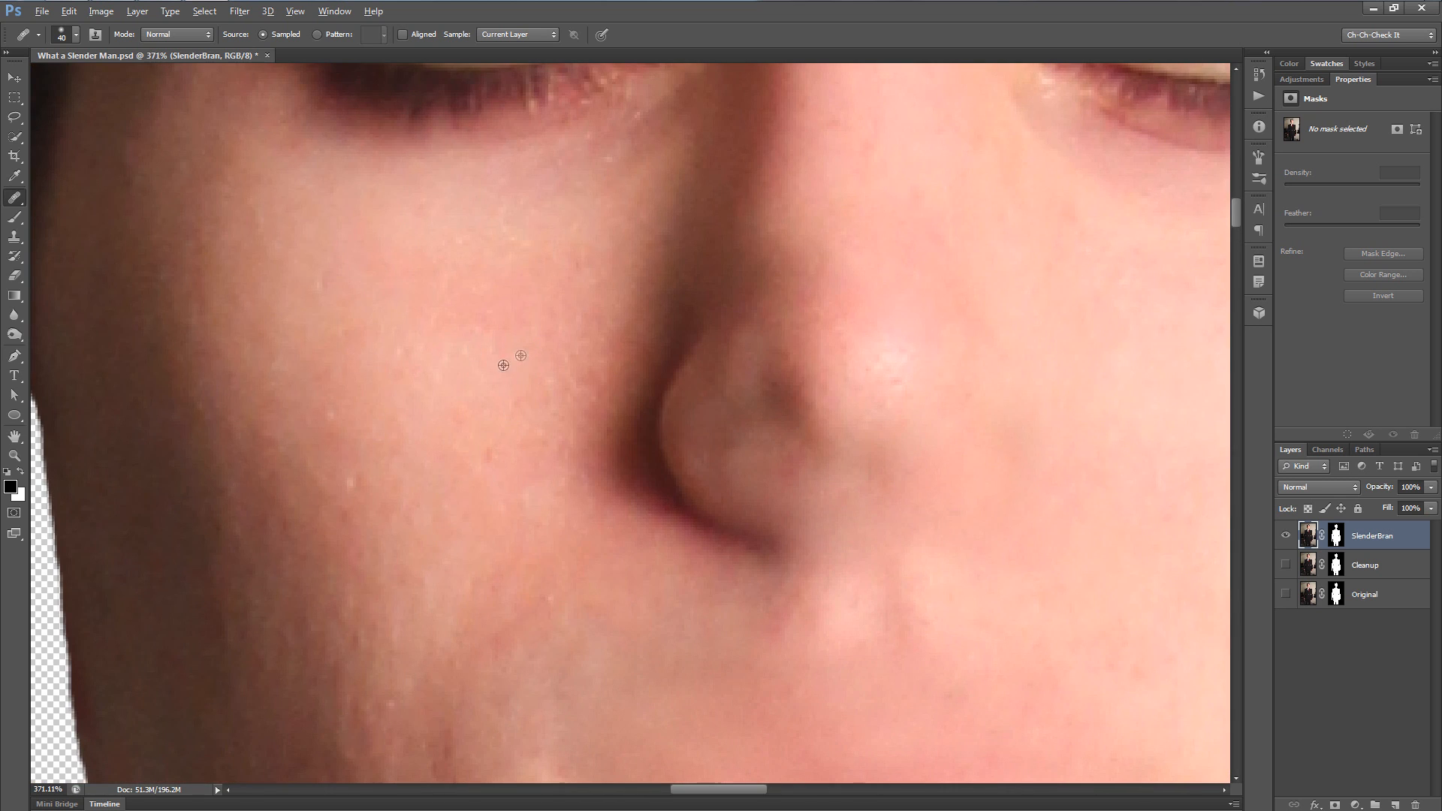
mouse_move(635, 473)
mouse_down()
mouse_move(691, 341)
mouse_move(652, 396)
mouse_move(646, 451)
mouse_move(665, 501)
mouse_move(766, 549)
mouse_move(643, 484)
mouse_move(626, 391)
mouse_move(651, 511)
mouse_move(698, 537)
mouse_up()
scroll(886, 638, down, 4)
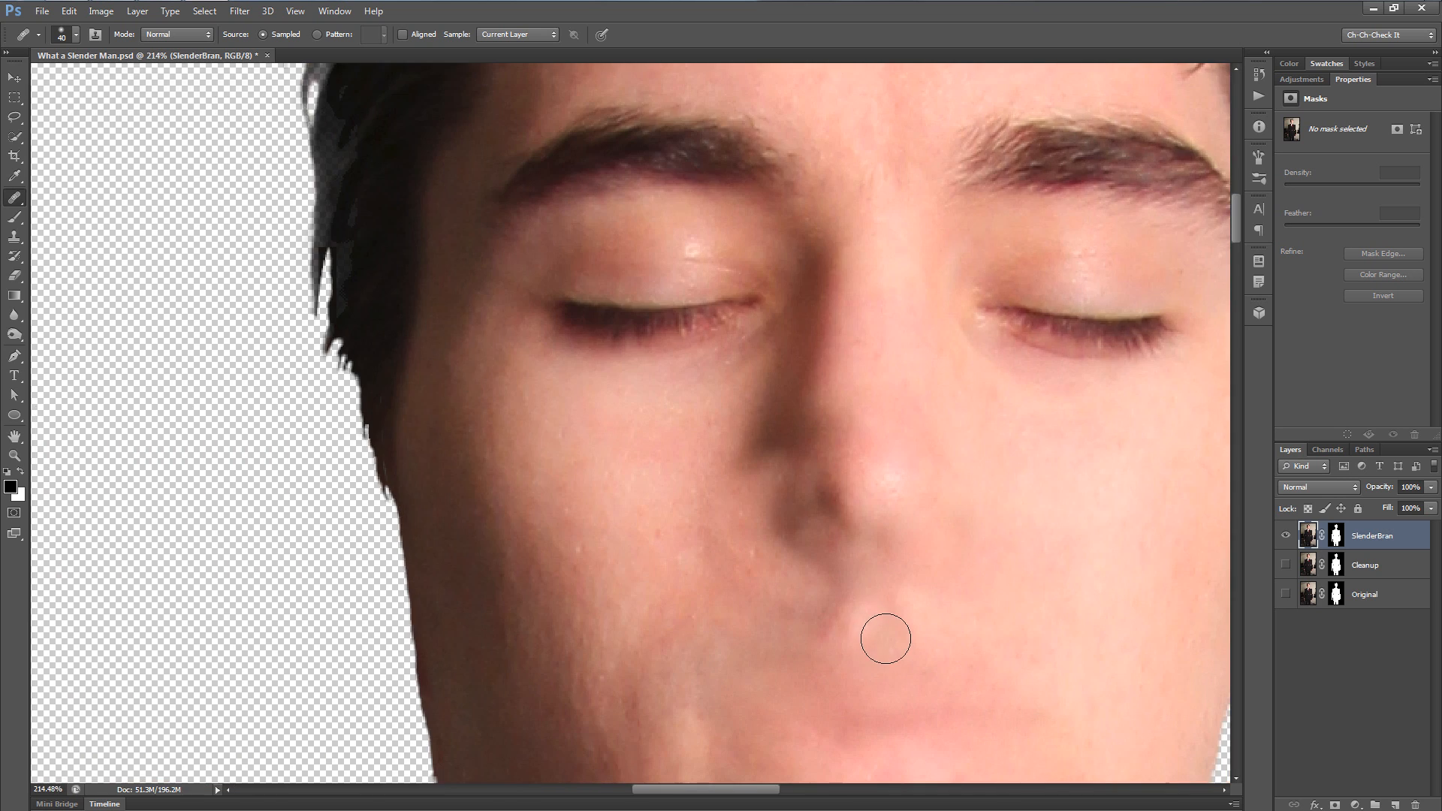
- Blend the dark remnant of the nostril wing into the surrounding skin with the Healing Brush
scroll(827, 592, up, 4)
scroll(707, 496, down, 2)
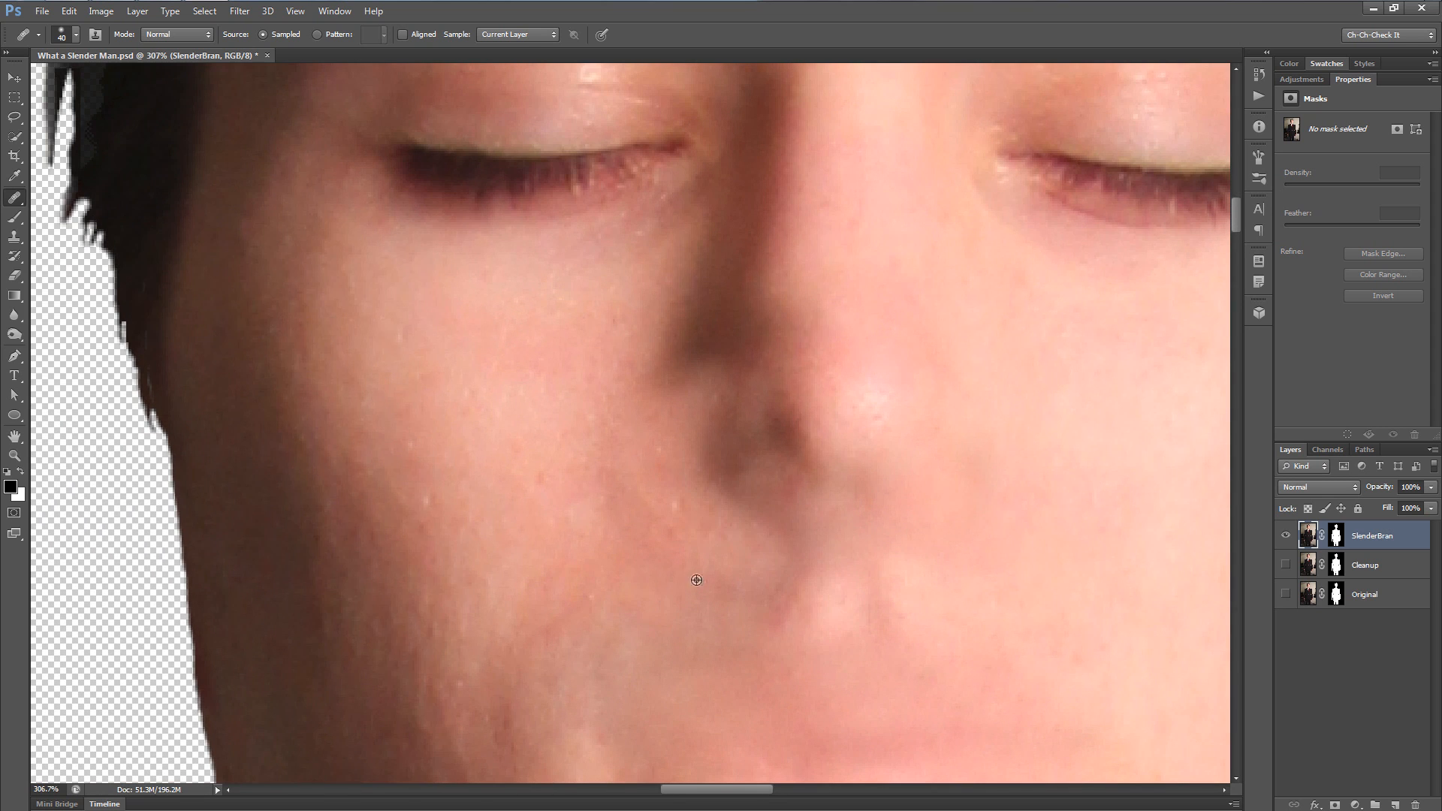
mouse_move(798, 516)
mouse_down()
mouse_move(737, 476)
mouse_move(741, 499)
mouse_up()
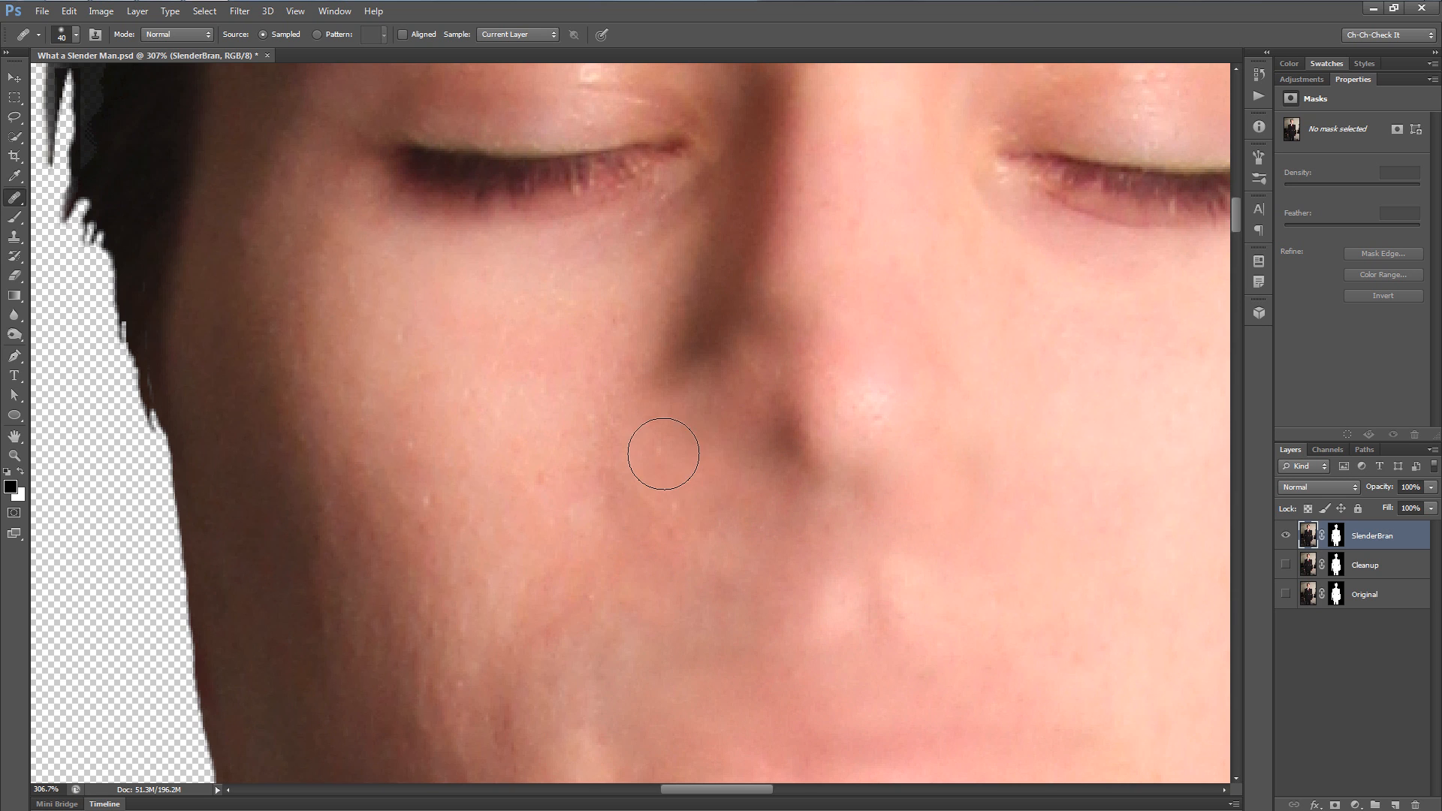
scroll(628, 548, down, 3)
scroll(675, 517, up, 3)
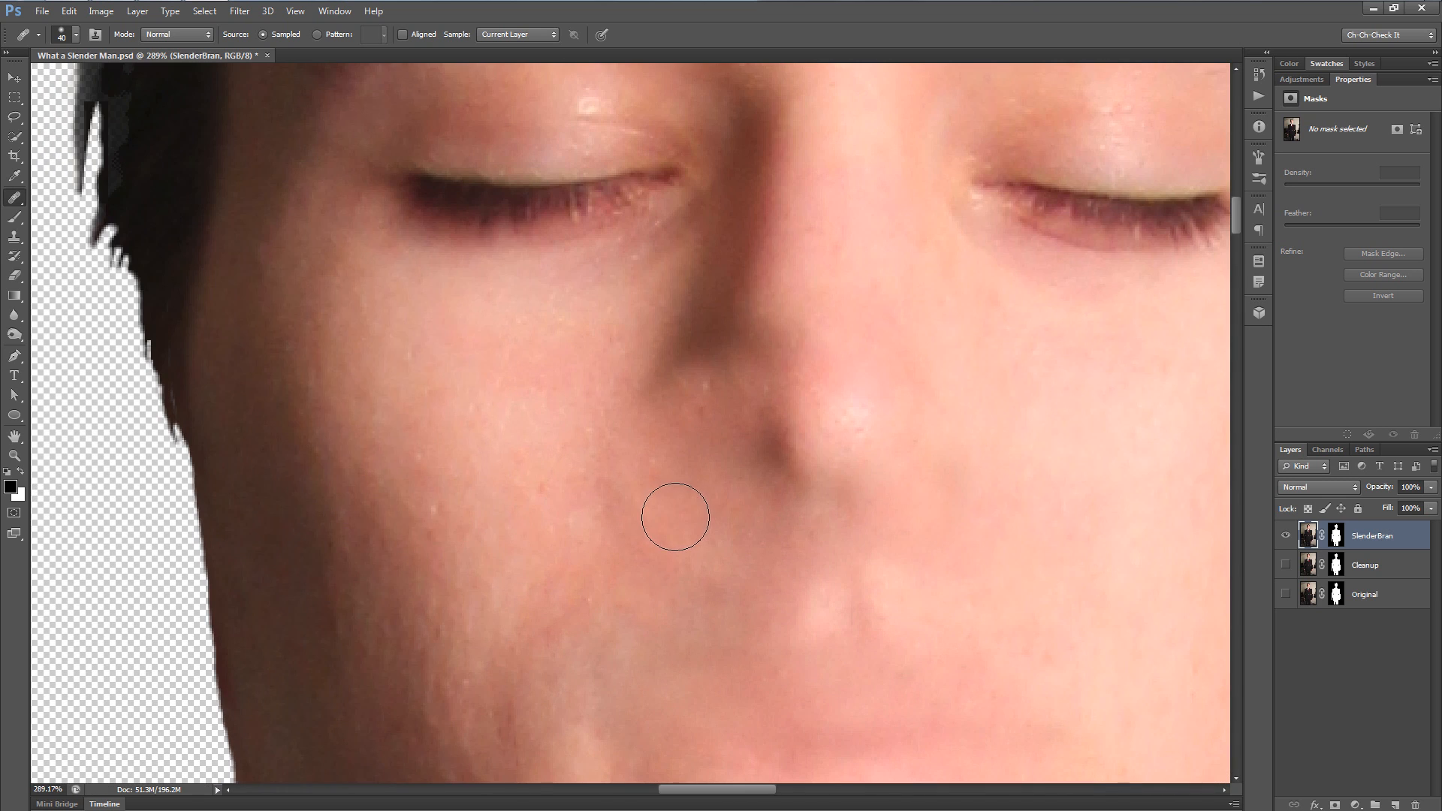
- Extend the dark shadow along the side of the nose down towards the removed nostril with the Healing Brush
scroll(707, 501, down, 2)
scroll(700, 482, up, 3)
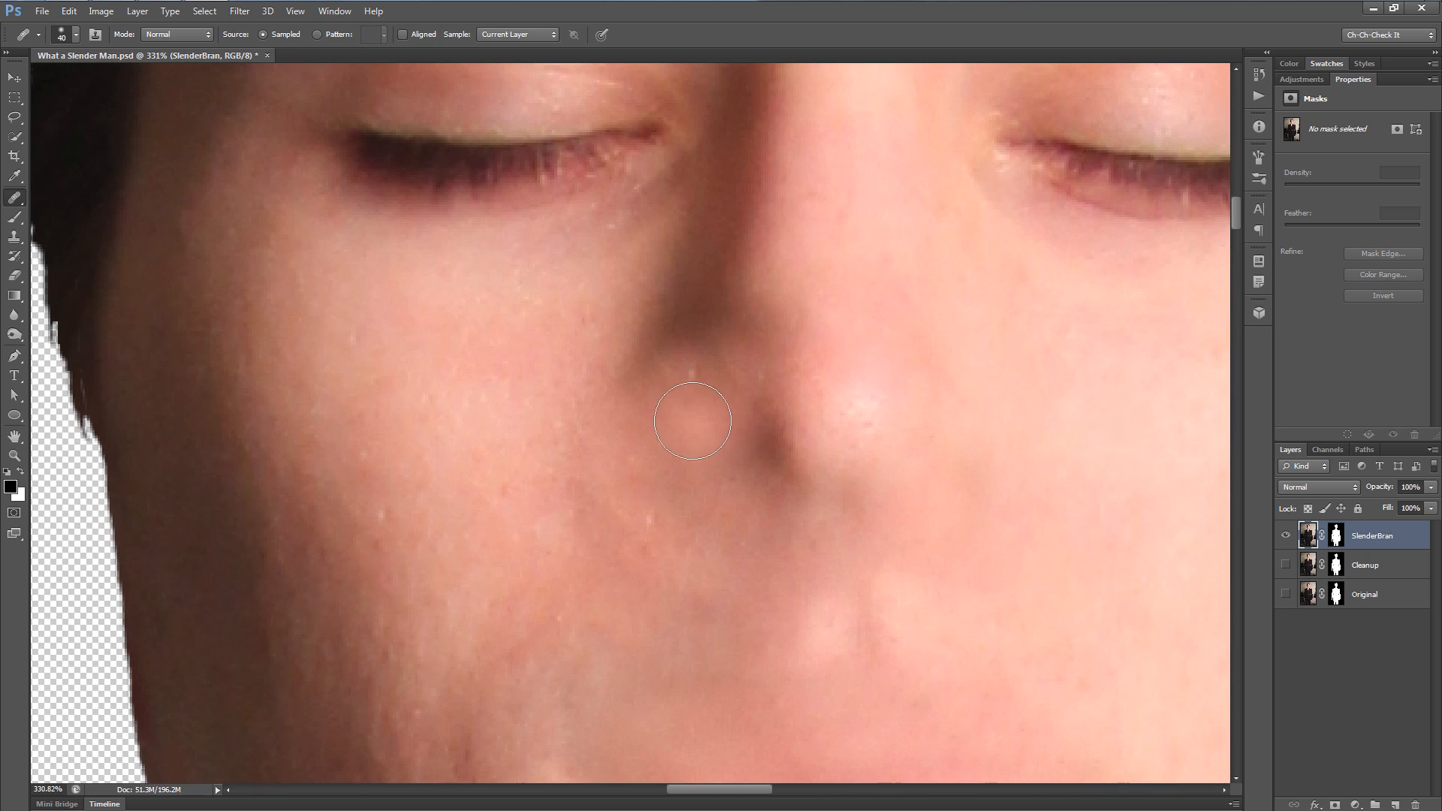
click(682, 346)
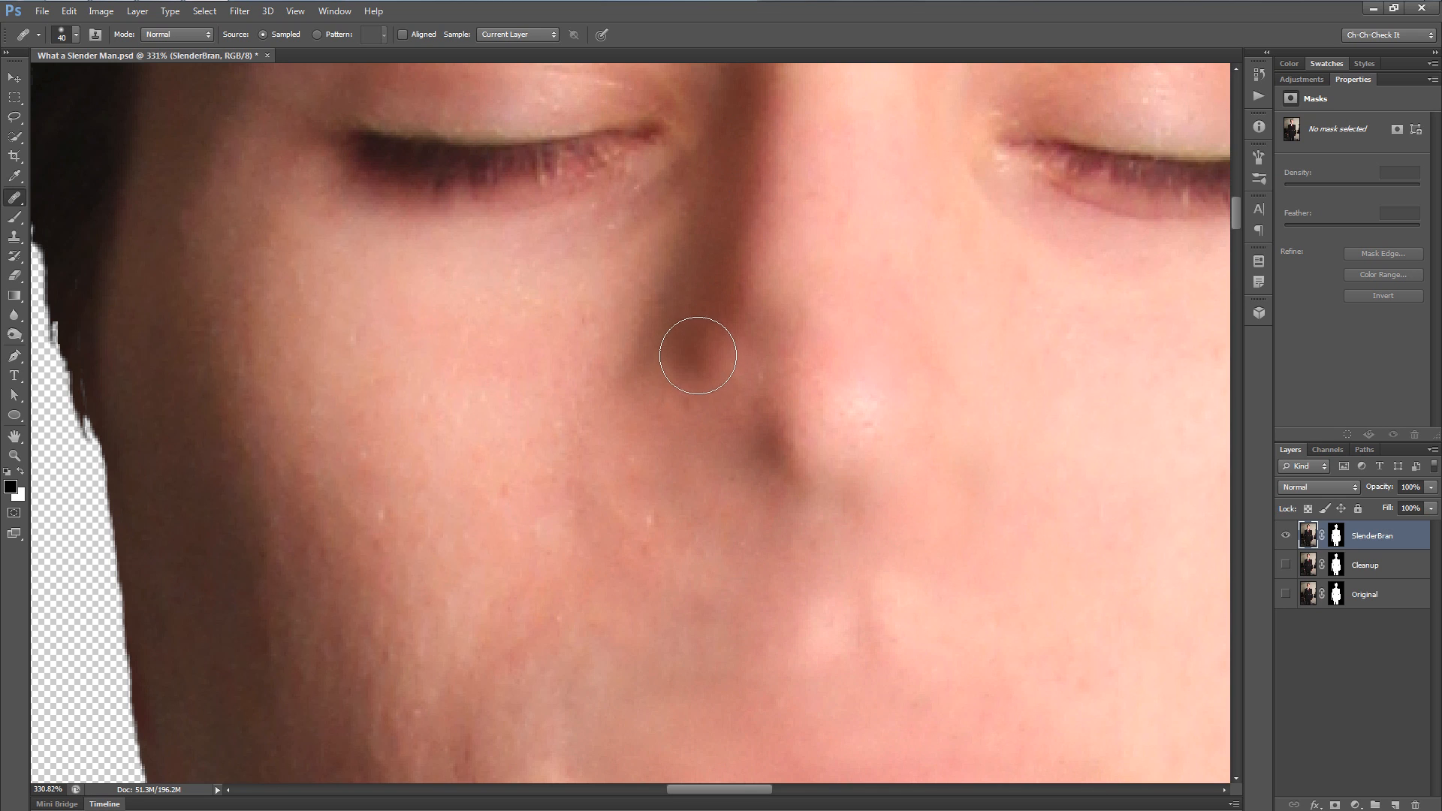
drag(683, 388, 673, 426)
mouse_move(751, 367)
mouse_down()
mouse_move(724, 343)
mouse_move(696, 461)
mouse_up()
click(622, 510)
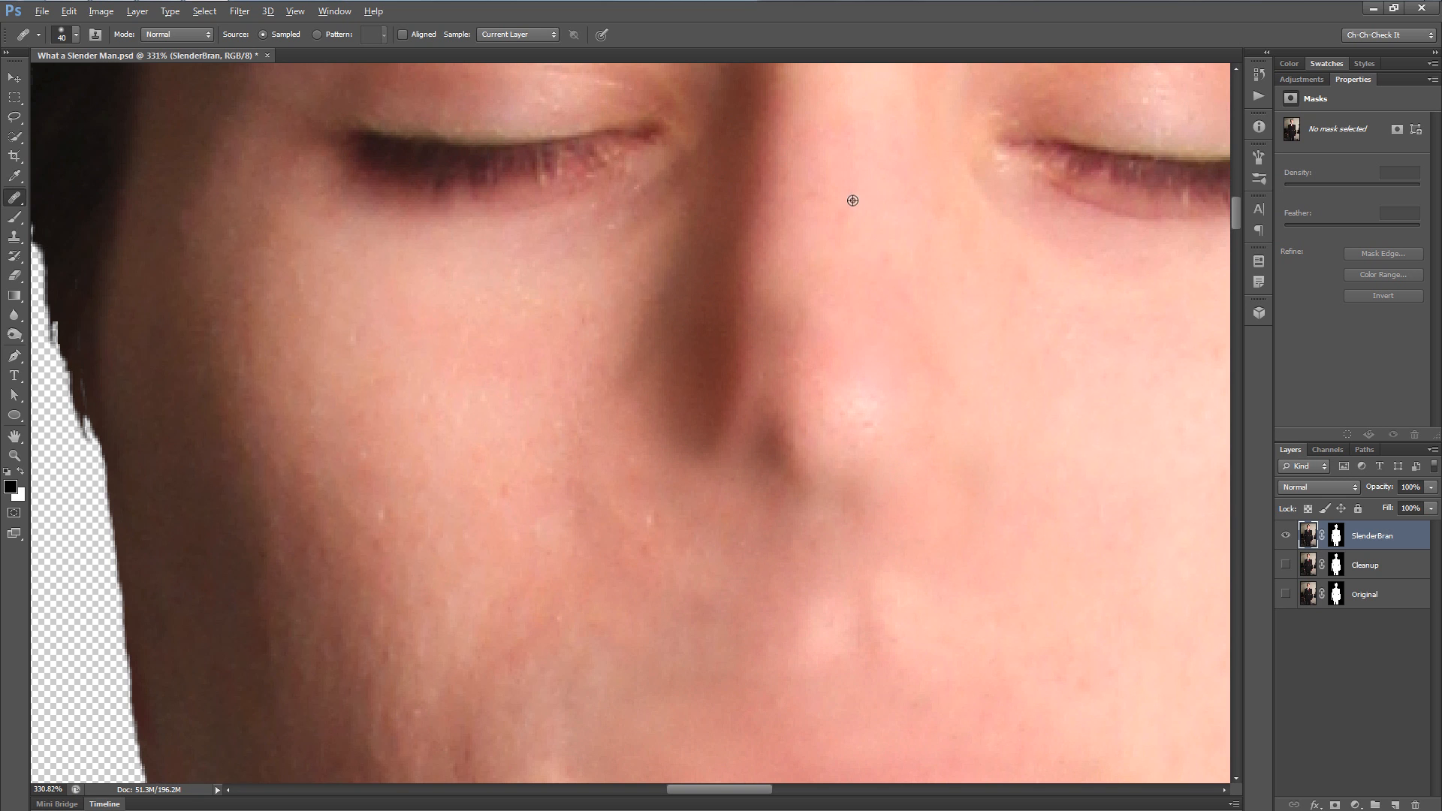
- Try to heal away the lower end of the shadow along the side of the nose
mouse_move(793, 173)
mouse_down()
mouse_move(802, 116)
mouse_move(750, 251)
mouse_move(721, 392)
mouse_move(746, 248)
mouse_move(706, 482)
mouse_up()
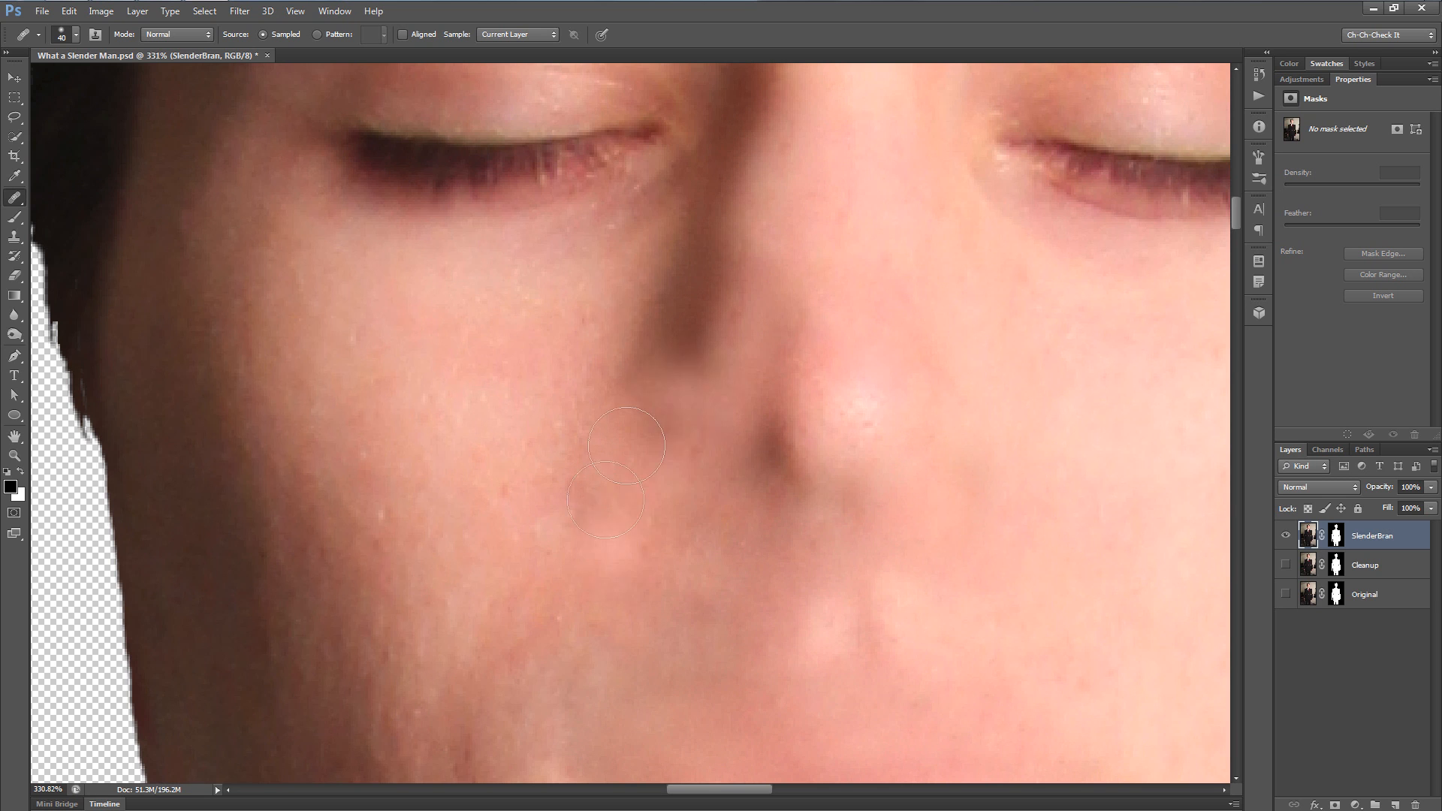
scroll(774, 484, down, 3)
scroll(869, 454, up, 3)
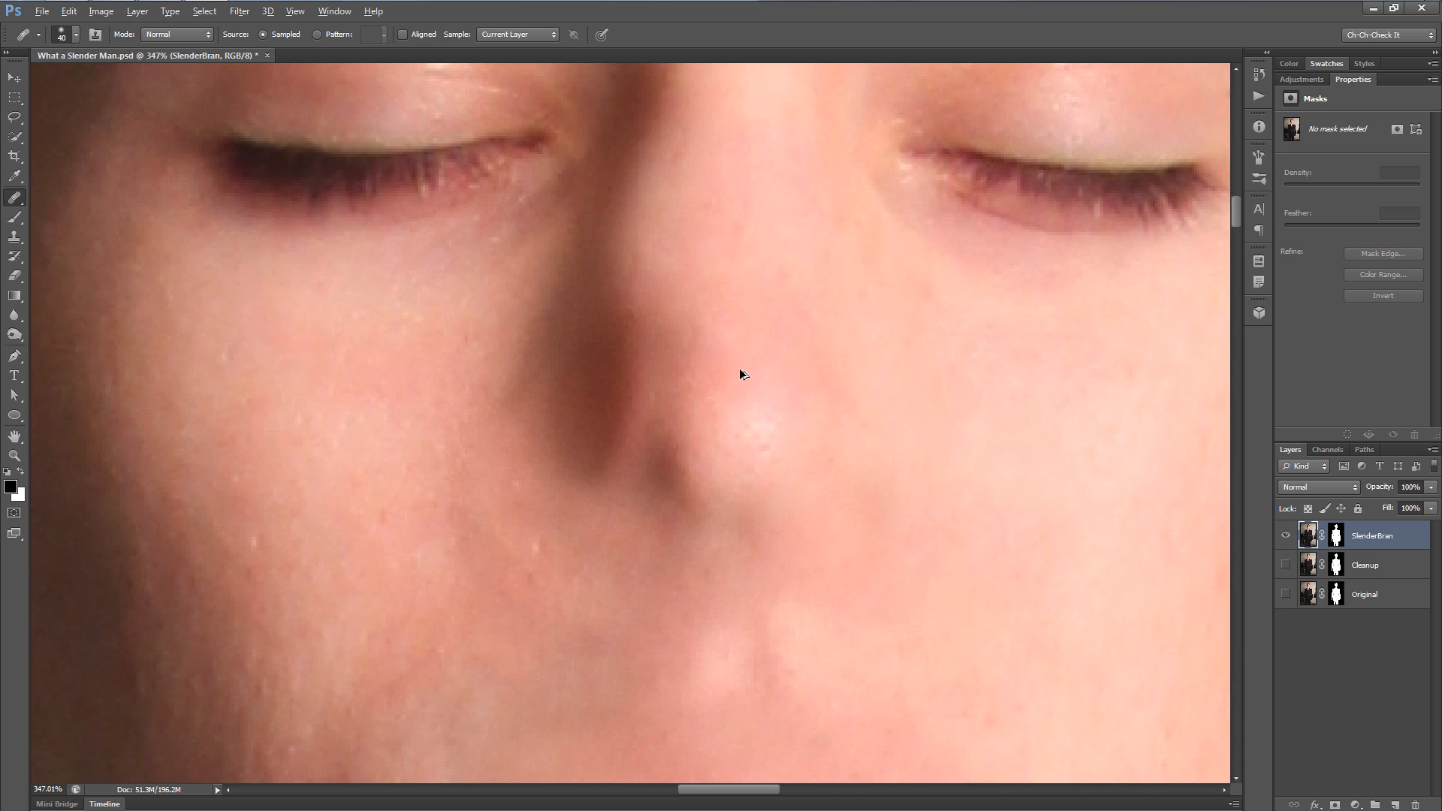
scroll(682, 461, down, 3)
scroll(654, 396, up, 3)
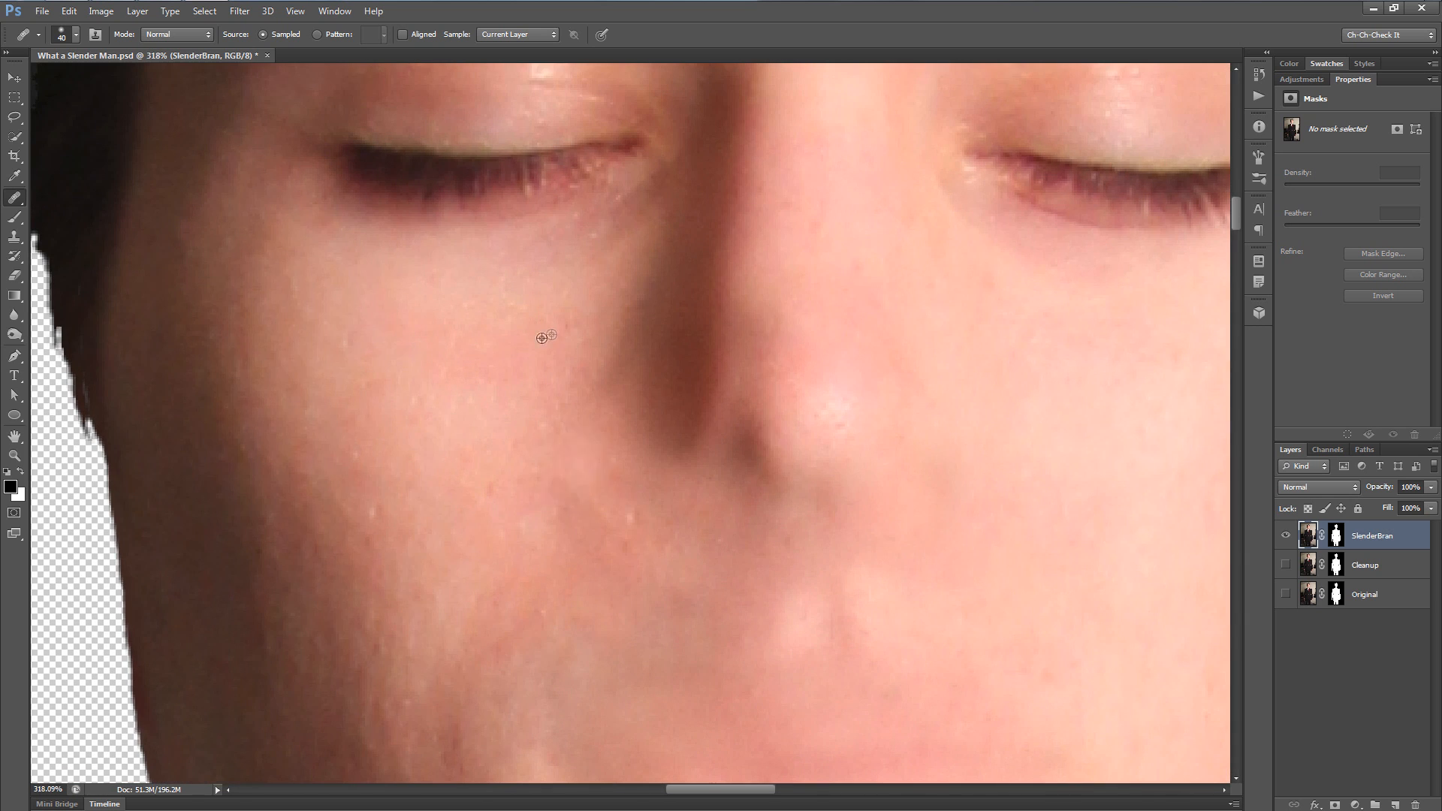
- Widen the lower part of the nose's side shadow towards the cheek with the Healing Brush
drag(539, 532, 639, 374)
drag(540, 495, 652, 400)
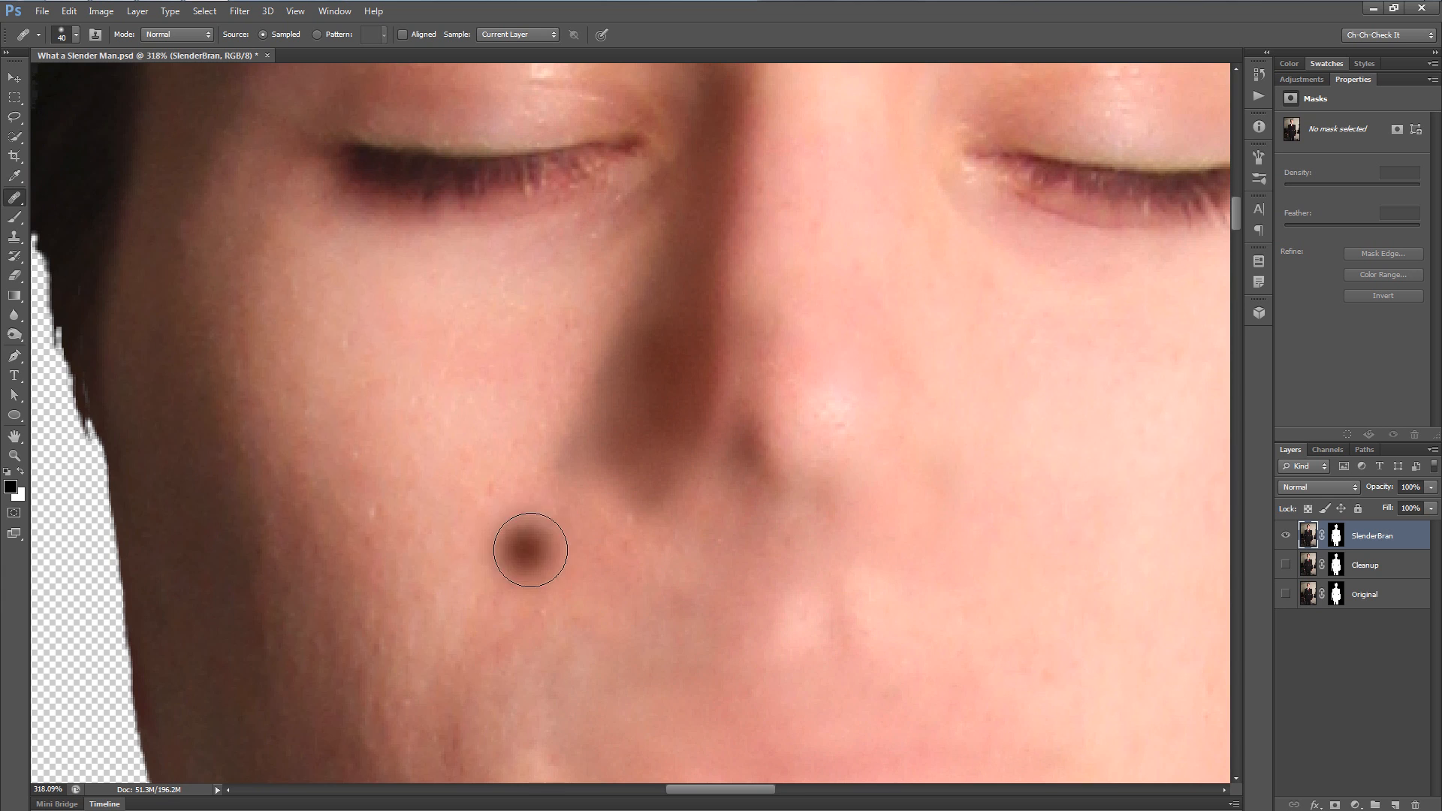
scroll(528, 547, down, 2)
scroll(804, 507, down, 2)
scroll(691, 507, up, 1)
scroll(517, 419, up, 2)
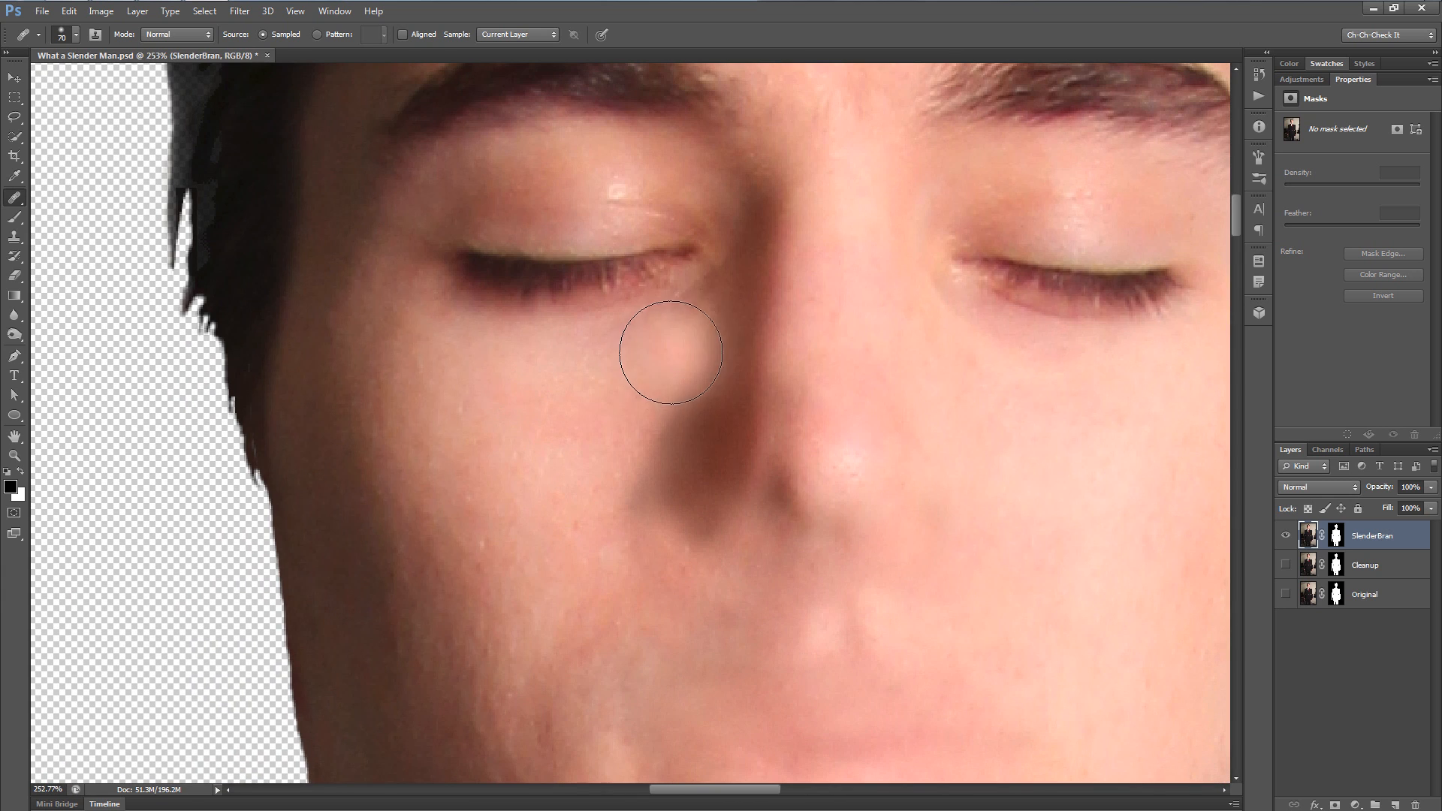
- Enlarge the Healing Brush to 70 and trim the cheek-side edge of the nose shadow using sampled cheek skin
key(bracketright)
key(bracketright)
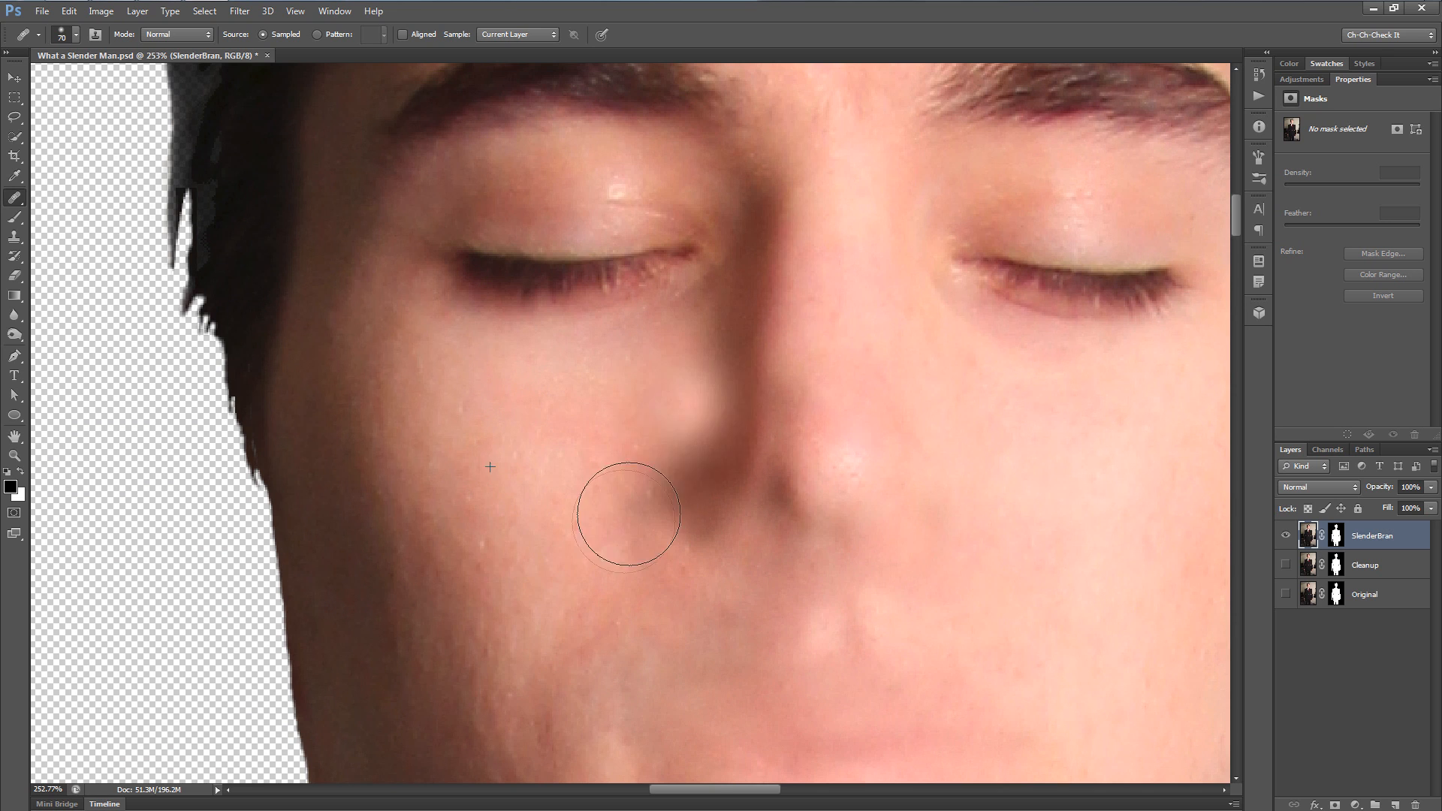
scroll(576, 456, up, 1)
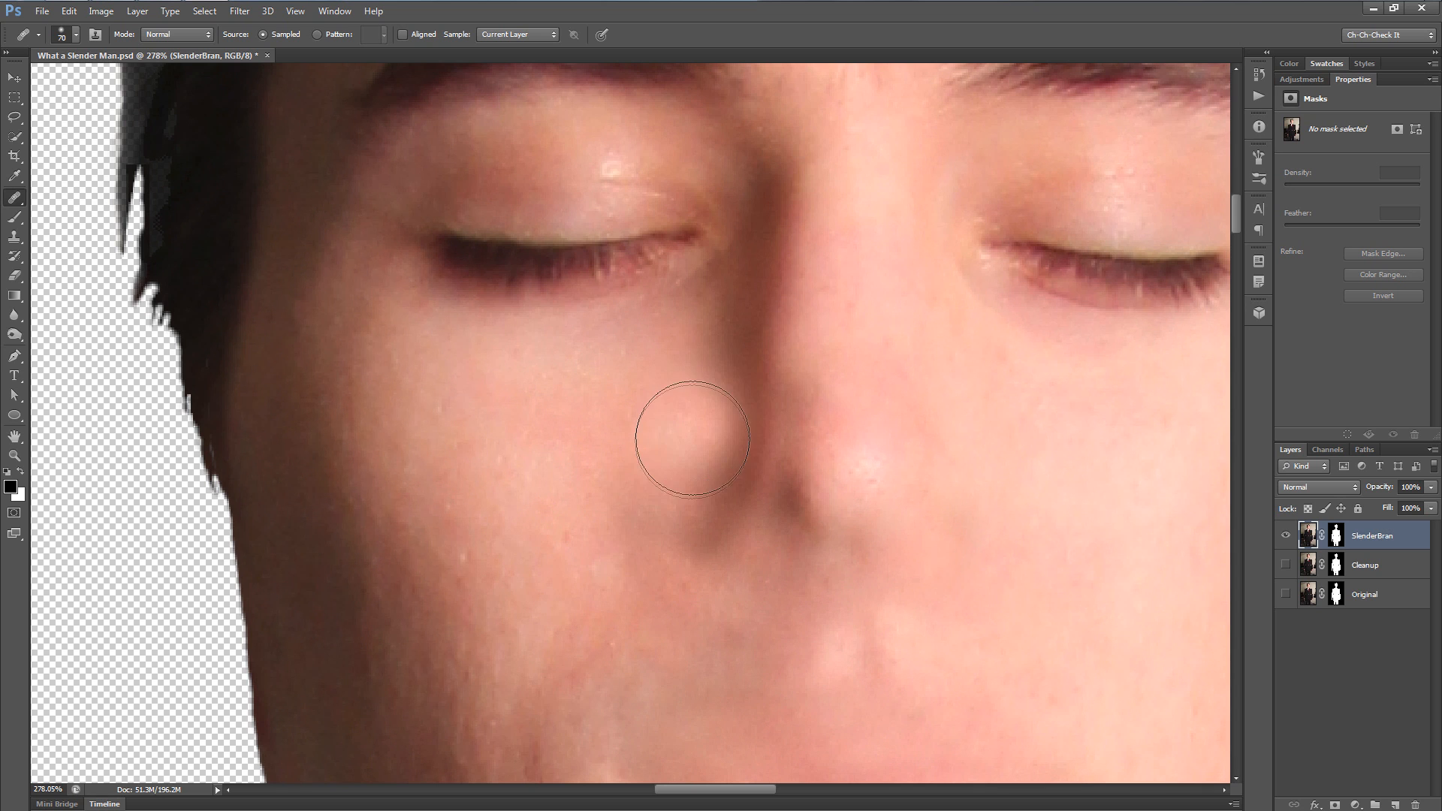
scroll(698, 362, down, 2)
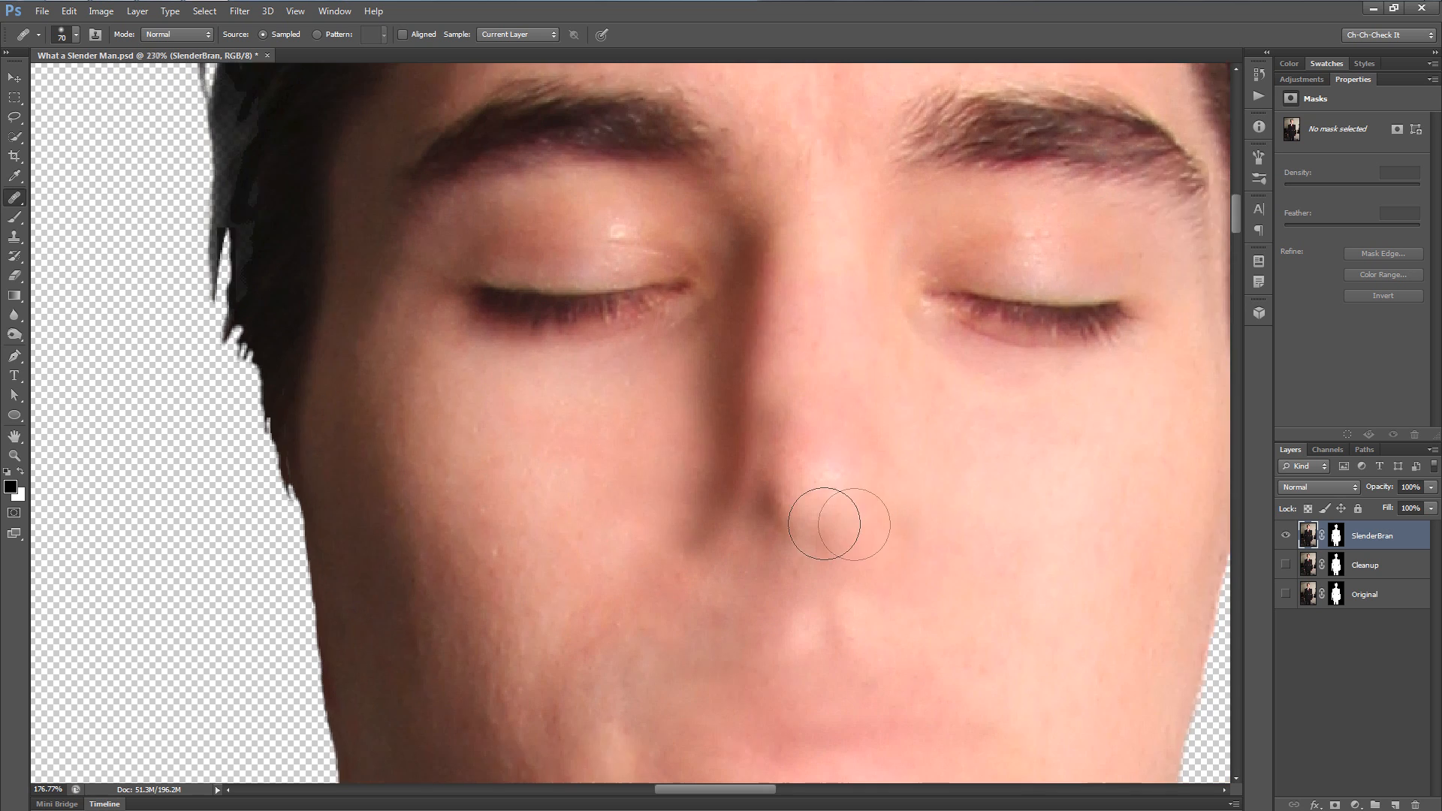
scroll(661, 445, up, 2)
scroll(692, 467, down, 3)
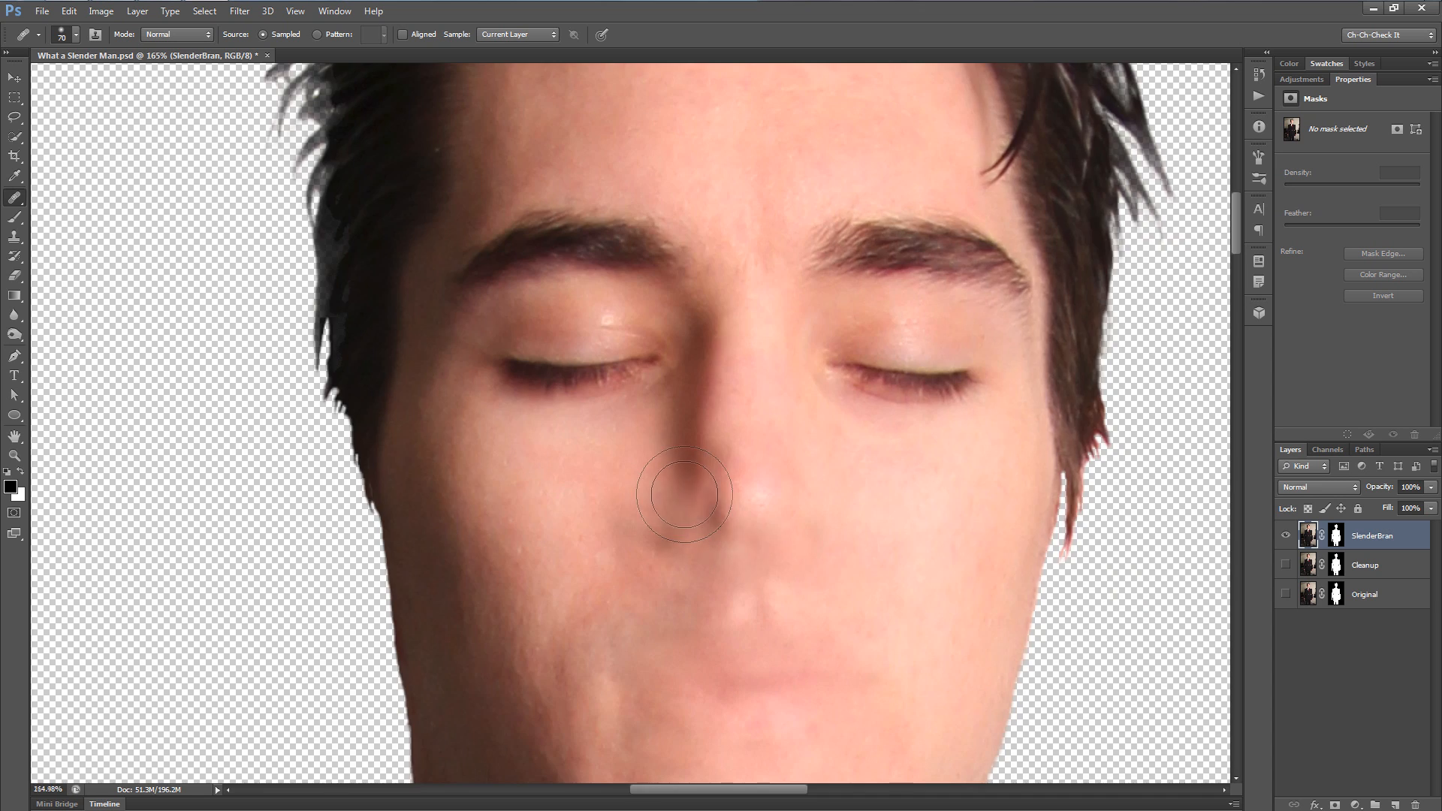
scroll(685, 495, up, 3)
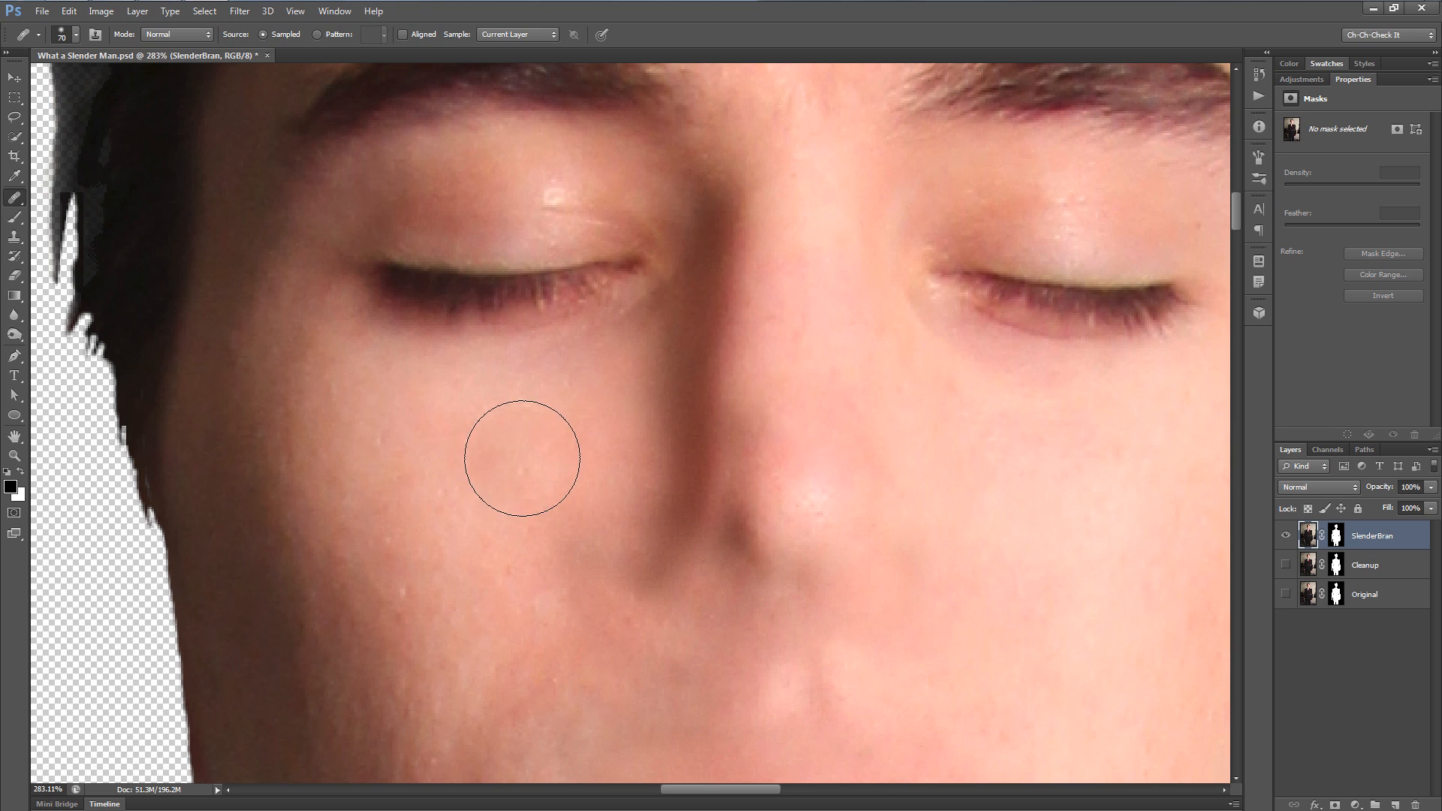
- Try to heal away the whole shadow along the side of the nose, with the brush reduced to 45
drag(700, 236, 701, 293)
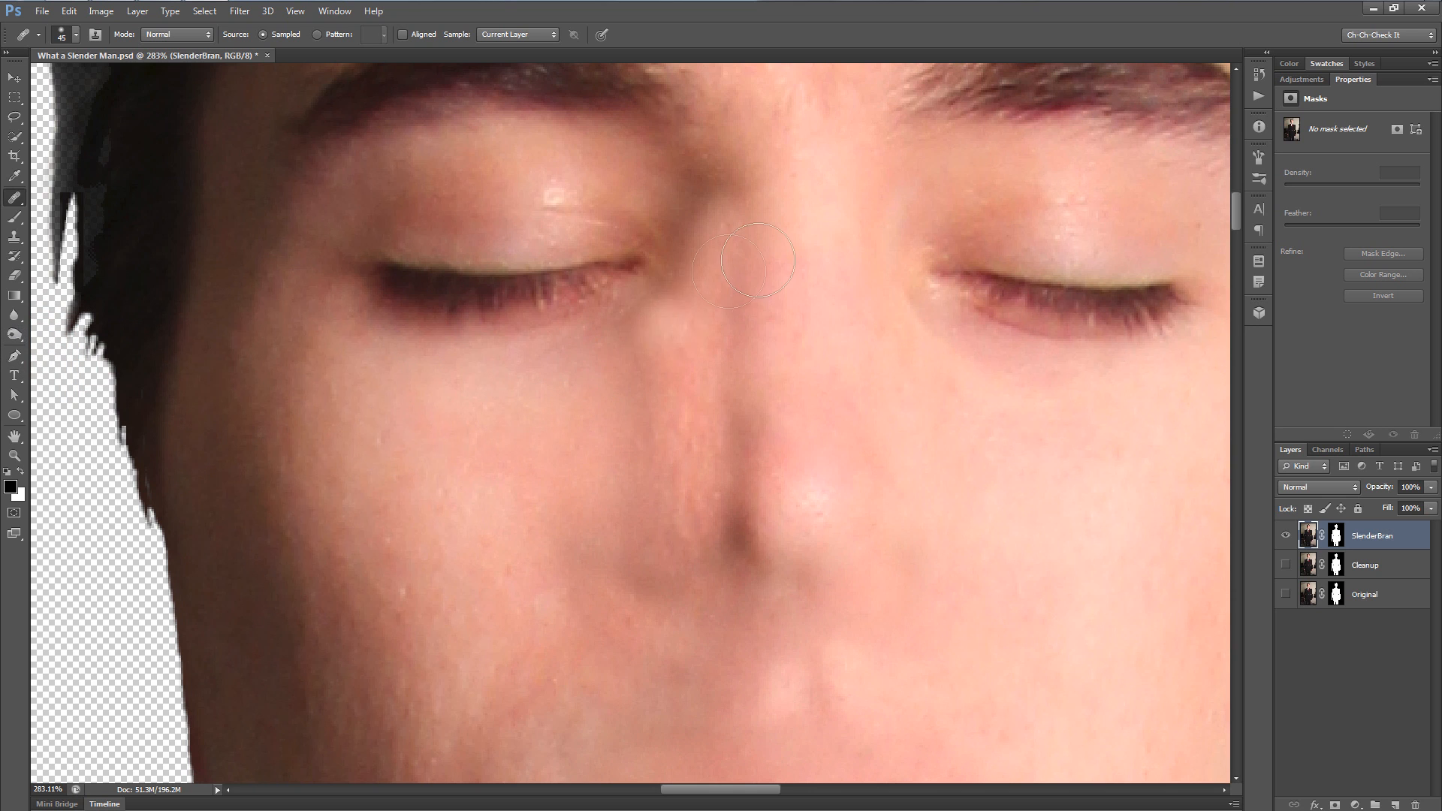
drag(702, 441, 850, 446)
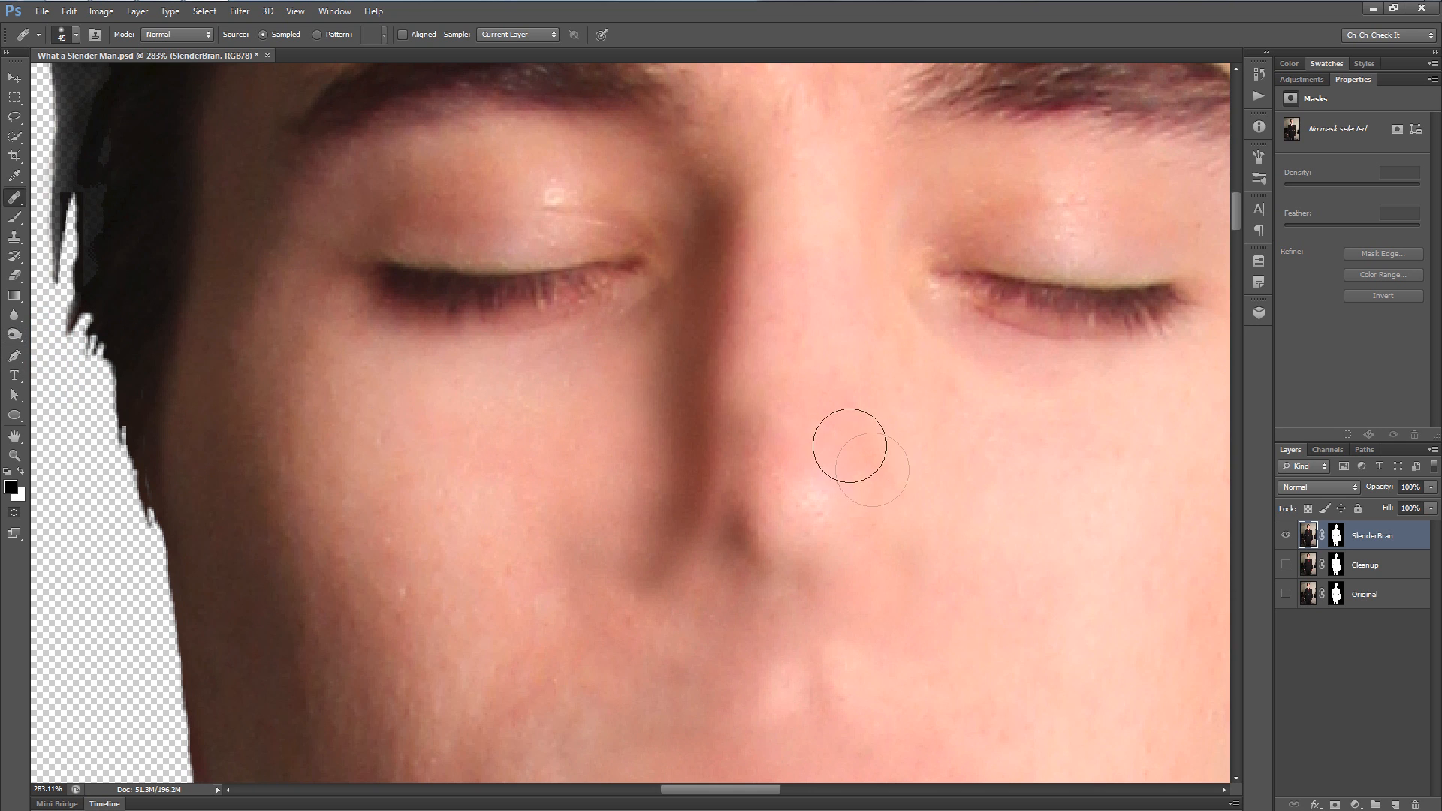
scroll(779, 499, down, 3)
scroll(754, 428, up, 5)
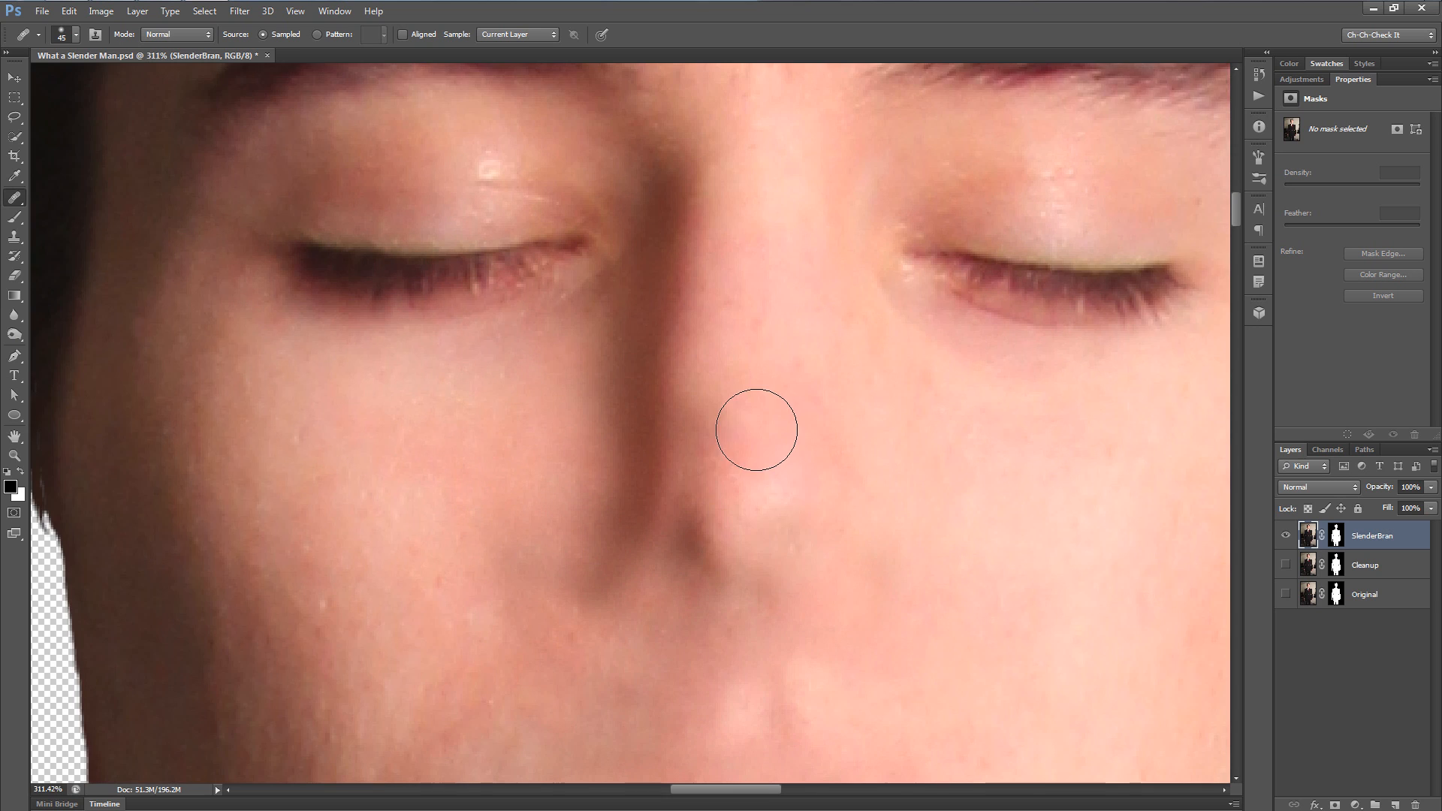
- Heal away the dark spot beside the nose tip and smooth the bright edge of the nose's side shadow
mouse_move(650, 469)
mouse_down()
mouse_move(639, 548)
mouse_move(769, 407)
mouse_move(741, 465)
mouse_move(702, 446)
mouse_move(708, 382)
mouse_move(708, 477)
mouse_move(668, 584)
mouse_move(702, 632)
mouse_move(774, 620)
mouse_move(719, 634)
mouse_move(767, 632)
mouse_move(707, 611)
mouse_move(800, 653)
mouse_move(718, 580)
mouse_move(699, 520)
mouse_move(737, 428)
mouse_up()
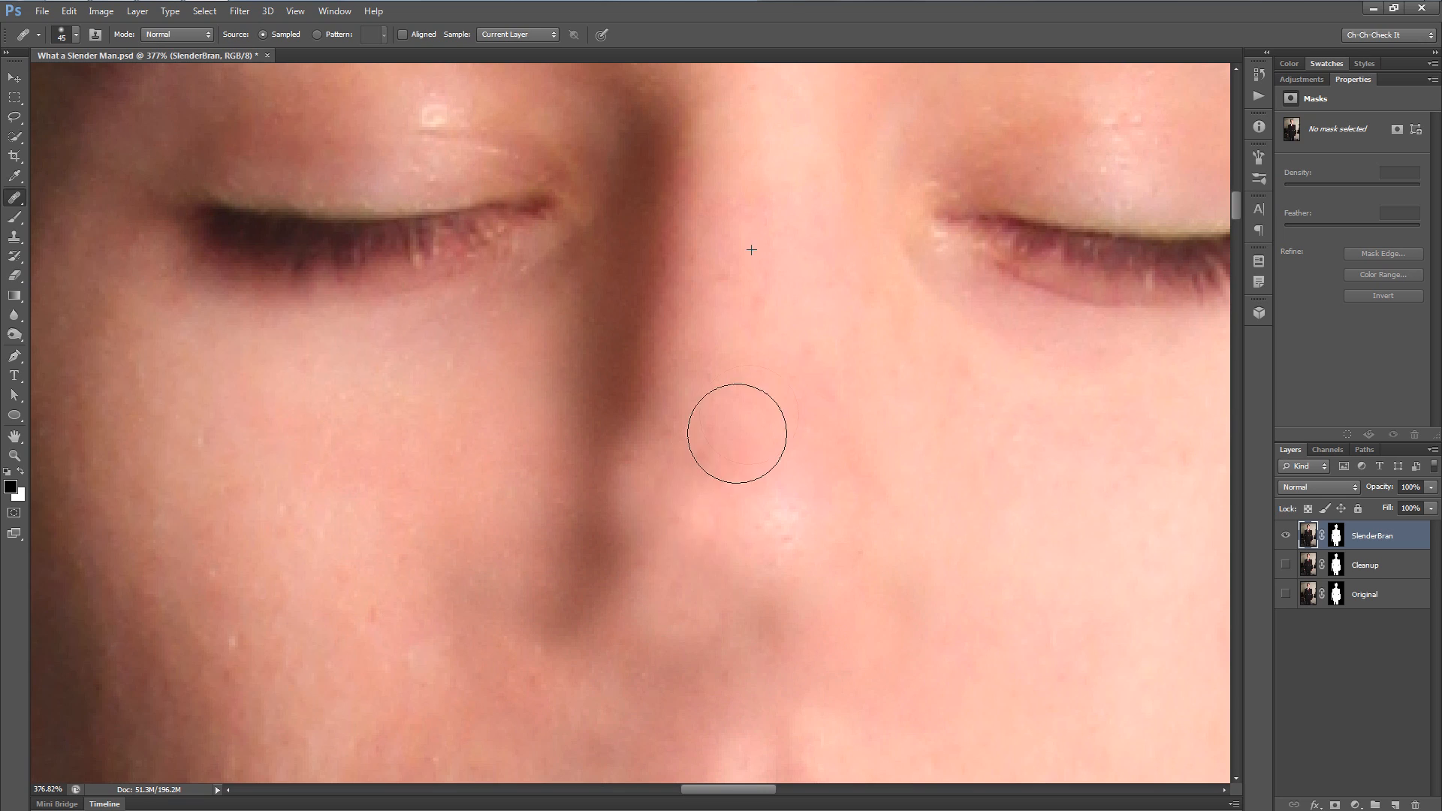
scroll(843, 515, down, 3)
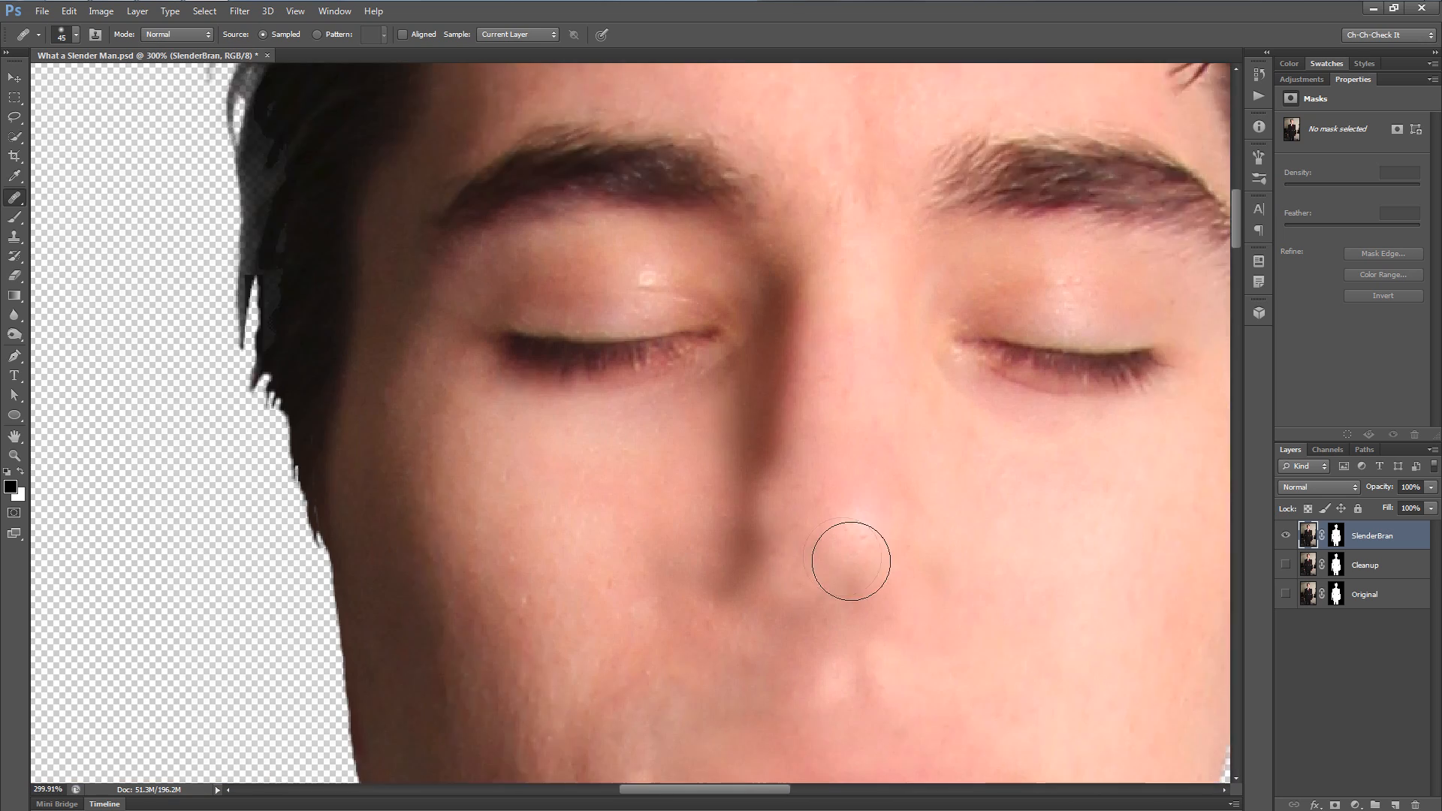
scroll(847, 557, up, 2)
drag(730, 524, 766, 582)
scroll(841, 552, down, 3)
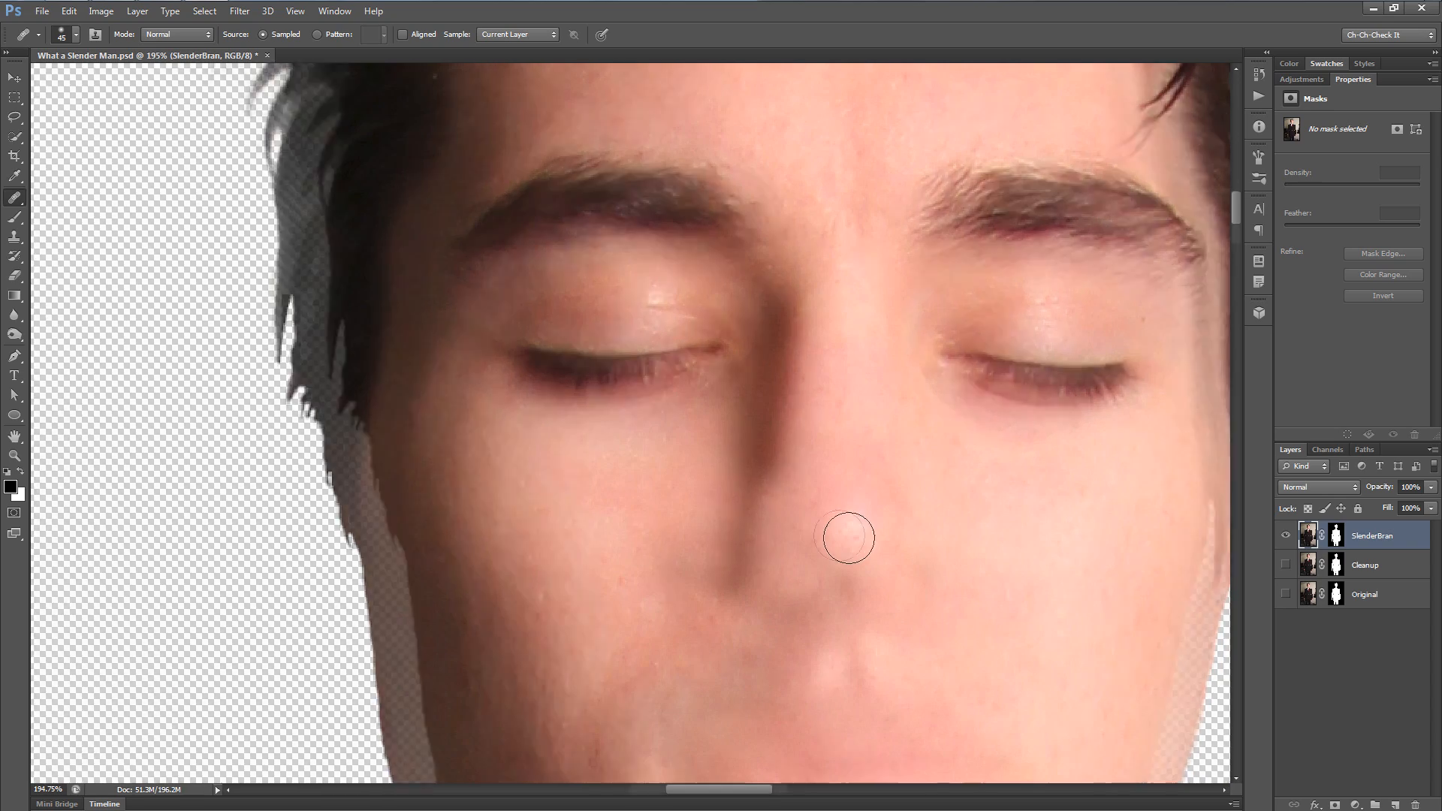
scroll(799, 495, up, 3)
drag(797, 459, 837, 267)
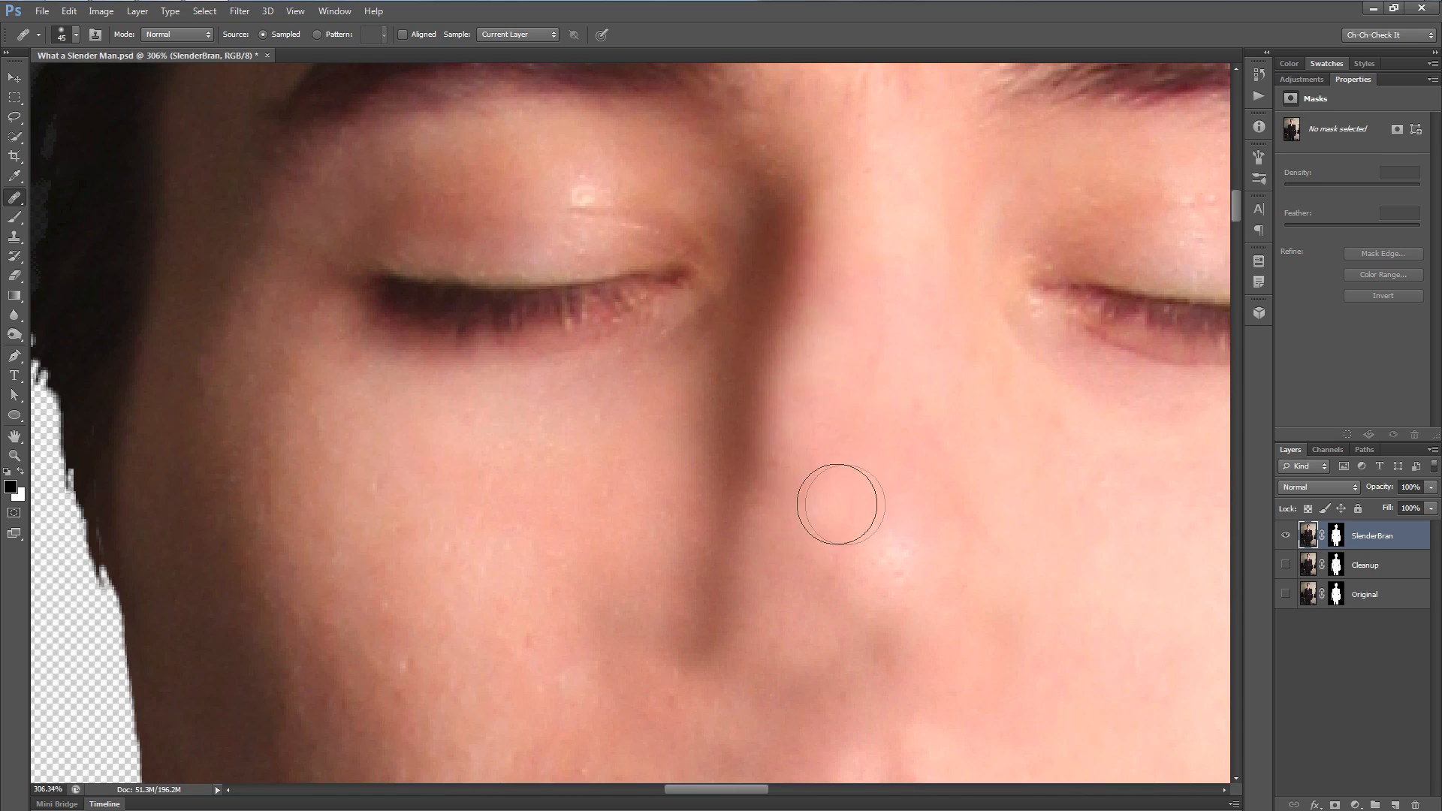
- Try to heal the nose shadow just below the inner corner of the eye on the shadowed side
scroll(838, 504, down, 3)
scroll(916, 473, down, 3)
drag(1017, 589, 844, 553)
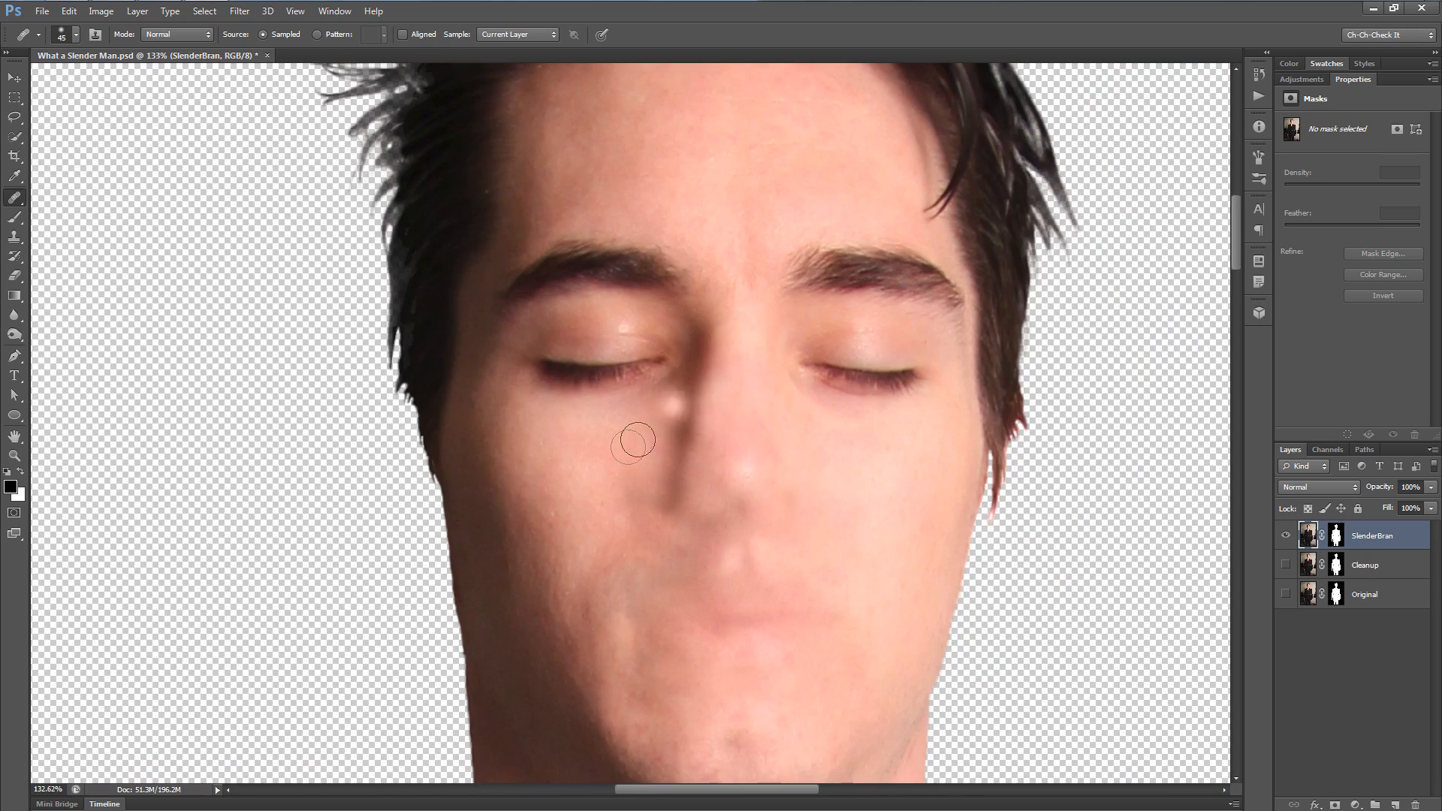
key(ctrl+z)
- Touch up the skin between the shadowed cheek and the nose shadow with the Healing Brush
scroll(637, 440, up, 3)
scroll(592, 419, up, 2)
mouse_move(660, 454)
mouse_down()
mouse_move(634, 457)
mouse_move(695, 466)
mouse_up()
click(553, 383)
click(625, 443)
click(646, 509)
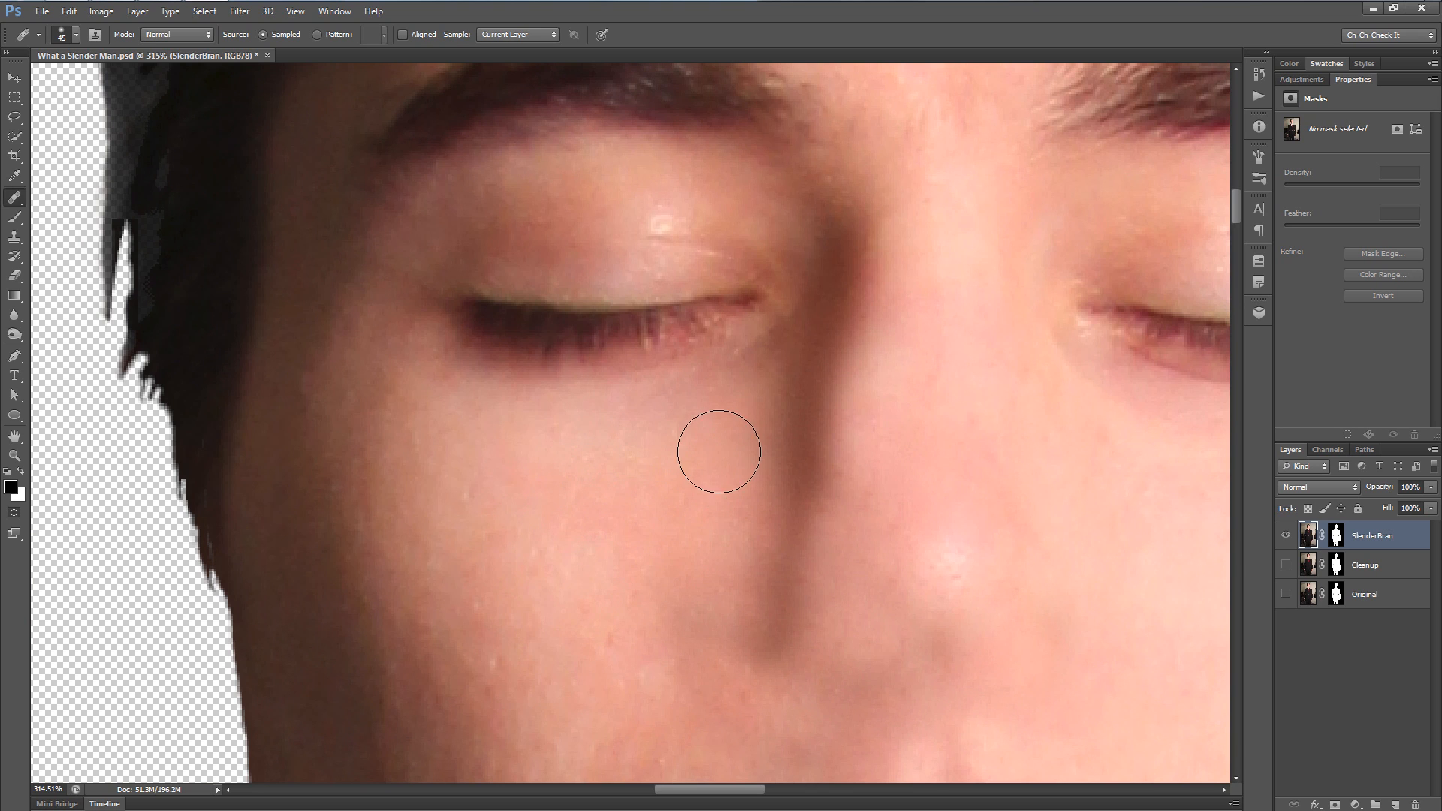
- Heal away the lashes and lower lid of the eye on the shadowed side, blending the area into the cheek
click(755, 297)
mouse_move(706, 302)
mouse_down()
mouse_move(572, 318)
mouse_move(434, 304)
mouse_up()
drag(486, 345, 743, 353)
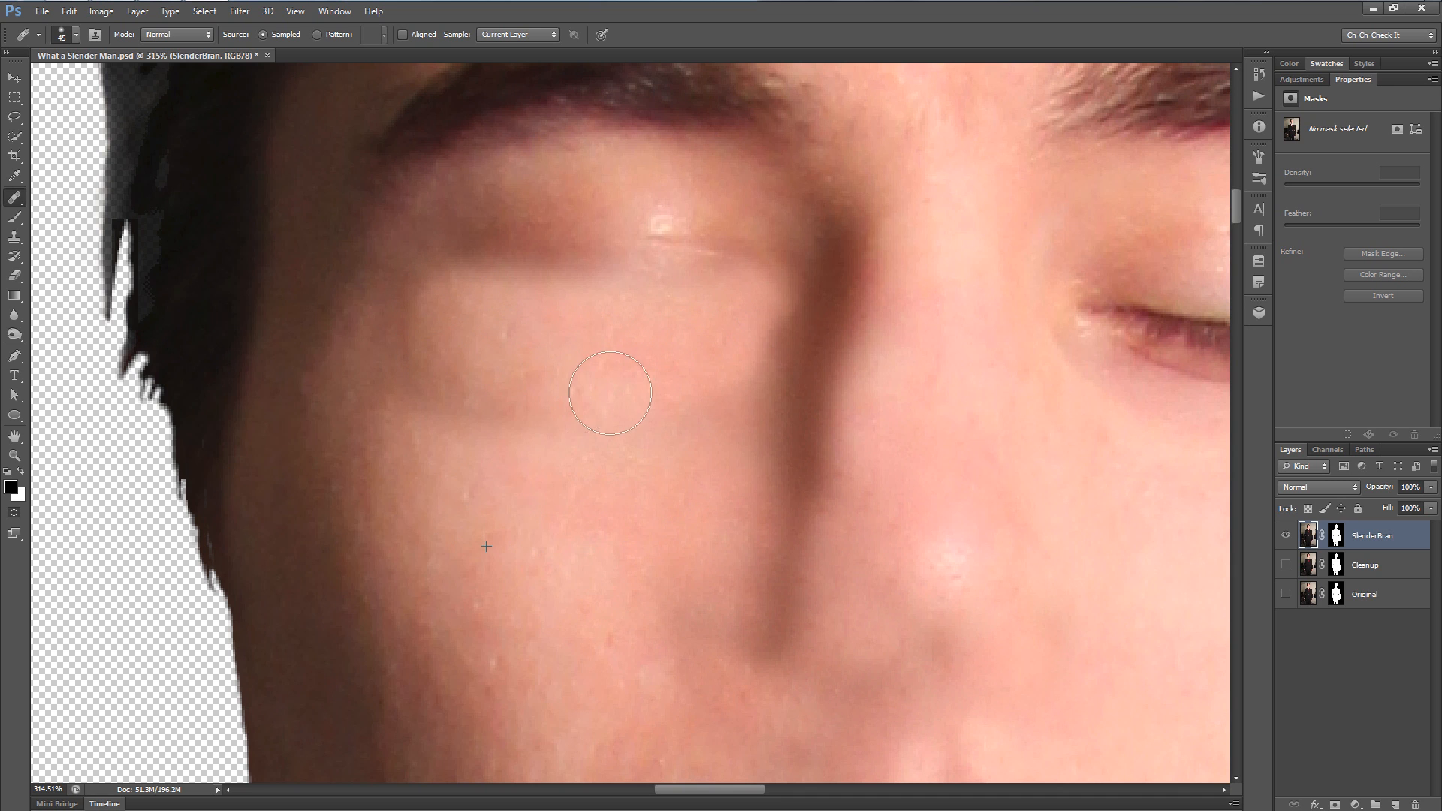
drag(610, 393, 780, 377)
scroll(685, 473, down, 4)
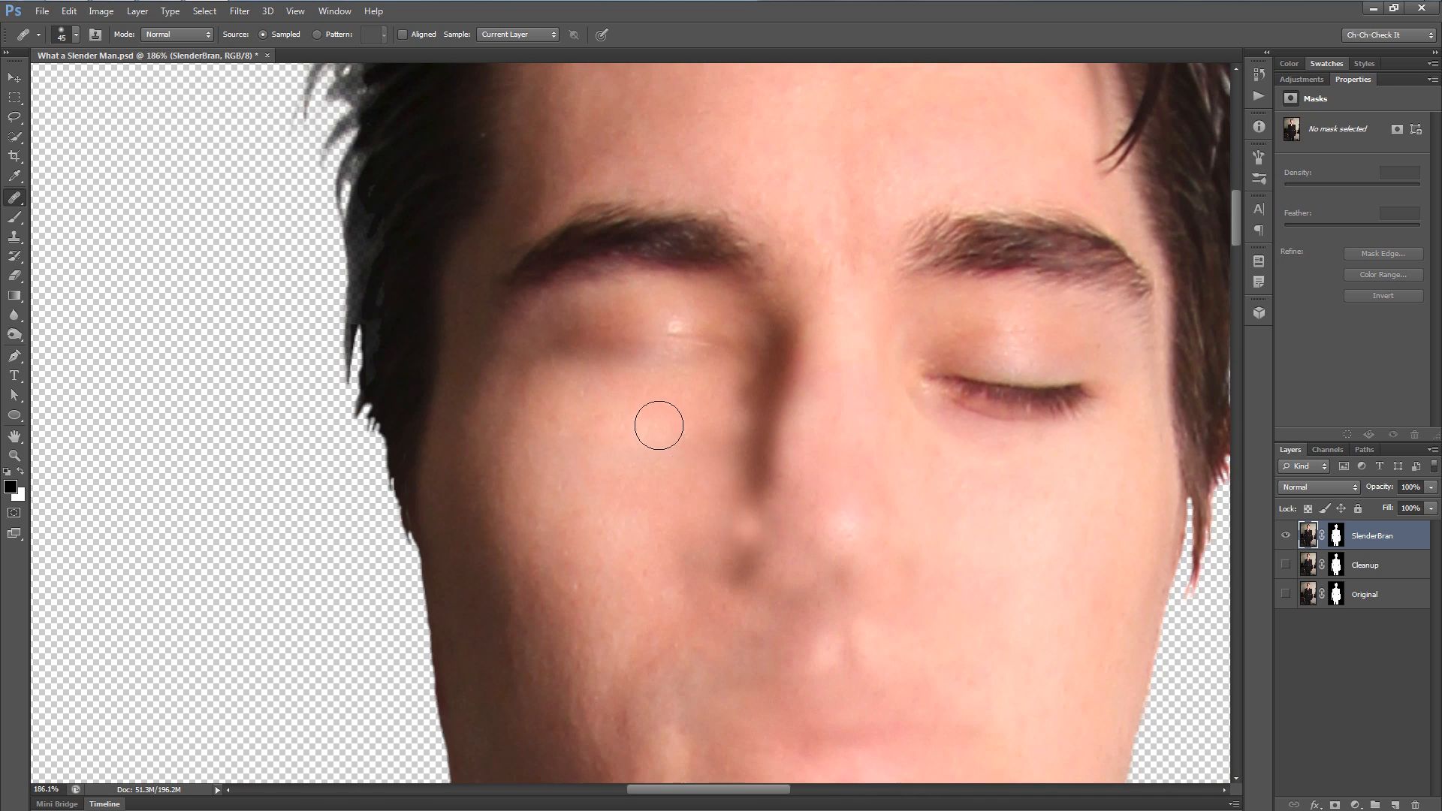
scroll(652, 450, up, 4)
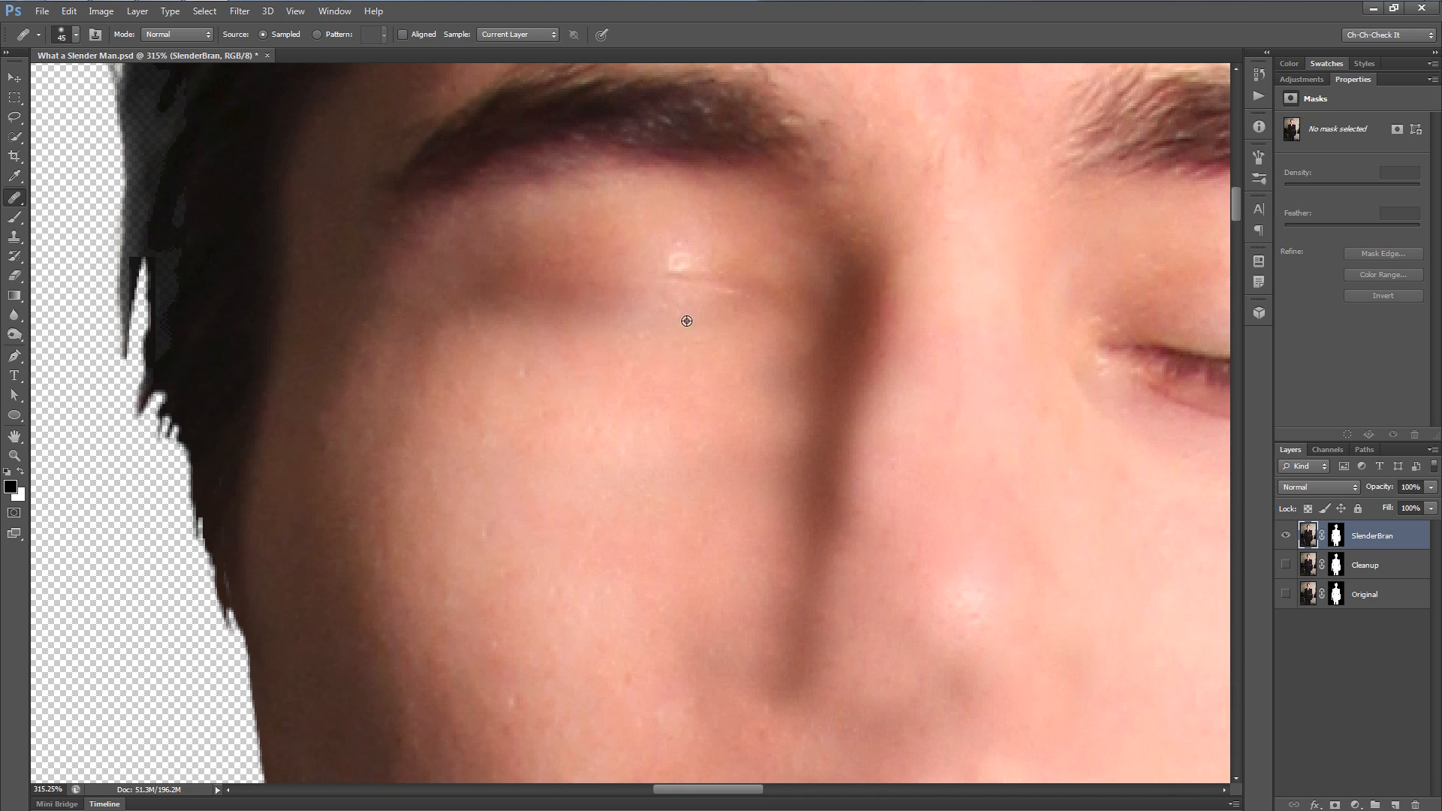
- Heal away the eyelid highlight and crease left of the eye on the shadowed side
scroll(691, 295, up, 3)
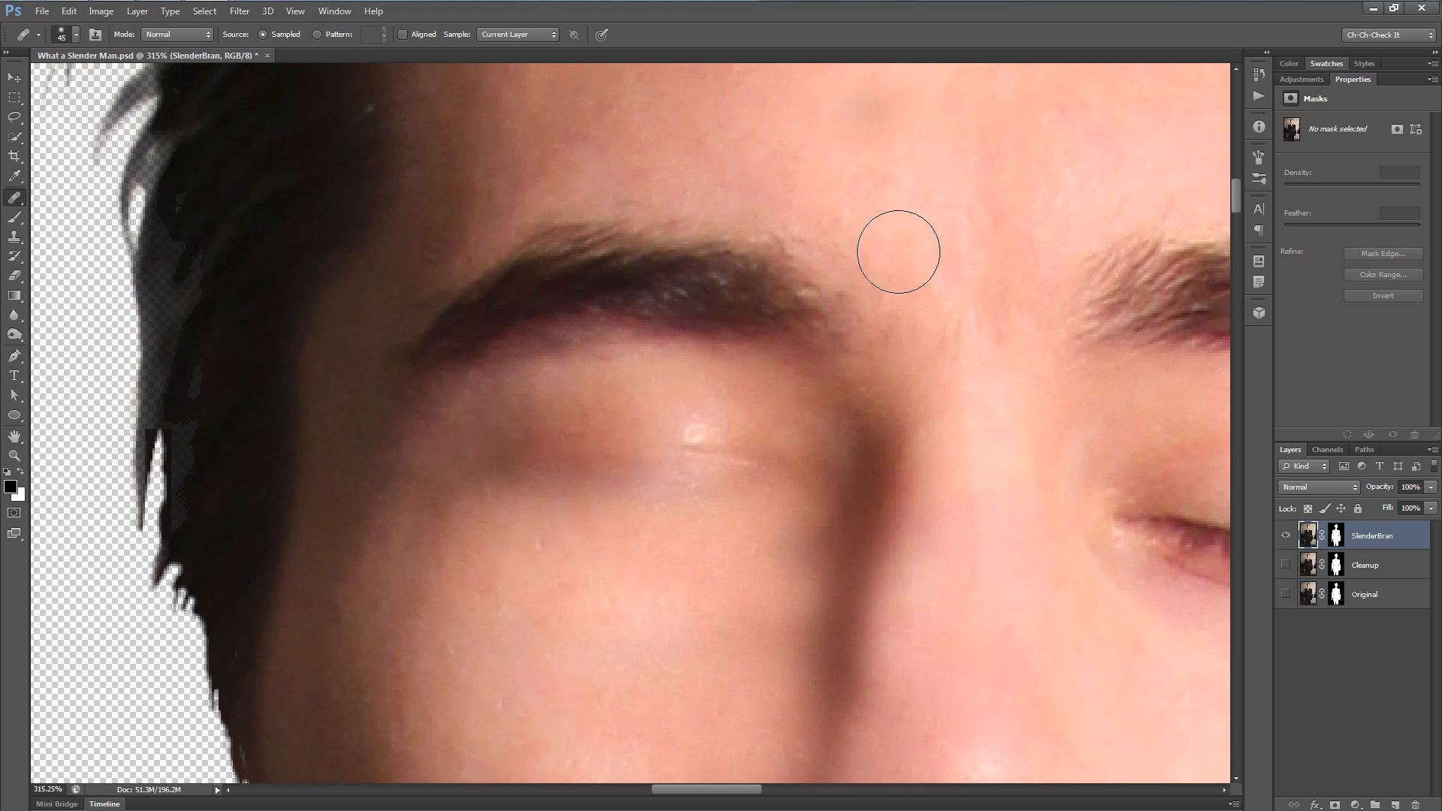
scroll(919, 112, down, 2)
scroll(760, 428, up, 2)
click(773, 390)
mouse_move(651, 380)
mouse_down()
mouse_move(515, 399)
mouse_move(681, 400)
mouse_up()
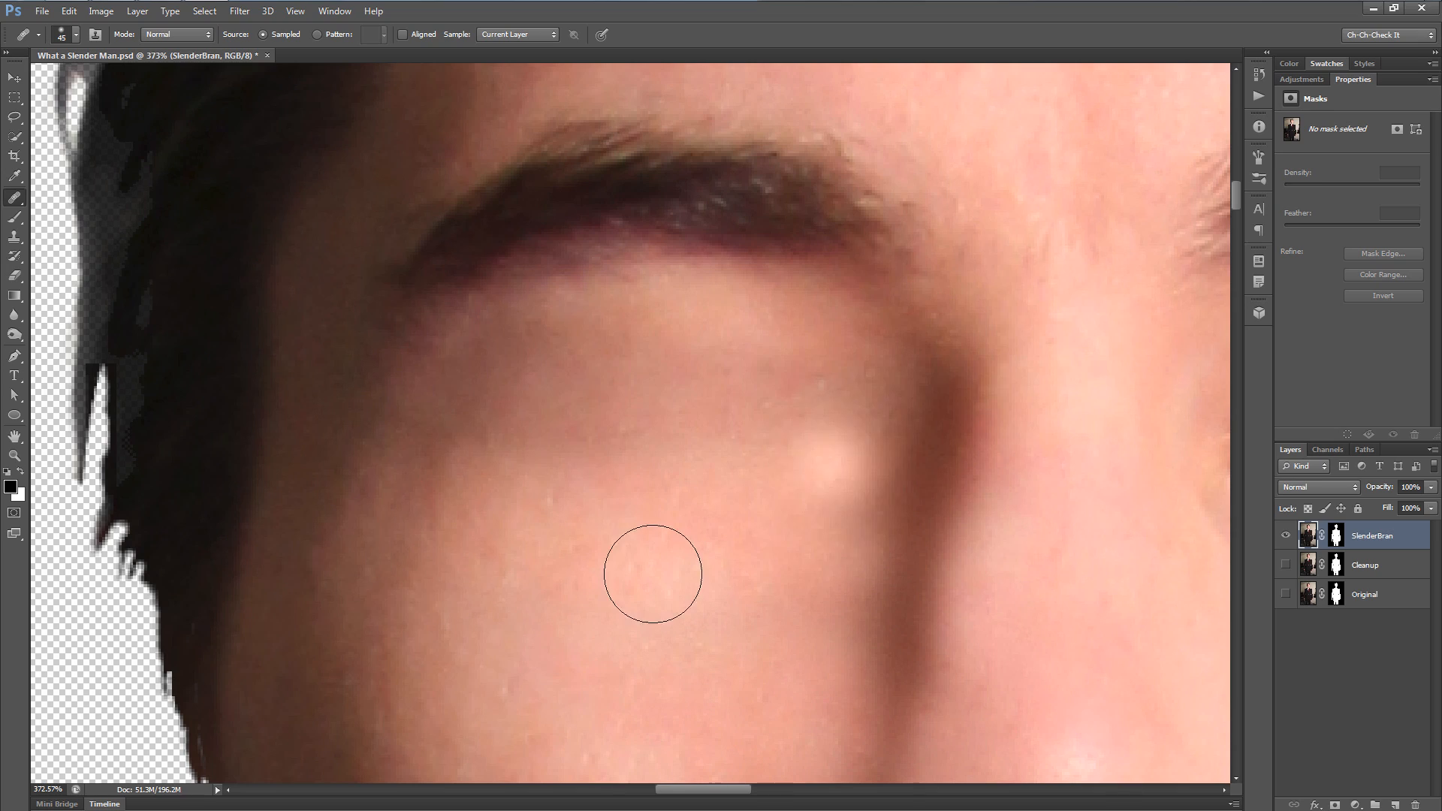
- Smooth the eye socket on the shadowed side with the Healing Brush, from its outer corner to the skin beside the nose shadow
scroll(729, 559, down, 5)
scroll(705, 548, up, 4)
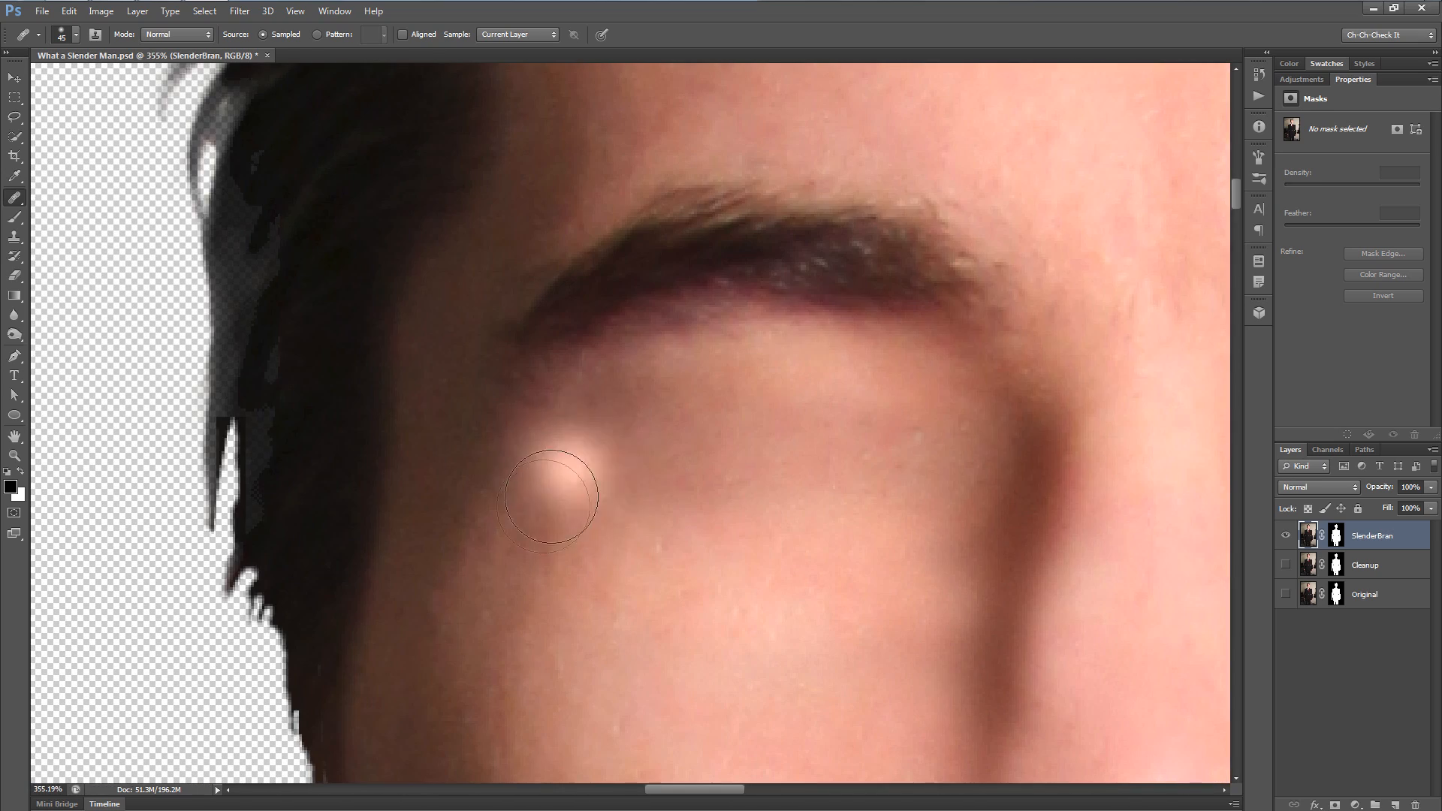
scroll(650, 554, down, 2)
drag(877, 594, 674, 398)
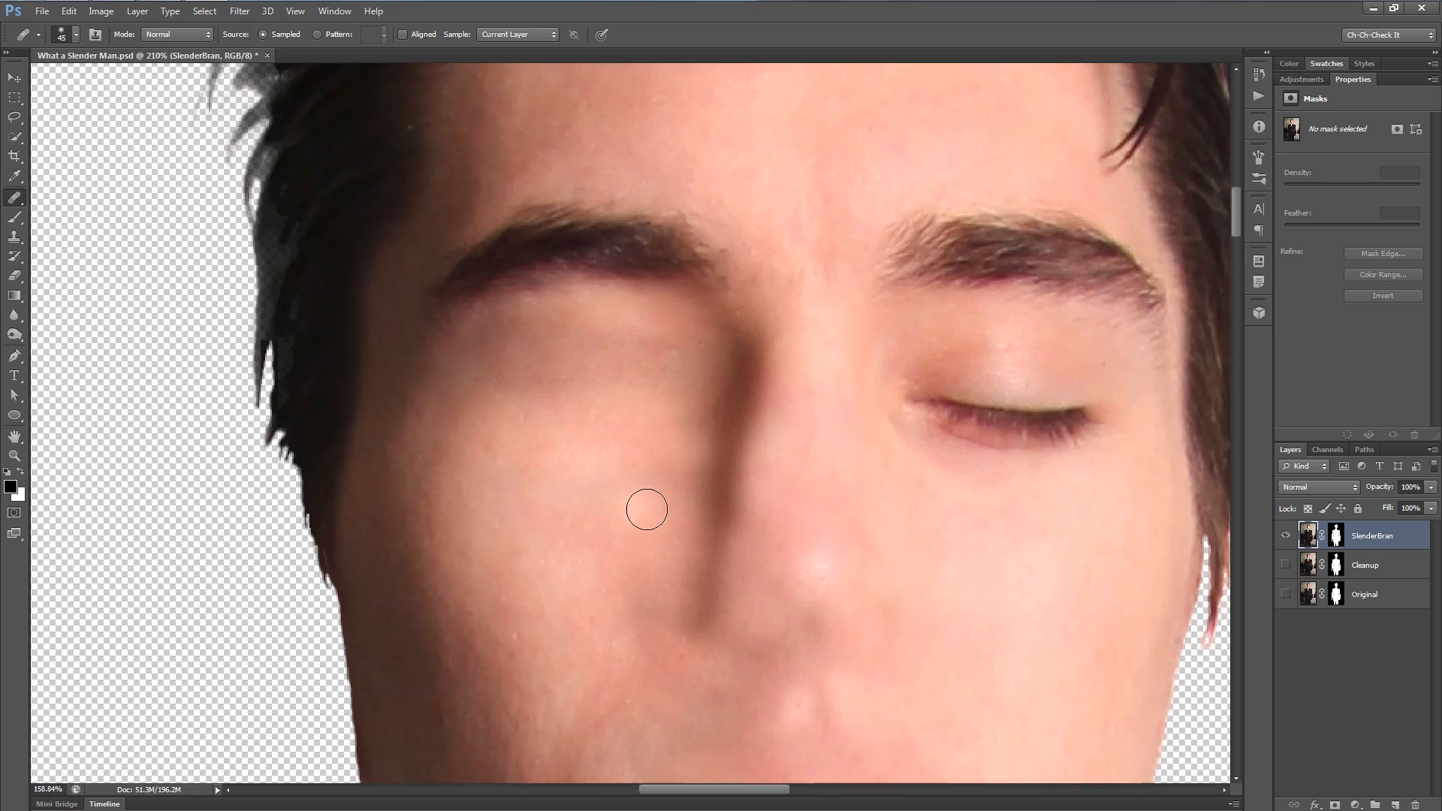
scroll(643, 518, down, 2)
scroll(766, 548, down, 2)
scroll(683, 506, up, 4)
click(700, 498)
click(573, 405)
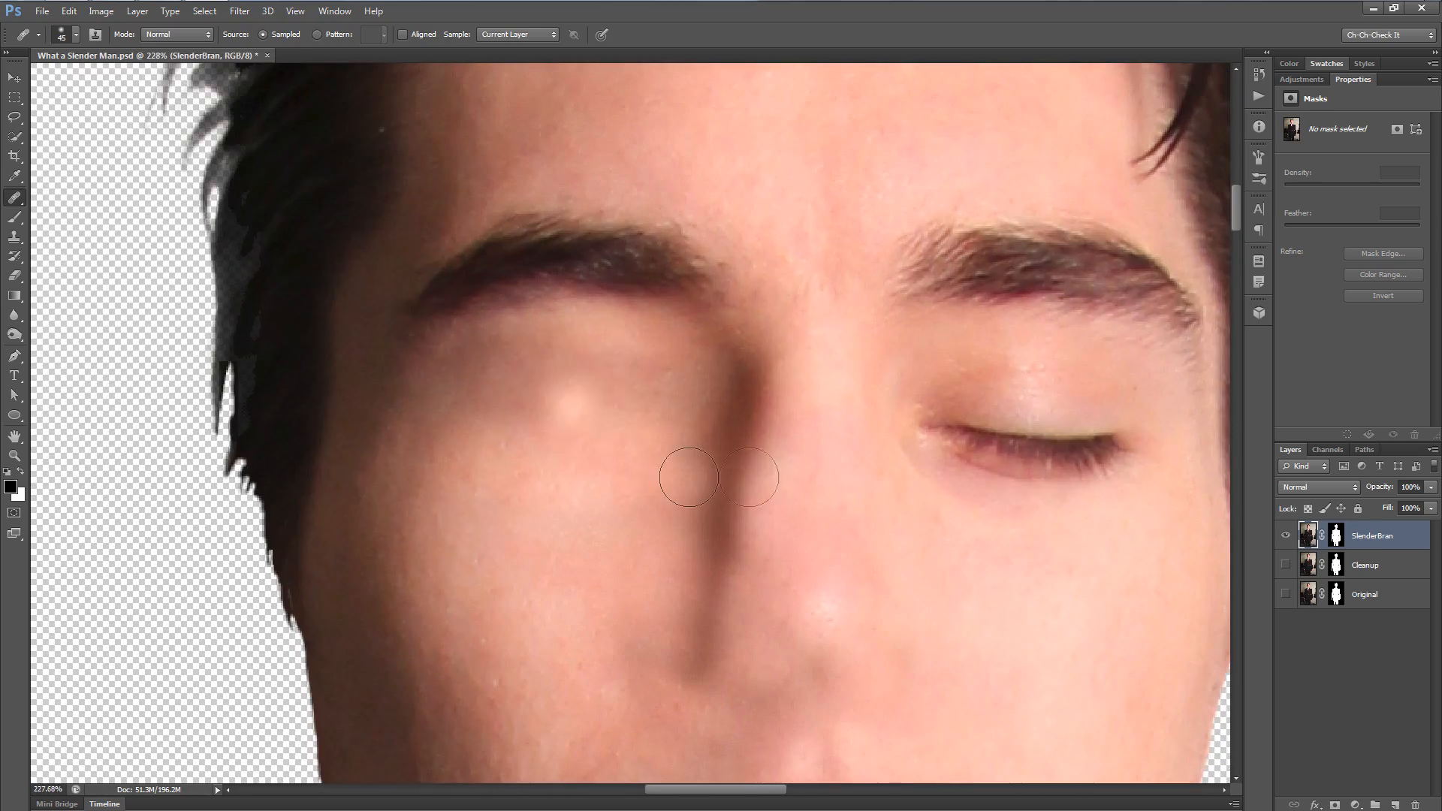
scroll(869, 563, down, 2)
scroll(786, 403, up, 3)
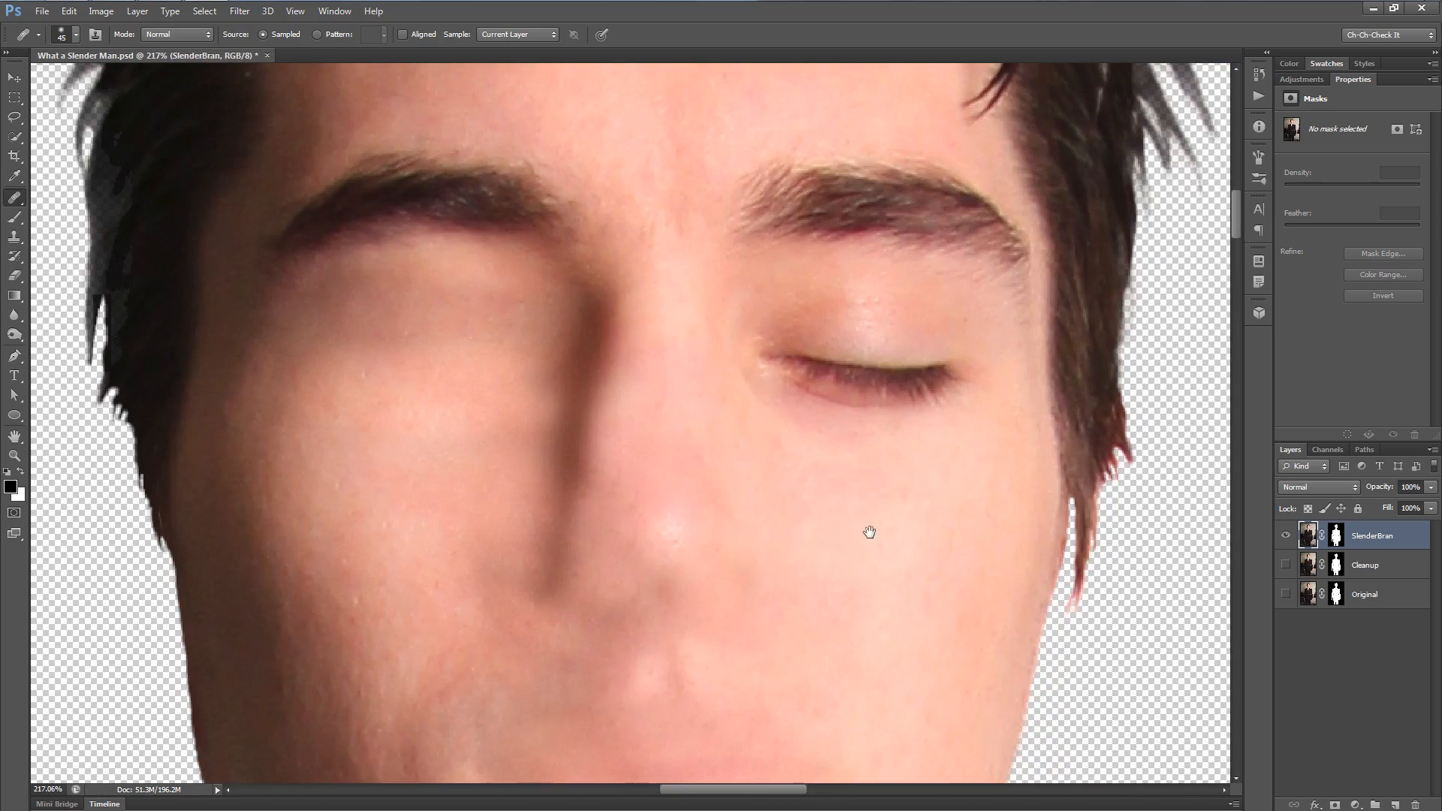
- Heal away the lashes and lower lid of the eye on the lit side using sampled cheek skin
drag(869, 531, 753, 518)
scroll(754, 481, up, 4)
mouse_move(600, 322)
mouse_down()
mouse_move(574, 312)
mouse_move(666, 368)
mouse_move(831, 361)
mouse_move(893, 327)
mouse_move(871, 325)
mouse_up()
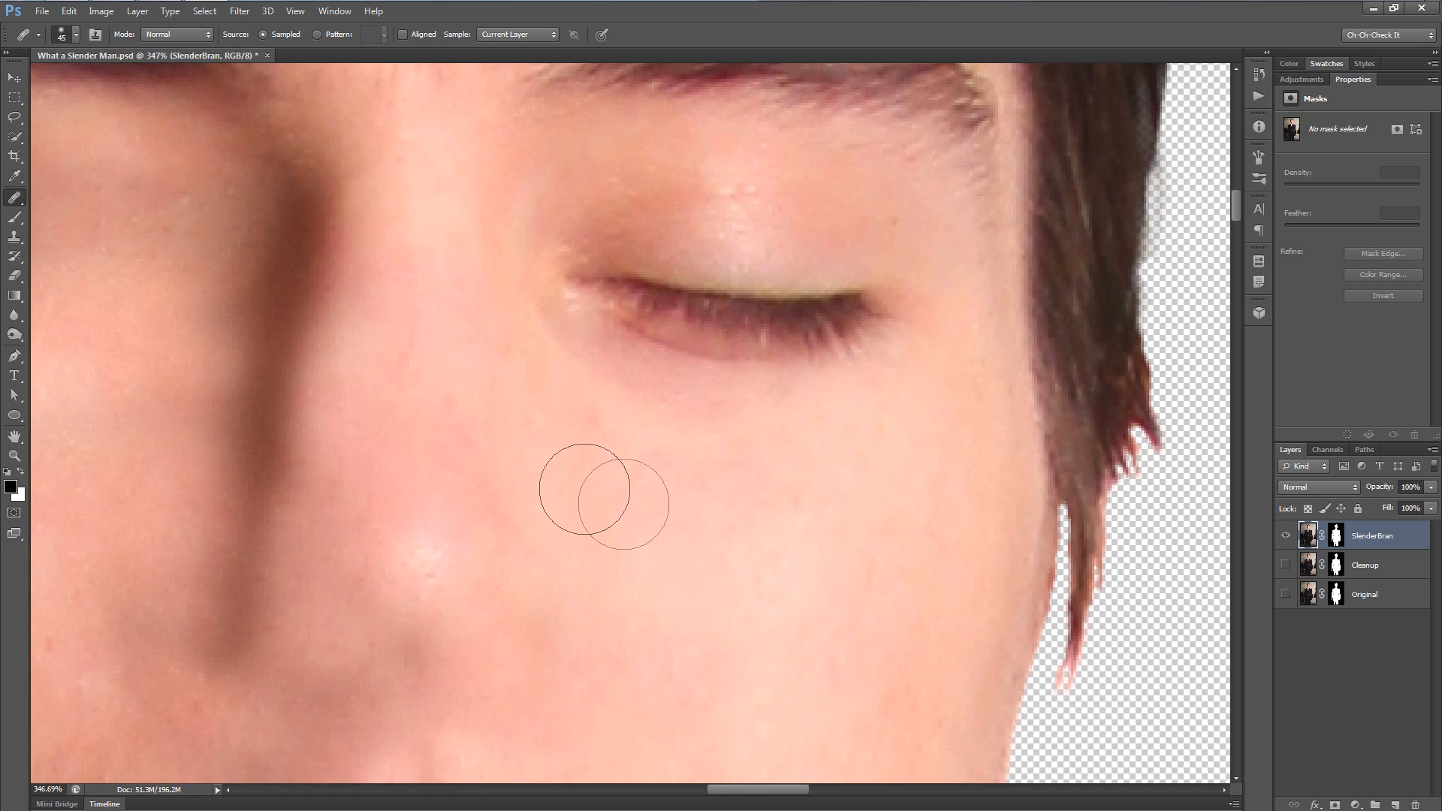
alt+click(680, 505)
mouse_move(832, 301)
mouse_down()
mouse_move(853, 313)
mouse_move(734, 320)
mouse_move(642, 306)
mouse_up()
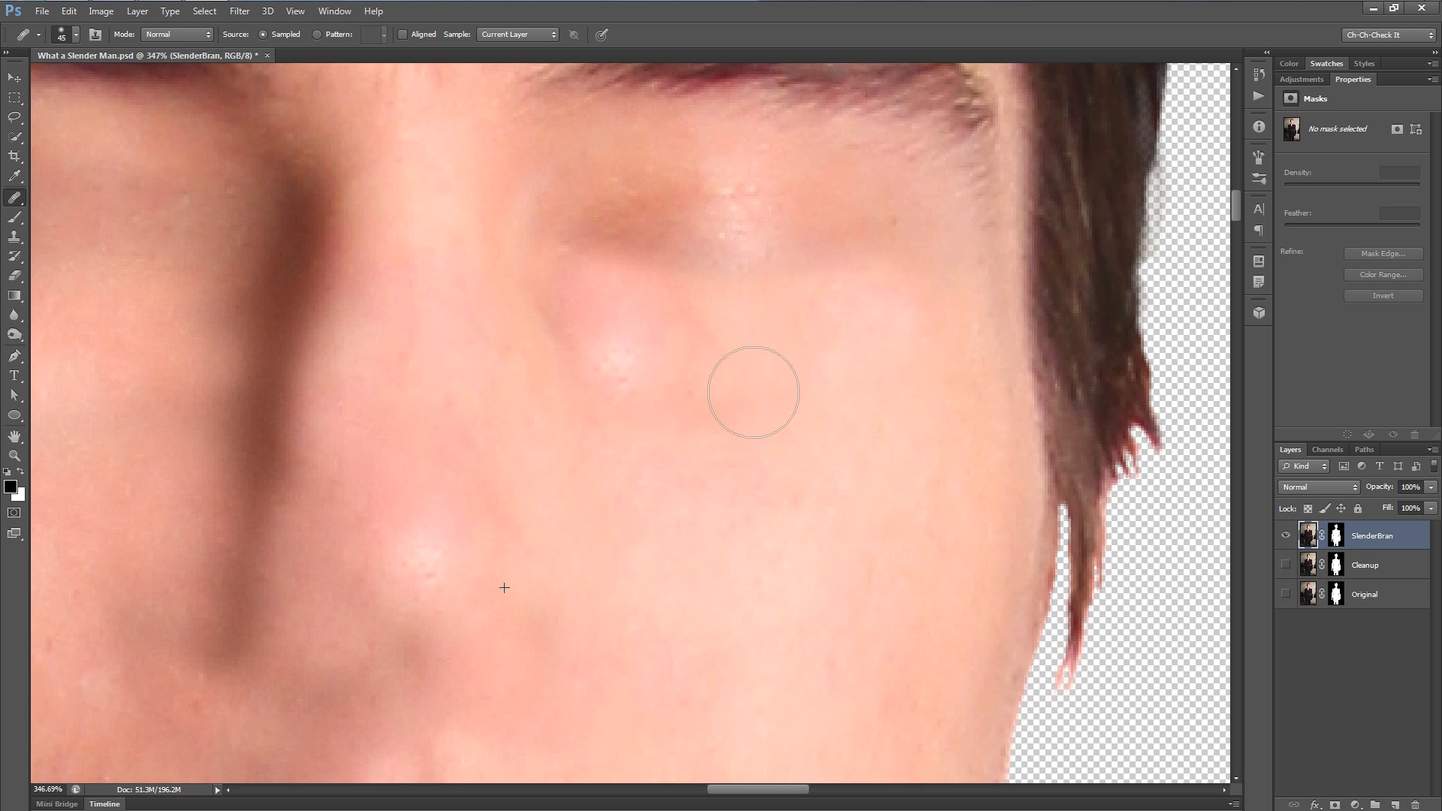
drag(753, 392, 832, 392)
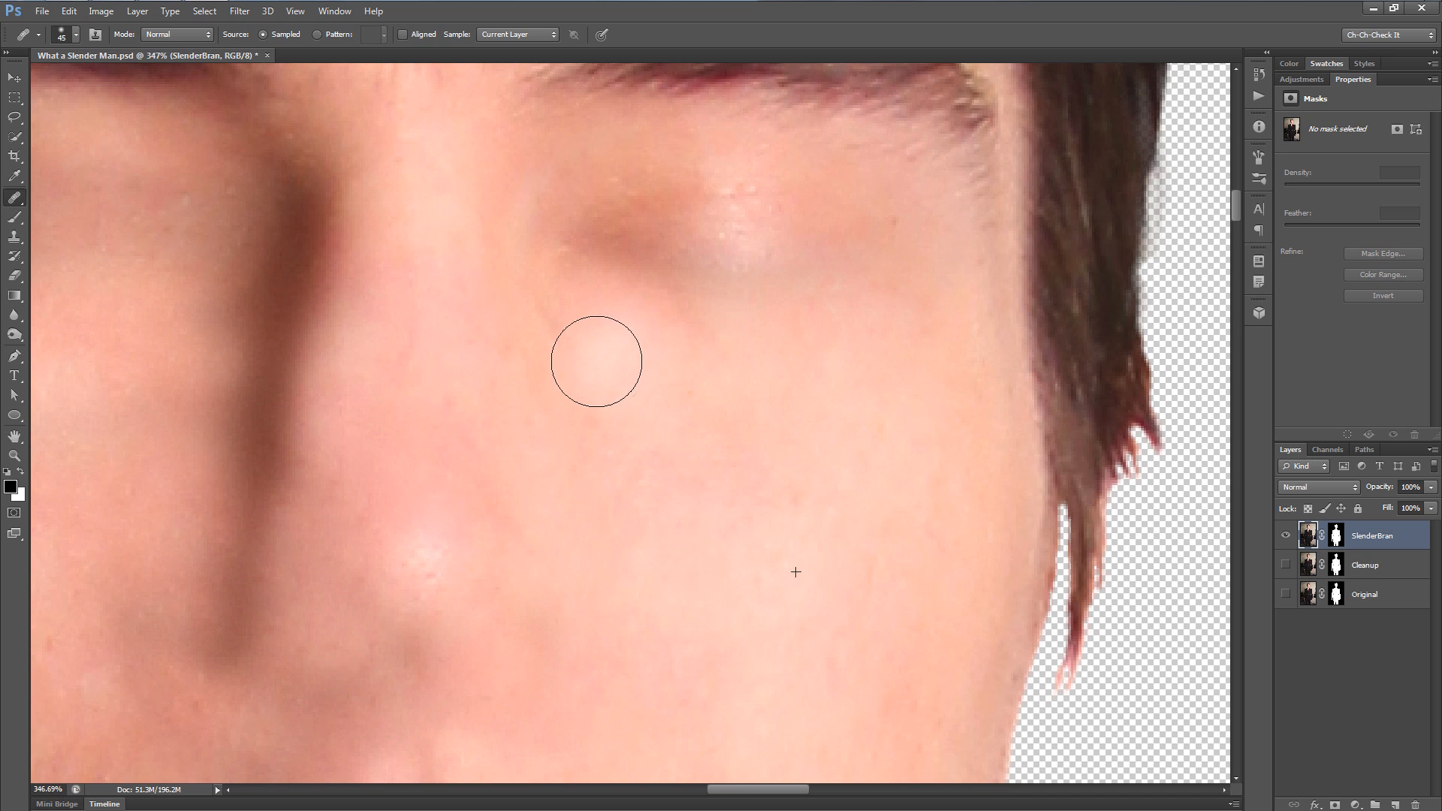
drag(596, 361, 601, 365)
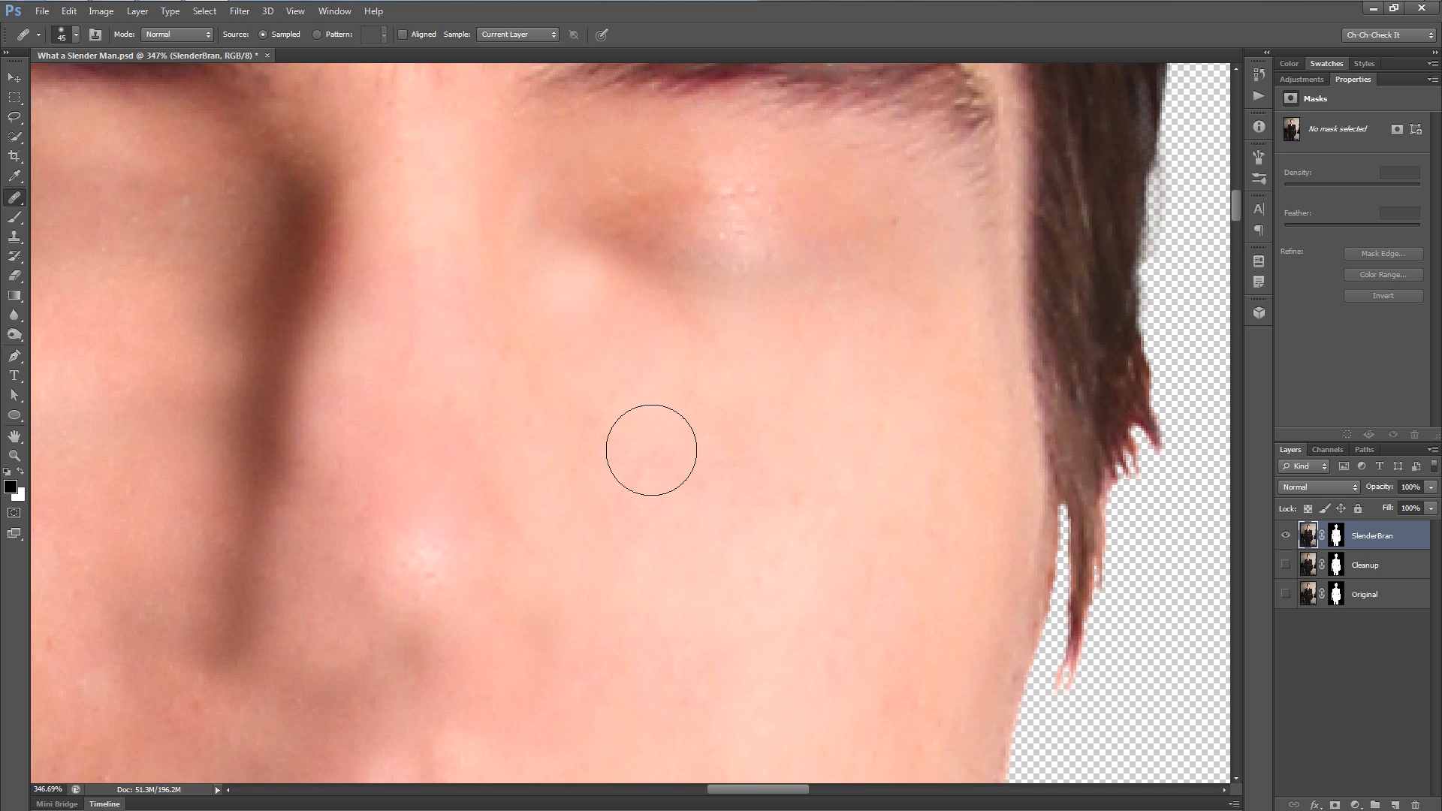
- Heal away the remaining inner-corner shadow and eyelid highlight of the eye on the lit side
scroll(759, 582, down, 5)
scroll(824, 598, down, 3)
drag(823, 601, 811, 433)
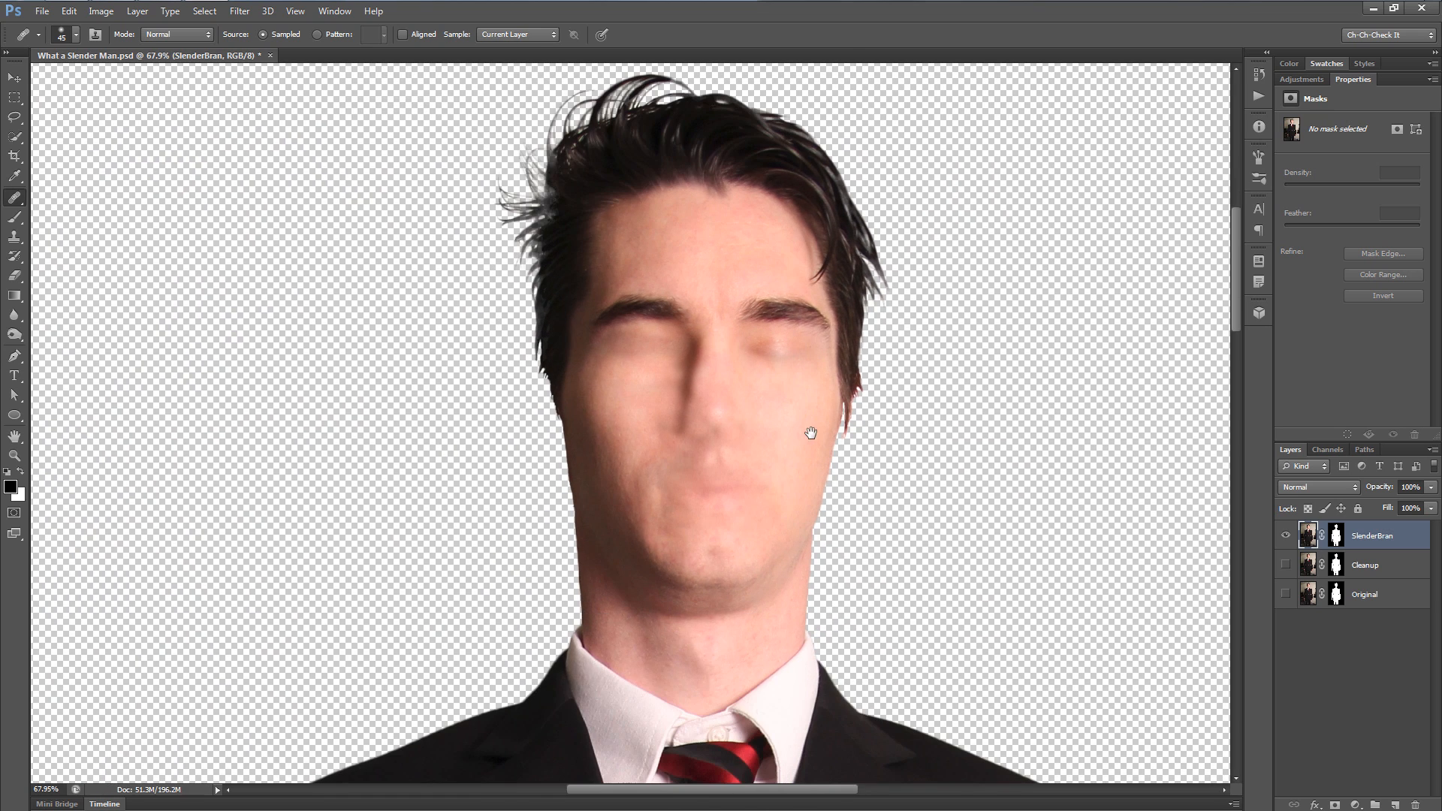
scroll(800, 383, up, 8)
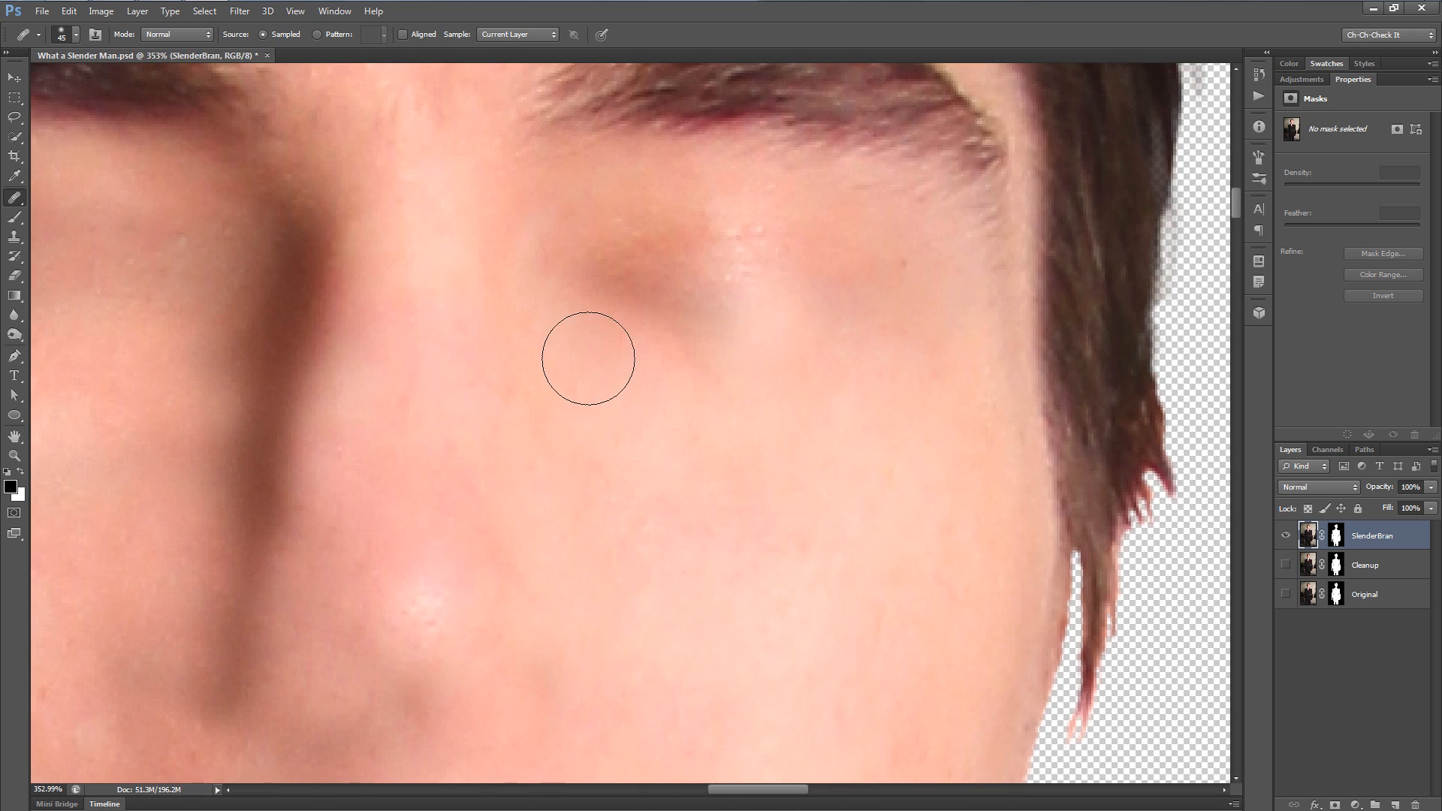
scroll(714, 332, down, 5)
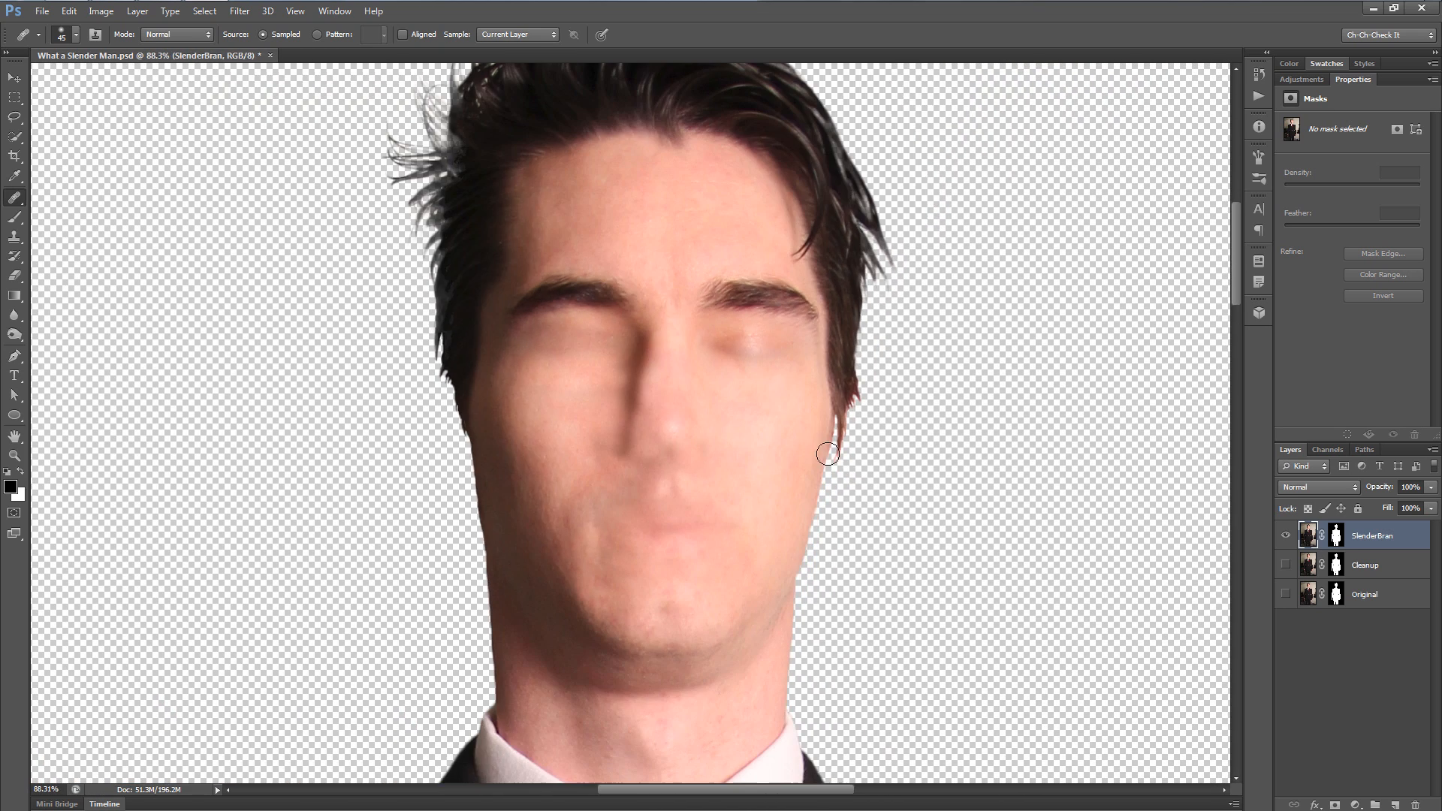
scroll(799, 498, down, 2)
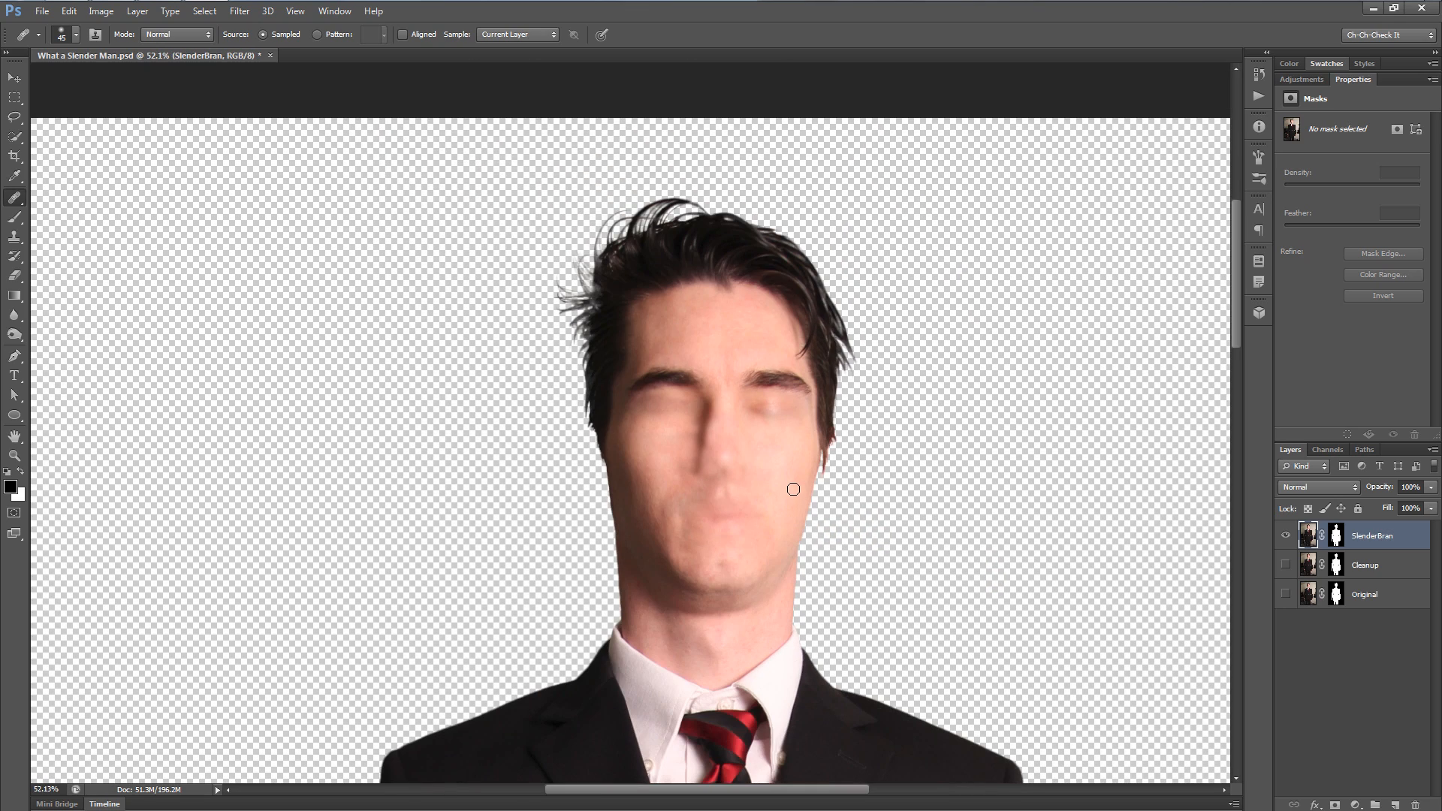
scroll(789, 432, up, 6)
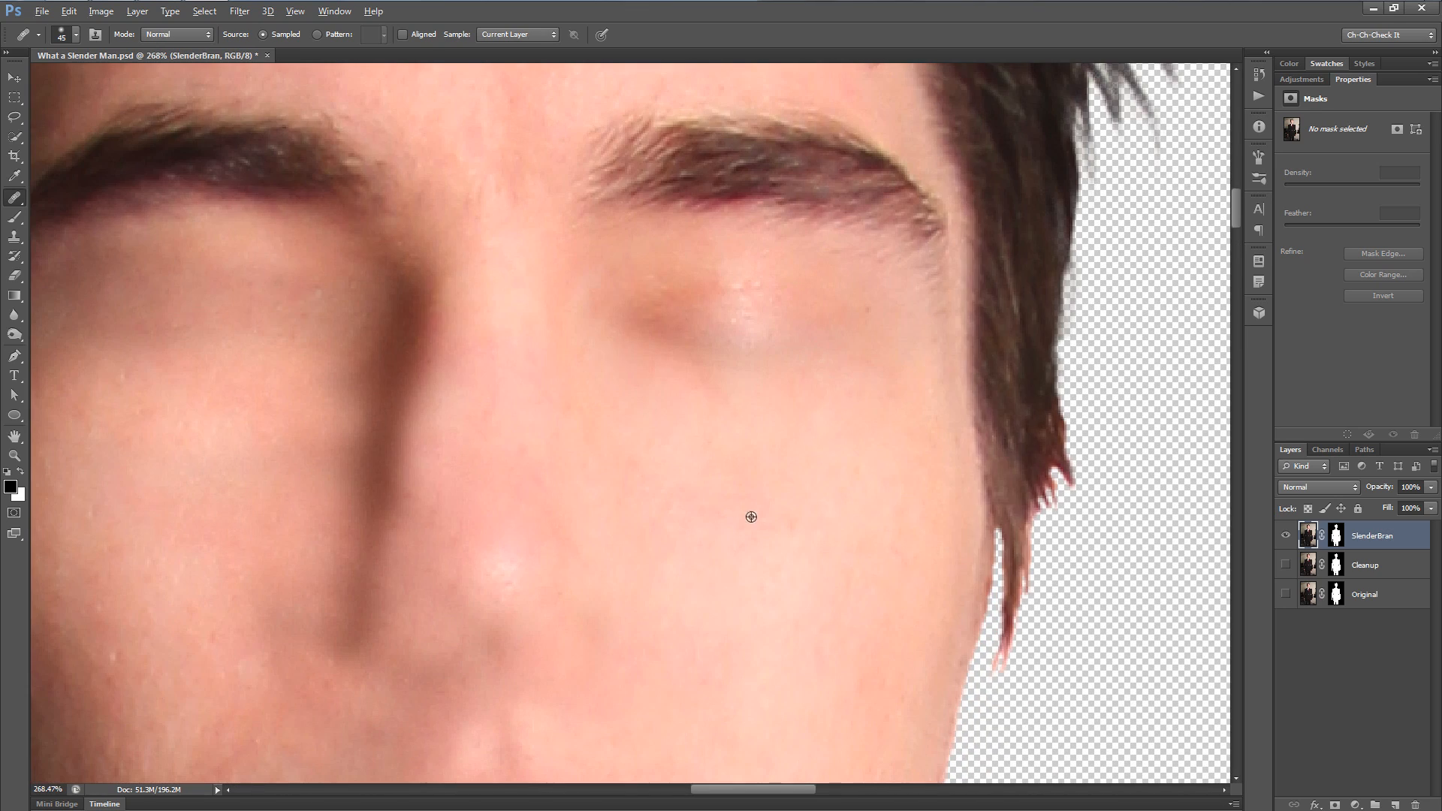
mouse_move(640, 319)
mouse_down()
mouse_move(687, 297)
mouse_move(783, 307)
mouse_move(832, 344)
mouse_move(688, 321)
mouse_move(754, 359)
mouse_up()
mouse_move(648, 326)
mouse_down()
mouse_move(757, 430)
mouse_move(726, 370)
mouse_move(832, 368)
mouse_up()
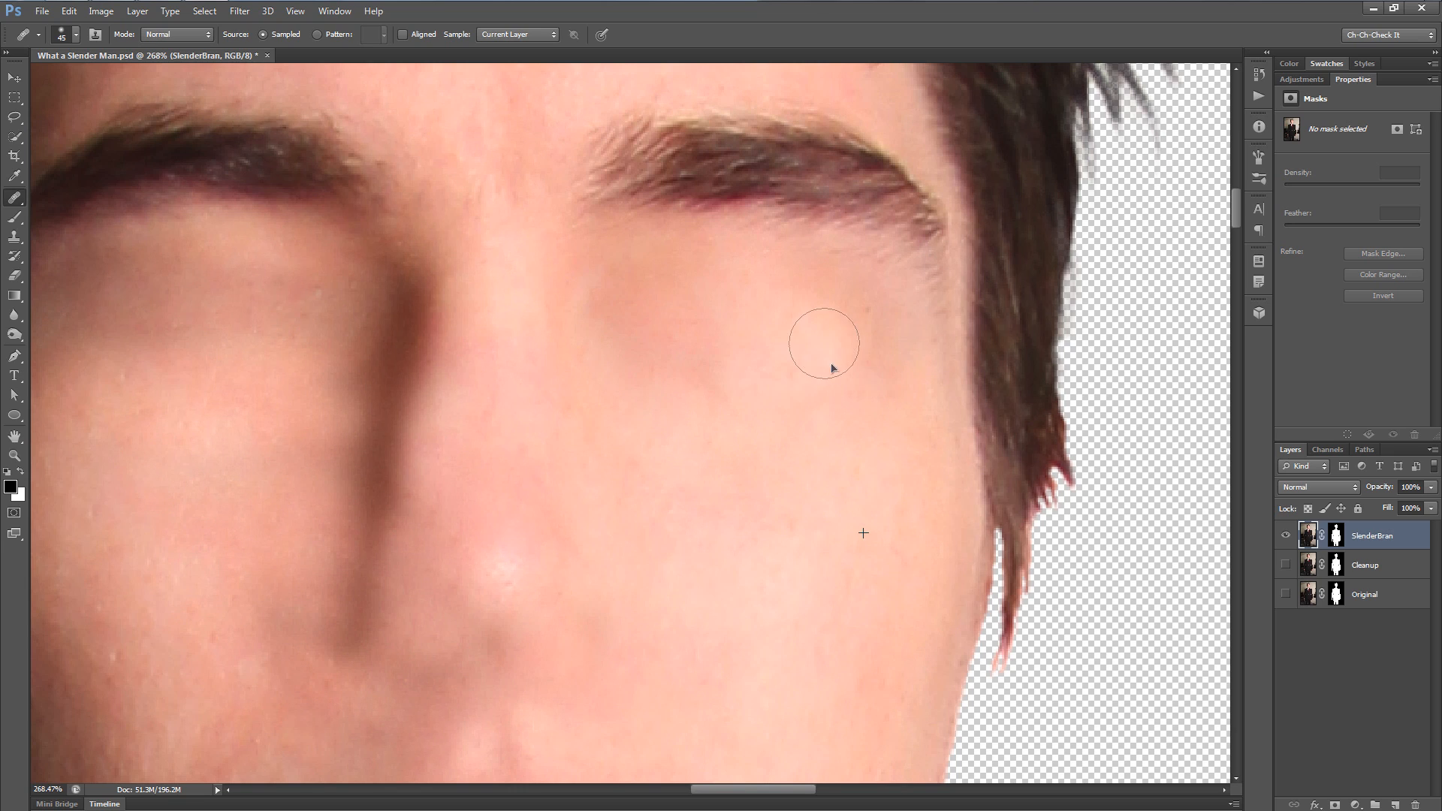
scroll(850, 431, down, 6)
scroll(779, 406, up, 6)
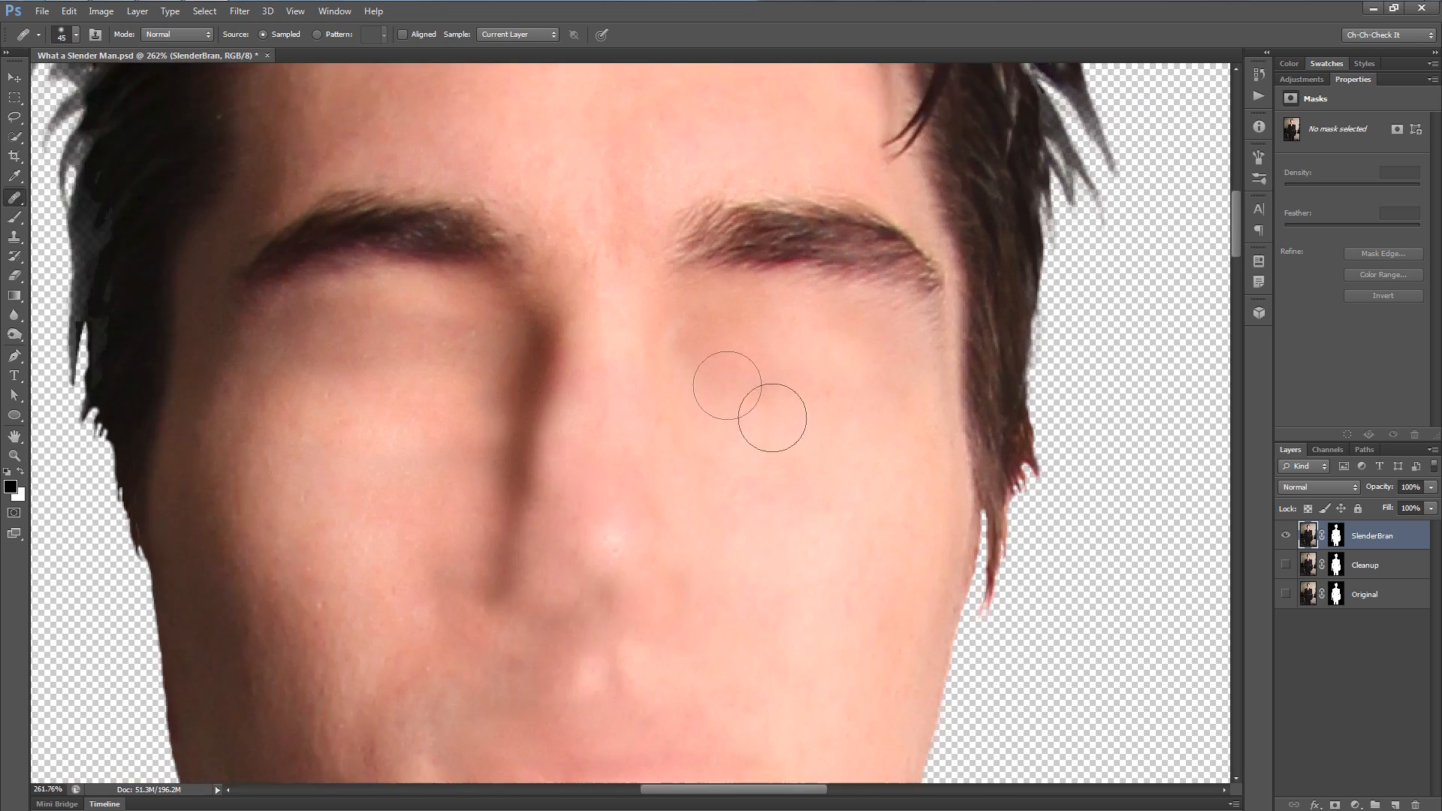
- Heal away the whole eyebrow on the shadowed side, blending it into the forehead skin
scroll(729, 354, down, 5)
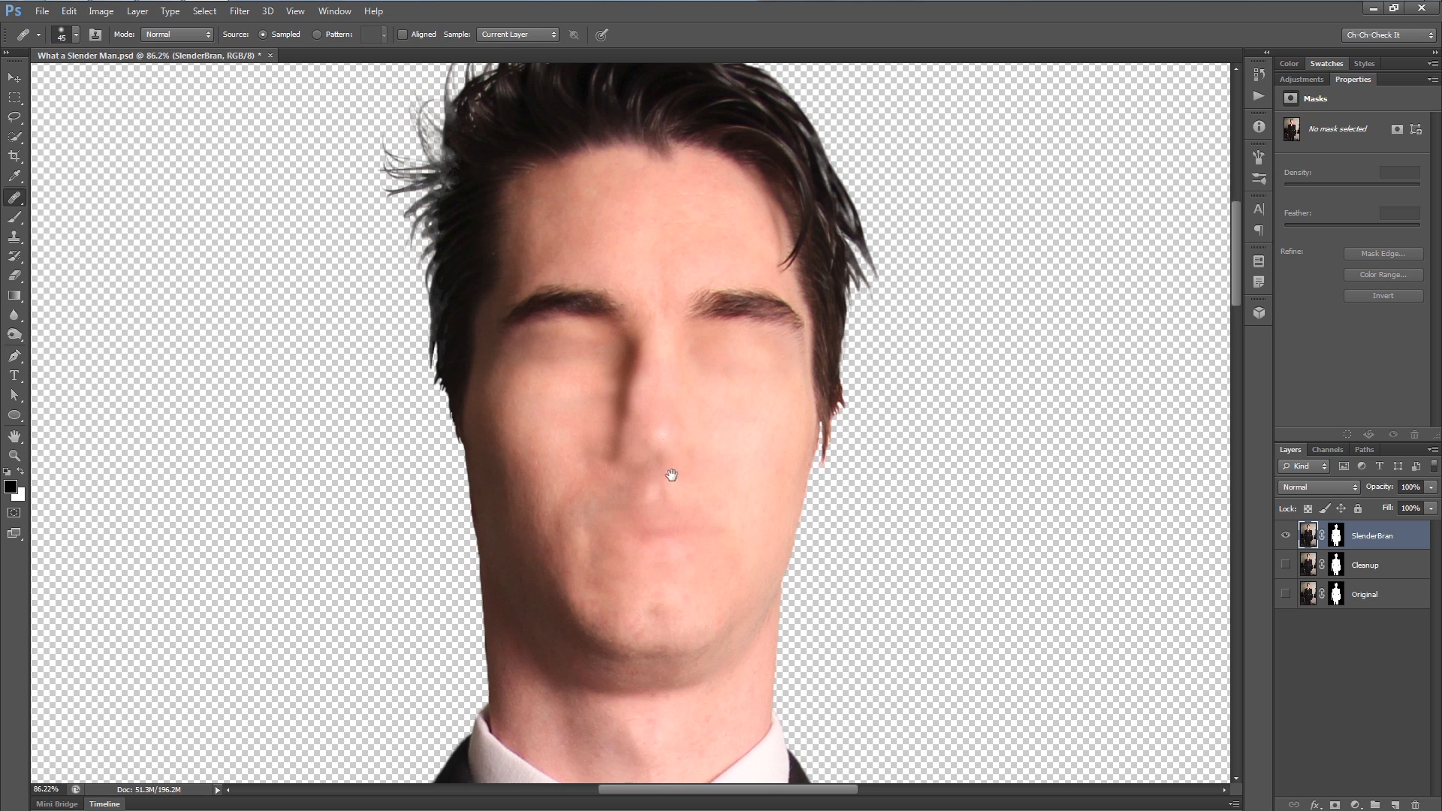
scroll(672, 475, up, 5)
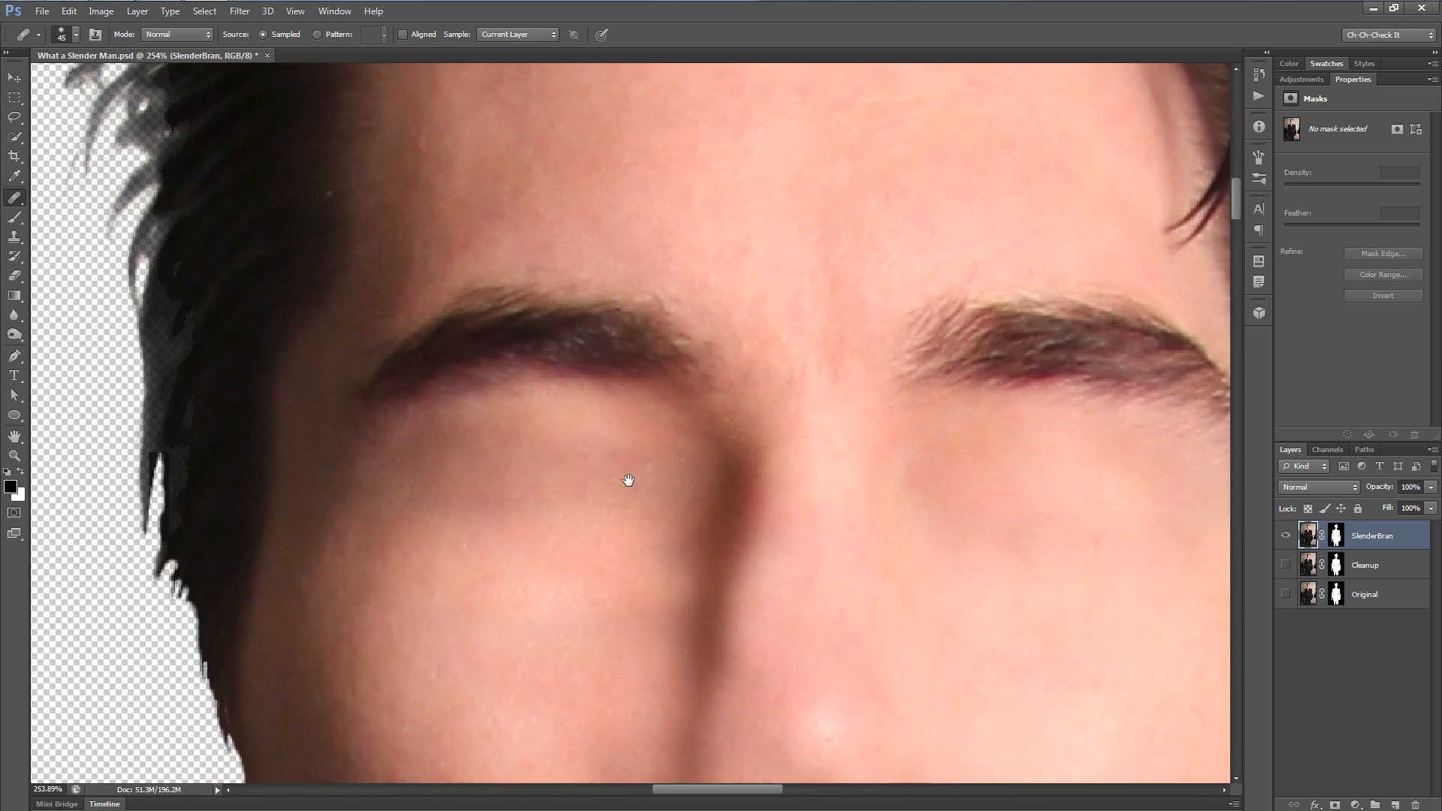
scroll(567, 360, up, 1)
scroll(718, 325, down, 2)
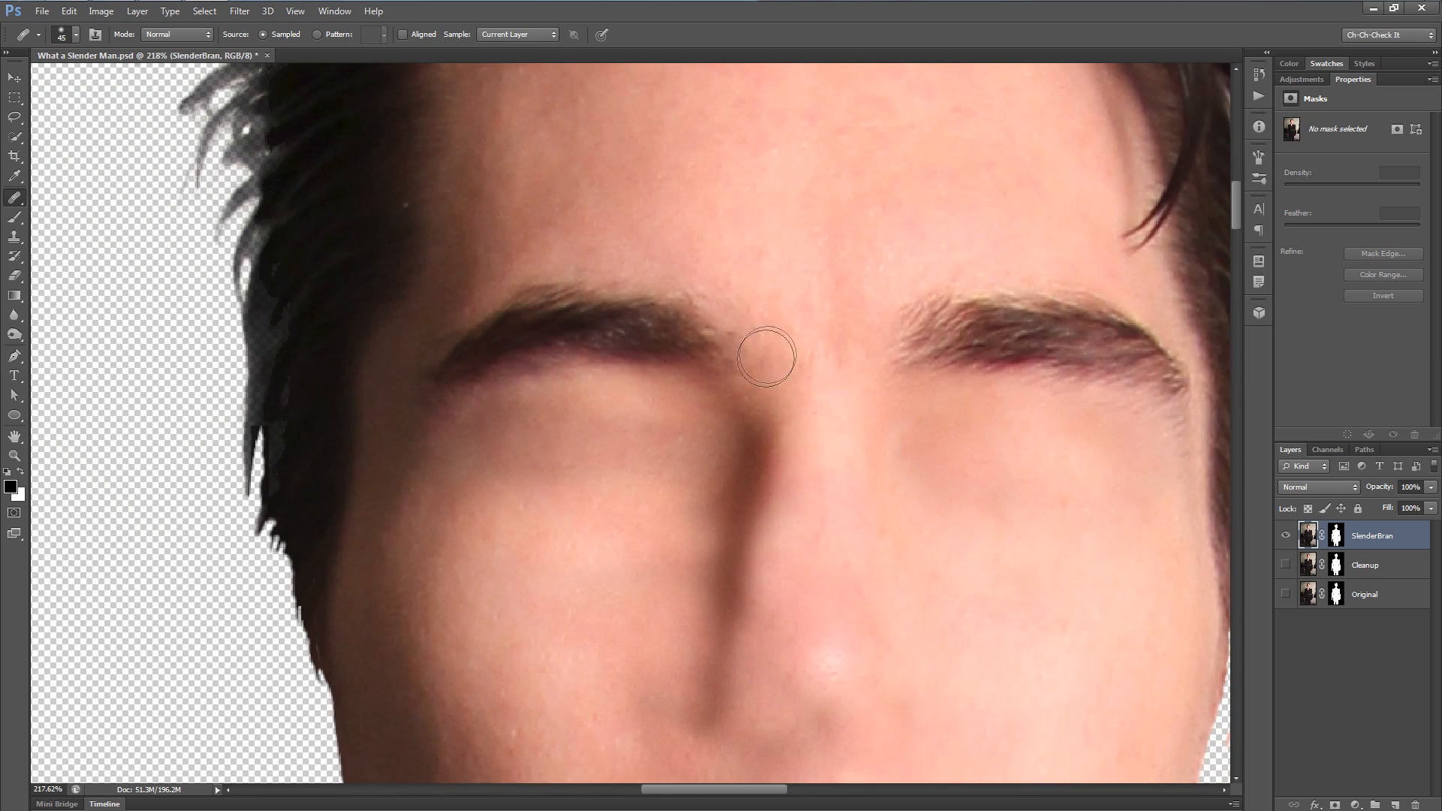
mouse_move(724, 329)
mouse_down()
mouse_move(588, 300)
mouse_move(475, 335)
mouse_move(451, 364)
mouse_move(539, 321)
mouse_move(601, 319)
mouse_move(705, 364)
mouse_move(645, 353)
mouse_up()
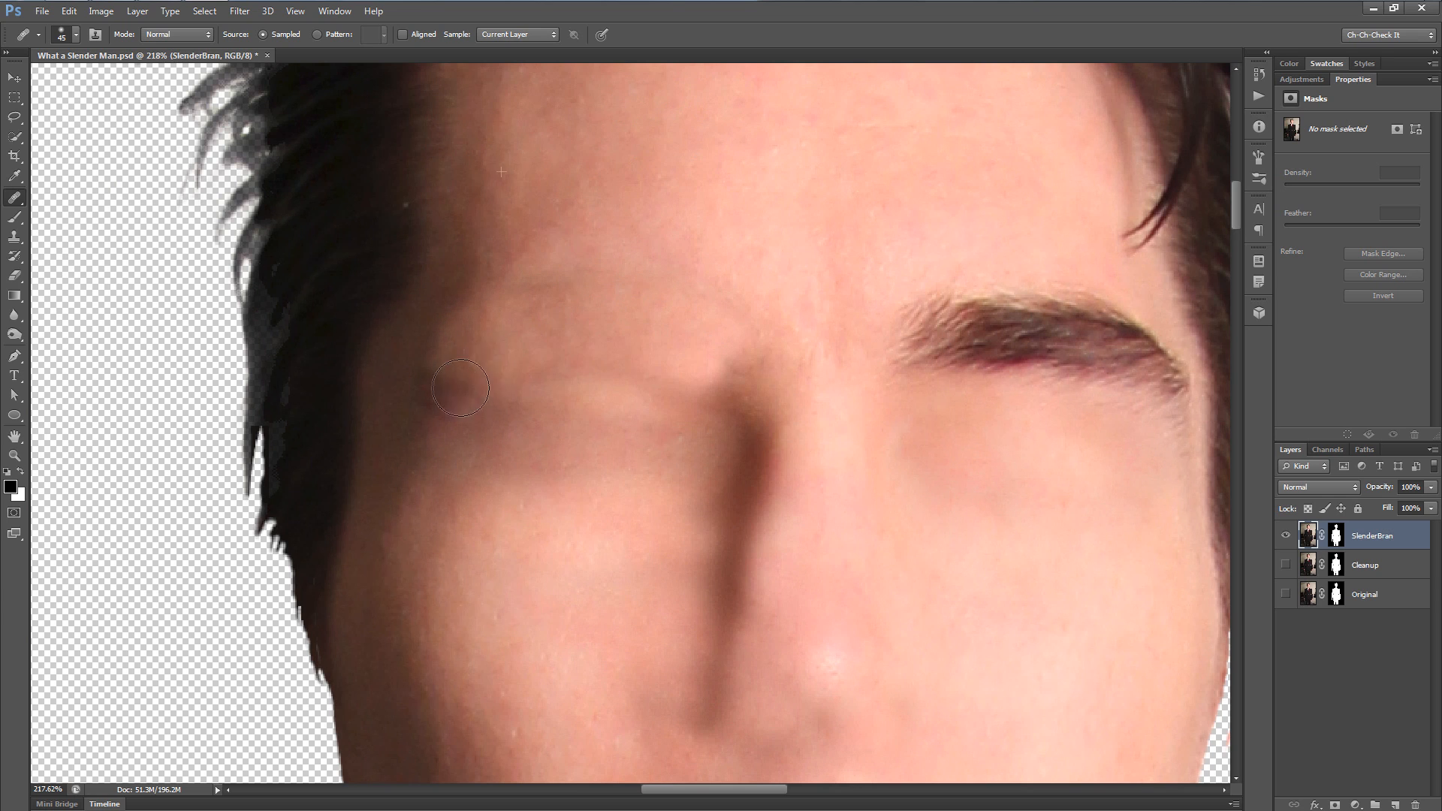
scroll(833, 476, down, 3)
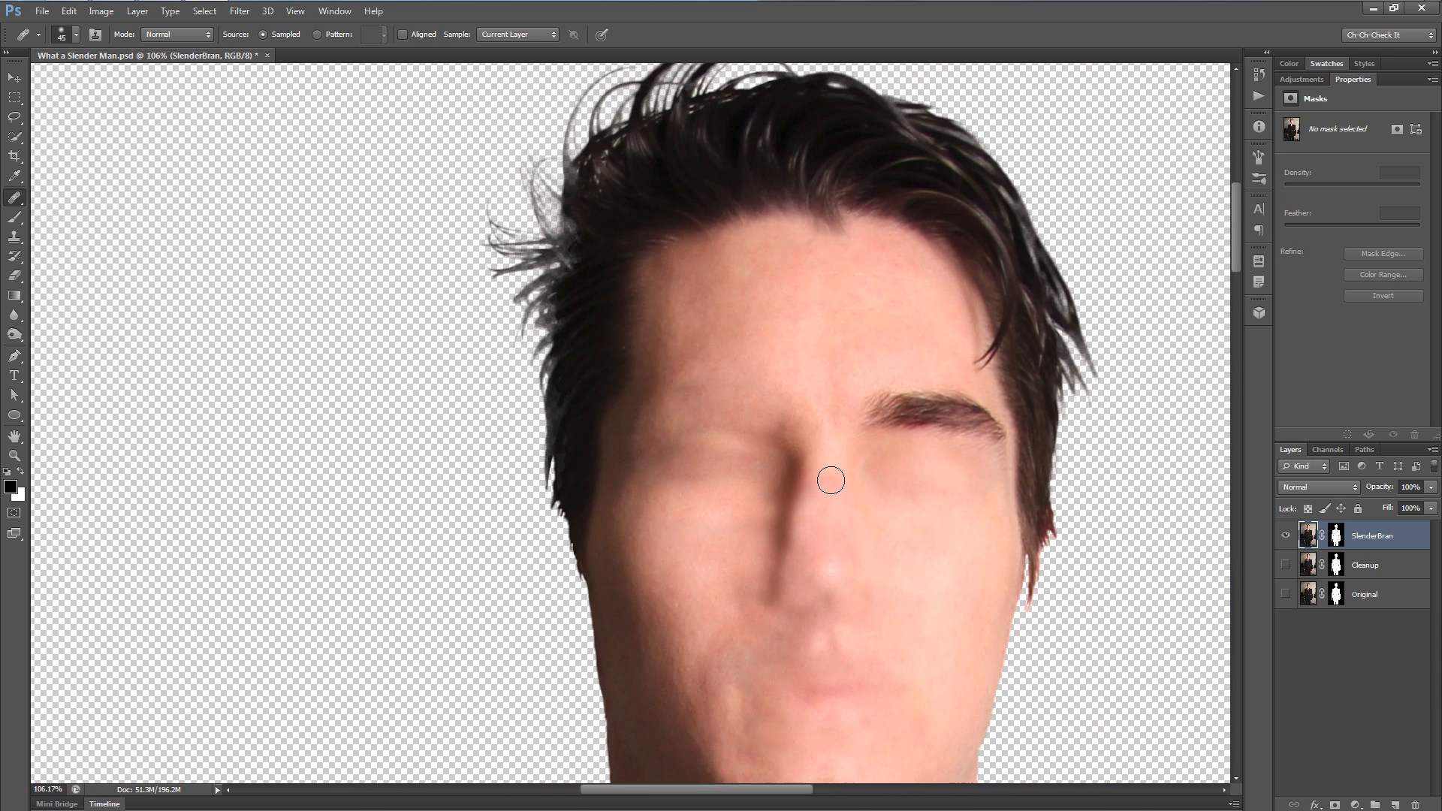
- Smooth the leftover brow outline on the shadowed side, from the temple to the bridge of the nose
scroll(827, 476, up, 3)
scroll(744, 181, up, 2)
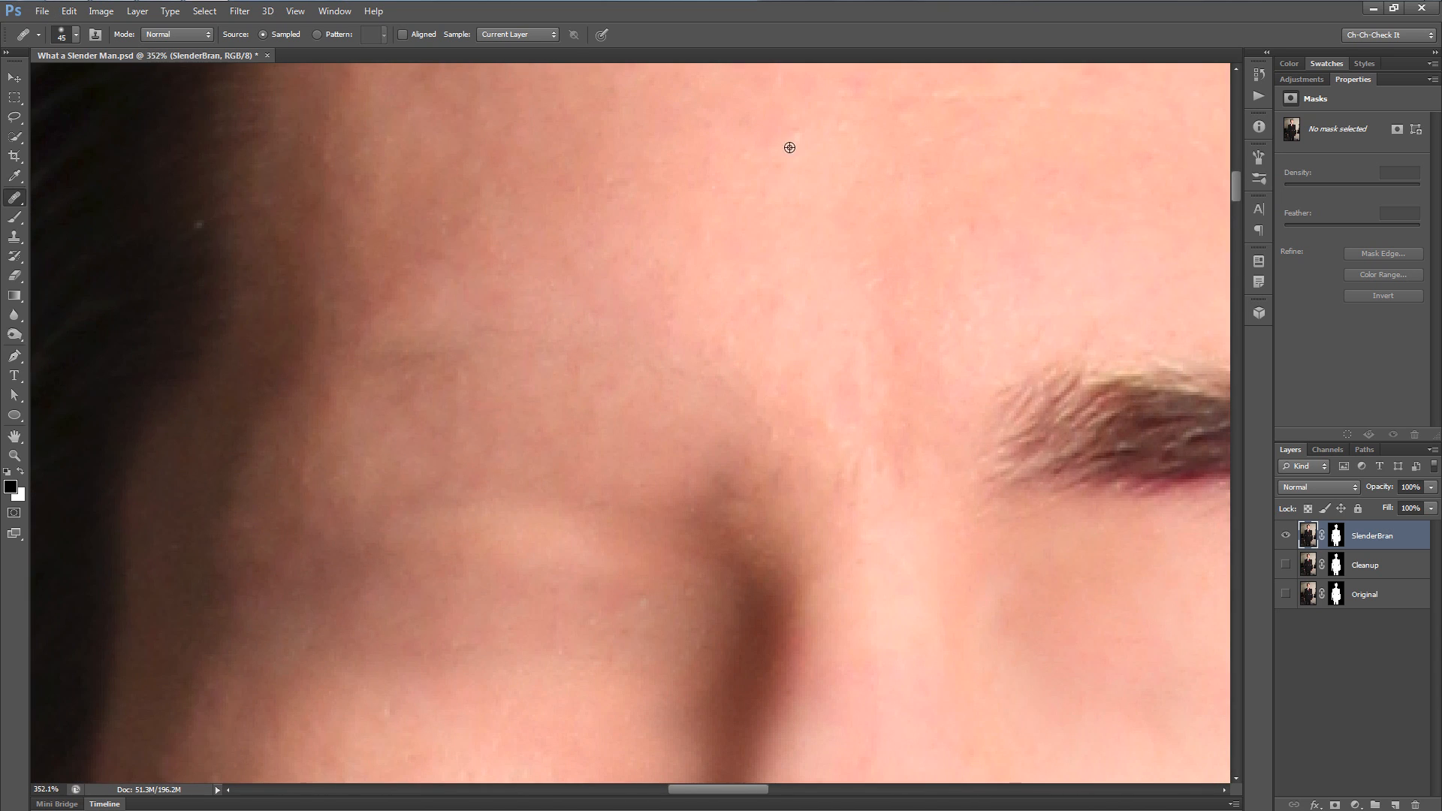
mouse_move(601, 340)
mouse_down()
mouse_move(408, 351)
mouse_move(322, 384)
mouse_up()
click(402, 335)
click(898, 438)
click(785, 403)
mouse_move(840, 484)
mouse_down()
mouse_move(753, 431)
mouse_move(793, 500)
mouse_move(735, 520)
mouse_move(594, 481)
mouse_move(443, 488)
mouse_up()
click(611, 593)
click(685, 554)
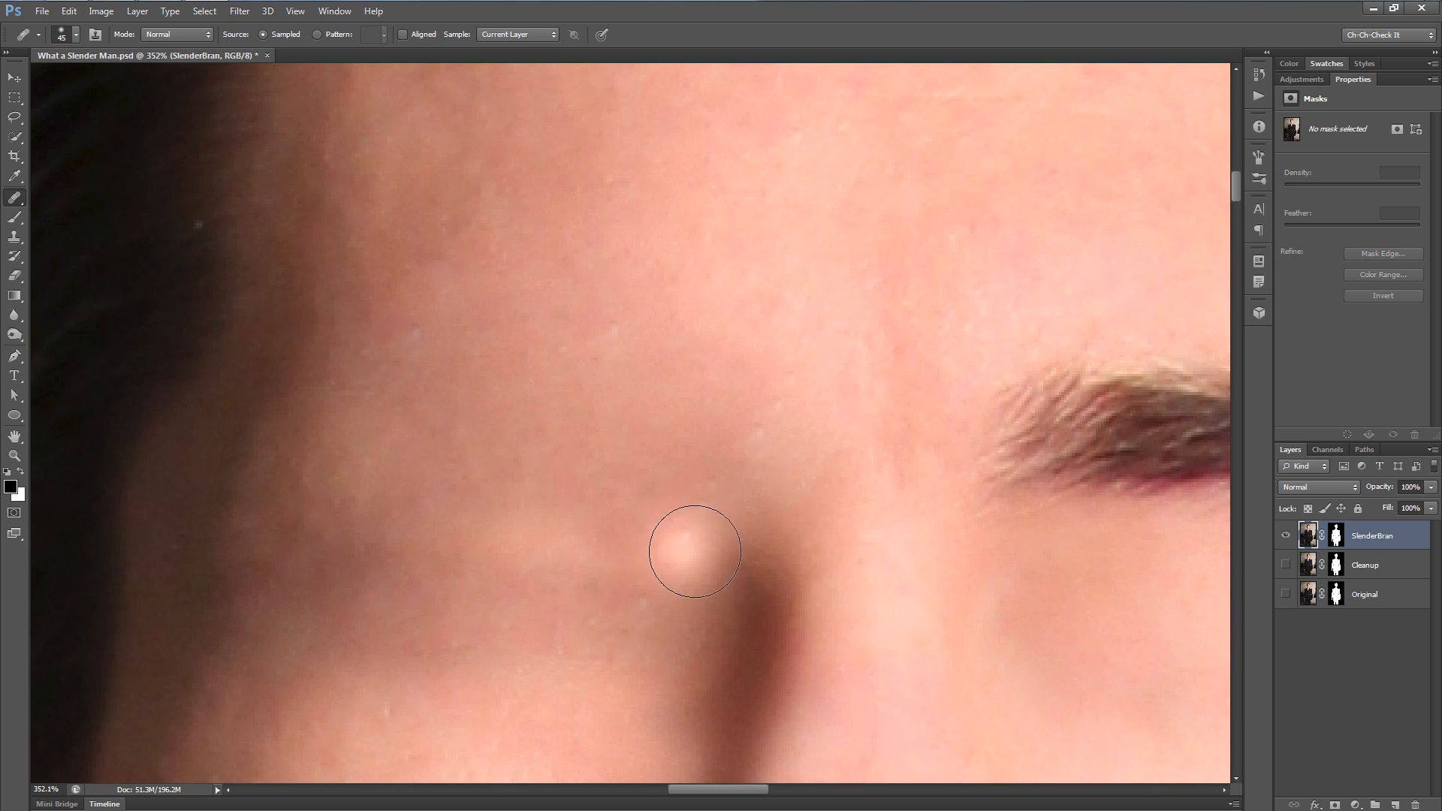
- Touch up the skin around the upper end of the nose shadow with the Healing Brush
scroll(706, 544, down, 4)
click(719, 547)
click(584, 554)
scroll(571, 552, up, 4)
drag(736, 601, 330, 504)
scroll(443, 509, down, 3)
scroll(689, 295, up, 2)
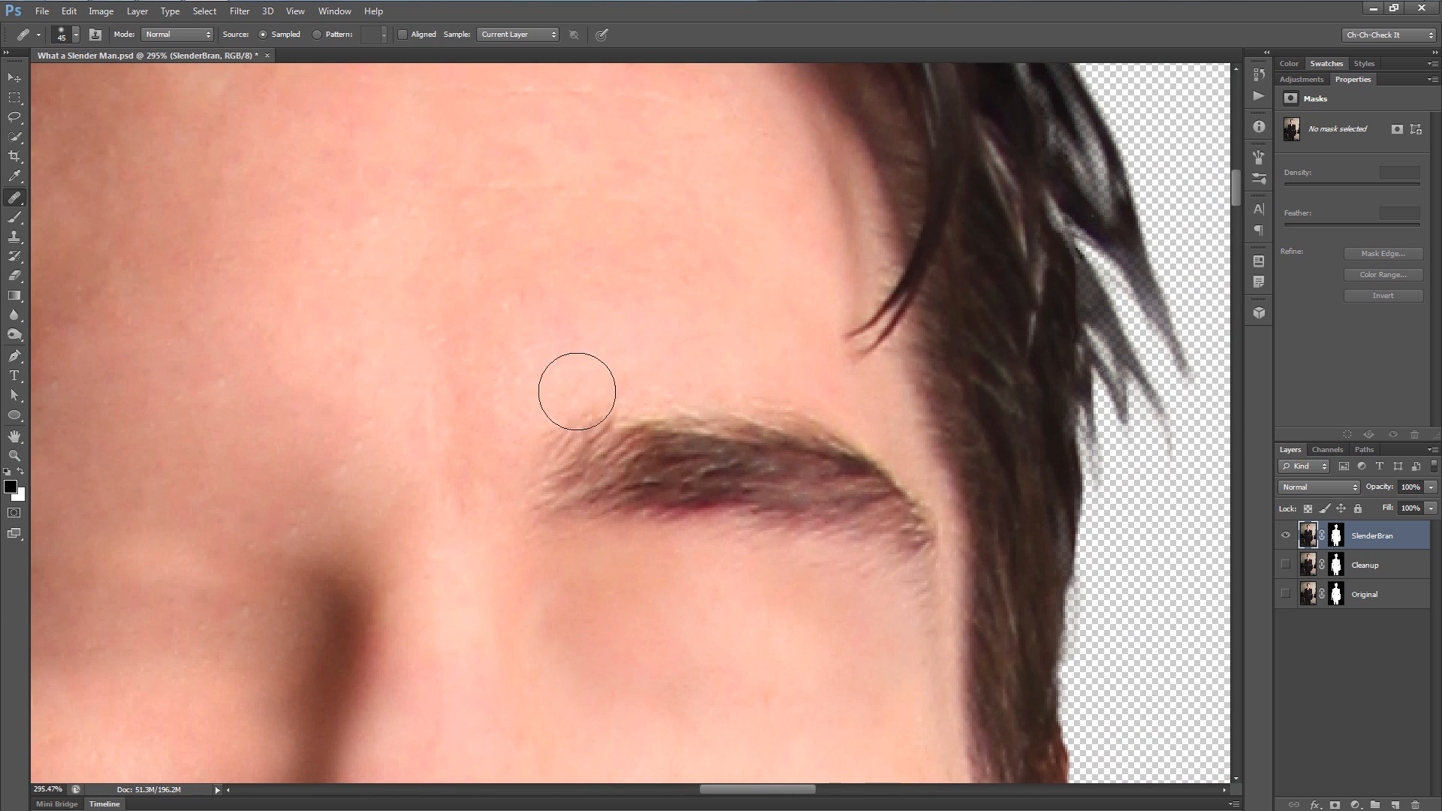
- Heal the upper edge of the eyebrow on the lit side, undoing and repainting strokes that blend badly
mouse_move(541, 444)
mouse_down()
mouse_move(660, 413)
mouse_move(810, 452)
mouse_up()
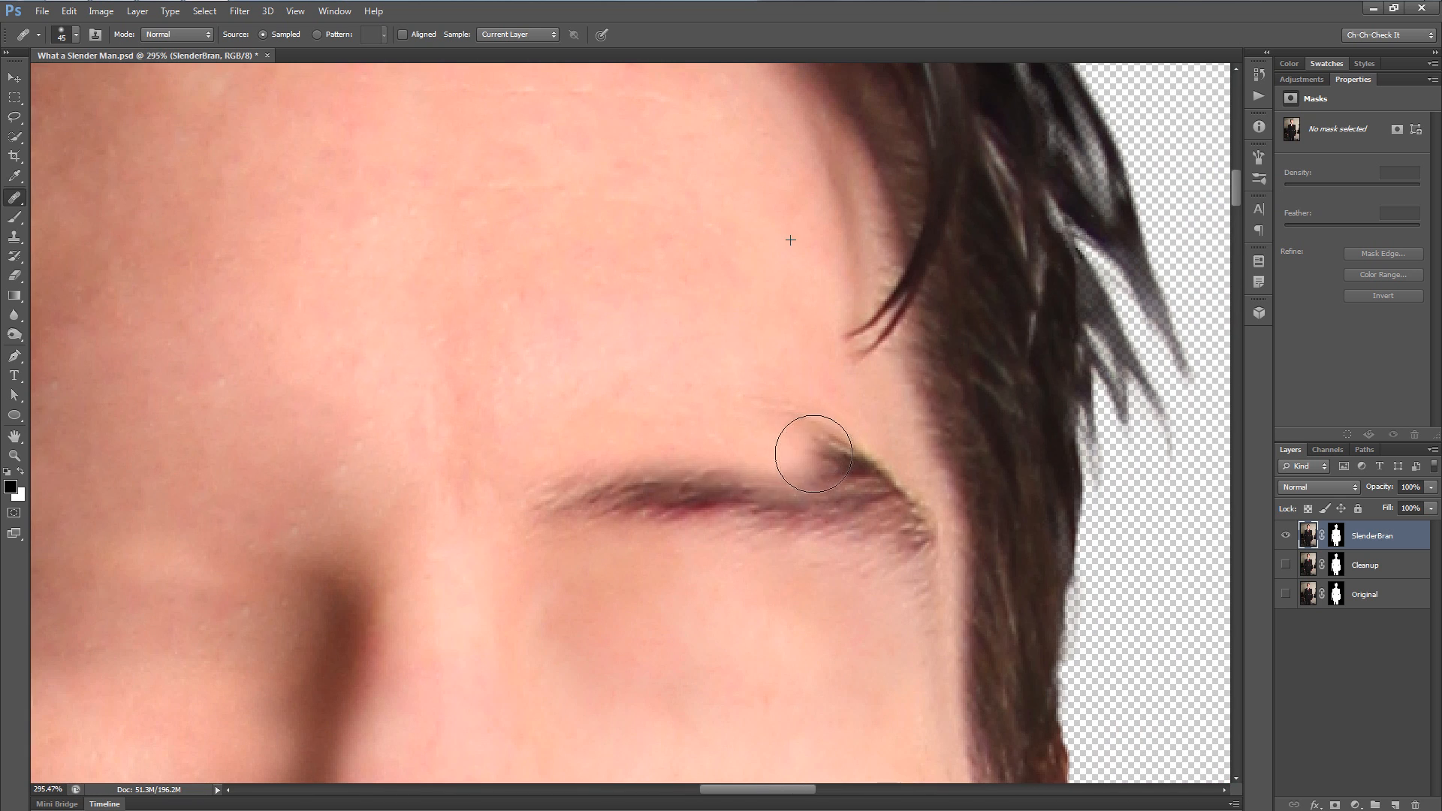
key(ctrl+z)
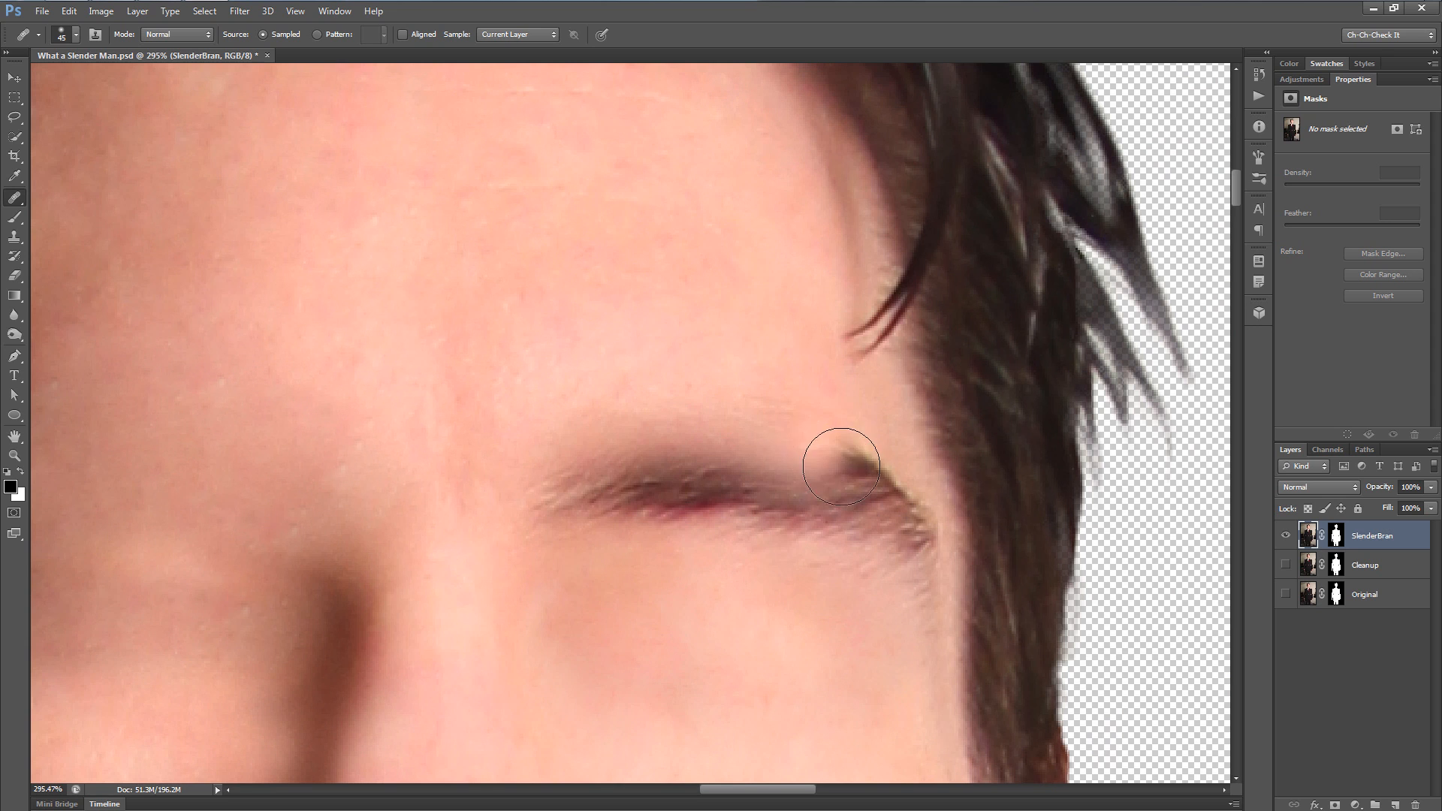
mouse_move(754, 406)
mouse_down()
mouse_move(844, 441)
mouse_move(897, 497)
mouse_up()
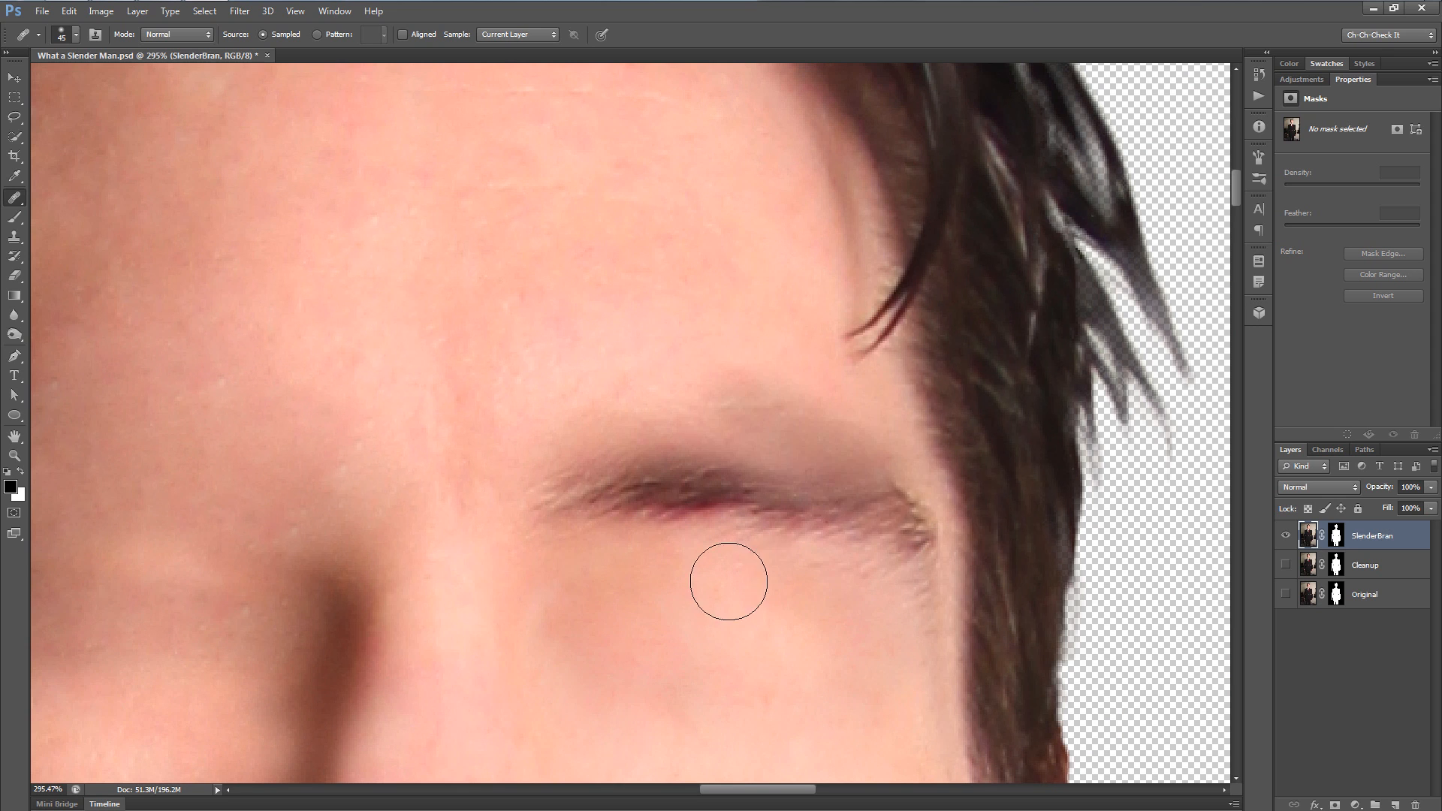
drag(736, 581, 682, 504)
drag(824, 352, 684, 330)
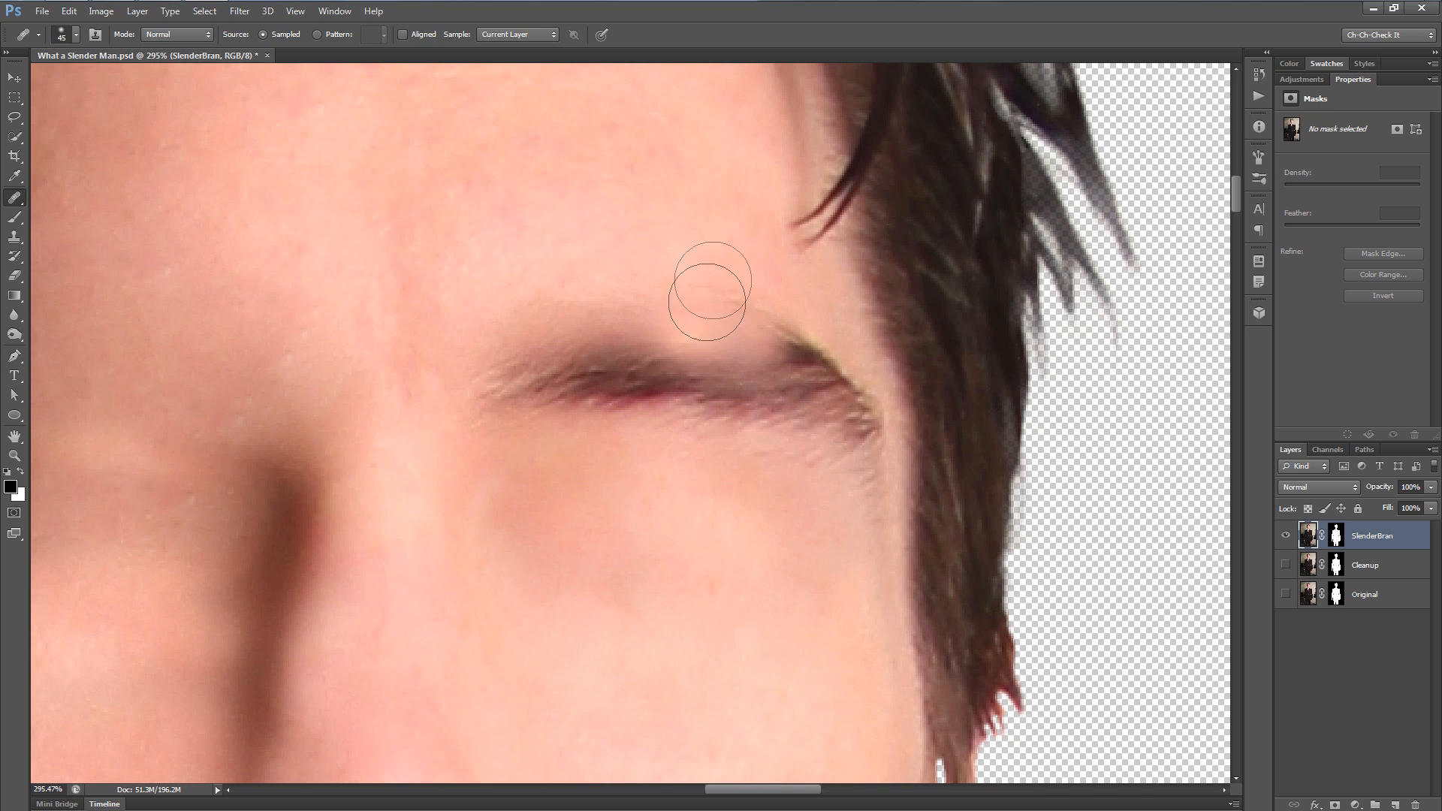
- Reduce the Healing Brush to 15 px and heal the outer tail of the lit-side eyebrow
key(bracketleft)
key(bracketleft)
scroll(706, 228, up, 1)
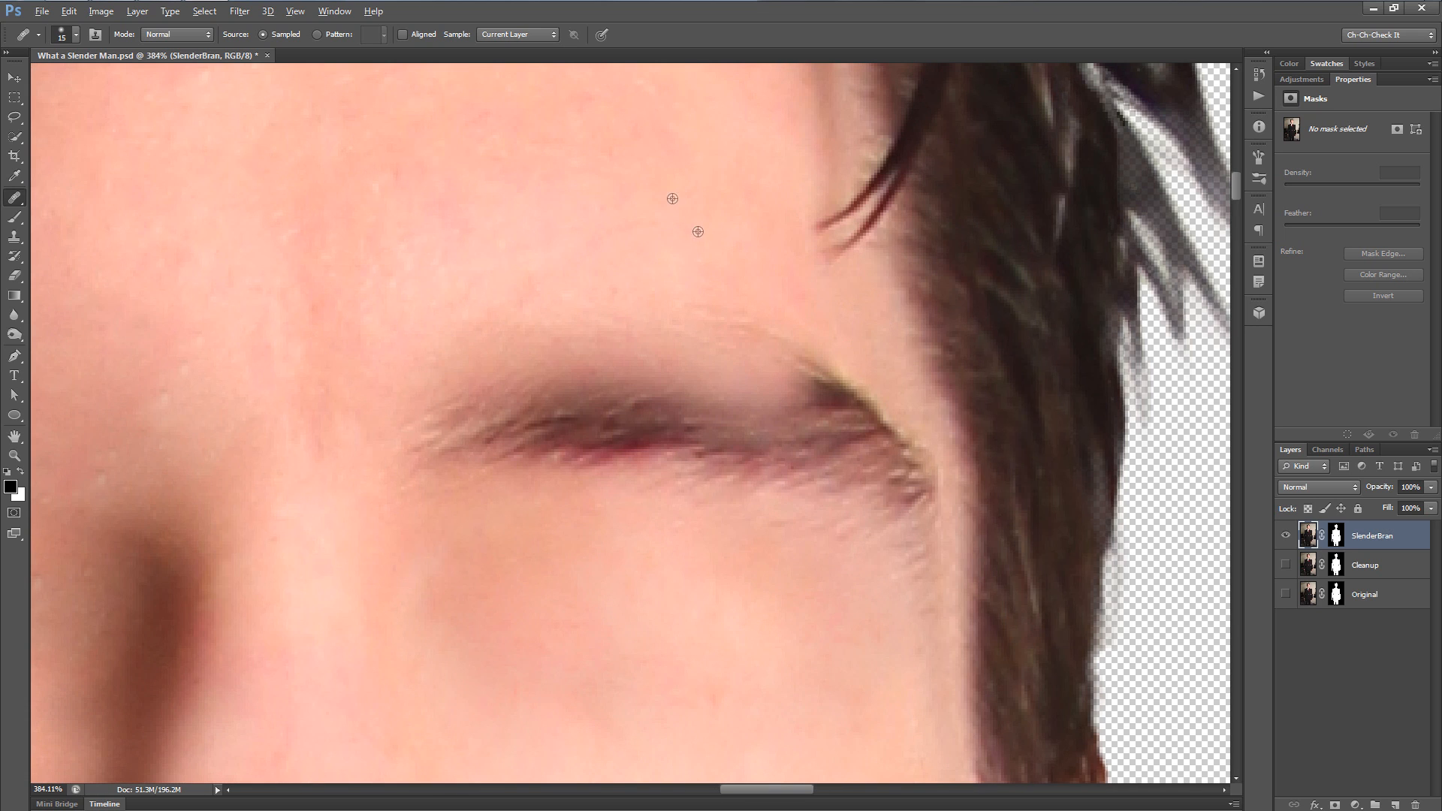
drag(833, 389, 763, 344)
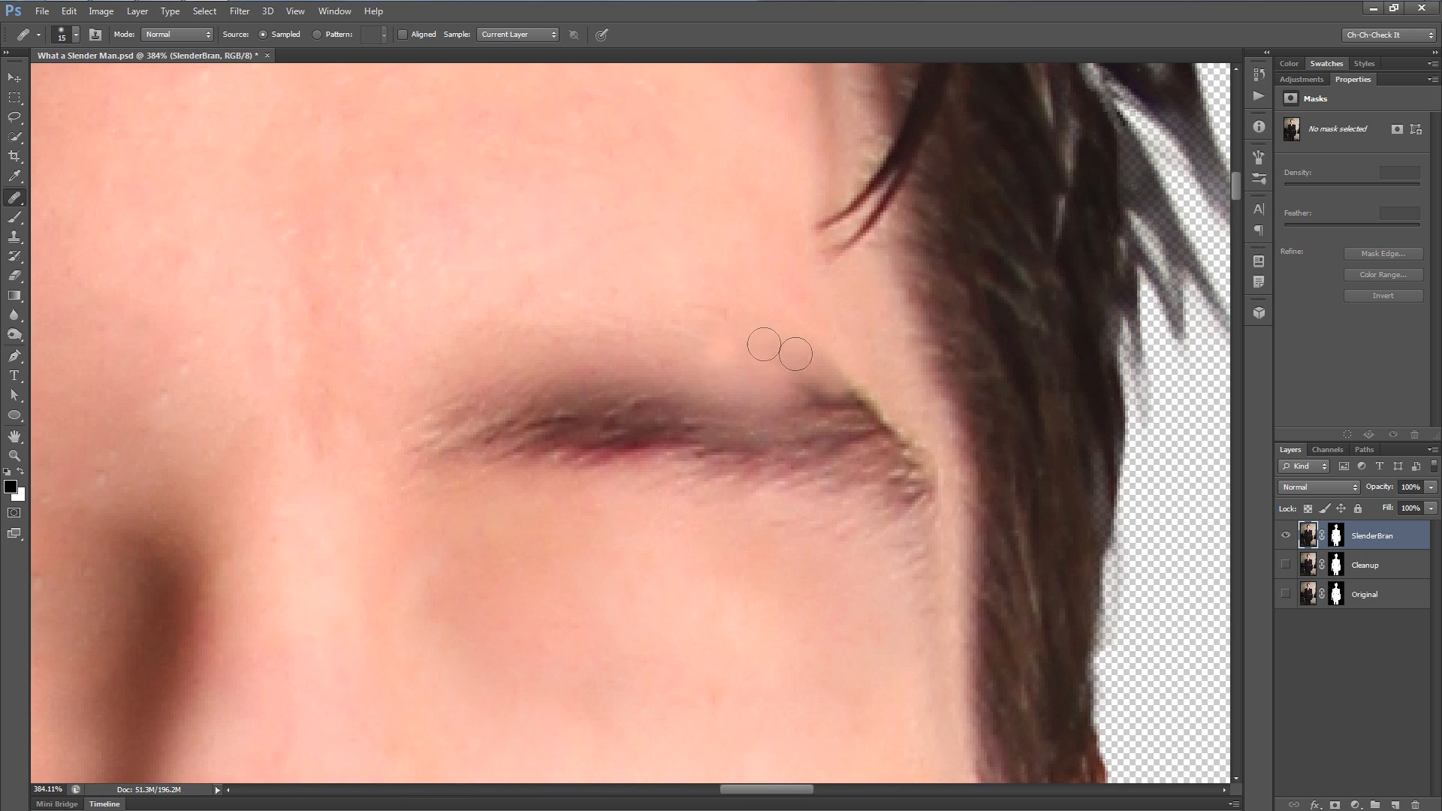
drag(896, 429, 909, 436)
drag(928, 497, 724, 463)
click(984, 543)
click(647, 392)
- Sample clean forehead skin, enlarge the Healing Brush to 50 px and heal away the rest of the lit-side eyebrow
alt+click(251, 175)
scroll(280, 241, down, 3)
key(bracketright)
key(bracketright)
key(bracketright)
key(bracketright)
key(bracketright)
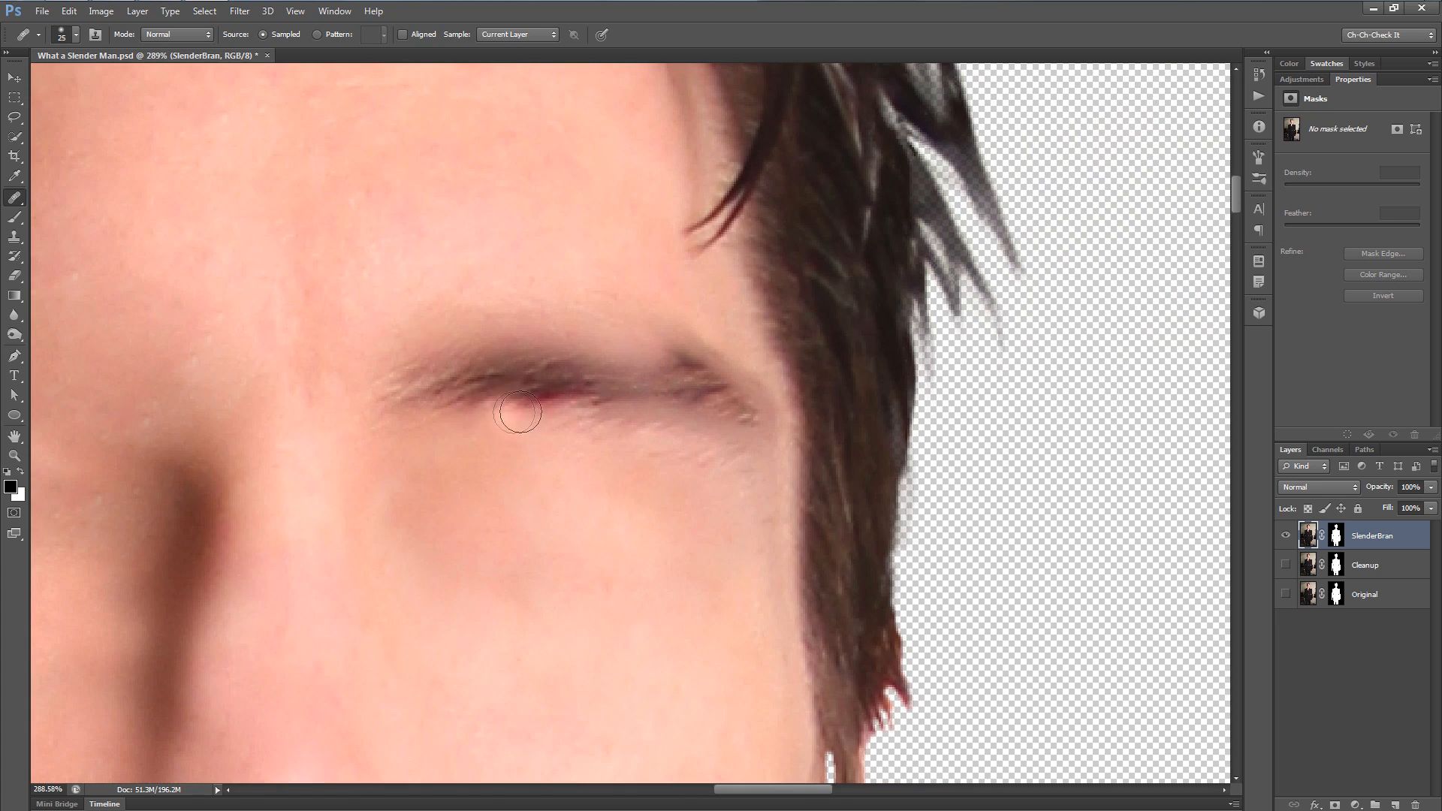
click(425, 383)
key(bracketright)
drag(431, 362, 577, 379)
mouse_move(526, 375)
mouse_down()
mouse_move(576, 368)
mouse_move(706, 403)
mouse_move(692, 393)
mouse_move(725, 425)
mouse_up()
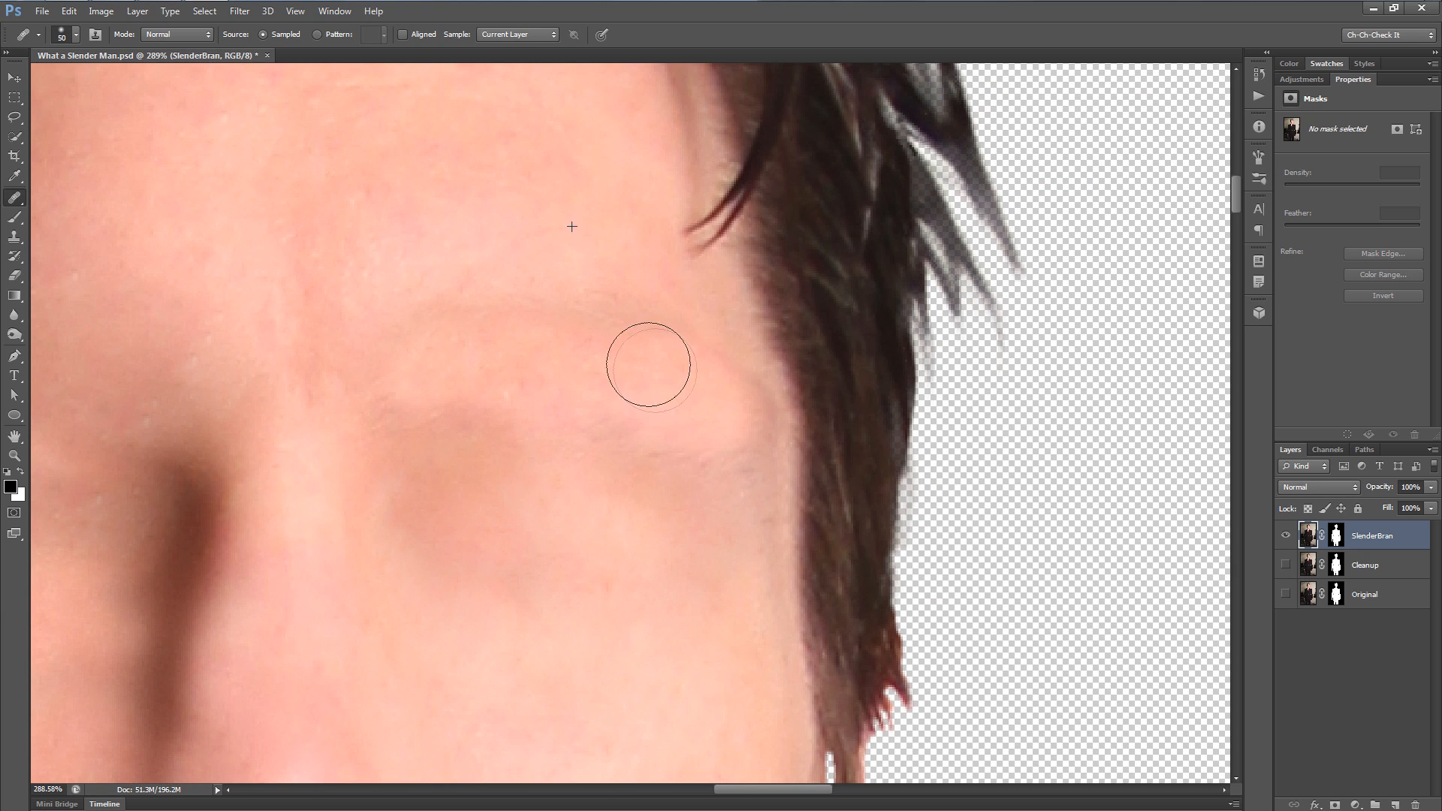
- Heal the skin beside the hairline at the outer end of the lit-side brow, undoing the last stroke
scroll(542, 433, down, 3)
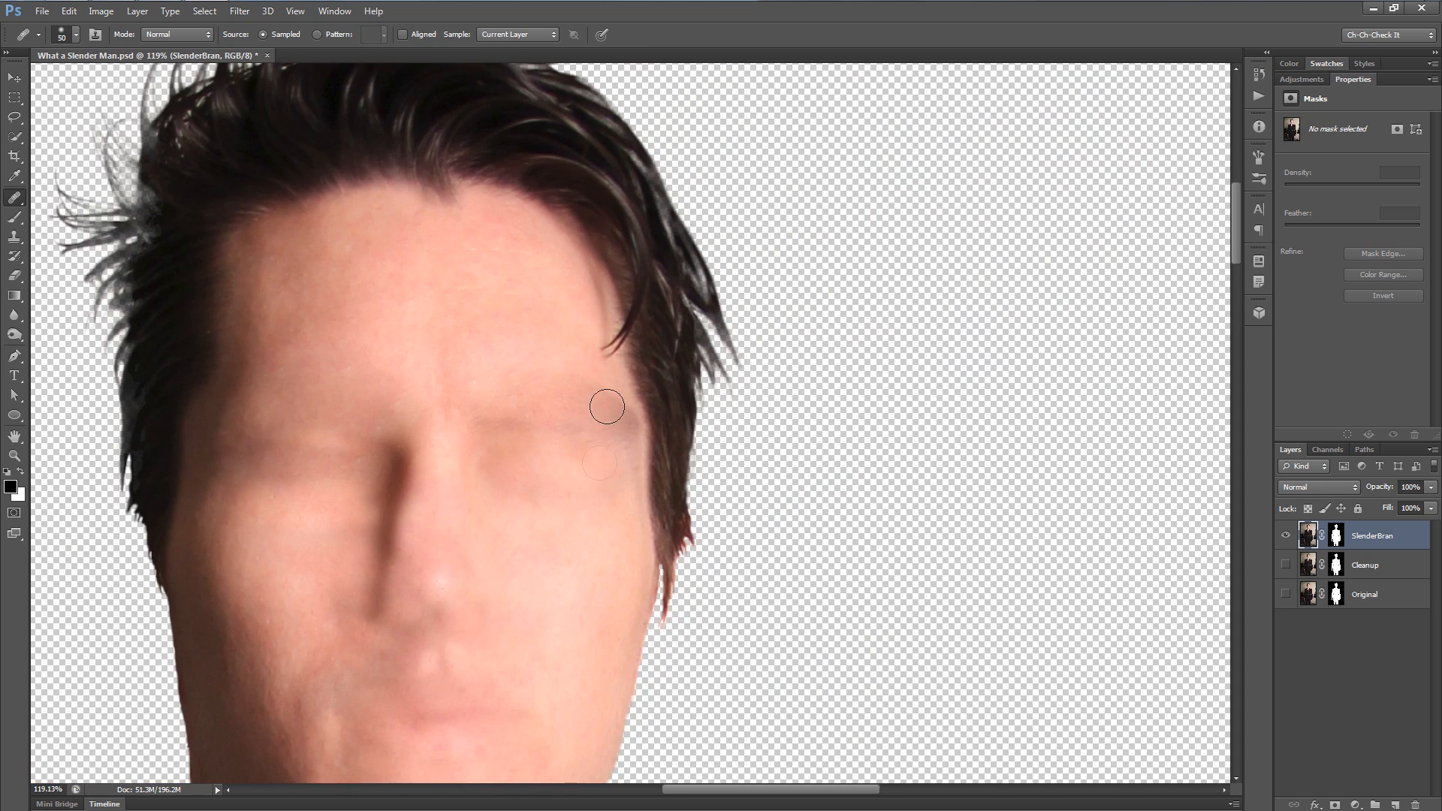
scroll(607, 407, up, 2)
drag(626, 500, 690, 413)
scroll(741, 315, up, 2)
click(733, 305)
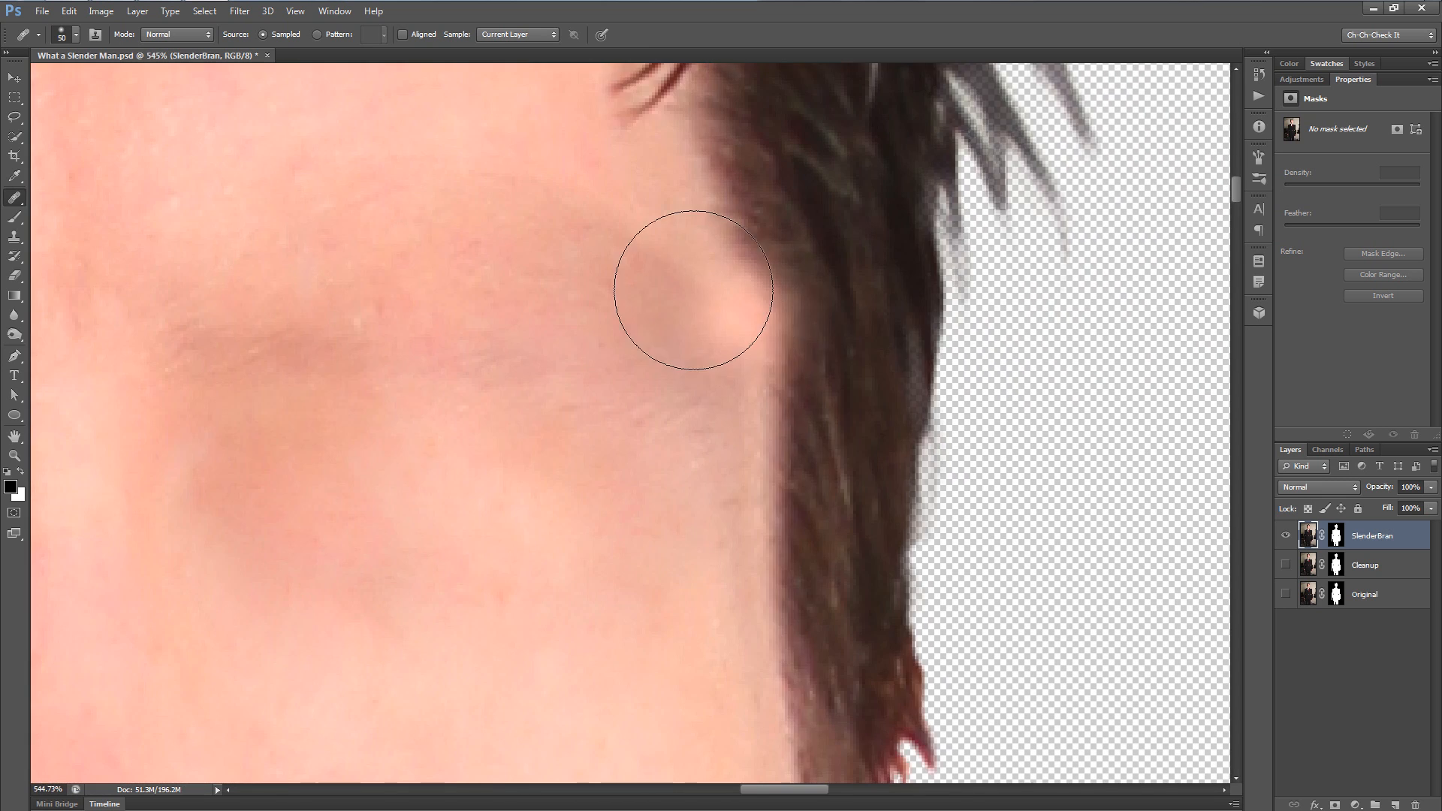
scroll(724, 341, down, 1)
click(740, 340)
scroll(724, 341, down, 1)
click(692, 355)
click(808, 488)
key(ctrl+z)
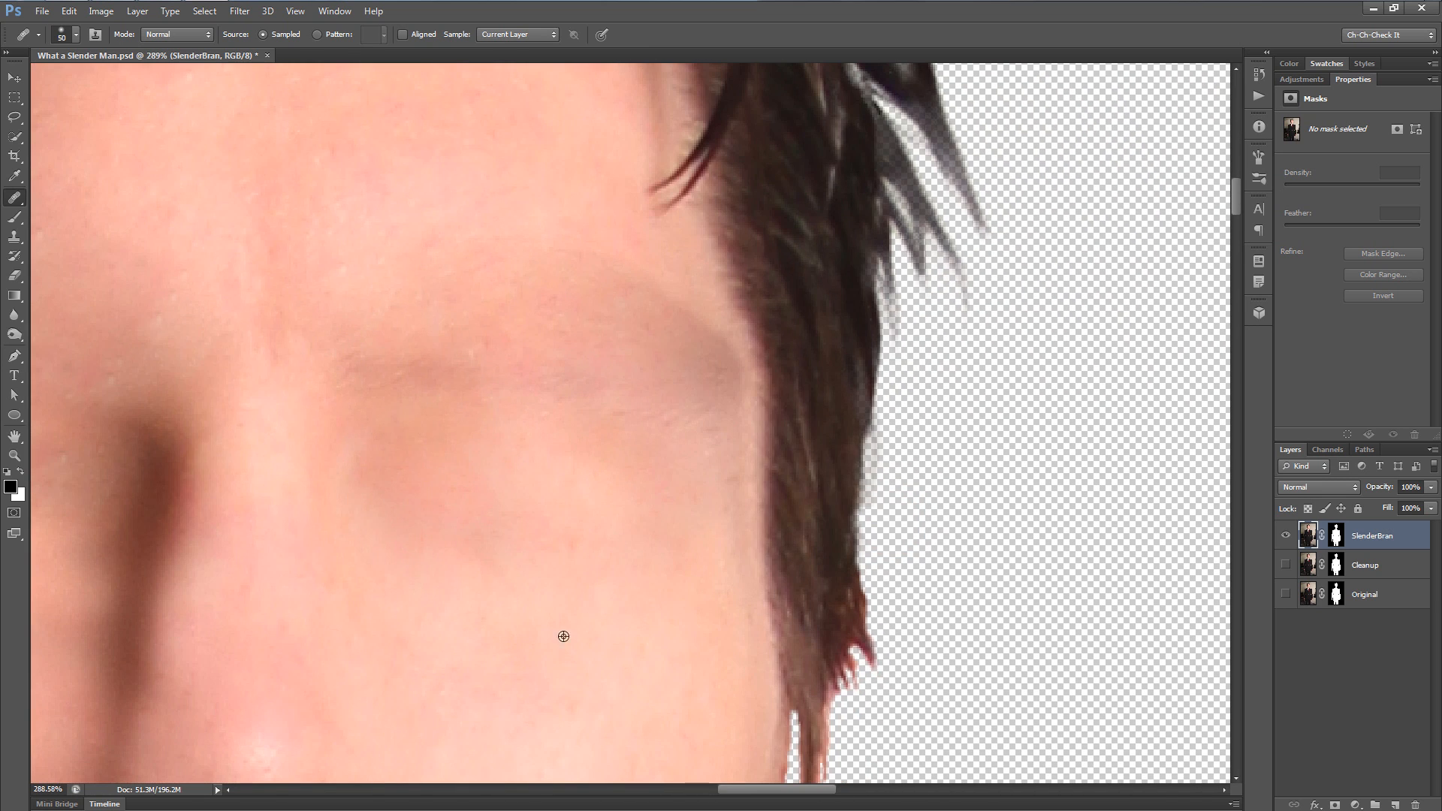
- Try to heal the dark patch at the lit-side temple with sampled cheek skin, and undo the strokes
click(667, 380)
mouse_move(647, 405)
mouse_down()
mouse_move(658, 353)
mouse_move(674, 345)
mouse_move(702, 390)
mouse_up()
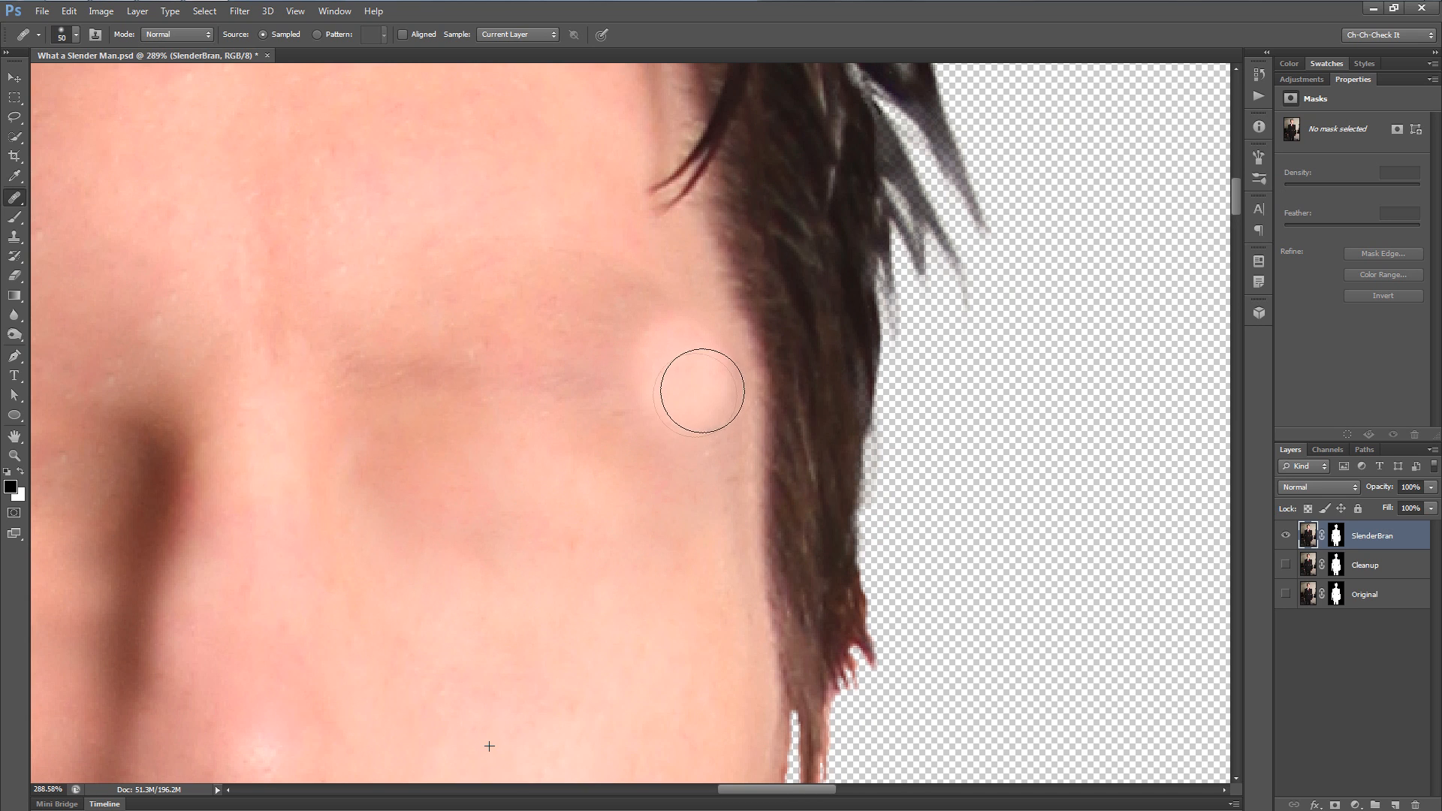
key(ctrl+z)
key(ctrl+alt+z)
scroll(601, 467, down, 2)
scroll(656, 519, up, 2)
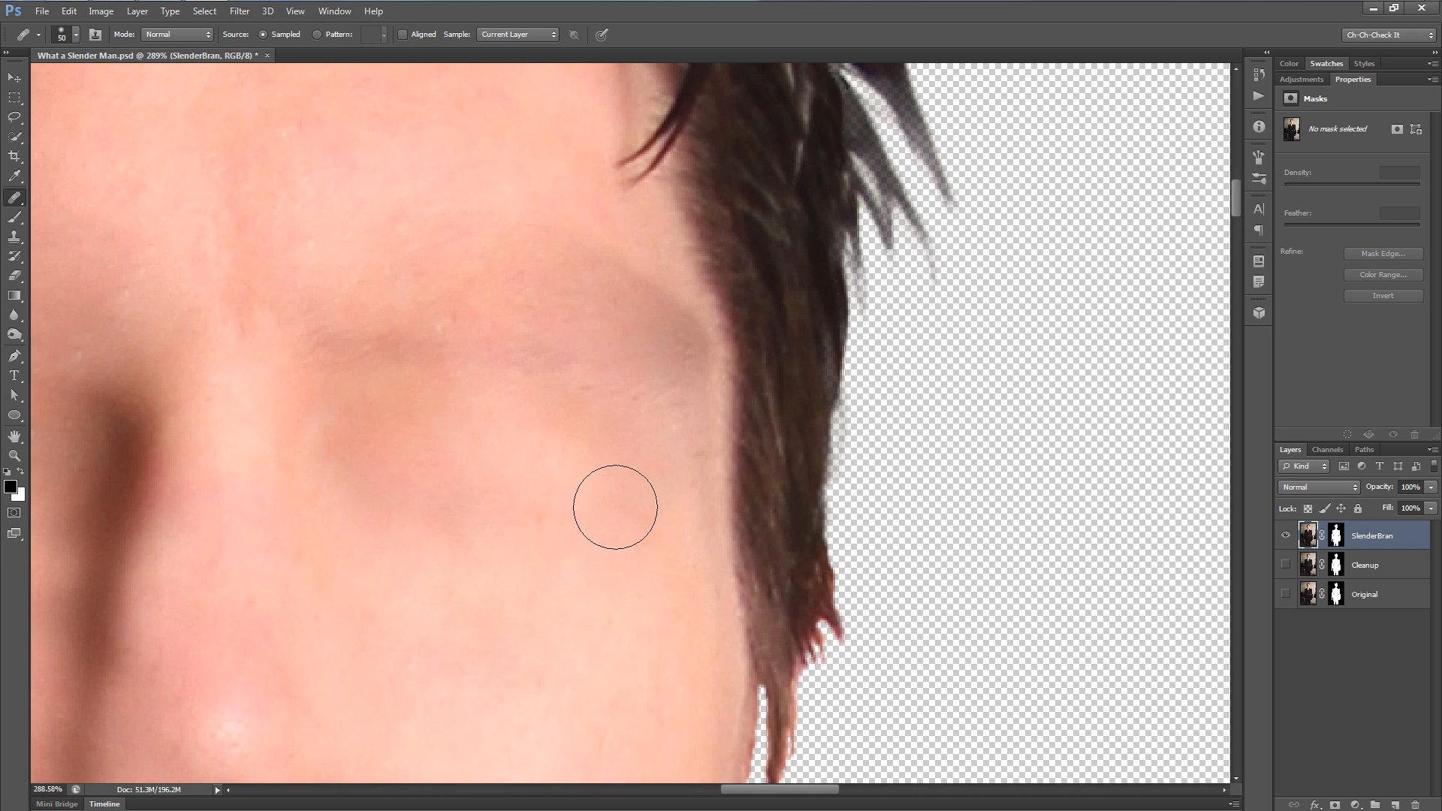
- Switch to the Clone Stamp tool and set its opacity to 50% and flow to 100%
click(18, 255)
click(18, 255)
click(16, 237)
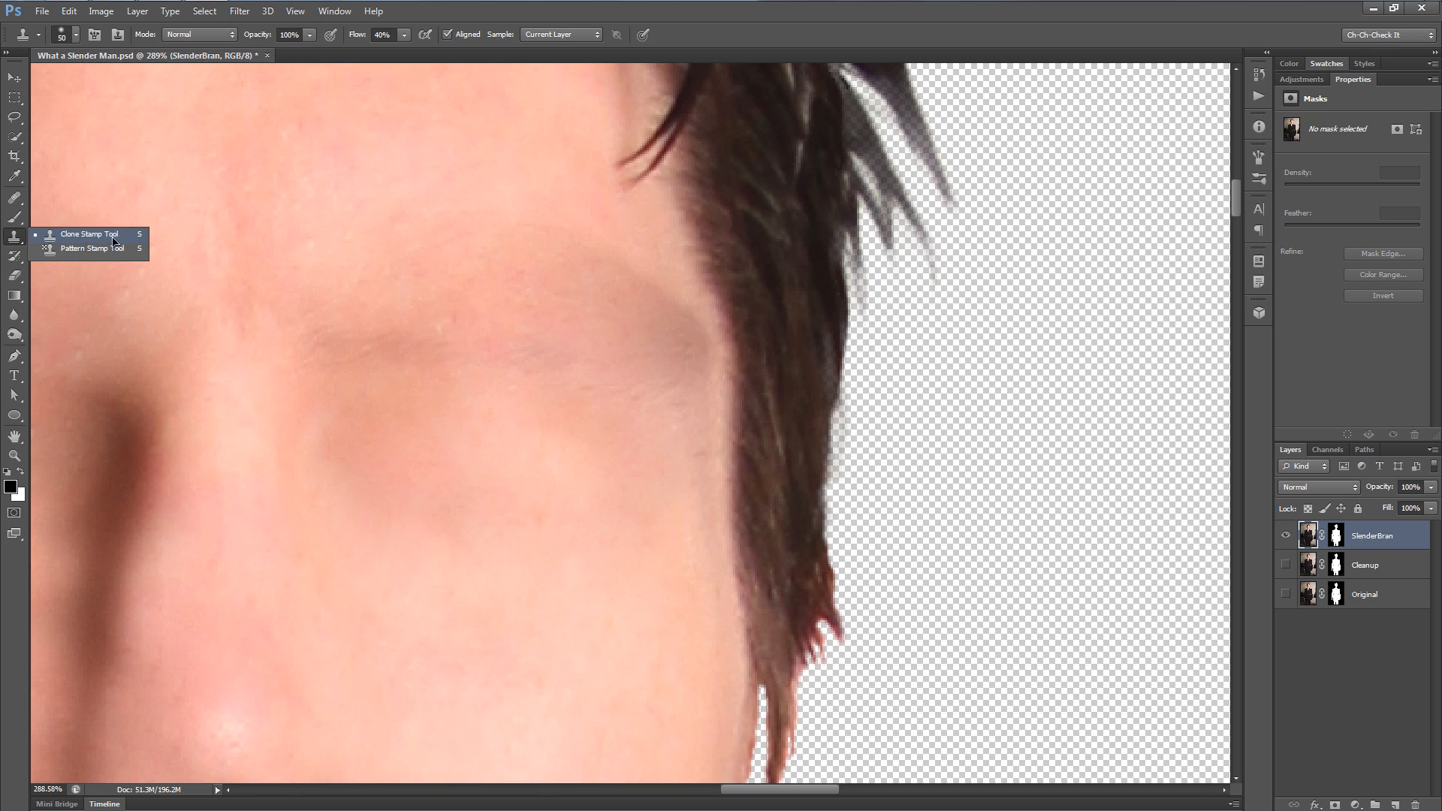
click(93, 236)
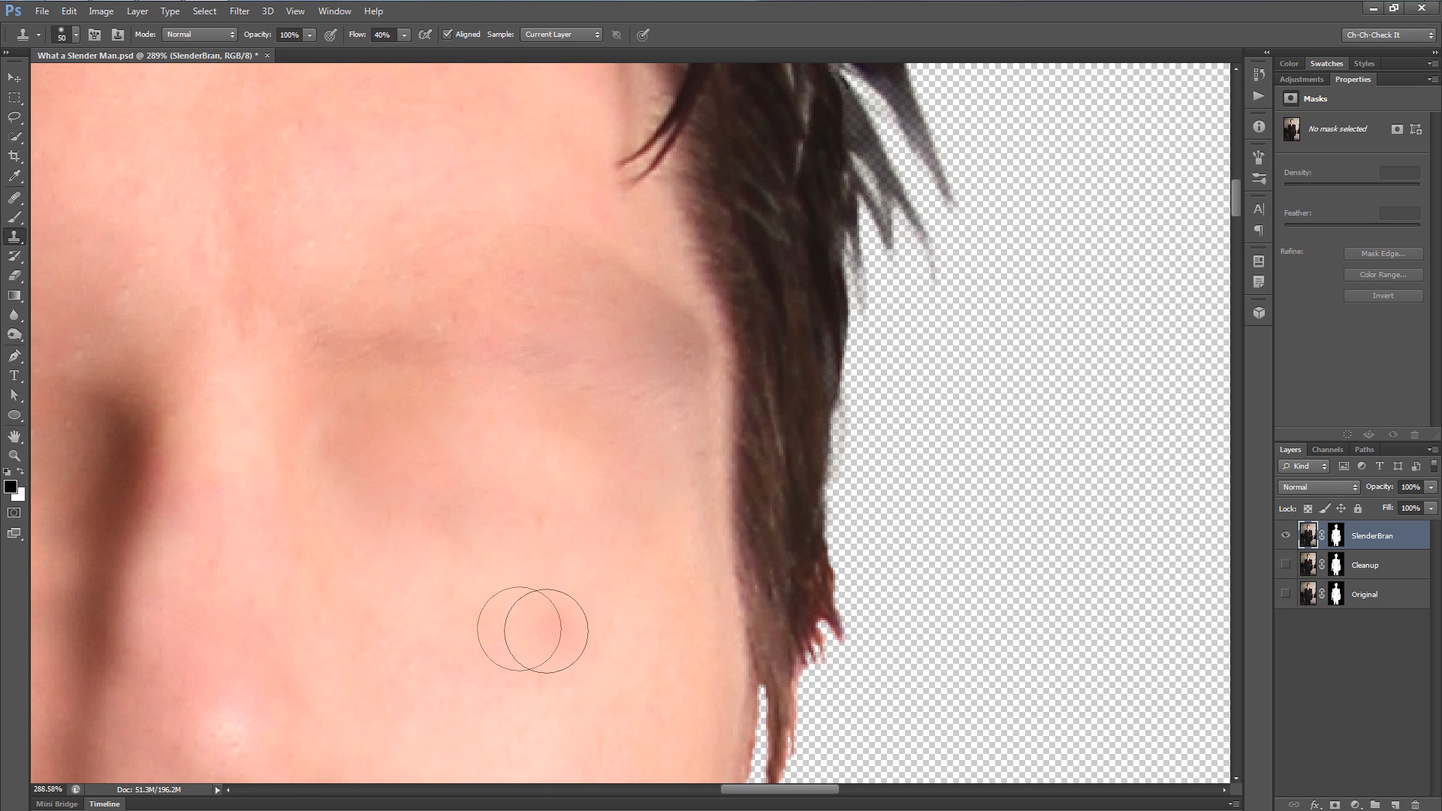
scroll(565, 631, down, 2)
scroll(542, 601, up, 3)
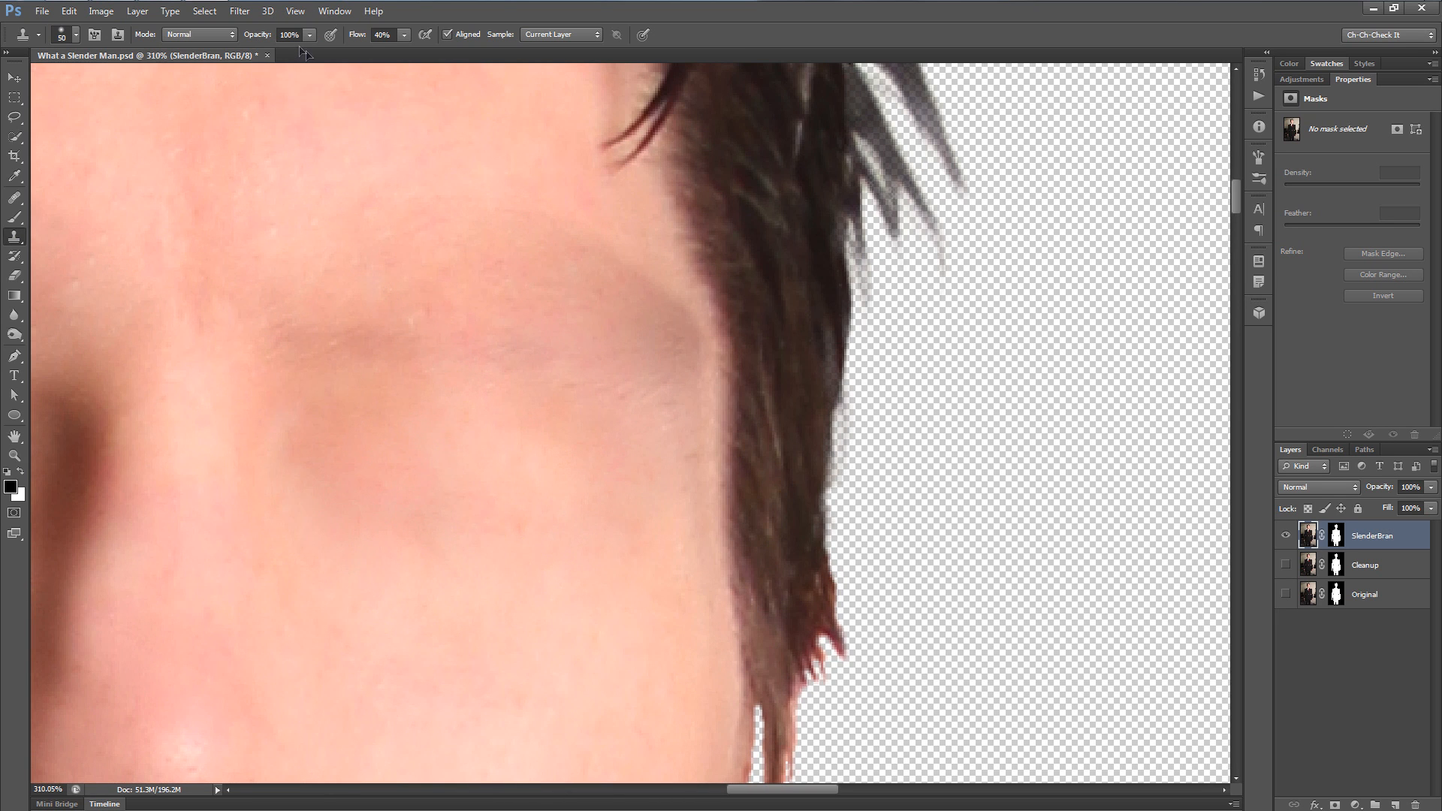
drag(362, 41, 405, 41)
text(20)
- Sample cheek skin and clone it over the dark patch at the outer end of the lit-side brow, undoing a misplaced stroke
alt+click(409, 630)
mouse_move(670, 337)
mouse_down()
mouse_move(638, 357)
mouse_move(647, 348)
mouse_move(550, 325)
mouse_move(562, 454)
mouse_up()
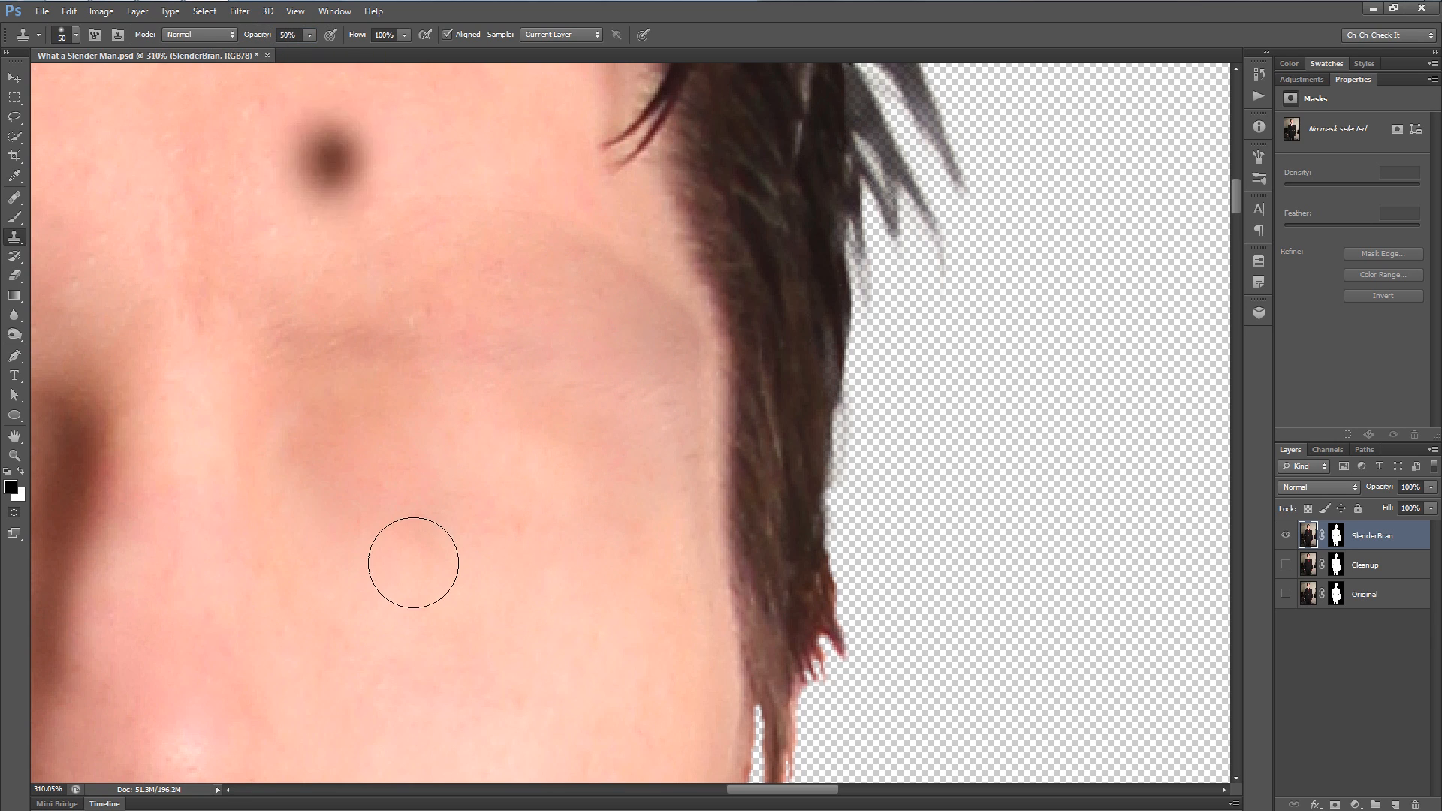
alt+click(481, 715)
click(648, 350)
key(ctrl+z)
mouse_move(647, 354)
mouse_down()
mouse_move(644, 371)
mouse_move(615, 296)
mouse_move(599, 331)
mouse_move(660, 408)
mouse_move(657, 495)
mouse_move(660, 335)
mouse_move(568, 251)
mouse_move(568, 389)
mouse_up()
- Resample nearby skin and clone it over the remaining shading across the middle of the lit-side brow
alt+scroll(631, 534, down, 4)
alt+click(631, 534)
click(544, 603)
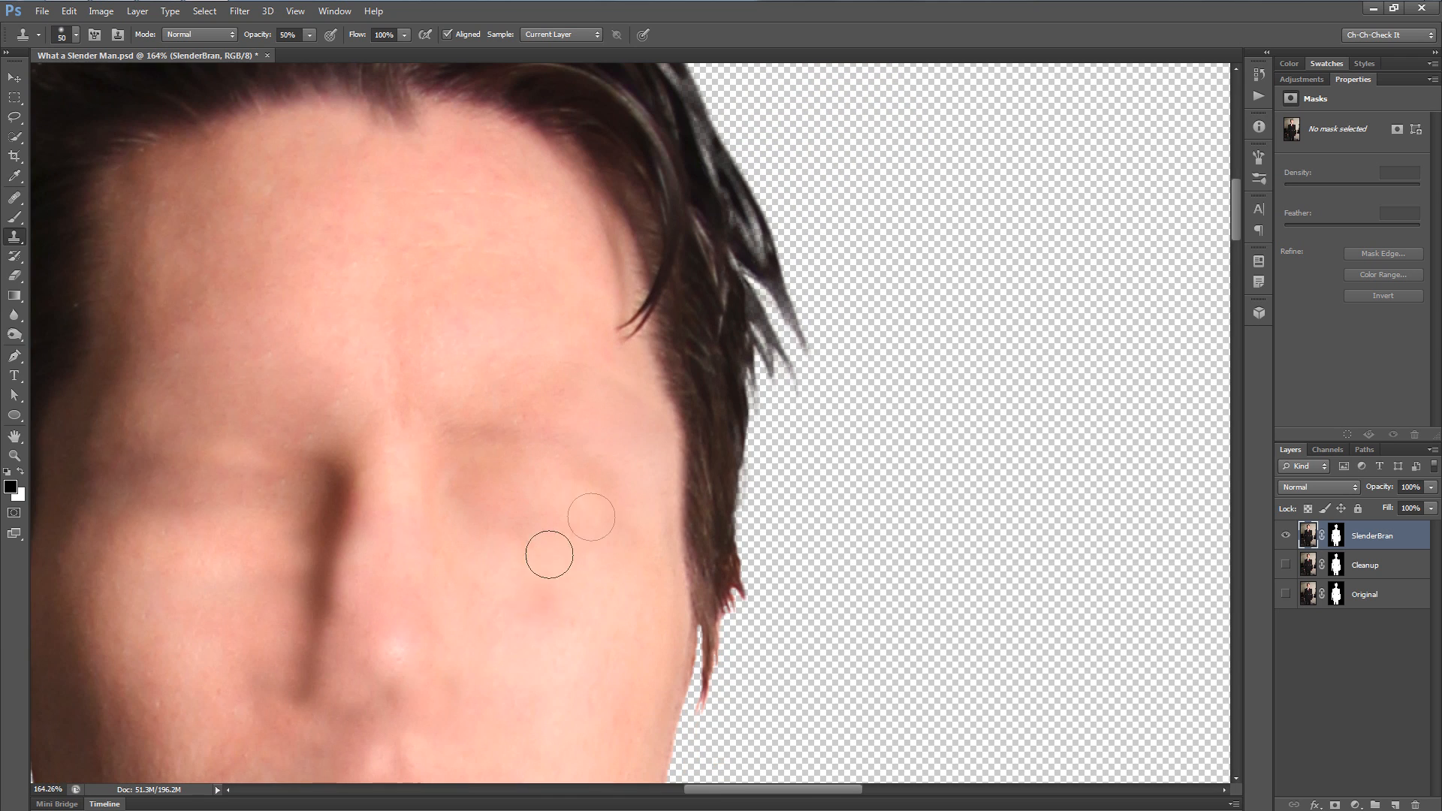
alt+scroll(645, 502, up, 3)
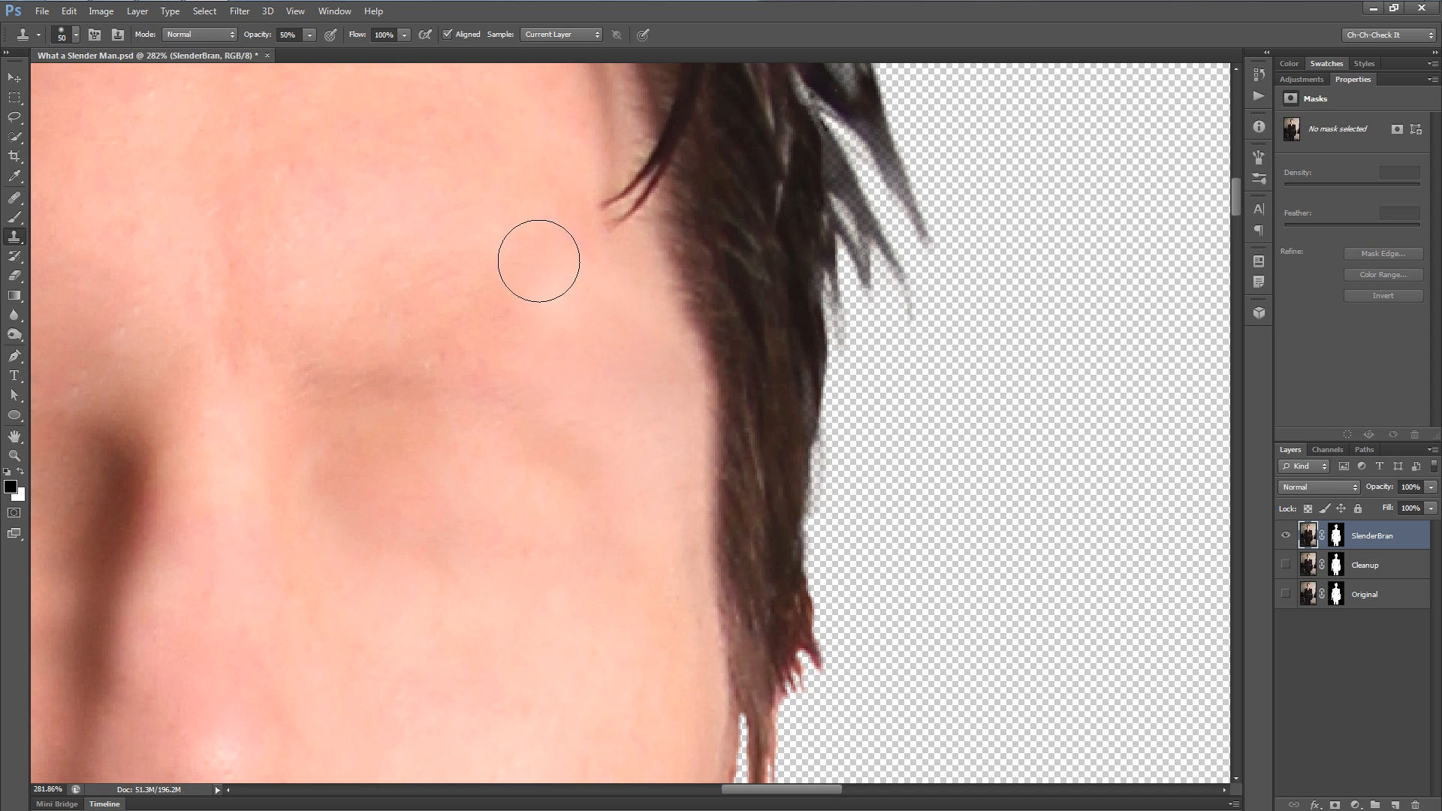
drag(532, 264, 470, 249)
drag(534, 423, 483, 392)
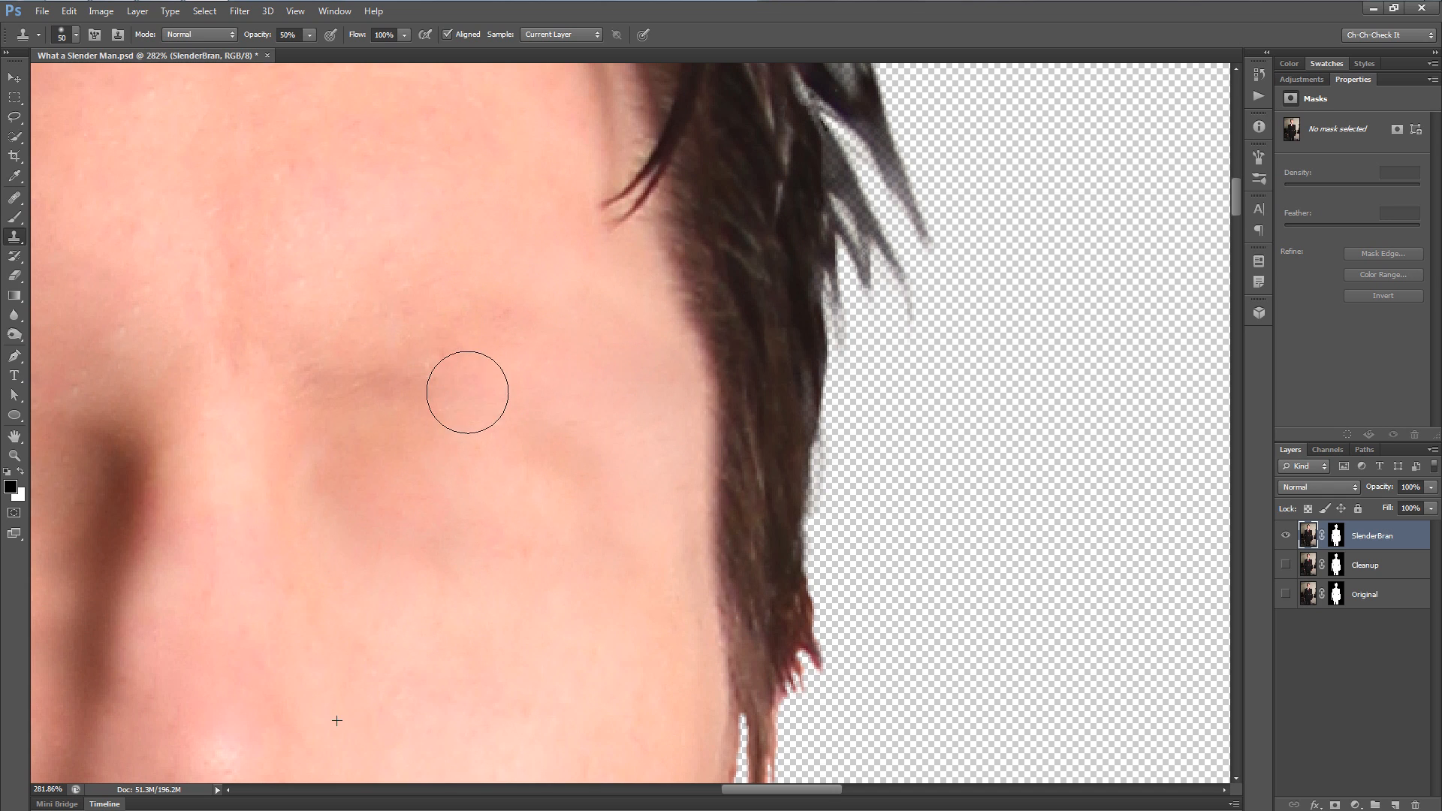
- Switch back to the Healing Brush and touch up the skin below the nose and around the shadow-side mouth corner
click(13, 196)
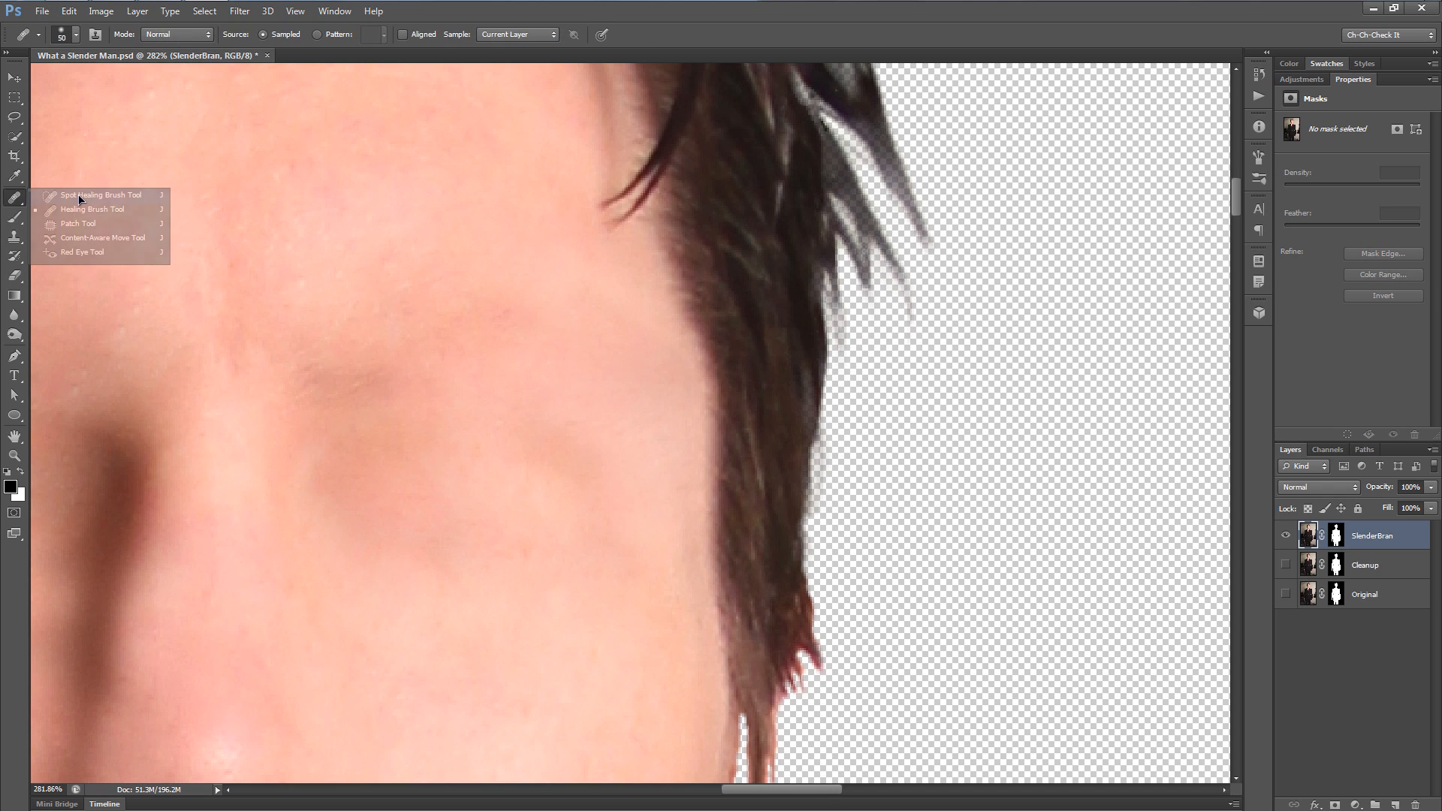
click(91, 210)
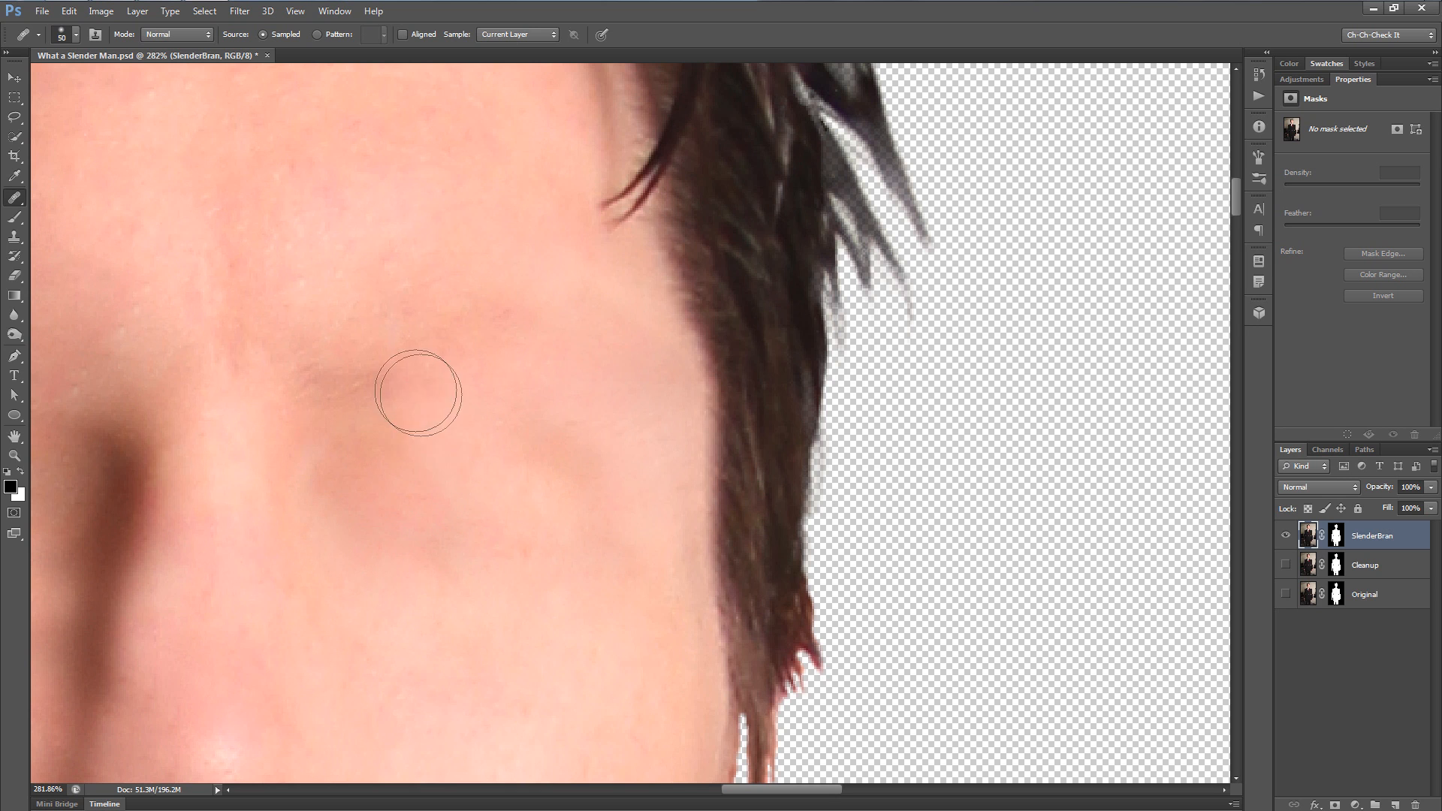
scroll(515, 460, down, 3)
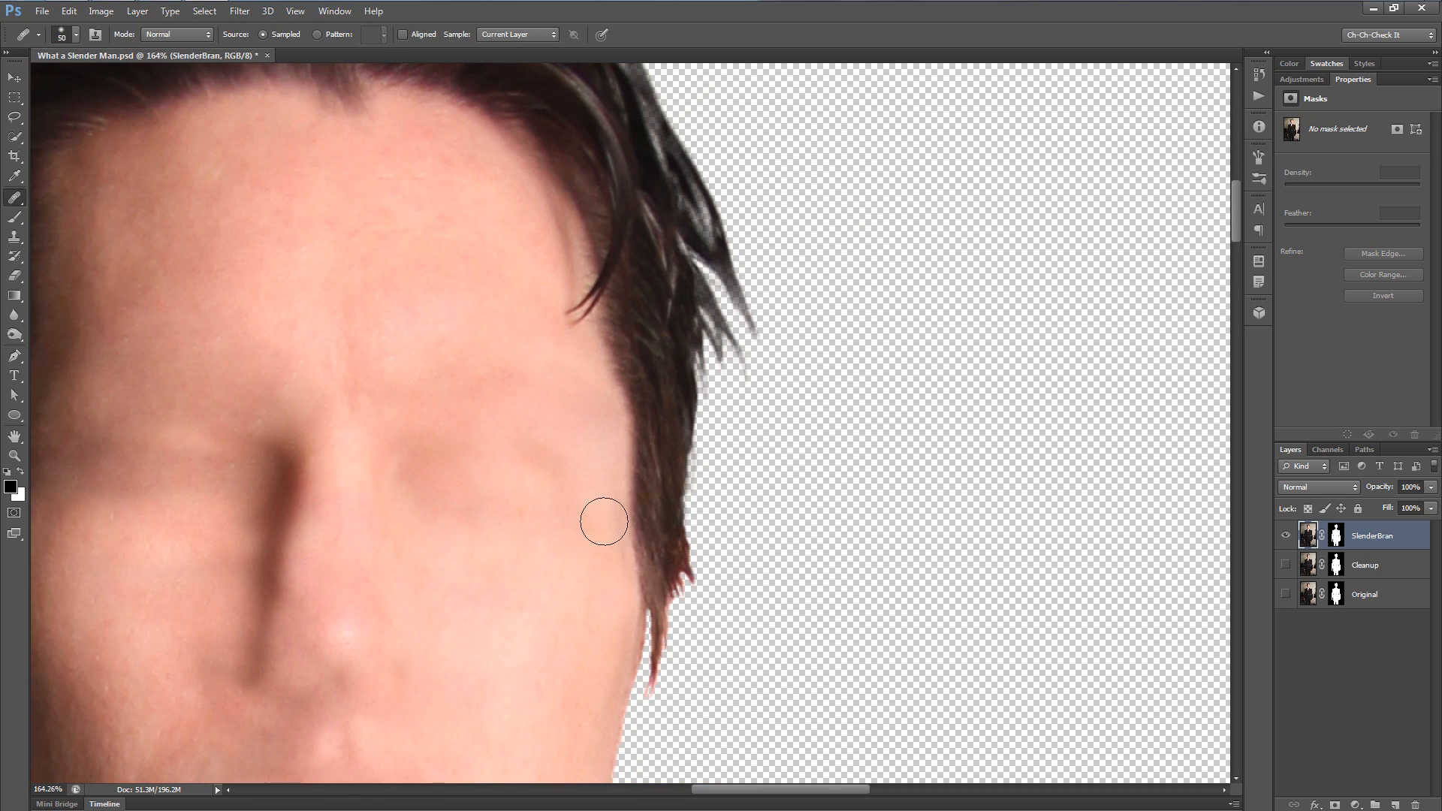
scroll(578, 496, down, 1)
scroll(413, 443, down, 1)
scroll(421, 540, down, 1)
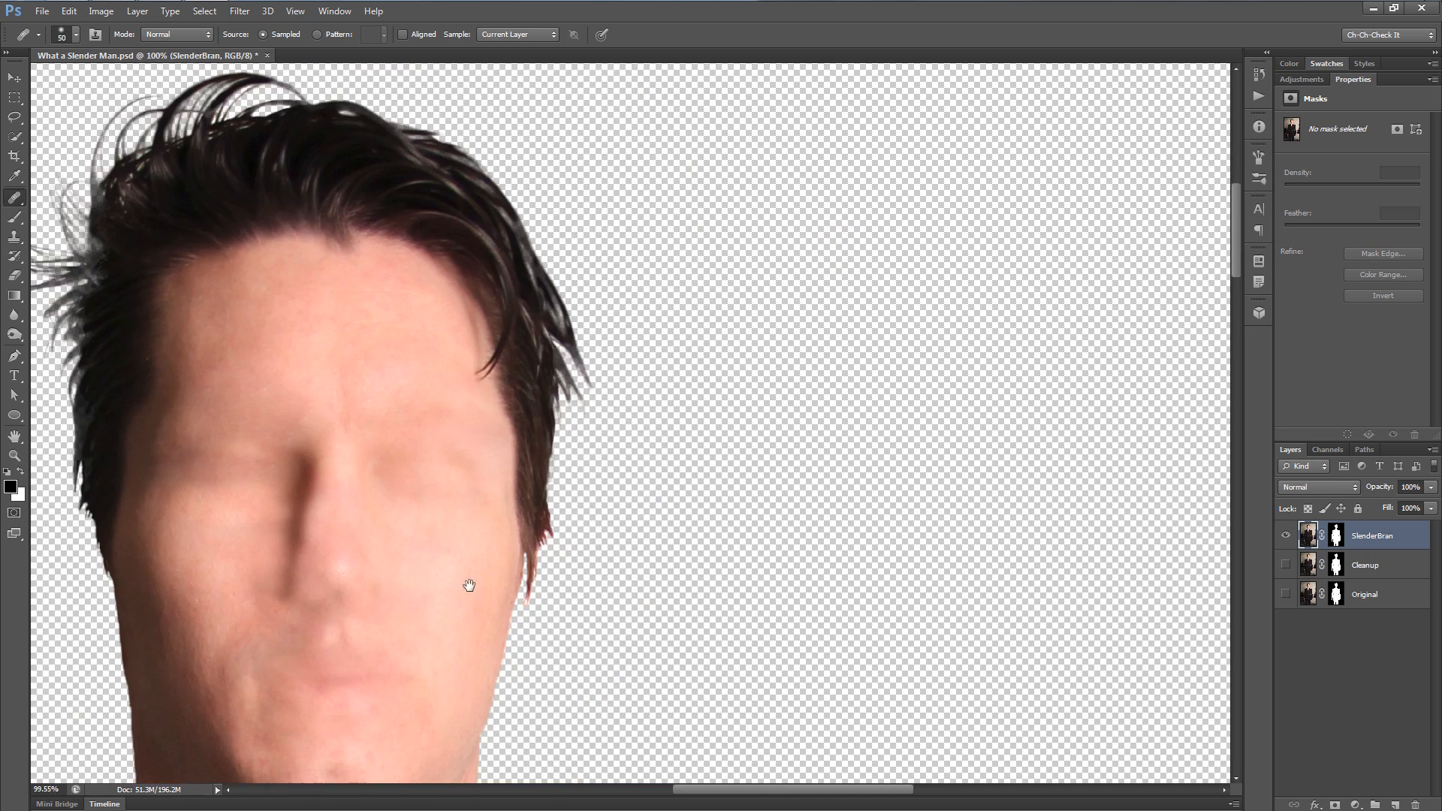
drag(470, 586, 654, 515)
scroll(643, 530, down, 2)
scroll(569, 477, up, 2)
click(571, 480)
scroll(602, 504, up, 2)
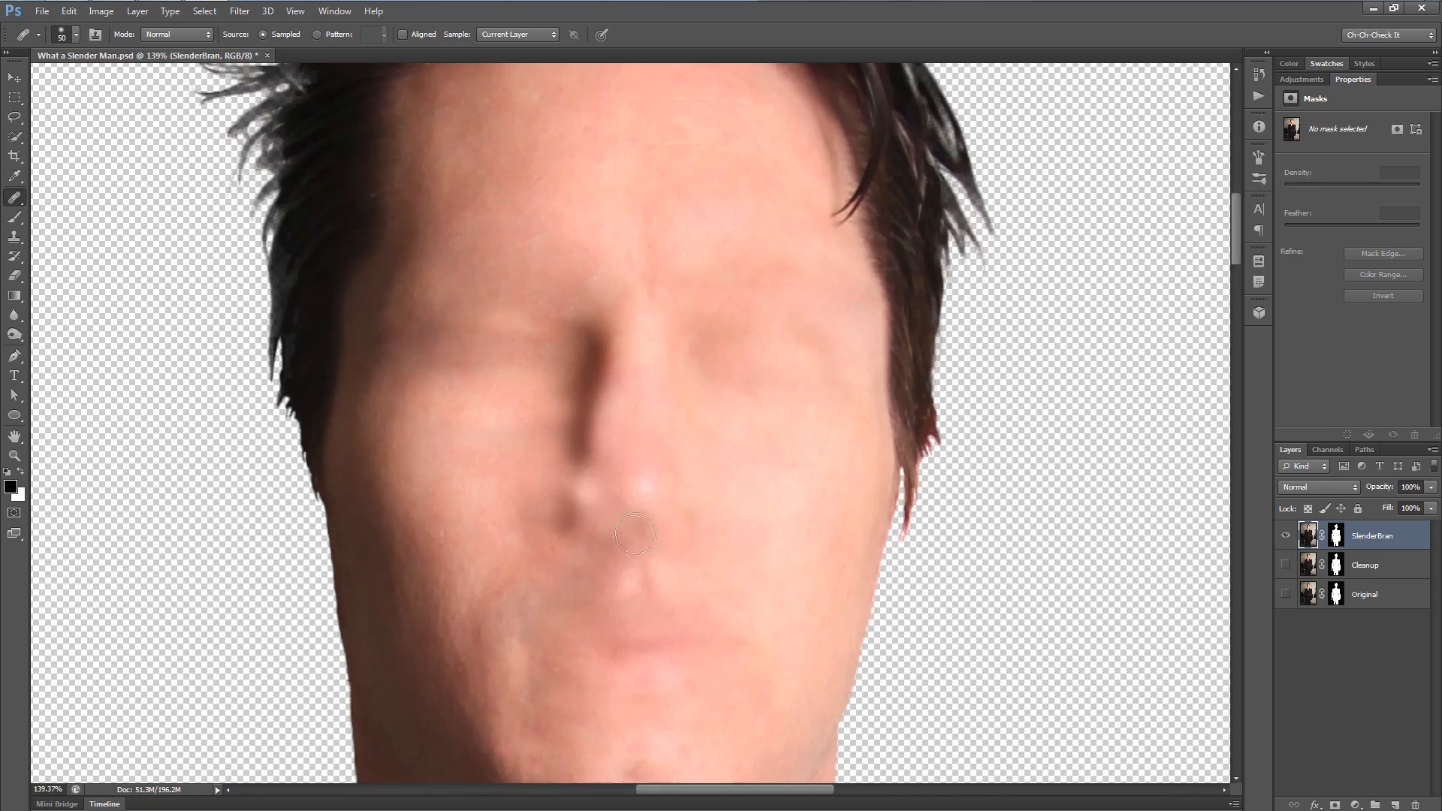
scroll(638, 532, down, 2)
drag(714, 618, 731, 510)
scroll(673, 371, up, 2)
click(616, 533)
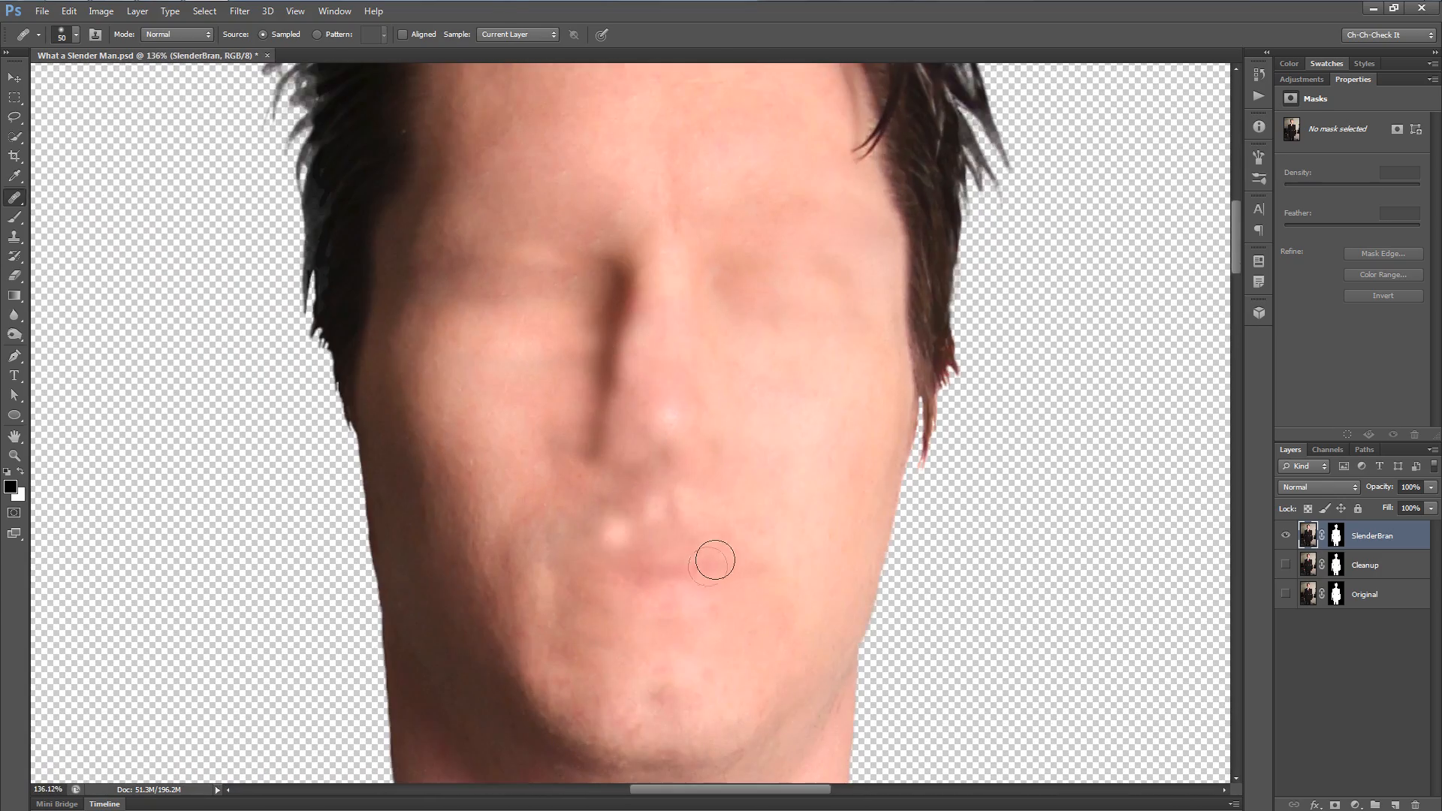
- Examine the whole figure, checking the healed face, the suit and the hands at several magnifications
scroll(714, 560, down, 2)
scroll(715, 558, down, 4)
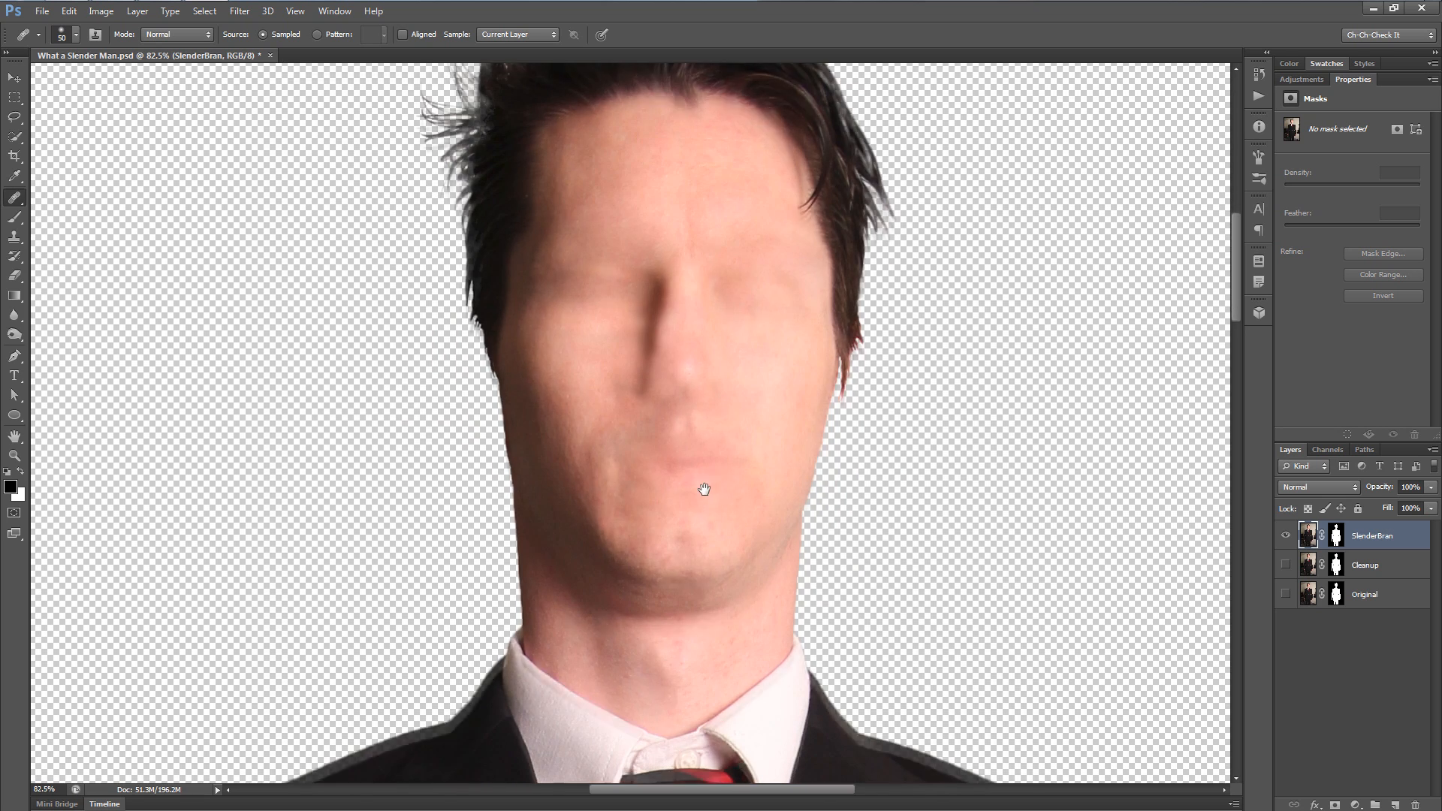
scroll(706, 526, down, 3)
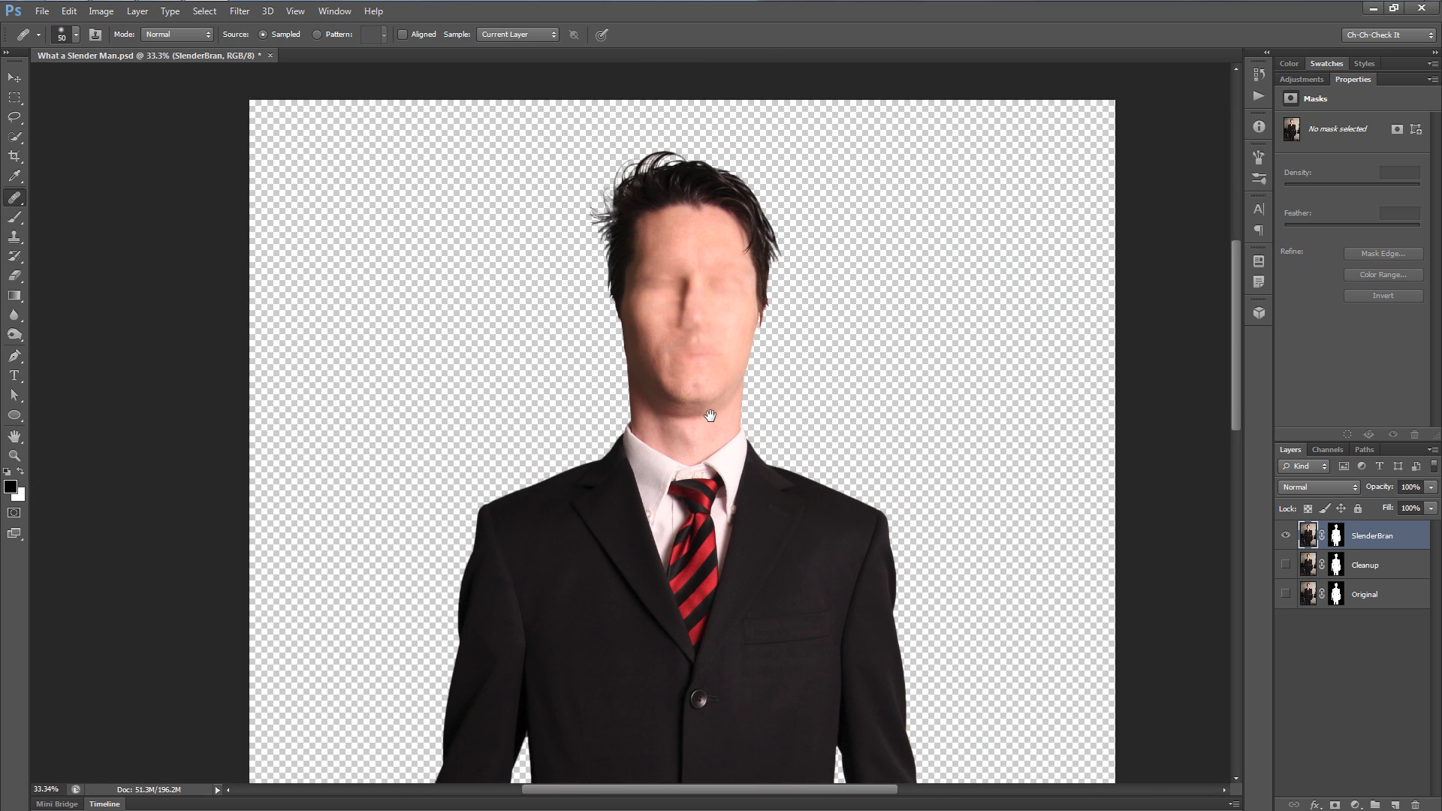
scroll(732, 455, down, 2)
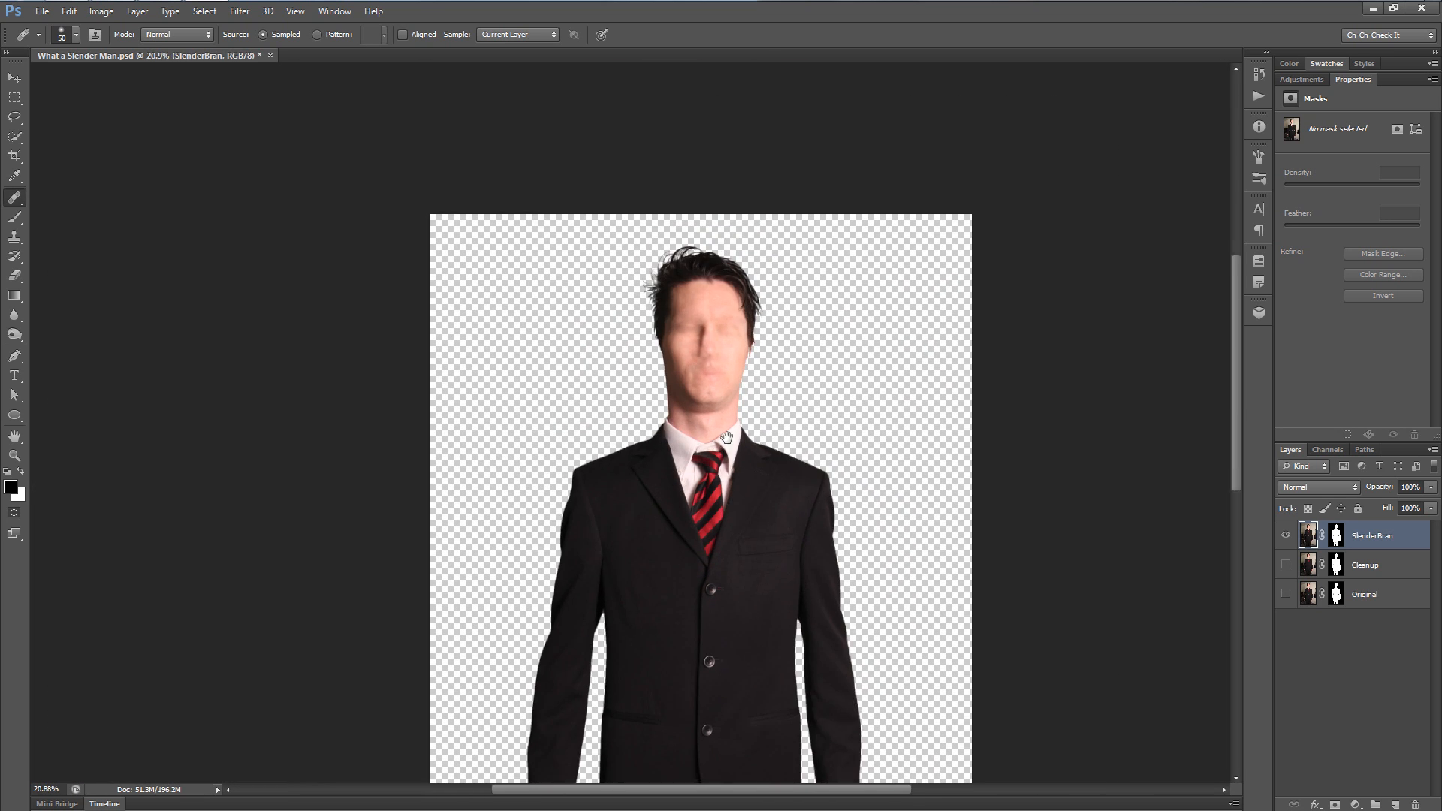
scroll(707, 350, up, 8)
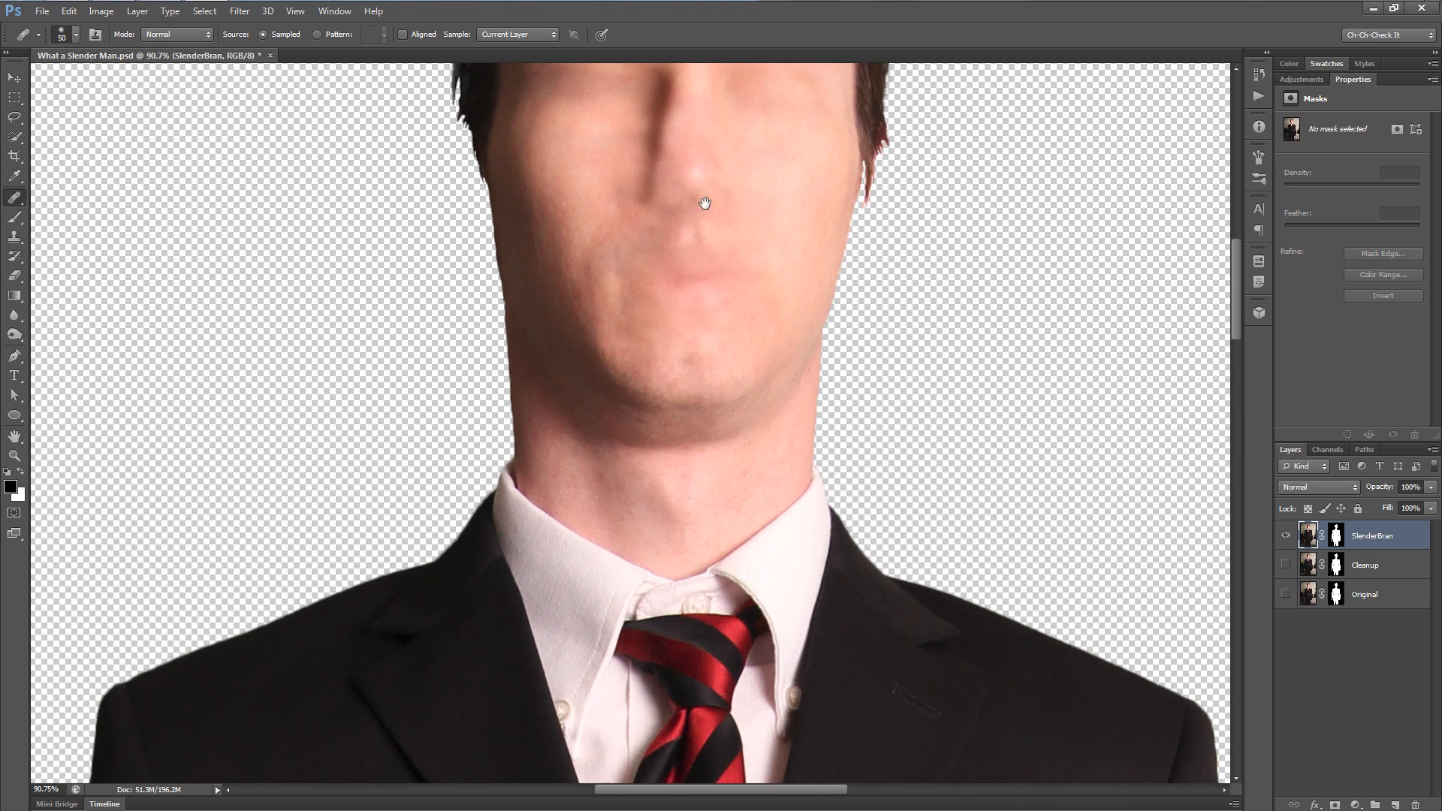
scroll(710, 251, down, 3)
drag(785, 469, 766, 241)
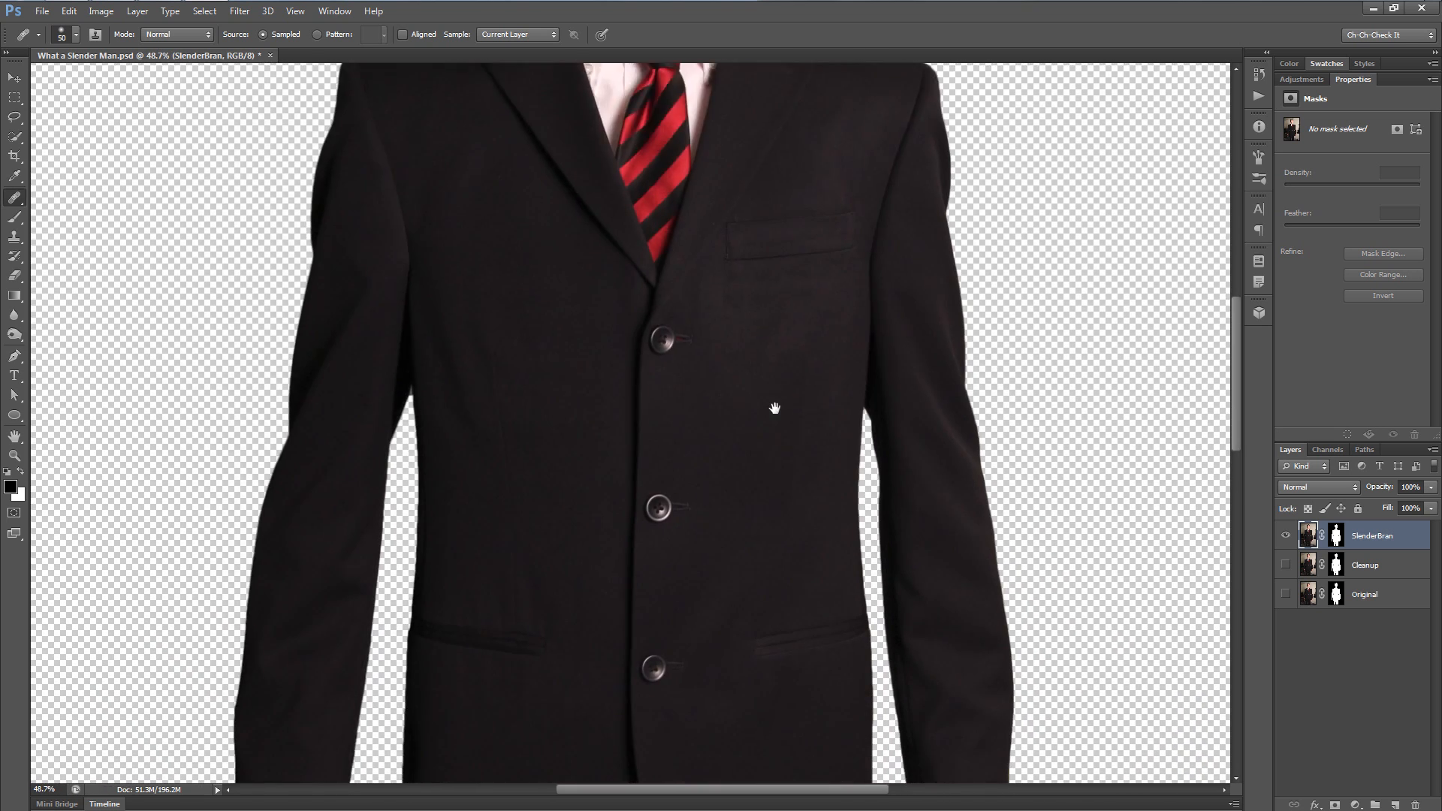
scroll(945, 571, up, 4)
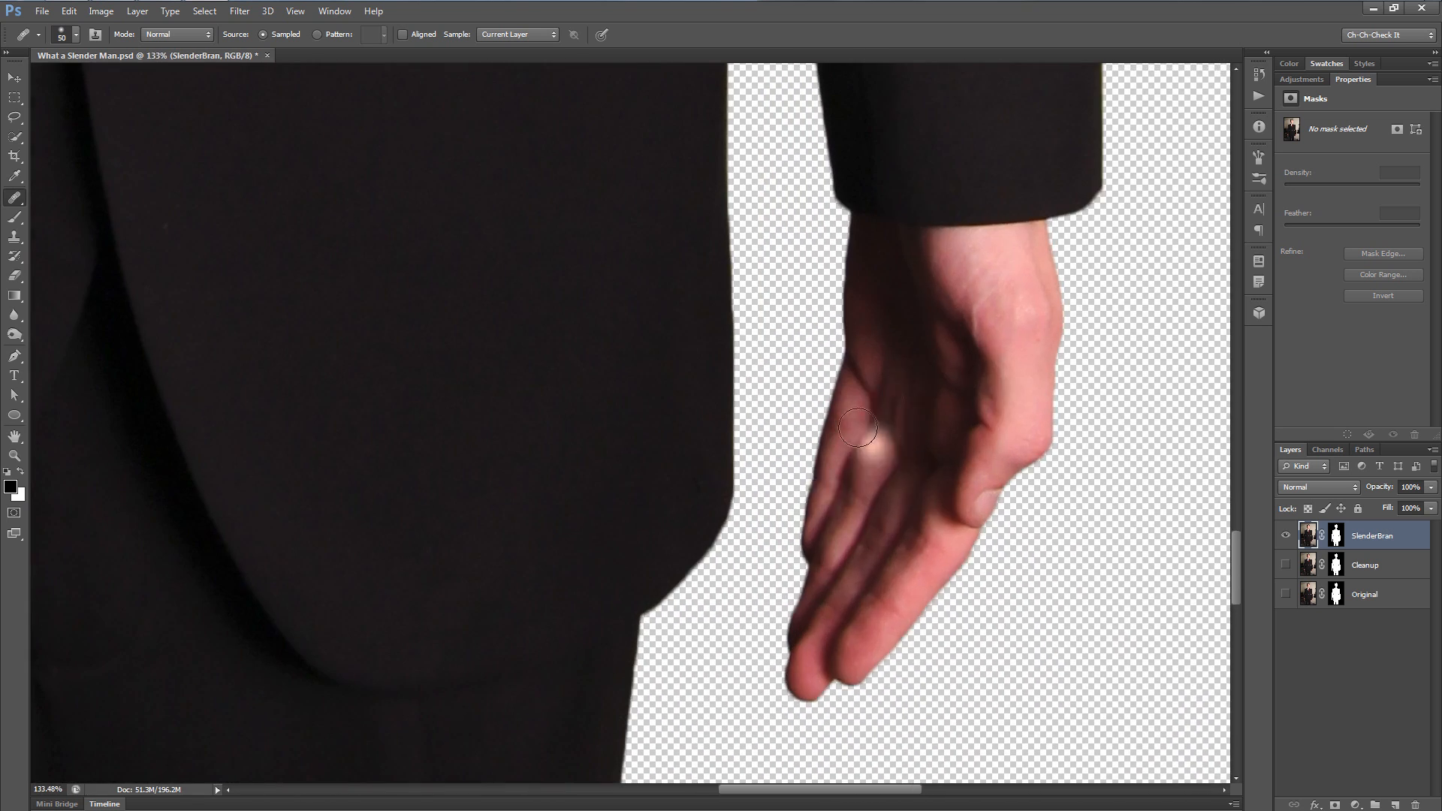
scroll(894, 509, down, 5)
scroll(609, 444, down, 3)
drag(599, 293, 600, 542)
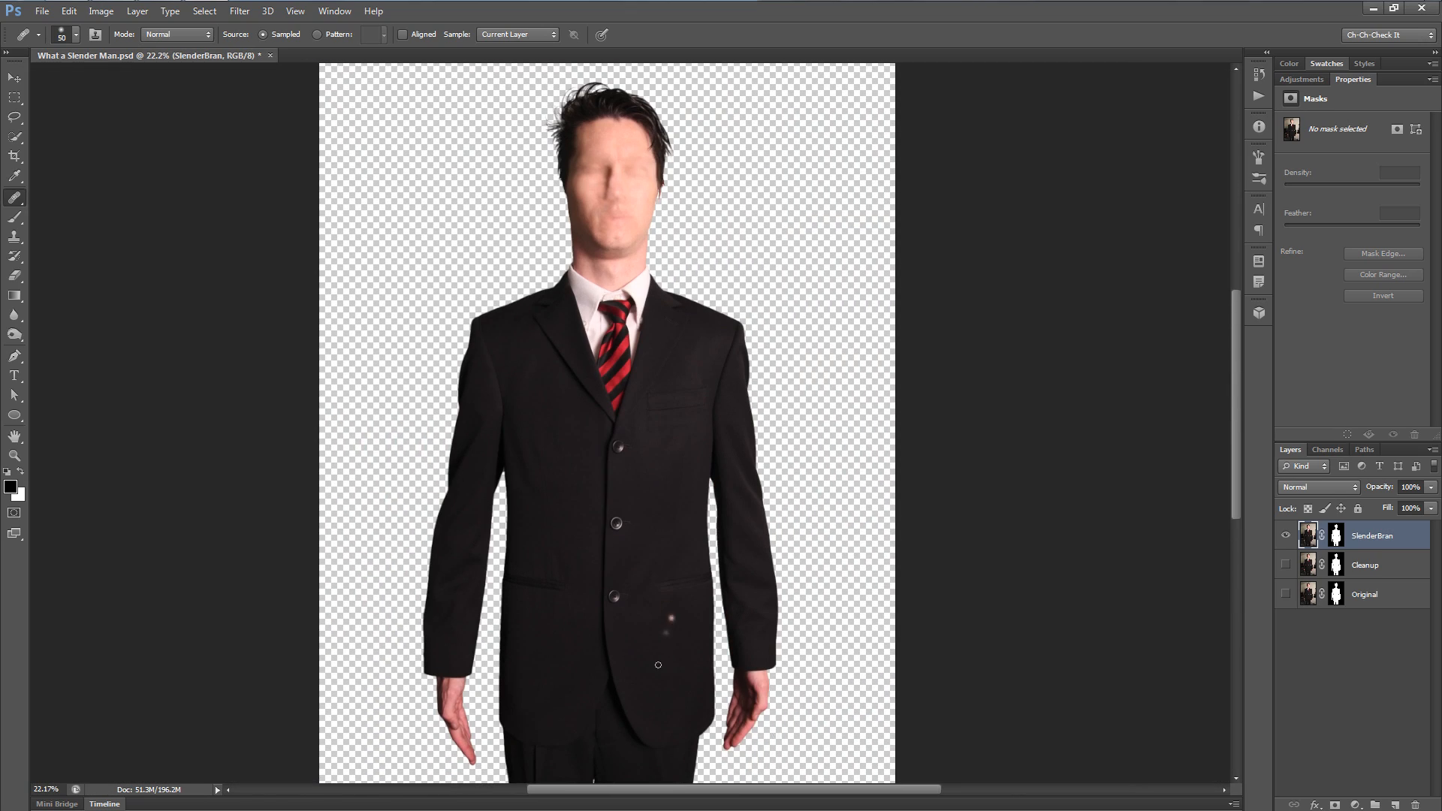
scroll(714, 730, up, 3)
drag(613, 478, 637, 717)
drag(509, 368, 628, 493)
scroll(628, 492, up, 3)
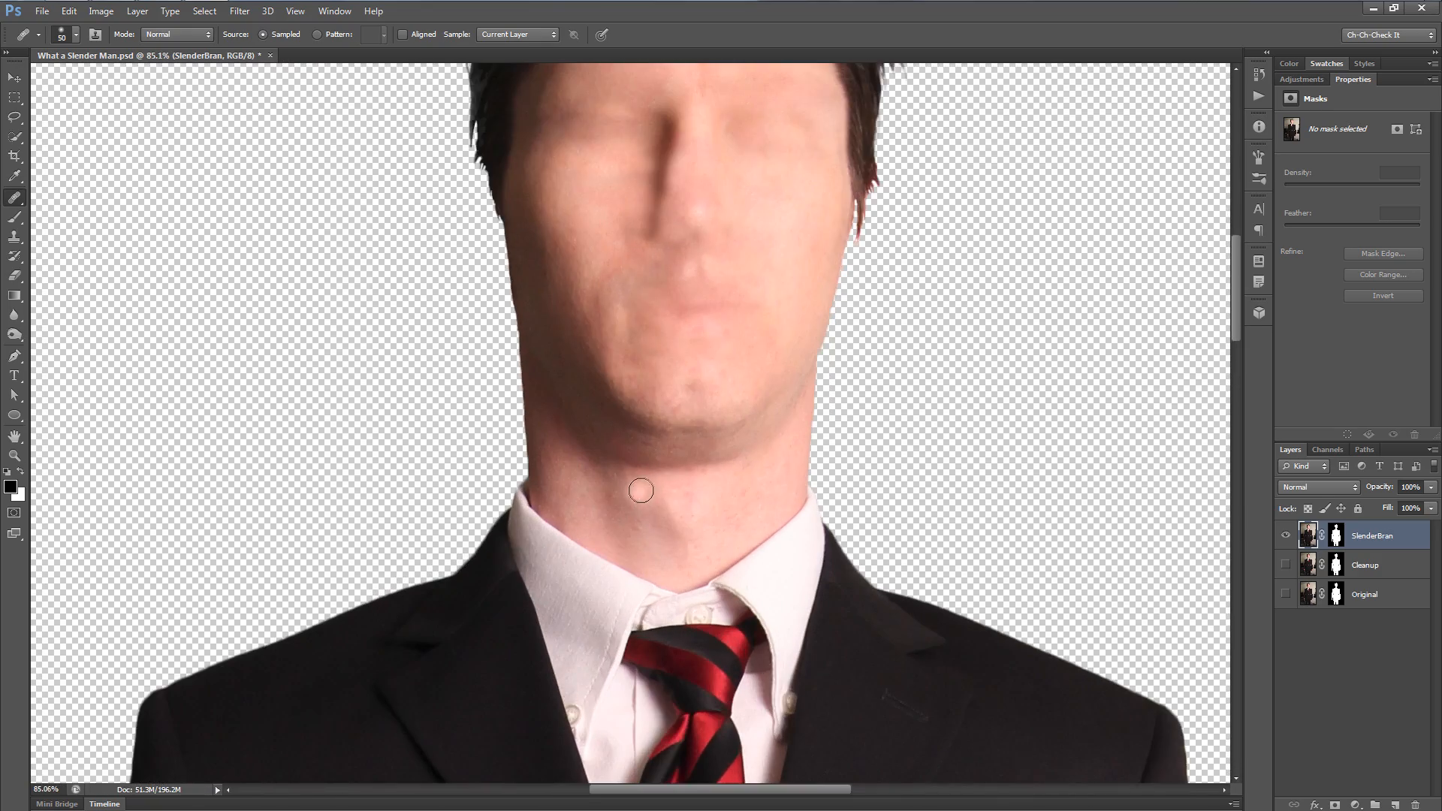
scroll(635, 493, down, 2)
scroll(692, 361, up, 2)
drag(707, 413, 712, 451)
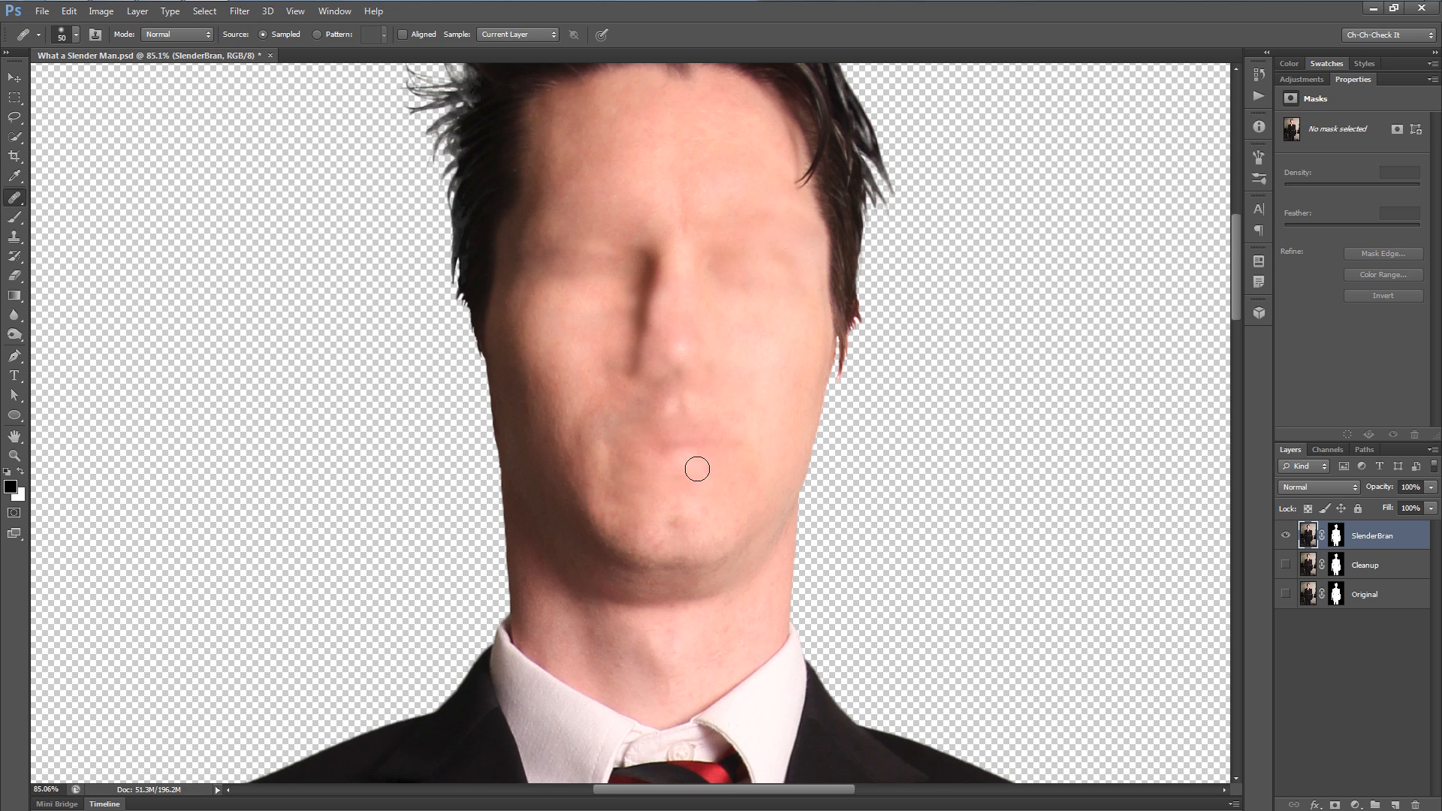
- Duplicate the SlenderBran layer and rename the copy Smoothing
click(597, 444)
key(ctrl+j)
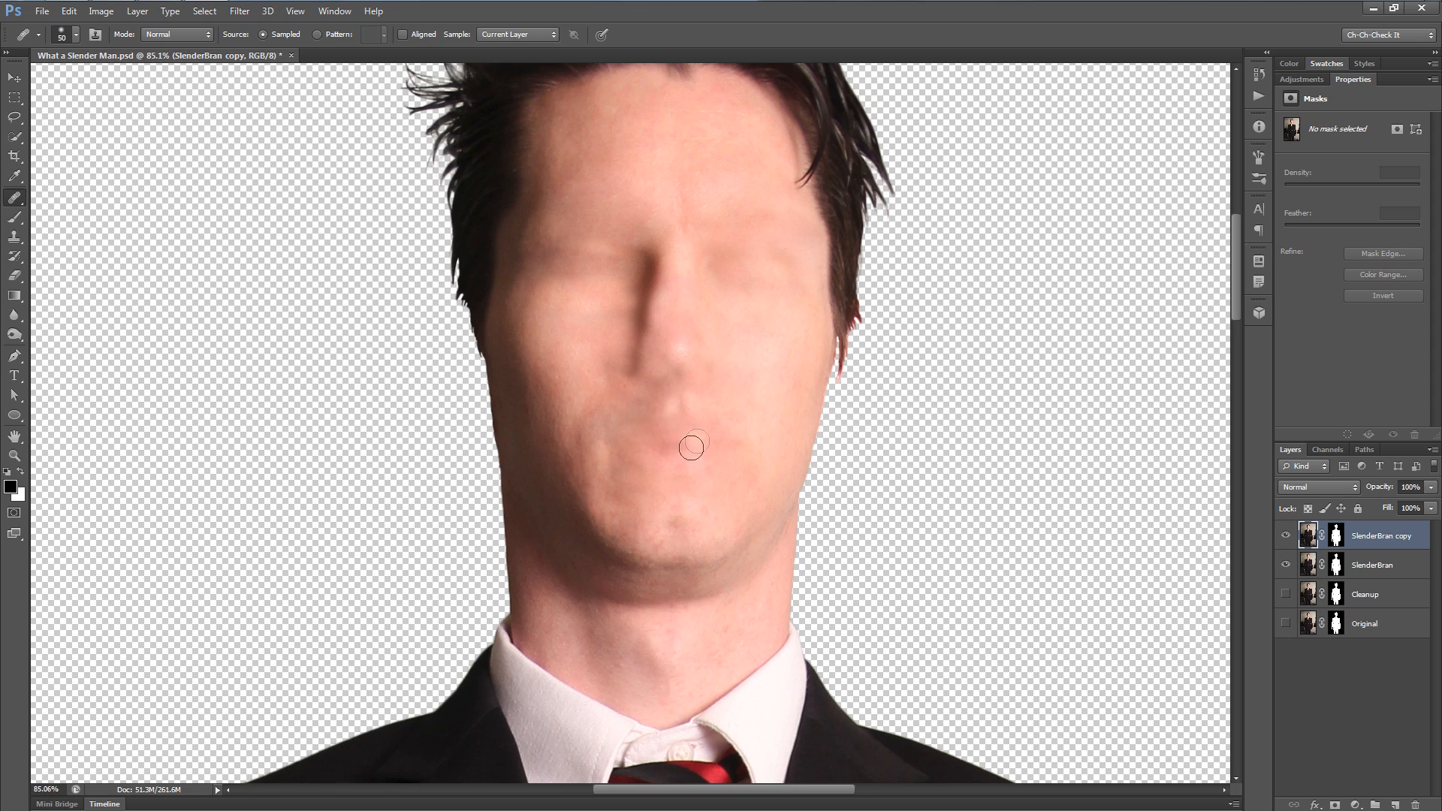
double_click(1384, 535)
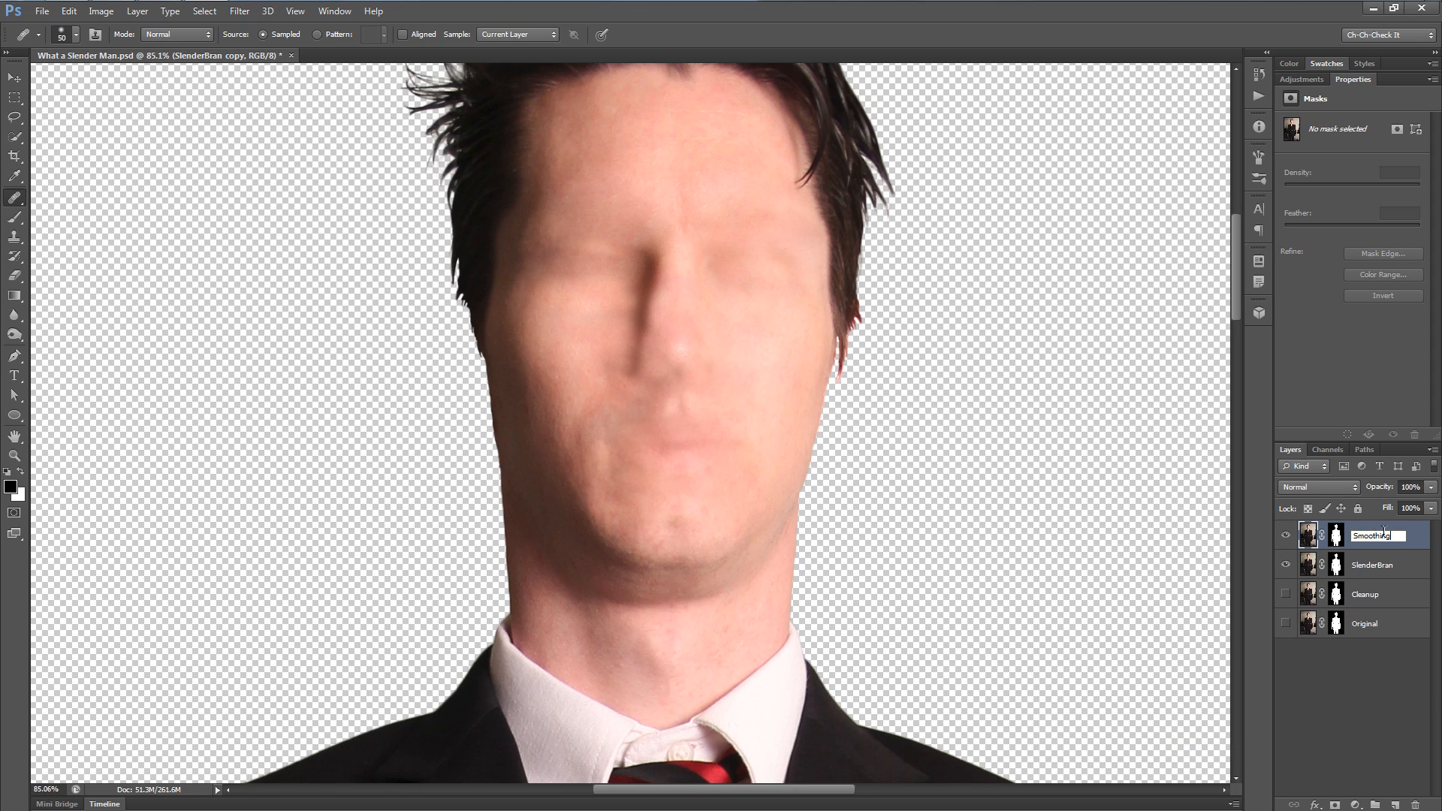
text(Smoothing)
key(Return)
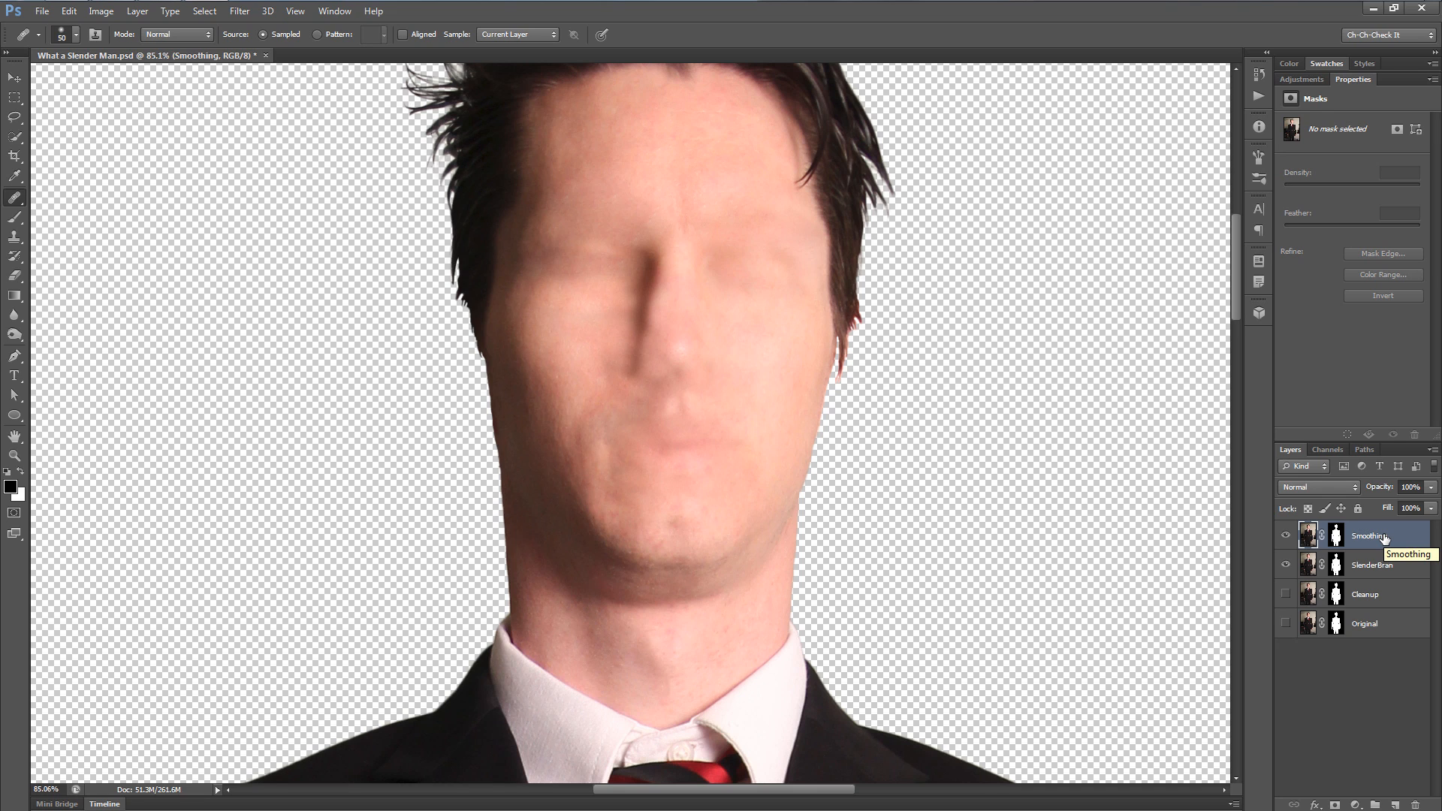
- Invert the colours of the Smoothing layer and set its blend mode to Vivid Light
key(ctrl+y)
key(ctrl+i)
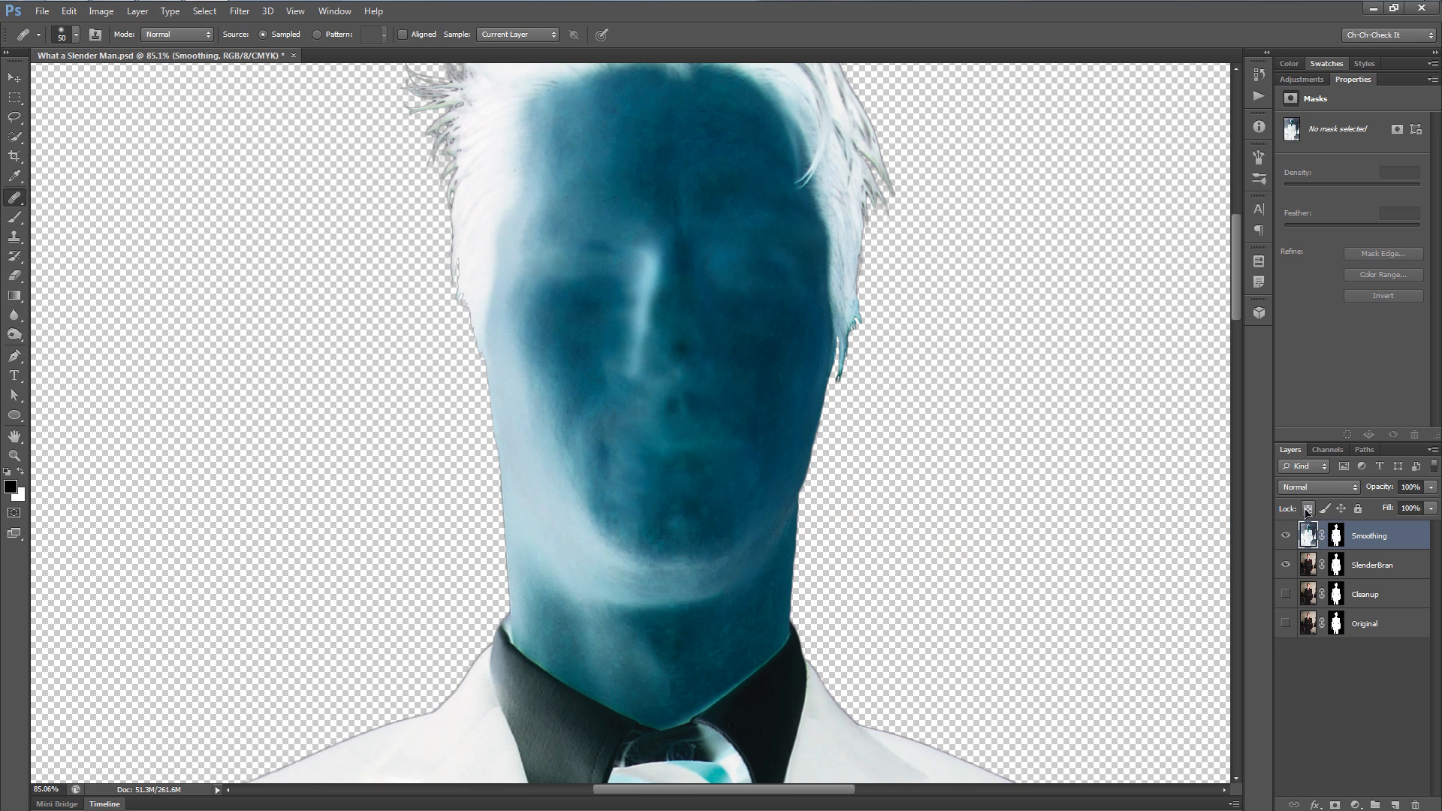
click(1308, 489)
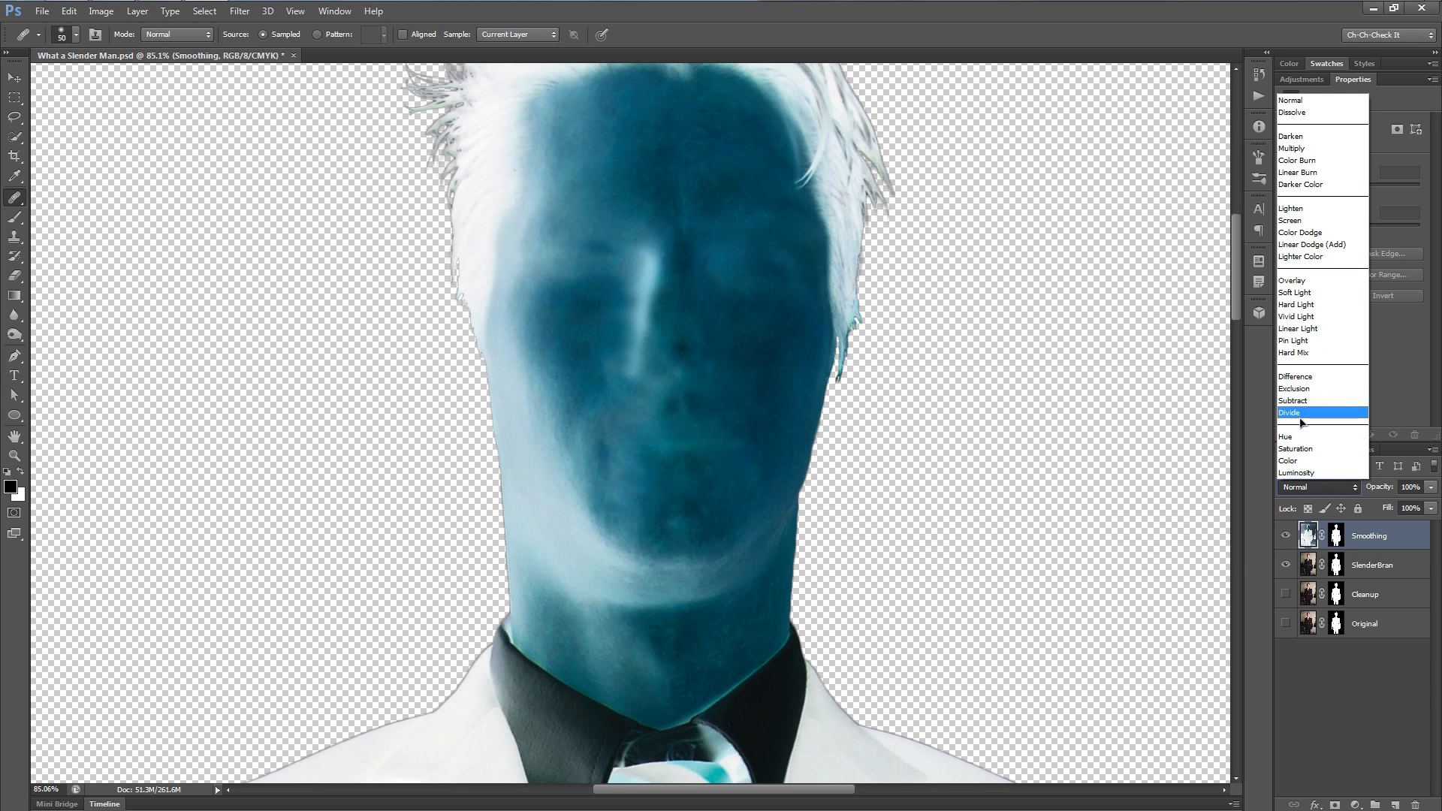
click(1309, 317)
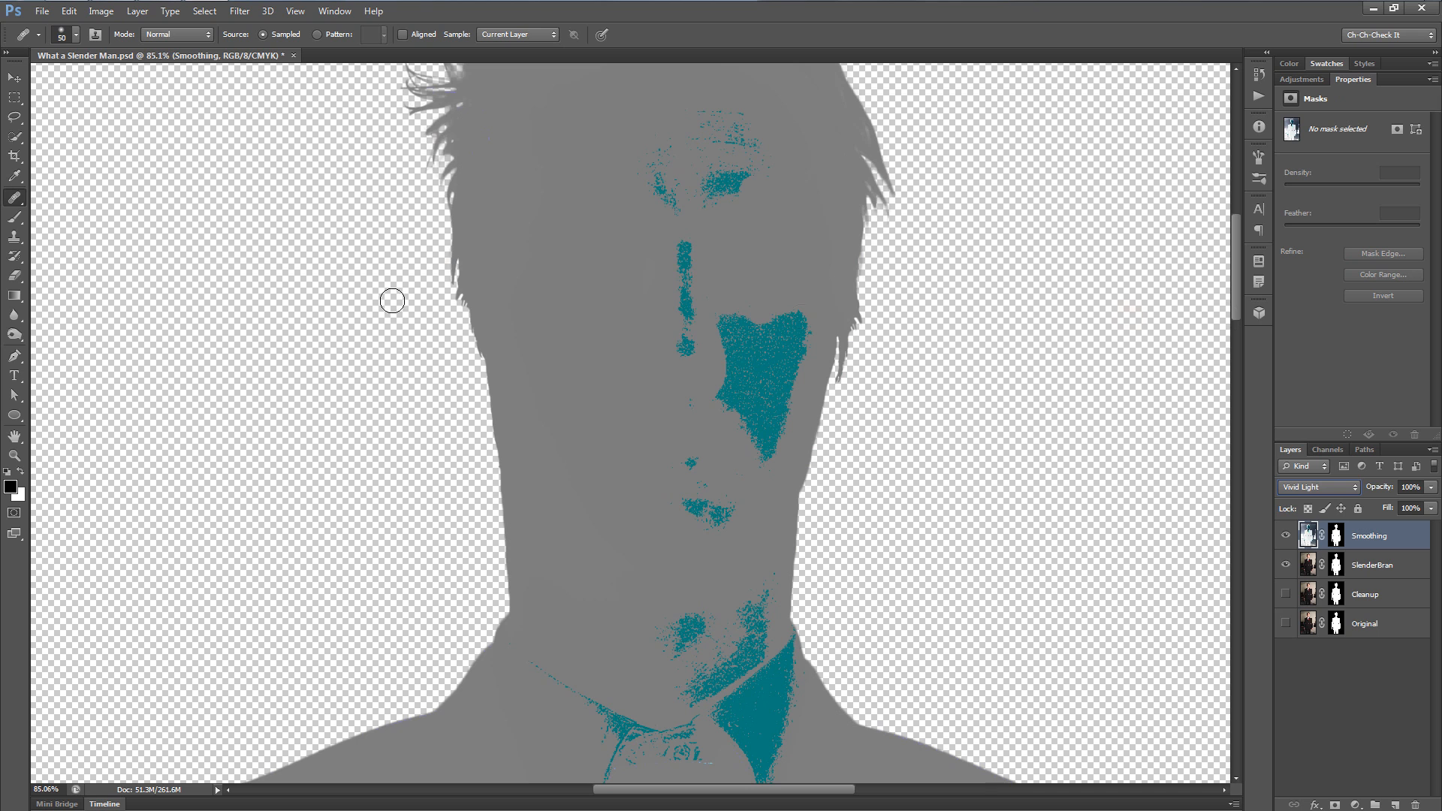
- Apply a Gaussian Blur with a 4.5-pixel radius to the Smoothing layer
click(239, 11)
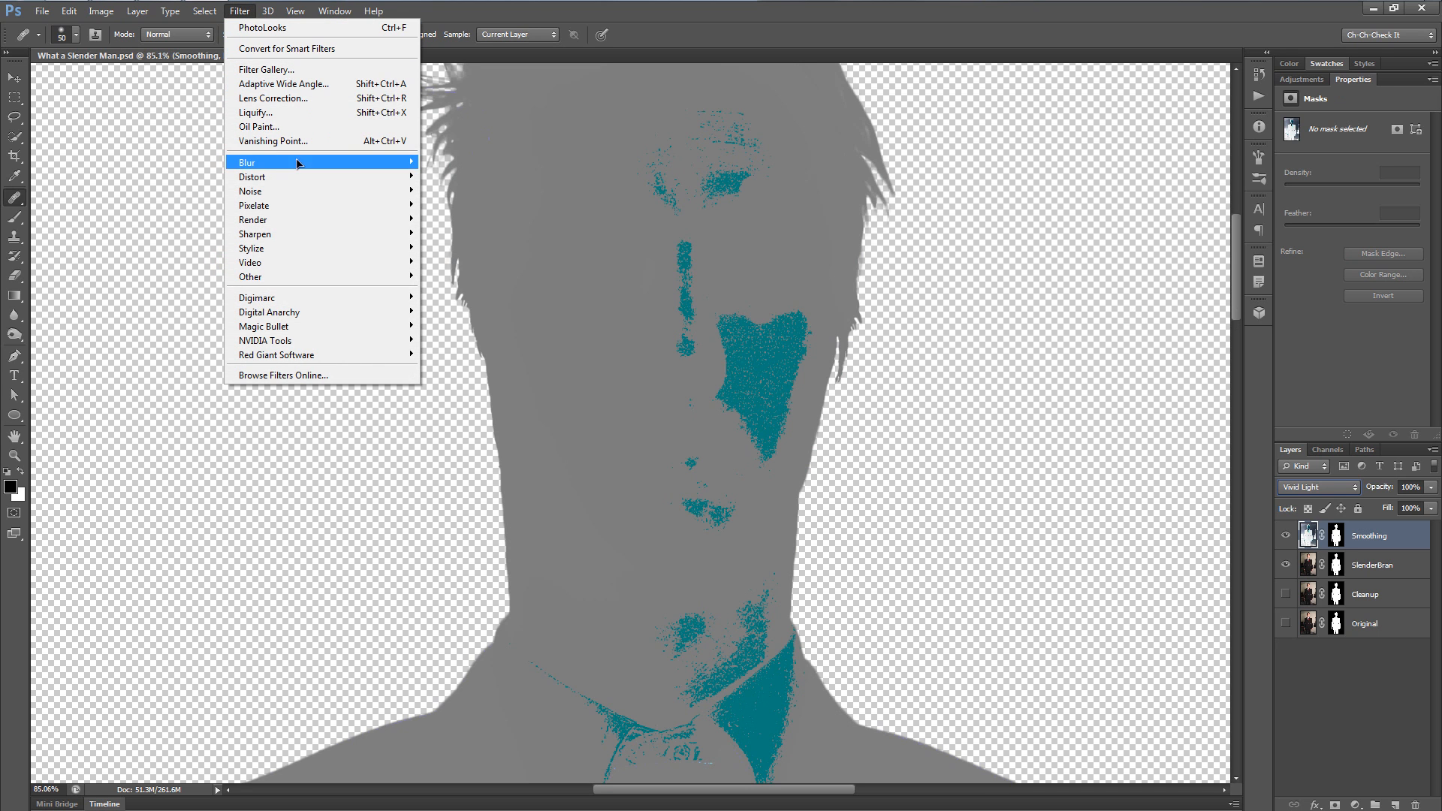
click(458, 268)
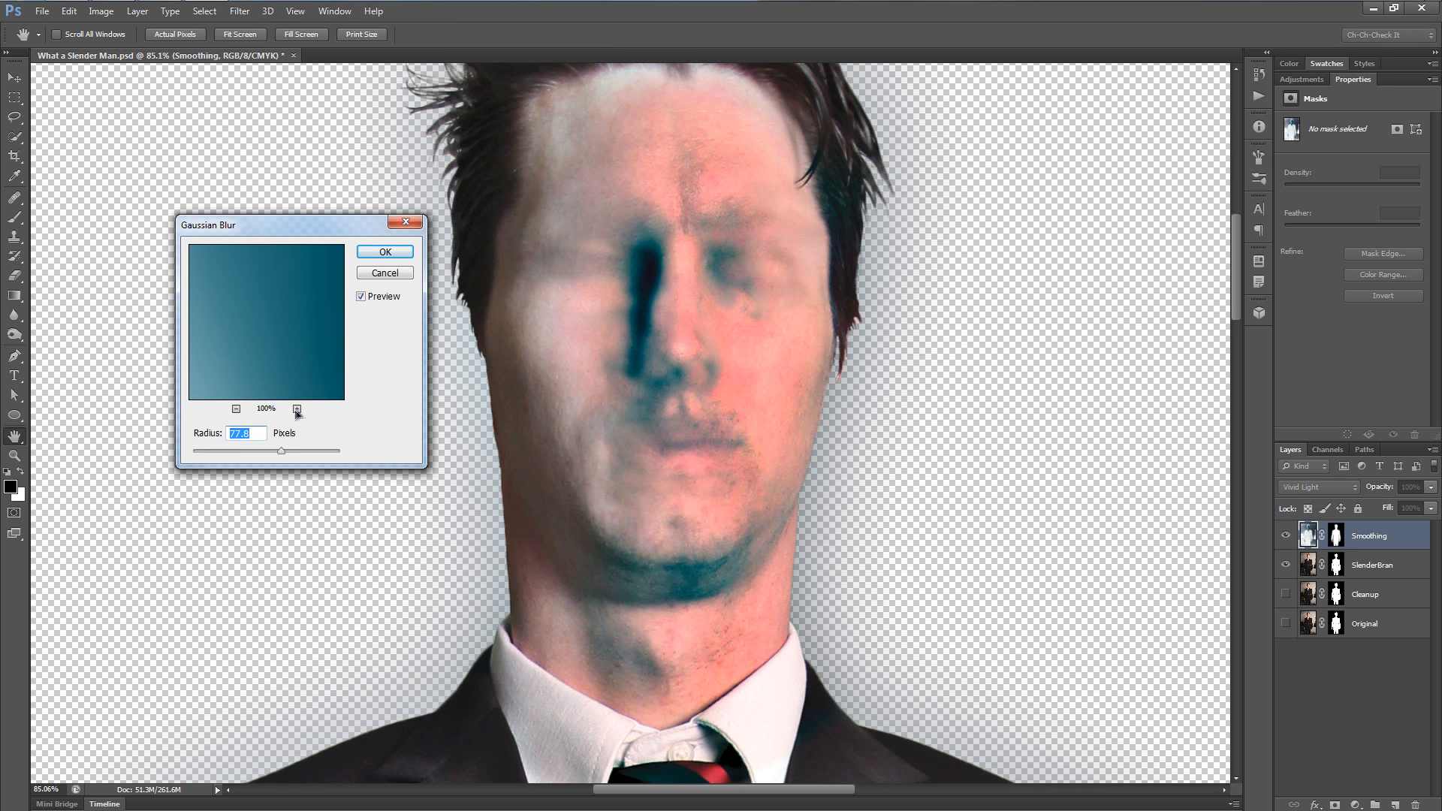
drag(278, 455, 237, 456)
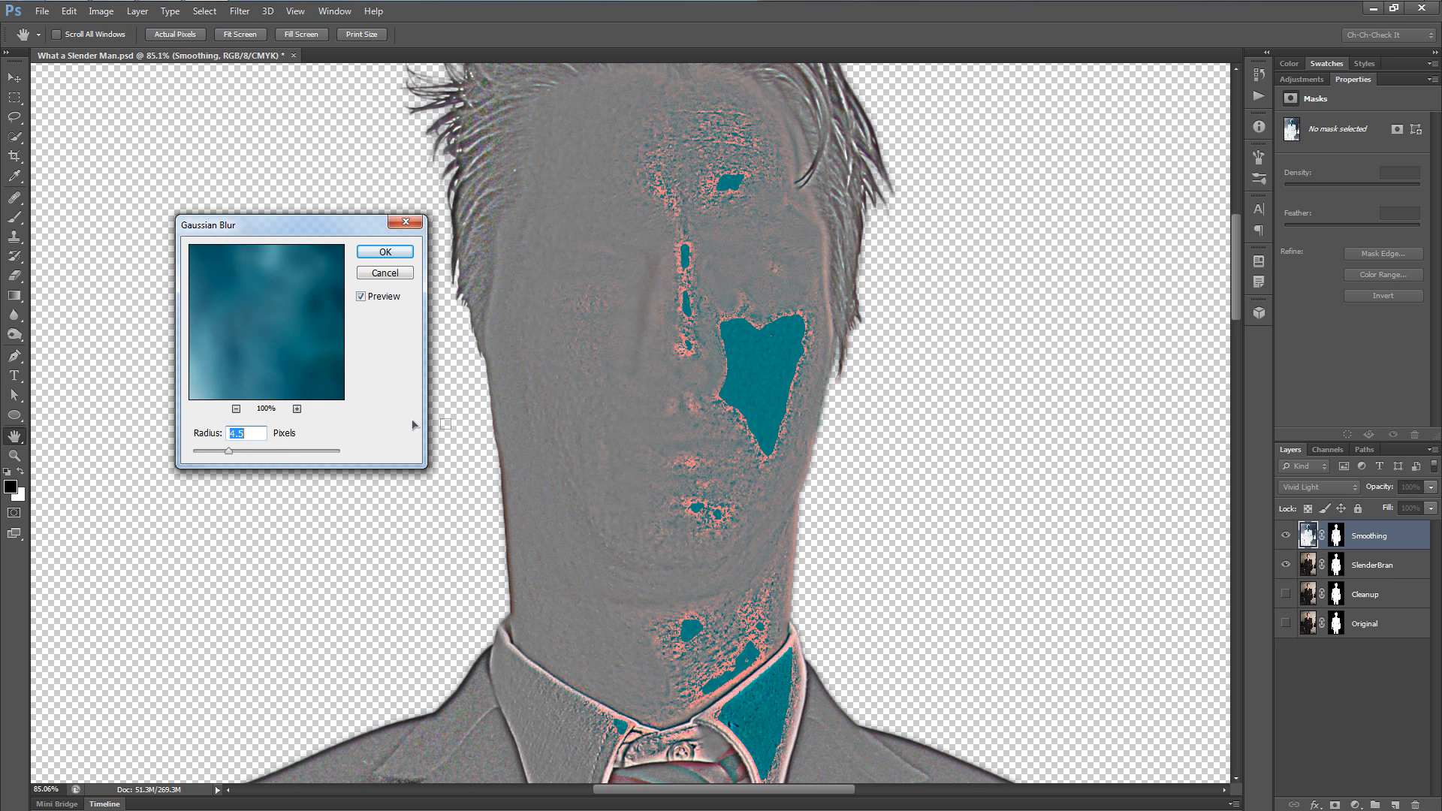
click(395, 252)
key(j)
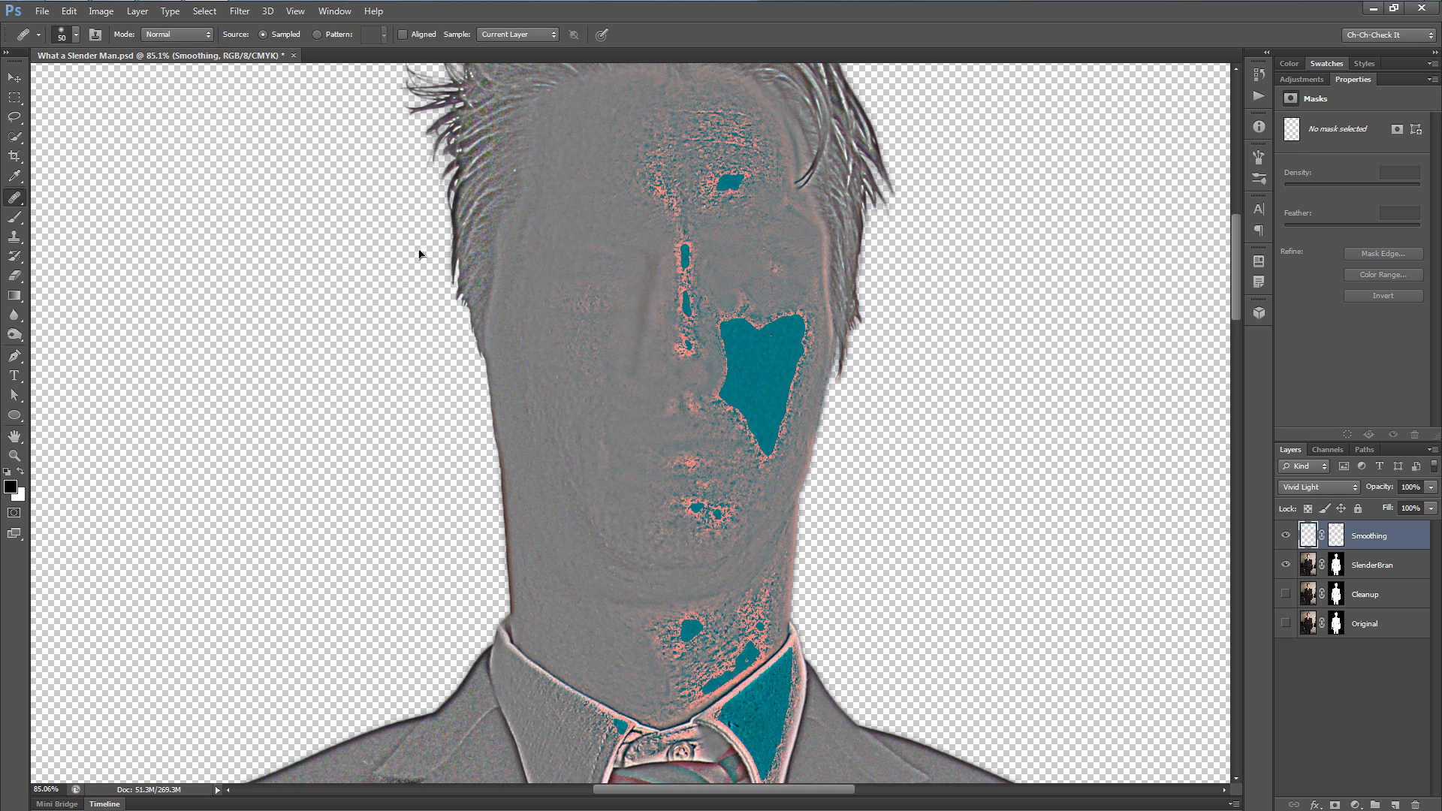
- Apply a High Pass filter to the Smoothing layer with a radius of 7.0 pixels
click(239, 11)
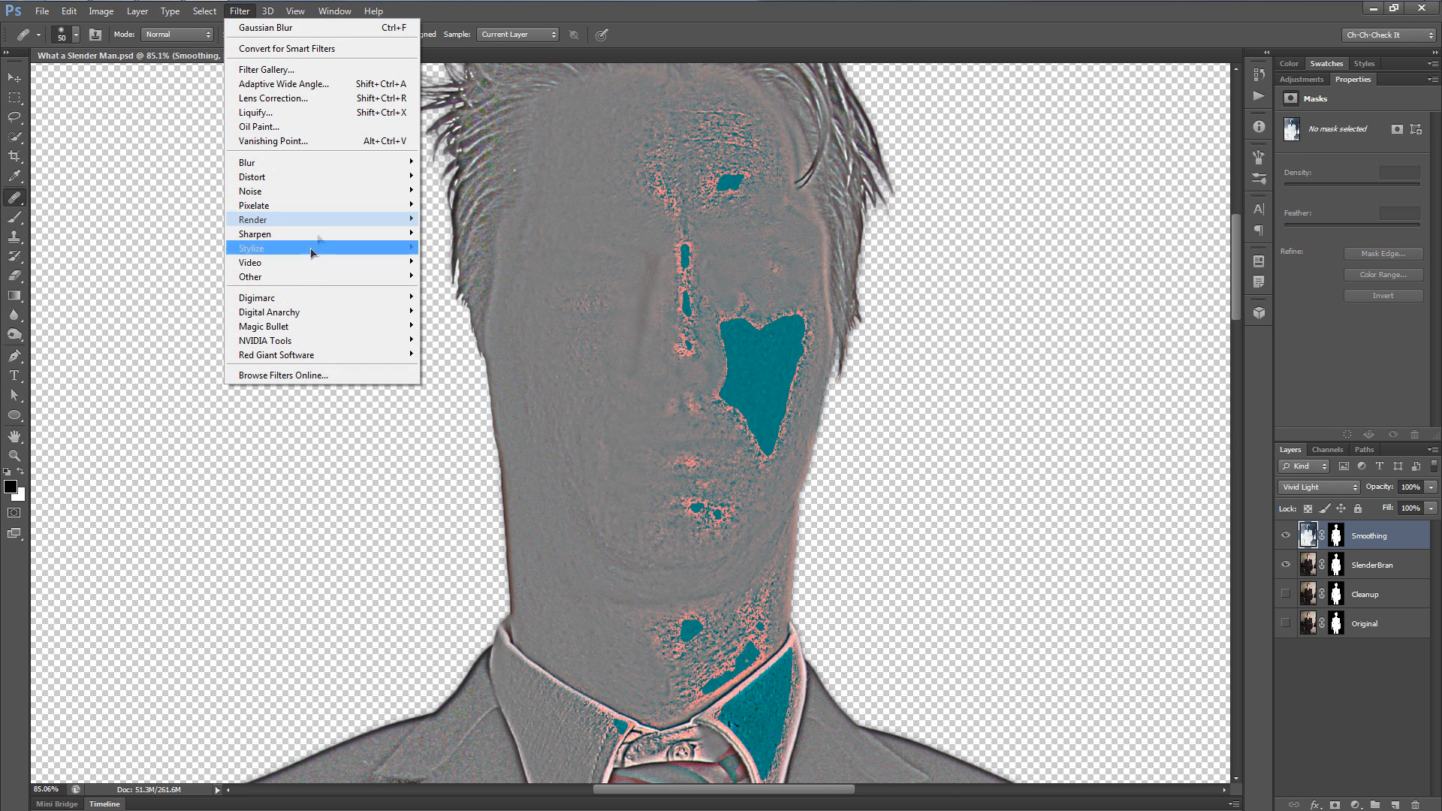
mouse_move(300, 280)
click(462, 297)
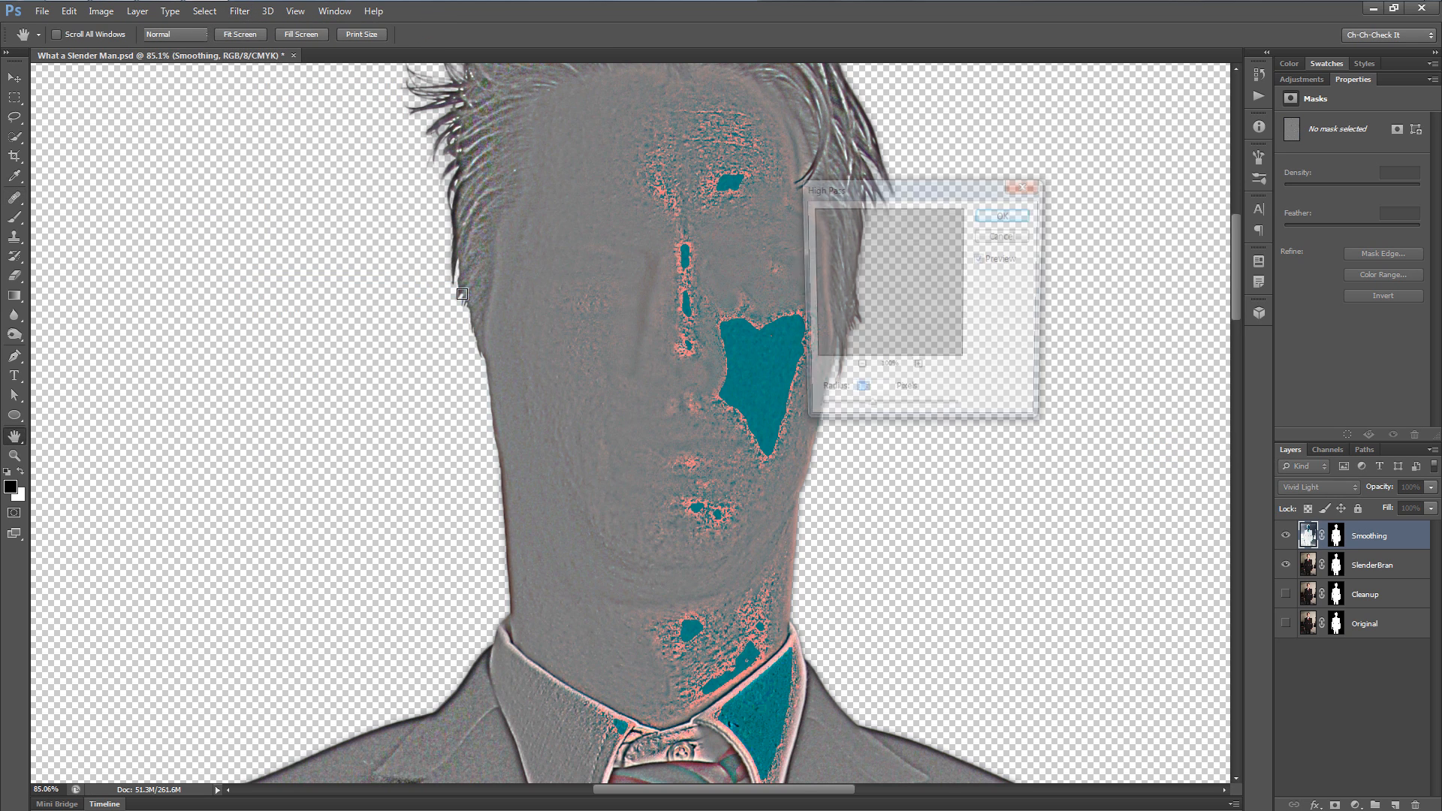
drag(967, 191, 1106, 205)
drag(1018, 427, 1035, 428)
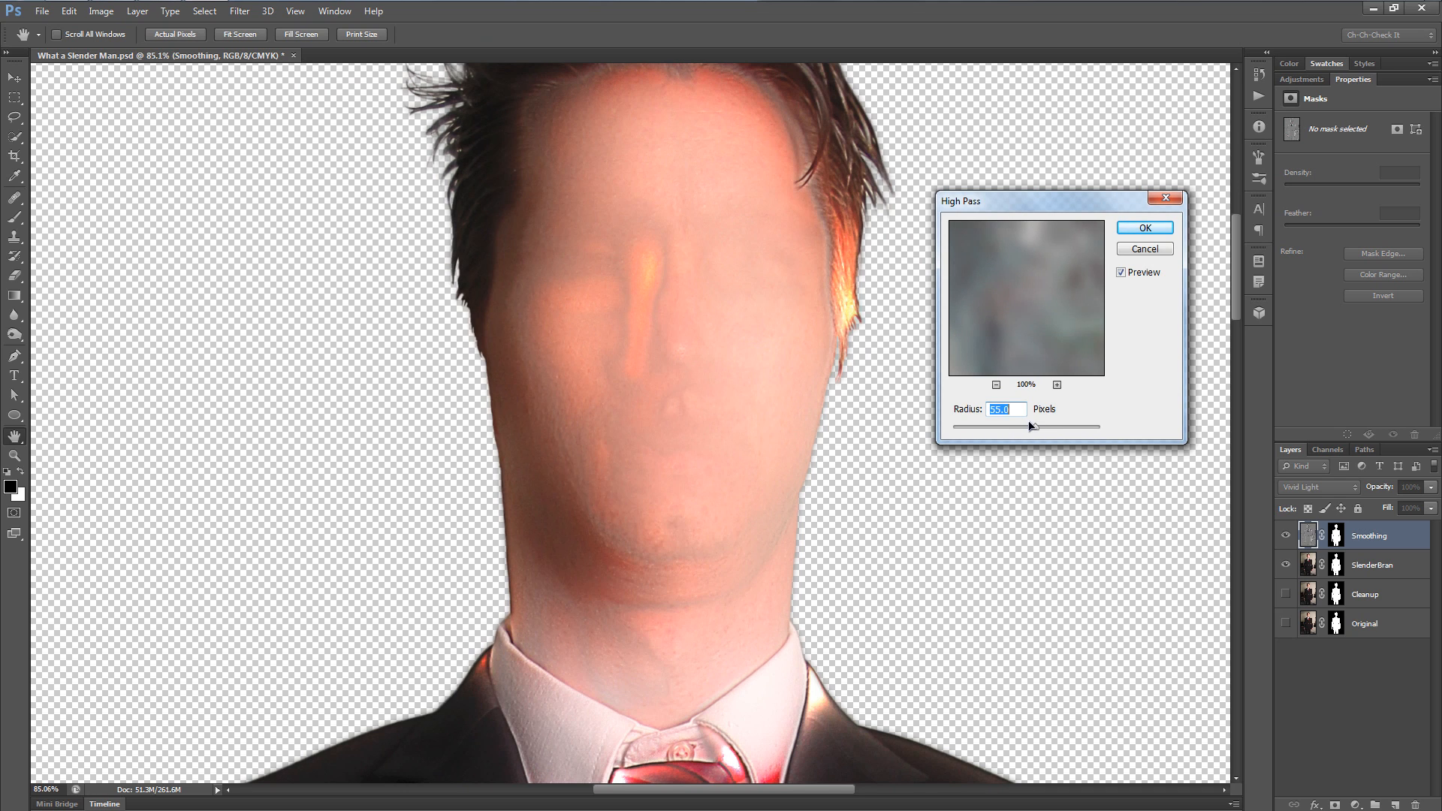
drag(1008, 434, 999, 432)
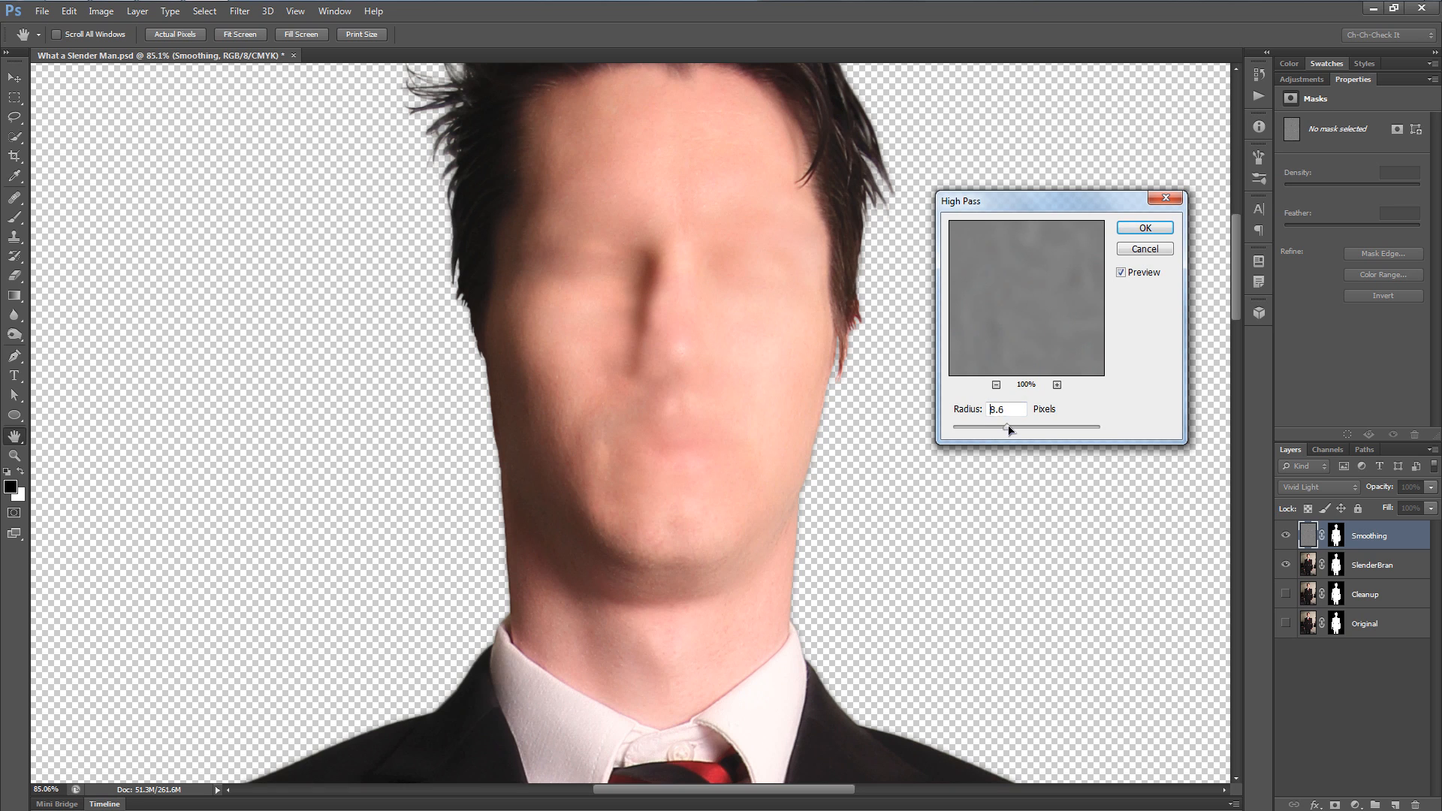
drag(1010, 430, 1005, 431)
click(1145, 228)
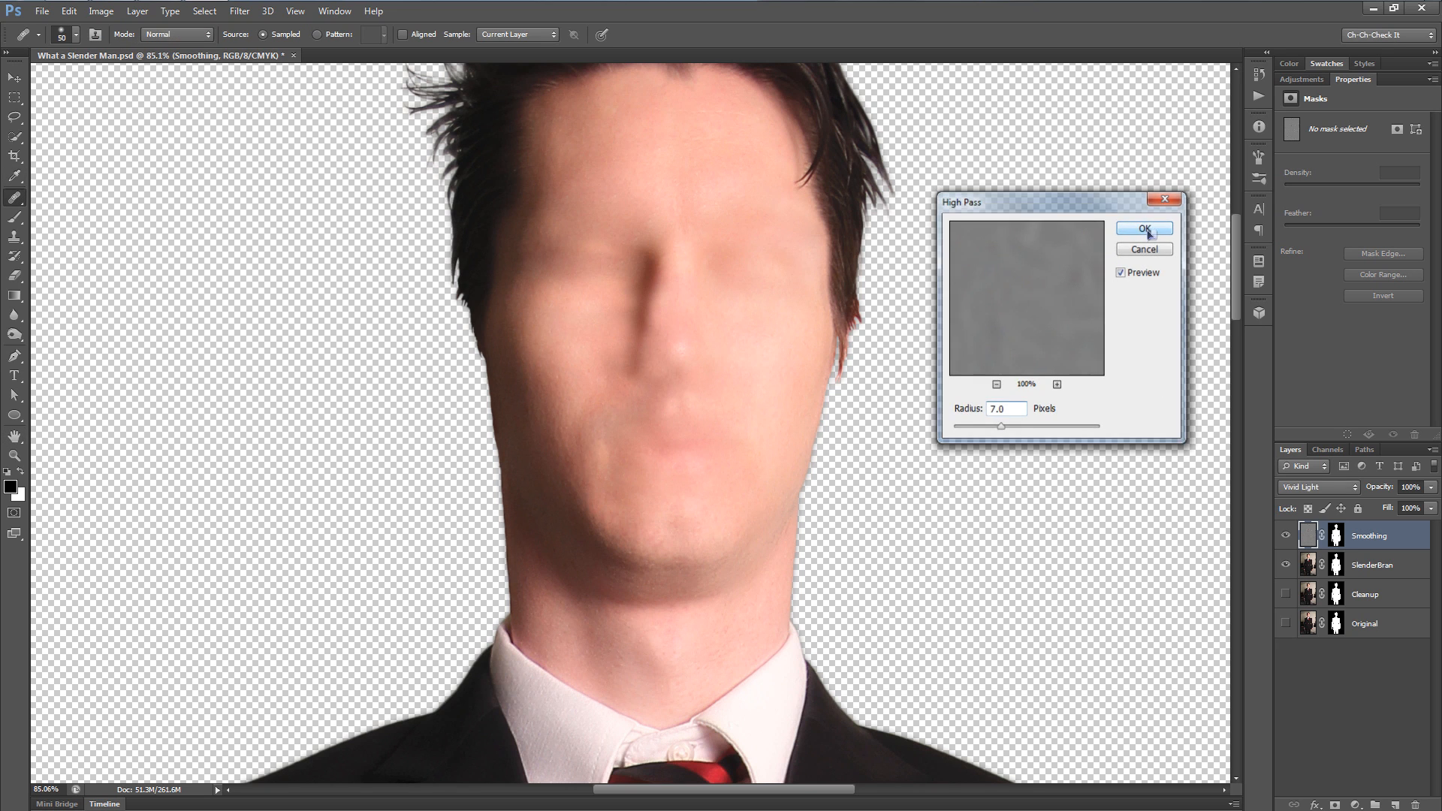
key(j)
- Fill the Smoothing layer's mask with black to hide the smoothing effect over the whole figure
scroll(623, 490, down, 3)
drag(641, 602, 683, 489)
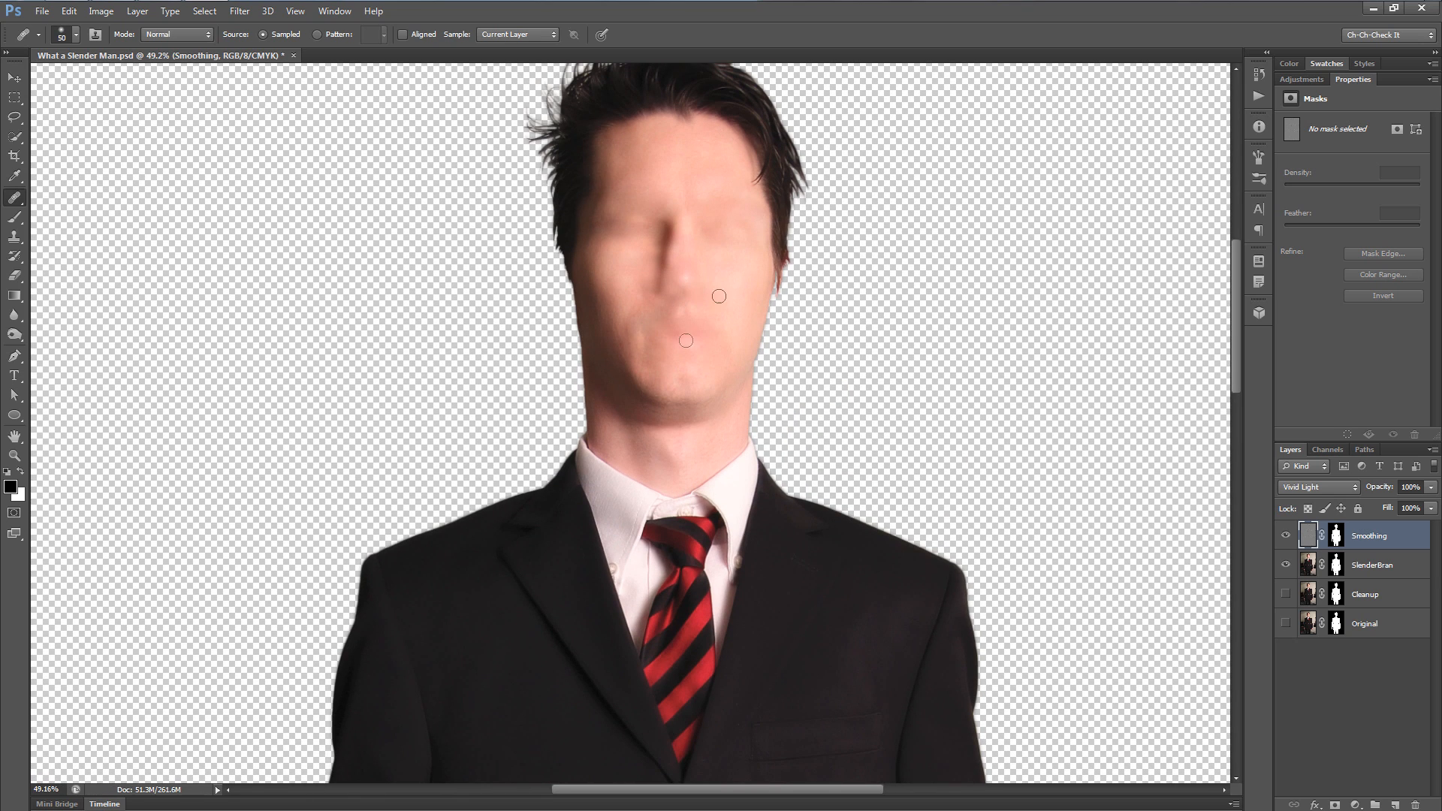
scroll(691, 280, up, 2)
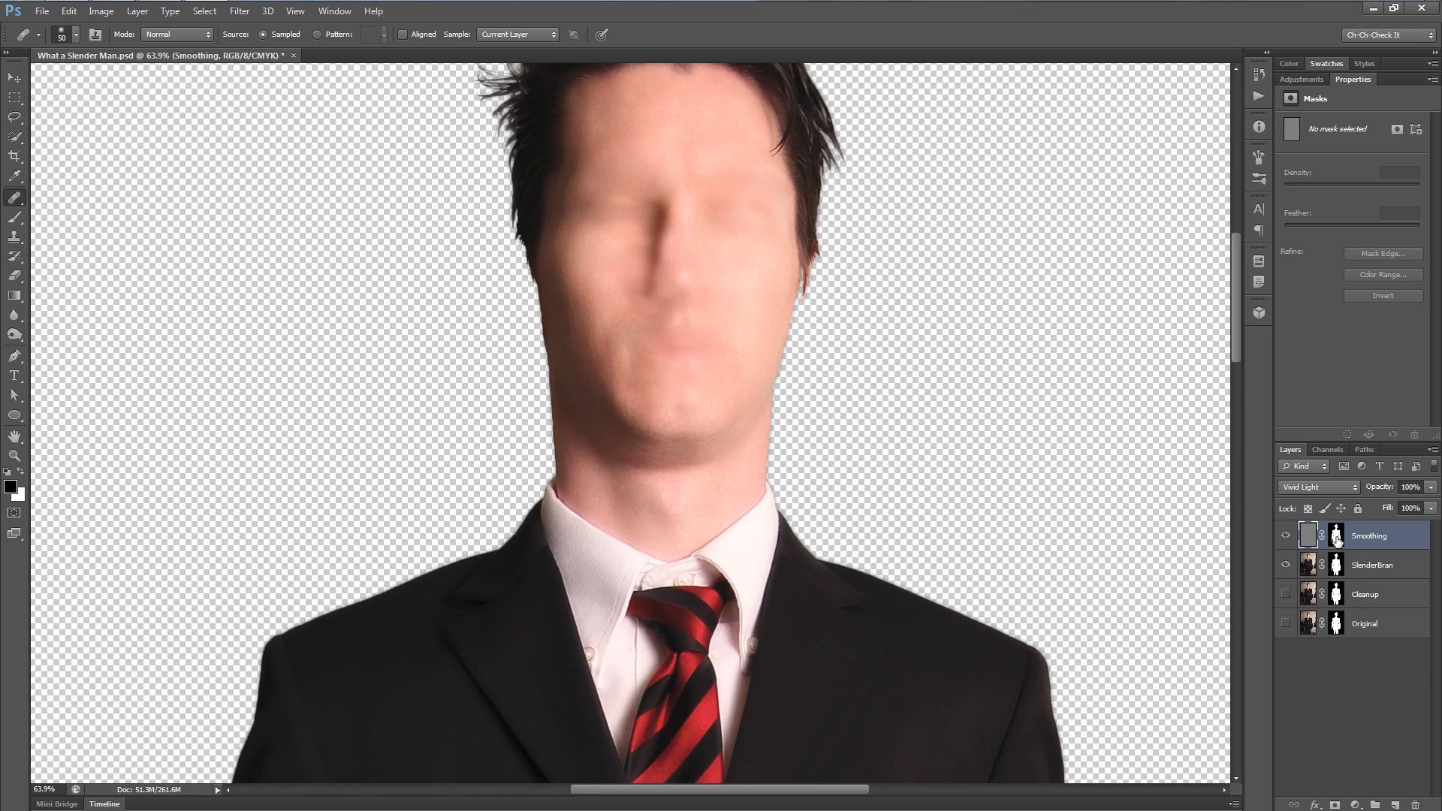
click(1335, 535)
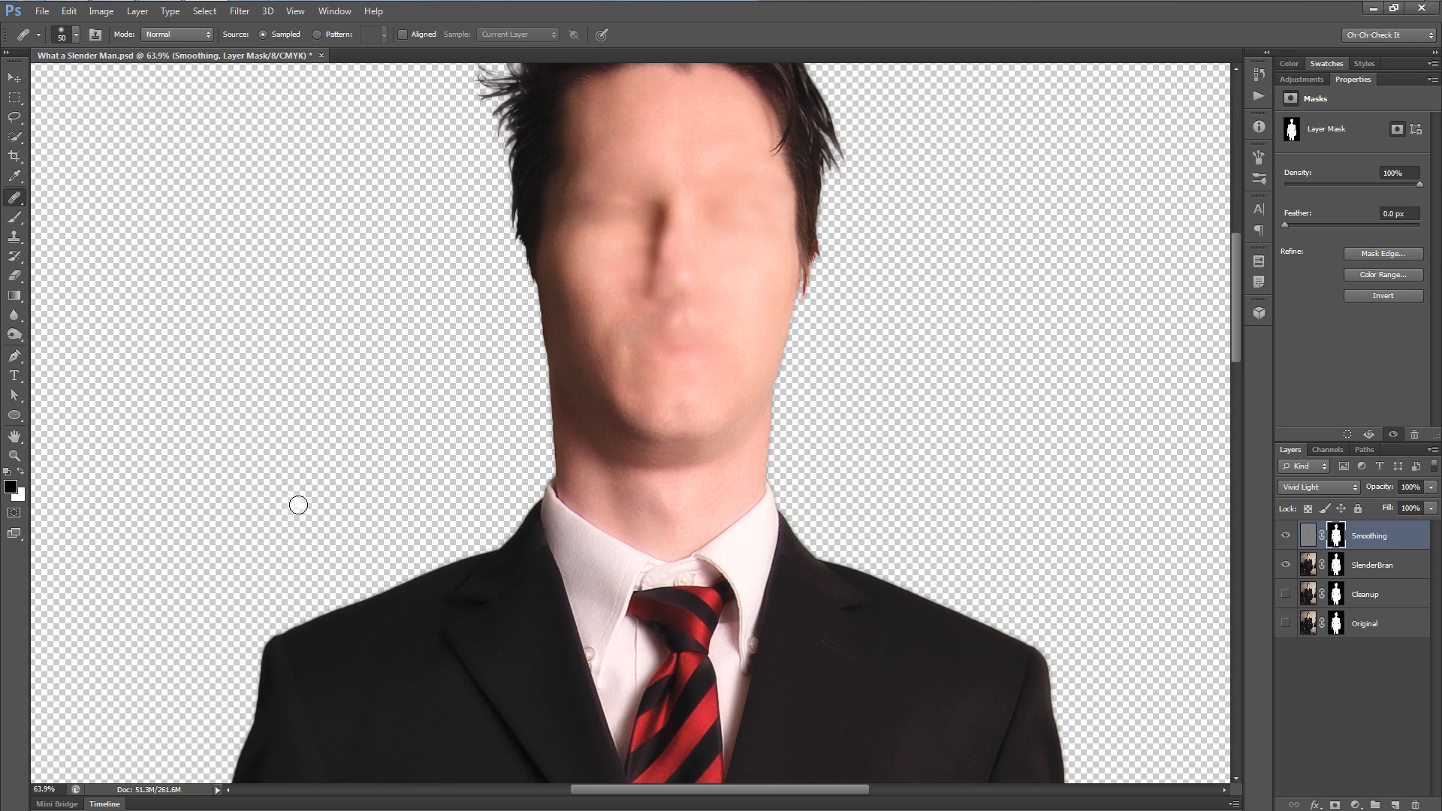
key(alt+BackSpace)
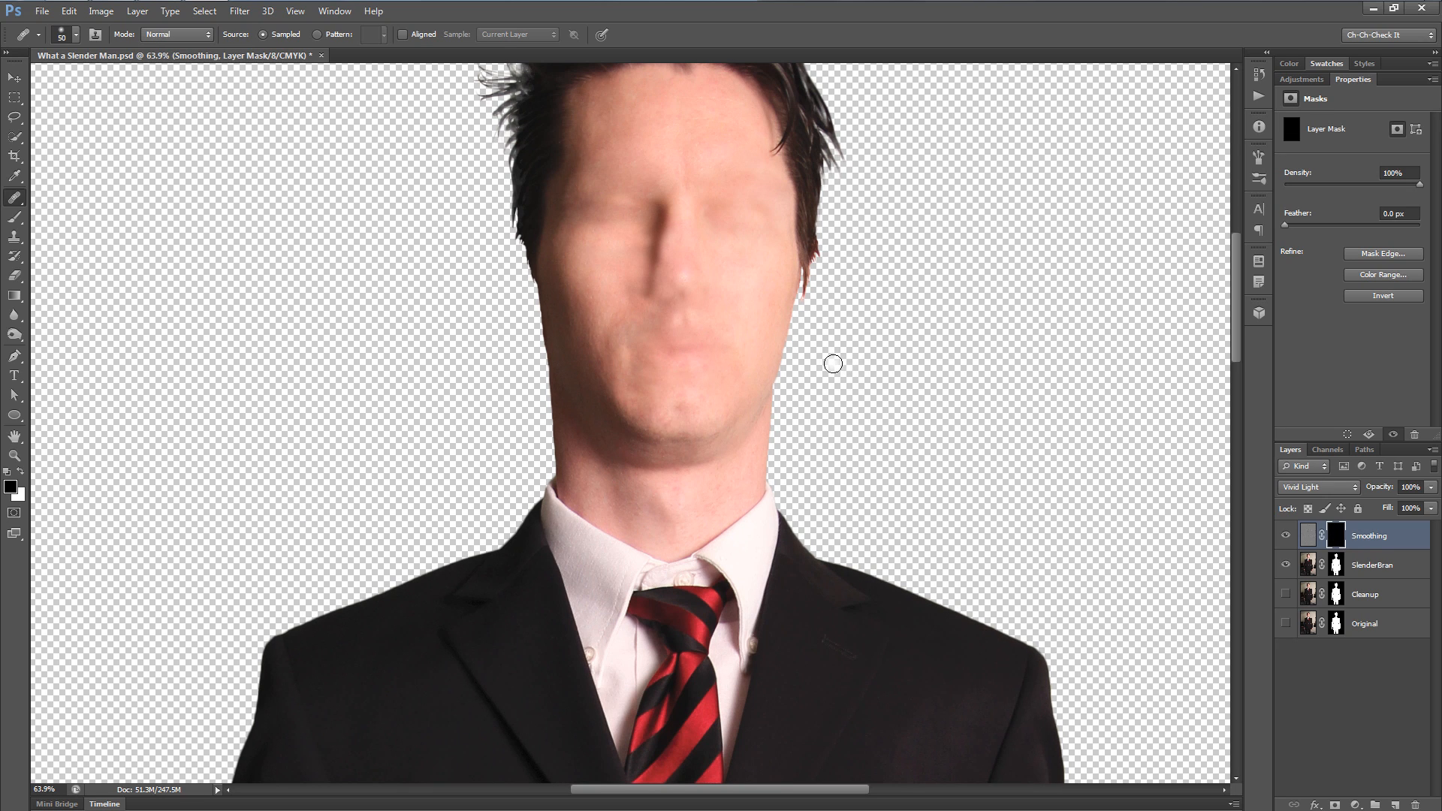
- Paint white on the Smoothing mask over the cheeks, nose and chin using a brush of about 125 to 150 px
key(b)
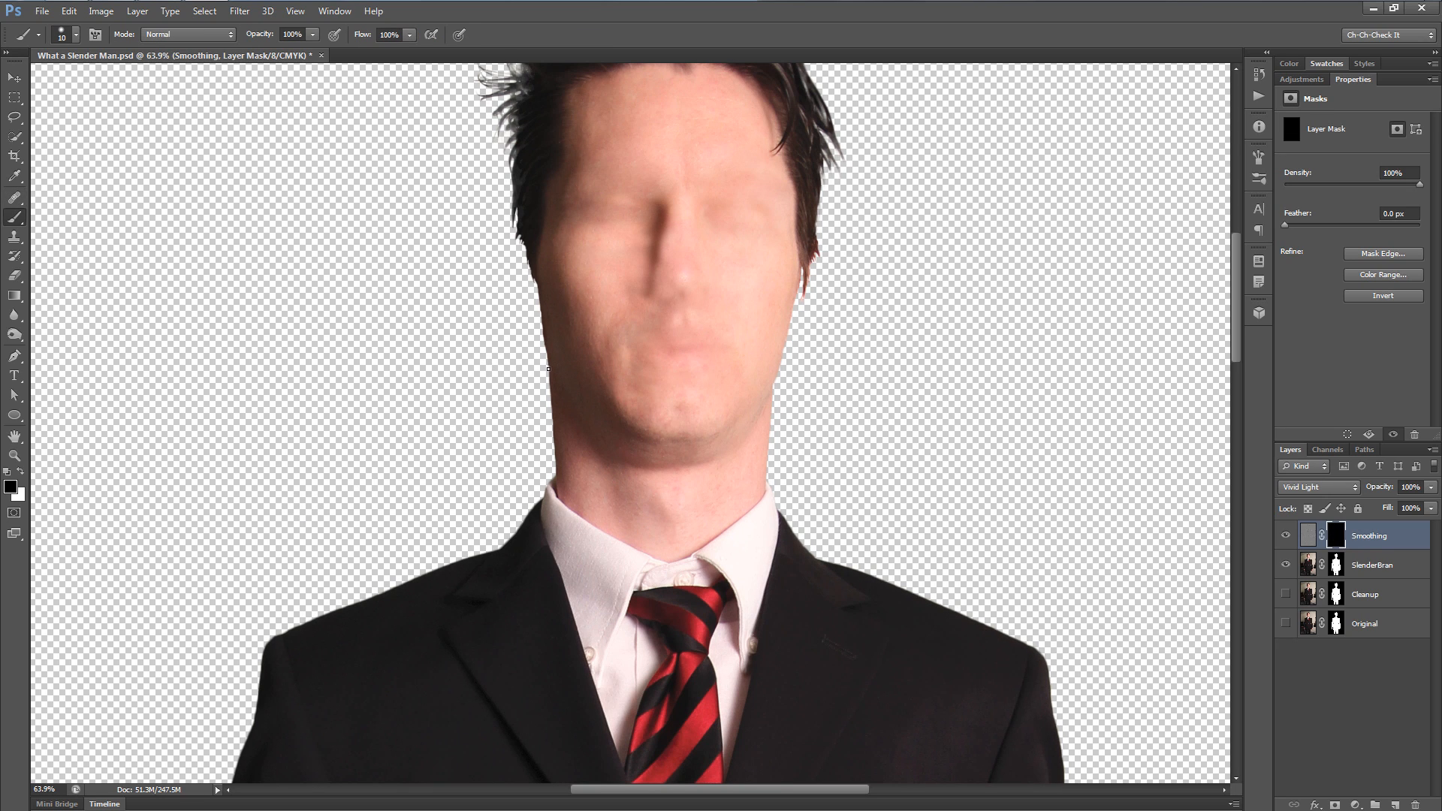
key(bracketright)
key(bracketright)
key(bracketright)
key(bracketright)
key(bracketright)
key(bracketright)
key(bracketright)
scroll(661, 380, up, 2)
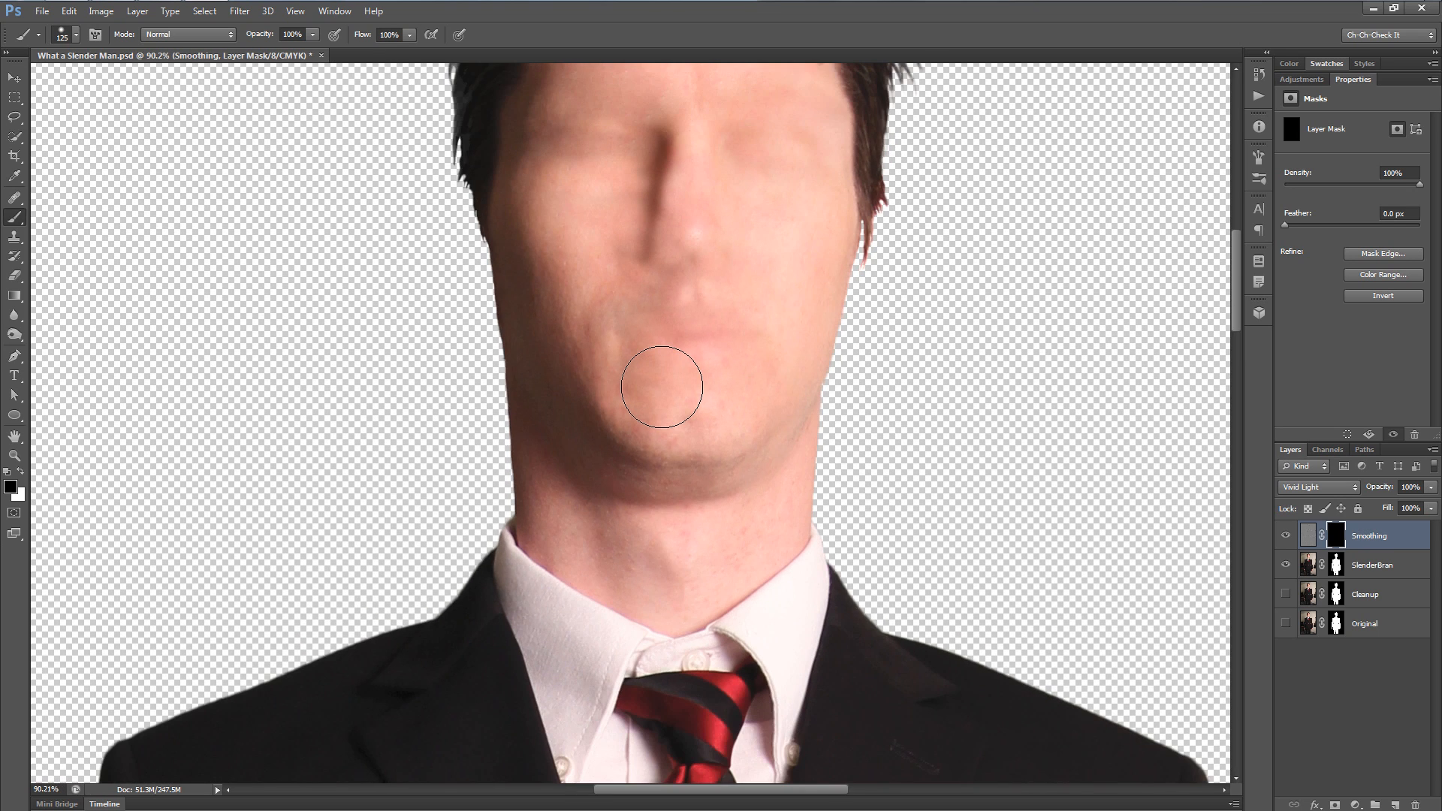
mouse_move(660, 387)
mouse_down()
mouse_move(680, 458)
mouse_move(665, 401)
mouse_move(639, 411)
mouse_move(650, 443)
mouse_move(658, 412)
mouse_move(665, 435)
mouse_move(674, 335)
mouse_move(627, 235)
mouse_move(645, 151)
mouse_move(589, 193)
mouse_up()
key(bracketright)
mouse_move(695, 214)
mouse_down()
mouse_move(750, 311)
mouse_move(778, 270)
mouse_move(763, 159)
mouse_move(599, 252)
mouse_move(616, 425)
mouse_up()
- Reveal the smoothing on the chin, neck and mouth area by painting the mask with varying brush sizes
key(bracketleft)
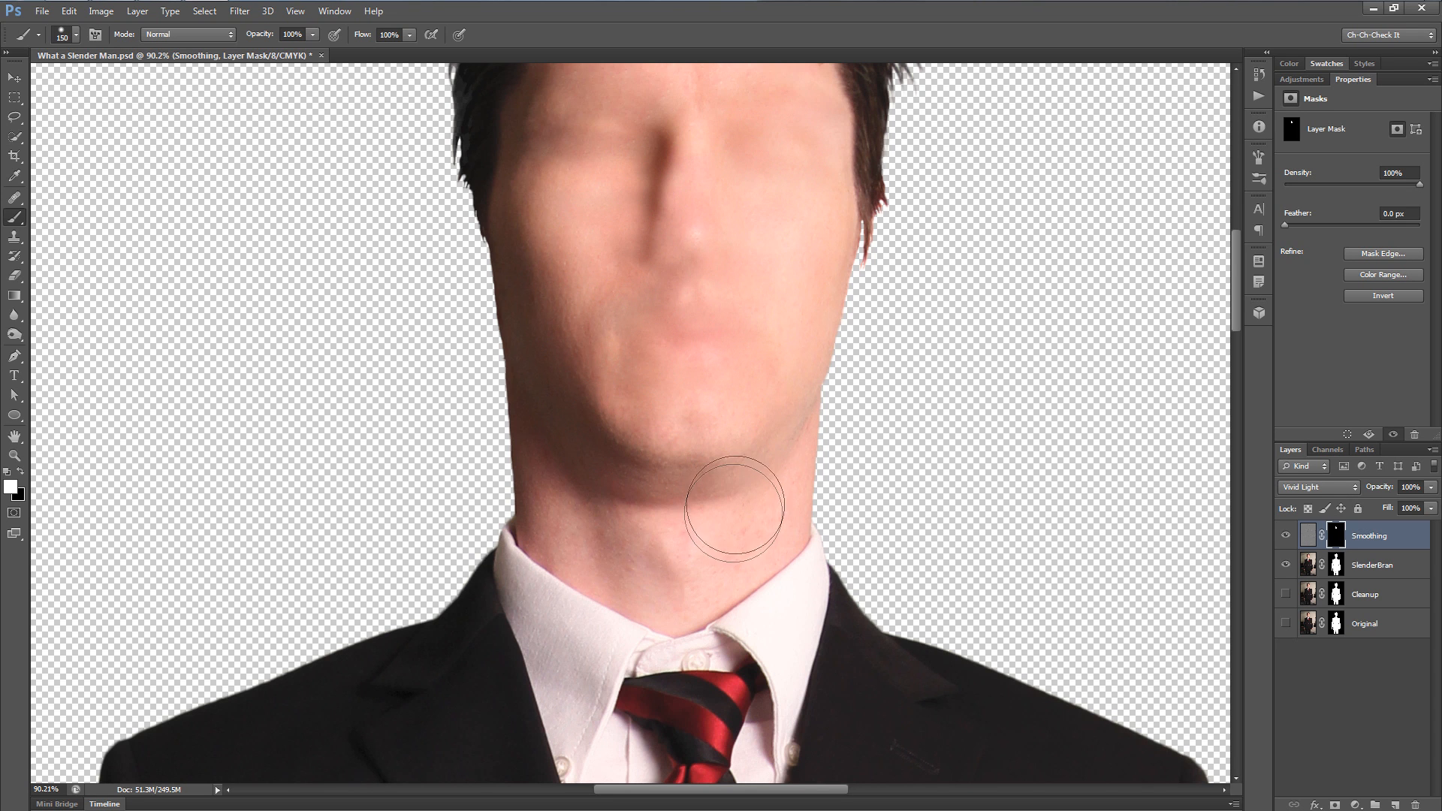
key(bracketleft)
key(bracketleft)
drag(663, 380, 671, 575)
key(bracketright)
key(bracketright)
mouse_move(761, 309)
mouse_down()
mouse_move(767, 259)
mouse_move(686, 229)
mouse_move(601, 230)
mouse_move(679, 236)
mouse_up()
- Paint the remaining forehead, face and jaw skin into the Smoothing mask with a smaller brush of about 70 to 90 px
scroll(679, 236, up, 3)
key(bracketleft)
key(bracketleft)
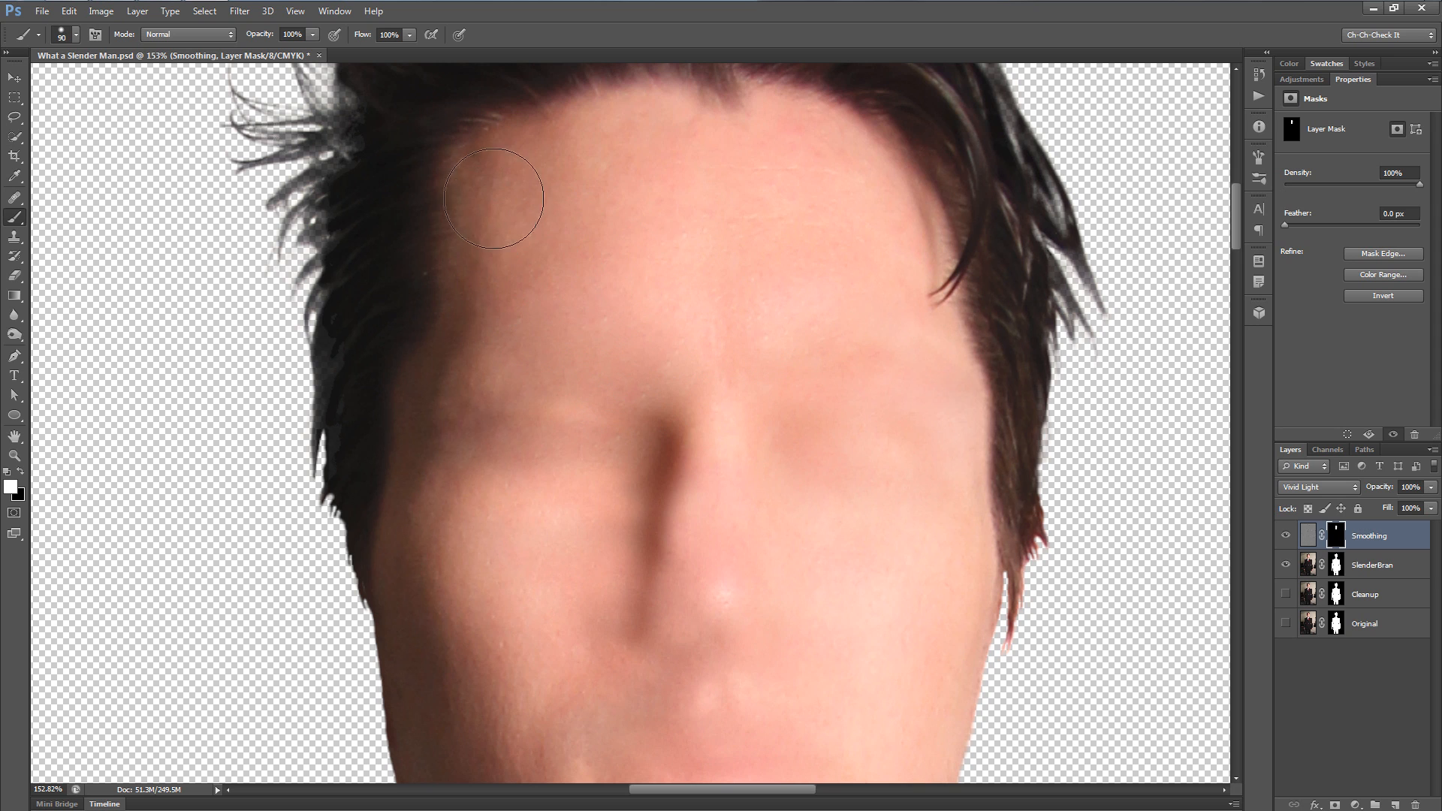
key(bracketleft)
key(bracketleft)
mouse_move(906, 475)
mouse_down()
mouse_move(872, 670)
mouse_move(829, 466)
mouse_move(833, 419)
mouse_up()
drag(844, 567, 831, 451)
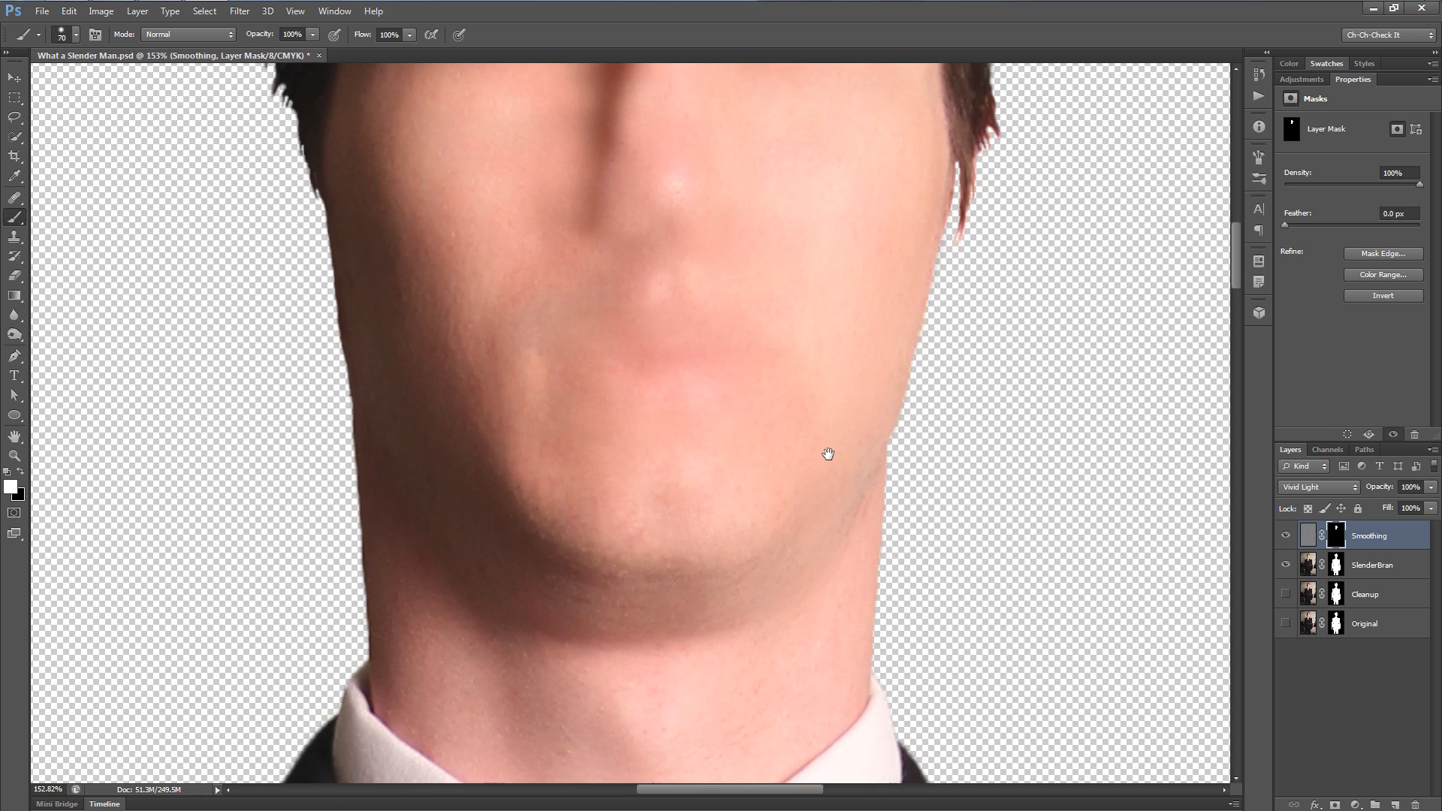
drag(798, 634, 804, 589)
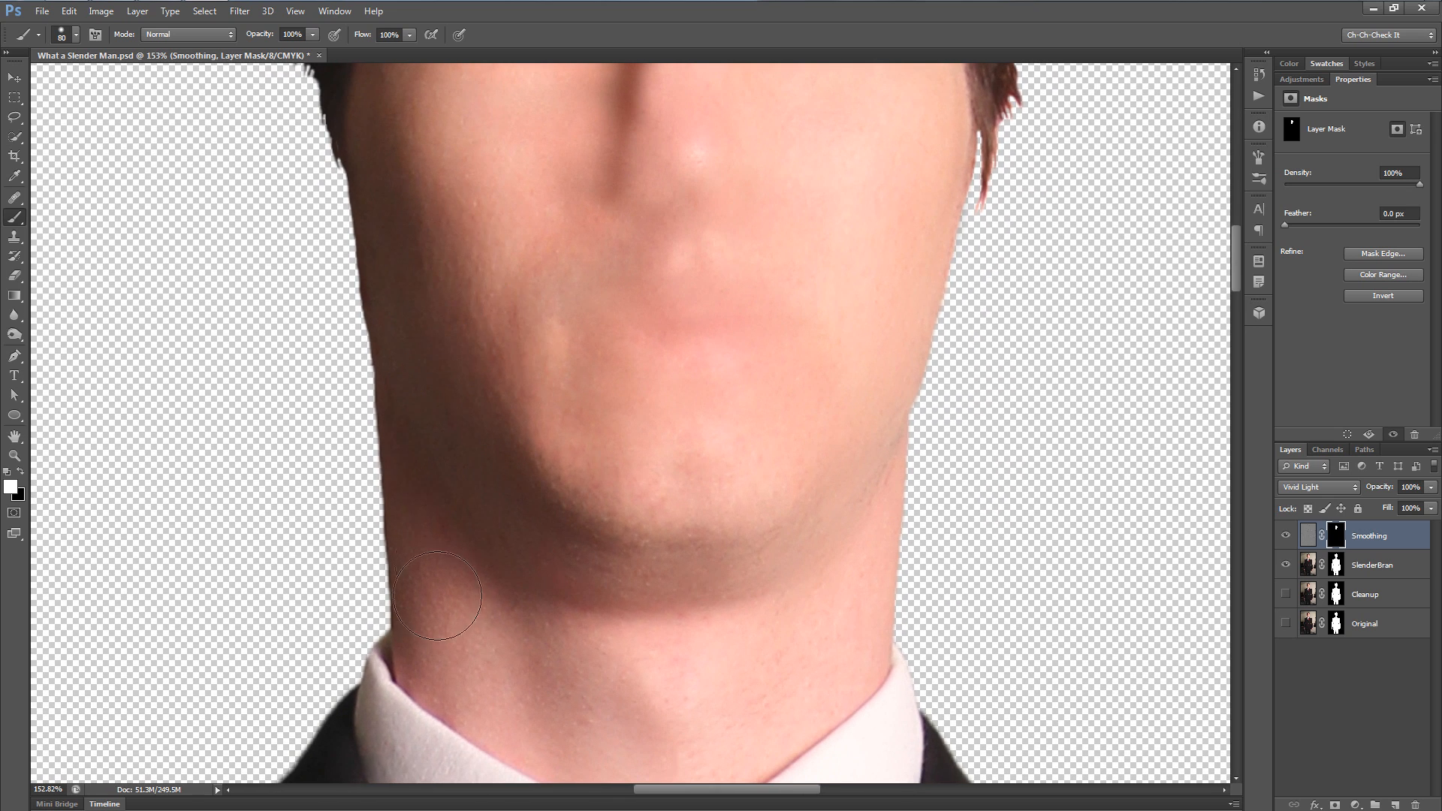
- Compare the face with the Smoothing layer hidden and shown to judge the skin softening
key(ctrl+0)
drag(577, 416, 671, 397)
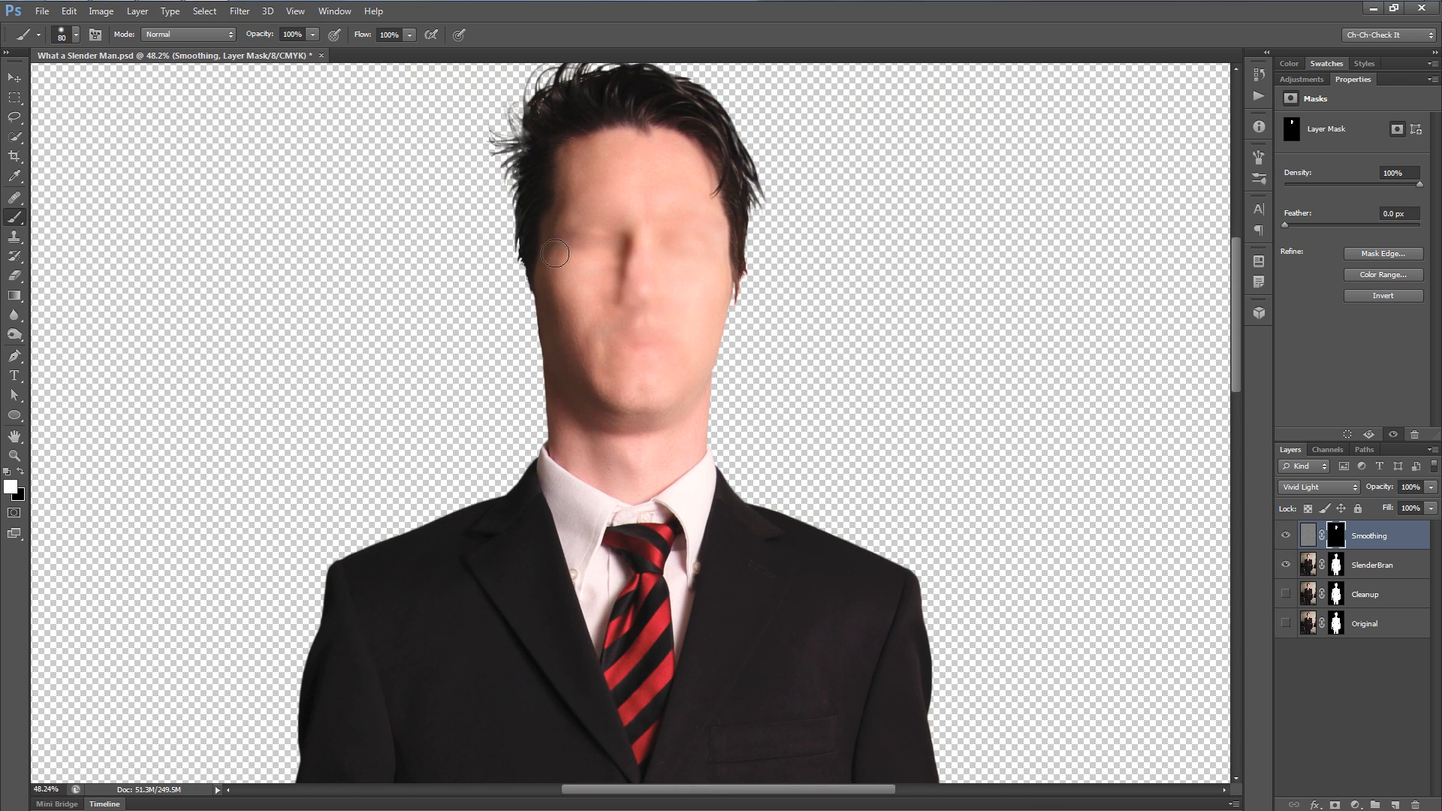
scroll(561, 268, up, 5)
drag(708, 367, 704, 467)
scroll(712, 458, up, 2)
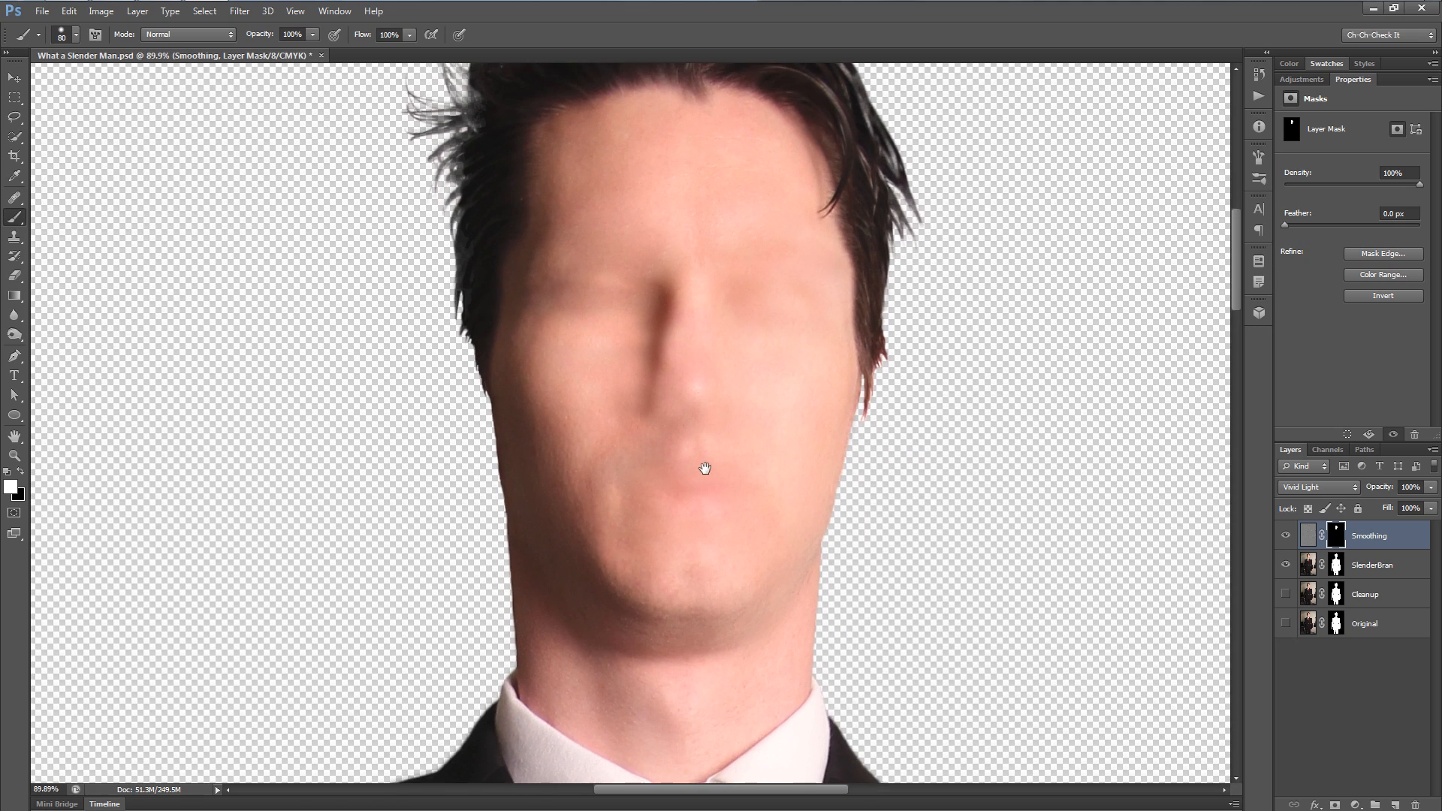
click(1285, 535)
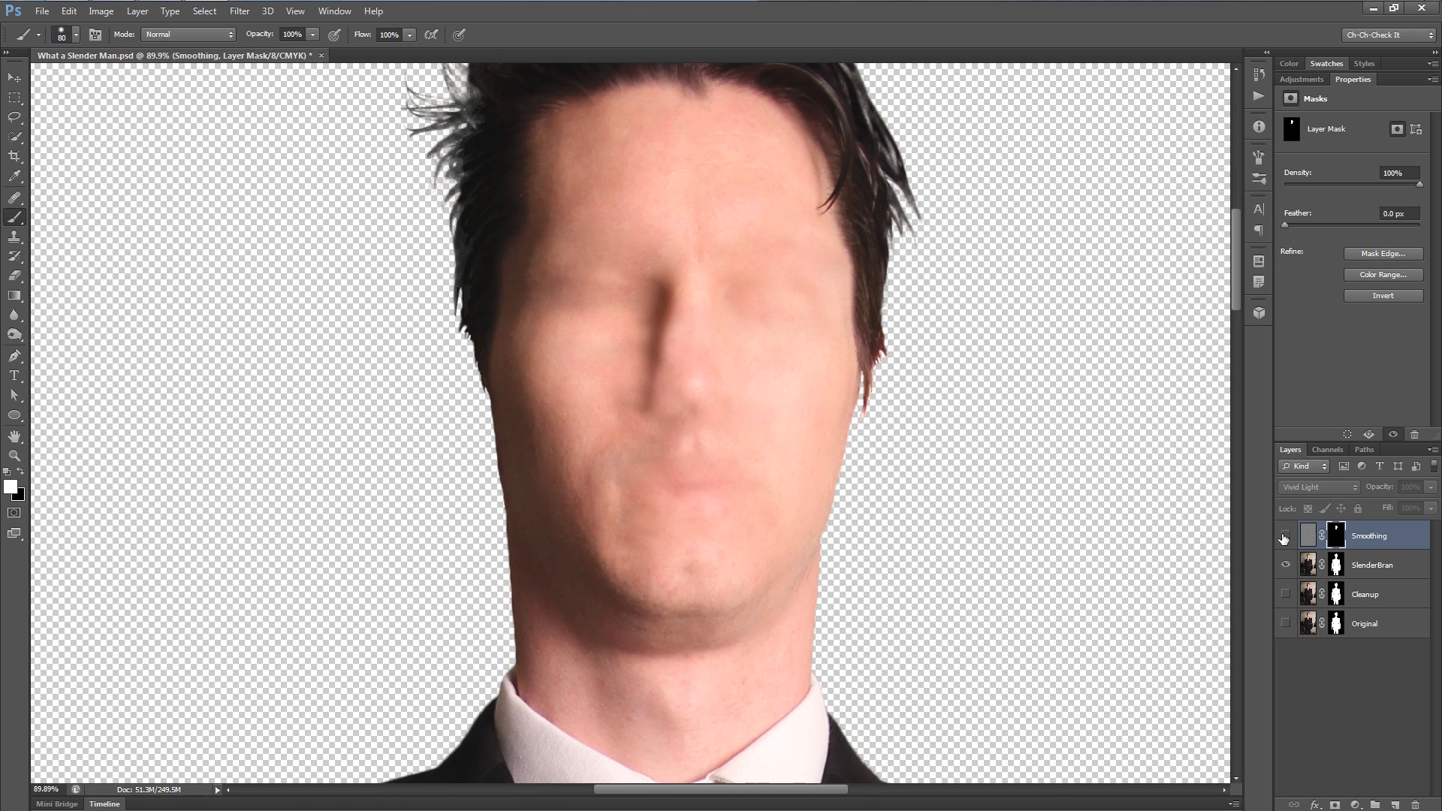
click(1285, 536)
click(1284, 536)
click(1285, 536)
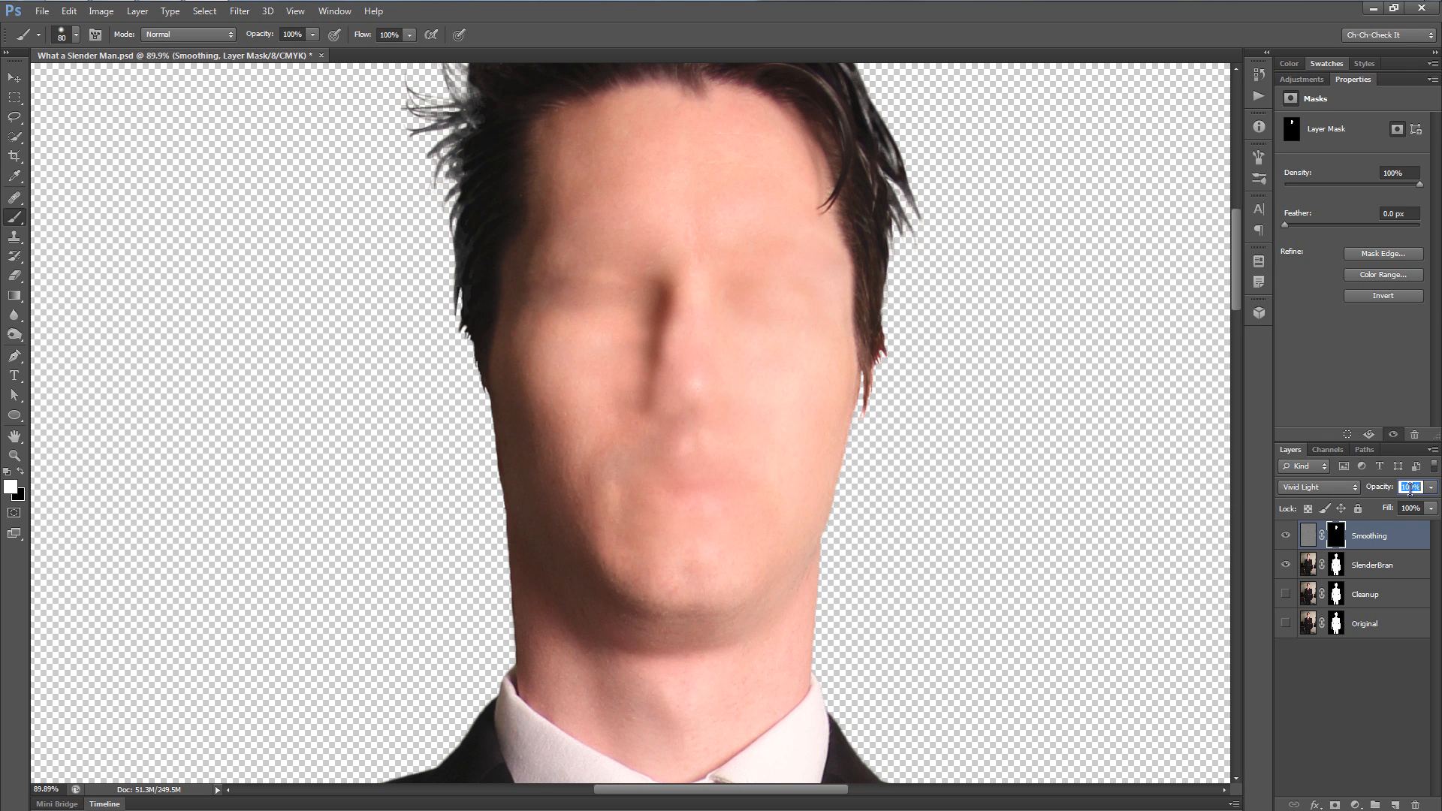
- Set the Smoothing layer's opacity to 75% and check the face at several magnifications
text(75)
scroll(801, 435, down, 4)
drag(805, 508, 783, 438)
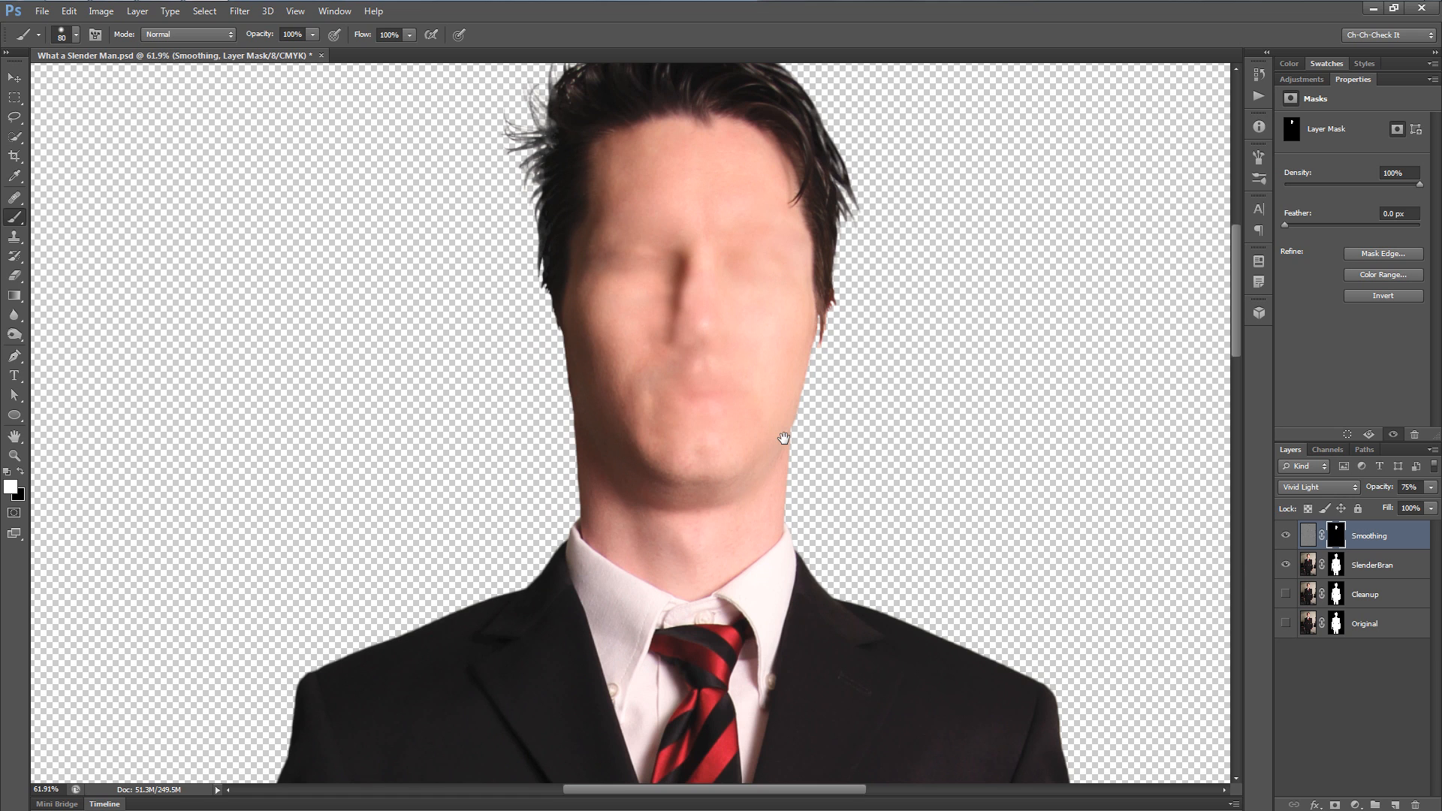
scroll(743, 406, down, 4)
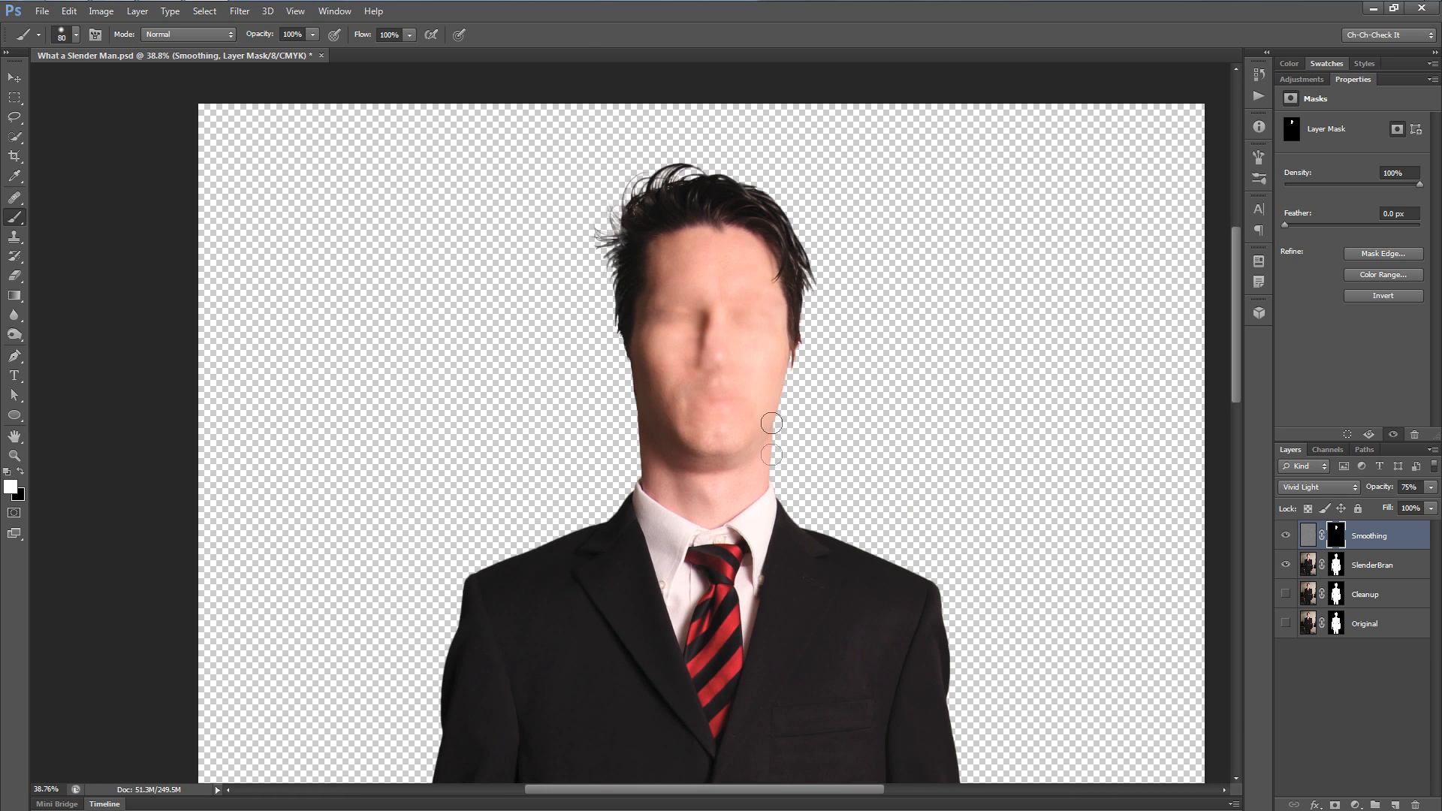
scroll(762, 450, up, 3)
scroll(751, 435, up, 2)
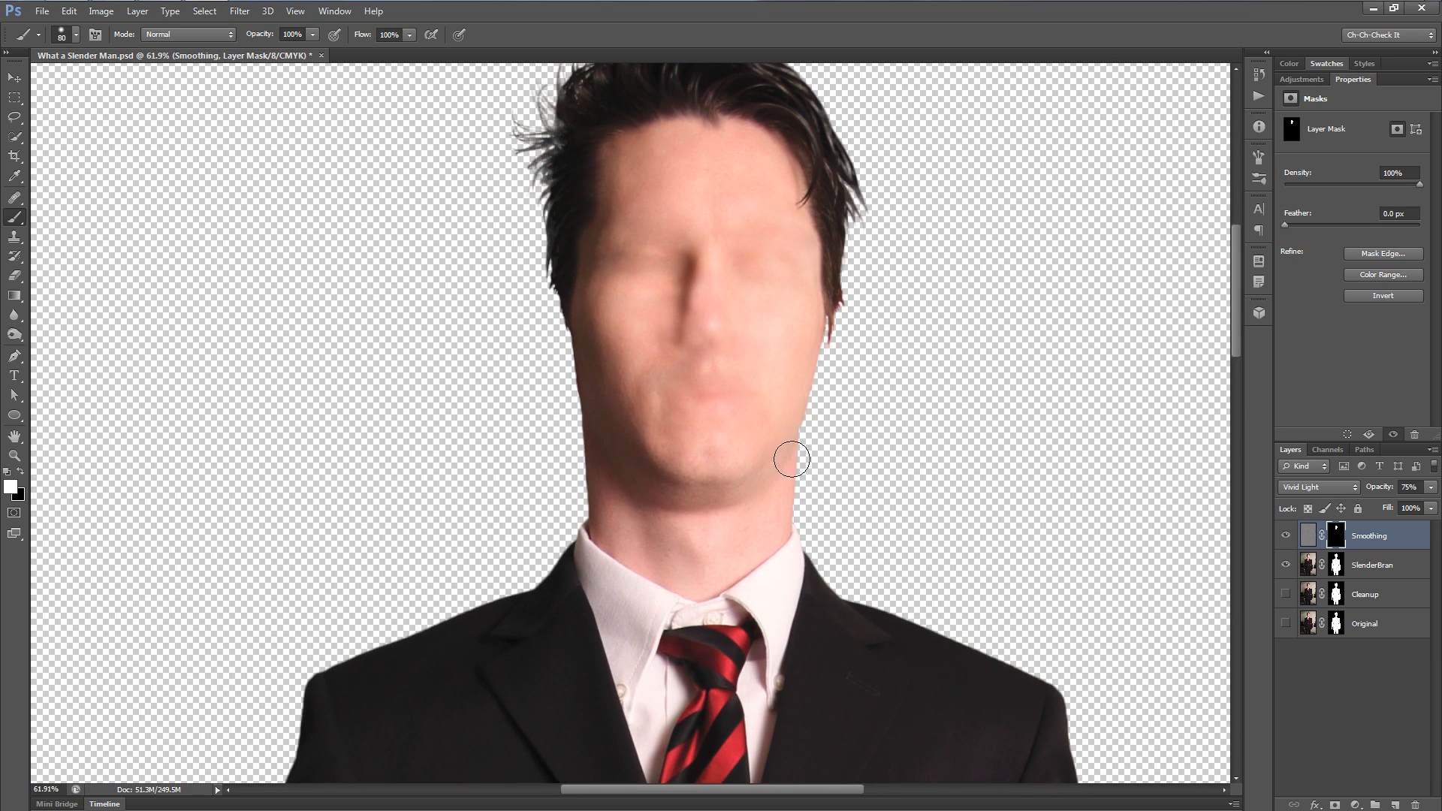
- Add a Hue/Saturation adjustment layer above Smoothing, set its saturation to -52, and check the figure's paler skin and suit
click(1306, 80)
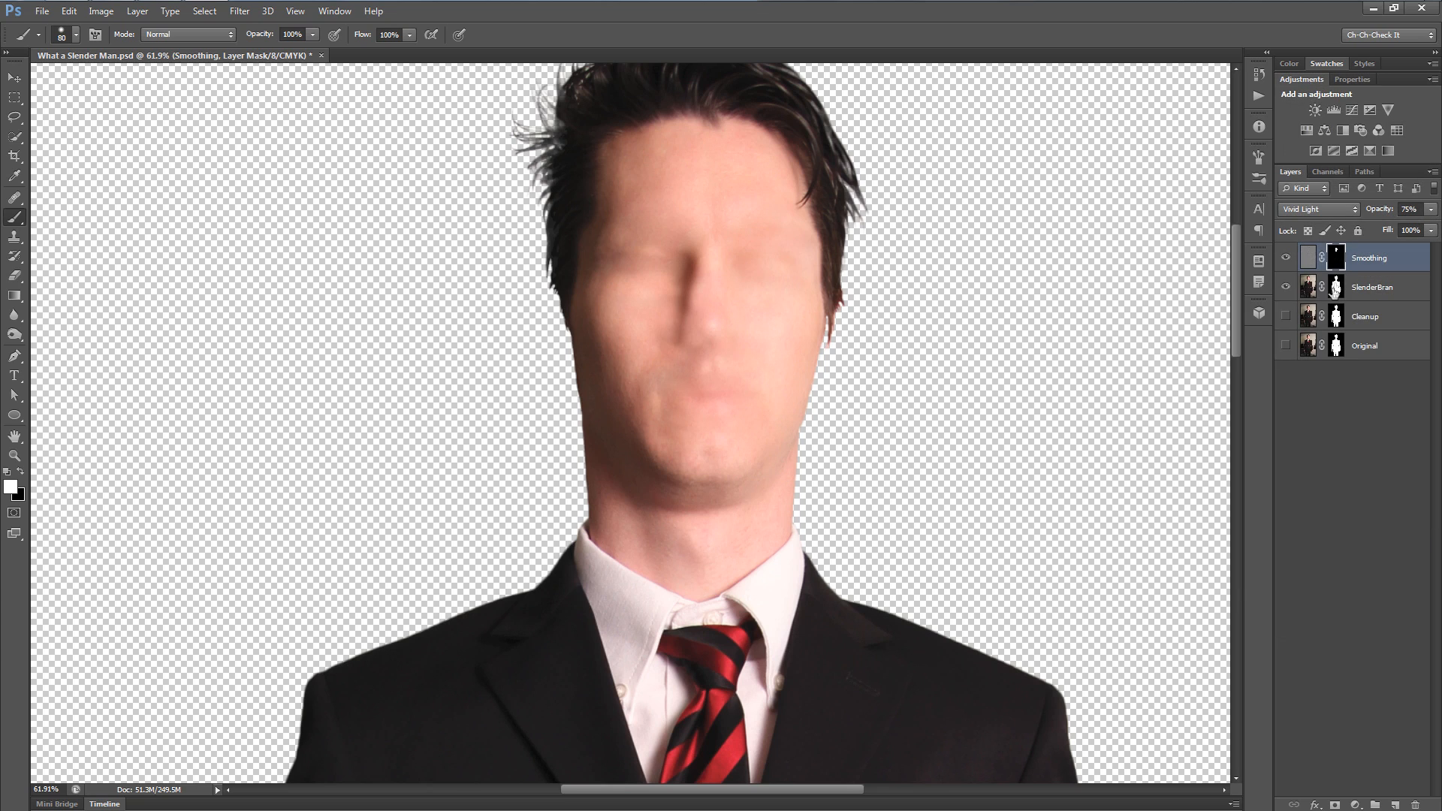
click(1308, 132)
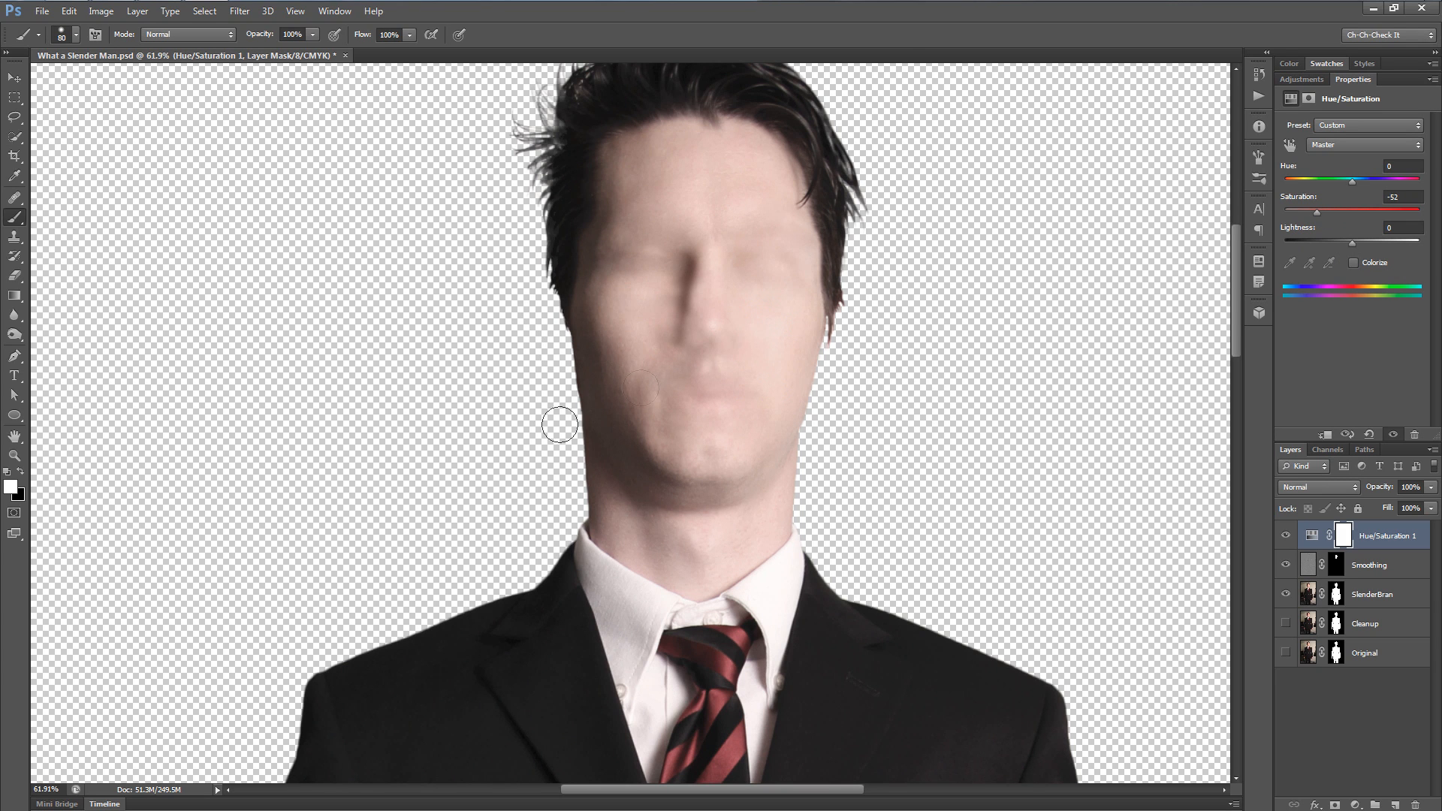
scroll(834, 485, down, 2)
drag(810, 486, 800, 443)
scroll(763, 461, down, 2)
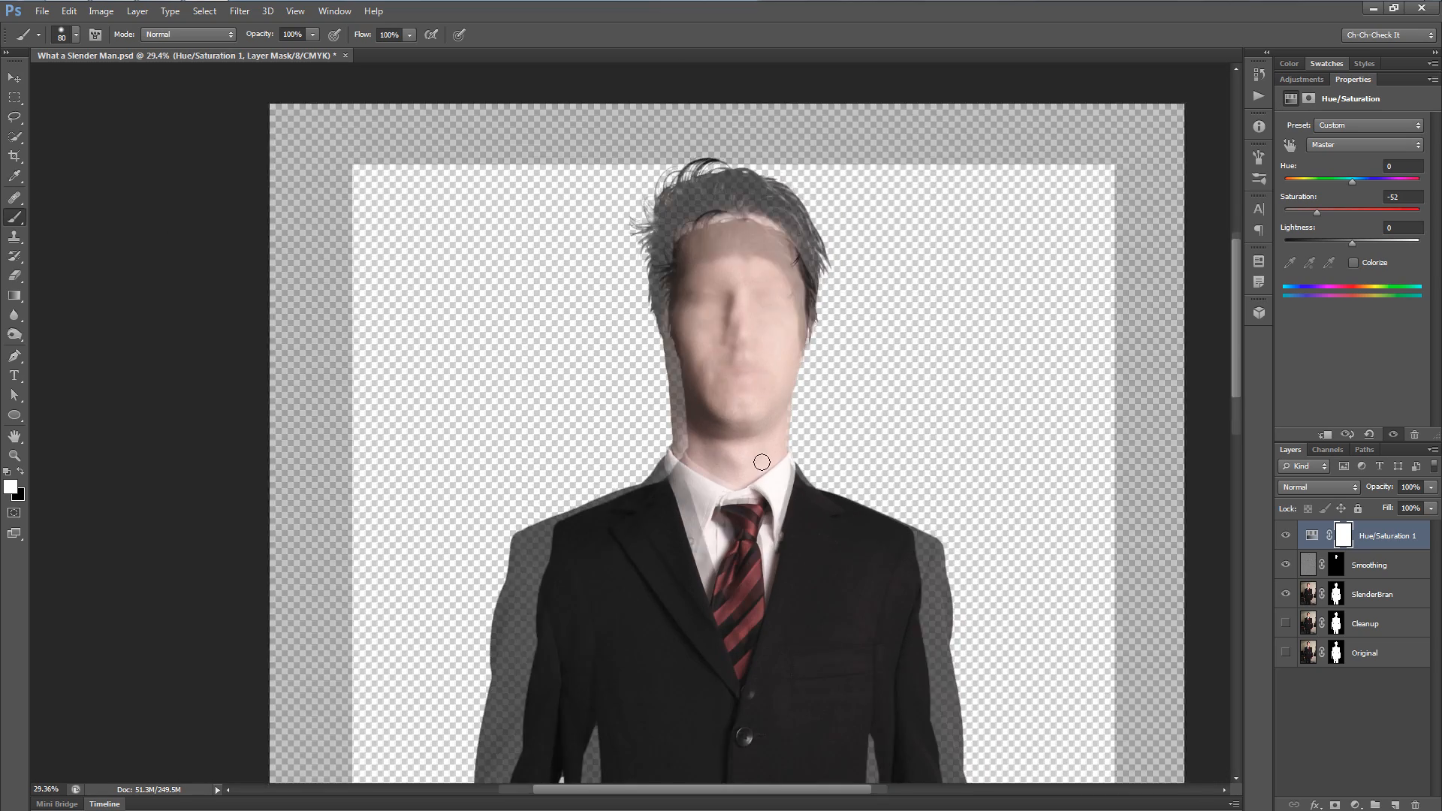
drag(829, 467, 817, 279)
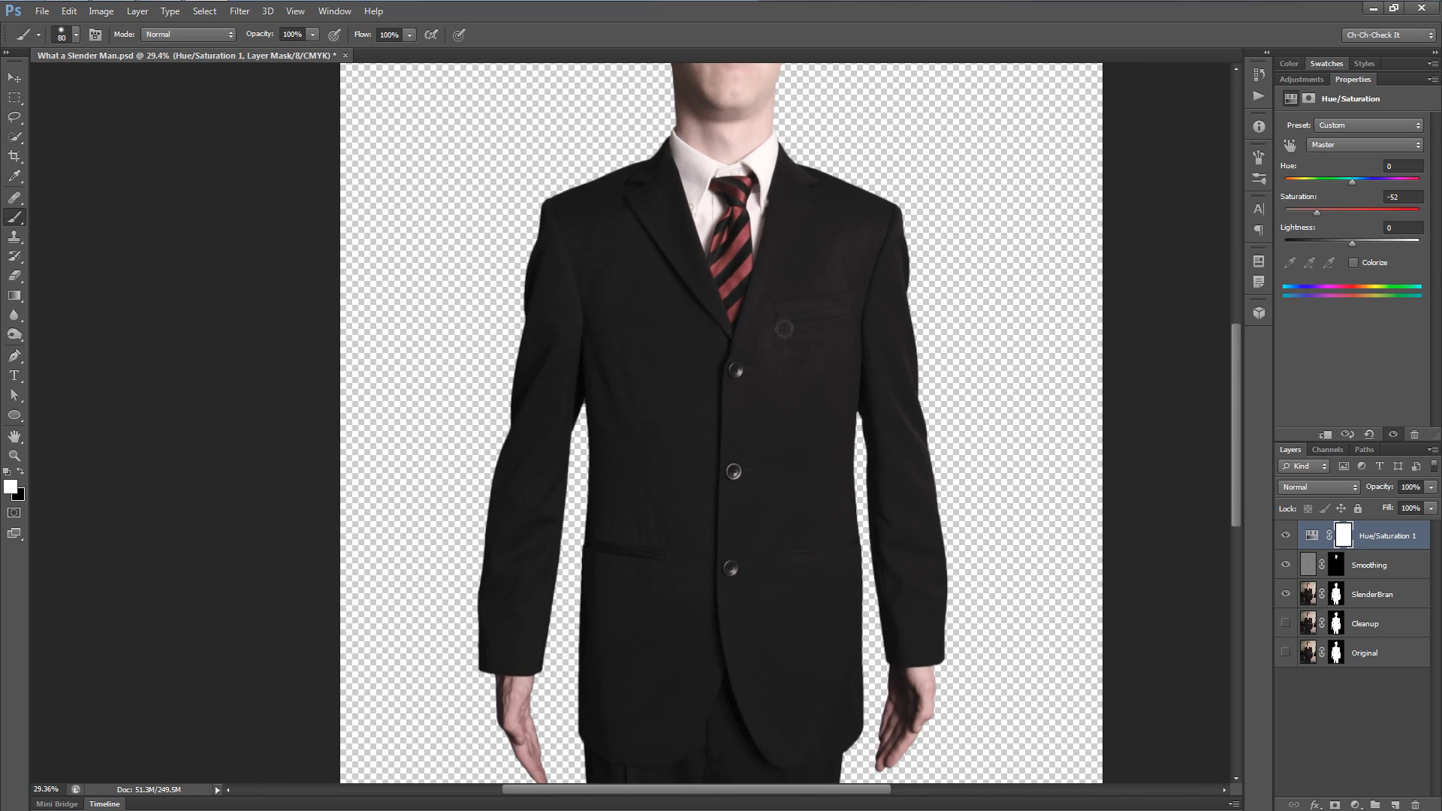
scroll(773, 412, up, 2)
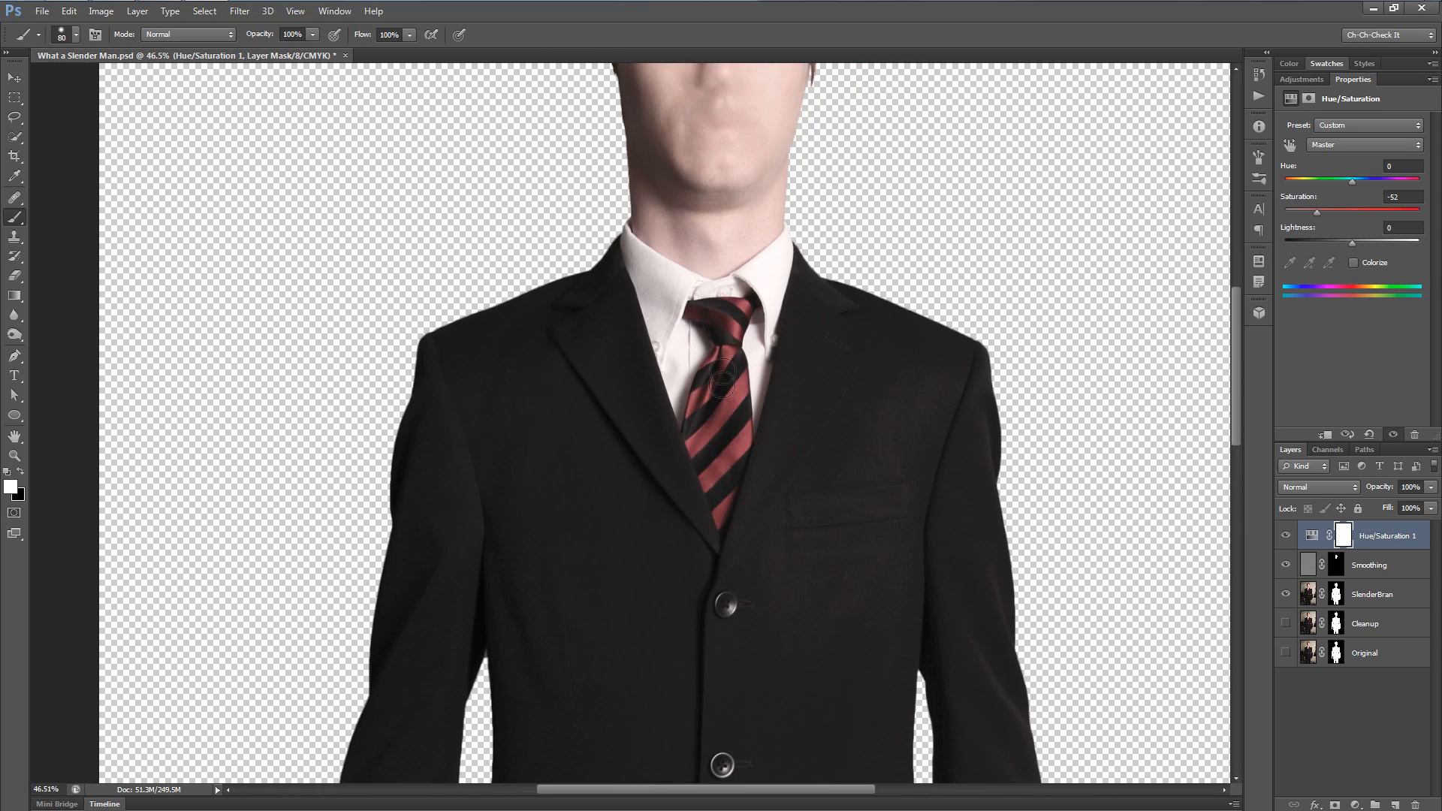
scroll(719, 501, down, 2)
scroll(728, 446, up, 3)
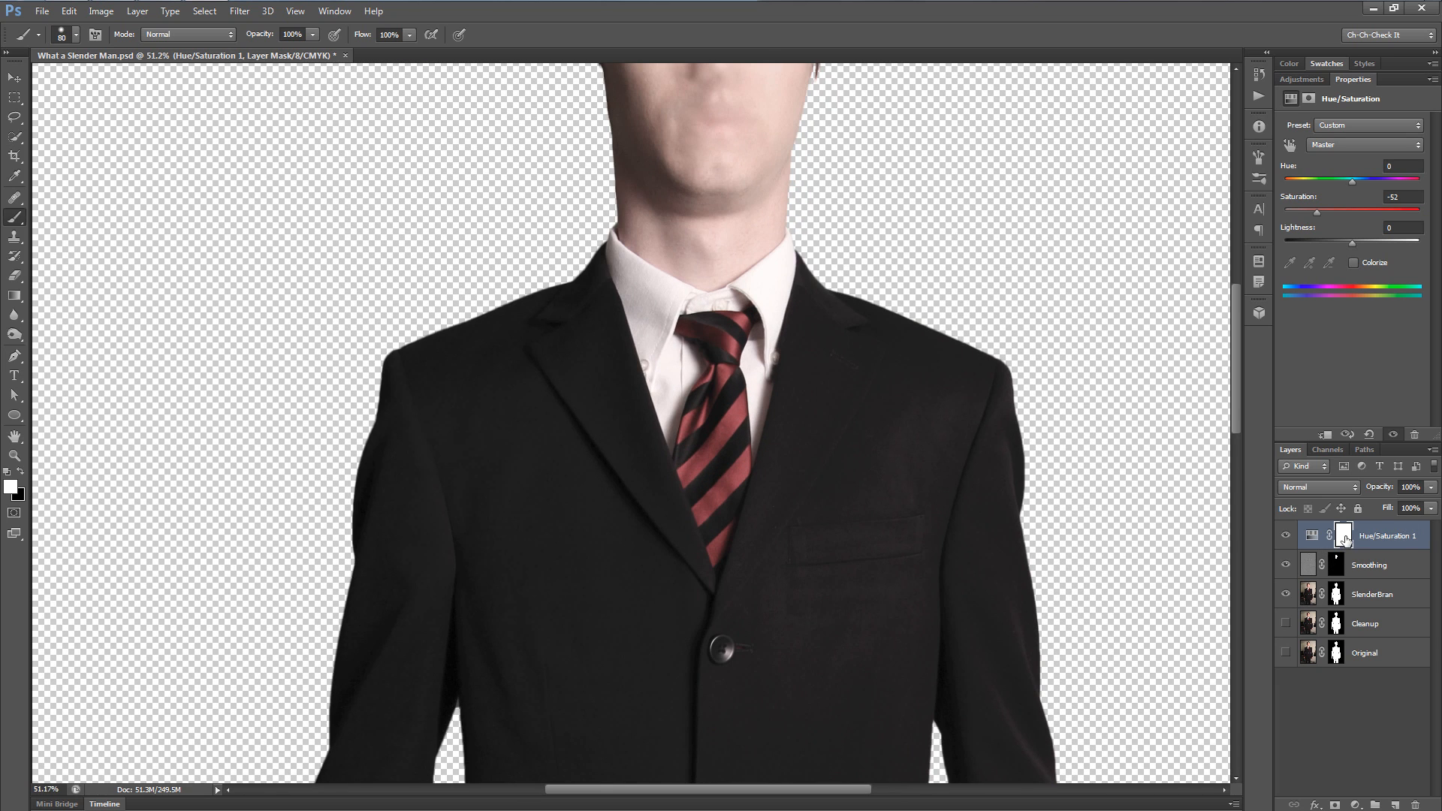
- Invert the Hue/Saturation layer's mask to black so the desaturation is hidden everywhere
click(1345, 536)
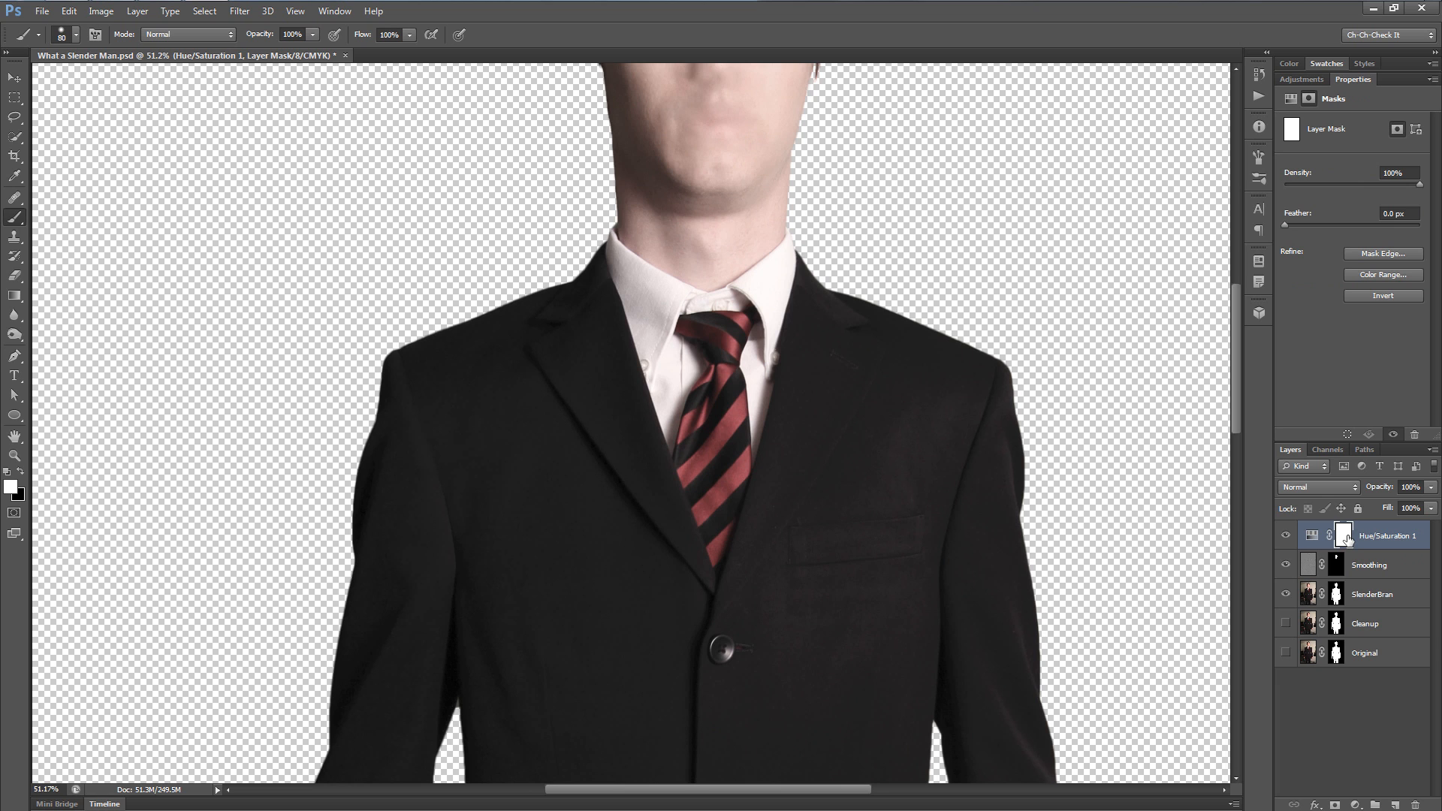
key(ctrl+i)
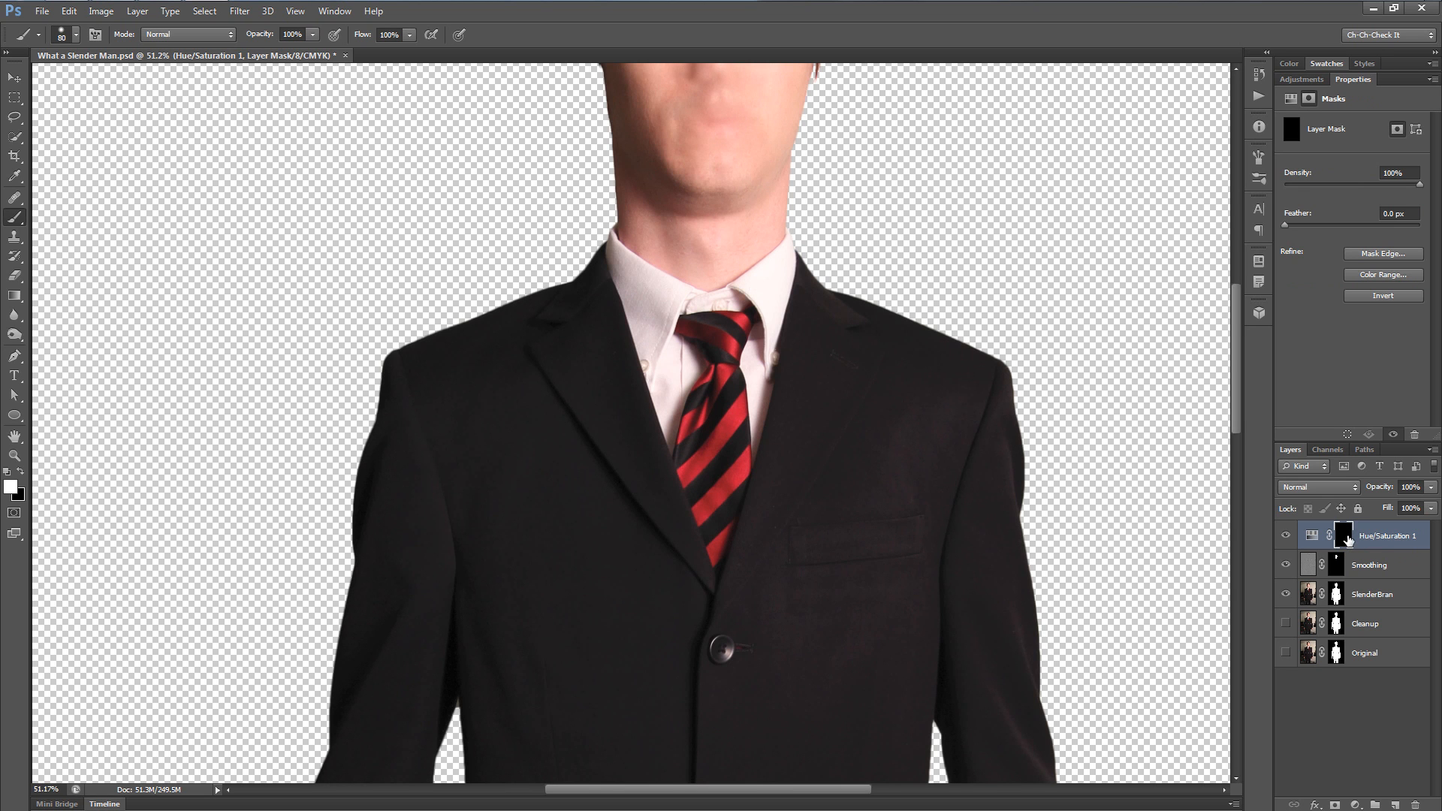
scroll(751, 501, down, 2)
scroll(791, 304, up, 2)
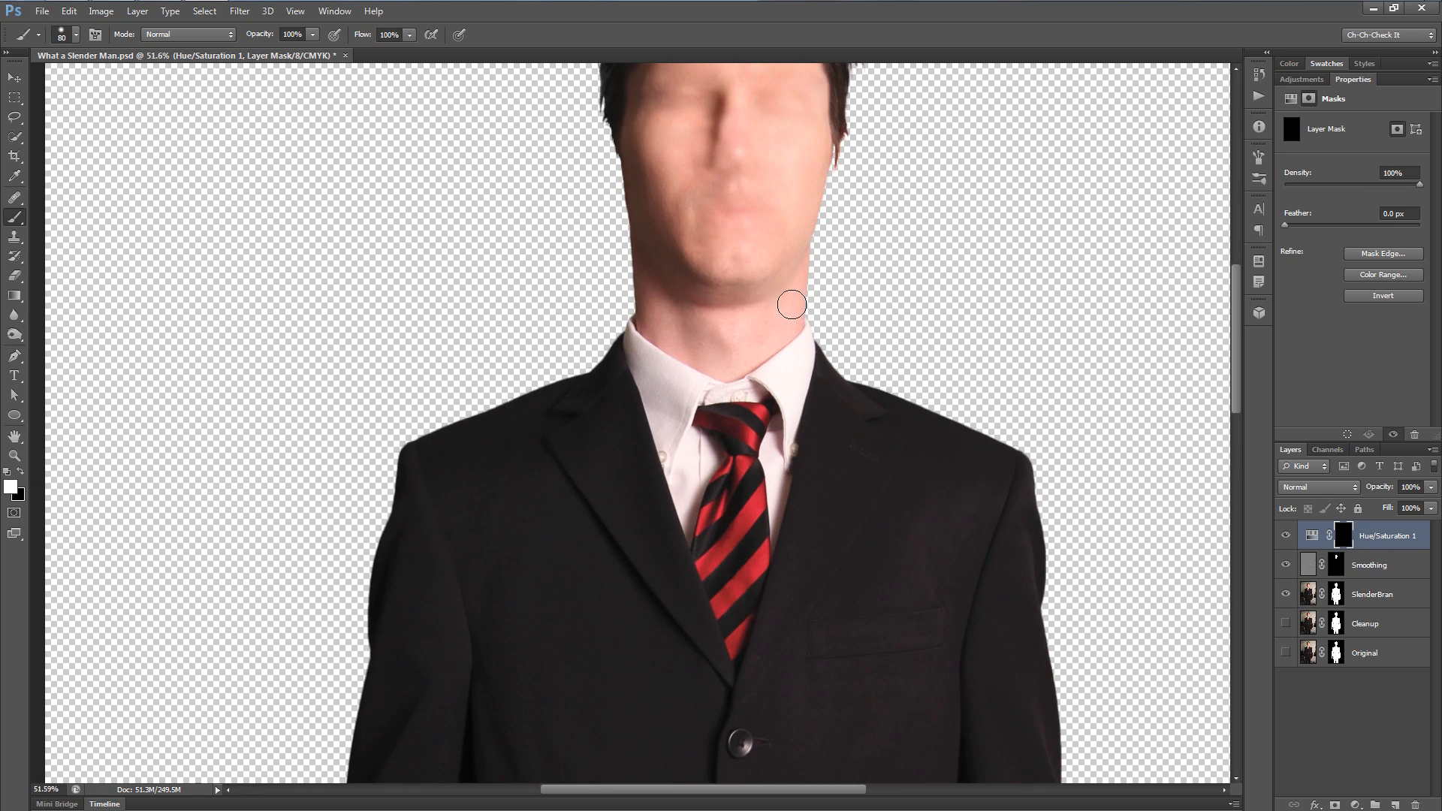
- Paint white on the Hue/Saturation mask with an enlarged brush to desaturate the neck, chin and jaw
scroll(792, 304, up, 3)
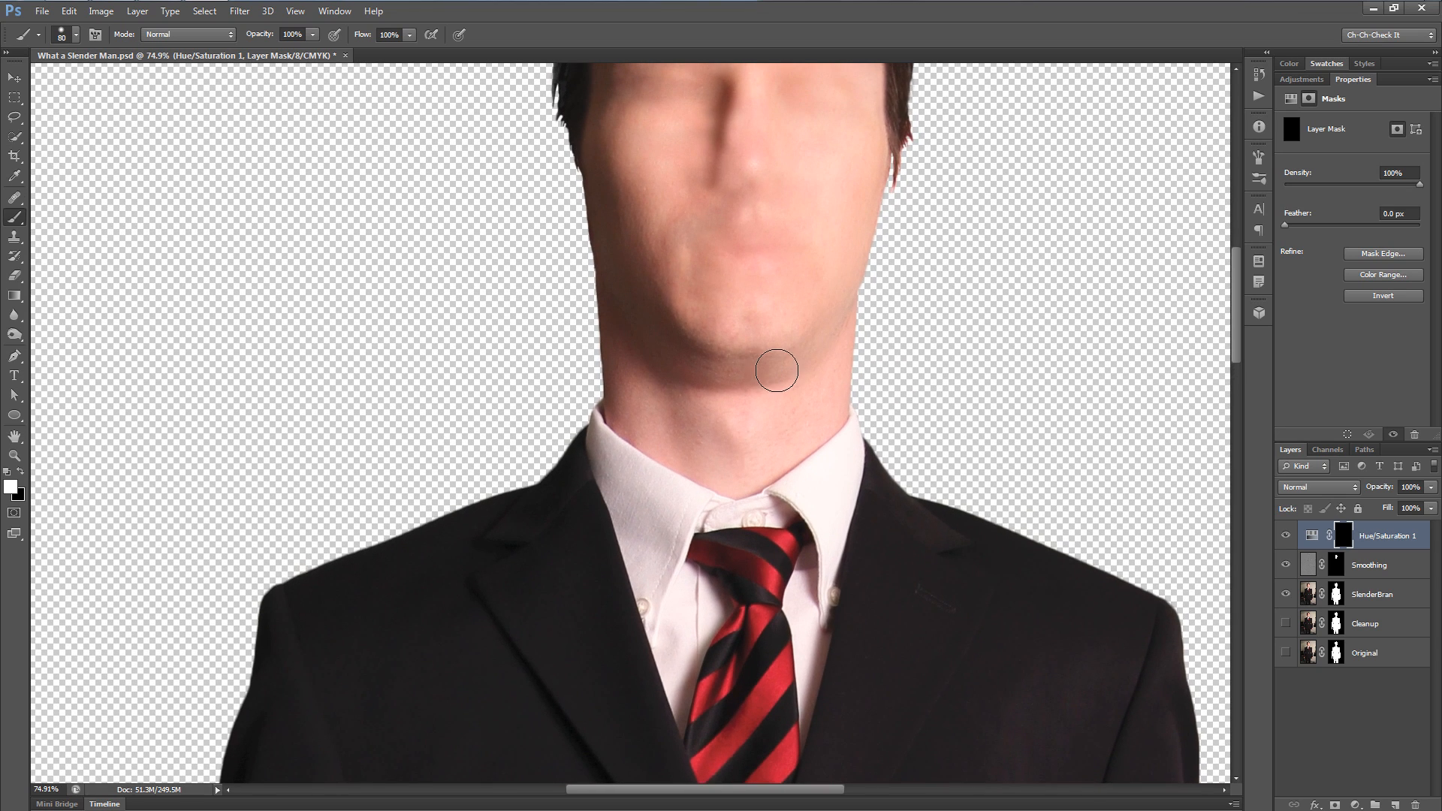
key(bracketright)
key(bracketright)
key(bracketright)
mouse_move(785, 405)
mouse_down()
mouse_move(717, 454)
mouse_move(759, 451)
mouse_move(759, 464)
mouse_move(715, 459)
mouse_move(624, 400)
mouse_move(636, 375)
mouse_move(841, 372)
mouse_move(767, 402)
mouse_move(813, 418)
mouse_move(841, 338)
mouse_move(662, 274)
mouse_move(617, 209)
mouse_move(631, 168)
mouse_up()
key(bracketright)
key(bracketright)
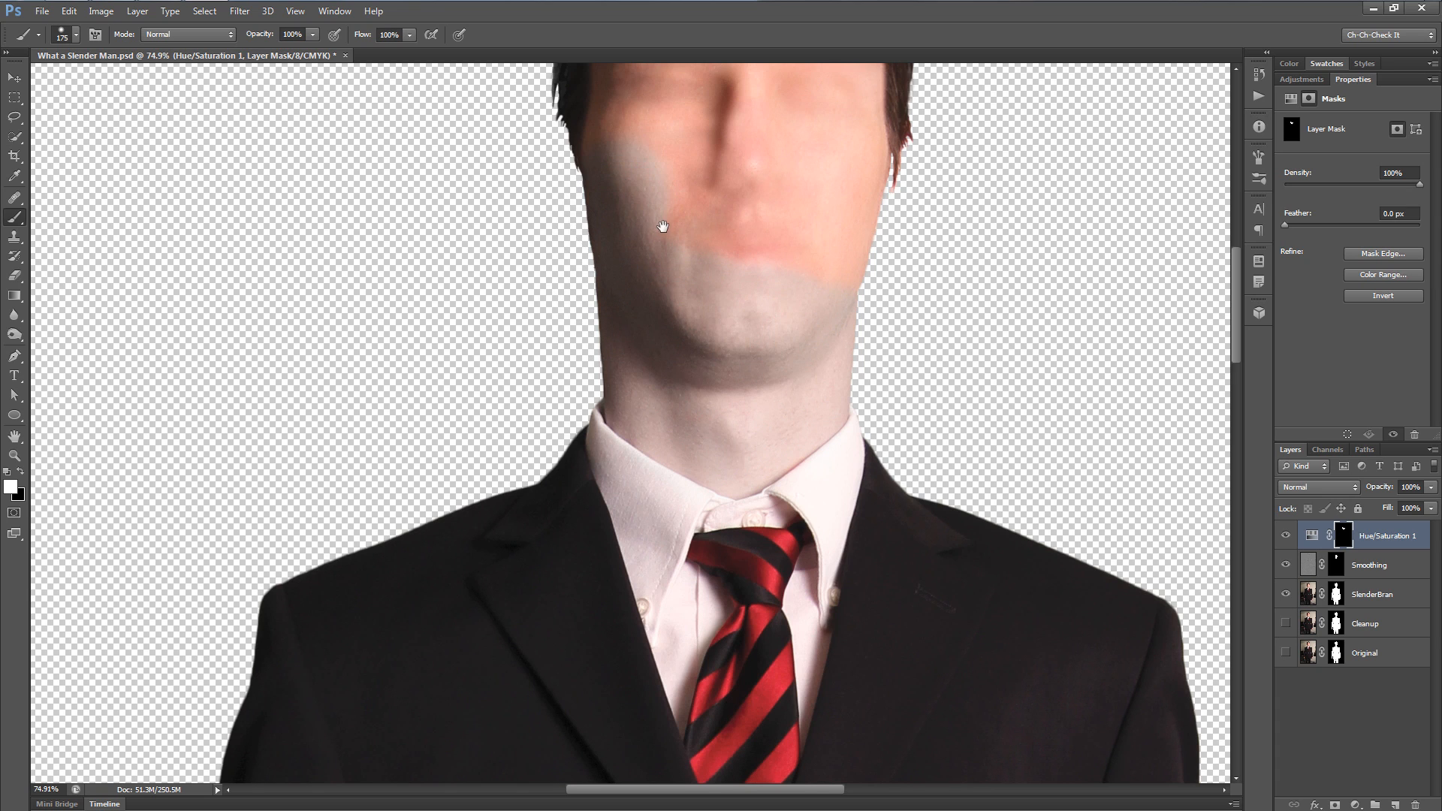
- Paint the Hue/Saturation mask white over the cheeks, forehead and remaining face to desaturate that skin
drag(663, 226, 651, 402)
drag(586, 335, 573, 217)
drag(602, 408, 601, 544)
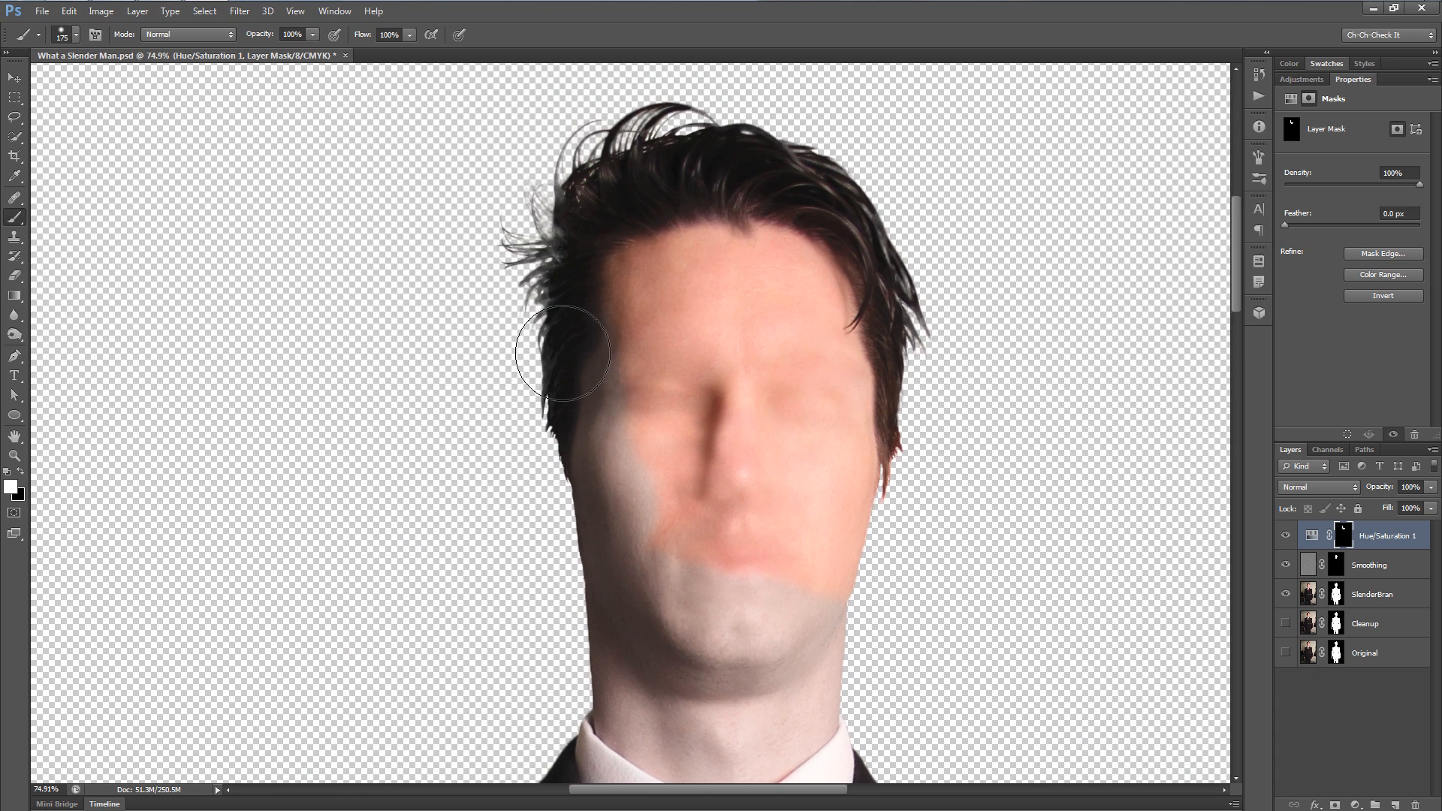
mouse_move(623, 225)
mouse_down()
mouse_move(781, 211)
mouse_move(871, 139)
mouse_up()
mouse_move(976, 314)
mouse_down()
mouse_move(865, 502)
mouse_move(843, 320)
mouse_move(699, 318)
mouse_move(637, 296)
mouse_move(785, 303)
mouse_move(646, 372)
mouse_move(649, 411)
mouse_move(695, 409)
mouse_move(631, 535)
mouse_move(689, 503)
mouse_move(842, 519)
mouse_move(864, 573)
mouse_move(805, 520)
mouse_move(794, 409)
mouse_up()
- Desaturate the hand on the image's right side by painting the Hue/Saturation mask white with a smaller brush
scroll(757, 478, down, 8)
mouse_move(811, 622)
mouse_down()
mouse_move(776, 453)
mouse_move(785, 248)
mouse_up()
drag(887, 698, 898, 551)
scroll(976, 470, up, 10)
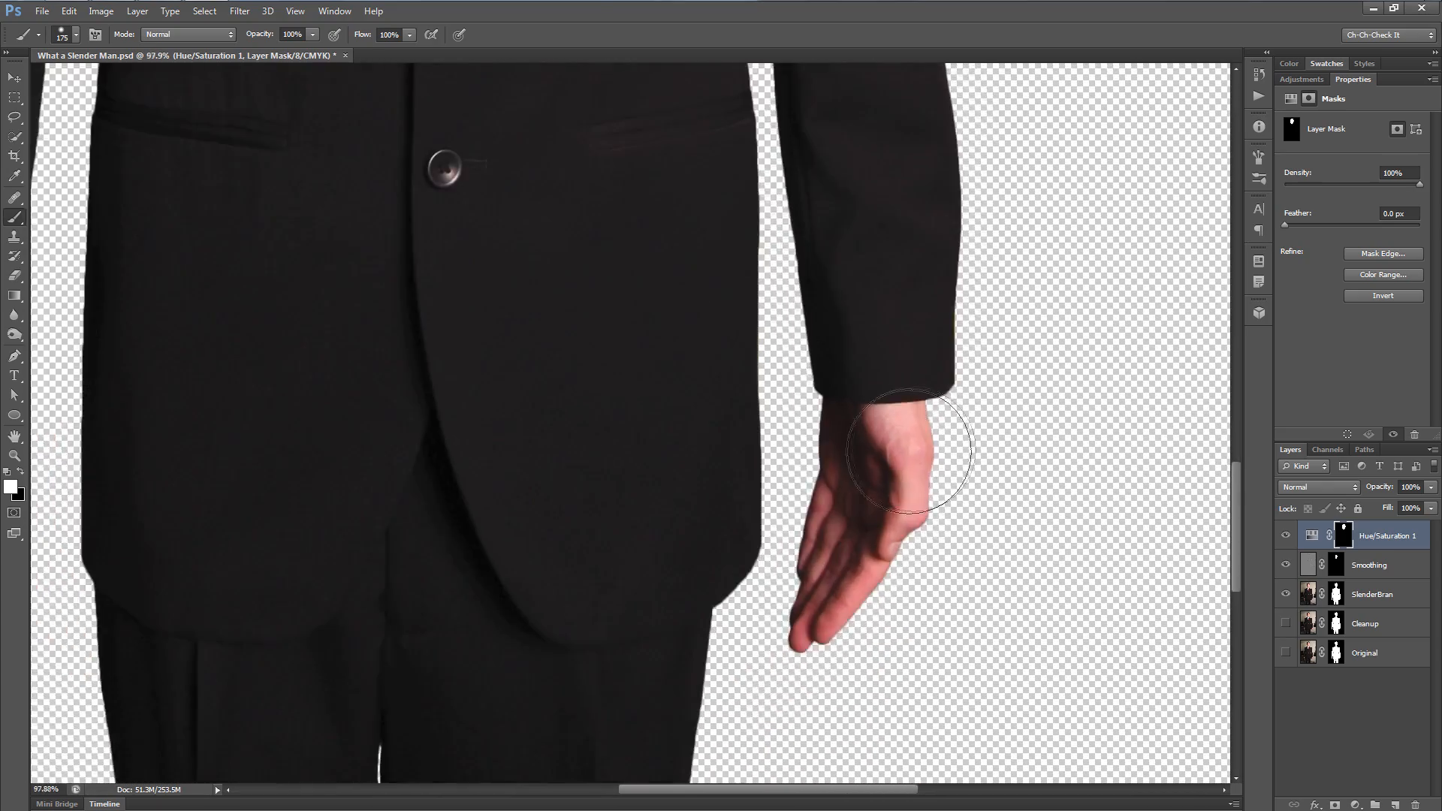
key(bracketleft)
key(bracketleft)
key(bracketleft)
mouse_move(924, 419)
mouse_down()
mouse_move(800, 410)
mouse_move(959, 441)
mouse_move(869, 459)
mouse_move(784, 450)
mouse_move(951, 485)
mouse_move(893, 511)
mouse_move(789, 482)
mouse_move(960, 533)
mouse_move(869, 549)
mouse_move(775, 521)
mouse_move(895, 601)
mouse_move(766, 588)
mouse_move(774, 712)
mouse_move(853, 667)
mouse_move(836, 649)
mouse_move(792, 695)
mouse_up()
drag(822, 627, 665, 503)
- Desaturate the hand on the image's left side by painting the Hue/Saturation mask white with a larger brush
drag(650, 500, 1007, 501)
key(bracketright)
key(bracketright)
mouse_move(459, 530)
mouse_down()
mouse_move(609, 532)
mouse_move(499, 531)
mouse_move(521, 665)
mouse_up()
key(bracketright)
drag(654, 660, 634, 480)
mouse_move(547, 438)
mouse_down()
mouse_move(597, 641)
mouse_move(555, 627)
mouse_move(450, 438)
mouse_move(429, 363)
mouse_up()
- Examine the desaturated face and hands against the suit at several magnifications and over the whole figure
scroll(794, 375, down, 5)
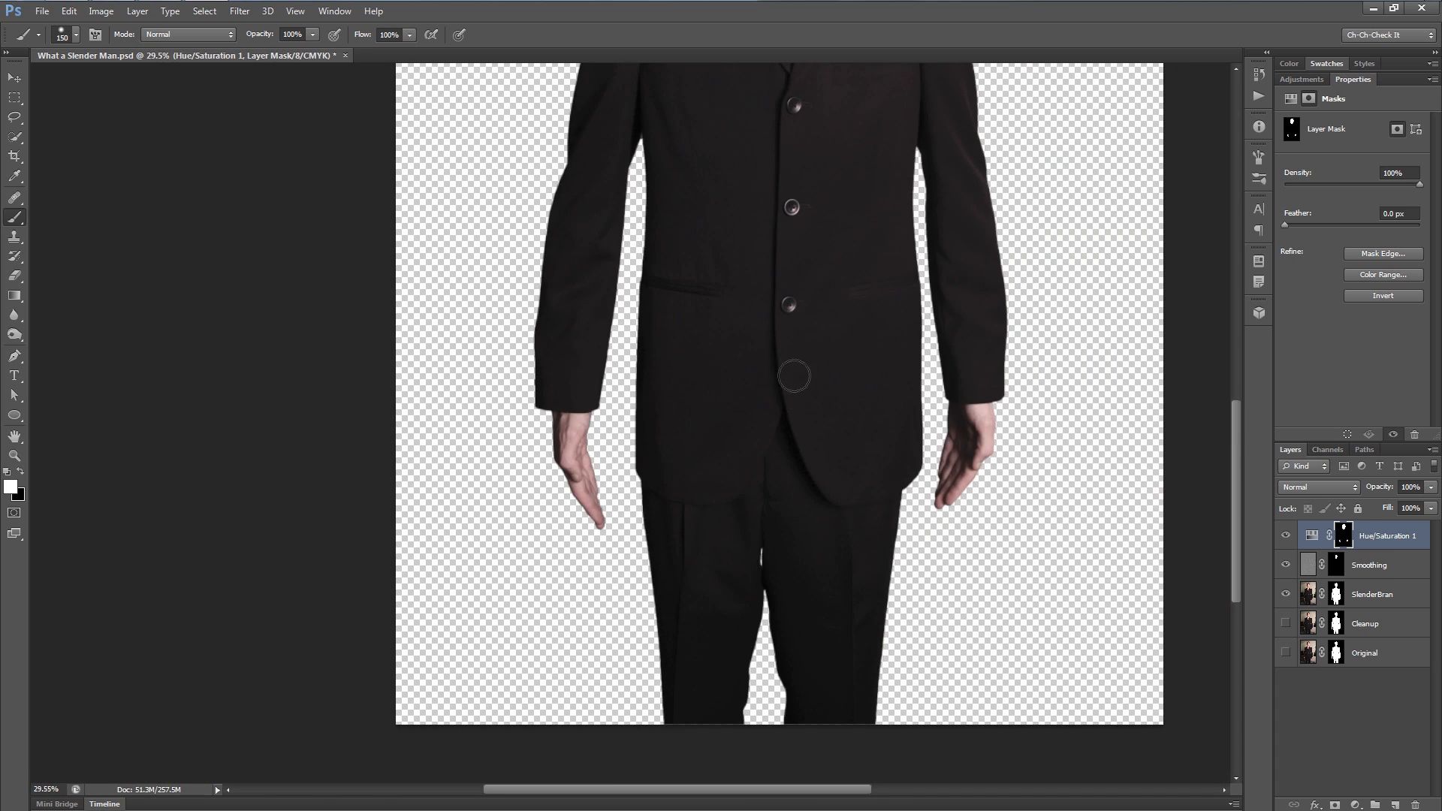
scroll(794, 375, down, 4)
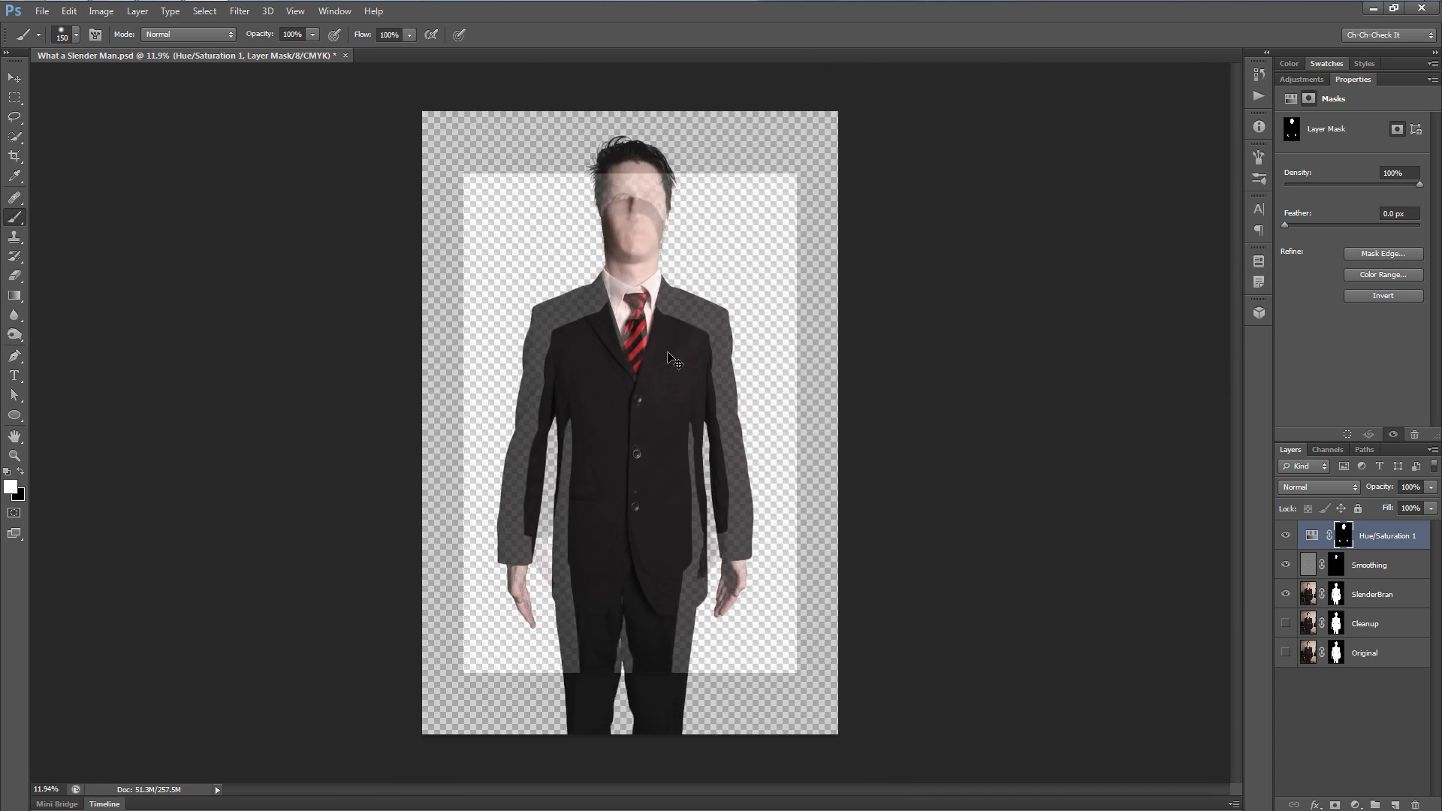
scroll(673, 361, up, 2)
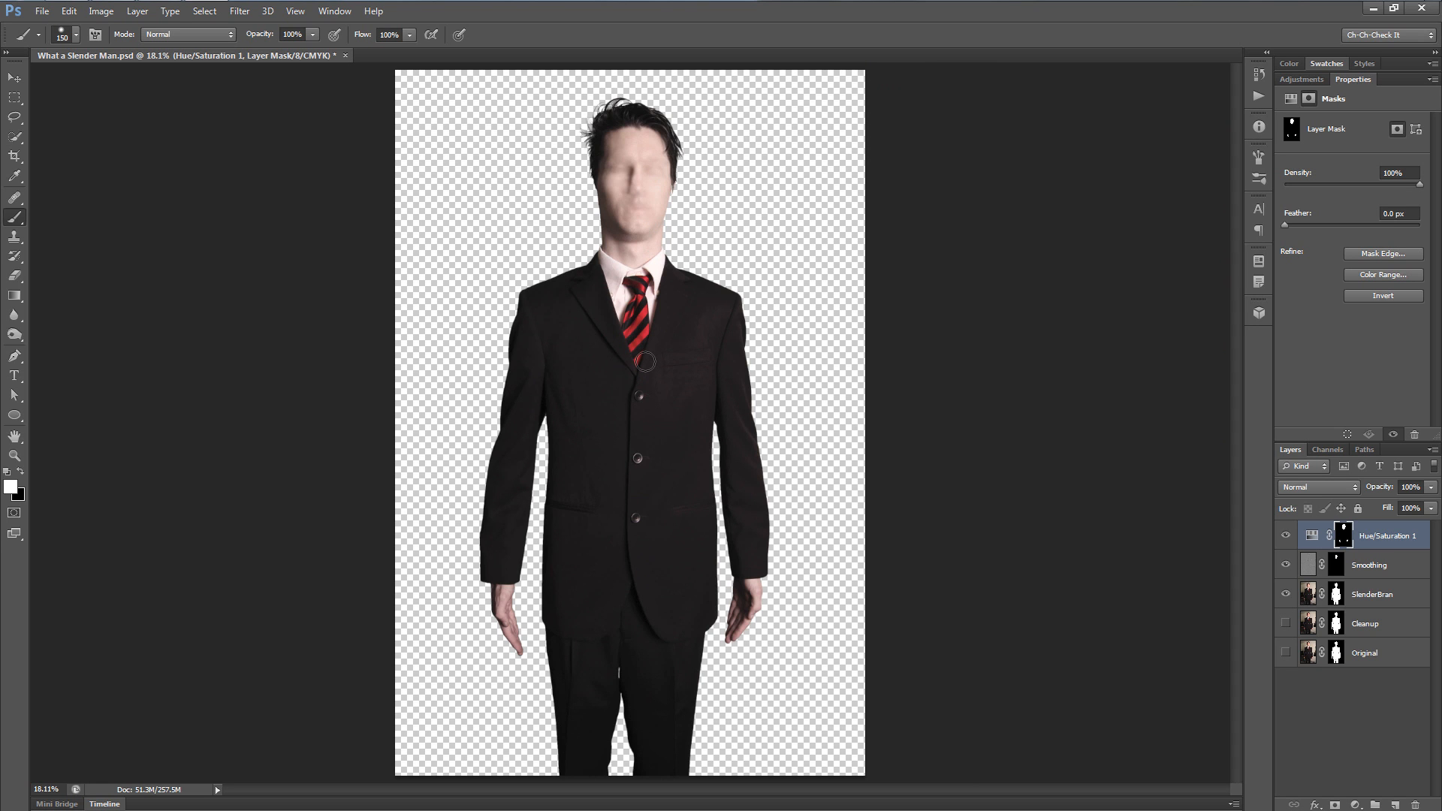
scroll(525, 556, up, 3)
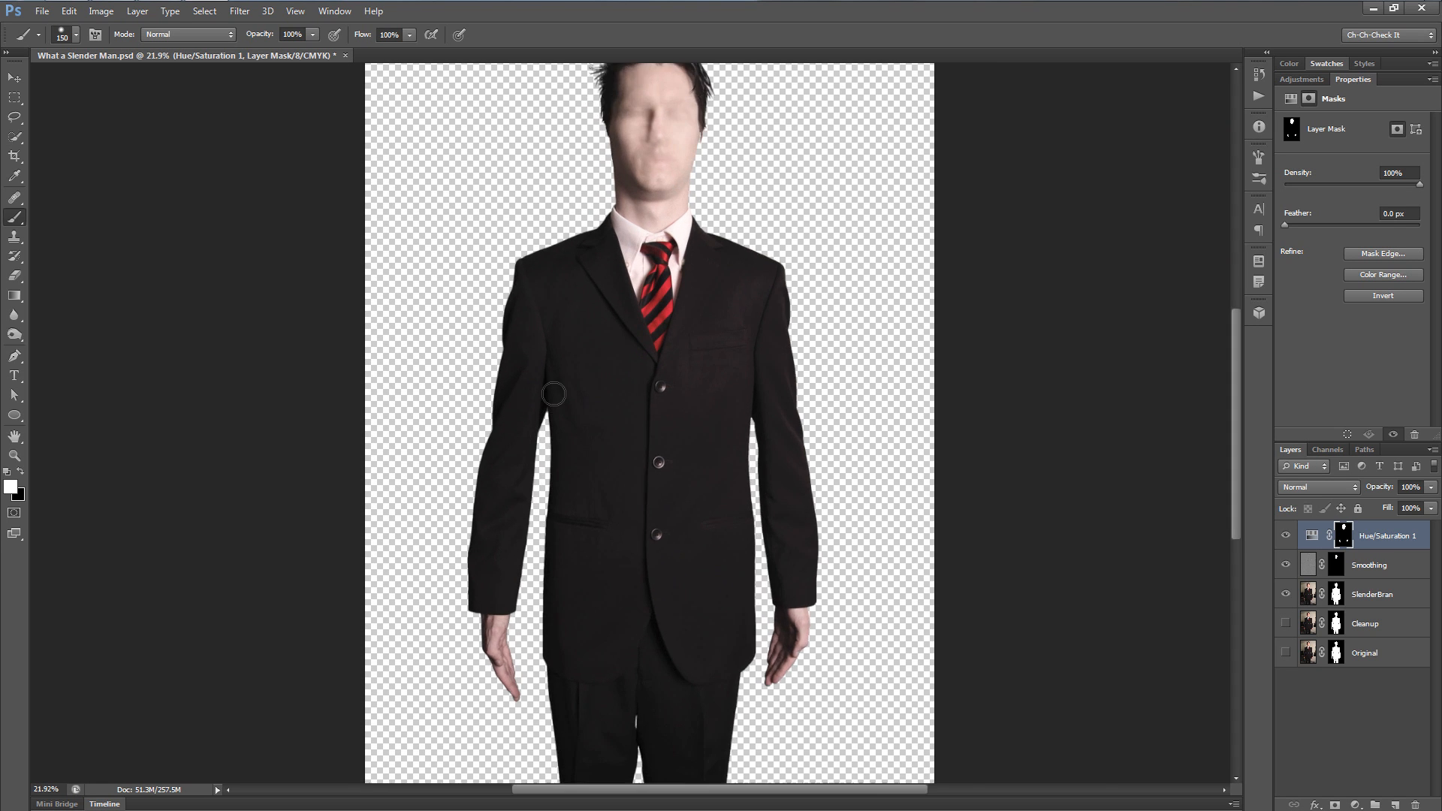
drag(511, 435, 568, 359)
drag(701, 759, 704, 599)
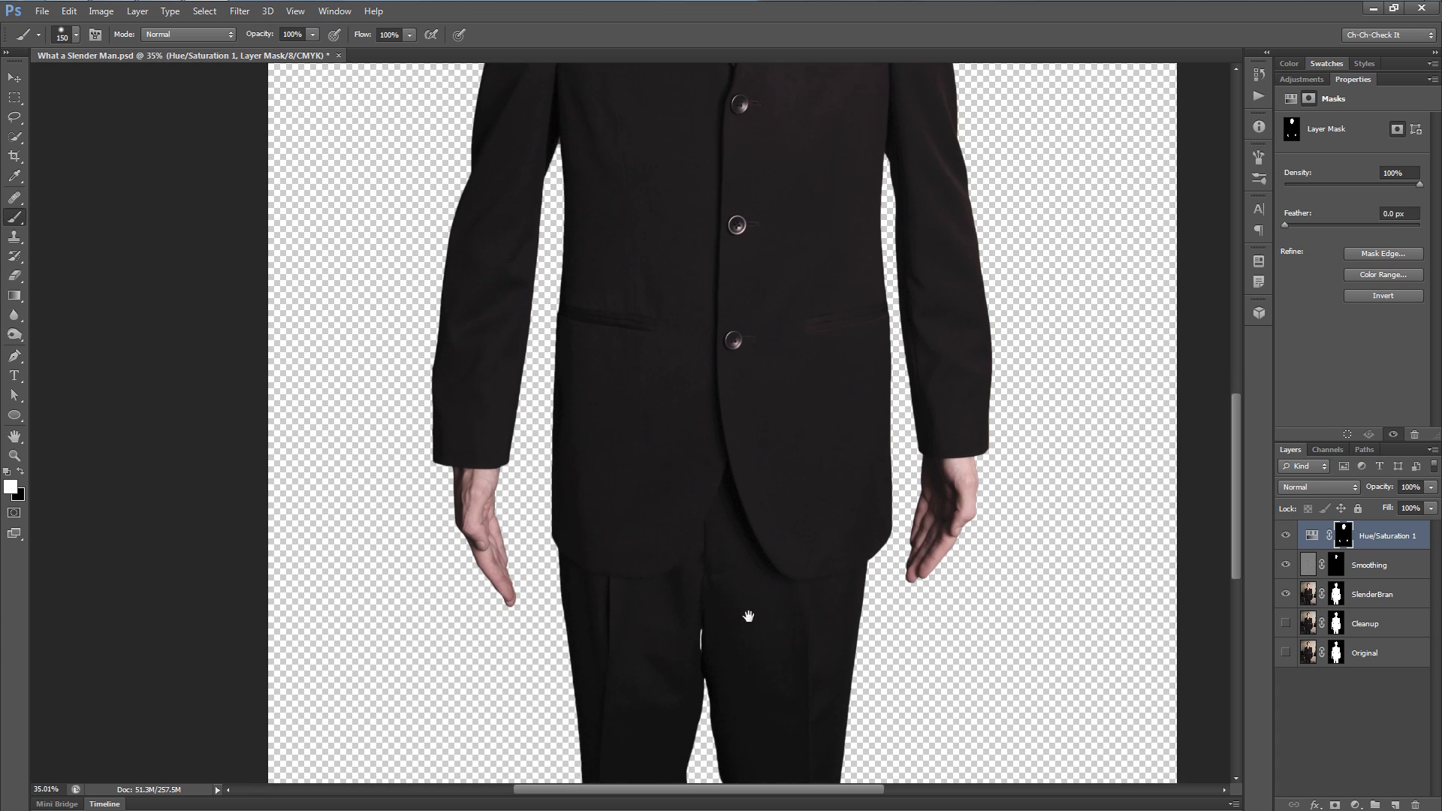
scroll(627, 575, down, 4)
scroll(642, 549, up, 1)
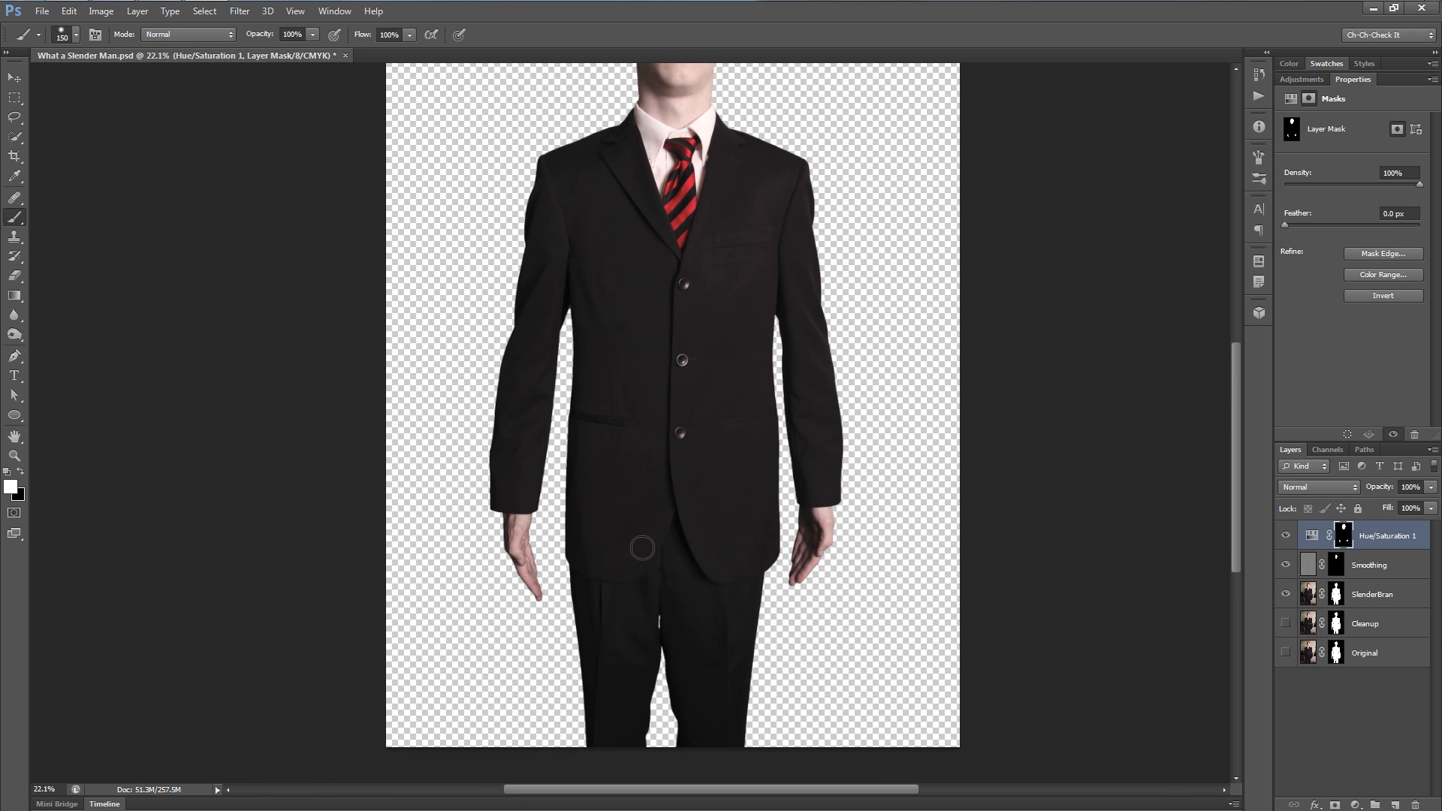
drag(725, 377, 707, 463)
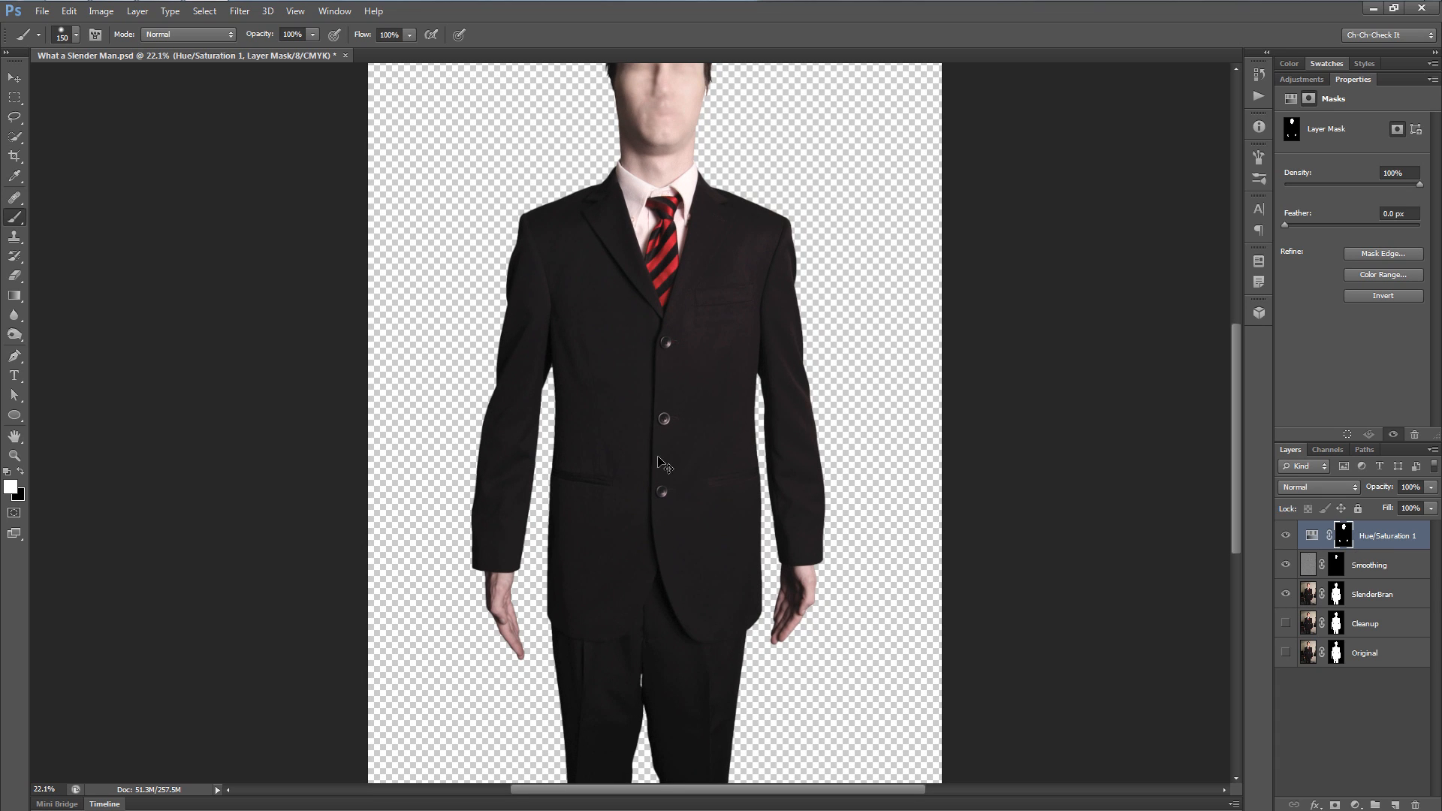
scroll(658, 459, down, 1)
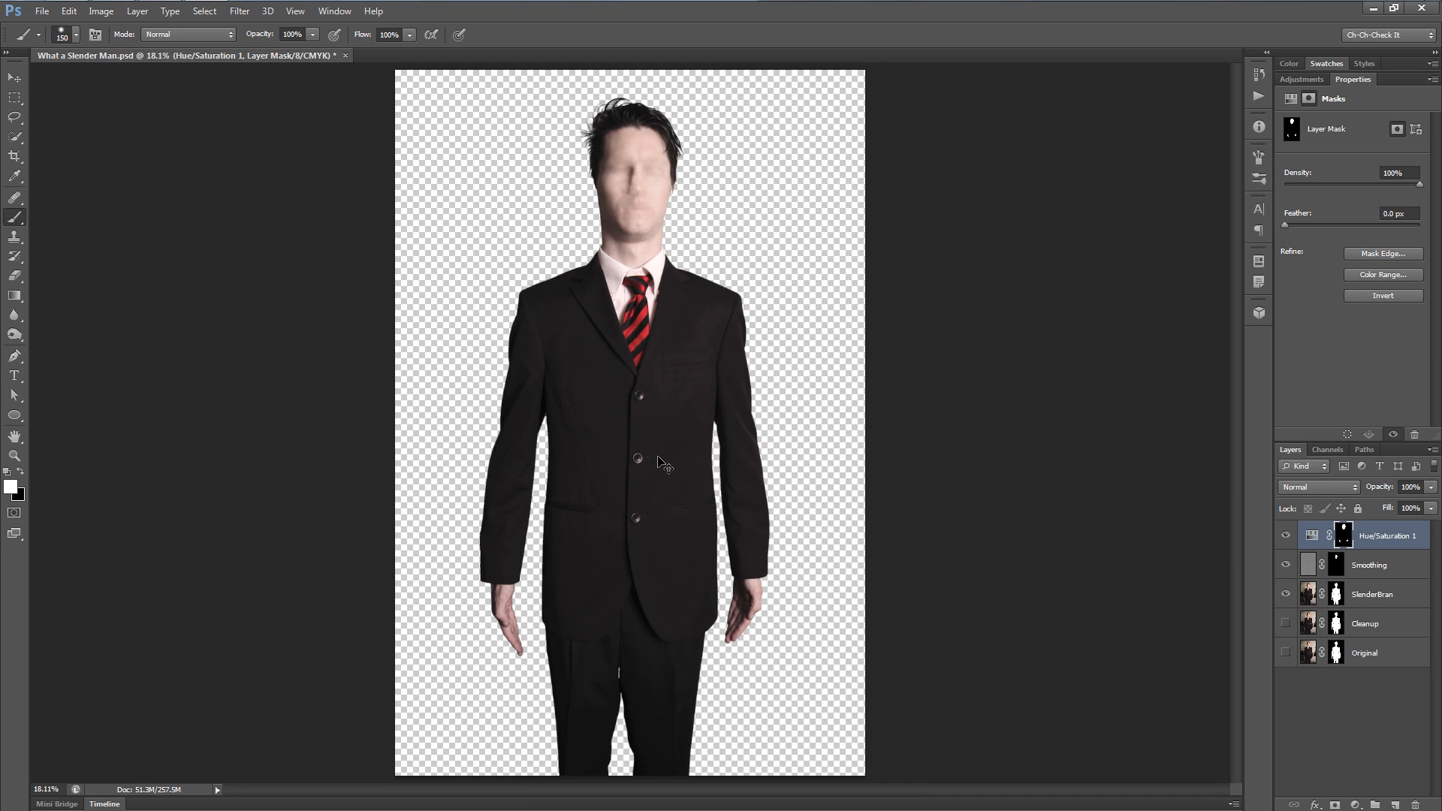
- Stamp the visible layers into a new top layer and group Hue/Saturation 1, Smoothing and SlenderBran beneath it
key(ctrl+shift+alt+e)
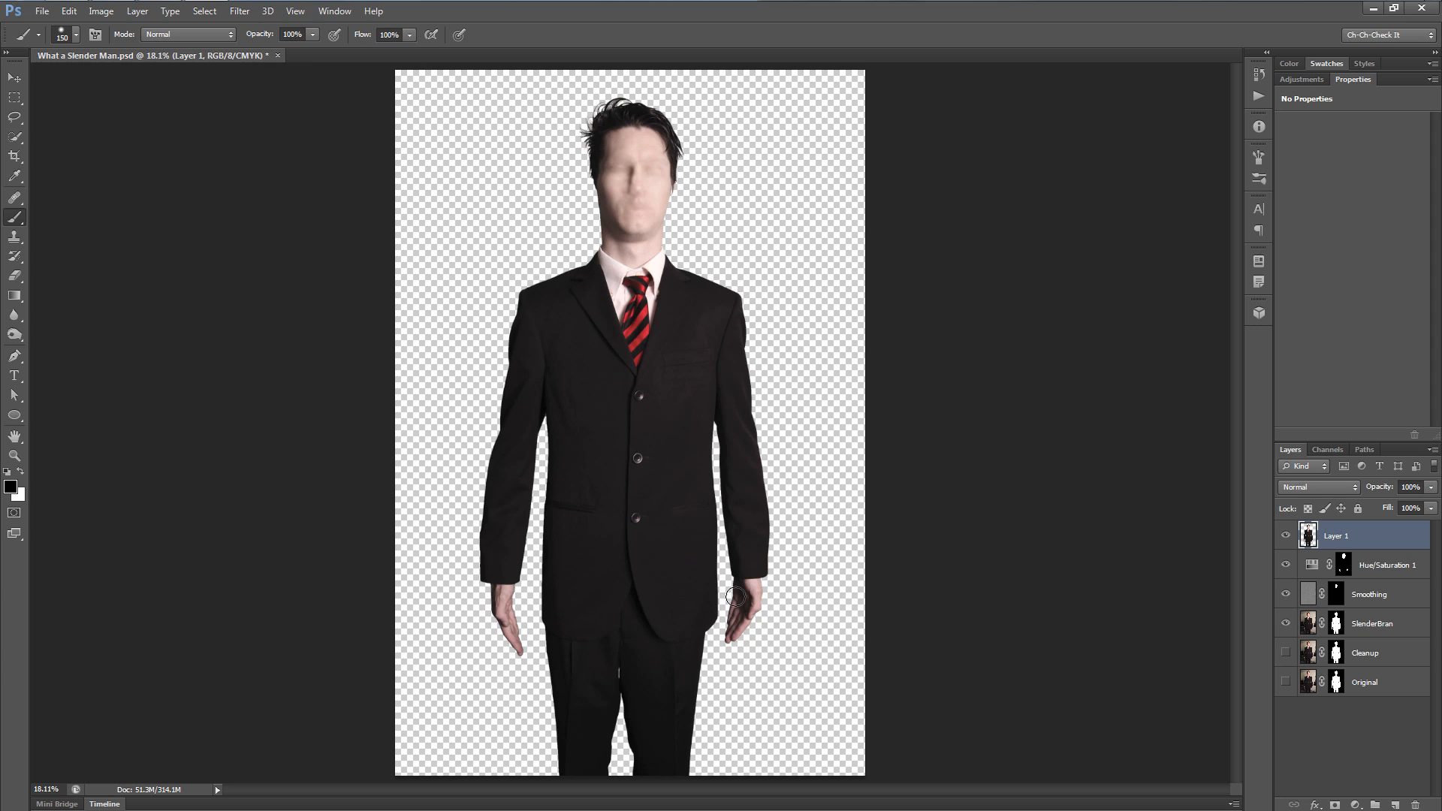
click(1401, 575)
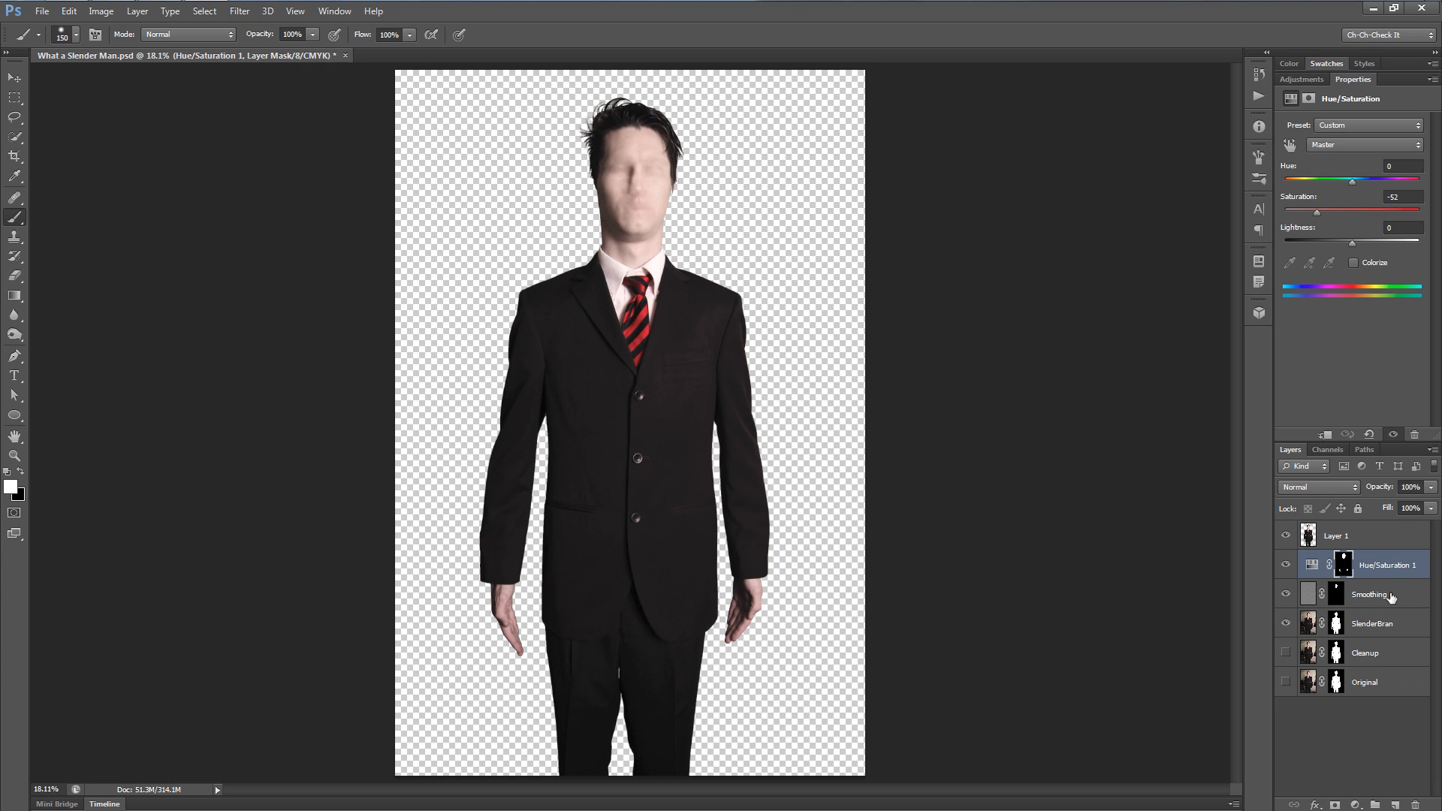
shift+click(1377, 597)
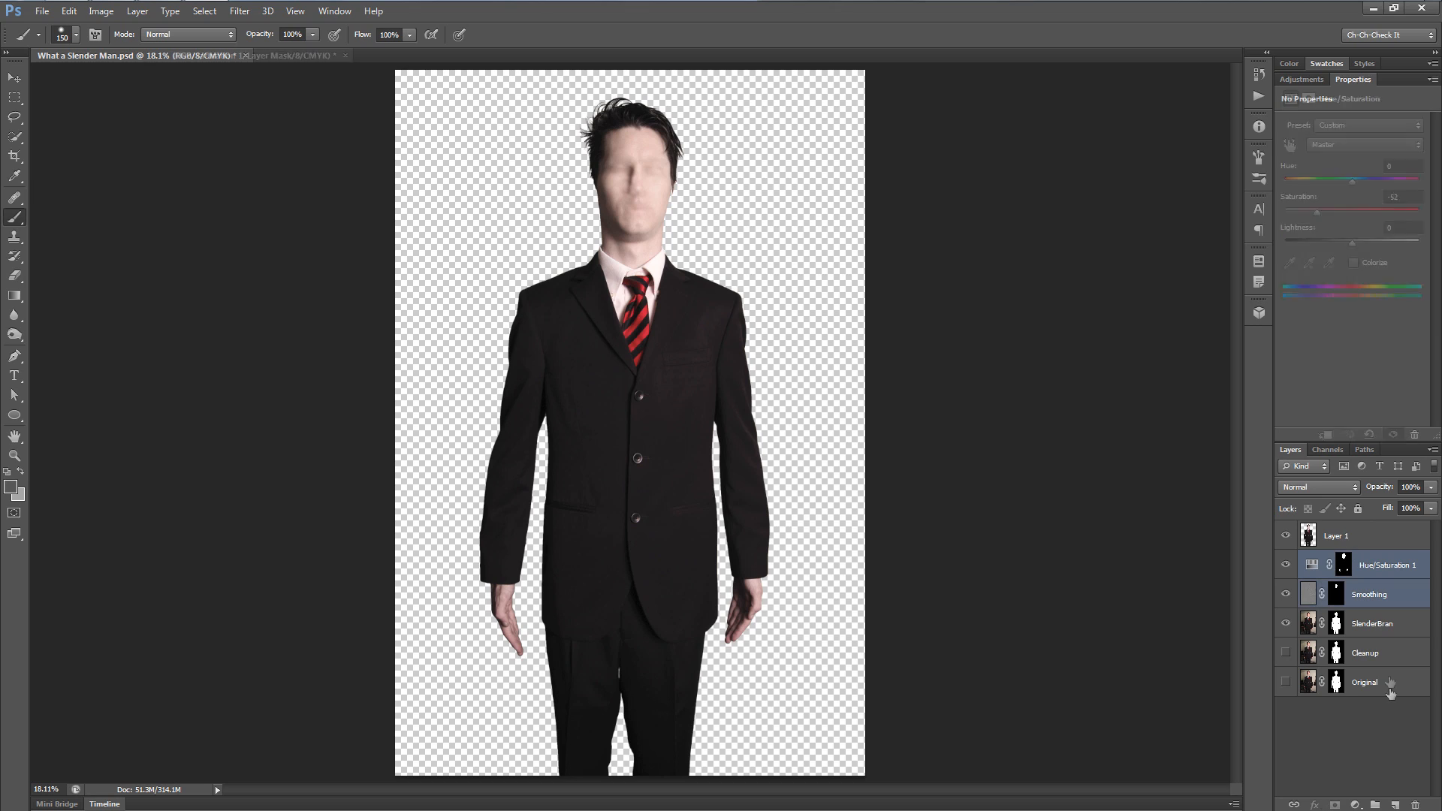
shift+click(1380, 632)
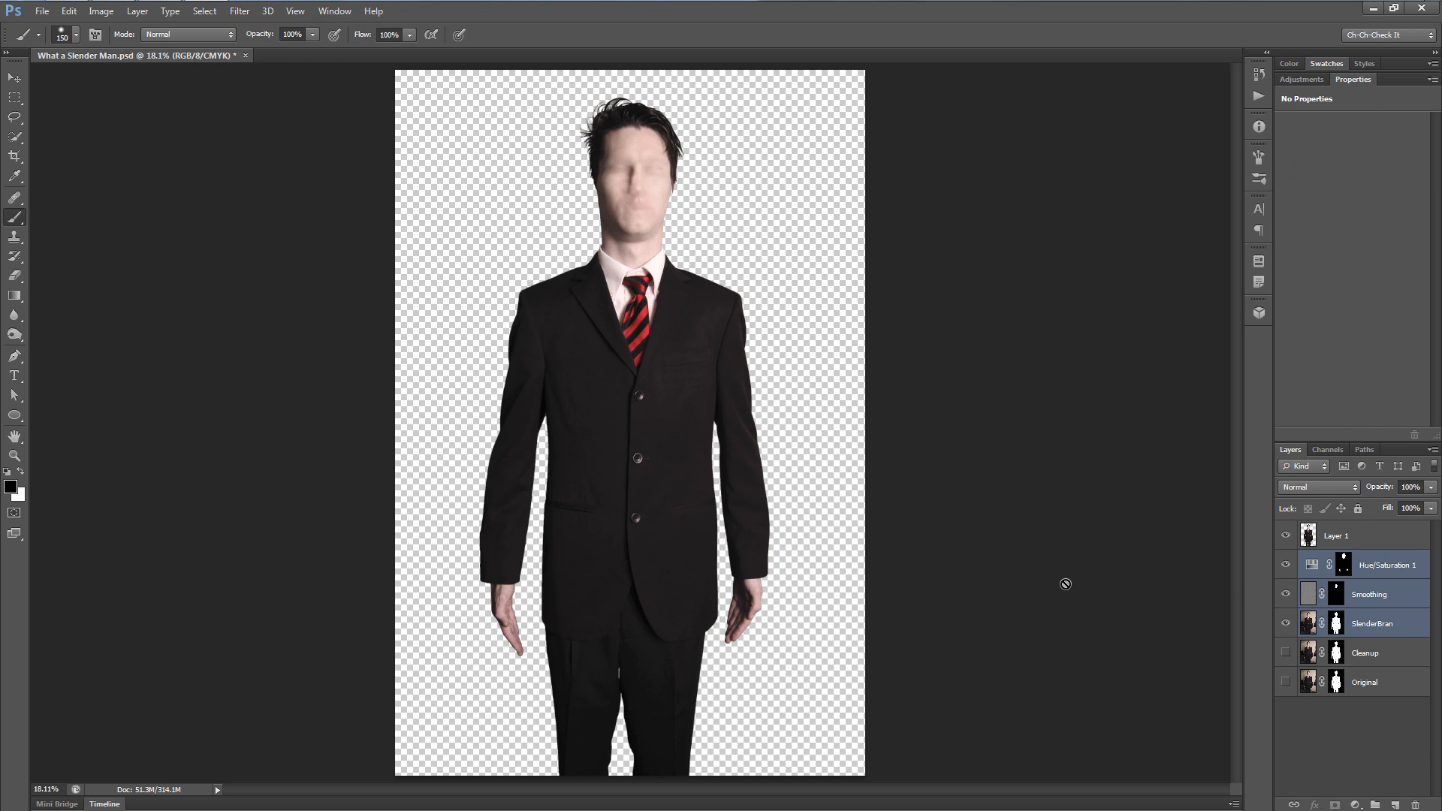
key(ctrl+g)
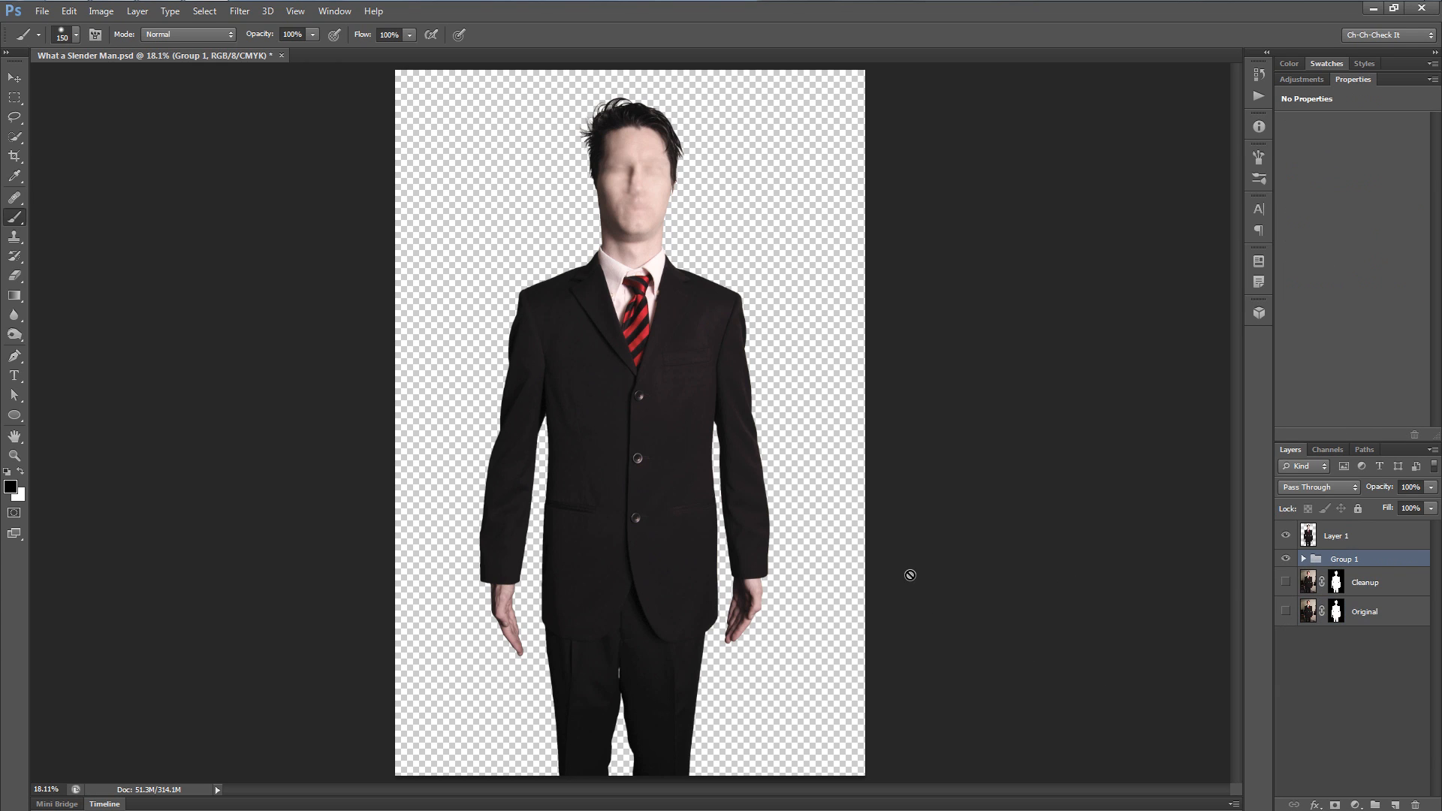
- Rename the new group SlednerBran and the merged top layer Stretchy
double_click(1343, 560)
text(SlednerBran)
key(Return)
double_click(1338, 537)
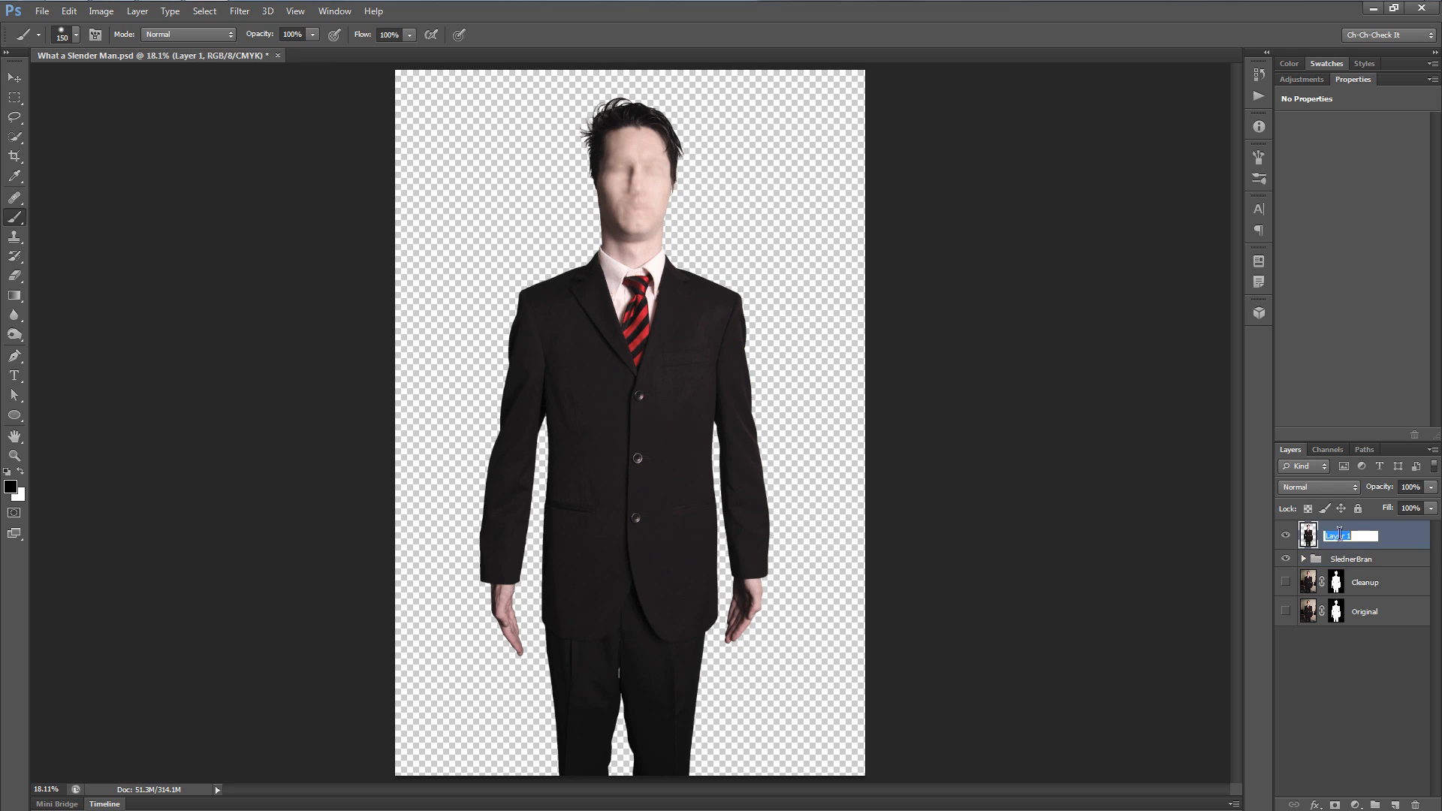
text(Stretchy)
key(Return)
- Outline the arm and hand on the image's right side, from shoulder to fingertips, with the Polygonal Lasso on the Stretchy layer
scroll(648, 575, up, 2)
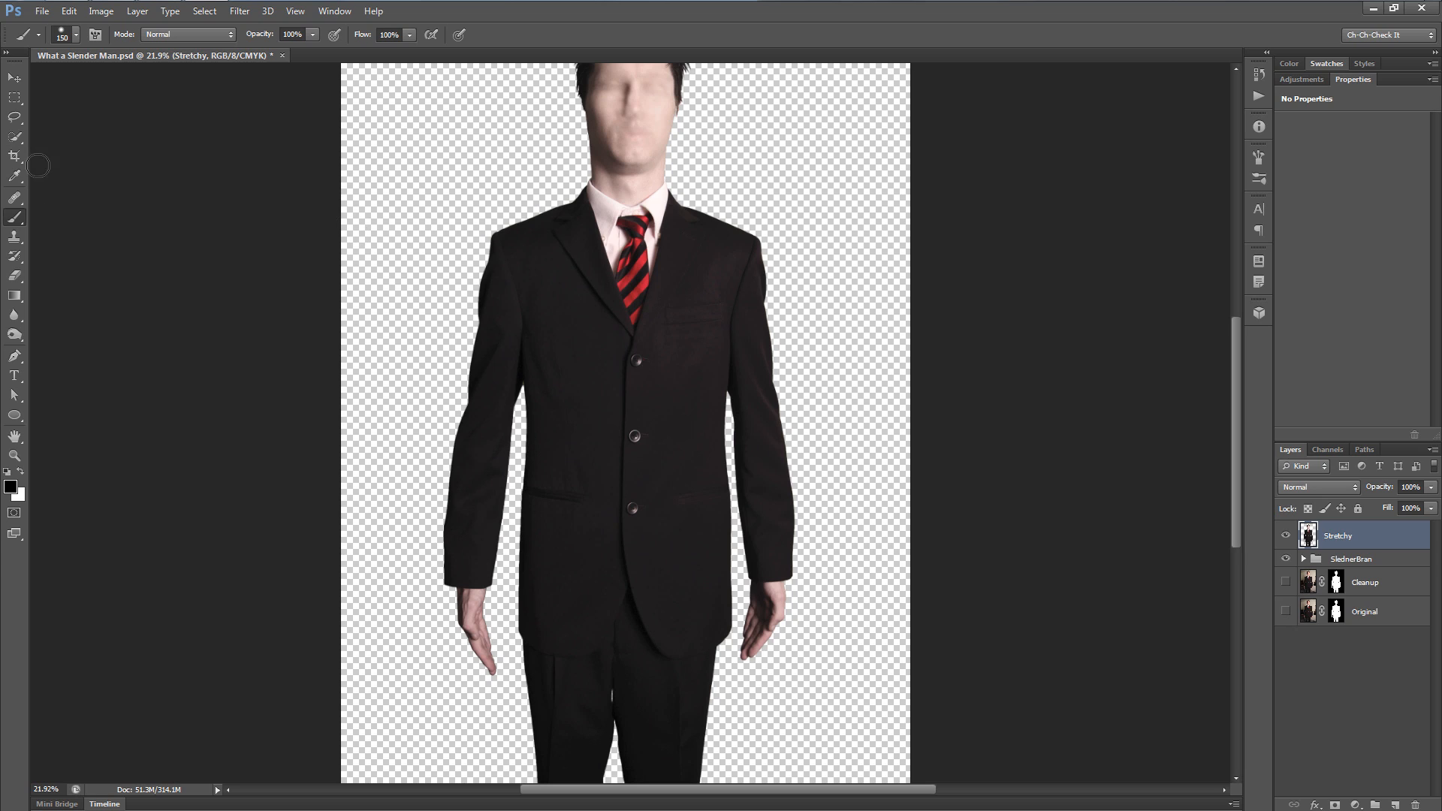
drag(13, 117, 91, 130)
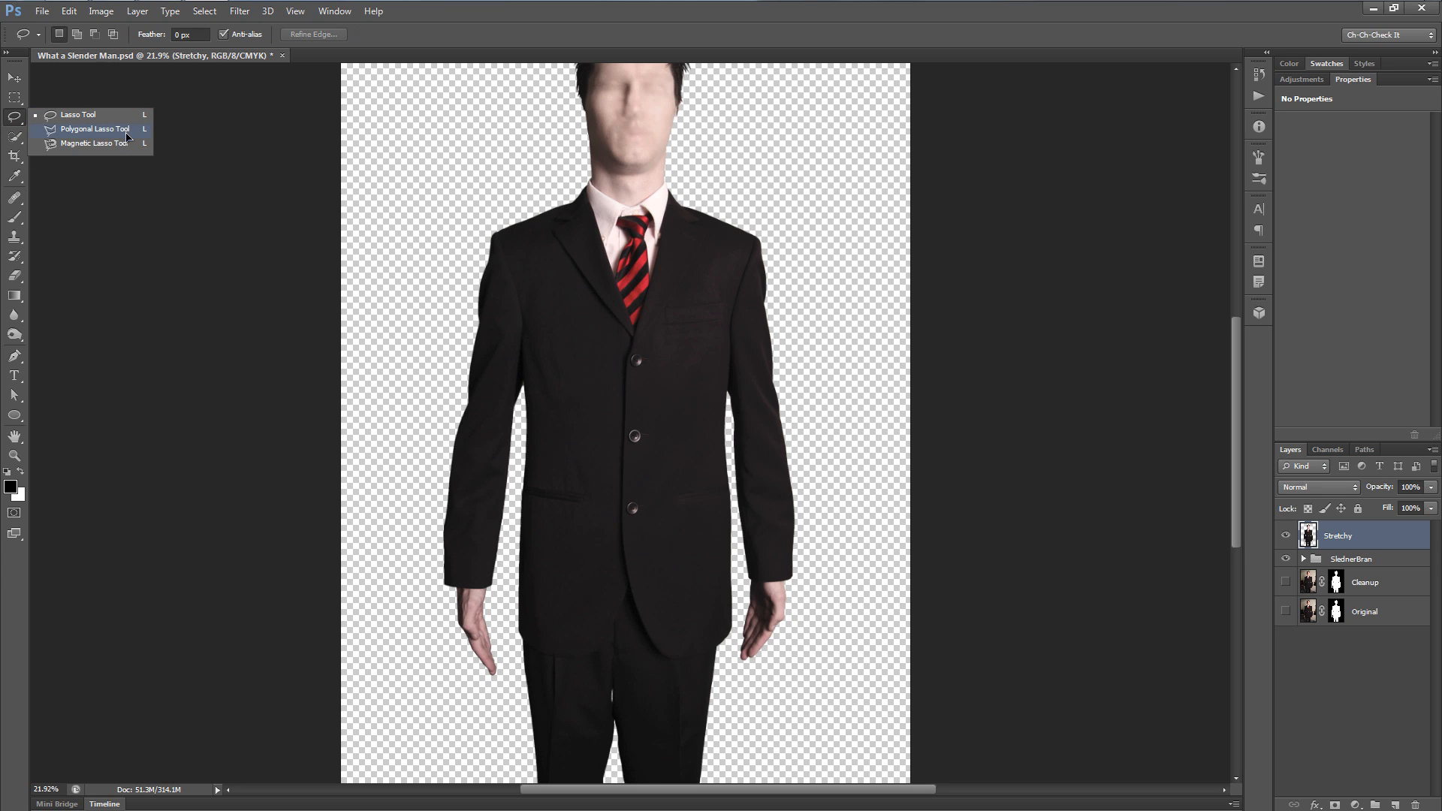
click(127, 132)
scroll(757, 687, up, 2)
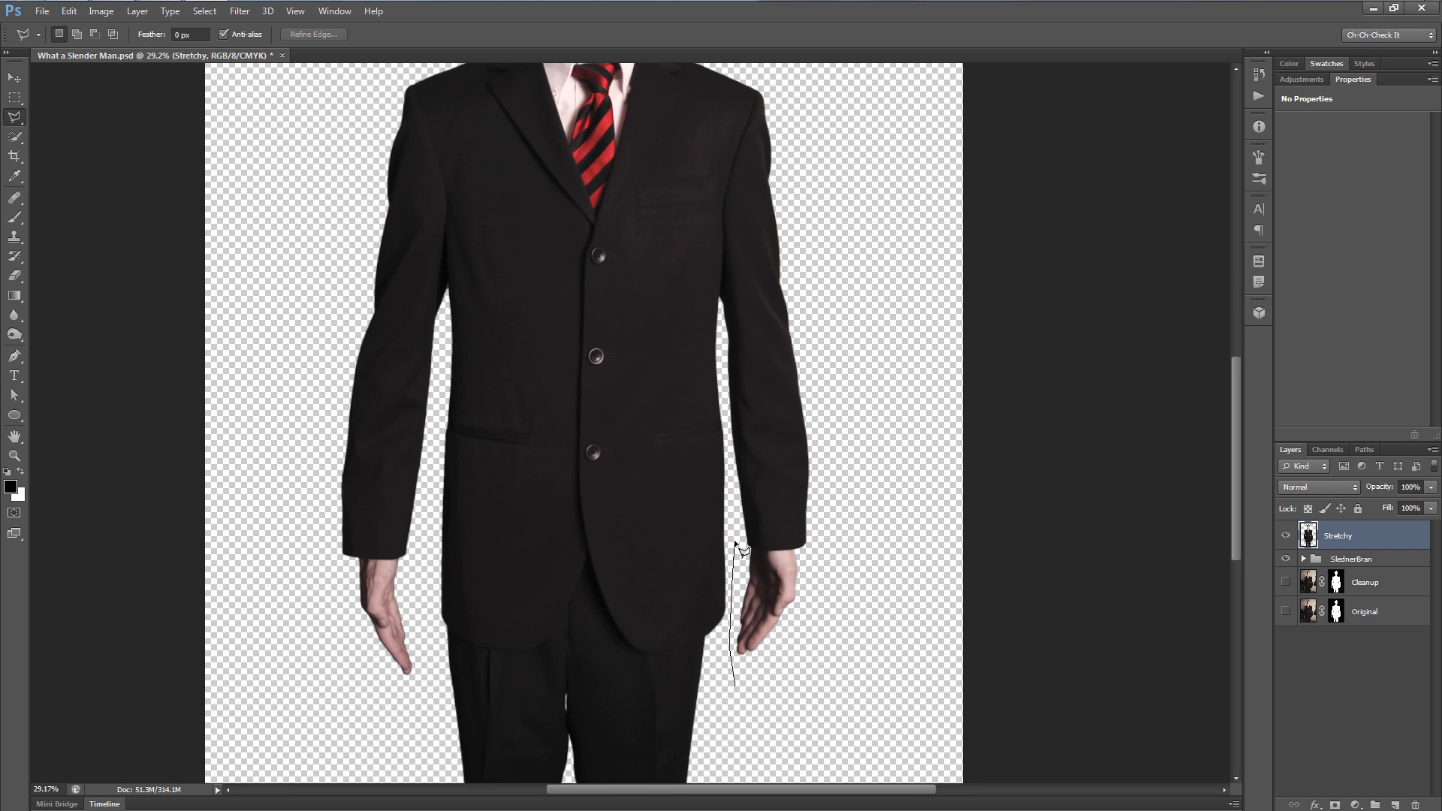
drag(732, 462, 724, 401)
mouse_move(735, 231)
mouse_down()
mouse_move(742, 465)
mouse_move(718, 456)
mouse_move(718, 334)
mouse_move(757, 232)
mouse_move(784, 241)
mouse_move(827, 306)
mouse_move(851, 680)
mouse_move(848, 440)
mouse_move(844, 564)
mouse_move(810, 589)
mouse_move(739, 587)
mouse_up()
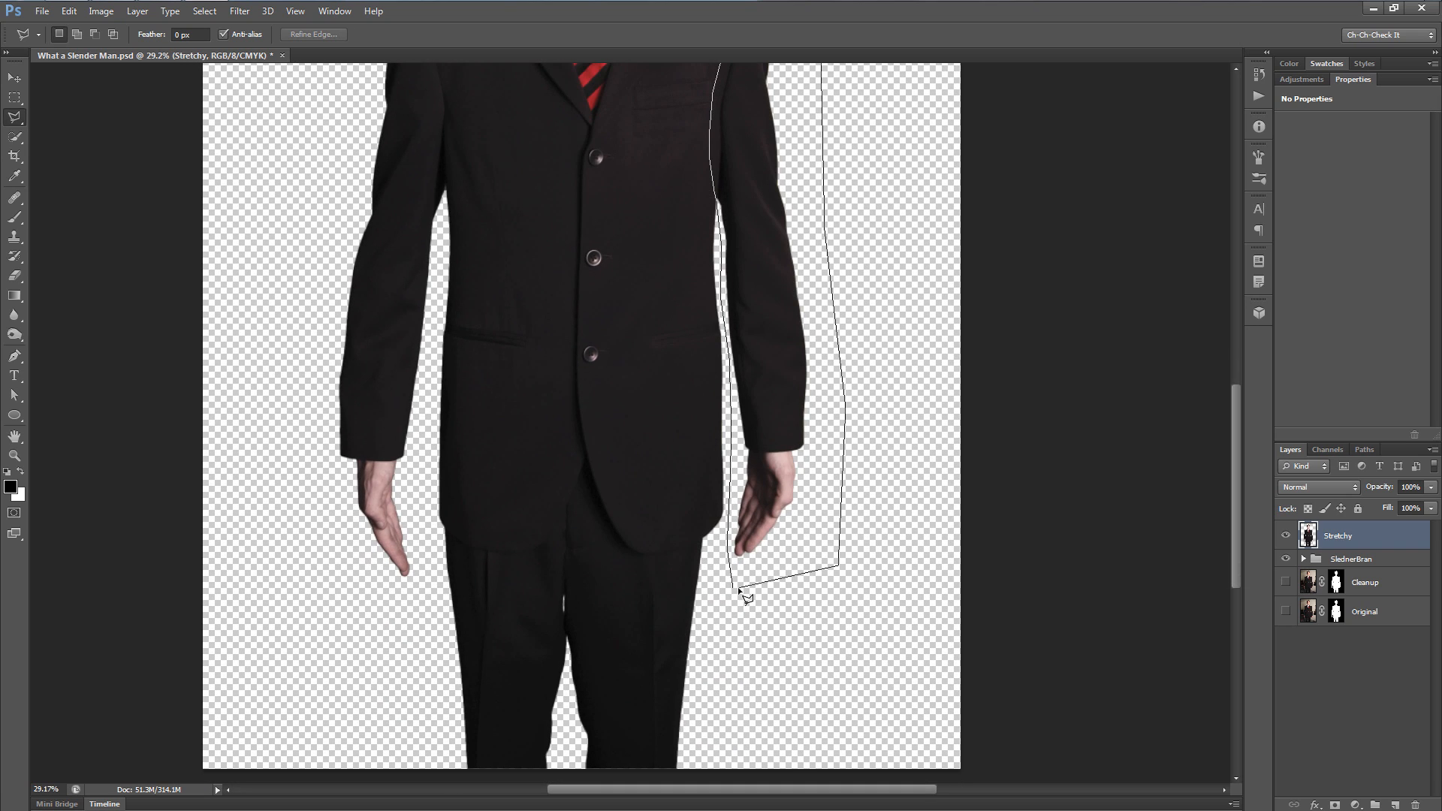
click(734, 591)
- Free-transform the selected arm and stretch it downward to a height of about 119.82%
scroll(769, 595, down, 2)
drag(800, 428, 773, 544)
scroll(774, 544, up, 2)
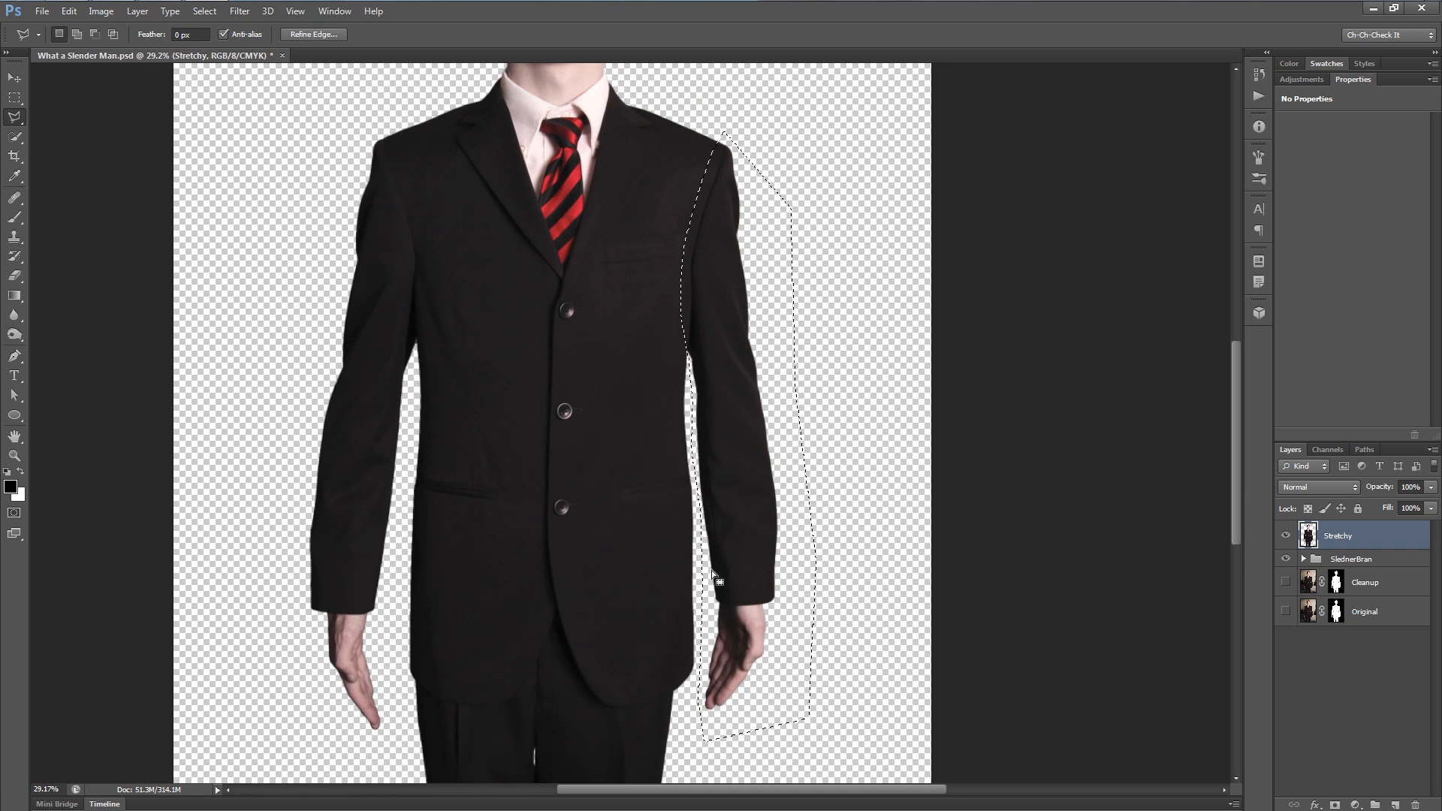
scroll(646, 528, down, 3)
scroll(652, 534, up, 3)
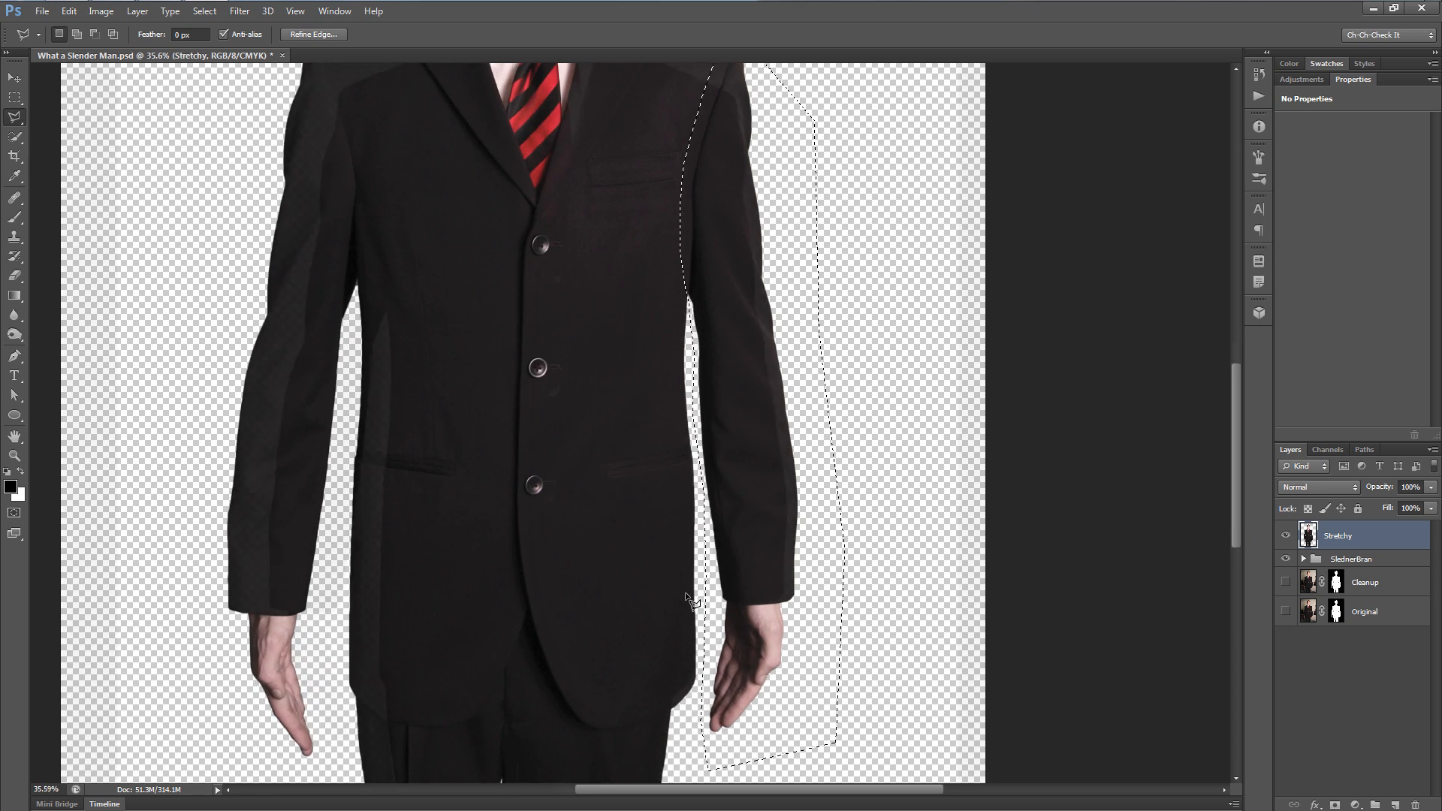
scroll(690, 600, down, 1)
drag(732, 555, 749, 566)
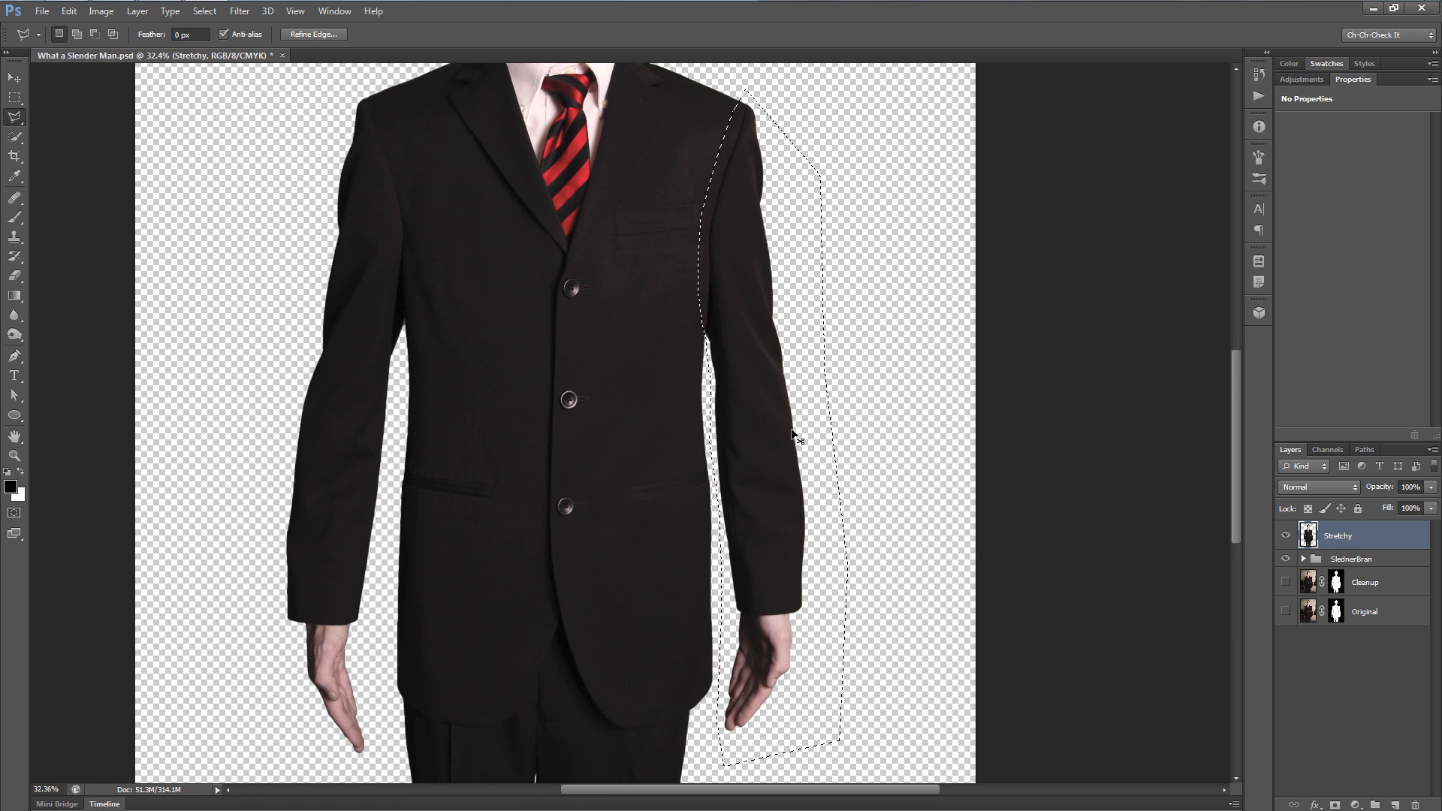
key(ctrl+t)
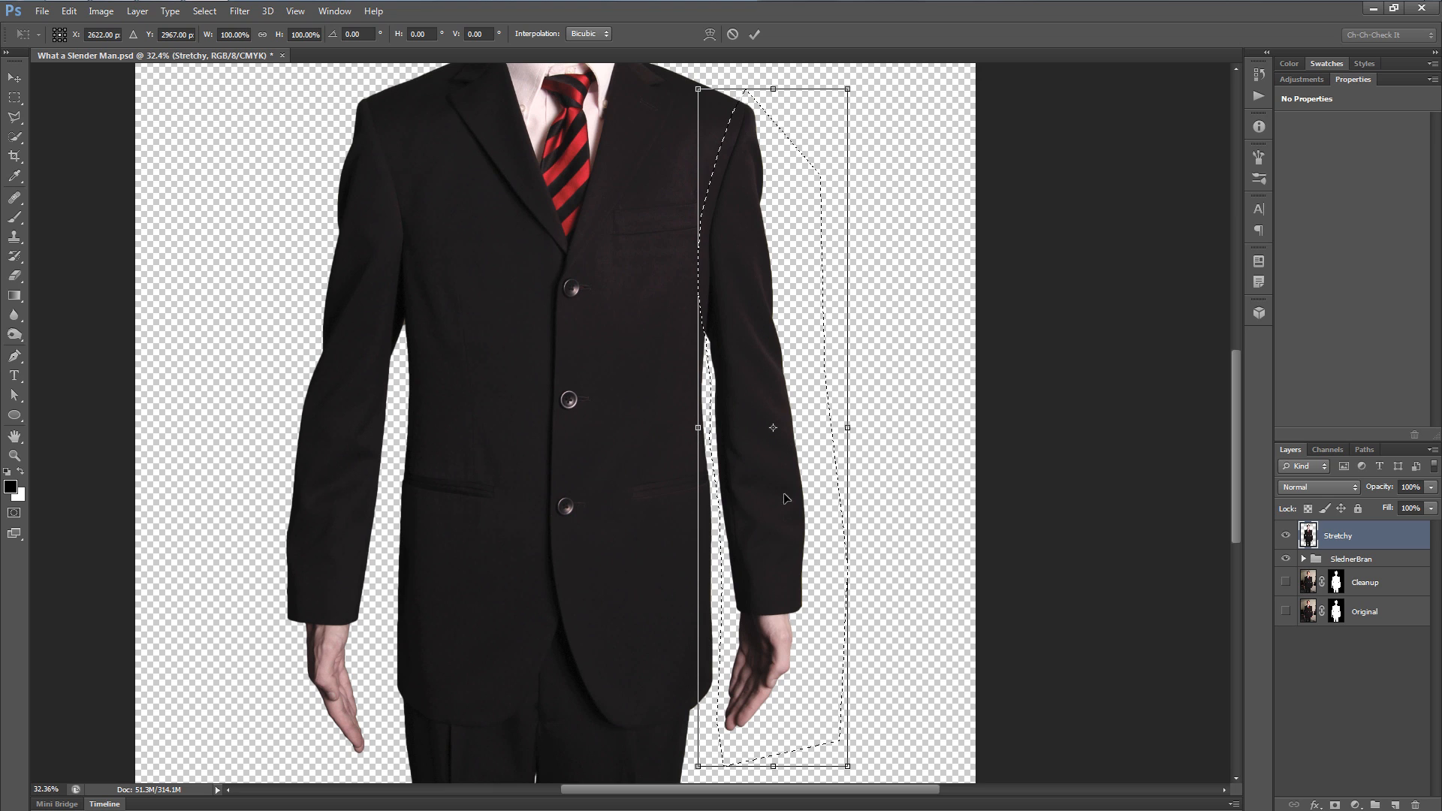
drag(804, 621, 824, 396)
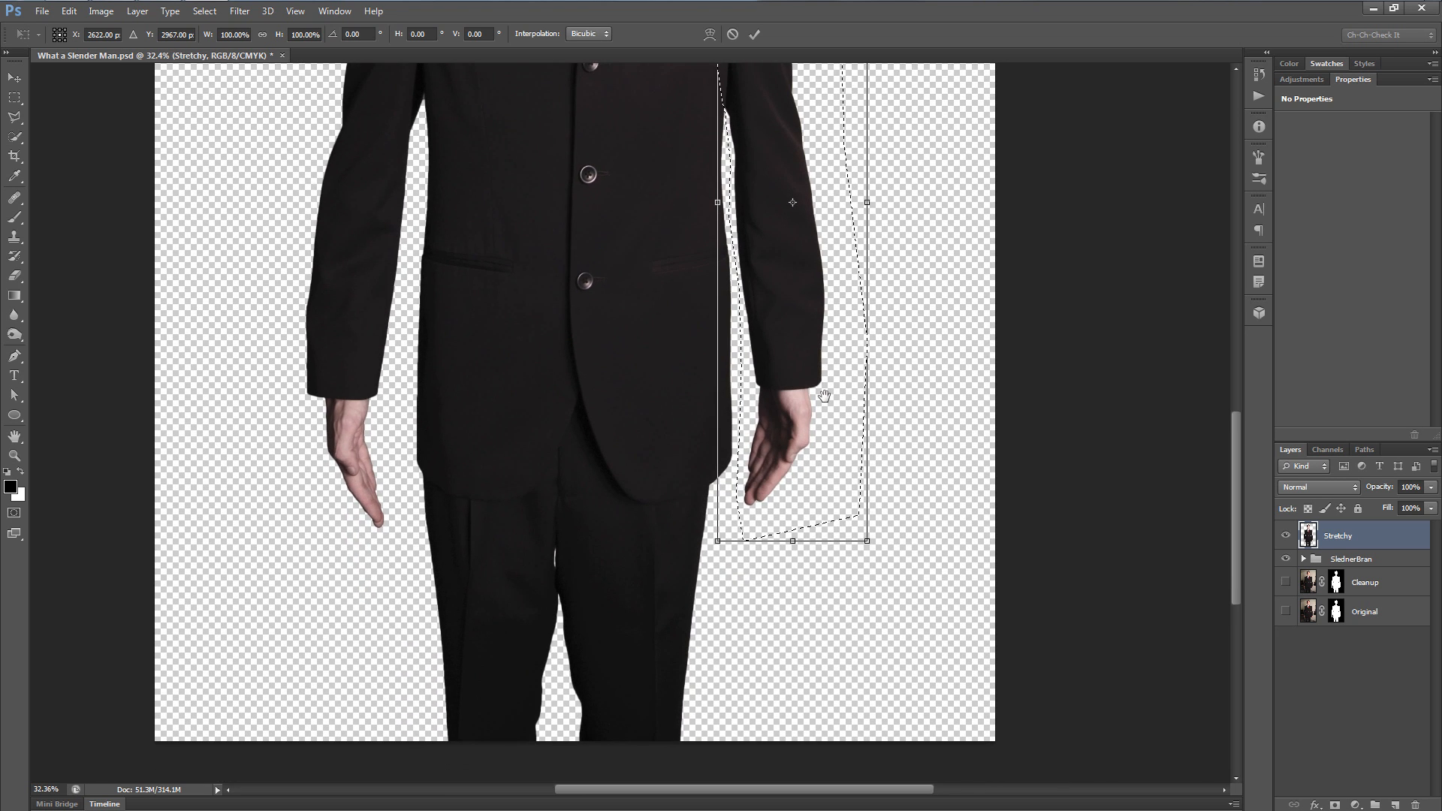
drag(793, 541, 793, 675)
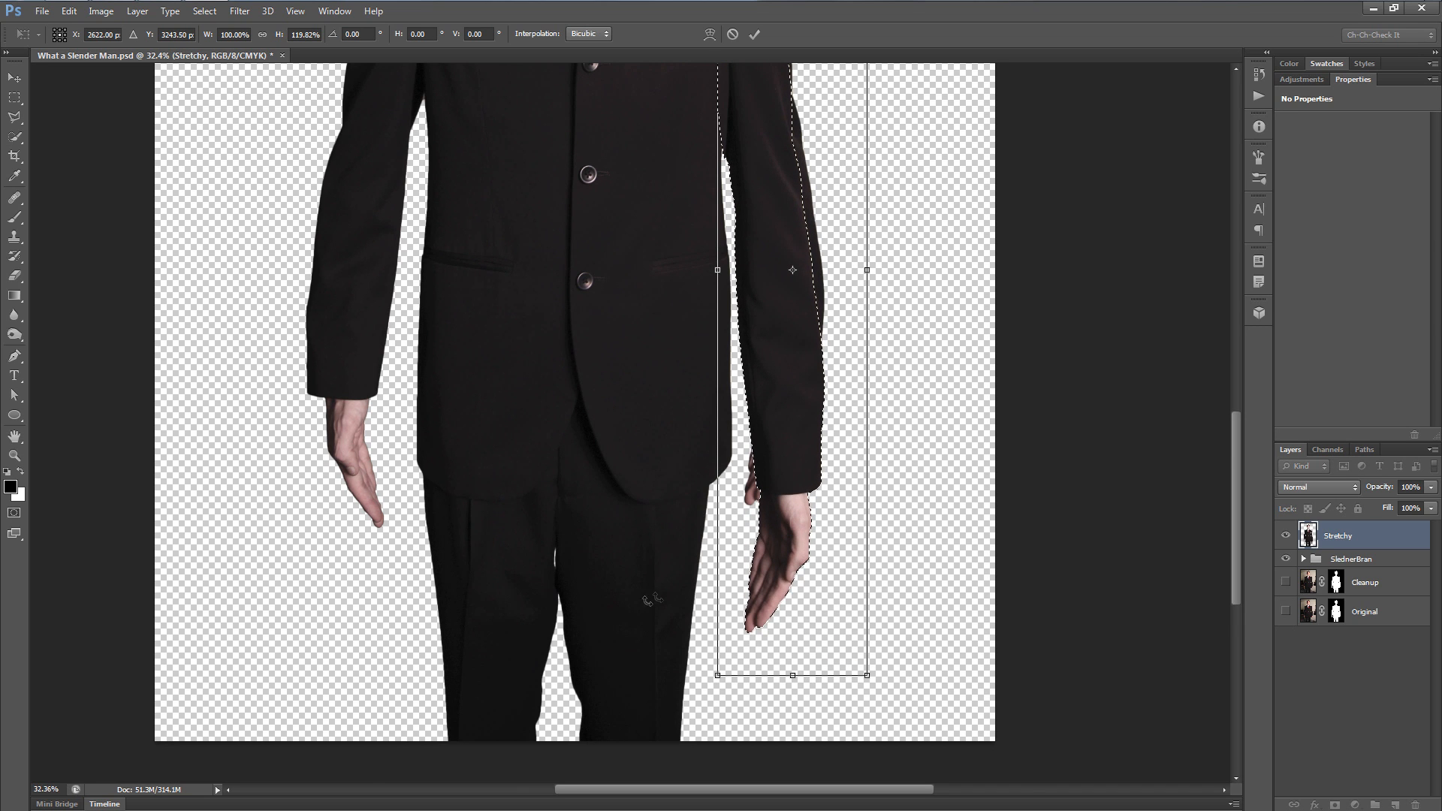
- Stretch the selected arm slightly further downward to a height of 121.40%
scroll(601, 554, up, 3)
scroll(602, 557, down, 3)
scroll(640, 474, down, 3)
scroll(665, 425, up, 5)
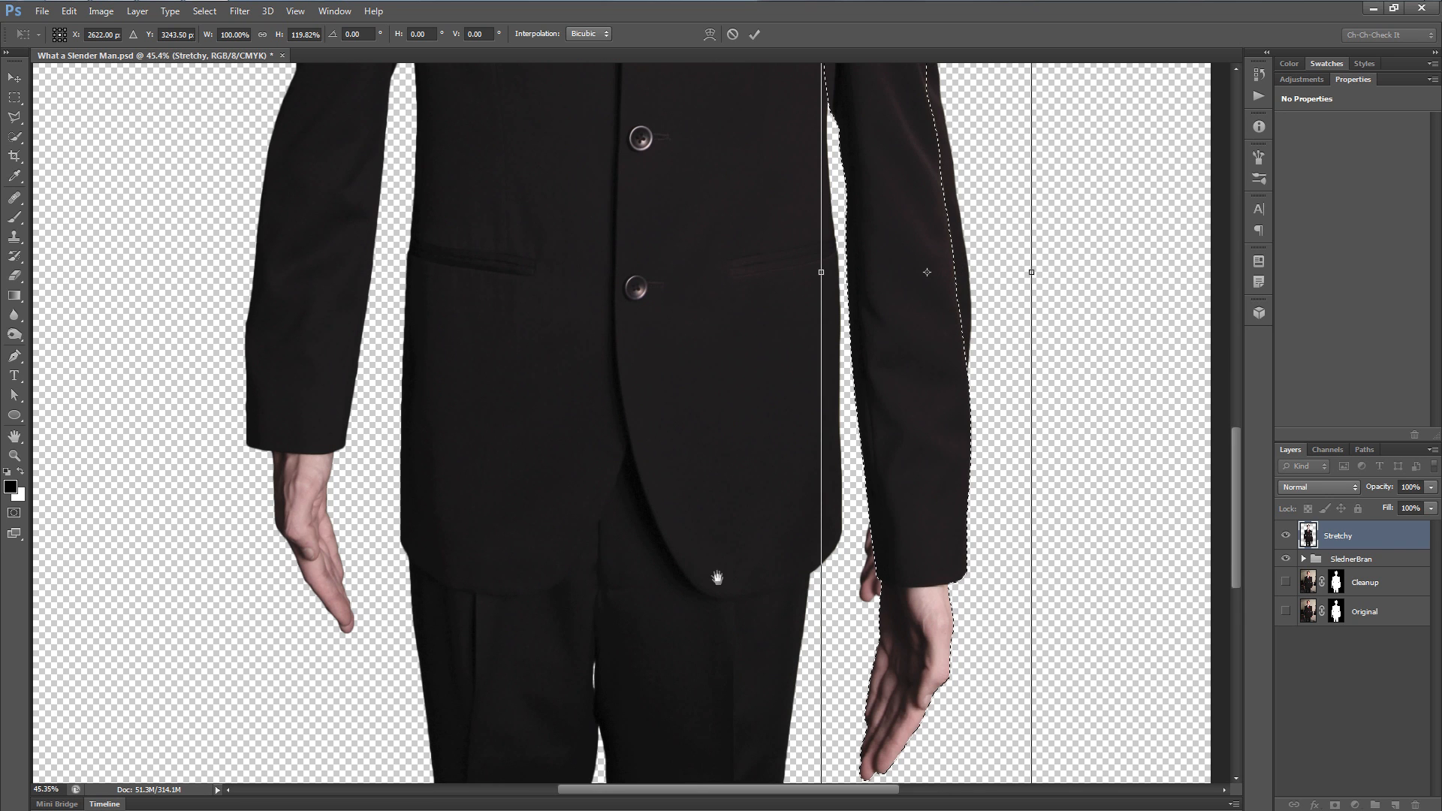
drag(737, 512, 757, 462)
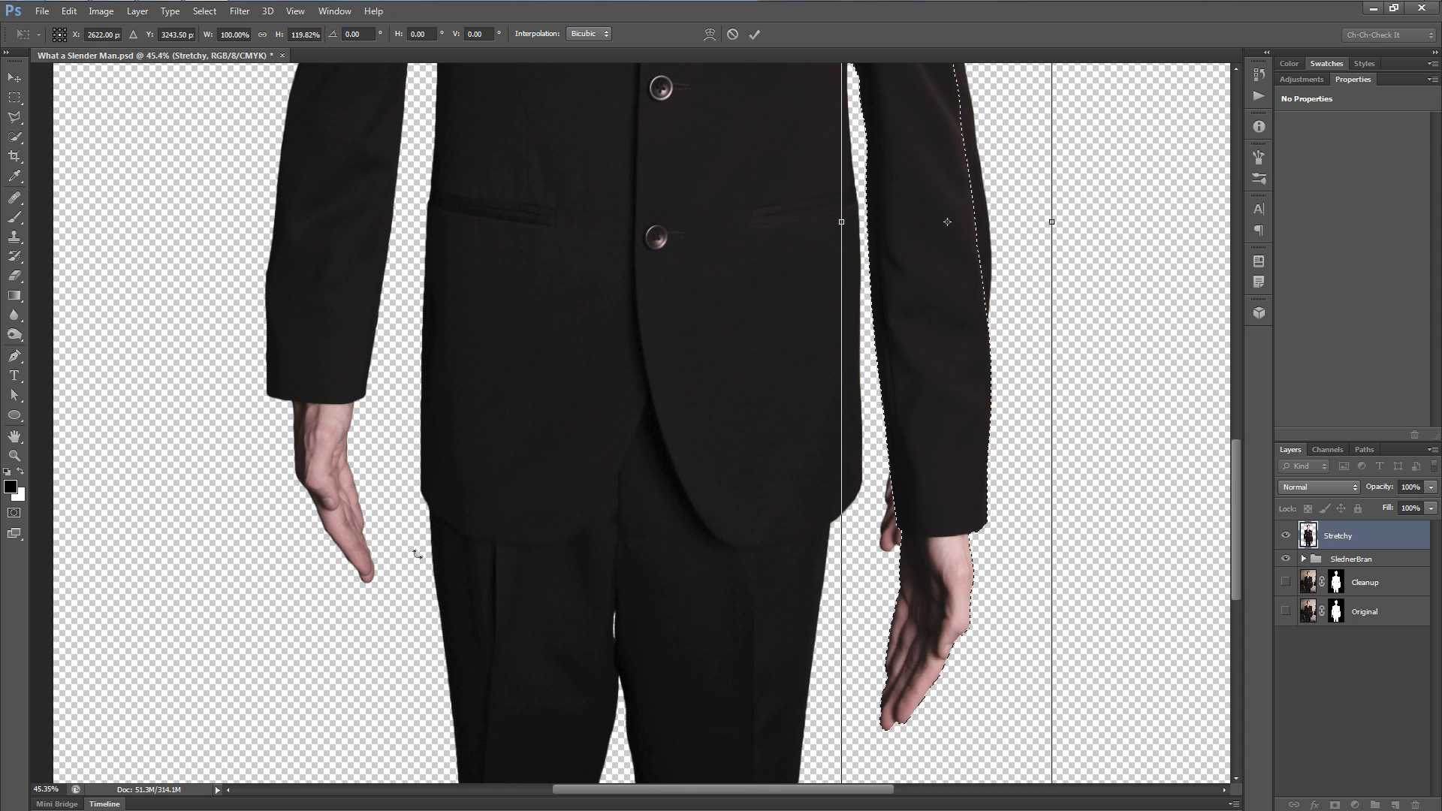
scroll(316, 544, down, 3)
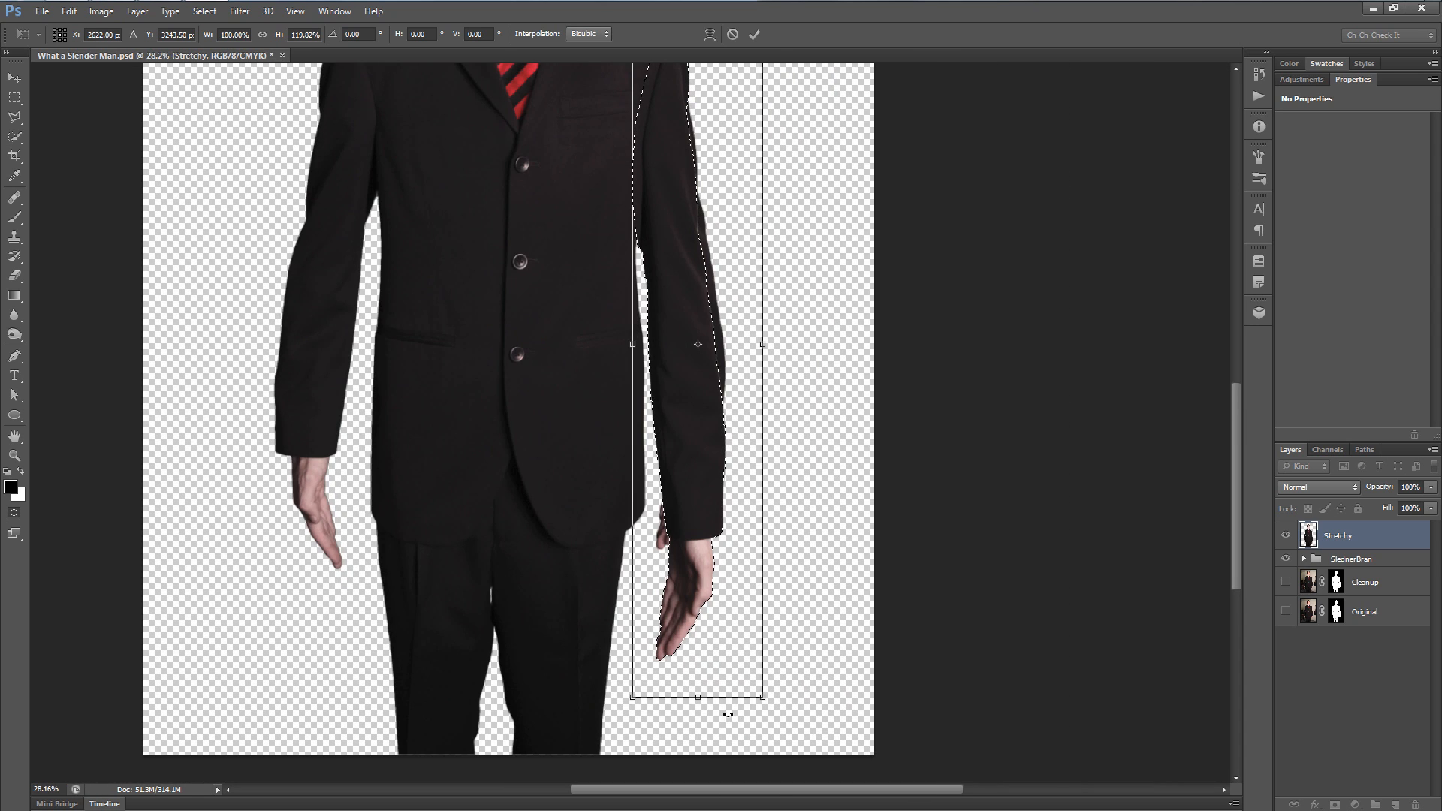
drag(685, 519, 749, 383)
scroll(747, 497, up, 2)
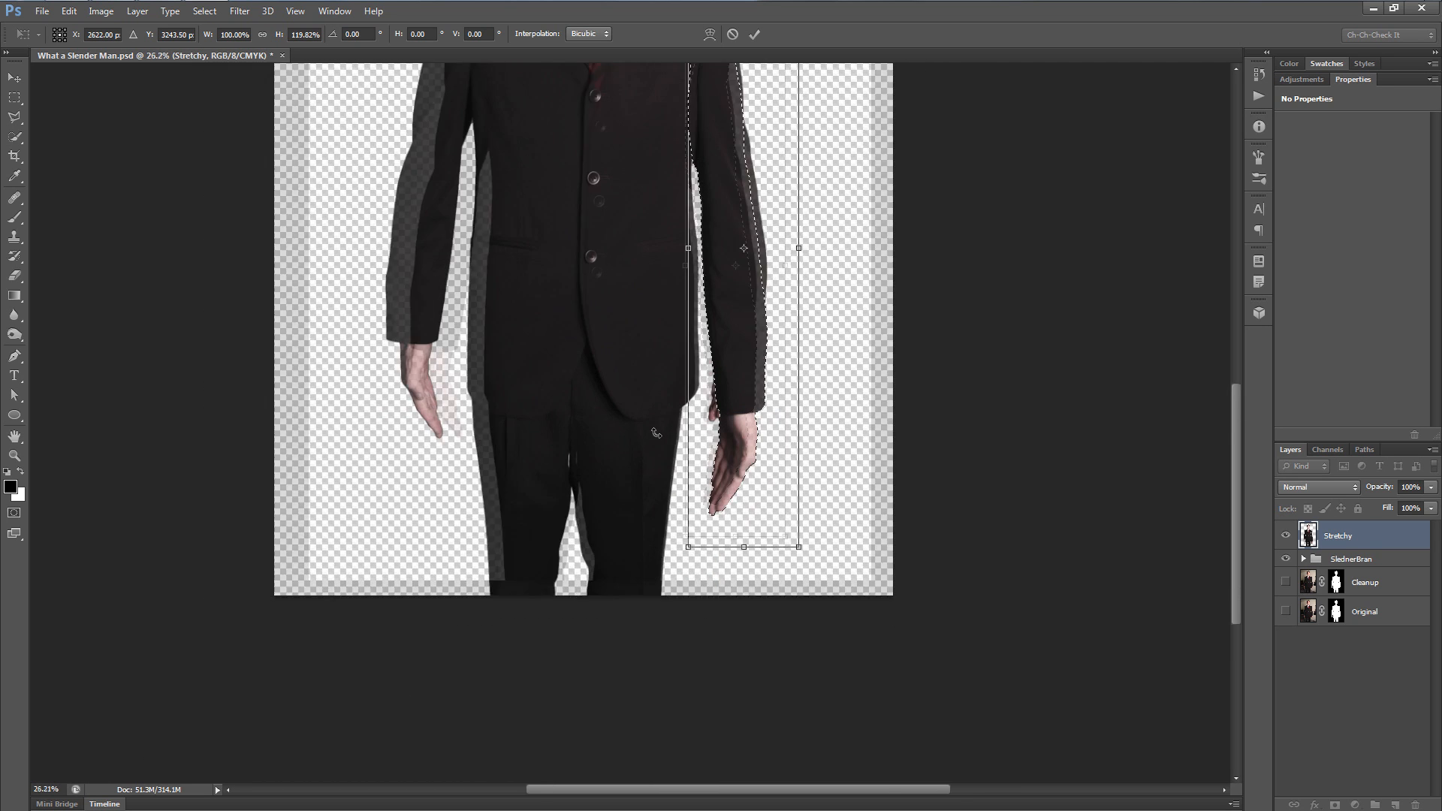
drag(774, 586, 774, 596)
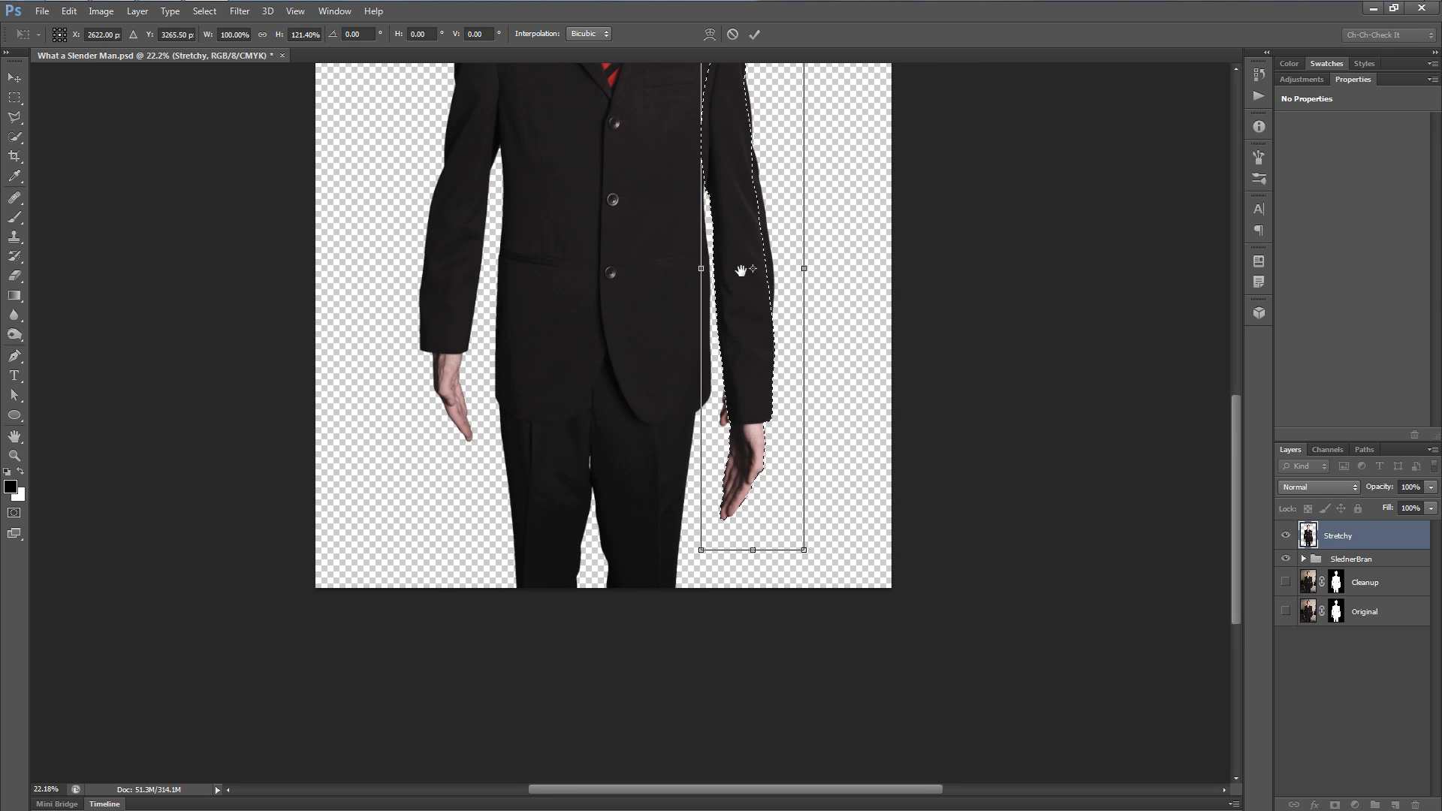
- Switch the arm's transform to Warp and push the top of the sleeve up slightly toward the jacket's shoulder
drag(742, 271, 746, 434)
scroll(740, 240, up, 6)
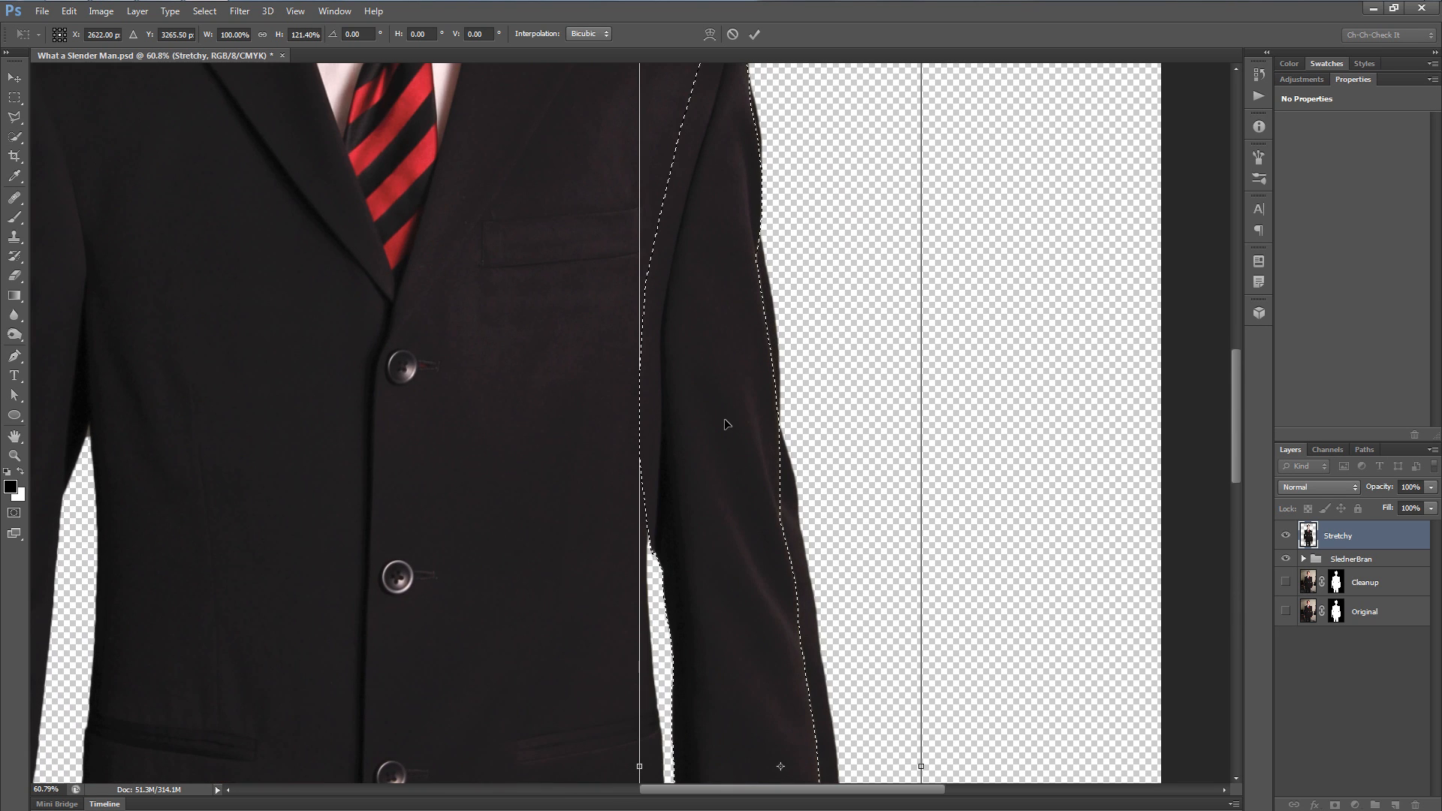
scroll(699, 386, down, 6)
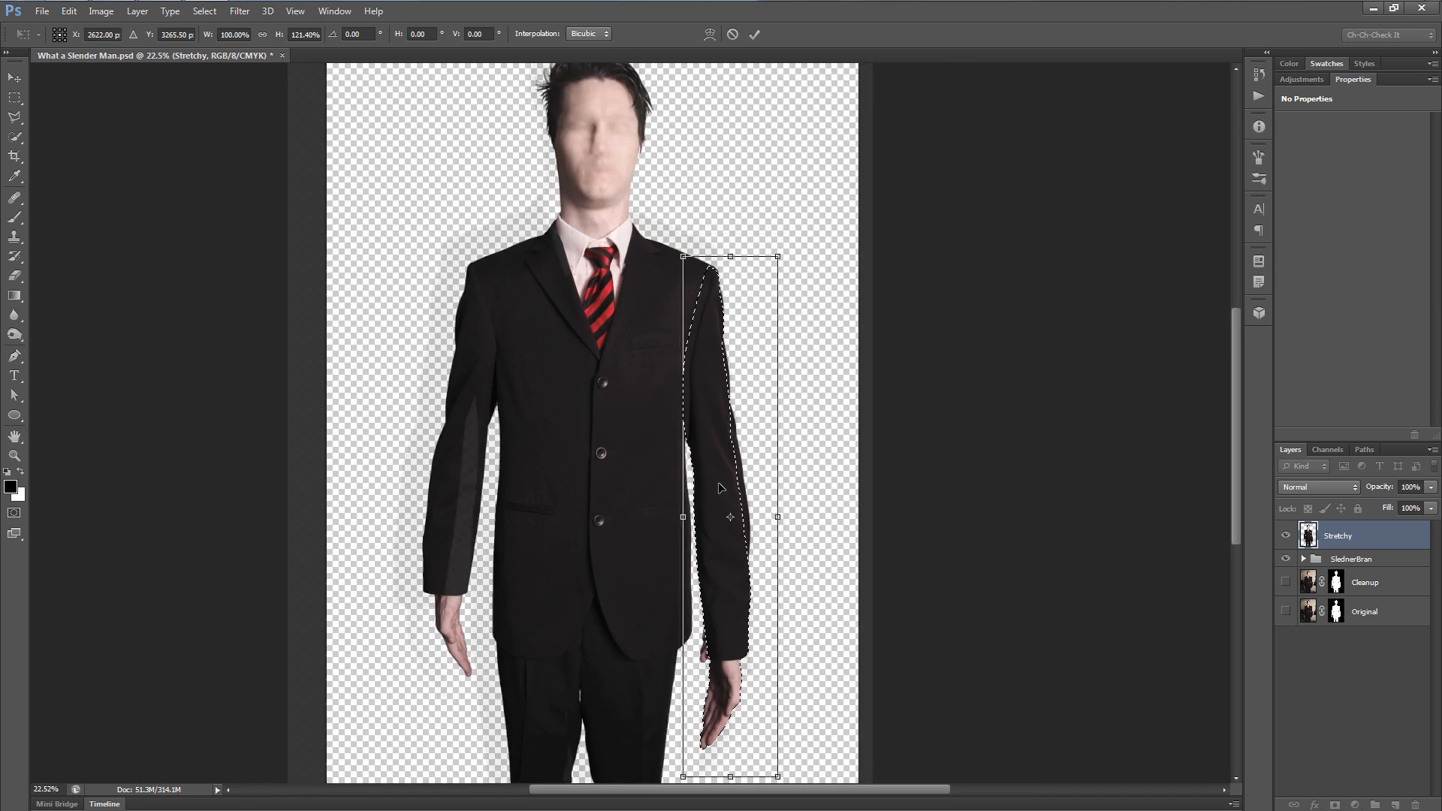
scroll(740, 507, up, 3)
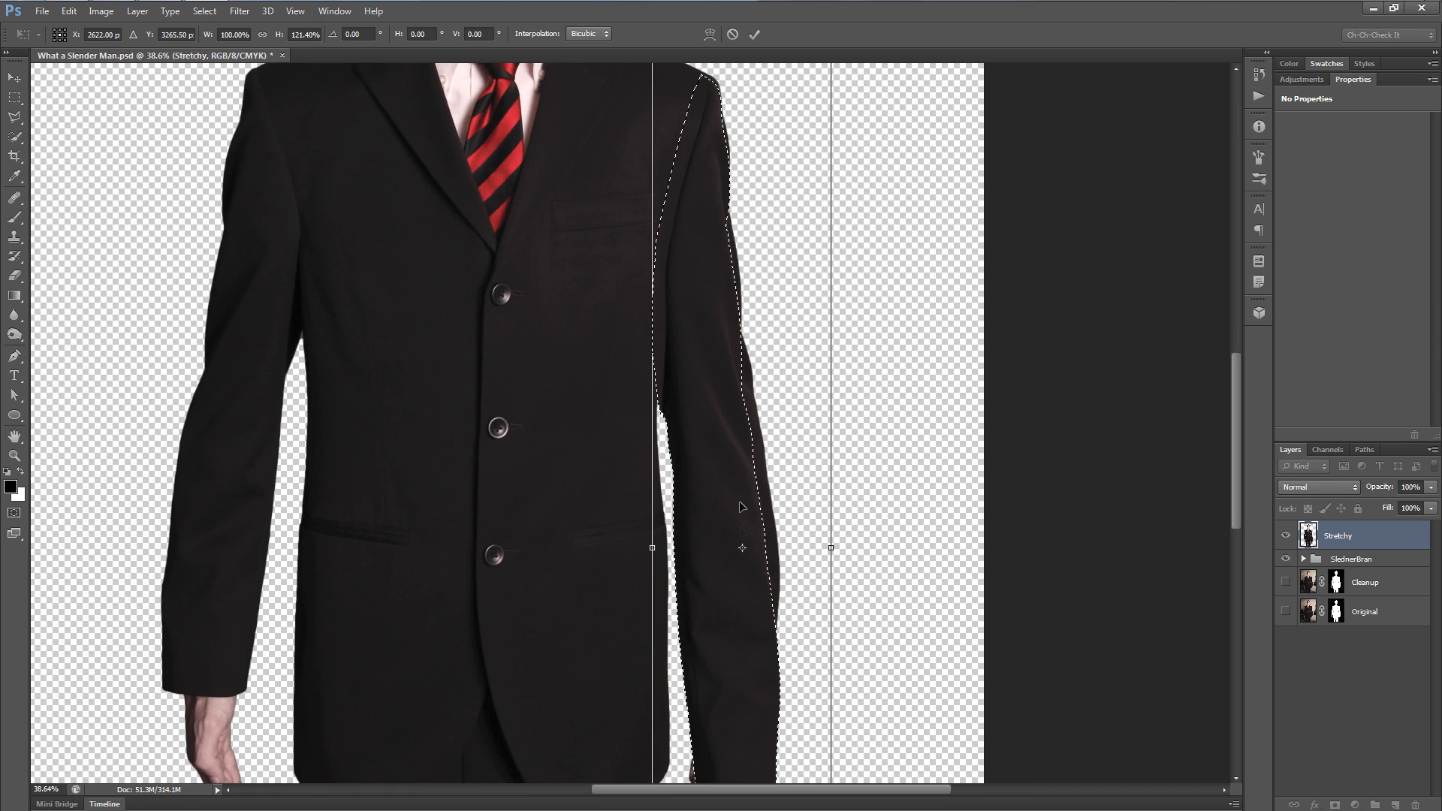
right_click(726, 412)
click(791, 526)
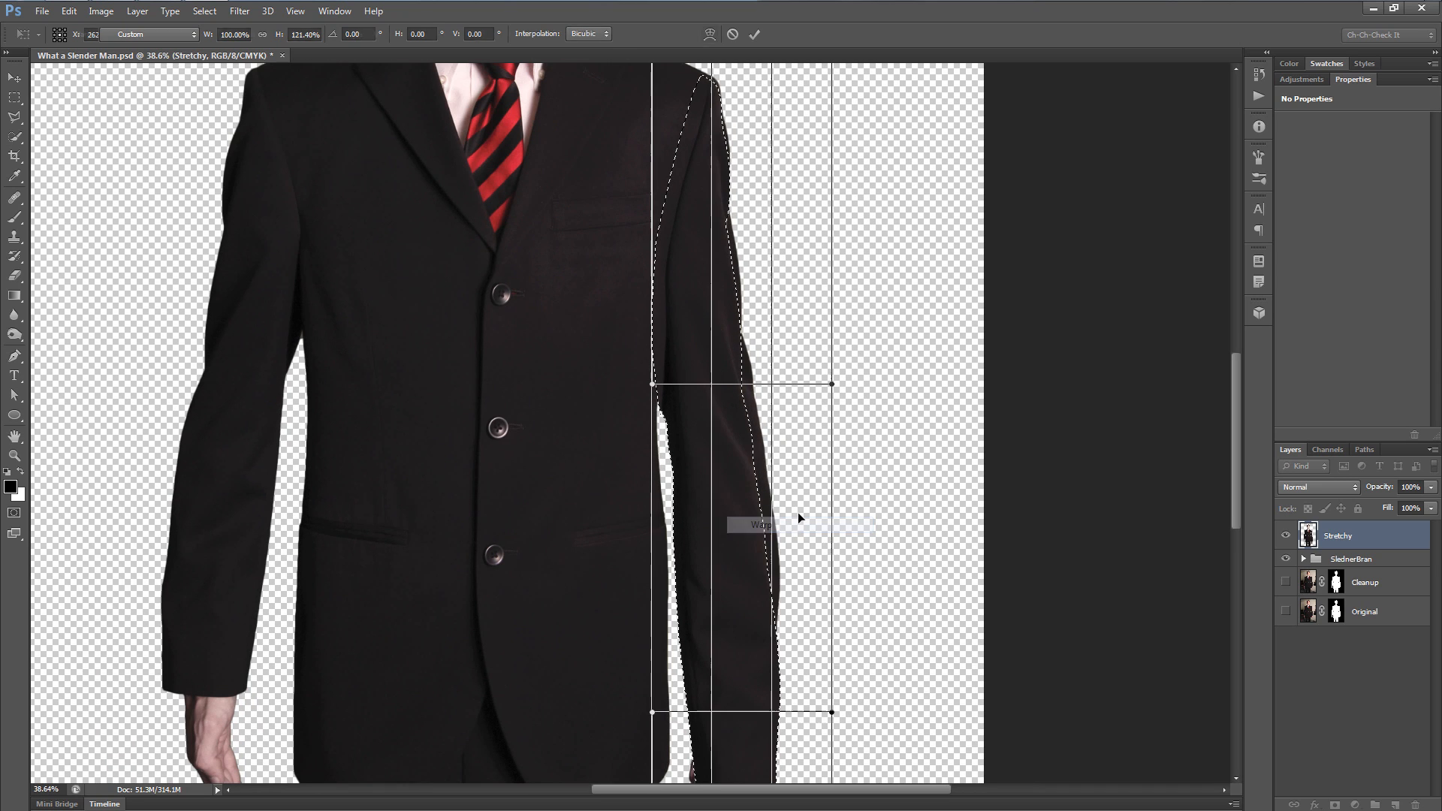
drag(719, 599, 730, 406)
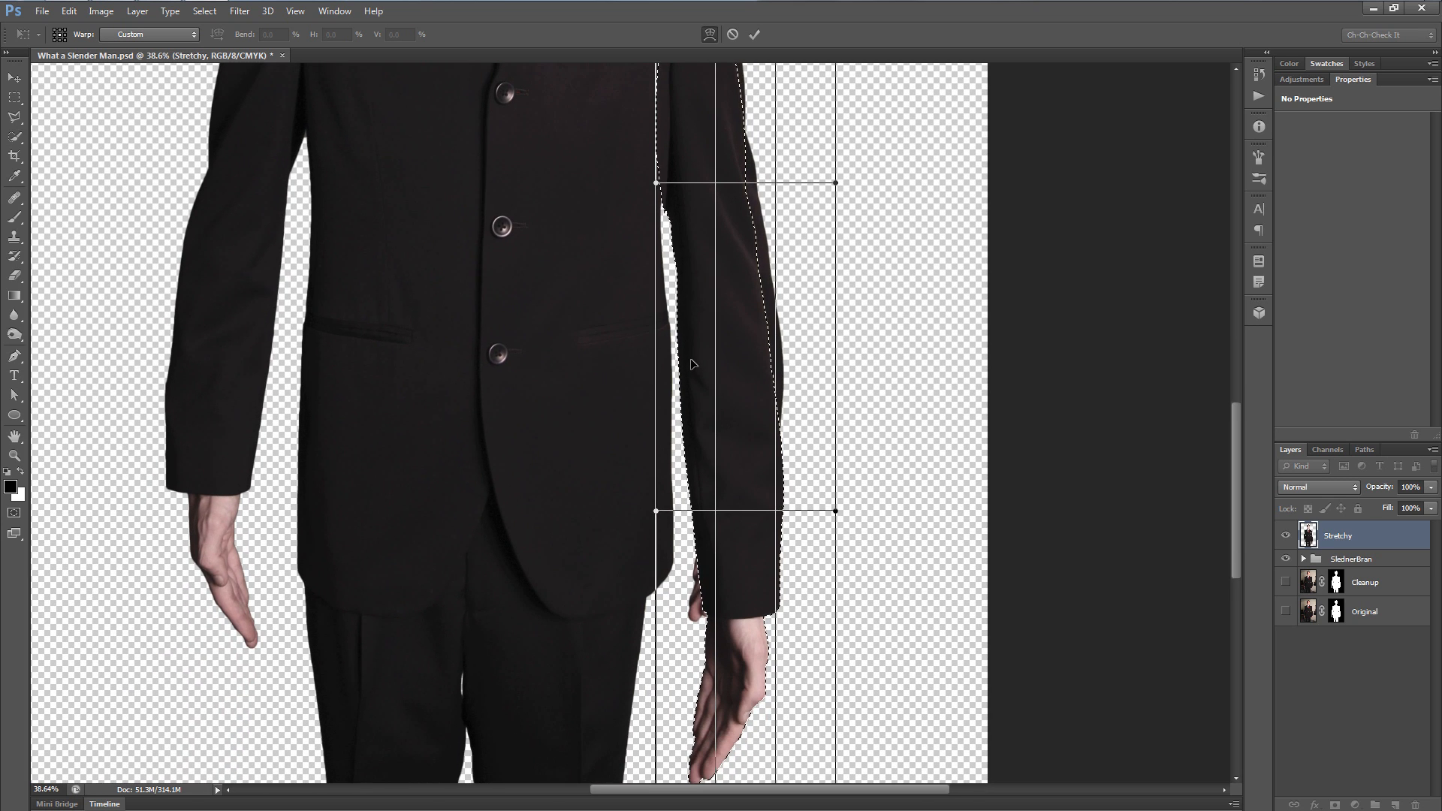
drag(695, 293, 699, 507)
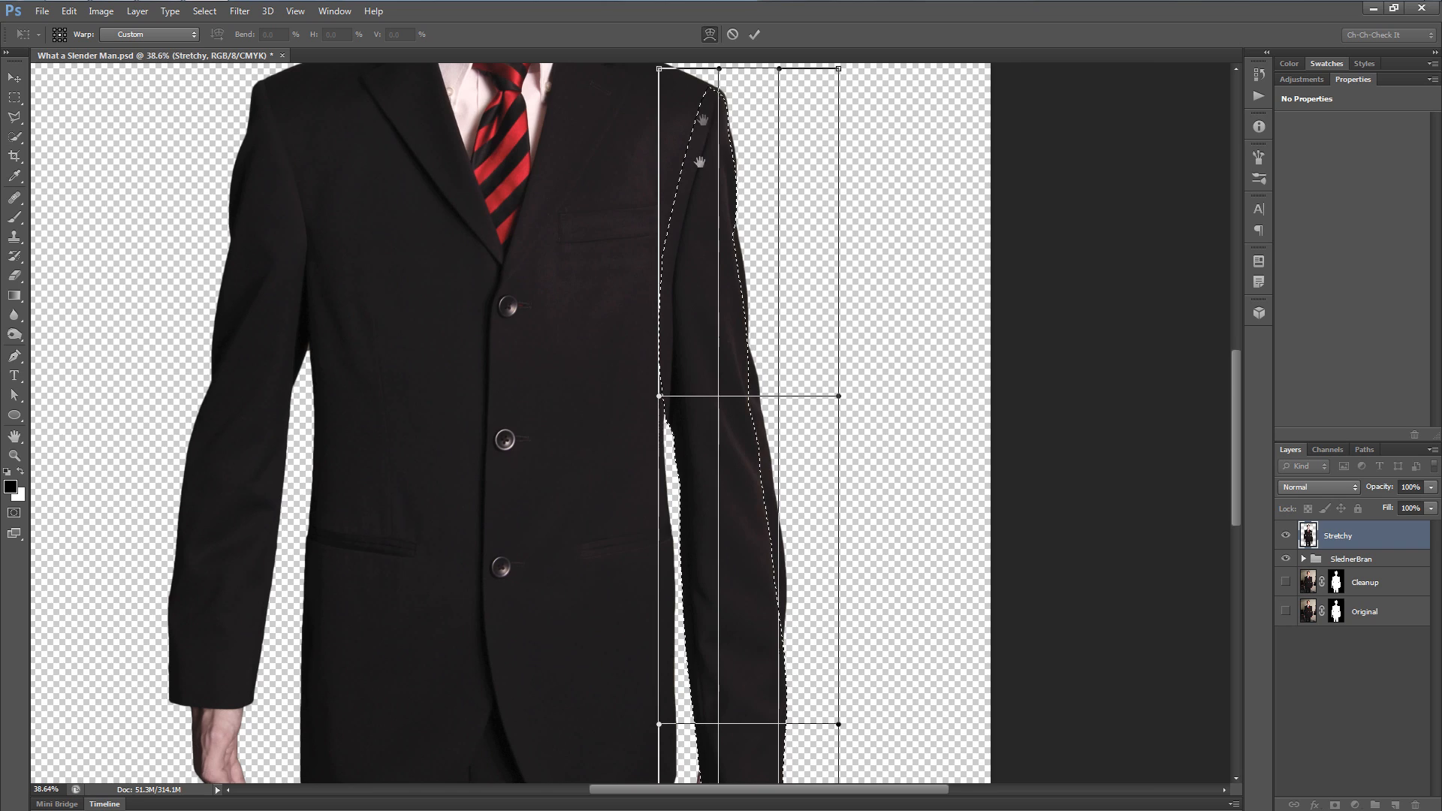
scroll(710, 120, up, 4)
scroll(712, 143, up, 5)
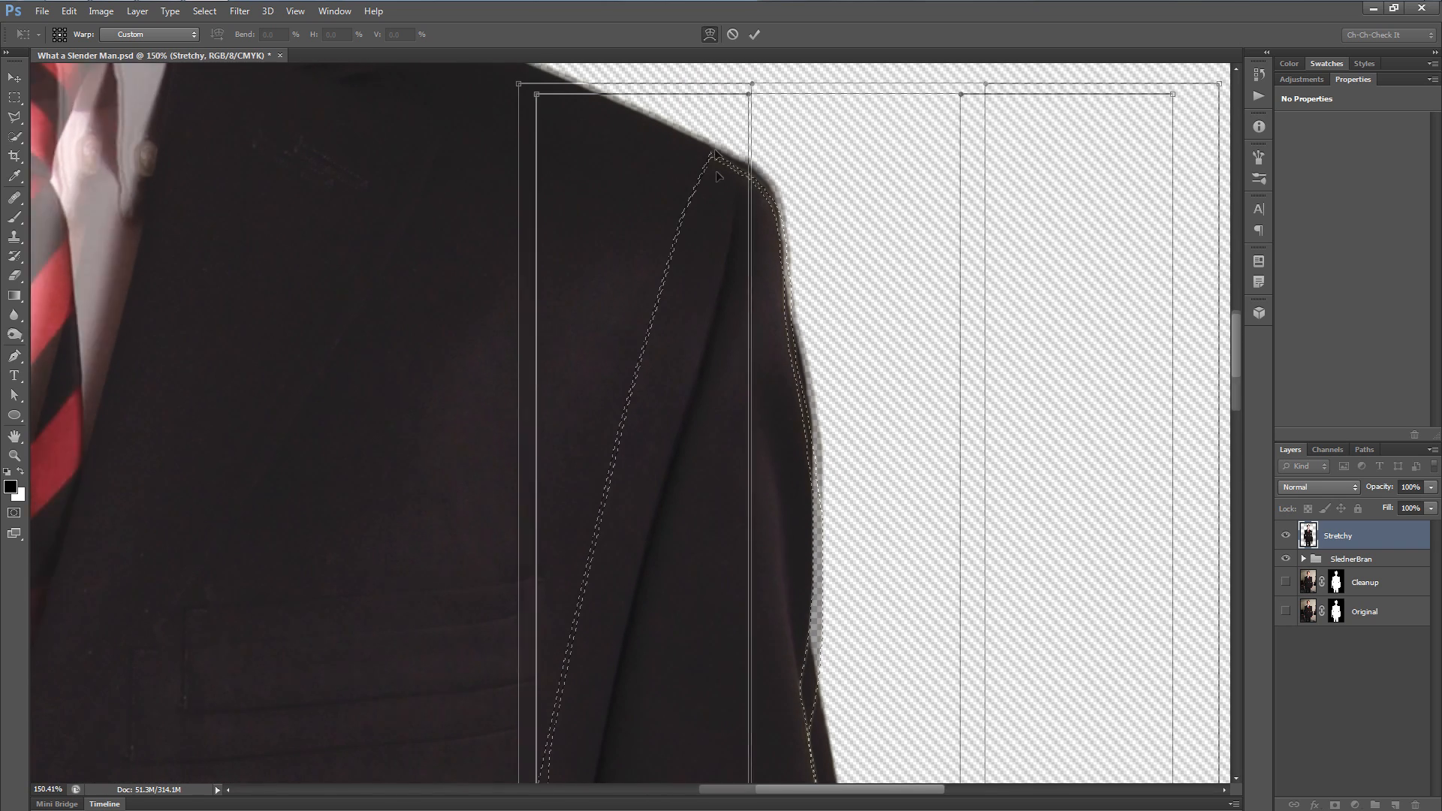
drag(766, 269, 767, 254)
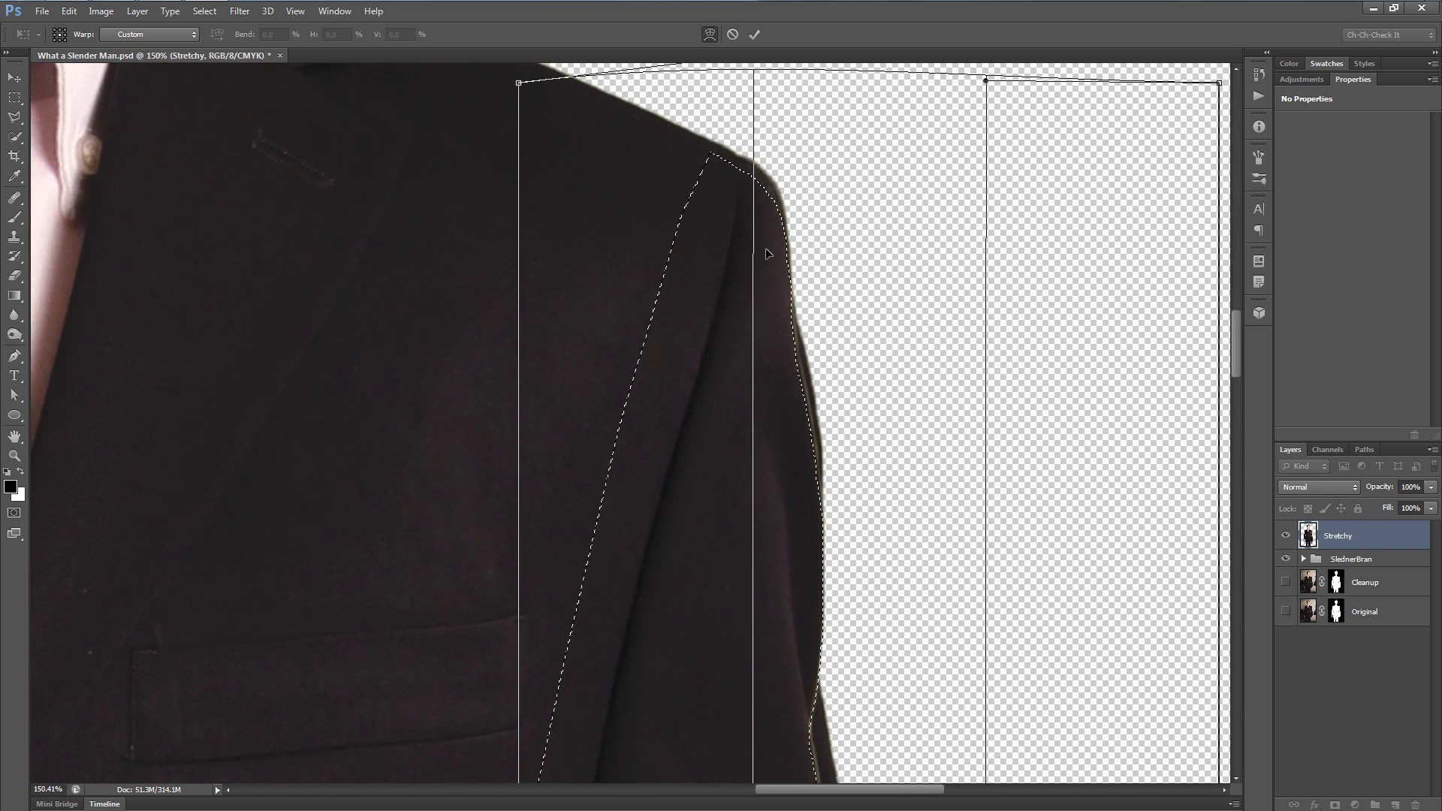
- Warp the sleeve upward at the armpit and bow the upper arm and forearm outward, away from the torso
scroll(736, 396, down, 3)
drag(656, 505, 653, 341)
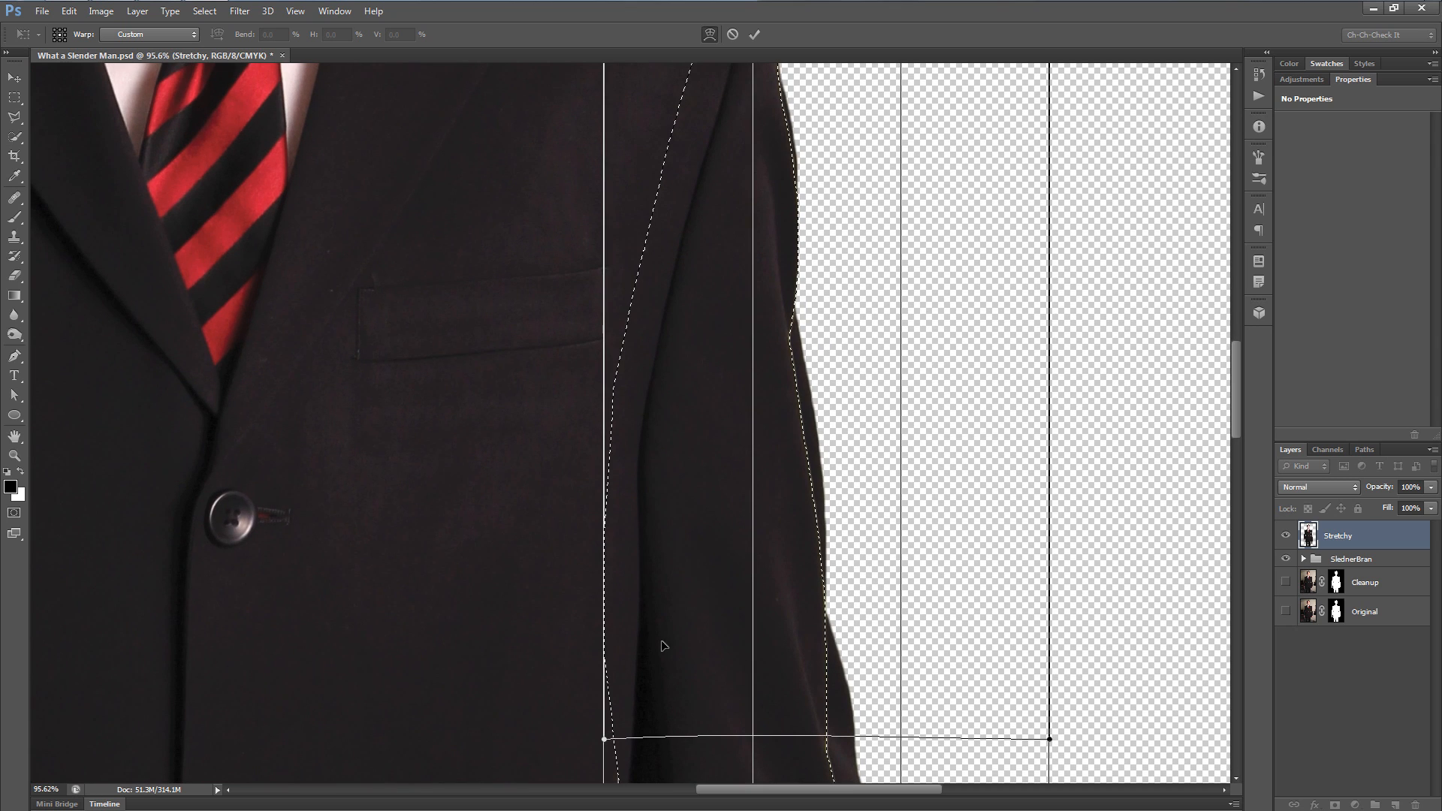
drag(650, 708, 629, 578)
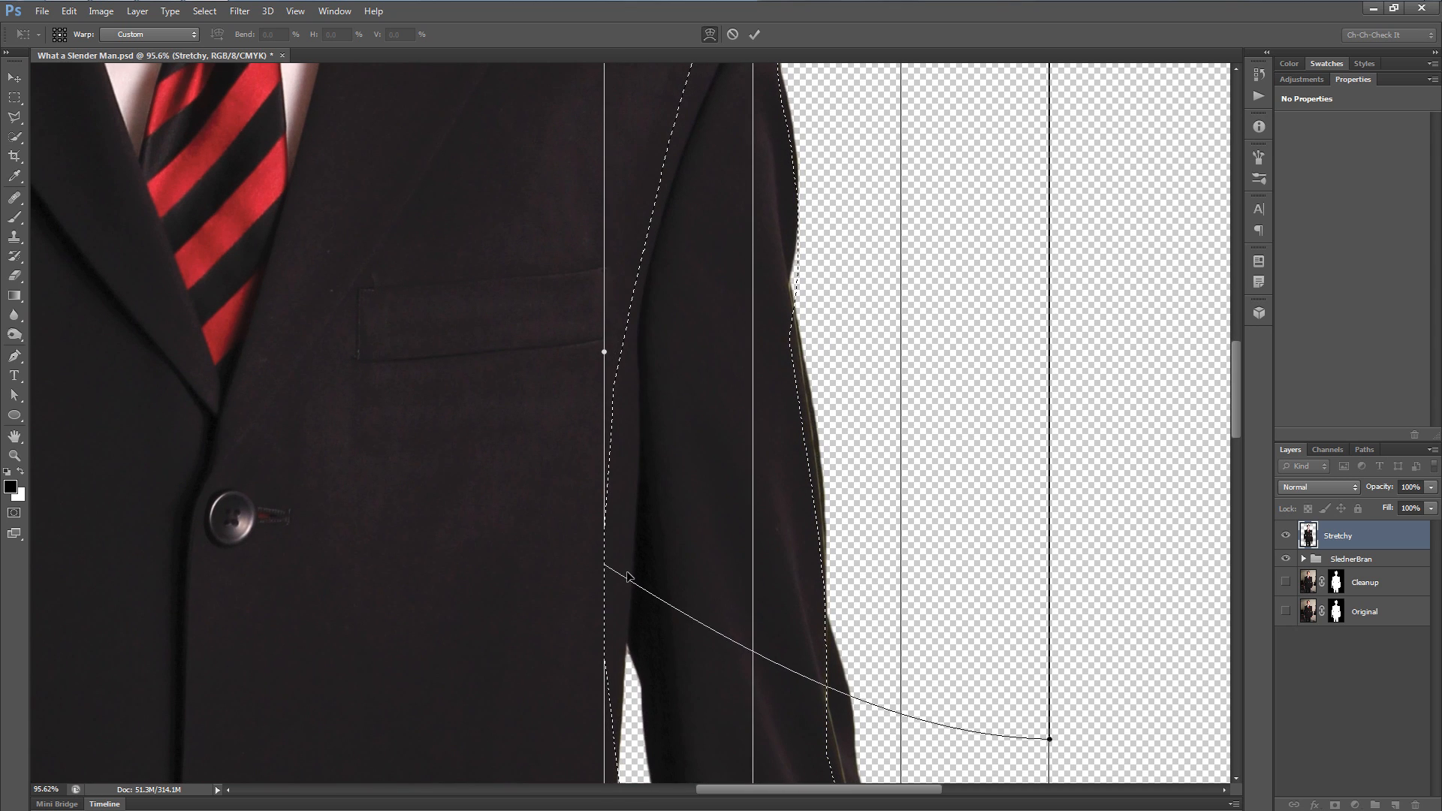
scroll(655, 664, down, 4)
drag(806, 664, 818, 276)
drag(729, 585, 770, 391)
drag(897, 385, 930, 378)
drag(760, 398, 778, 399)
- Warp the wrist and hand inward toward the leg so the stretched arm curves back to the body
scroll(847, 551, down, 5)
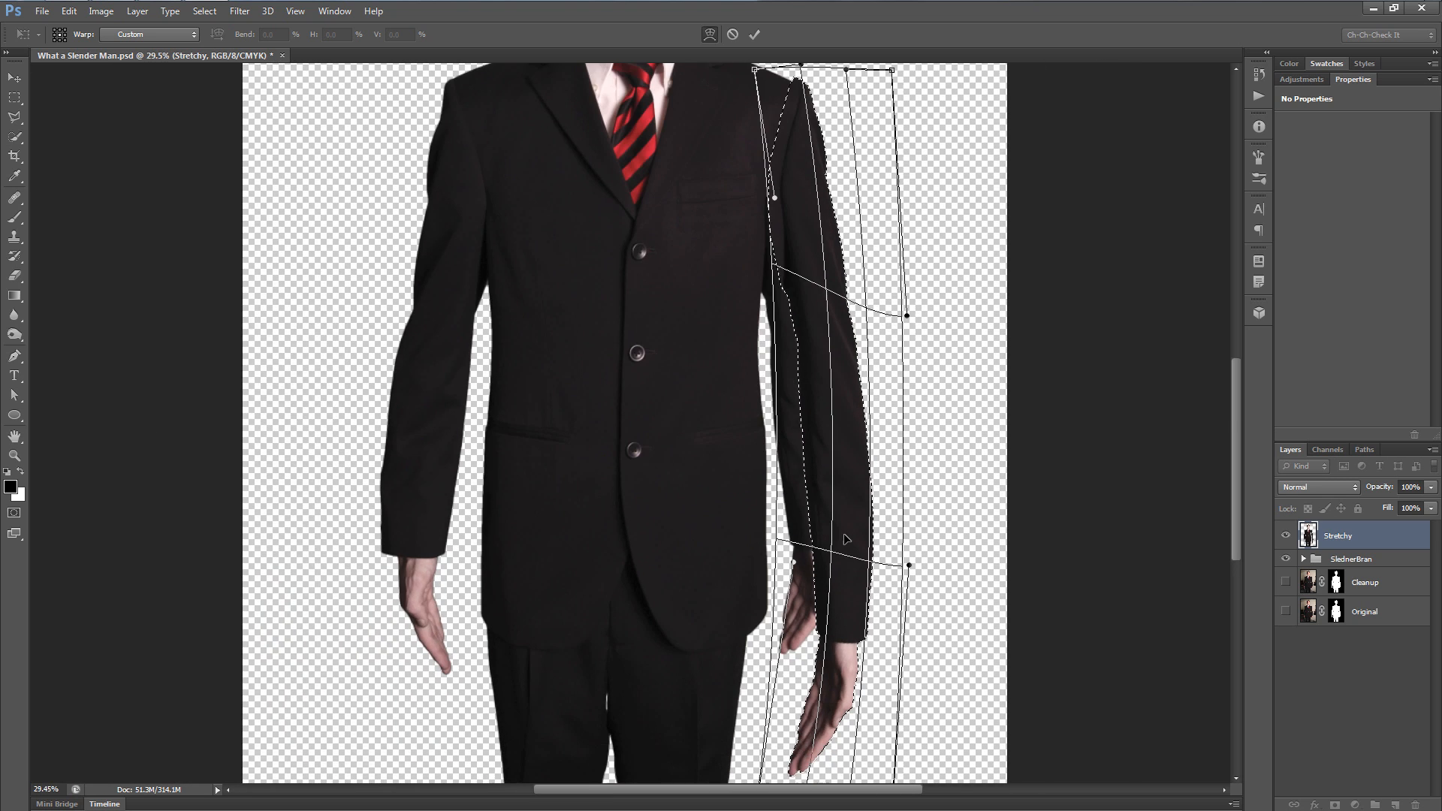
scroll(822, 428, up, 2)
drag(865, 697, 853, 521)
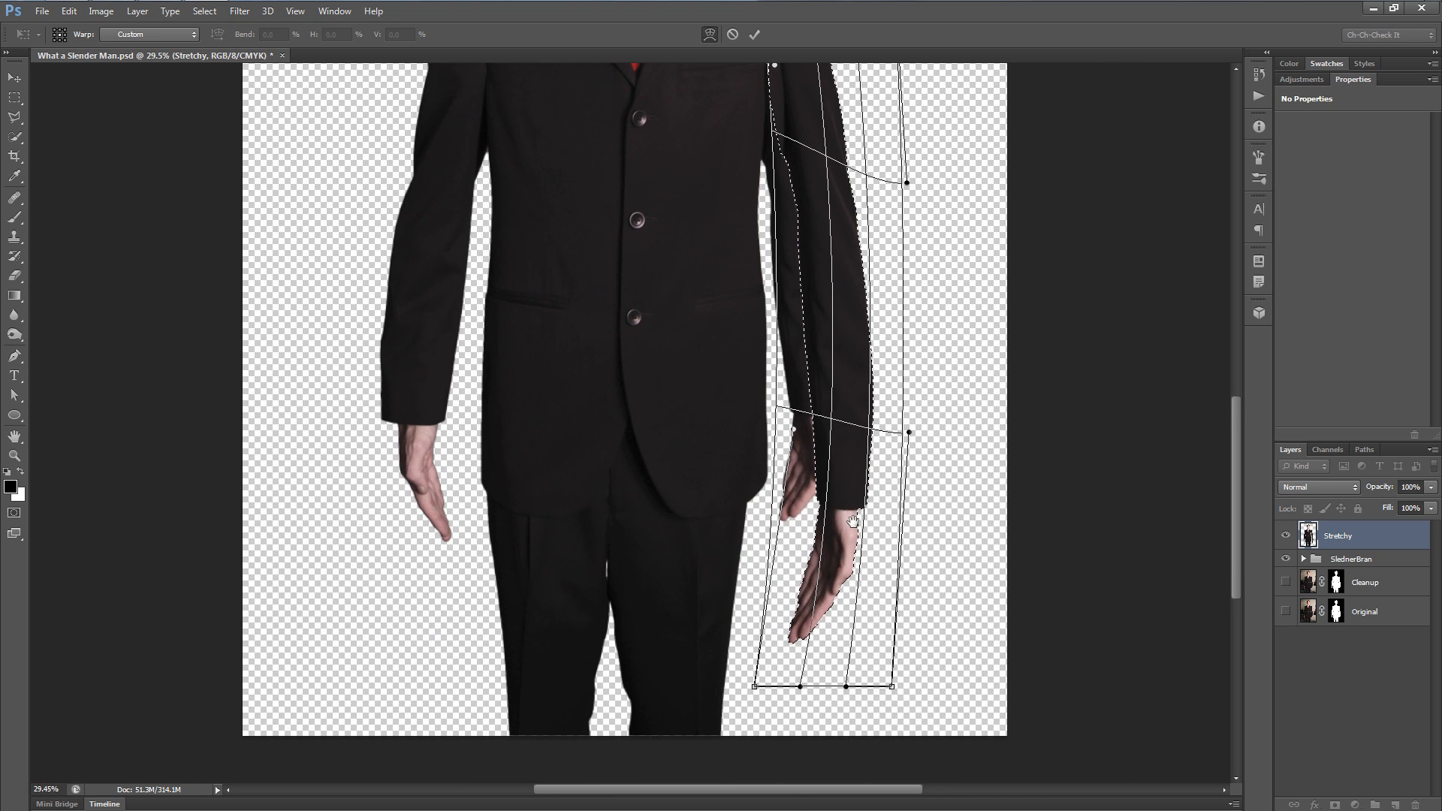
drag(829, 650, 810, 647)
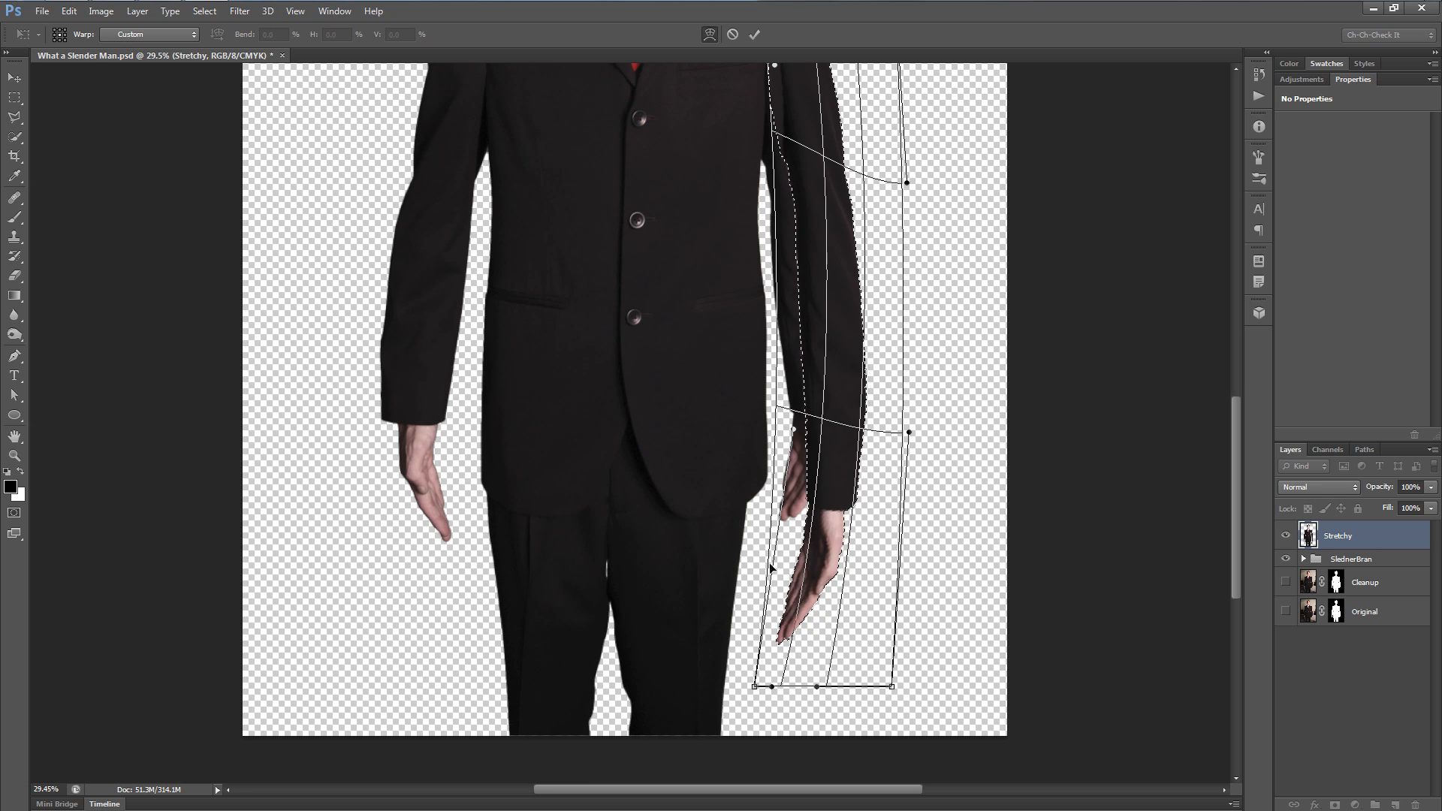
drag(783, 552, 781, 550)
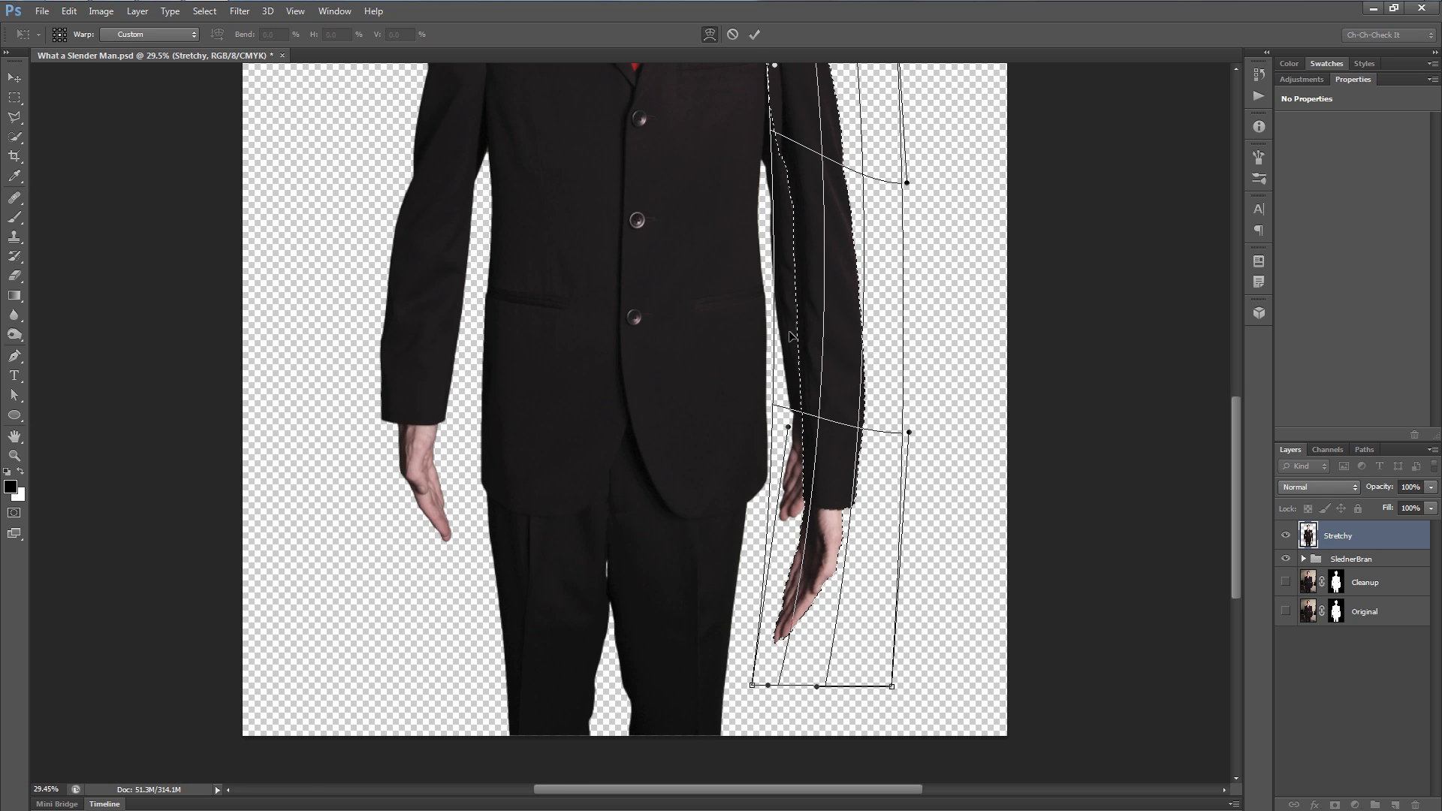
- Warp the sleeve's inner edge below the armpit toward the torso to line up with the jacket
scroll(811, 328, up, 5)
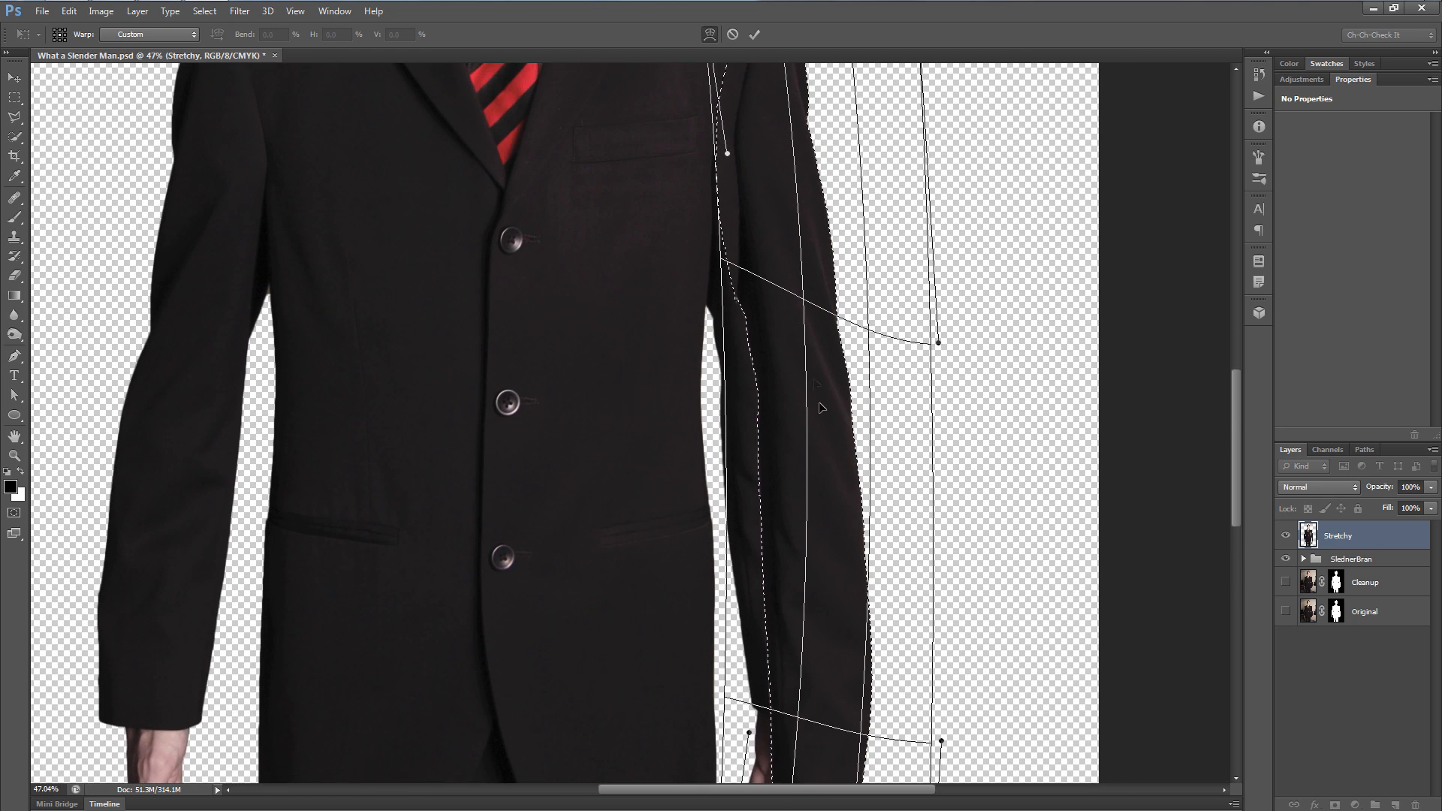
scroll(720, 263, up, 4)
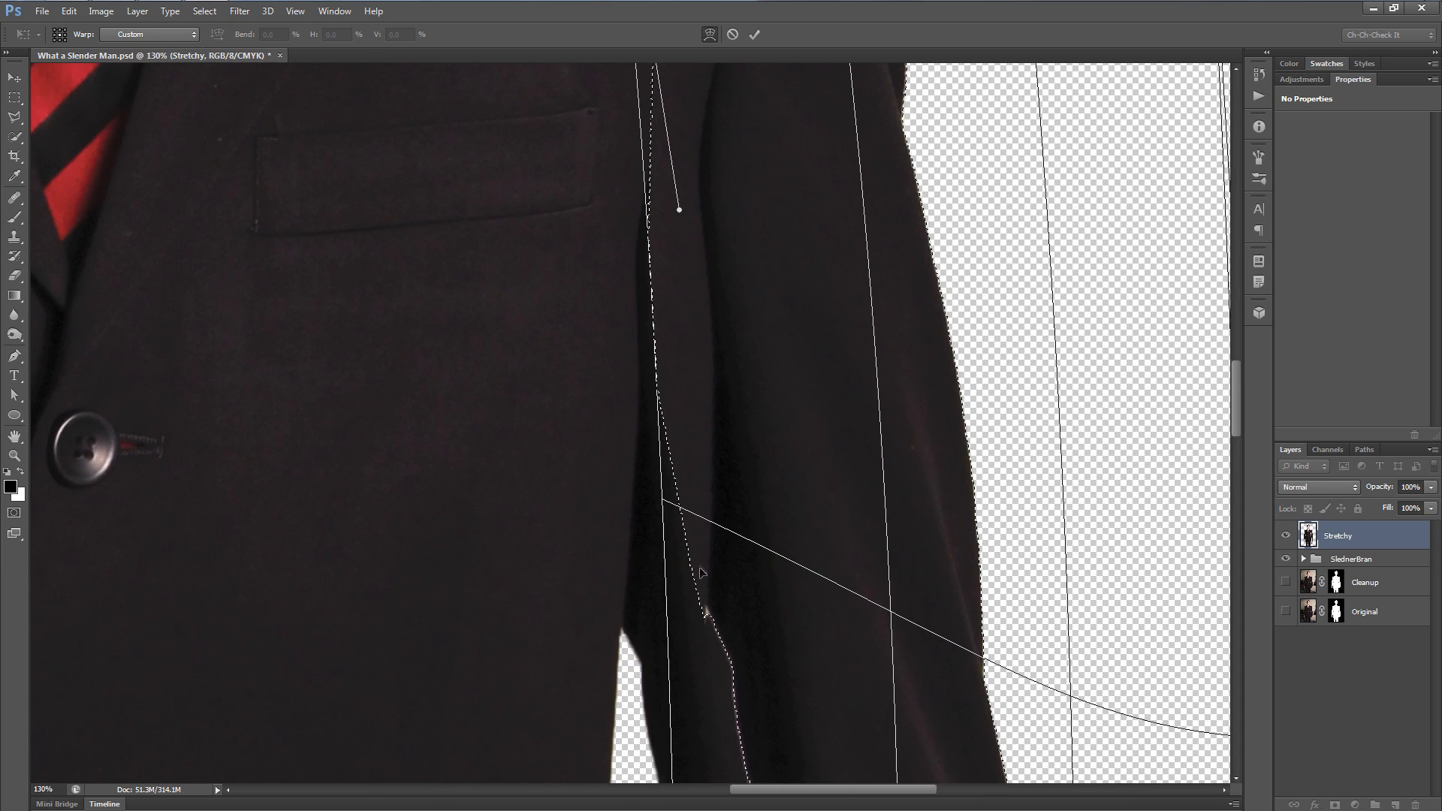
drag(675, 536, 608, 556)
scroll(643, 412, down, 5)
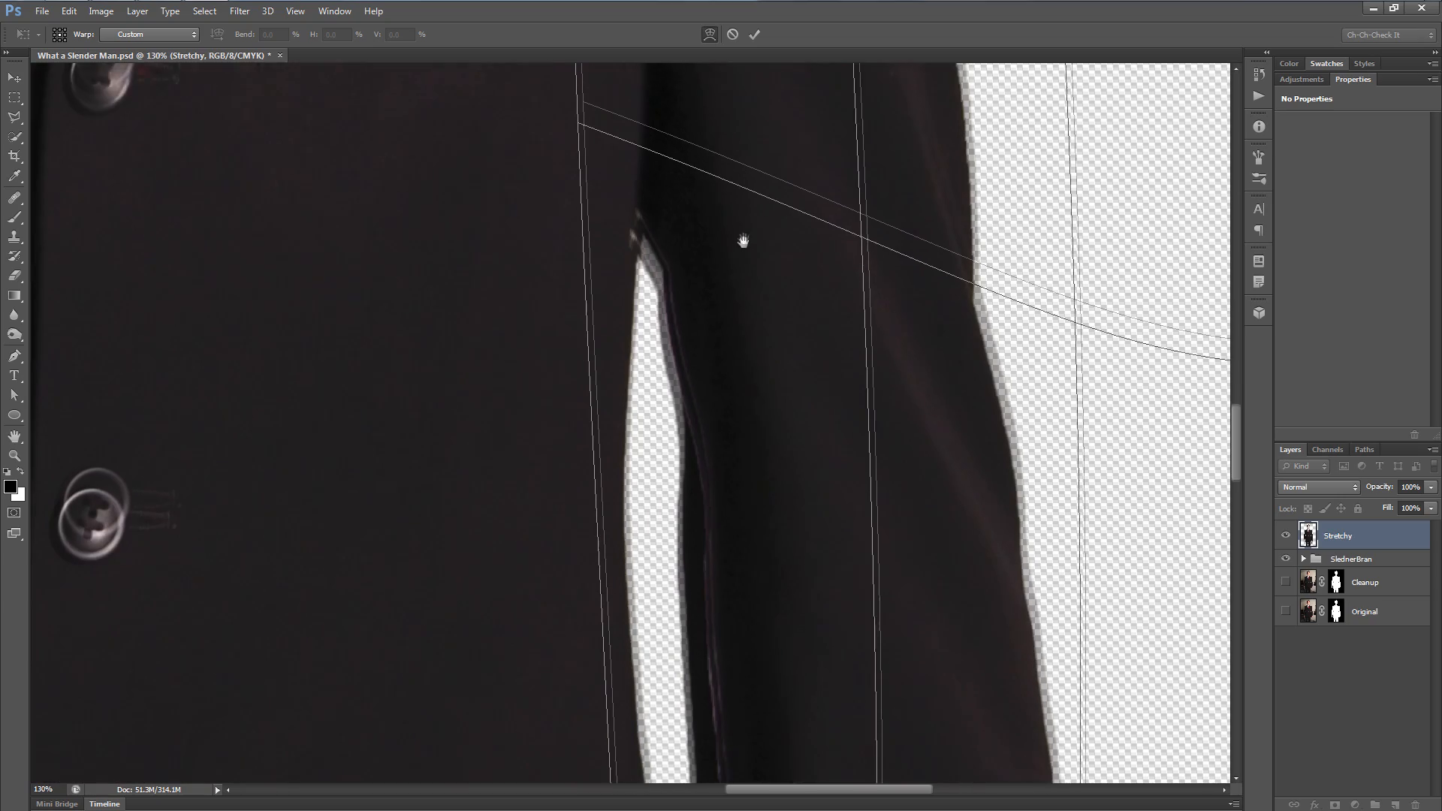
scroll(644, 413, down, 5)
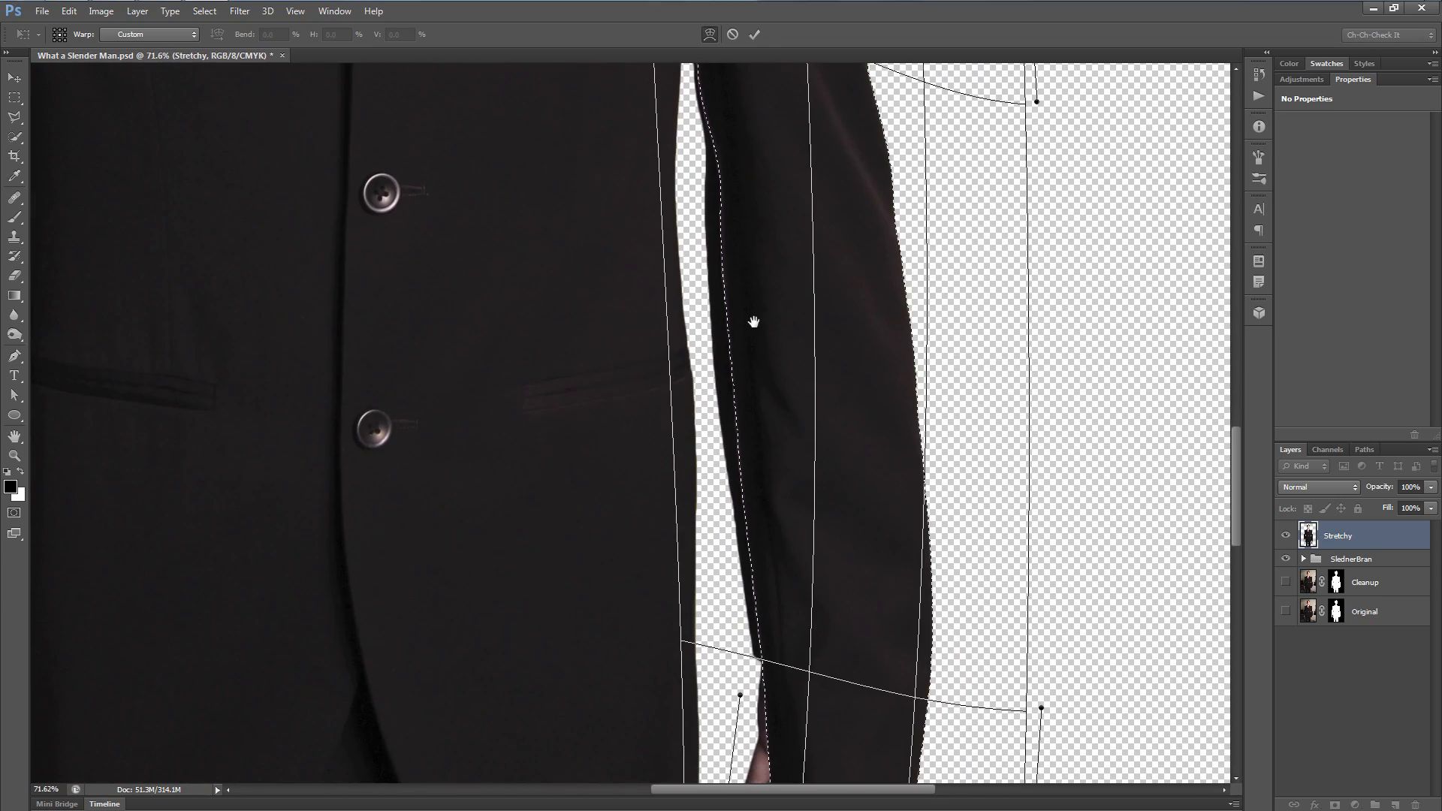
scroll(762, 538, down, 4)
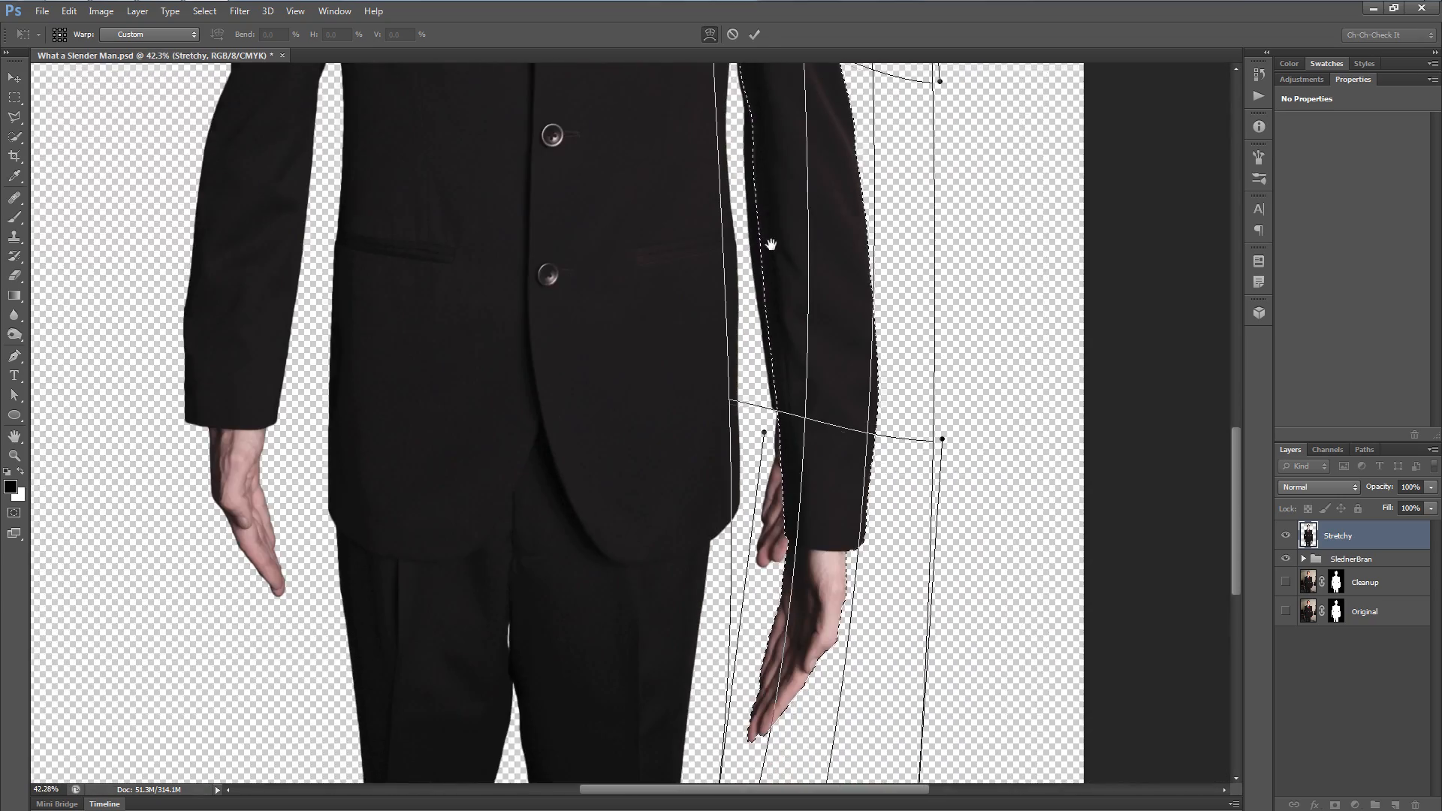
drag(771, 244, 779, 332)
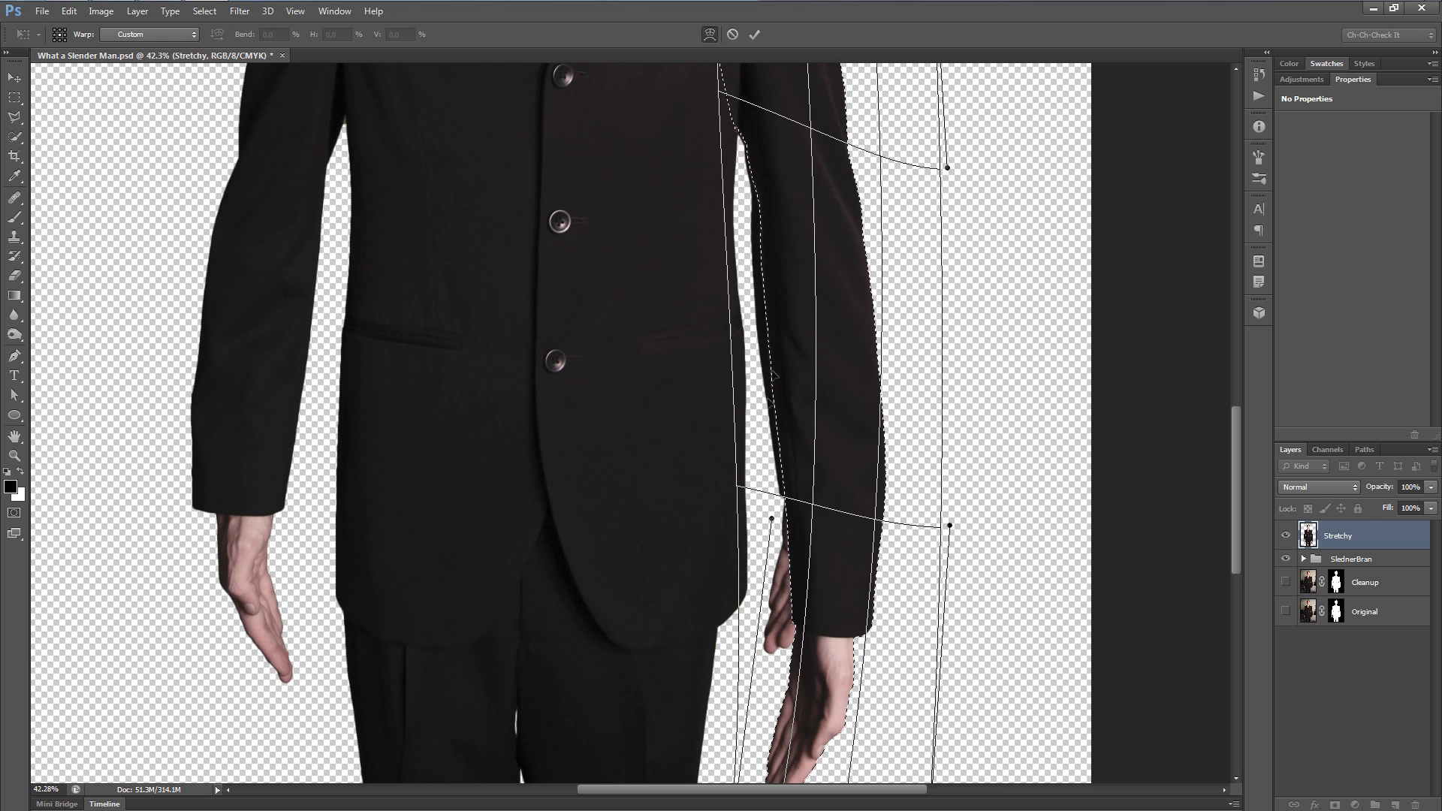
- Pull the warped armpit corner down and inward to cover the leftover fragment above the gap between sleeve and jacket
scroll(847, 486, up, 3)
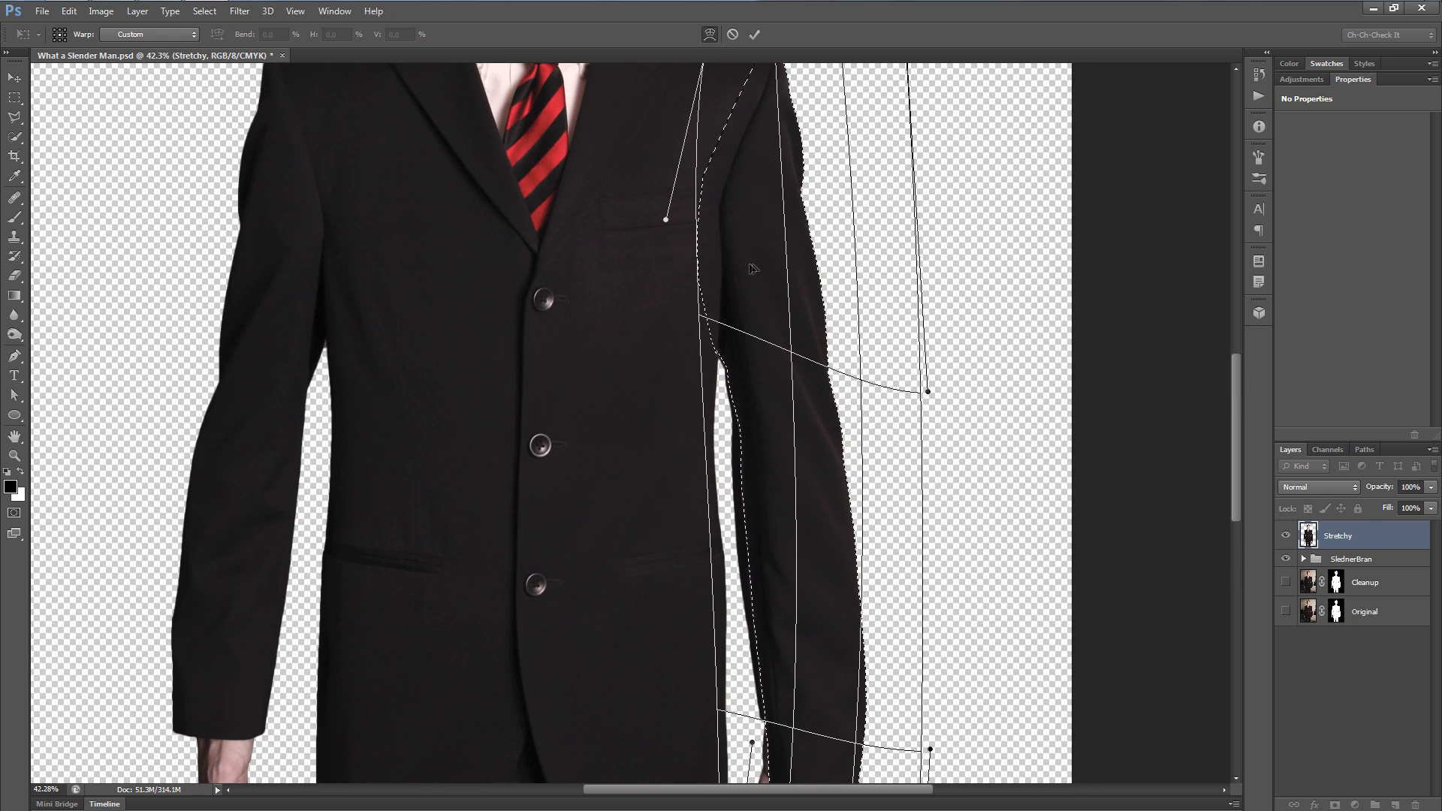
scroll(725, 424, up, 2)
scroll(726, 416, up, 11)
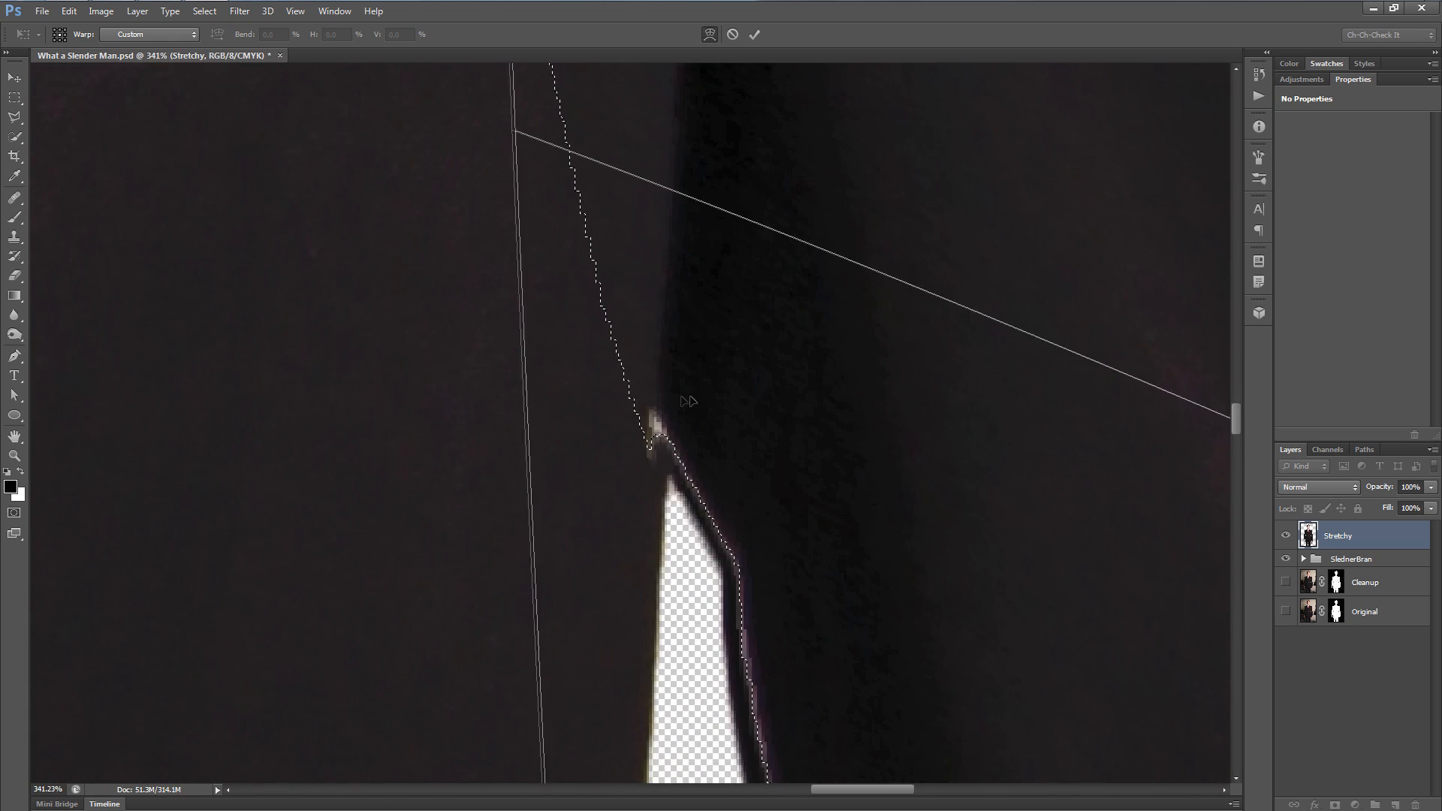
drag(742, 357, 685, 462)
scroll(685, 461, down, 8)
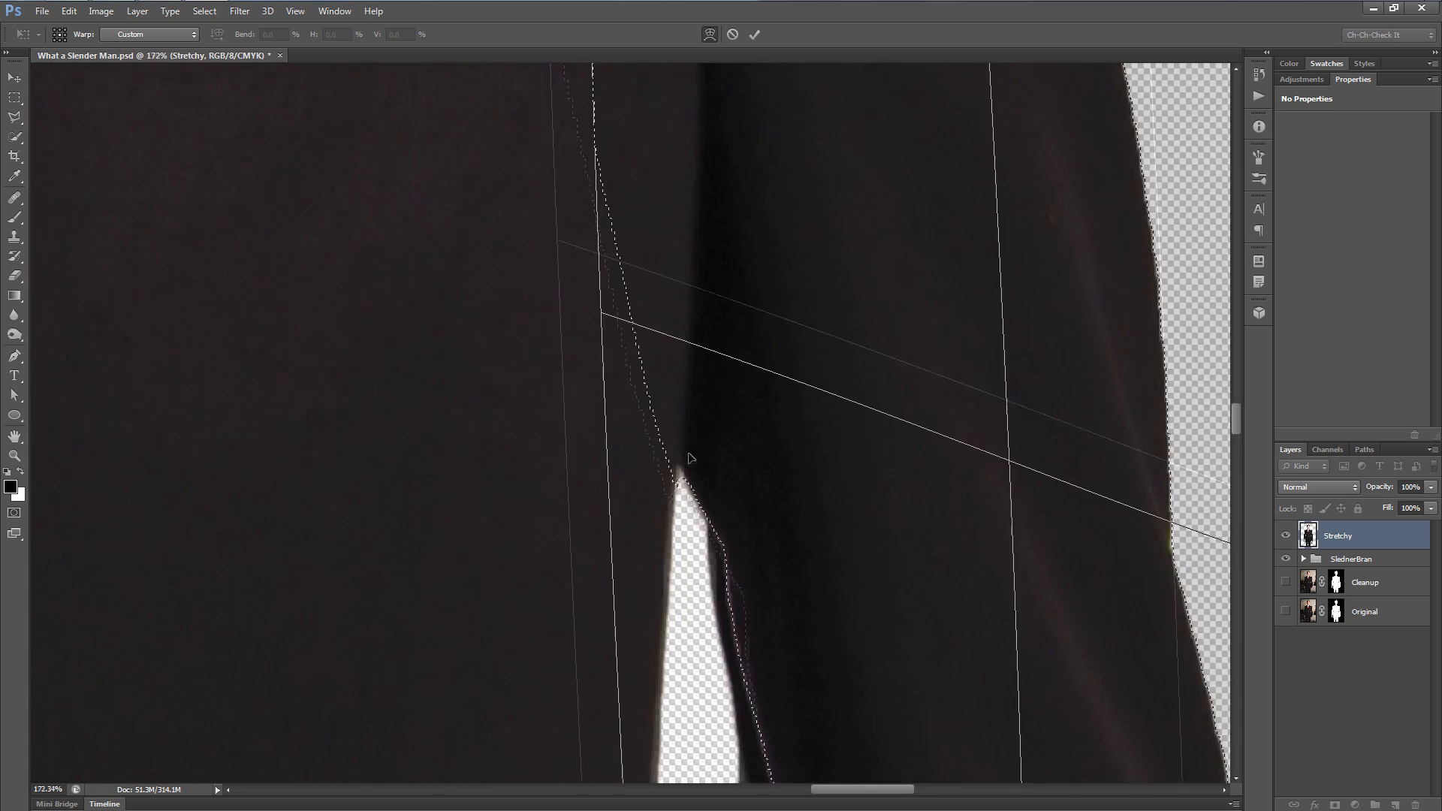
- Warp the top of the sleeve down to align its outline with the jacket's shoulder seam
scroll(771, 469, up, 5)
scroll(787, 328, up, 6)
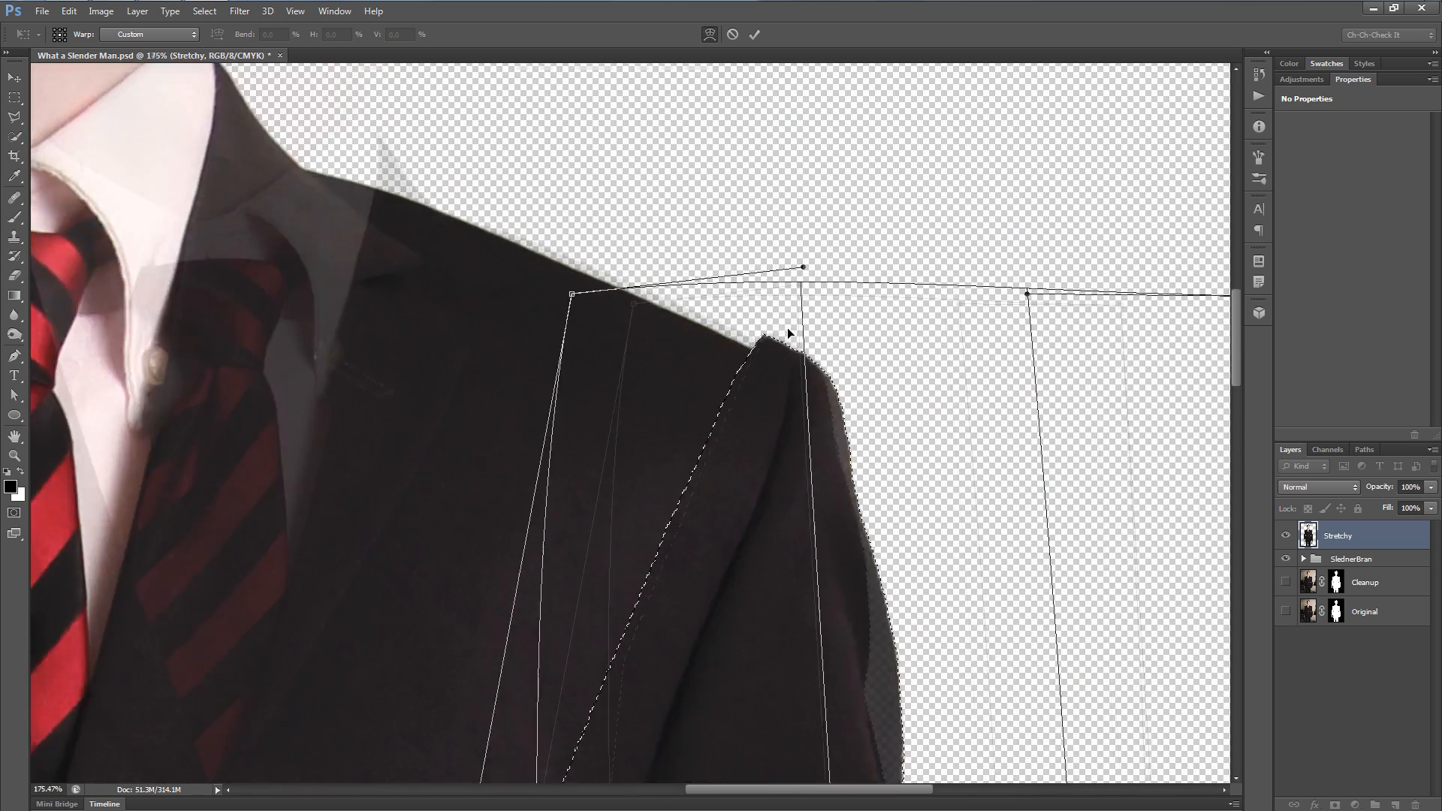
drag(856, 318, 846, 332)
scroll(849, 332, down, 8)
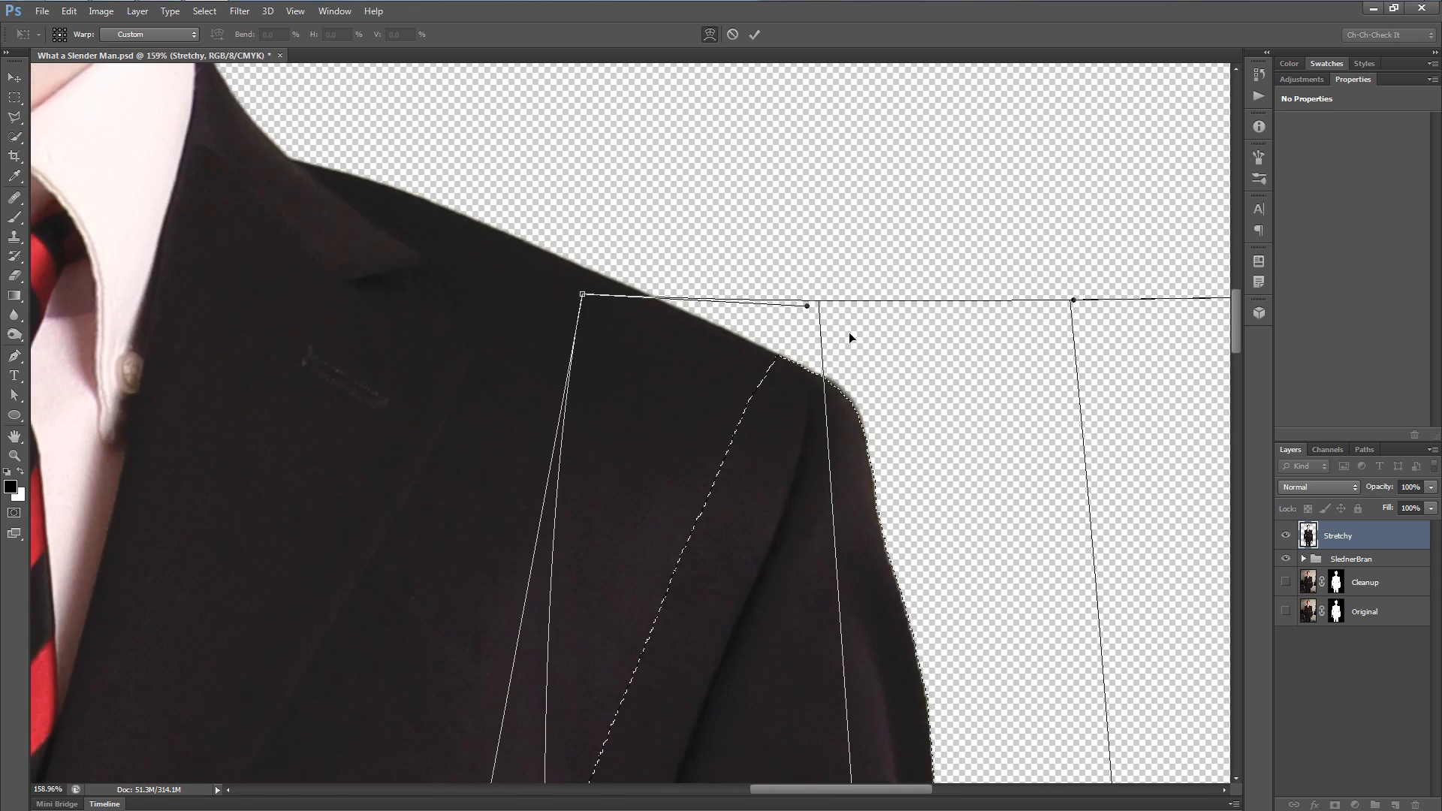
- Nudge the forearm's inner edge slightly outward in the warp and check the whole arm against the body
scroll(886, 593, down, 3)
scroll(913, 555, down, 3)
scroll(901, 413, up, 4)
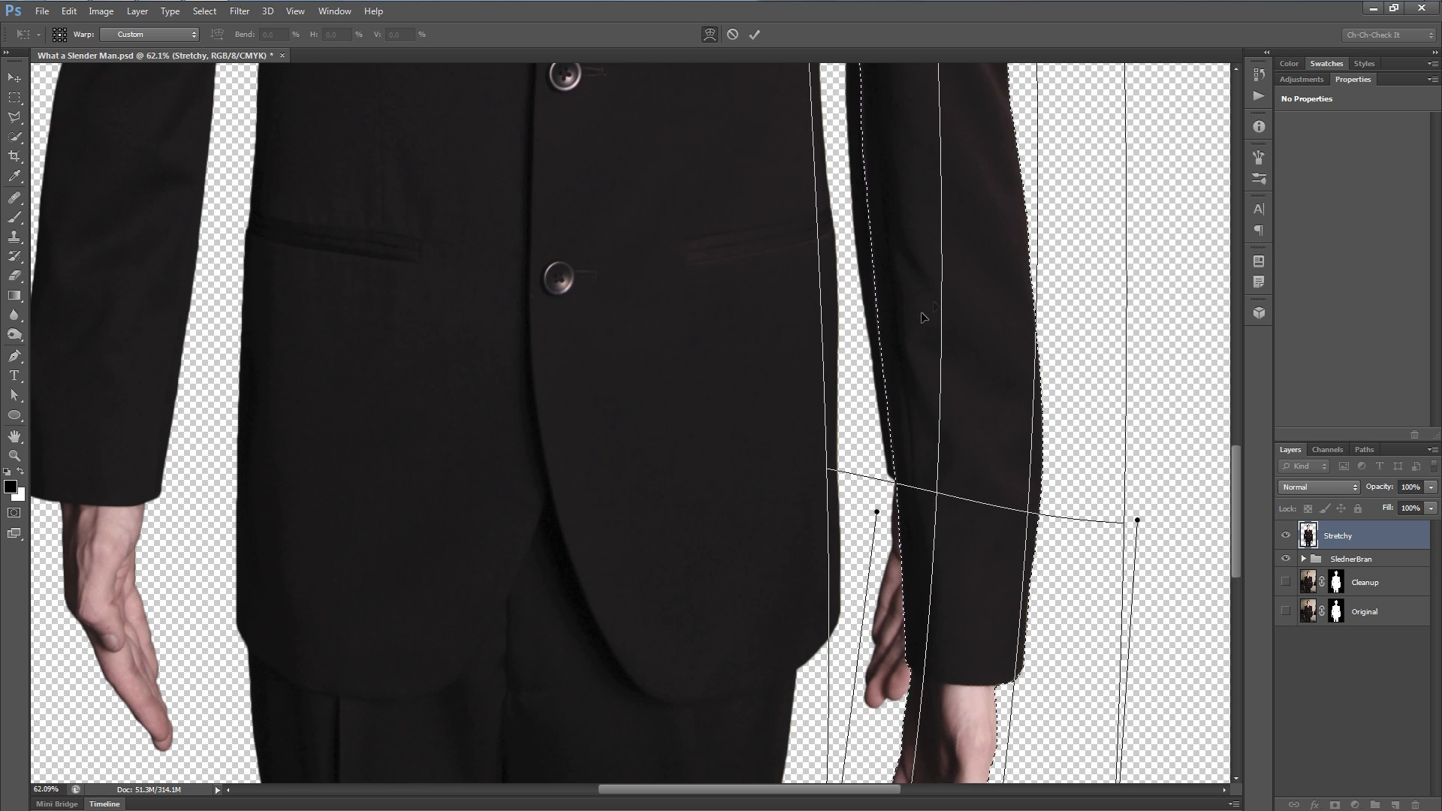
drag(890, 353, 798, 468)
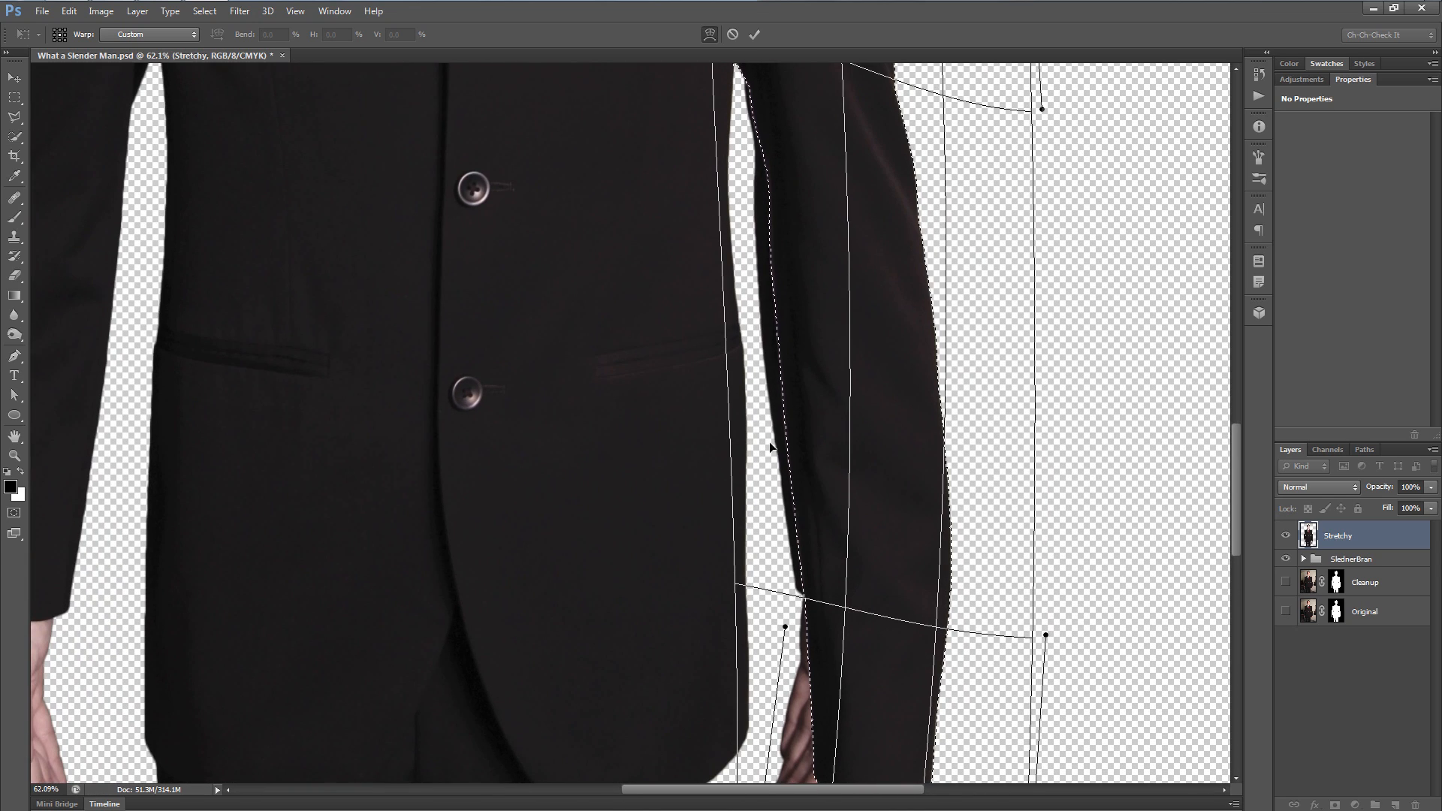
drag(759, 410, 763, 408)
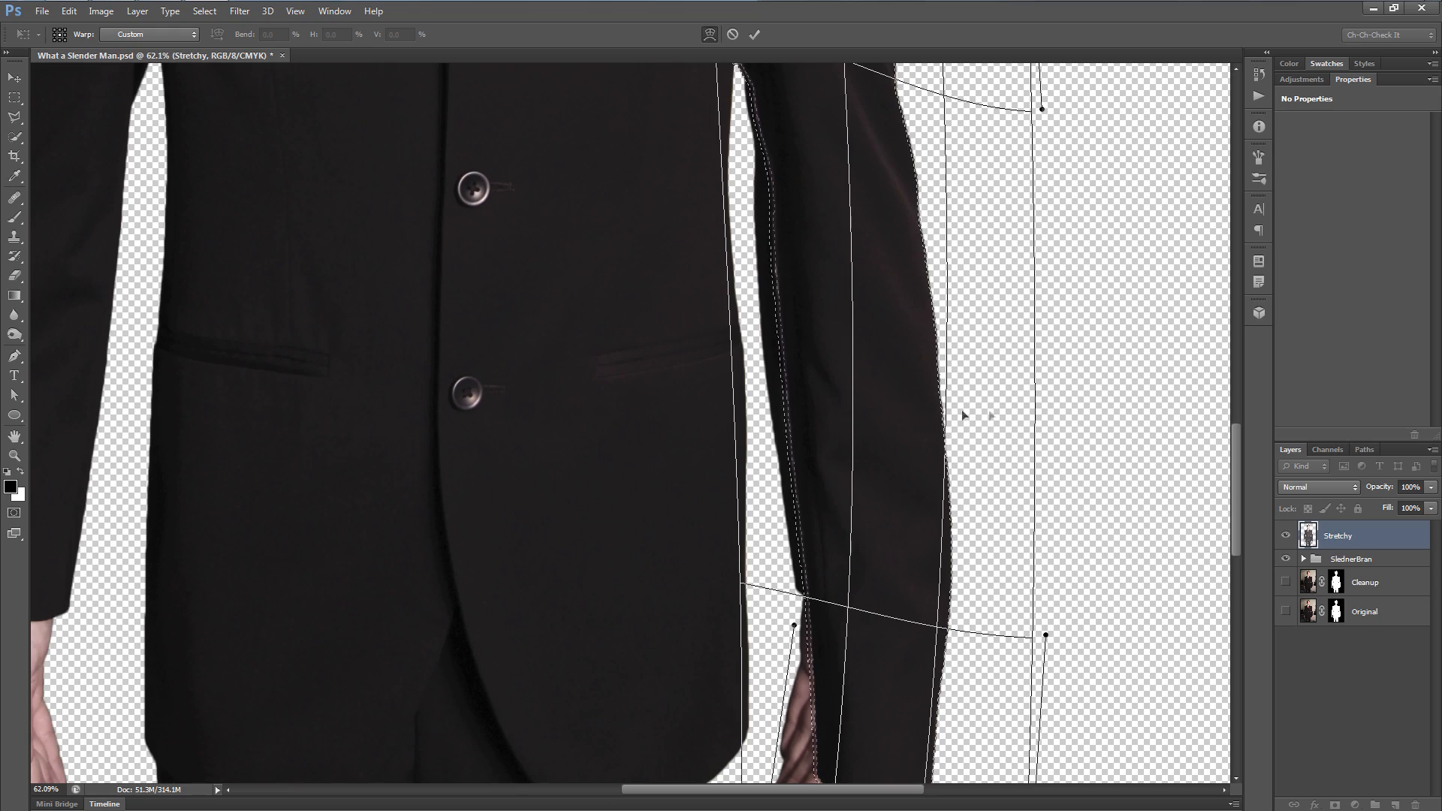
scroll(993, 408, down, 2)
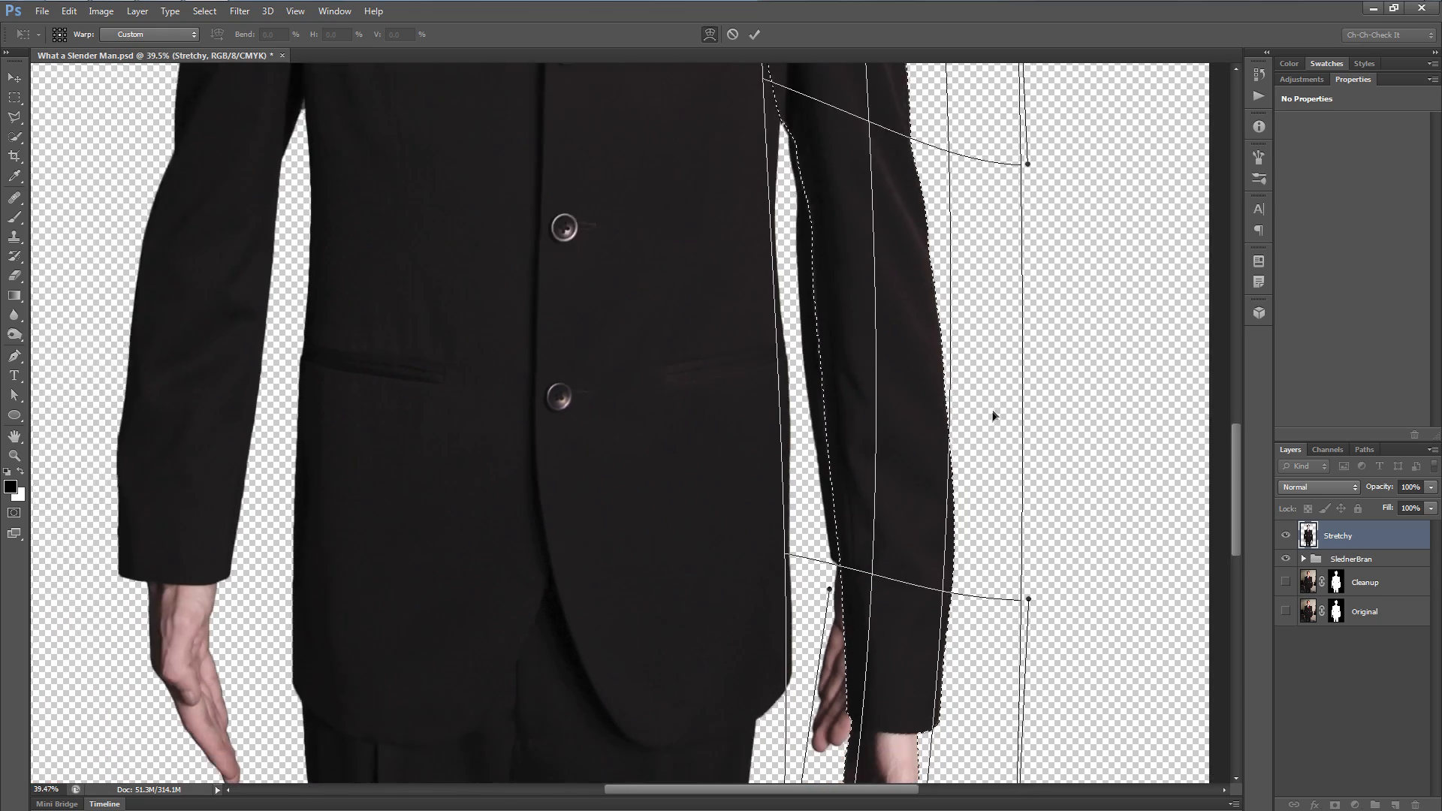
drag(952, 601, 951, 542)
scroll(891, 369, down, 3)
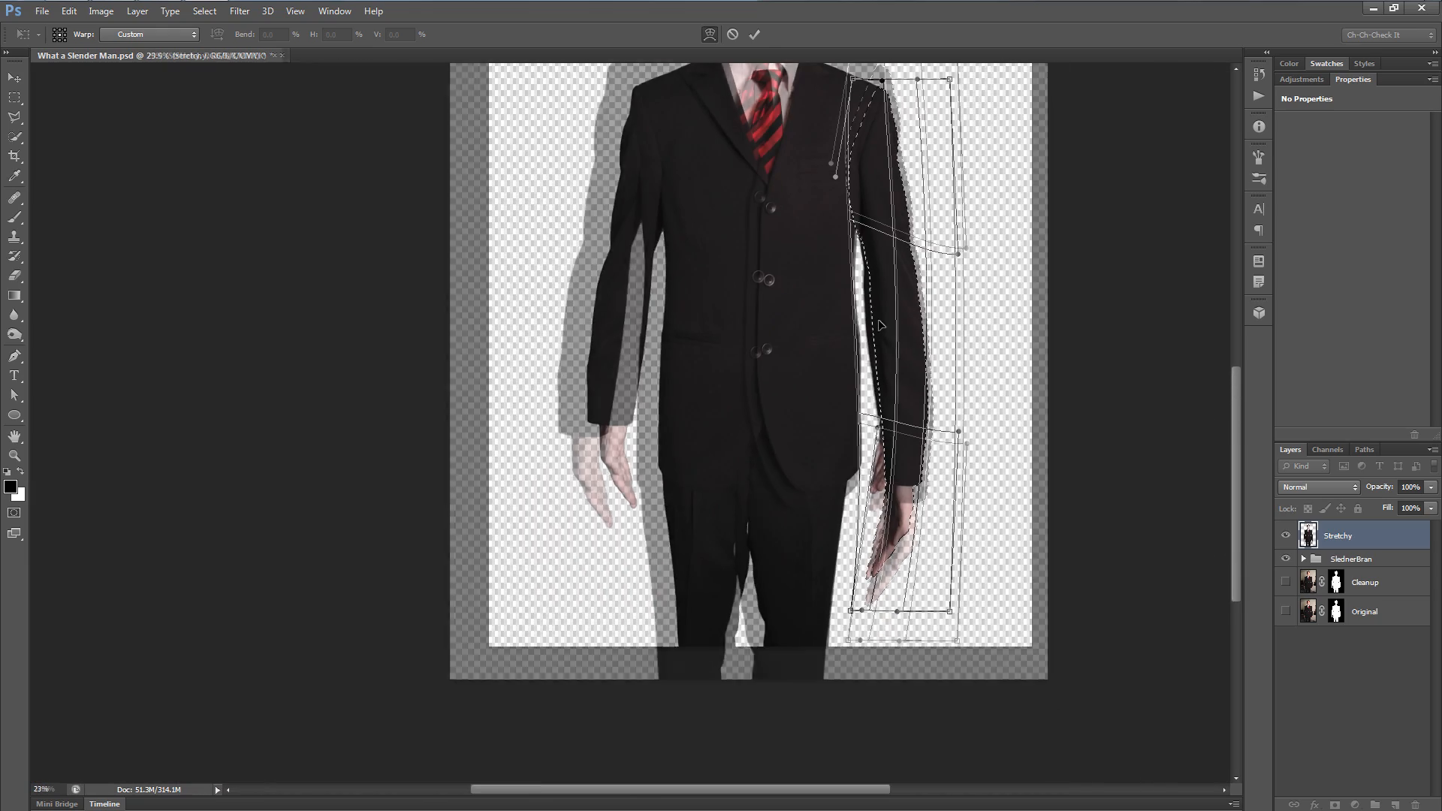
- Check the warped sleeve at the armpit, shoulder and hand, commit the warp, and deselect the arm
scroll(879, 322, up, 3)
scroll(868, 179, up, 6)
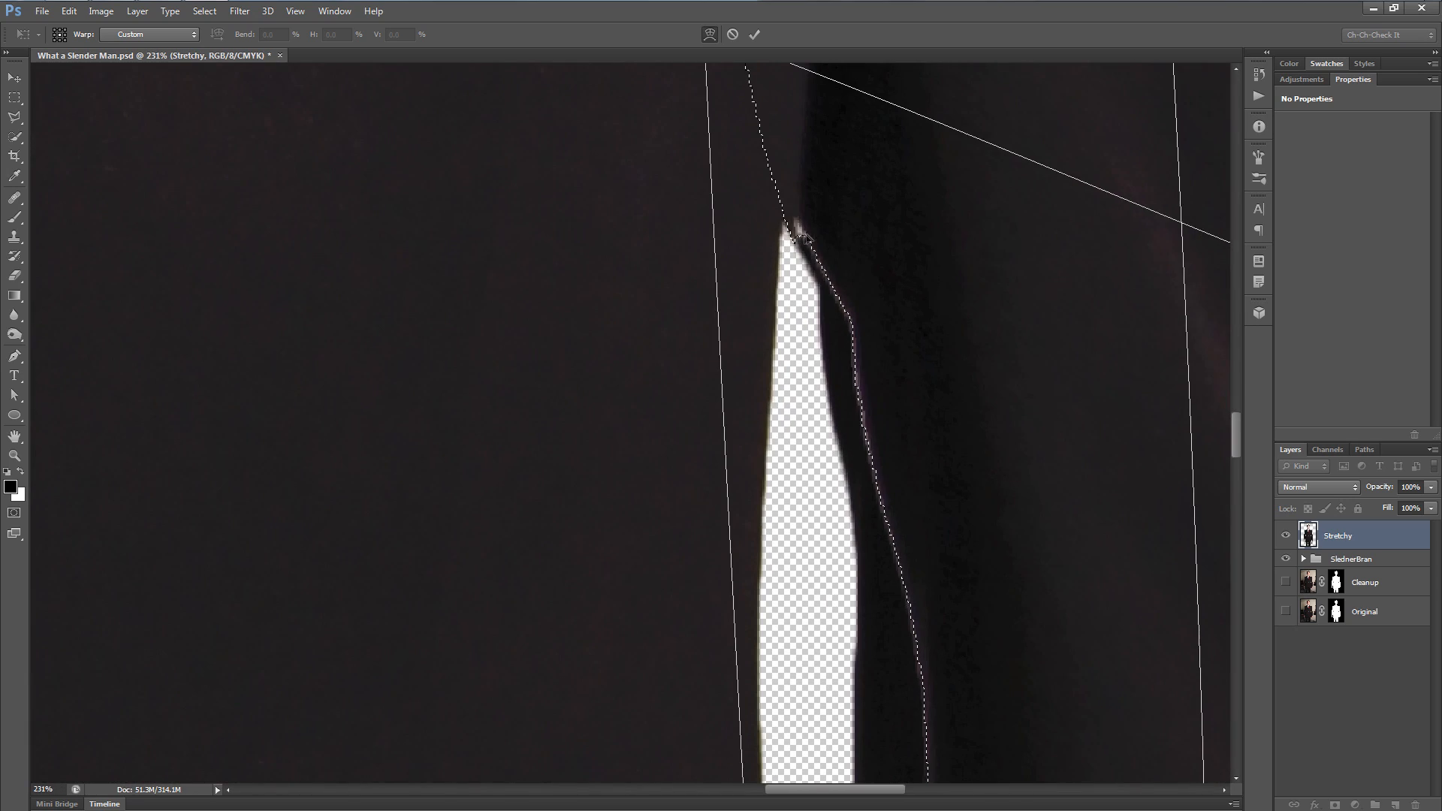
scroll(793, 236, down, 6)
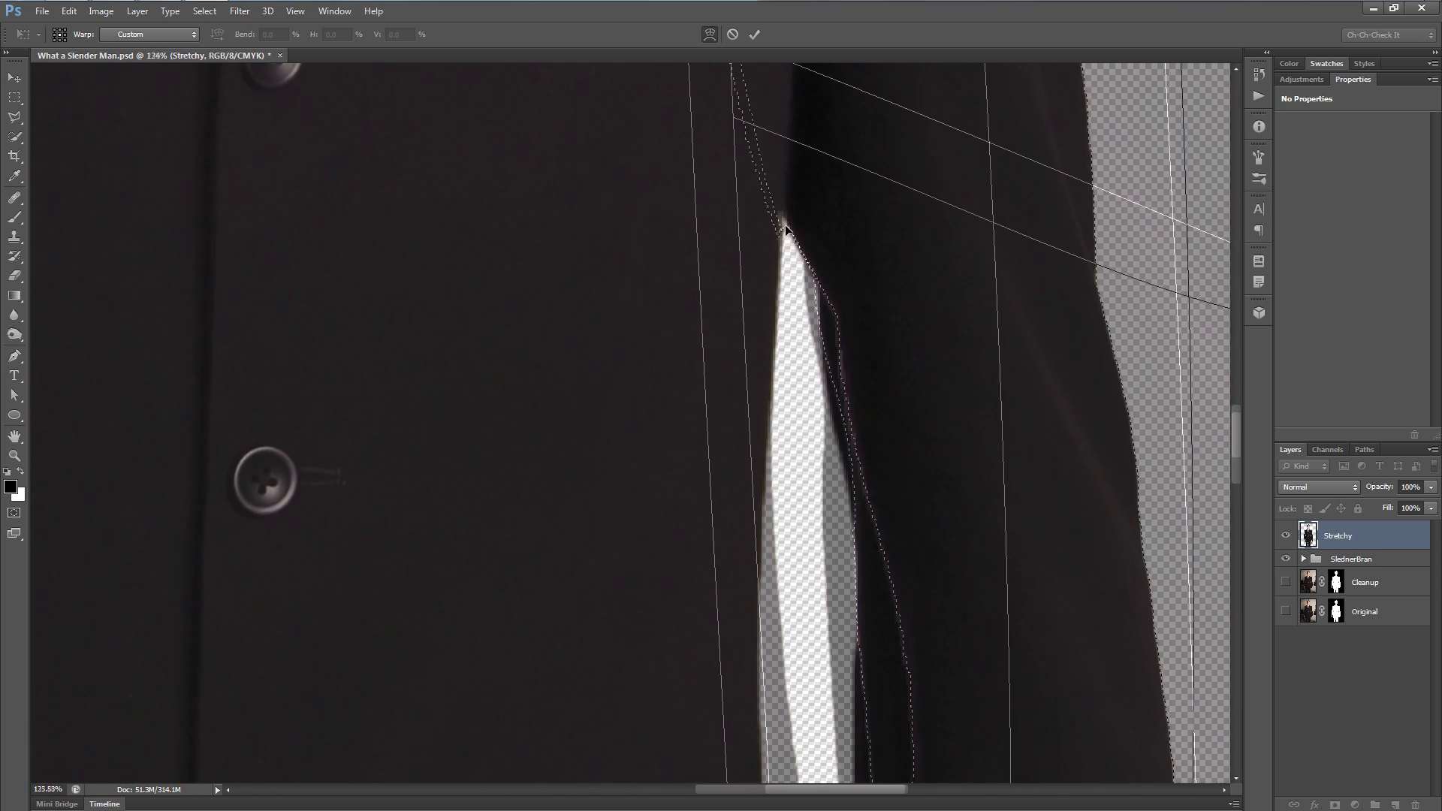
scroll(786, 229, down, 2)
scroll(832, 282, up, 6)
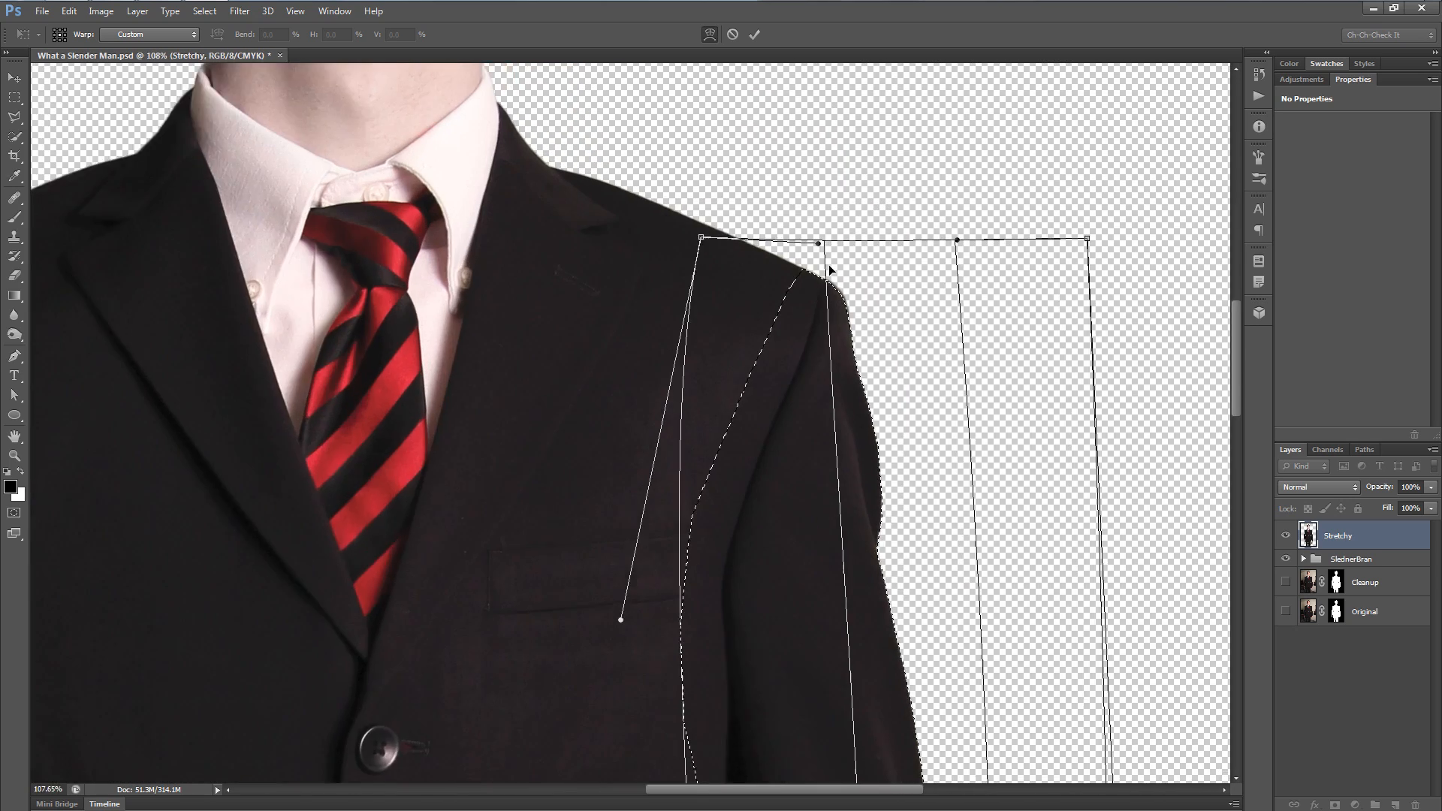
scroll(833, 282, down, 6)
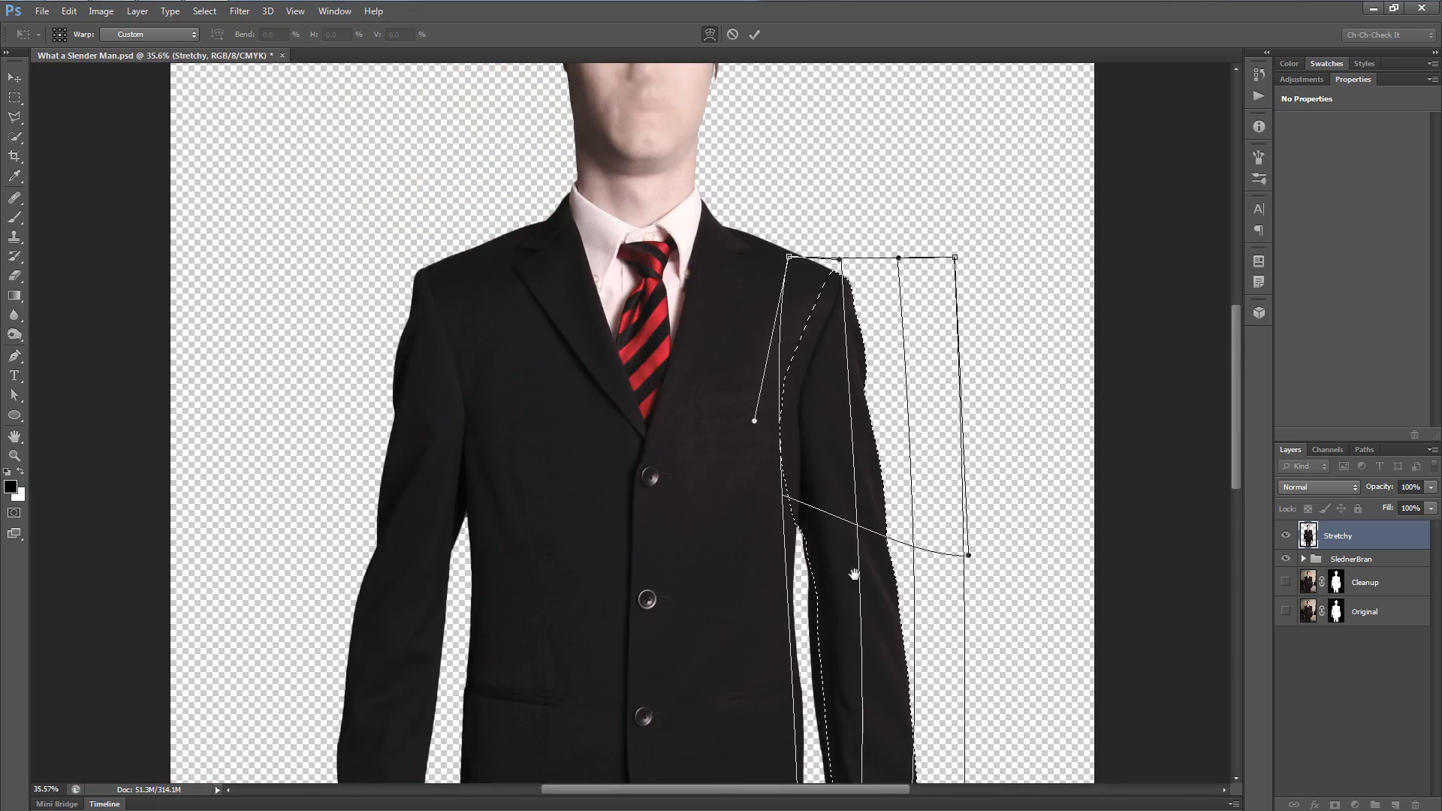
drag(854, 575, 819, 498)
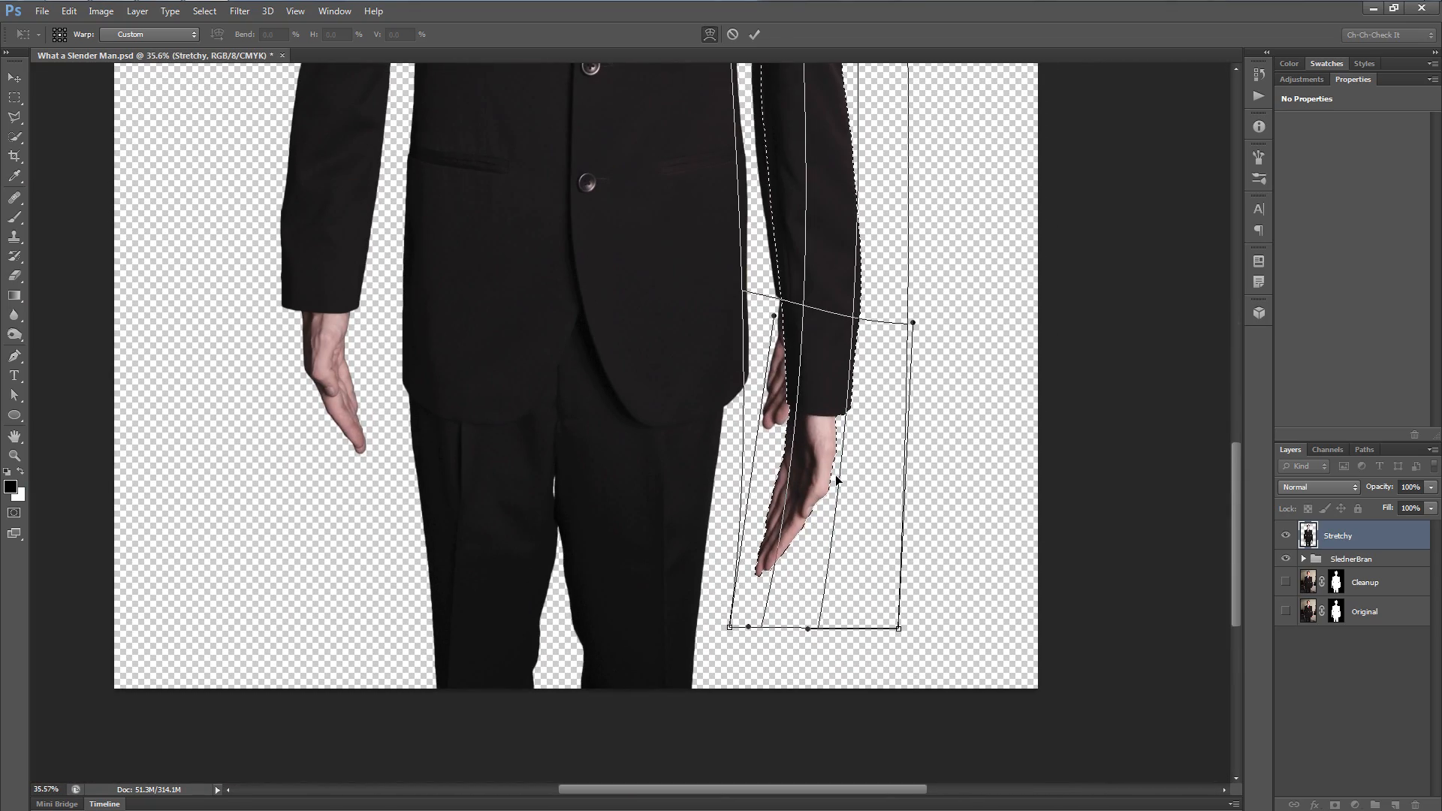
scroll(728, 371, down, 2)
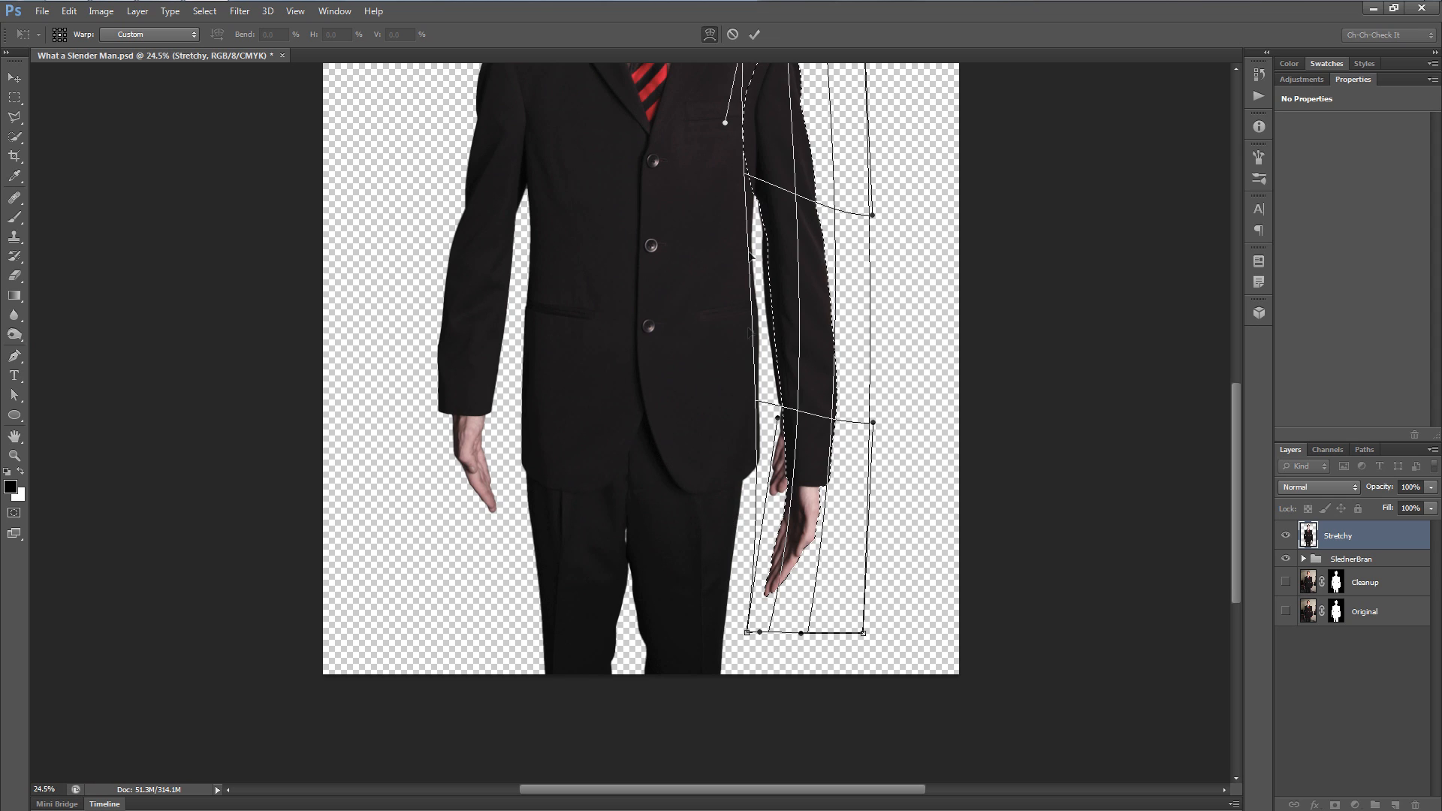
click(755, 35)
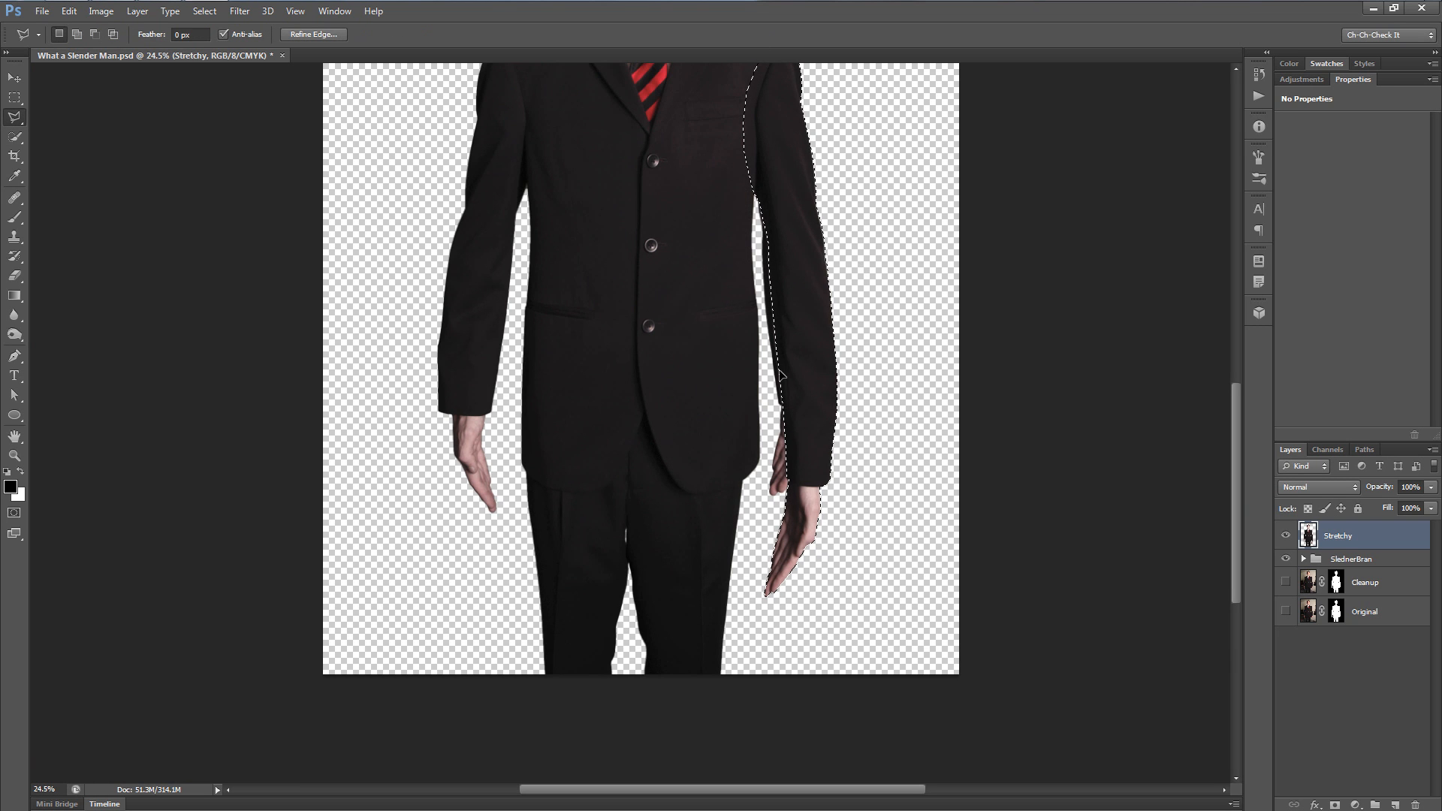
key(ctrl+d)
- Add a layer mask to the SlenderBran group
scroll(779, 374, down, 3)
scroll(778, 369, down, 1)
scroll(780, 372, up, 2)
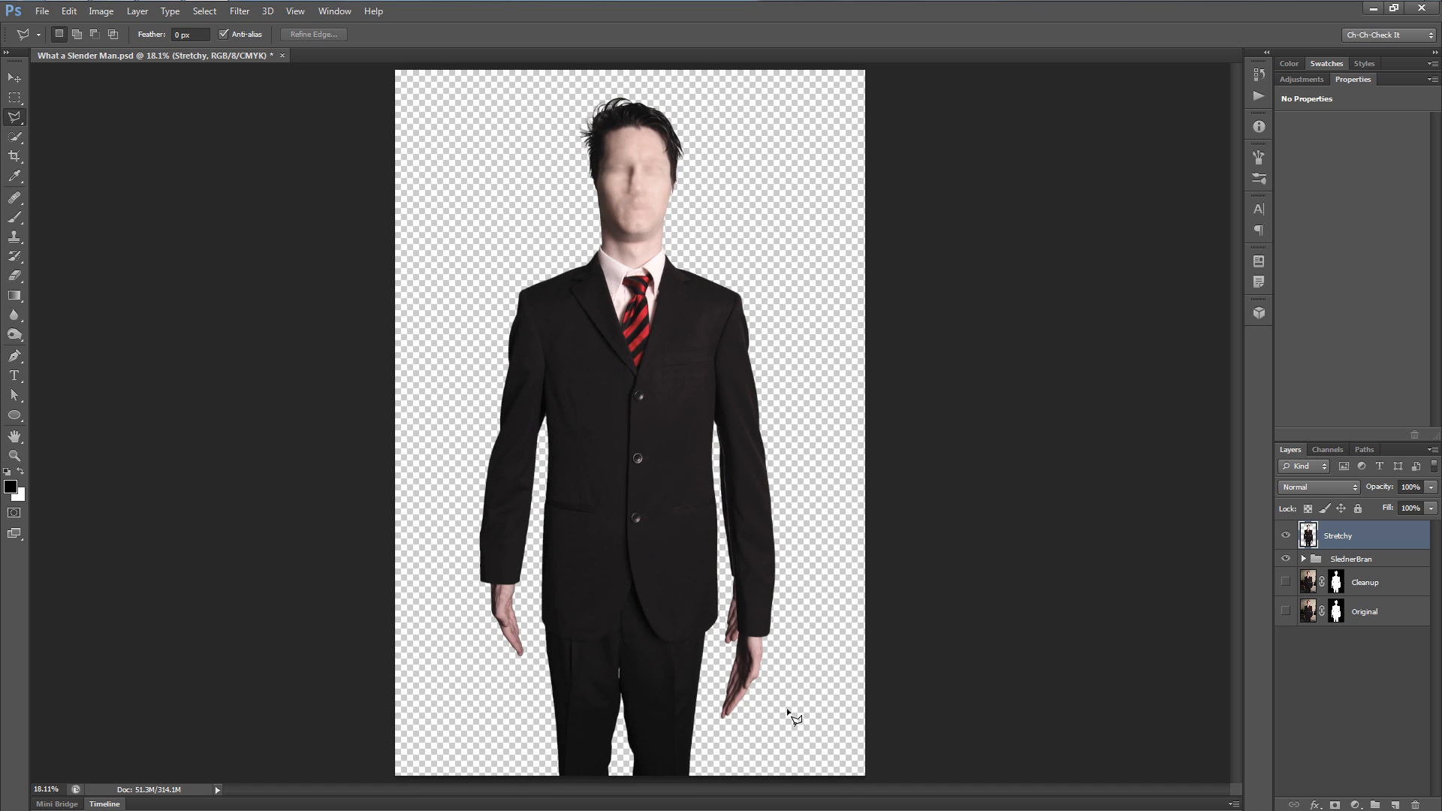
scroll(751, 657, up, 5)
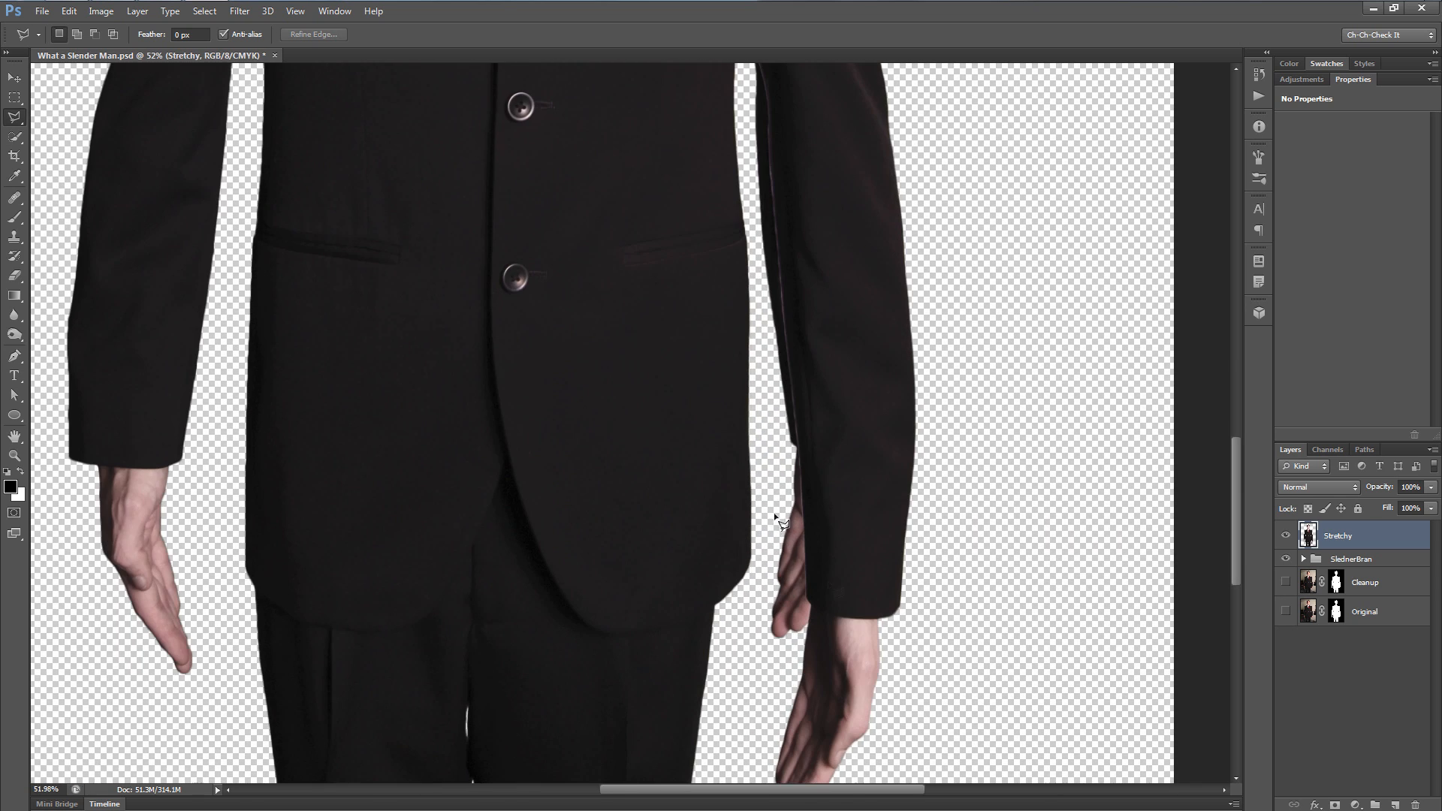
scroll(825, 585, down, 3)
click(1361, 564)
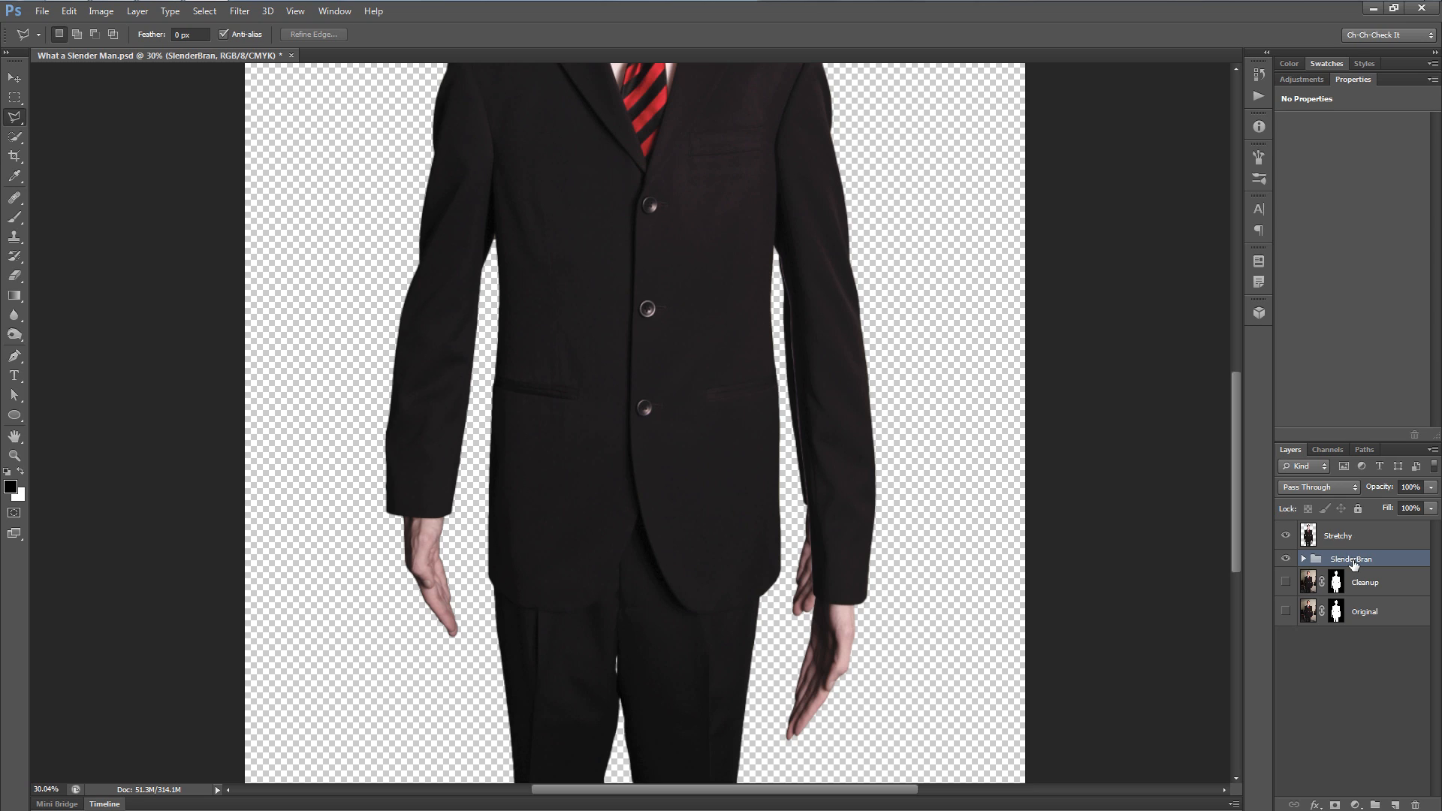
click(1336, 804)
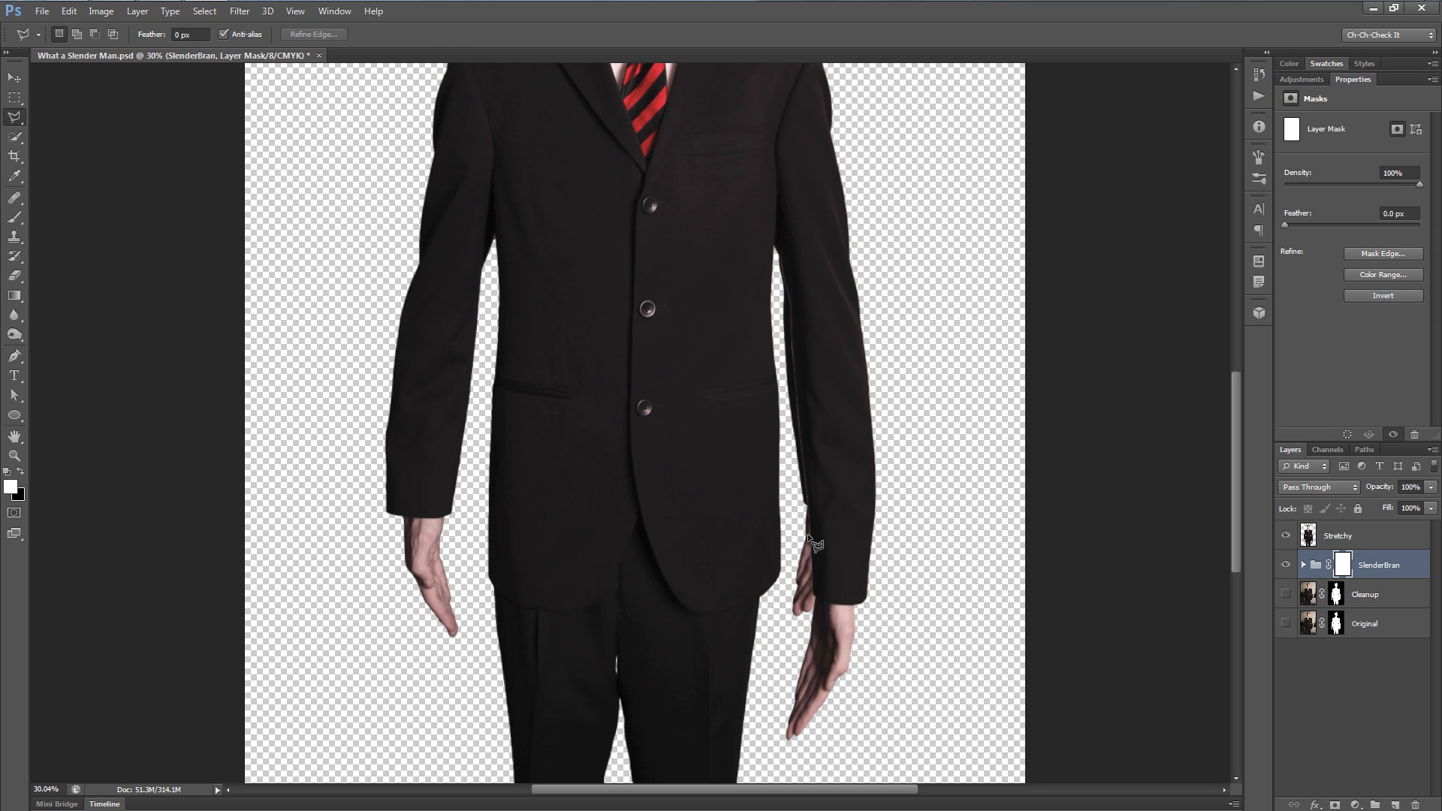
- Paint black on the group's mask to hide the original hand and leftover sleeve showing inside the stretched arm
key(b)
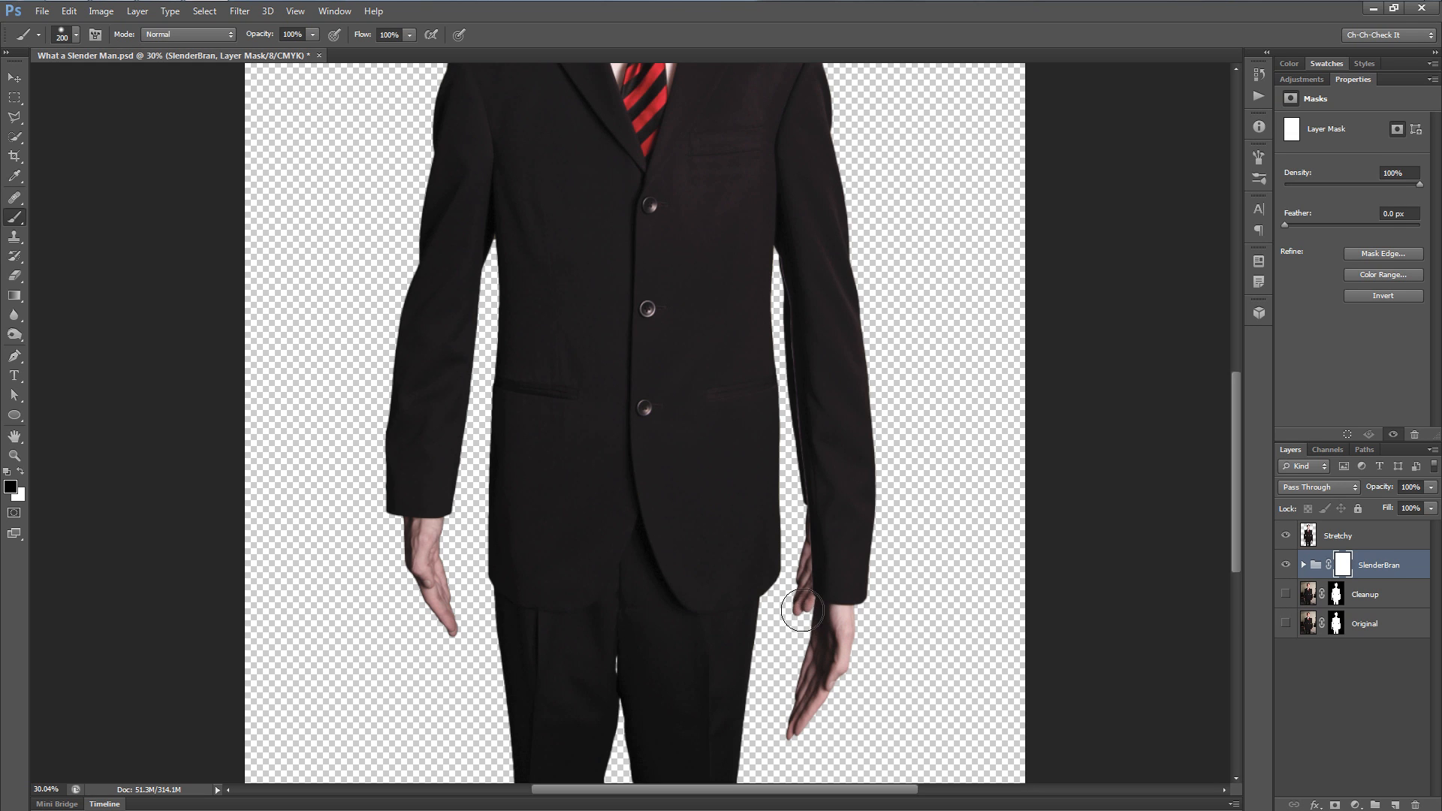
drag(801, 610, 827, 483)
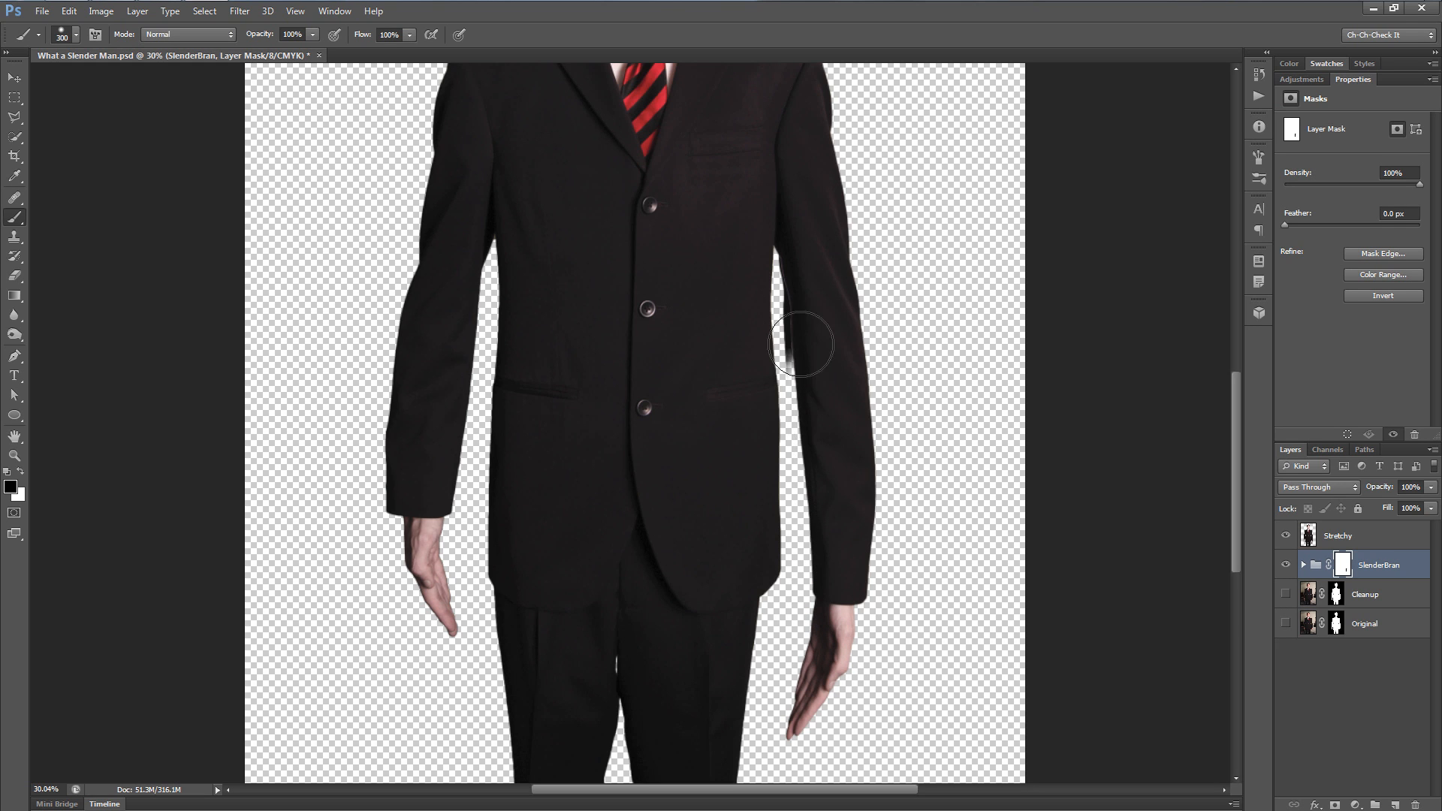
scroll(821, 333, up, 3)
key(bracketleft)
key(bracketleft)
drag(789, 299, 760, 278)
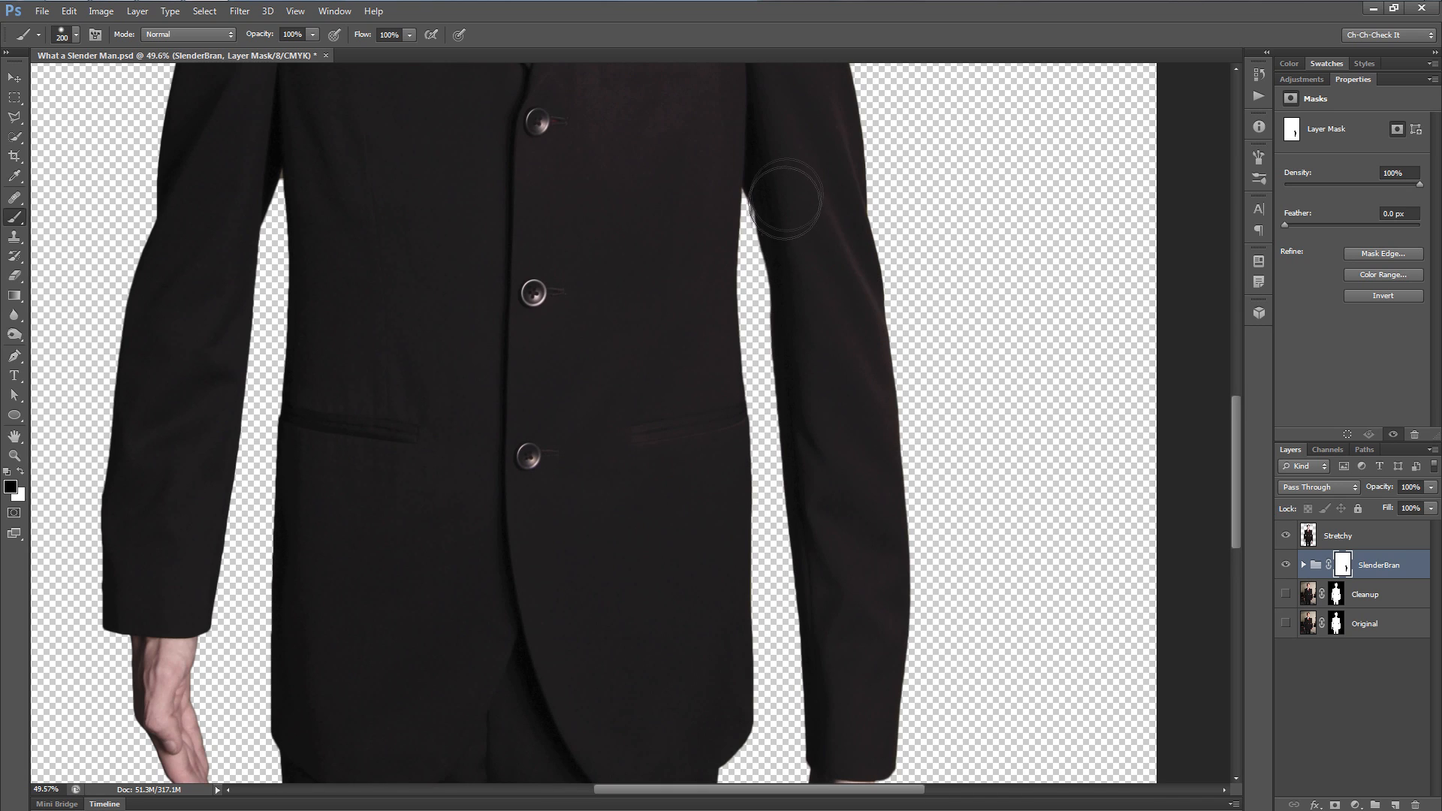
- Examine the stretched sleeve's outline and the jacket around the shoulder, armpit and breast pocket for leftover edges
scroll(781, 229, down, 3)
scroll(788, 467, up, 4)
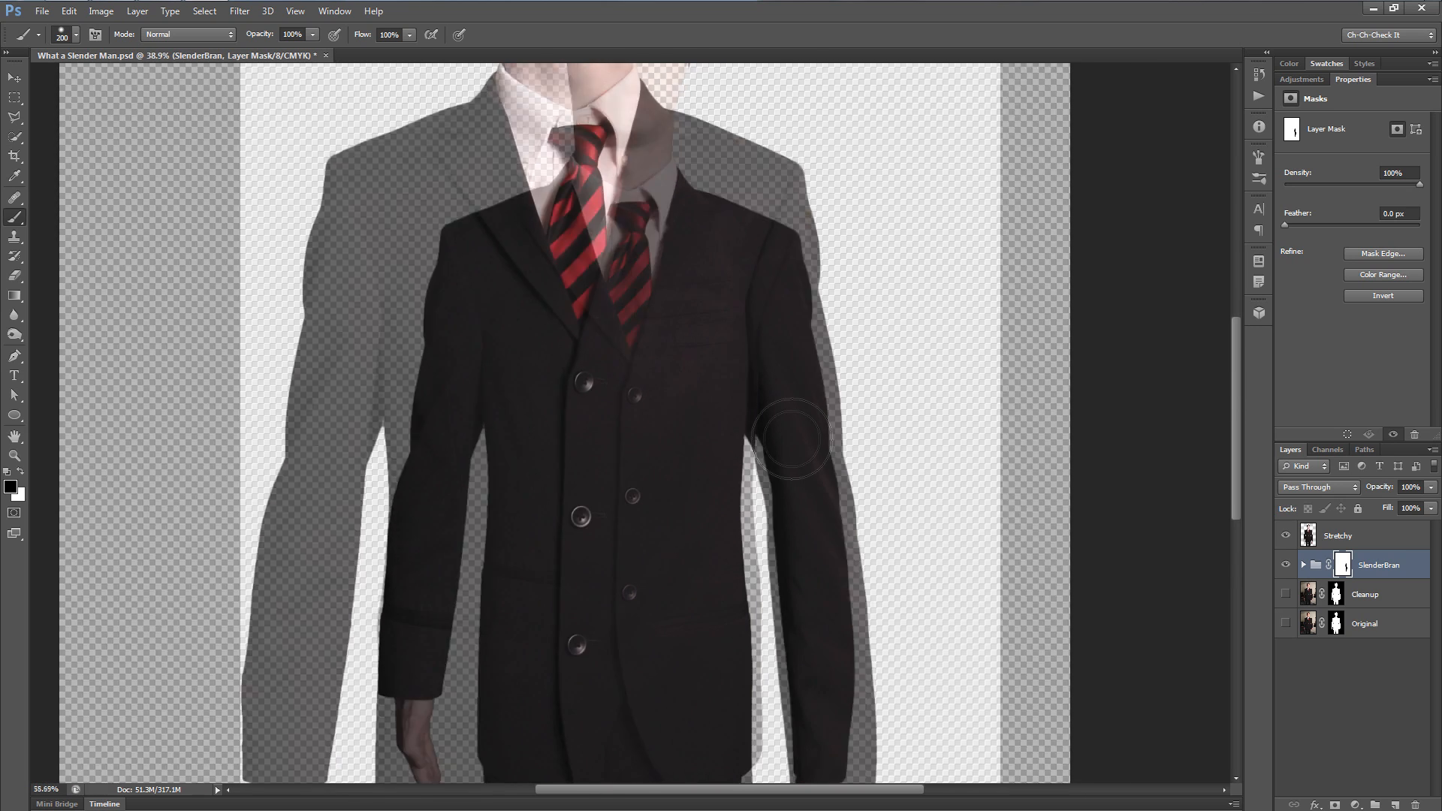
scroll(791, 439, up, 2)
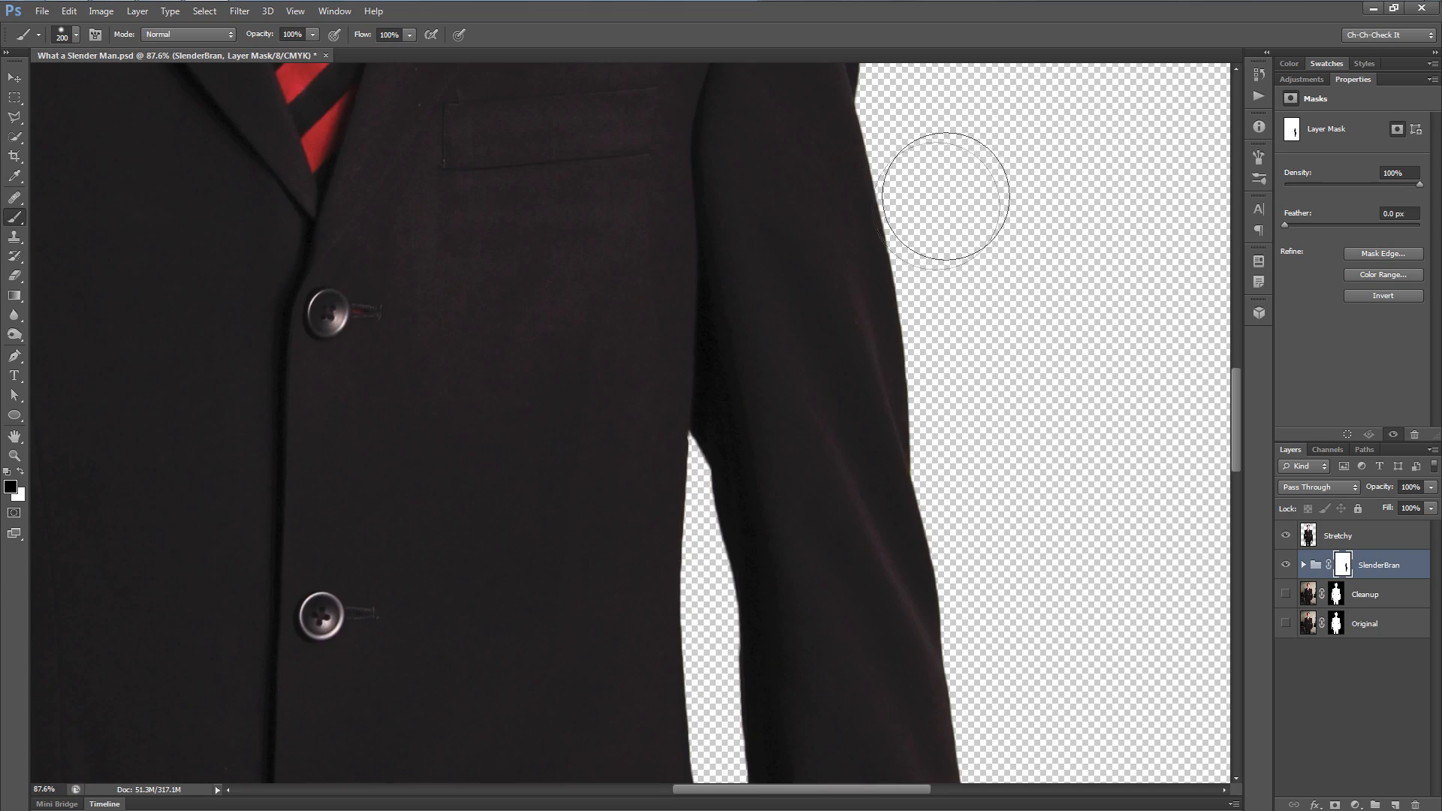
scroll(894, 525, down, 2)
scroll(887, 375, up, 4)
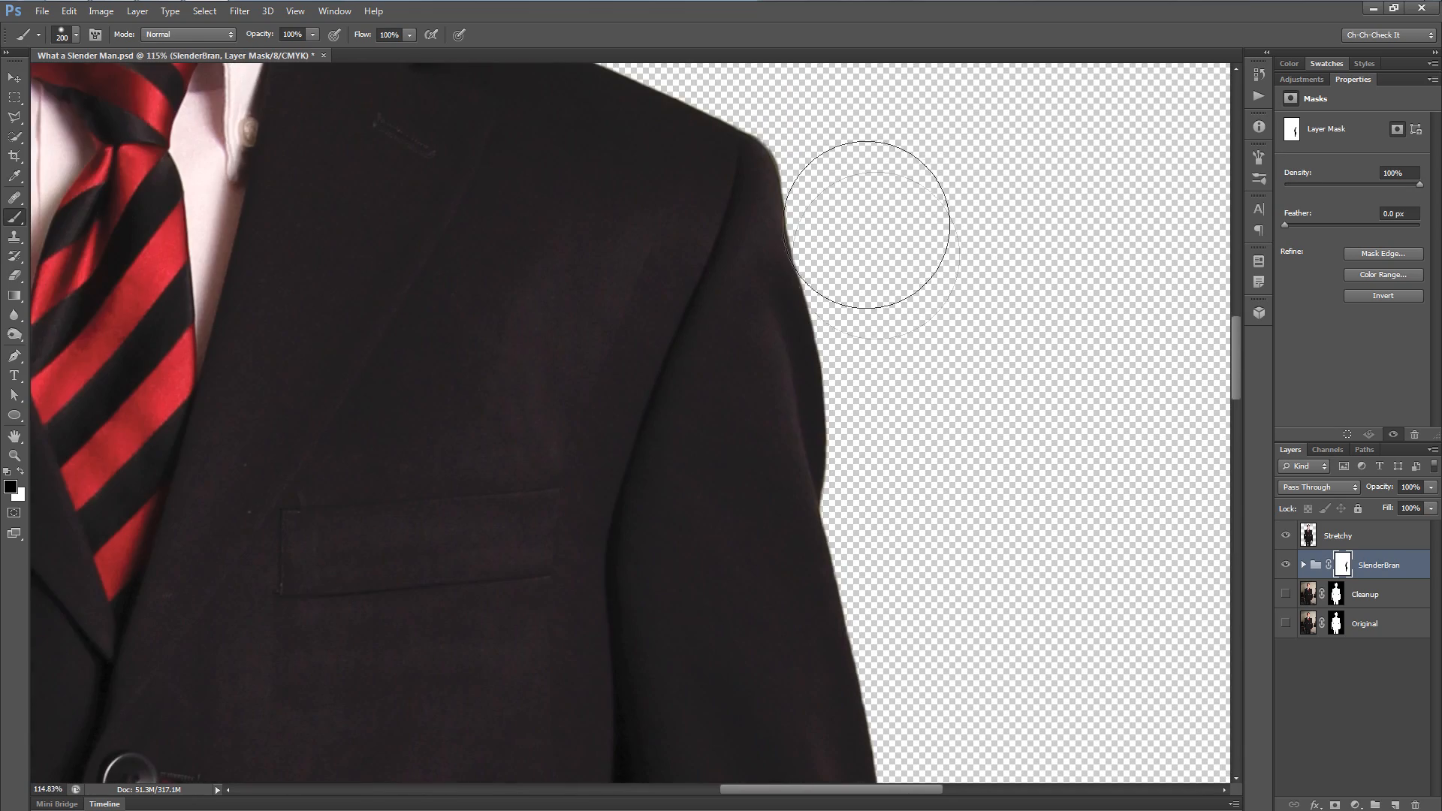
scroll(882, 405, down, 2)
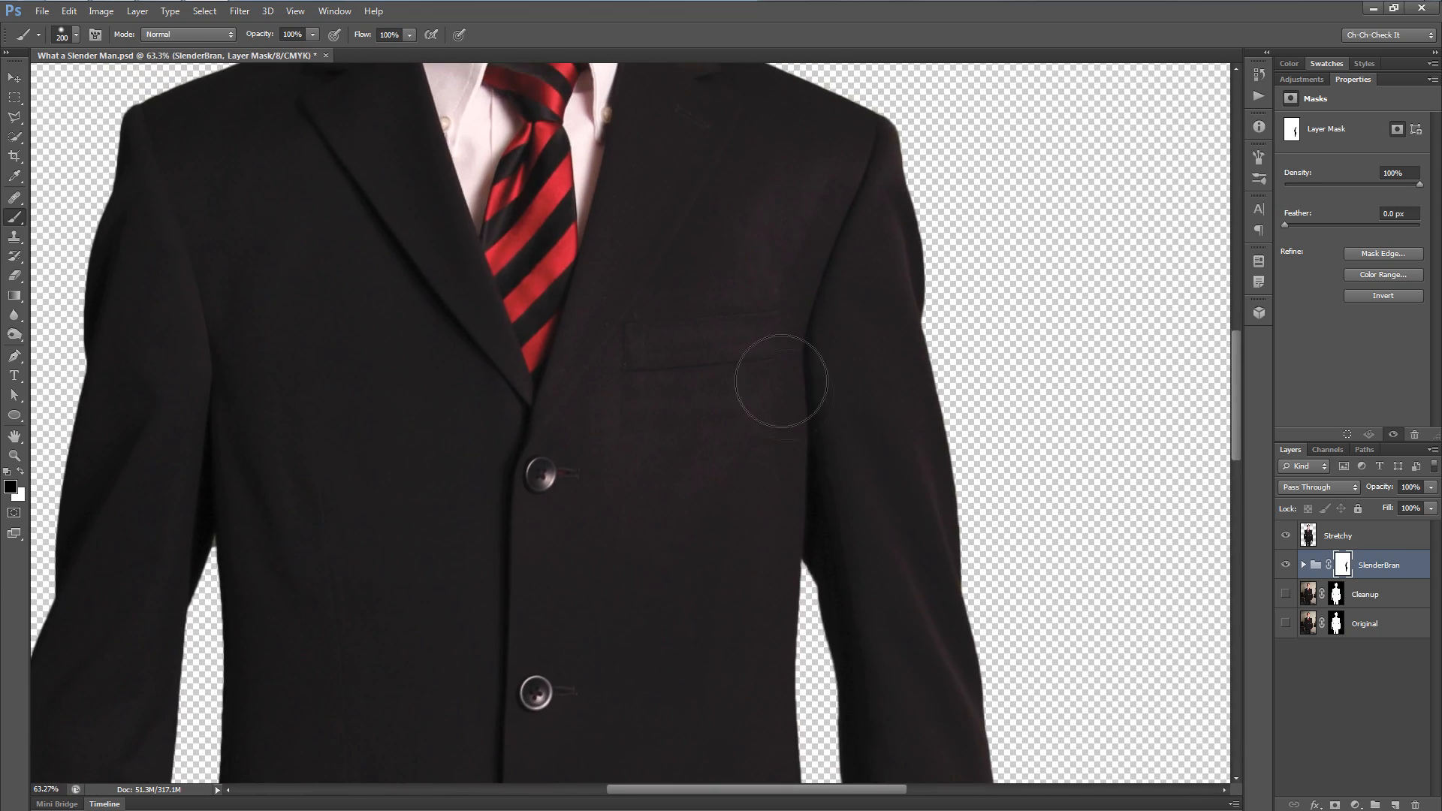
scroll(856, 450, up, 2)
scroll(863, 473, up, 3)
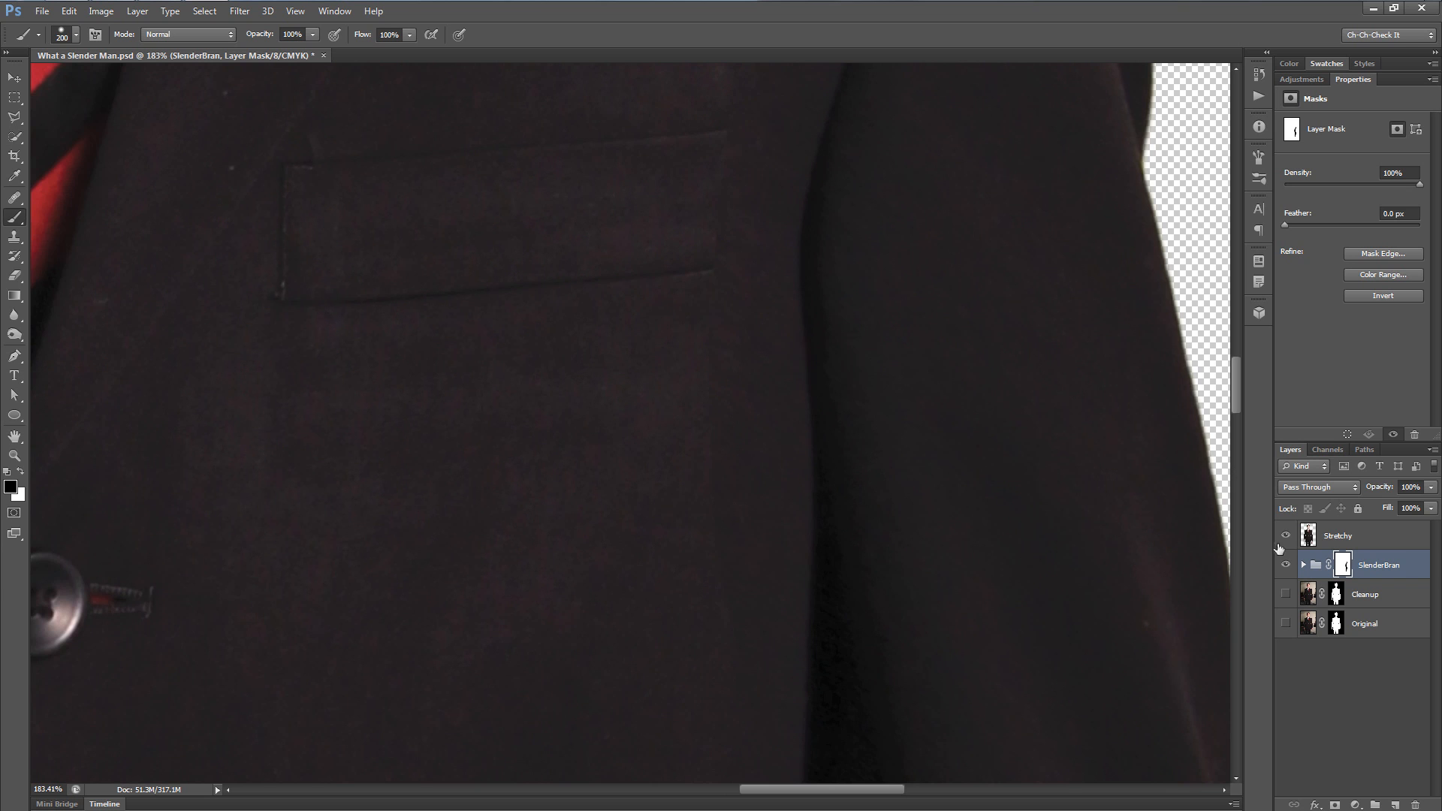
scroll(831, 443, down, 3)
- Add a layer mask to the Stretchy layer
click(1369, 541)
scroll(892, 416, down, 2)
scroll(891, 416, up, 2)
mouse_move(970, 528)
mouse_down()
mouse_move(891, 631)
mouse_move(901, 712)
mouse_up()
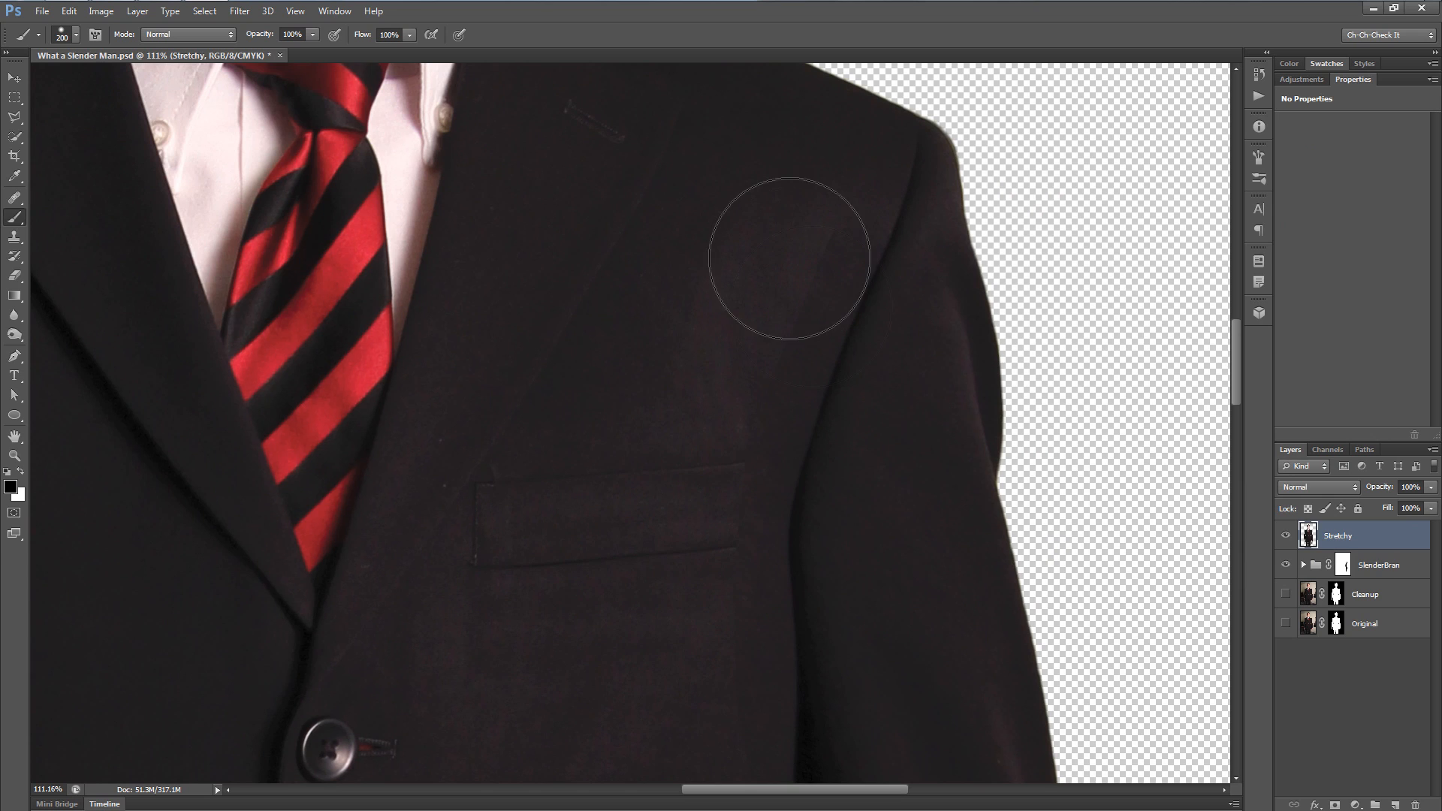
click(1337, 805)
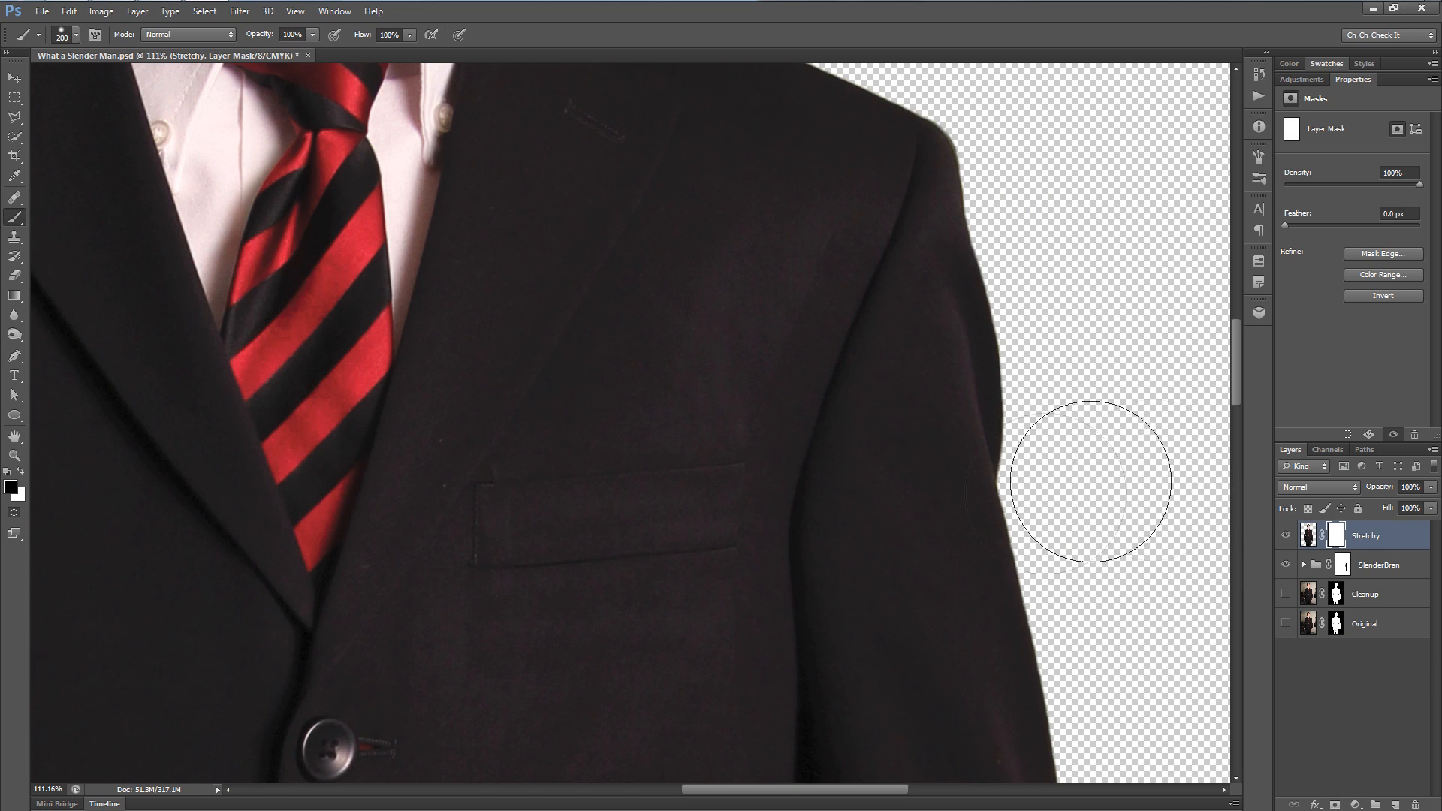
- Paint black on the Stretchy mask with a 70 px brush to blend the chest beside the breast pocket and the jacket edge near the armpit
key(bracketleft)
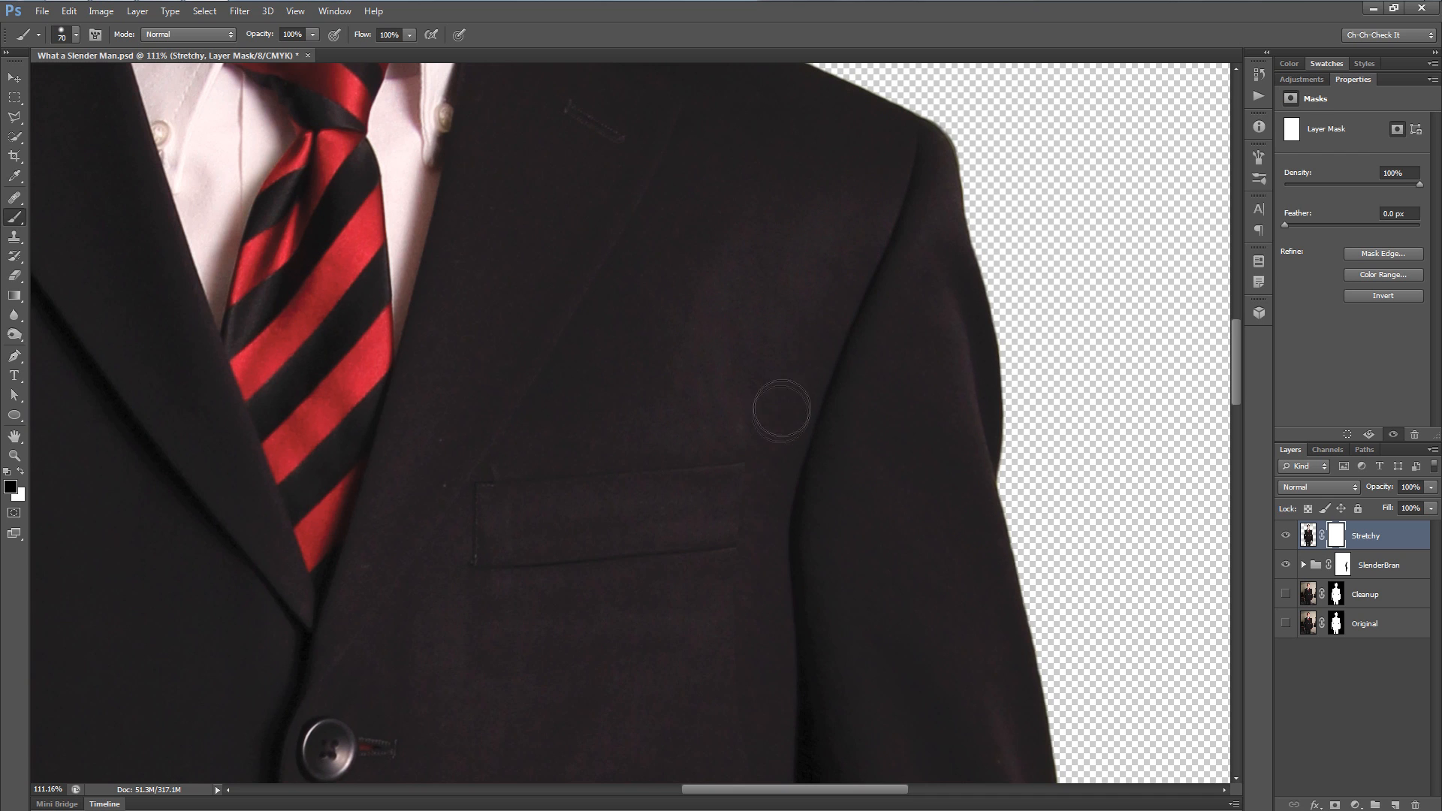
drag(746, 494, 768, 253)
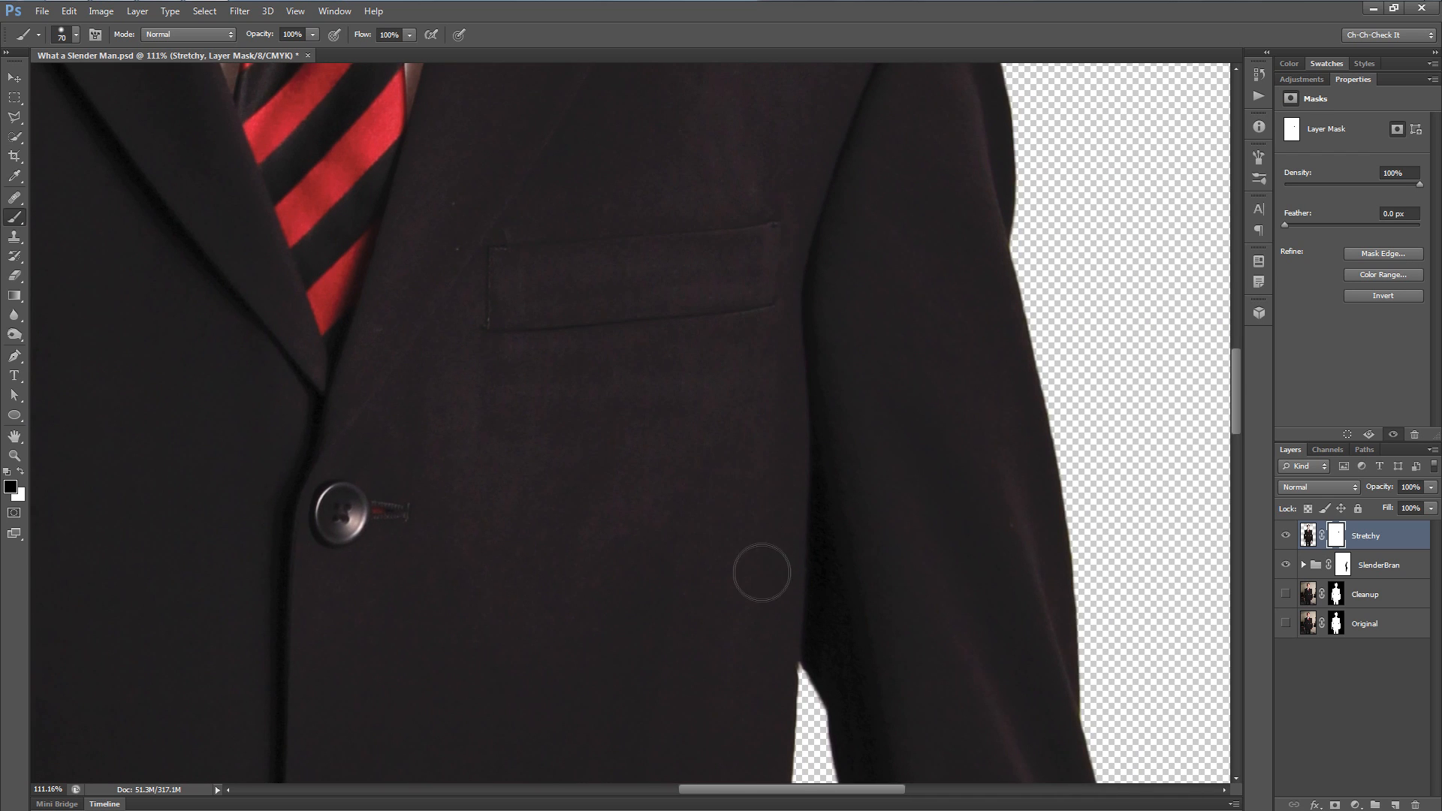
mouse_move(760, 642)
mouse_down()
mouse_move(772, 637)
mouse_move(747, 628)
mouse_move(777, 633)
mouse_up()
scroll(836, 622, up, 2)
key(x)
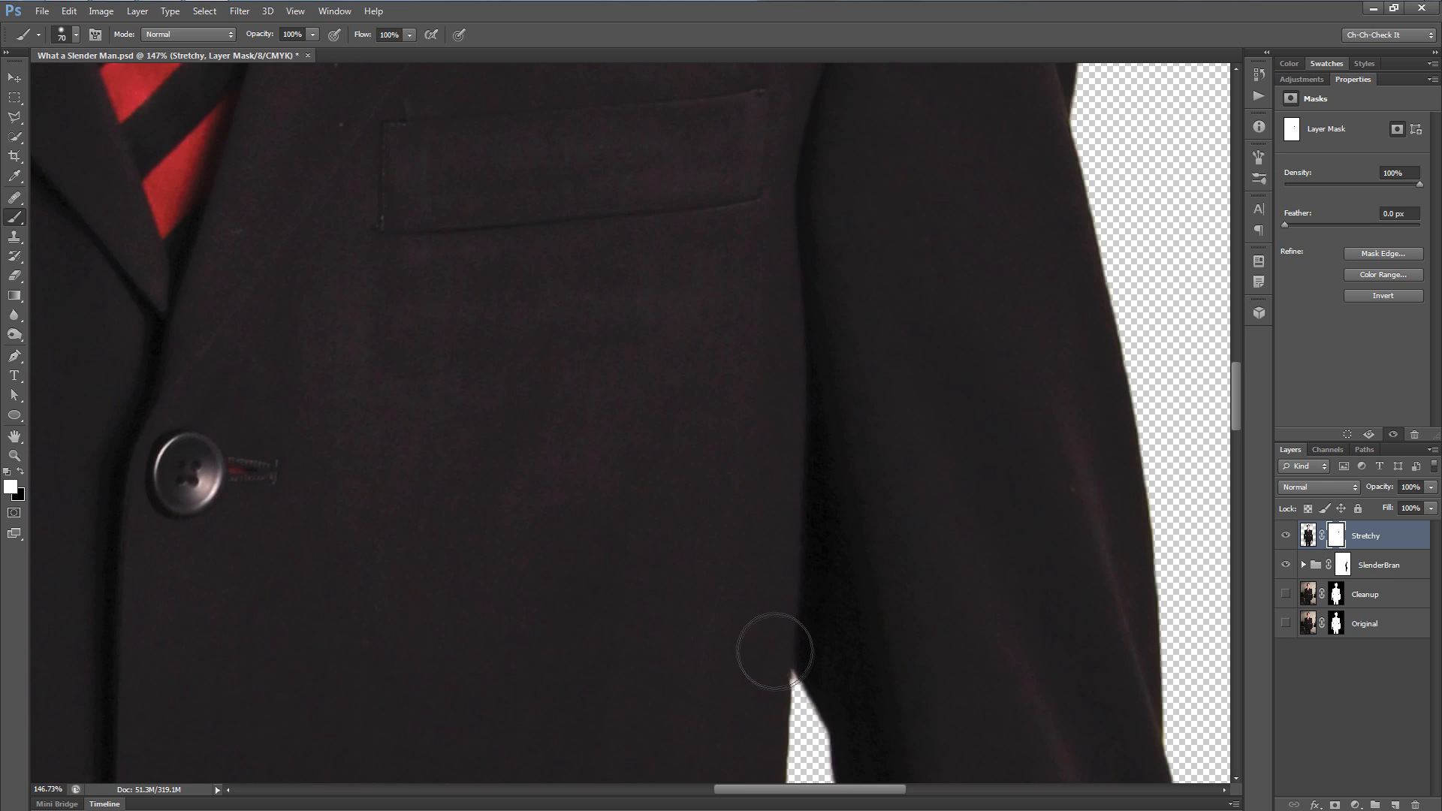
- Inspect the blended chest and shoulder up close and compare both arms on the whole figure
scroll(878, 601, down, 5)
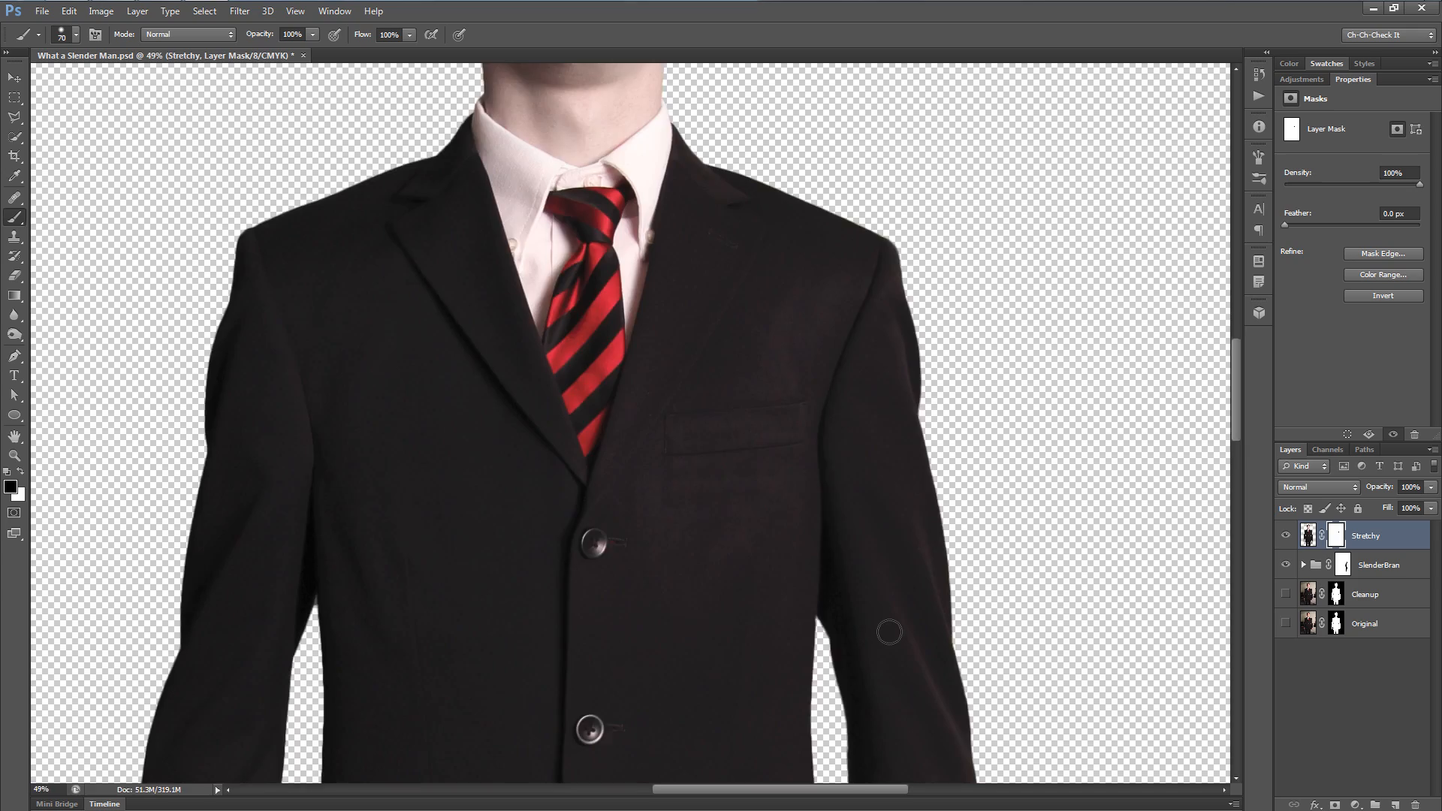
scroll(856, 541, up, 2)
key(x)
scroll(816, 368, up, 4)
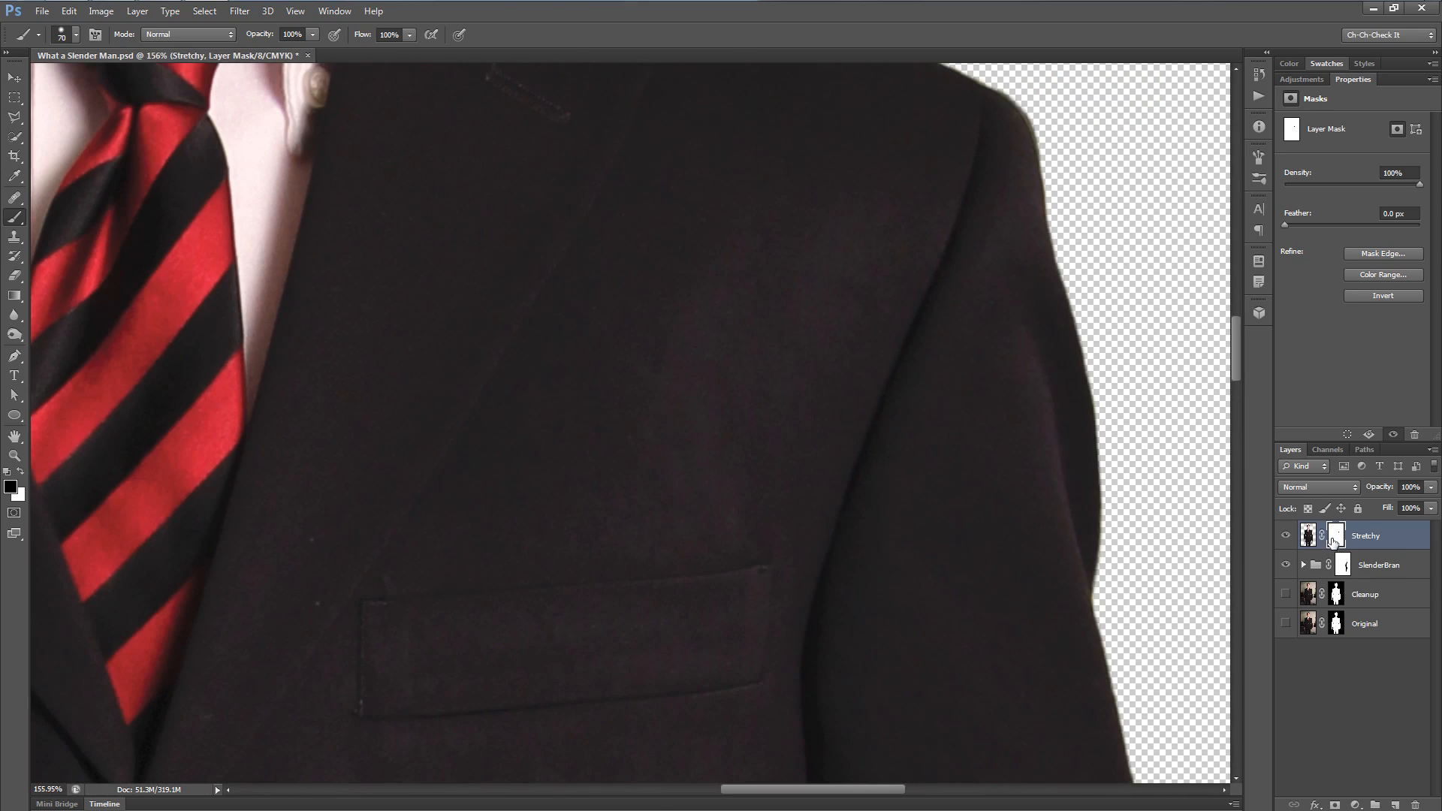
scroll(850, 384, up, 2)
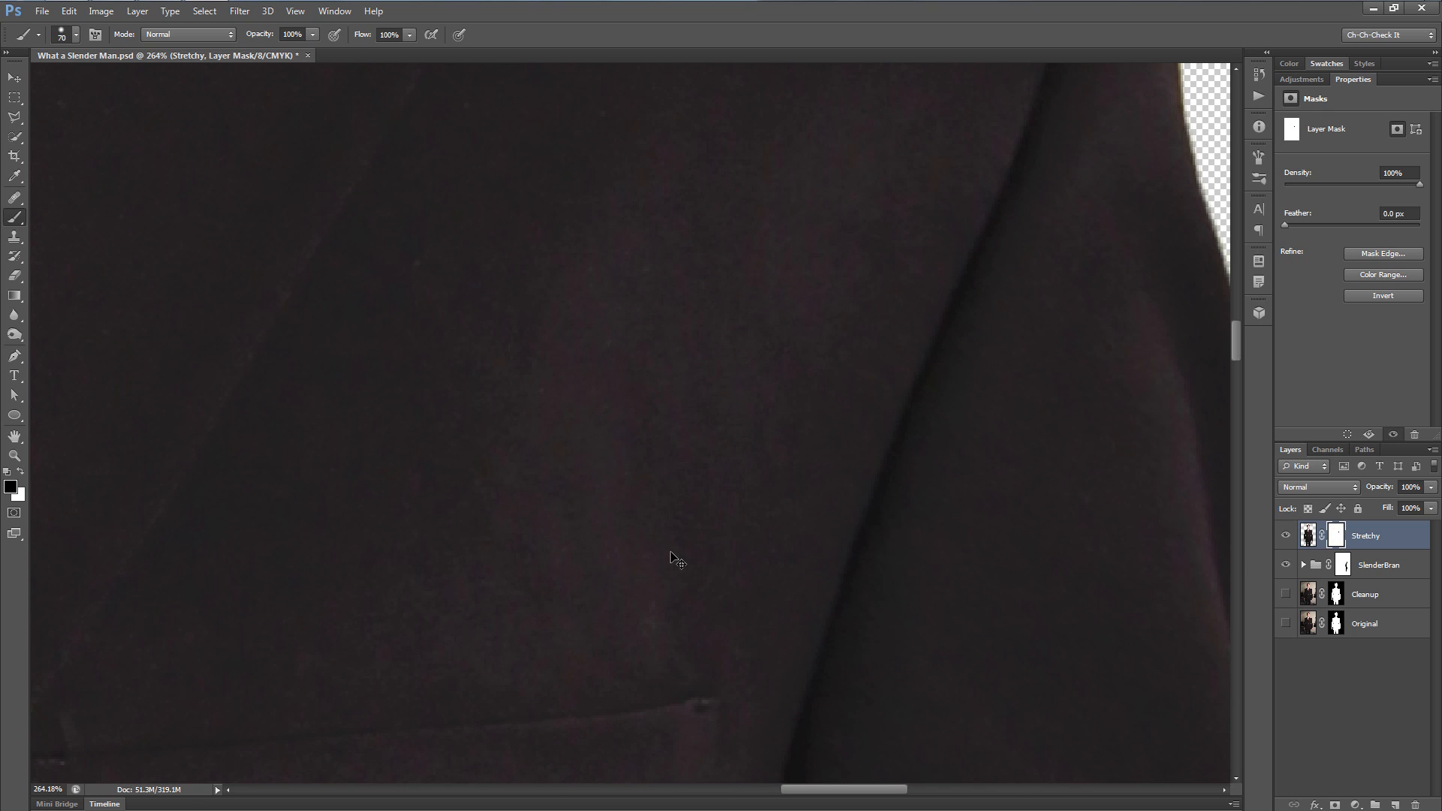
scroll(661, 554, down, 6)
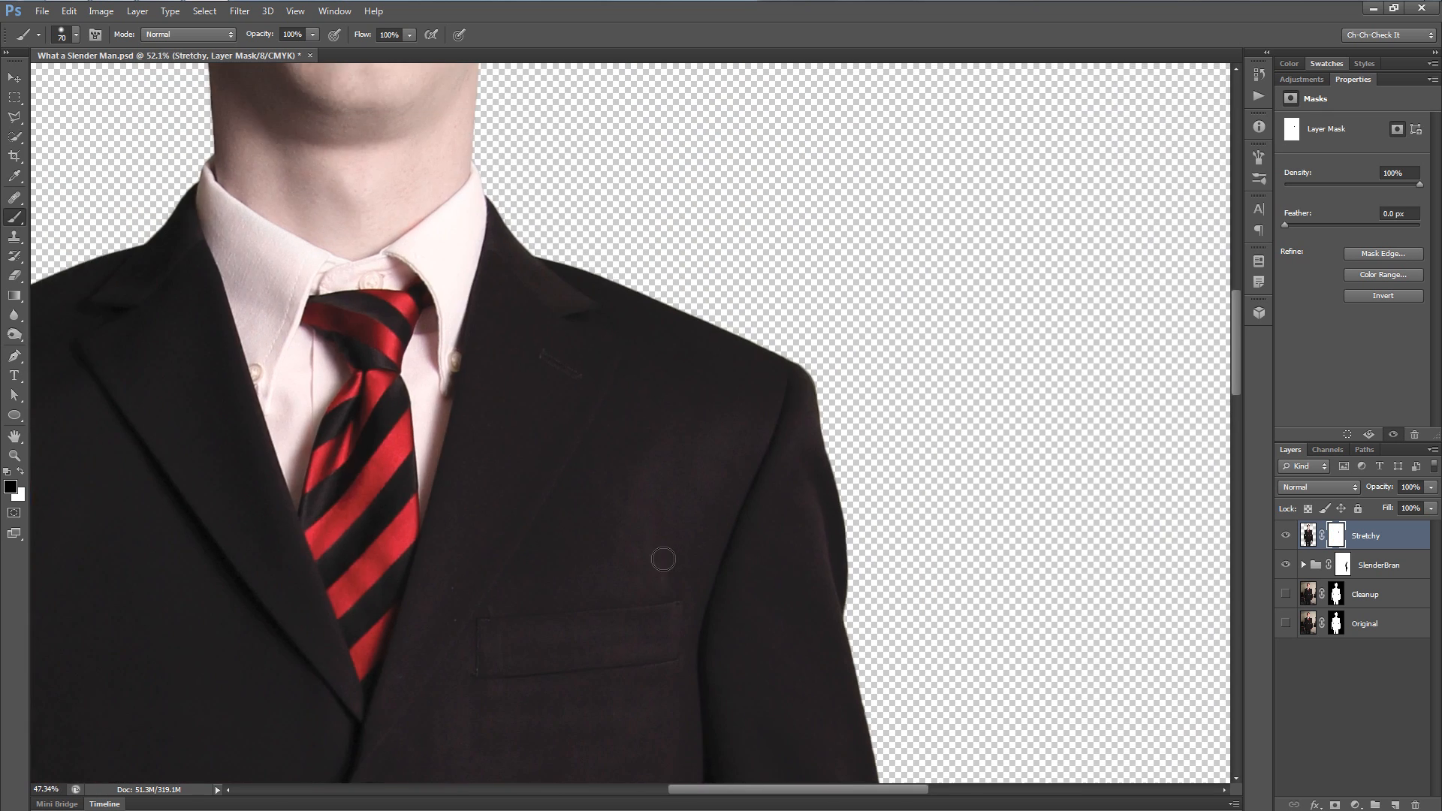
scroll(755, 507, down, 4)
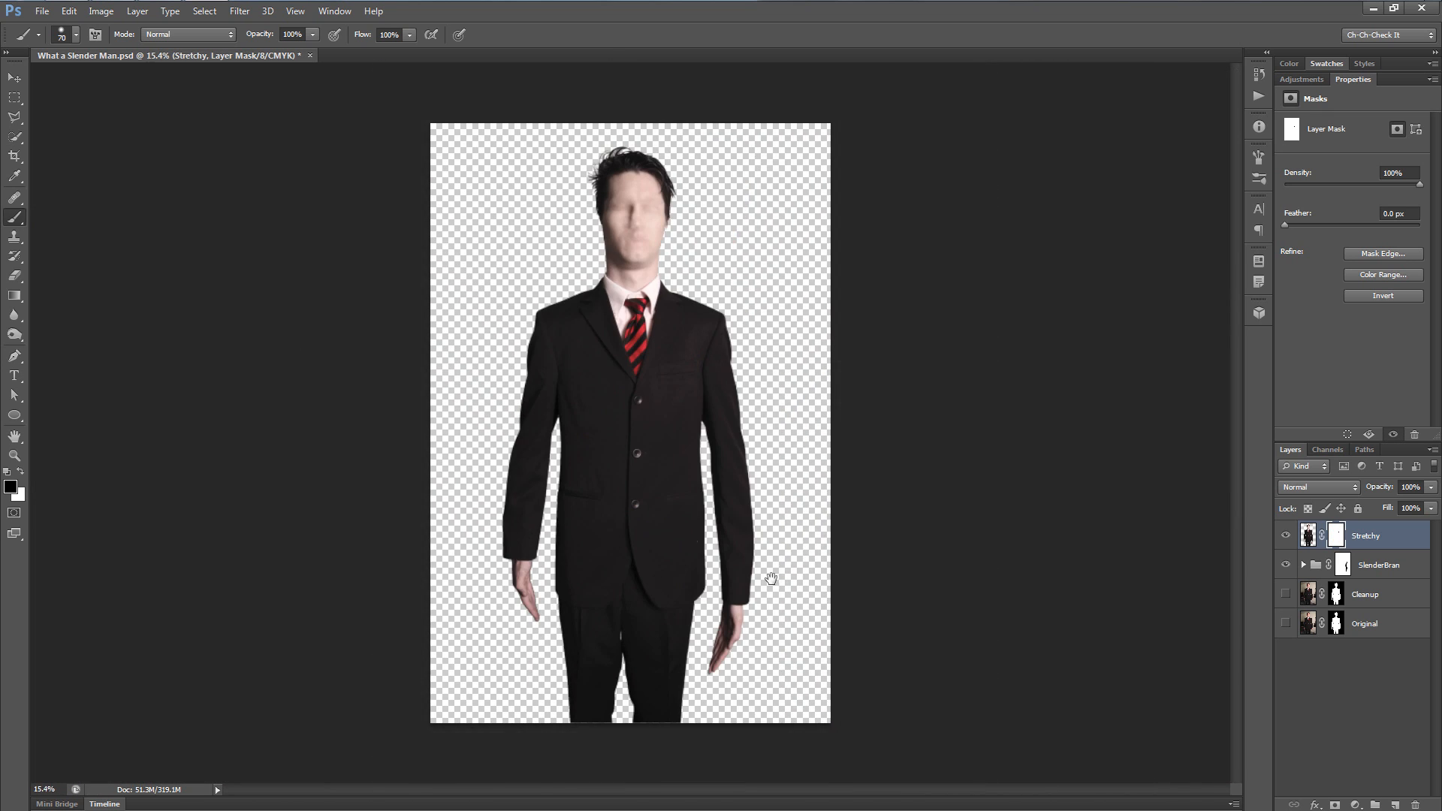
- Select the hand below the stretched sleeve, including the end of the cuff, with a rectangular marquee
scroll(676, 571, up, 4)
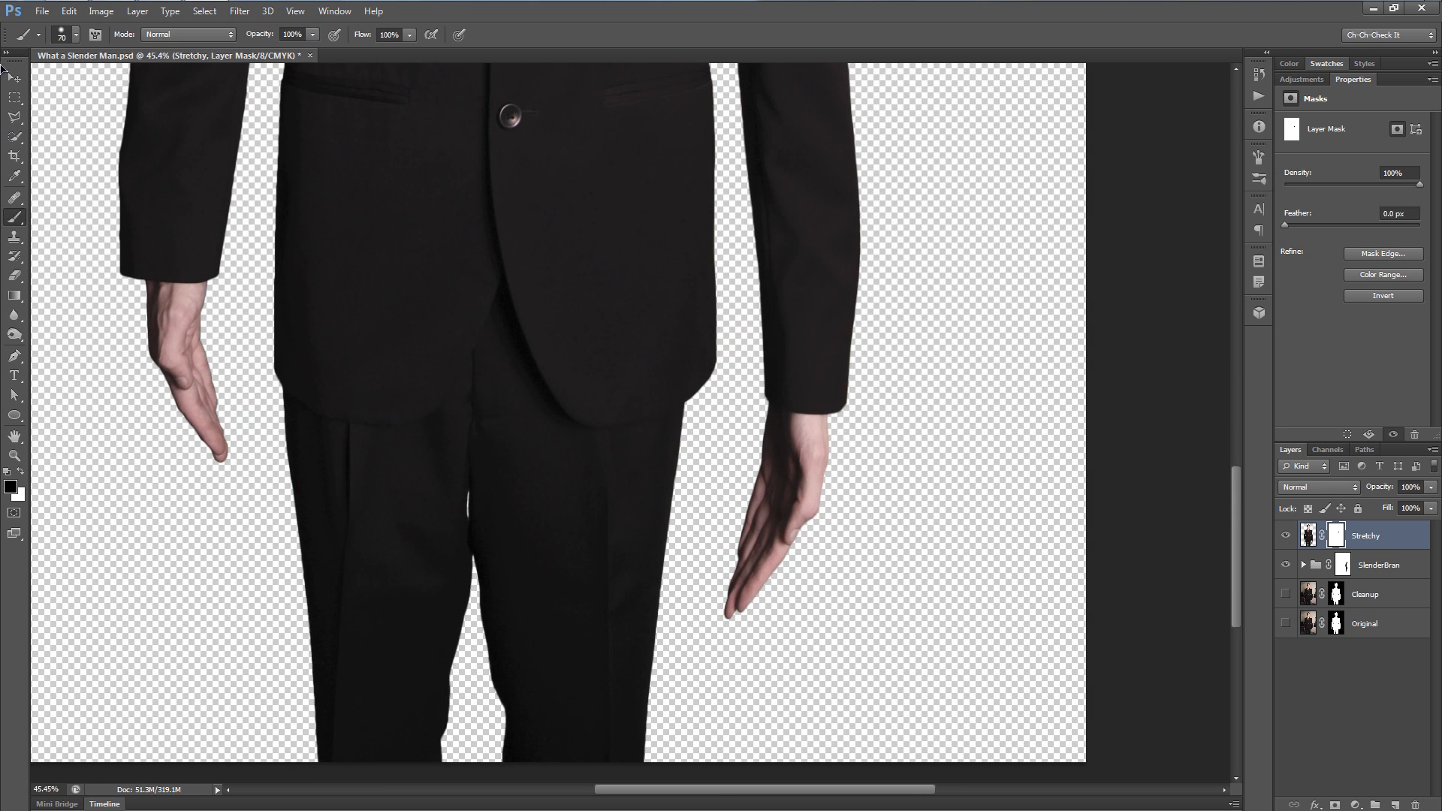
click(14, 98)
click(120, 97)
scroll(714, 592, up, 2)
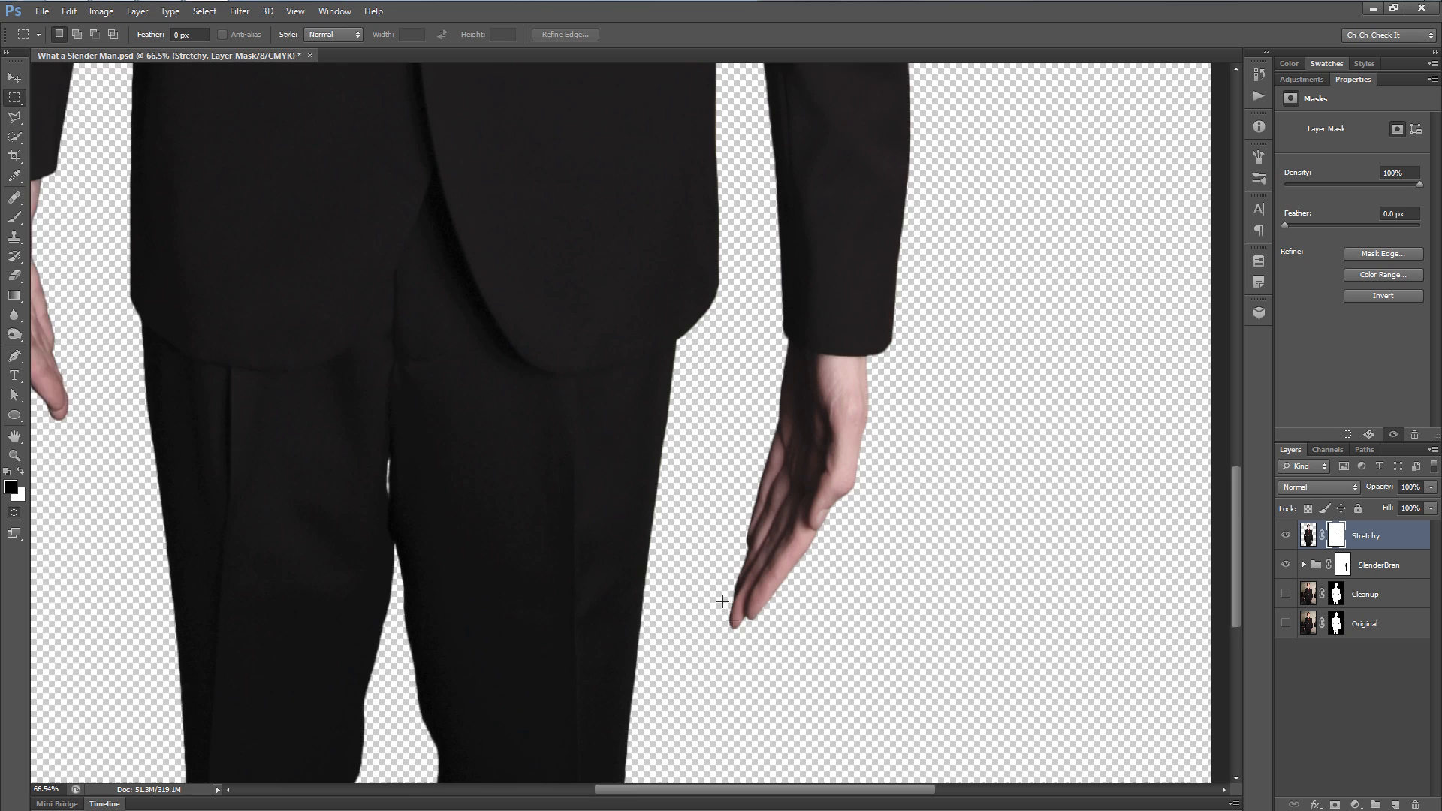
scroll(715, 591, up, 1)
drag(949, 373, 956, 299)
key(ctrl+t)
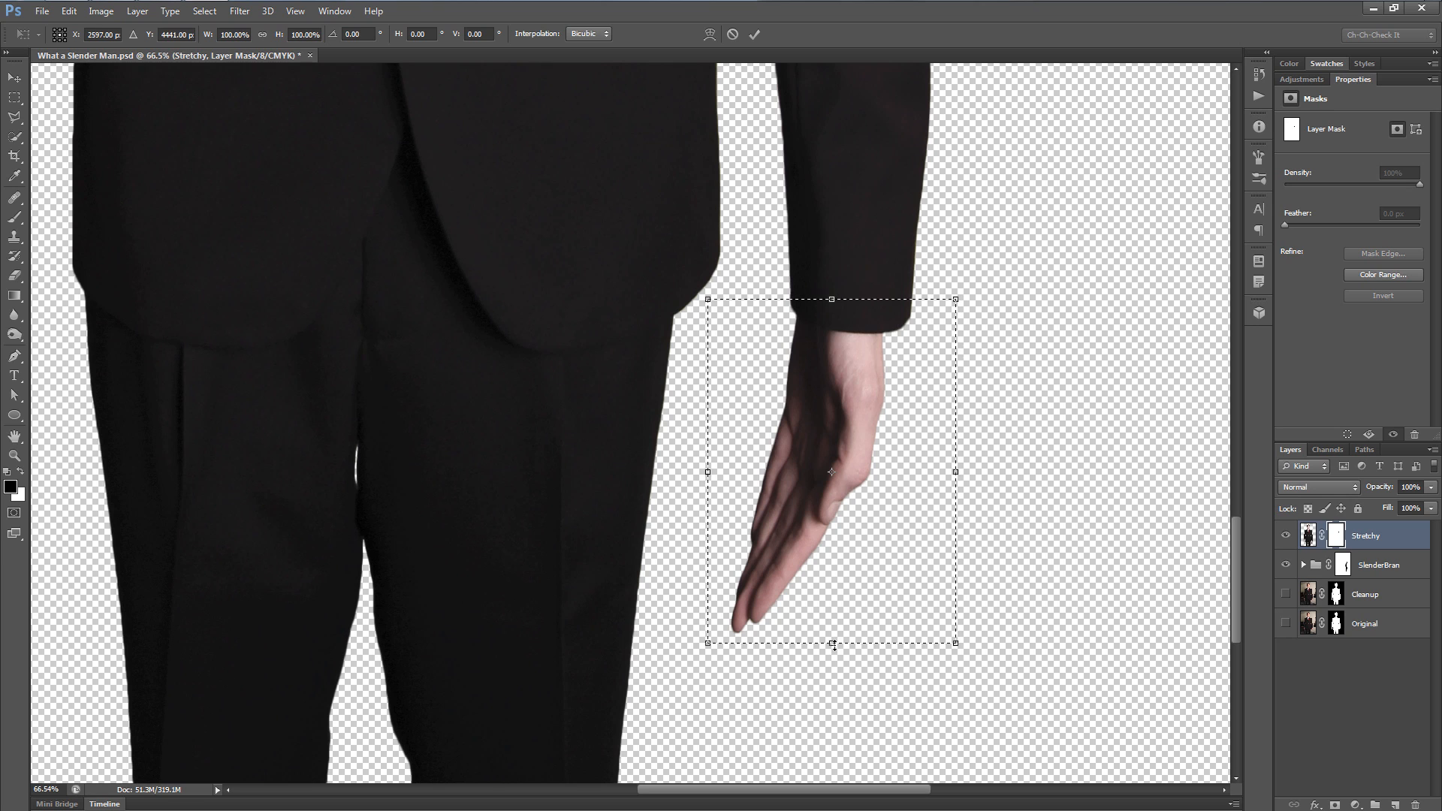
drag(834, 635, 839, 594)
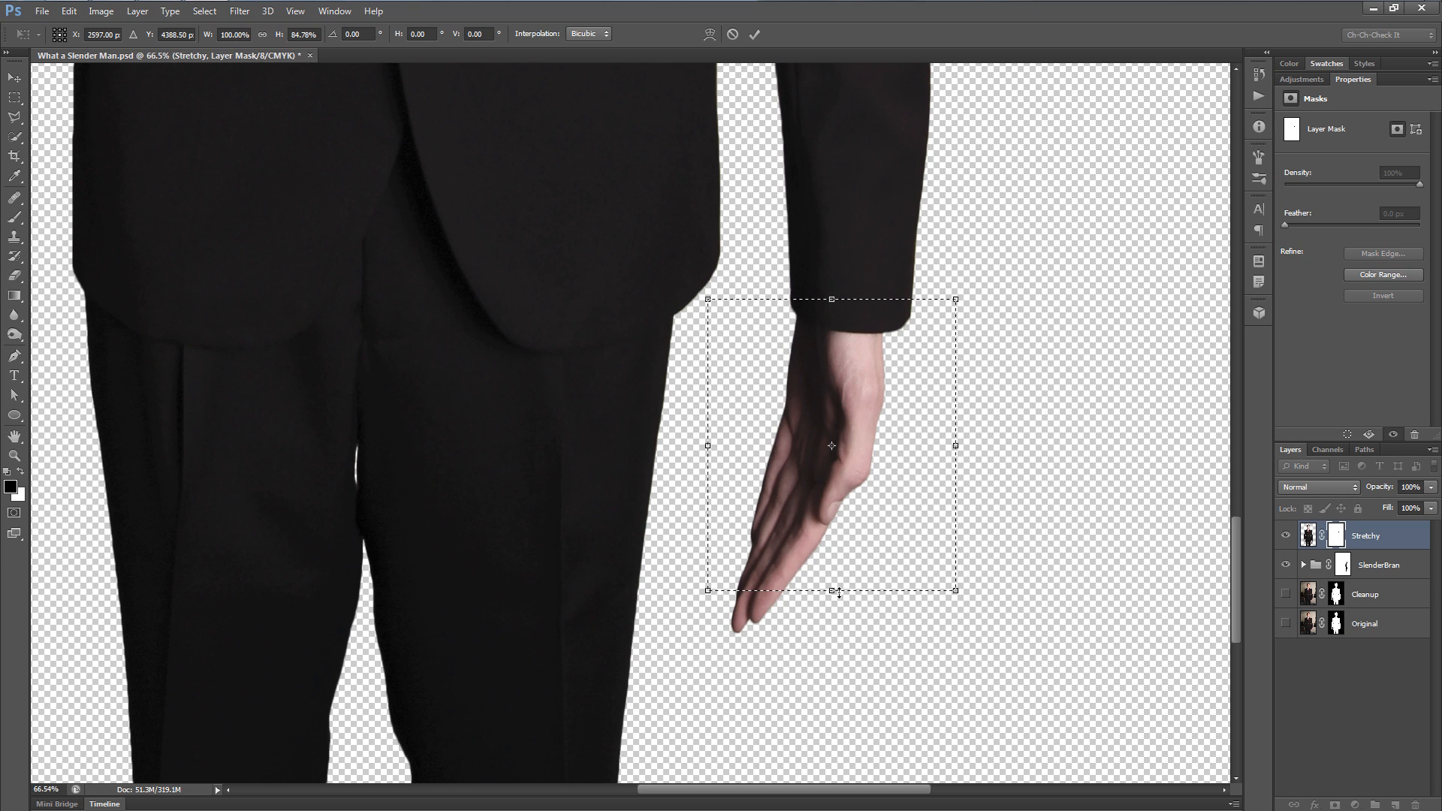
drag(832, 591, 834, 583)
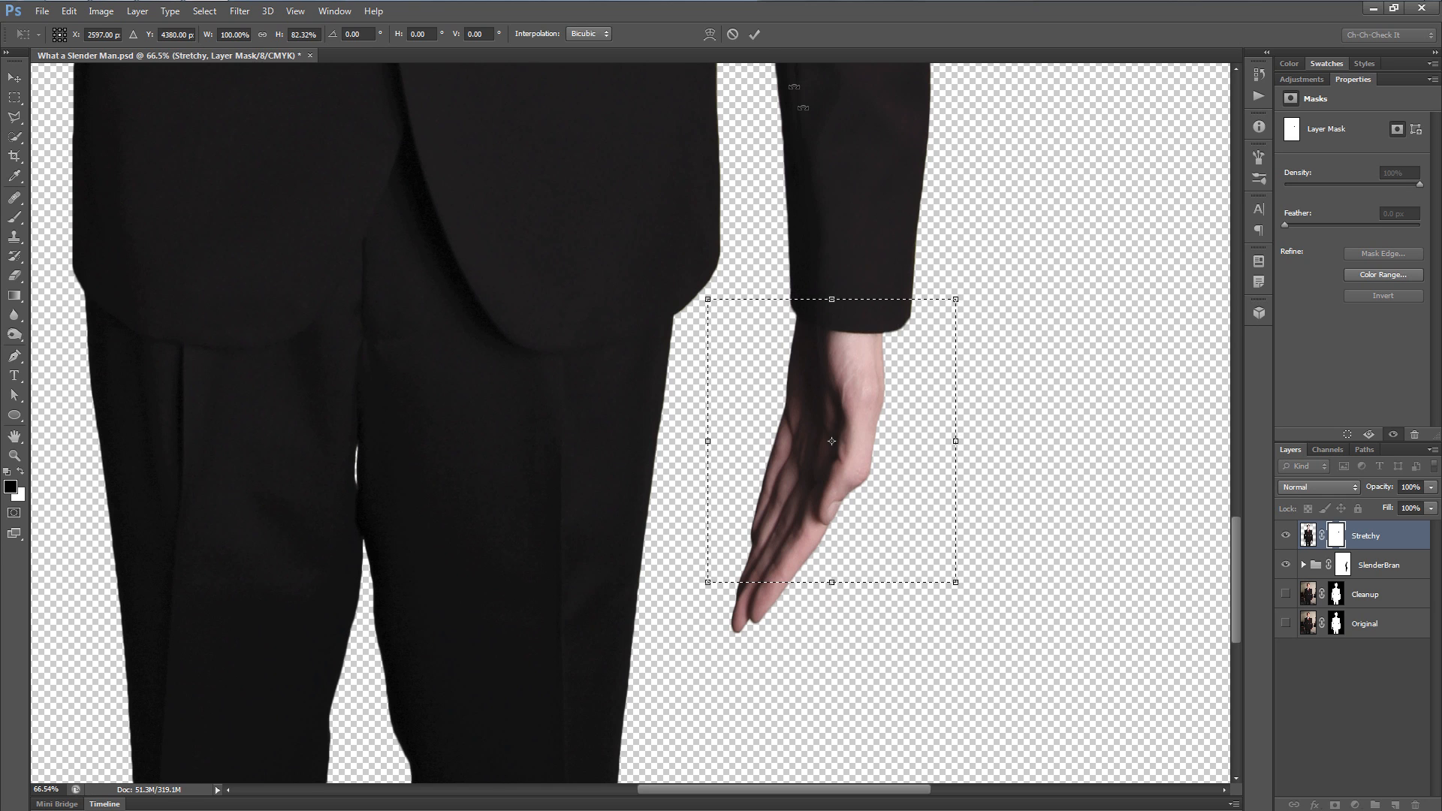
click(731, 34)
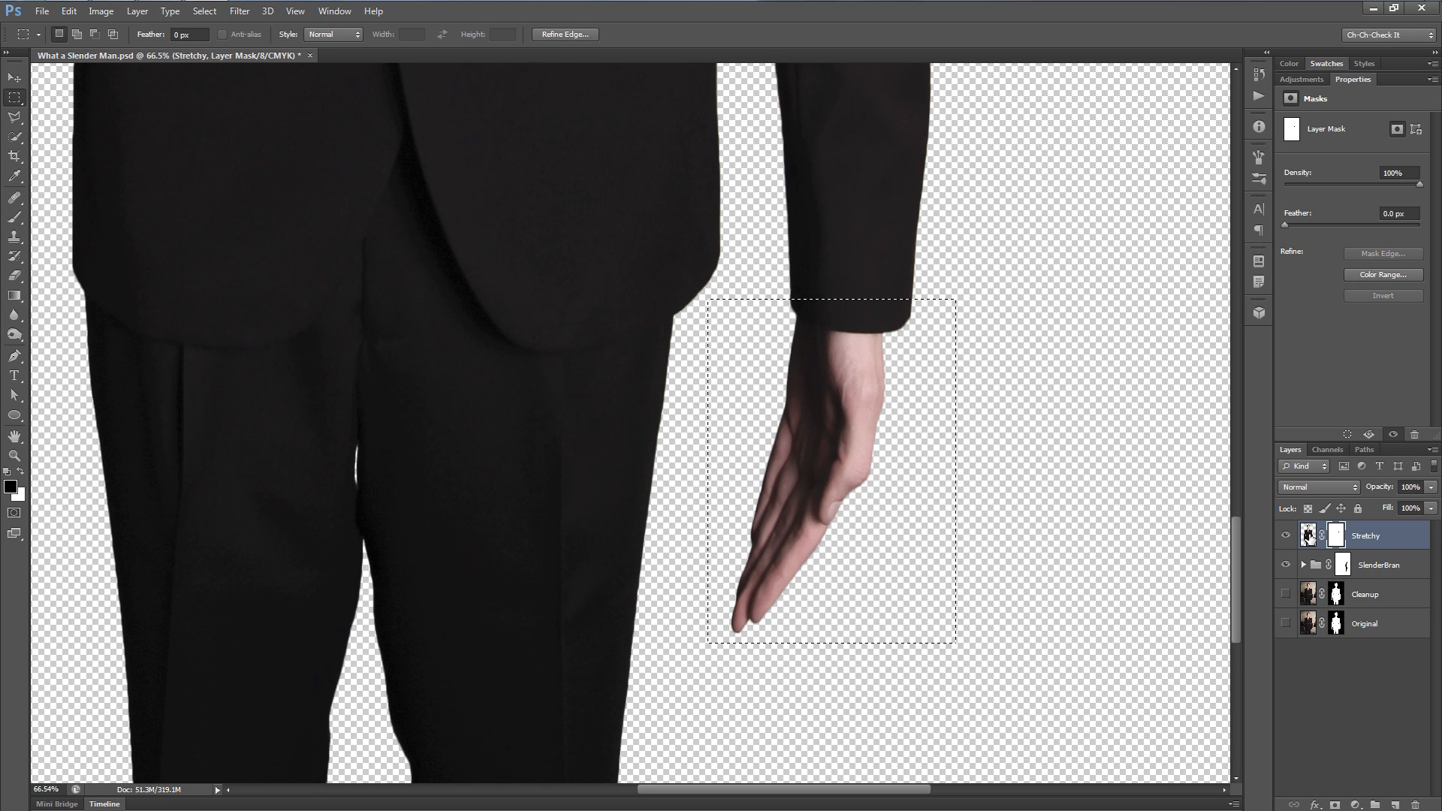
- Shorten the selected hand on the Stretchy layer's image to about 76% of its height and clear the selection
click(1309, 535)
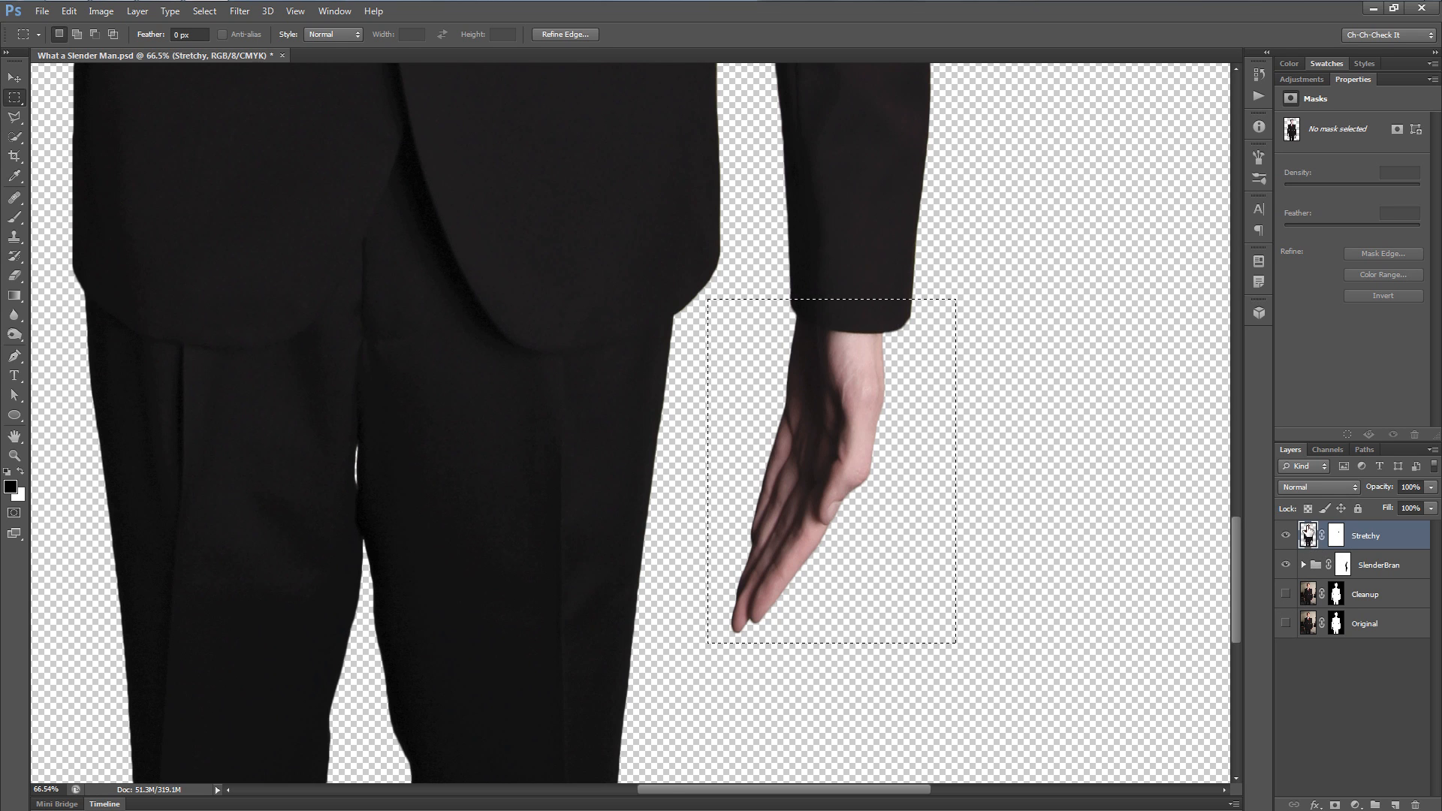
key(ctrl+t)
drag(832, 644, 832, 561)
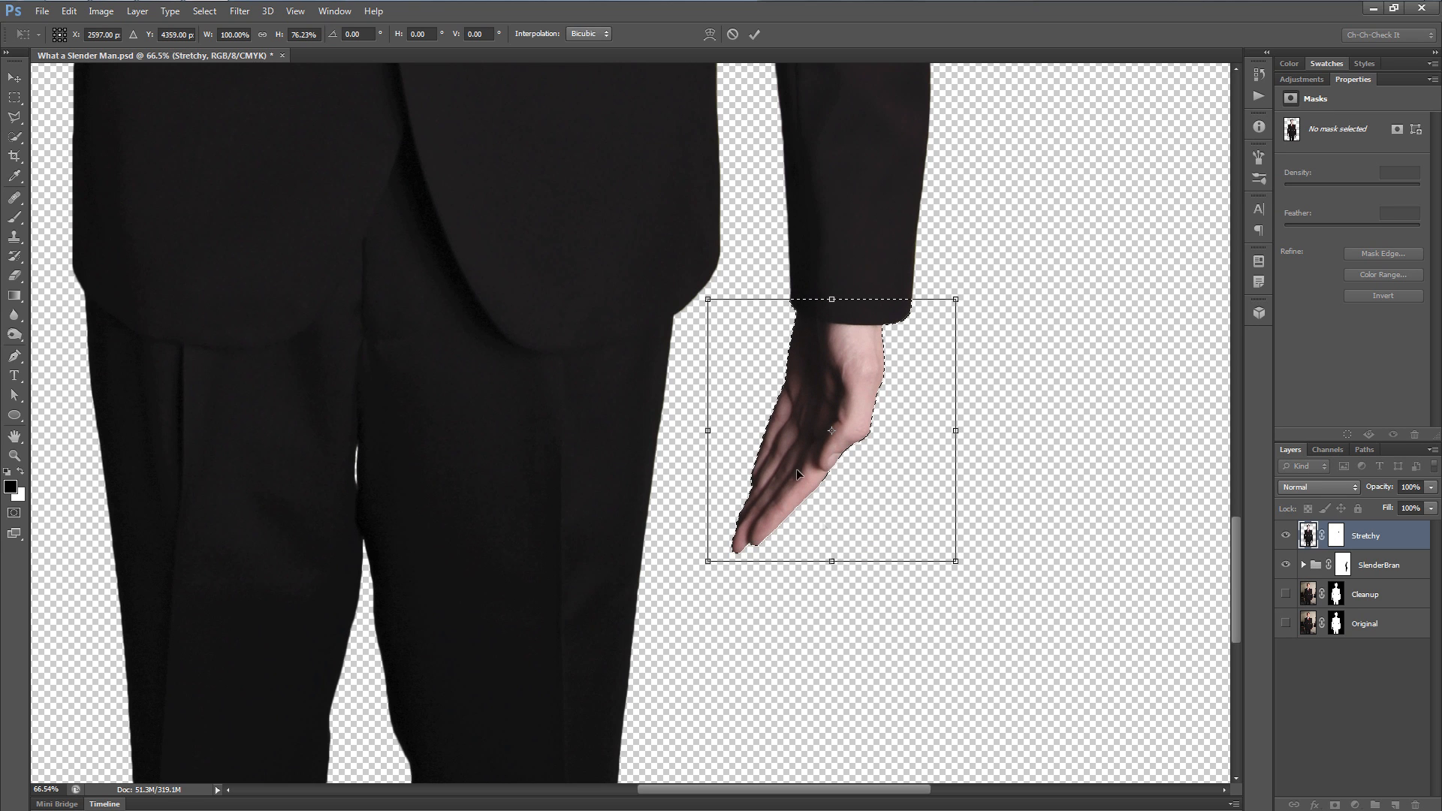
click(755, 33)
key(ctrl+d)
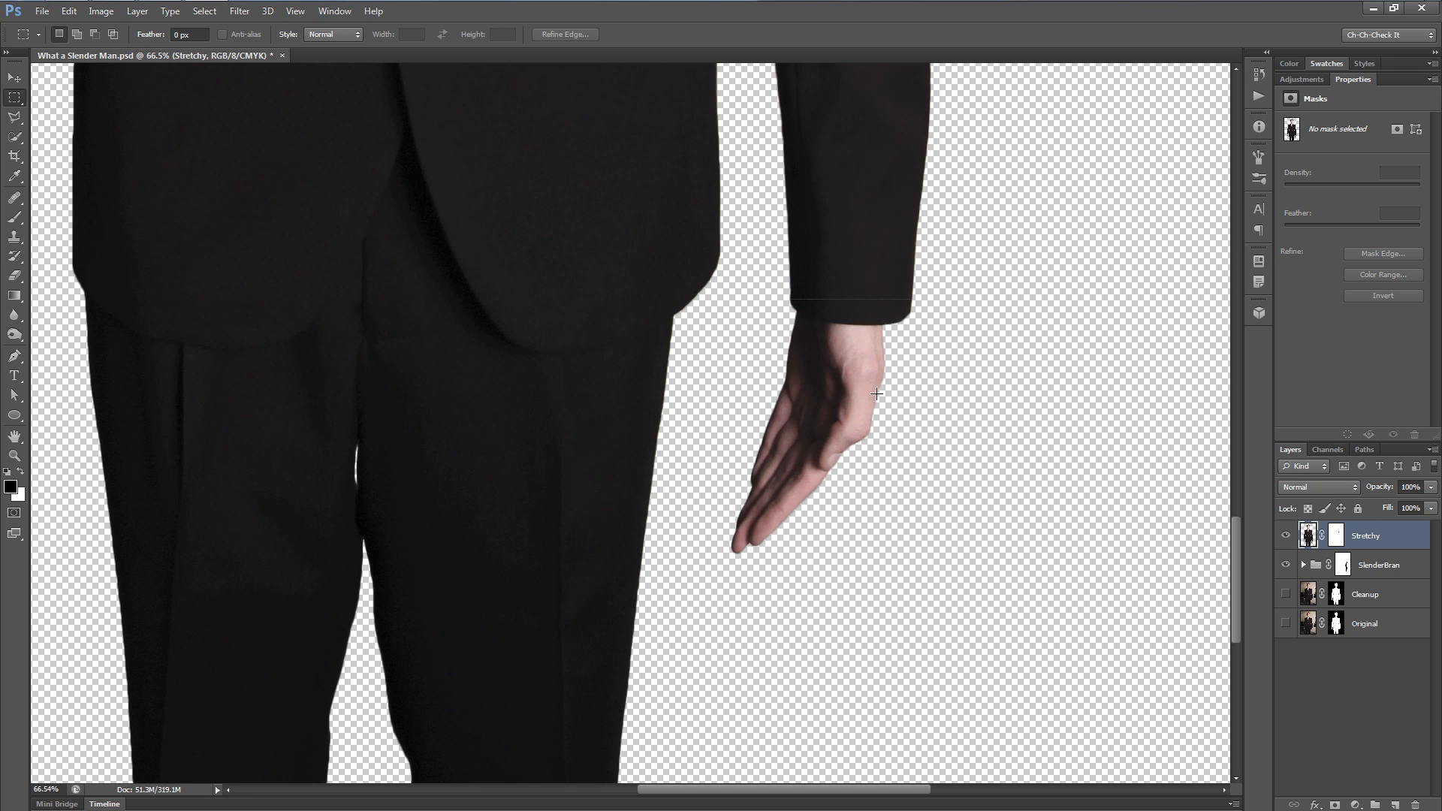
- Clone sleeve fabric over the middle of the light seam line above the cuff using a 25 px Clone Stamp at 100% opacity
scroll(876, 393, up, 3)
scroll(910, 311, up, 9)
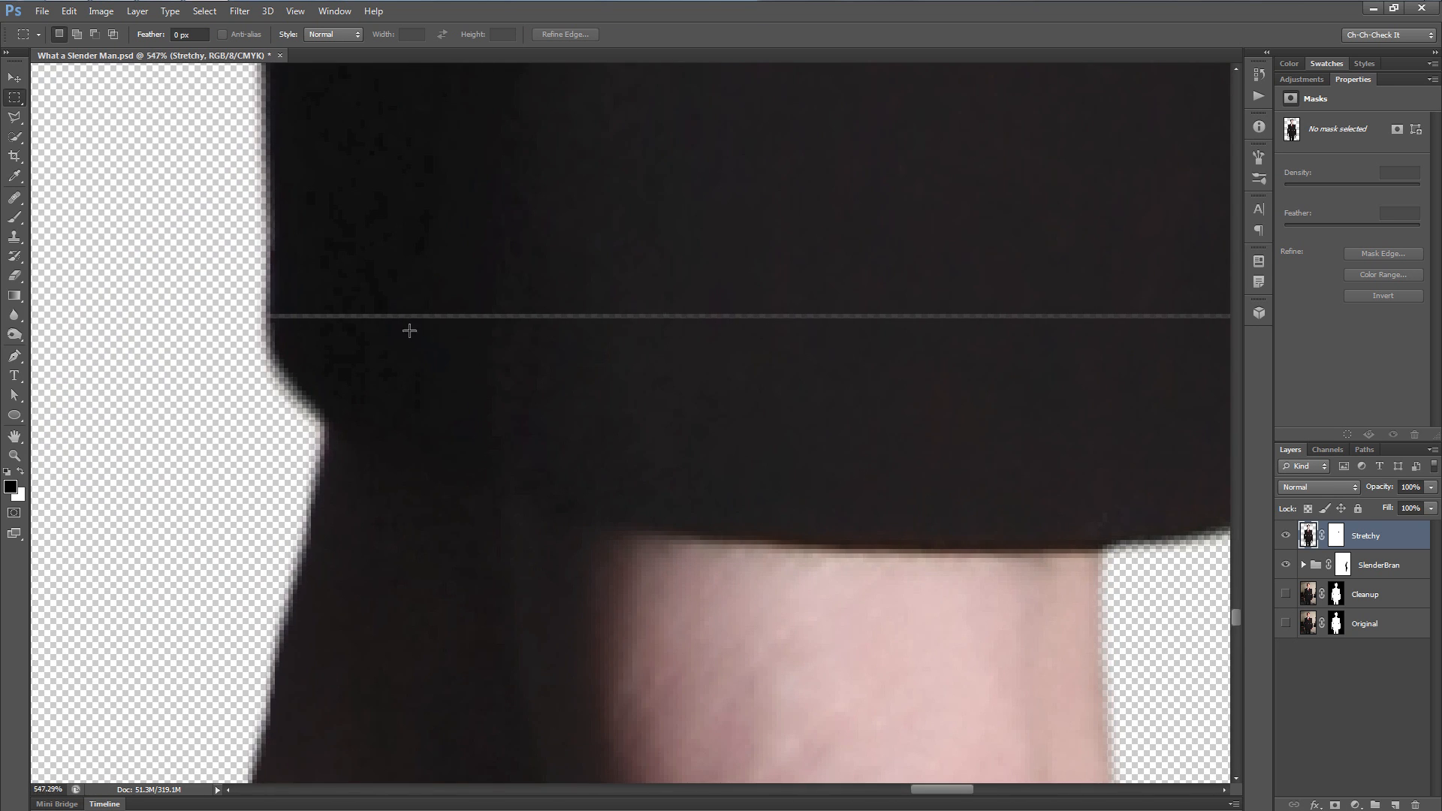
scroll(419, 335, down, 1)
drag(694, 315, 876, 335)
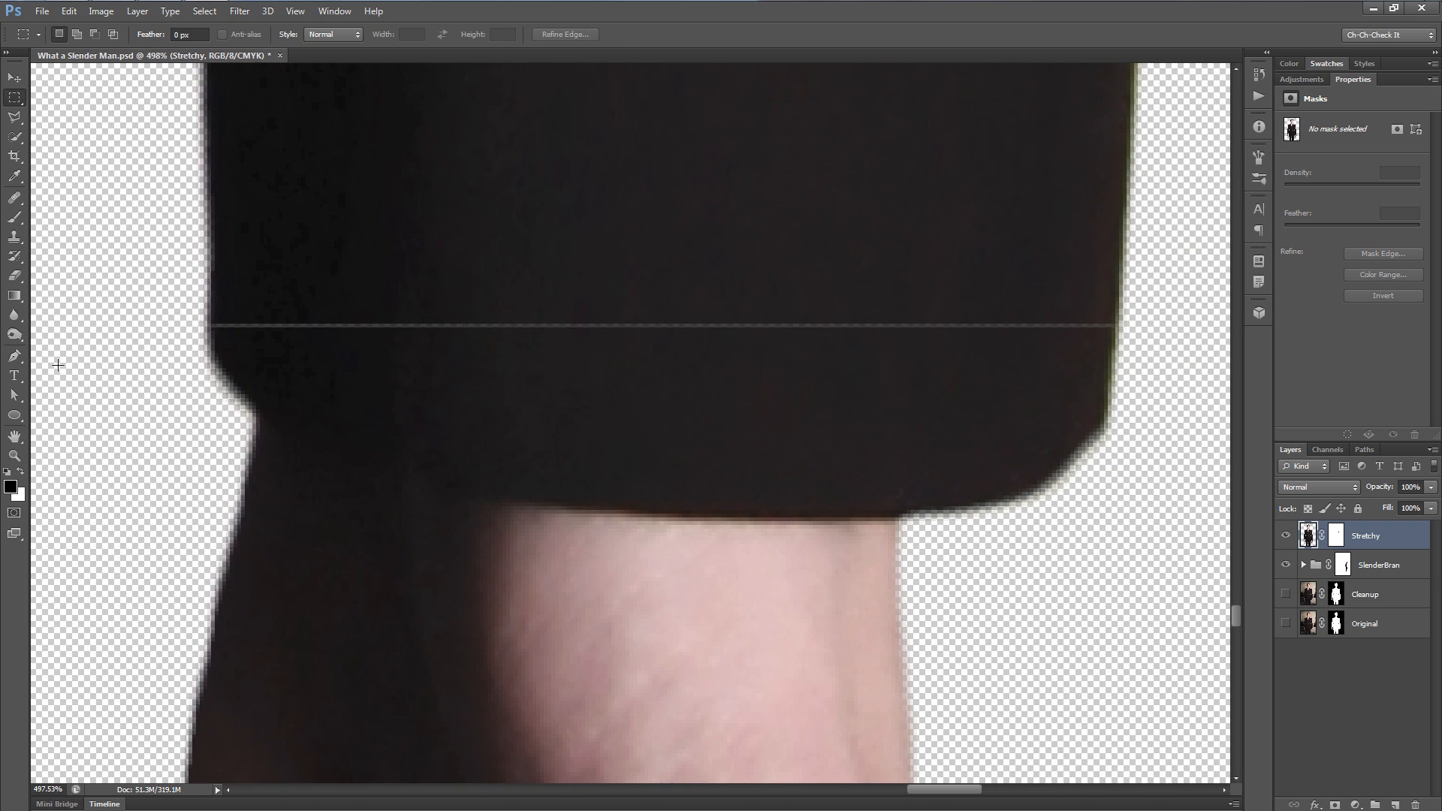
drag(14, 255, 92, 258)
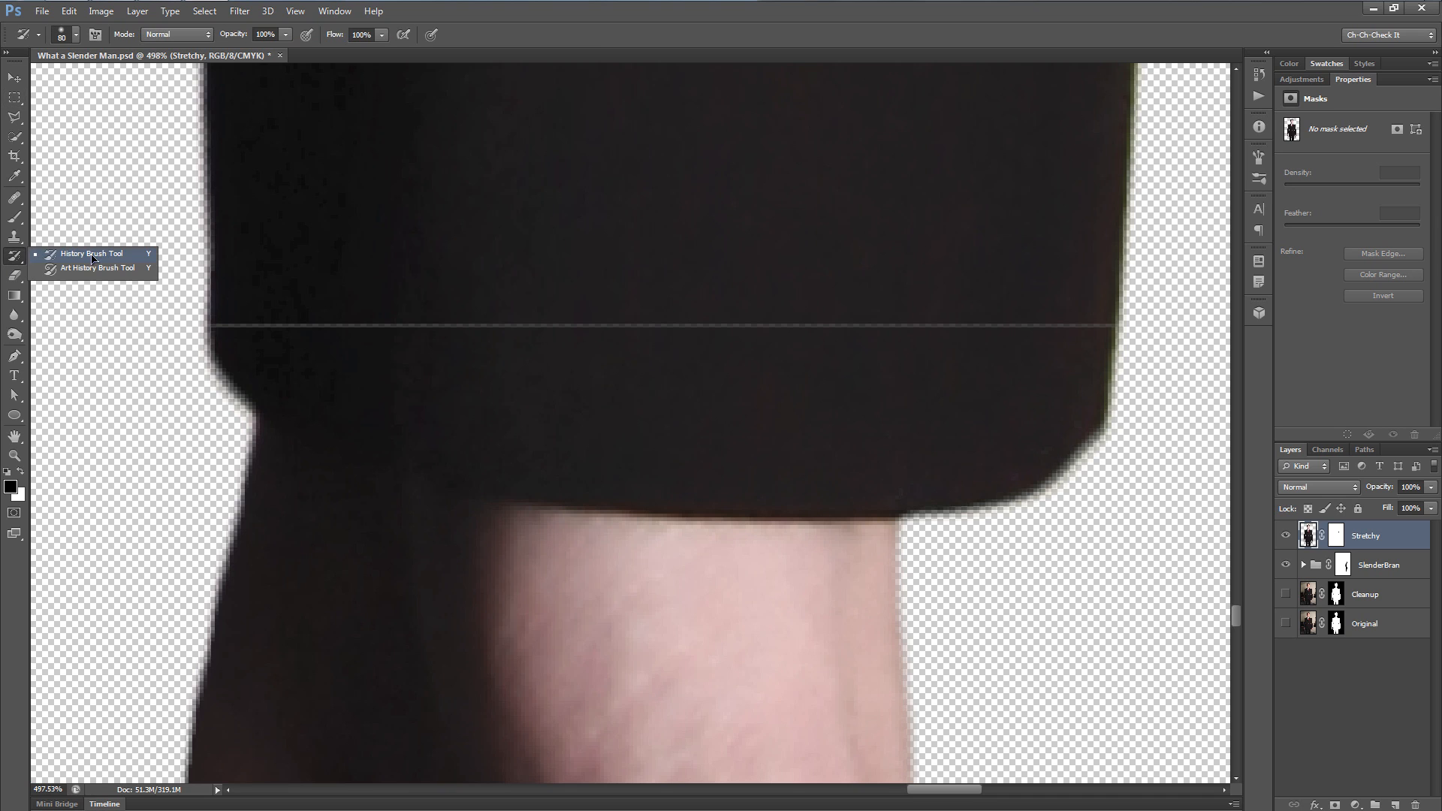
drag(14, 236, 88, 239)
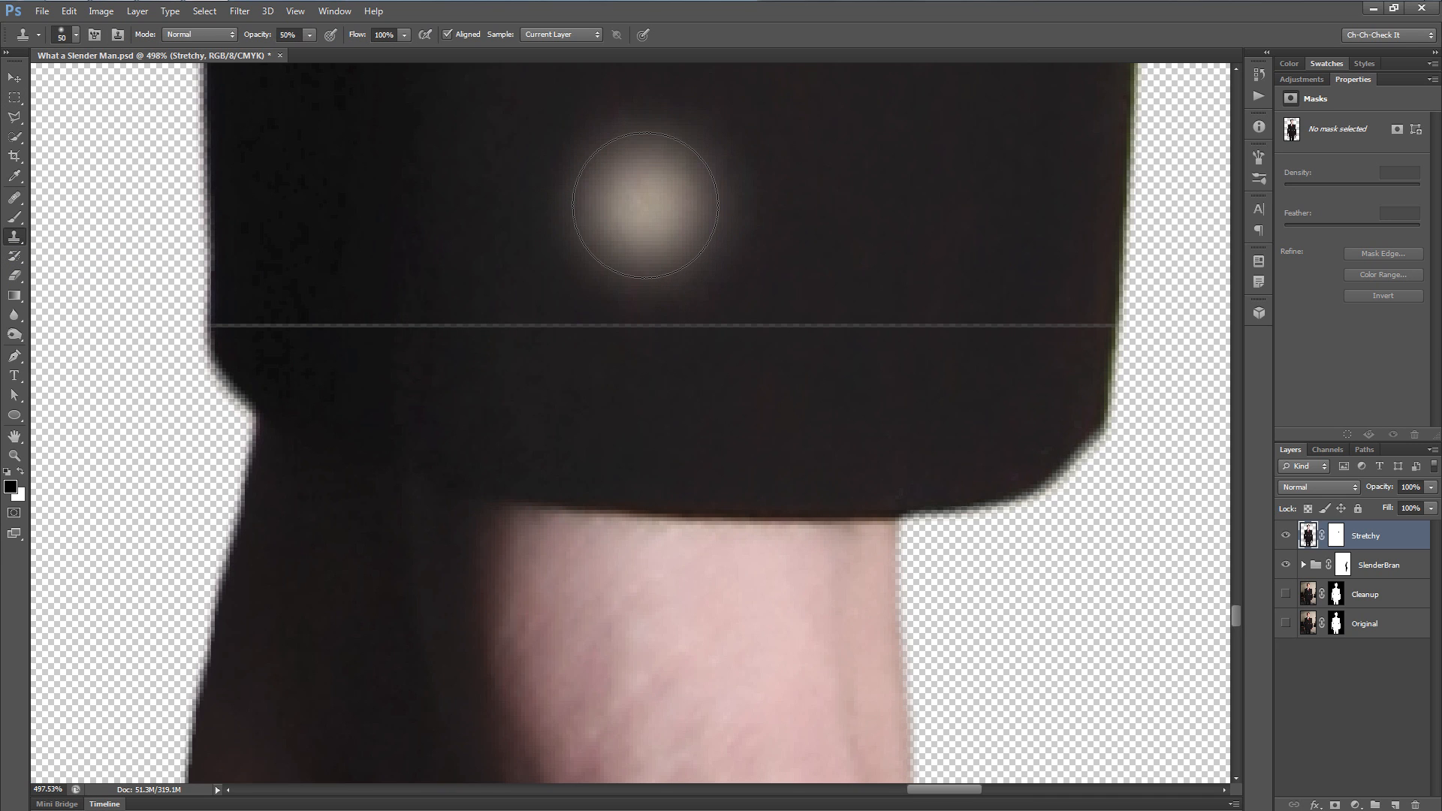
key(bracketleft)
key(bracketleft)
key(bracketleft)
key(bracketleft)
key(bracketleft)
alt+click(695, 138)
mouse_move(717, 323)
mouse_down()
mouse_move(426, 328)
mouse_move(724, 326)
mouse_move(555, 325)
mouse_up()
drag(262, 37, 567, 52)
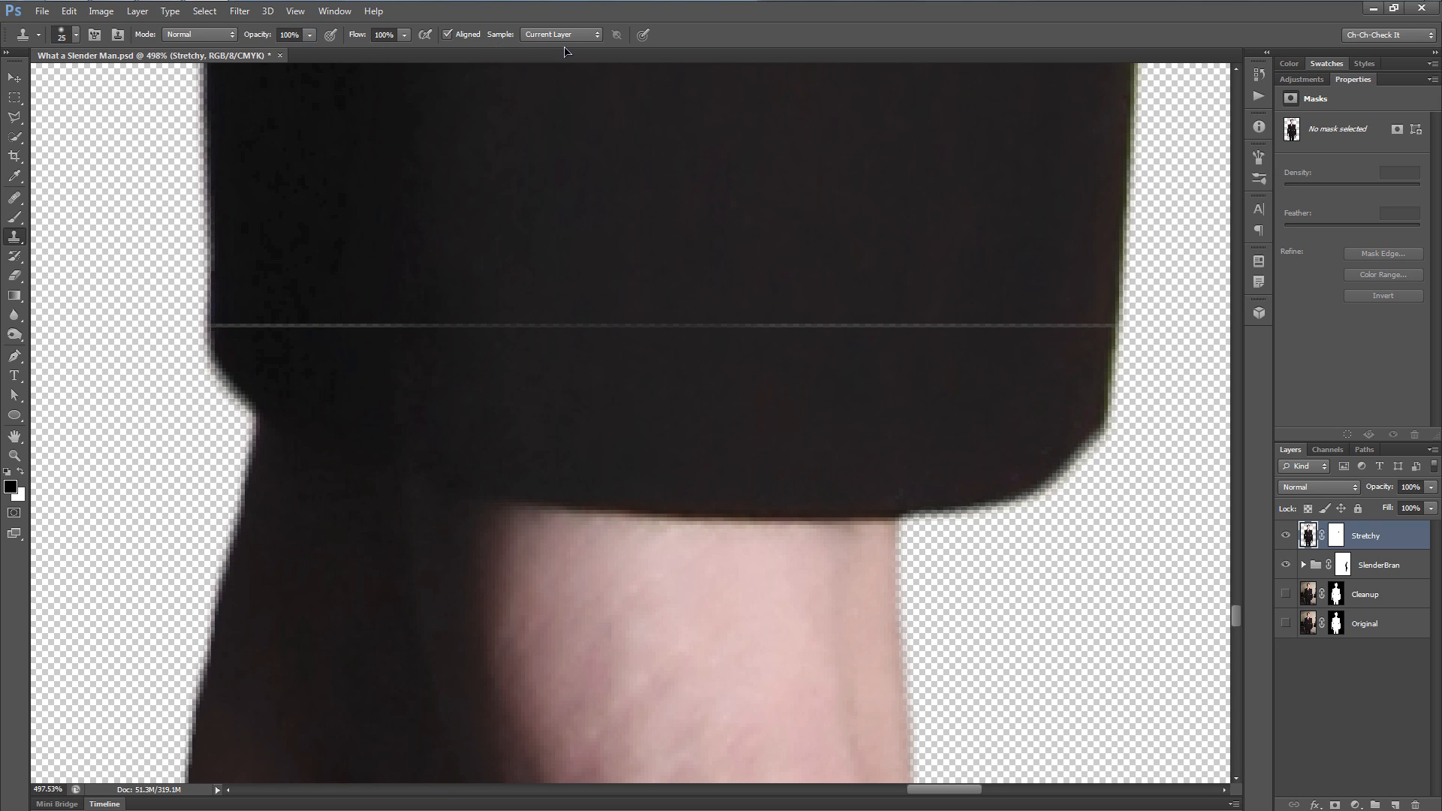
mouse_move(688, 322)
mouse_down()
mouse_move(514, 322)
mouse_move(1033, 324)
mouse_up()
- Clone nearby fabric over the remaining bit of seam line at the outer edge of the sleeve
alt+click(1023, 143)
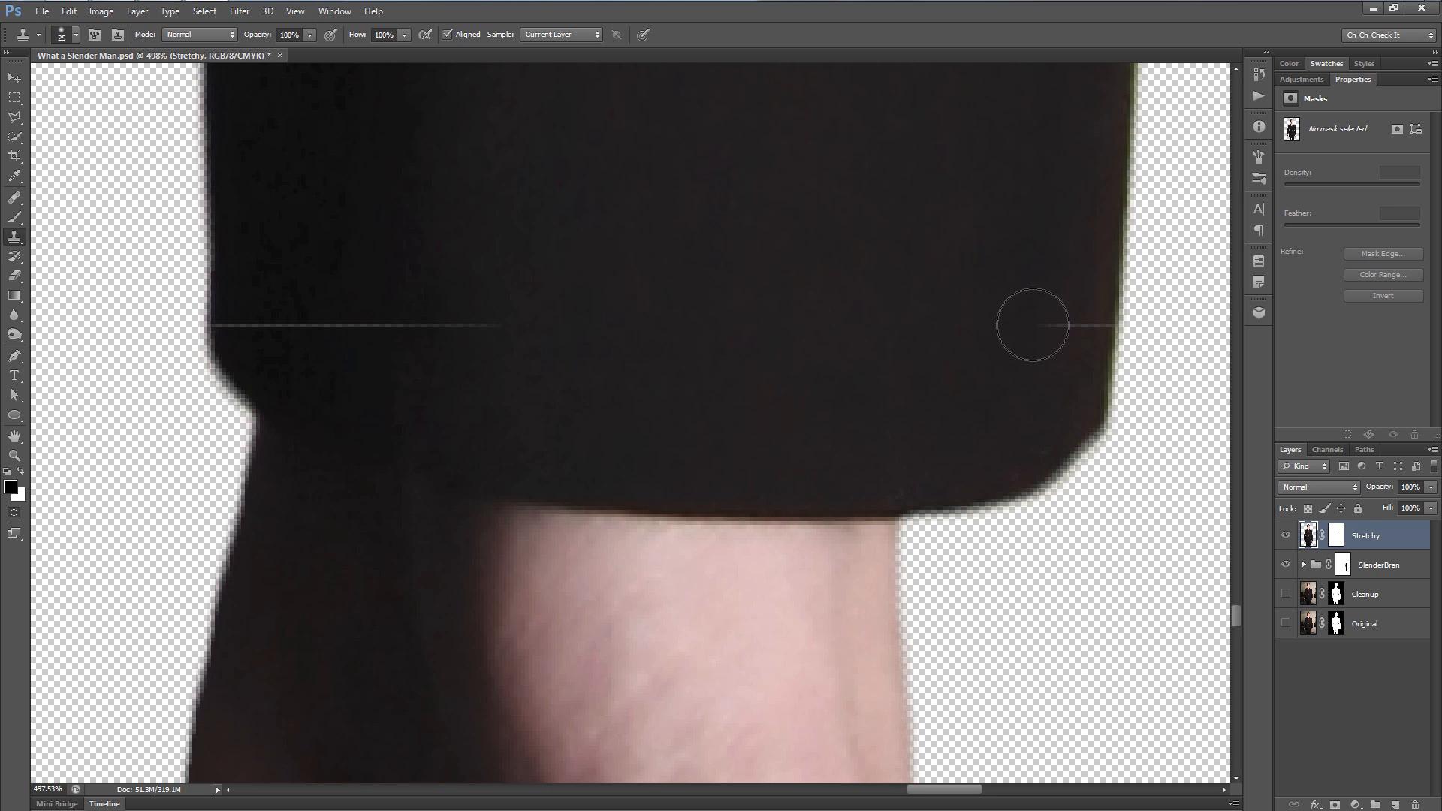
key(bracketright)
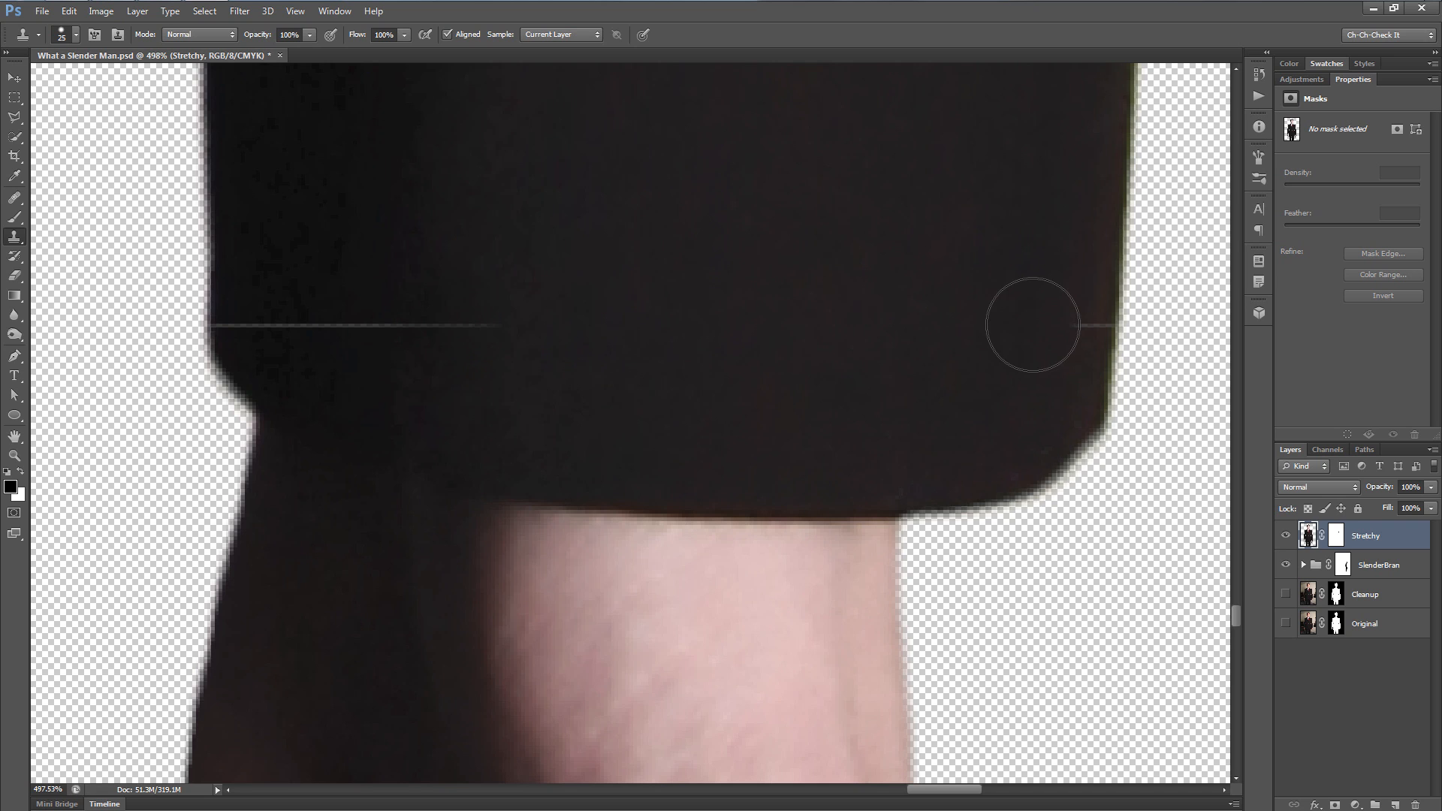
scroll(1033, 324, up, 3)
key(ctrl+z)
alt+click(1024, 185)
drag(1029, 318, 1080, 318)
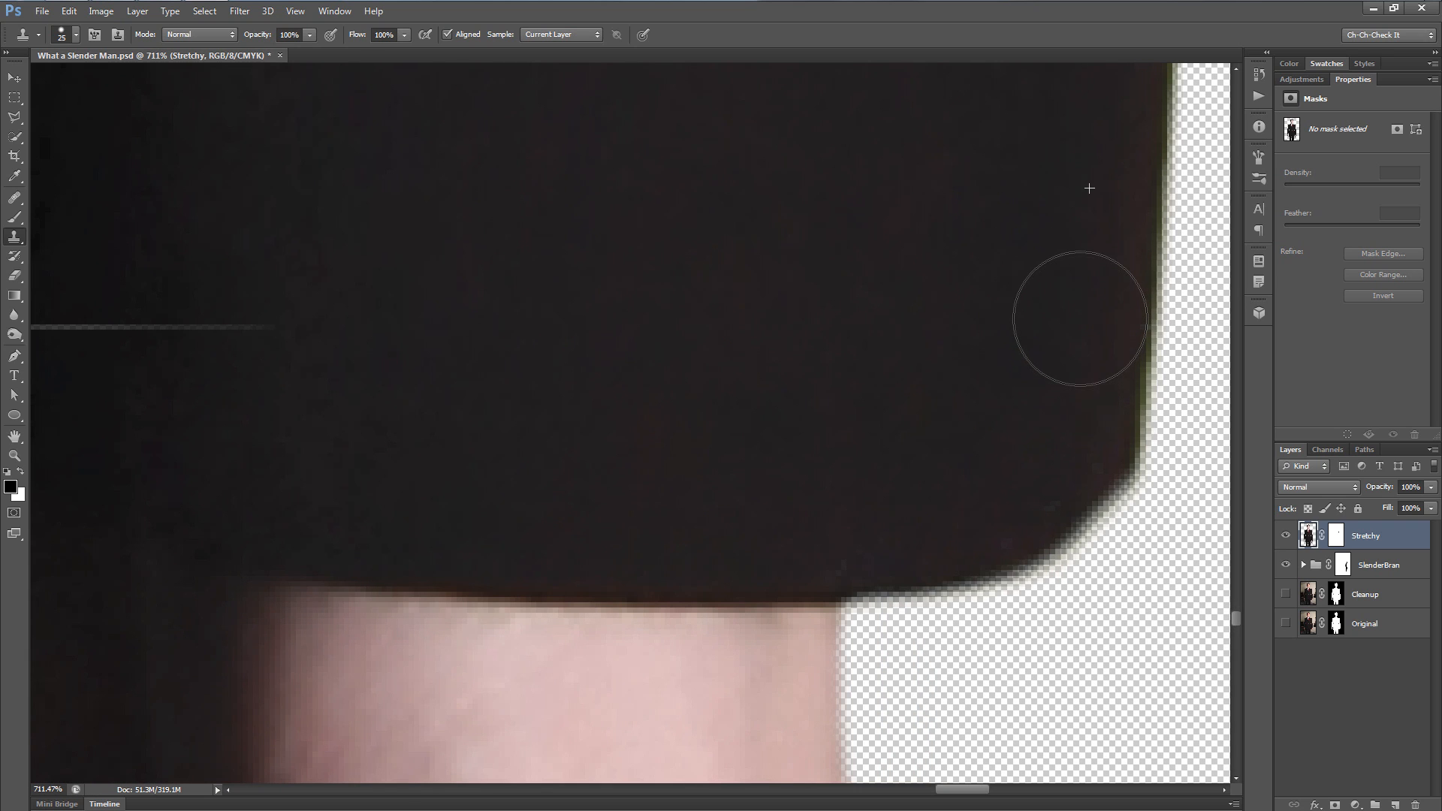
- Clone dark fabric over the rest of the seam line on the inner side of the sleeve
scroll(898, 354, down, 5)
mouse_move(564, 337)
mouse_down()
mouse_move(781, 349)
mouse_move(590, 348)
mouse_up()
alt+click(746, 147)
mouse_move(678, 269)
mouse_down()
mouse_move(676, 316)
mouse_move(660, 316)
mouse_move(723, 320)
mouse_move(766, 362)
mouse_move(630, 360)
mouse_move(624, 323)
mouse_move(603, 358)
mouse_move(603, 334)
mouse_move(565, 359)
mouse_move(593, 351)
mouse_up()
- Smooth the cloned patches on the inner side of the cuff with fresh fabric samples and check the whole figure
scroll(792, 327, down, 3)
scroll(769, 224, up, 3)
alt+click(699, 160)
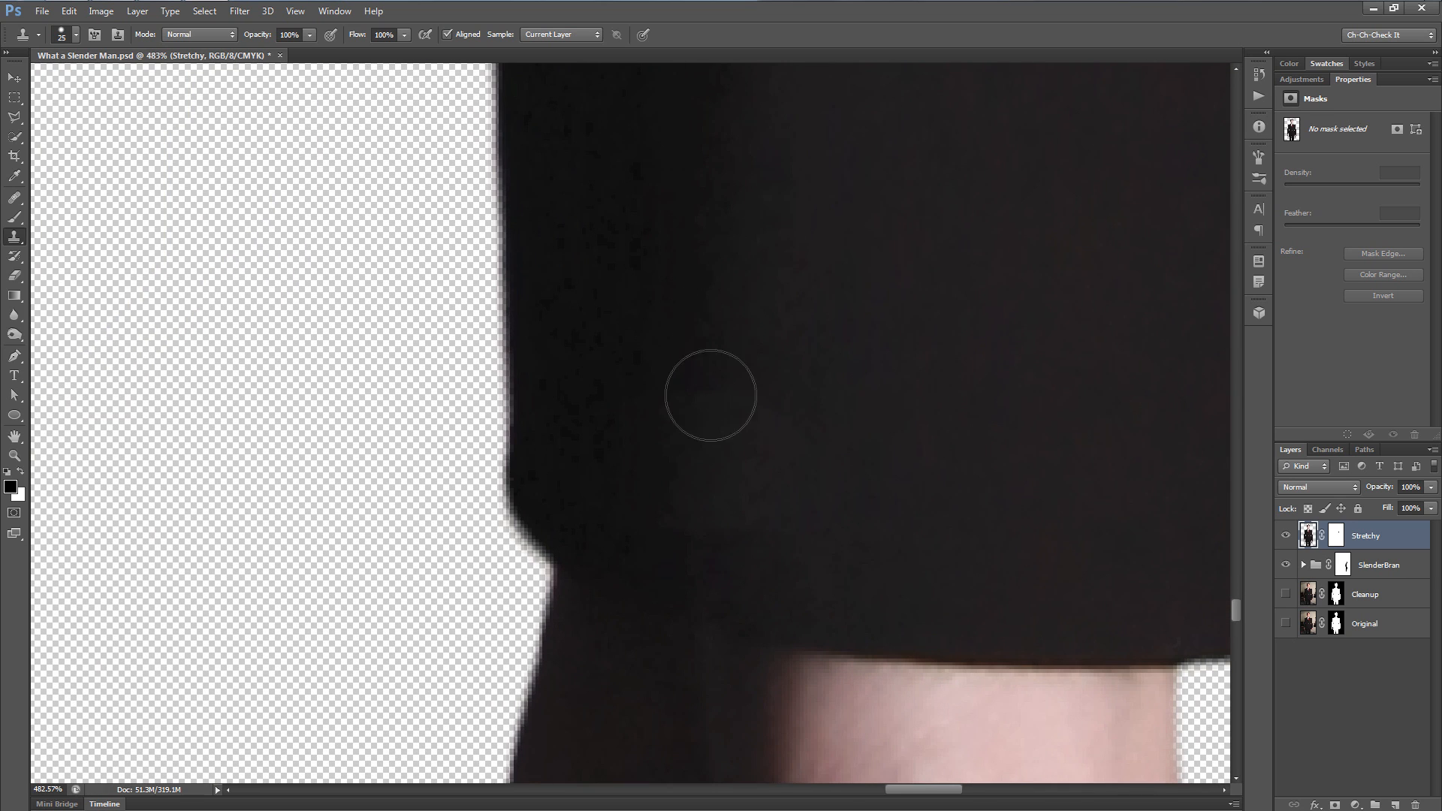
mouse_move(696, 451)
mouse_down()
mouse_move(697, 420)
mouse_move(693, 535)
mouse_move(688, 432)
mouse_move(657, 473)
mouse_move(646, 361)
mouse_up()
alt+click(759, 200)
mouse_move(747, 436)
mouse_down()
mouse_move(744, 528)
mouse_move(784, 498)
mouse_move(828, 499)
mouse_up()
scroll(921, 425, down, 3)
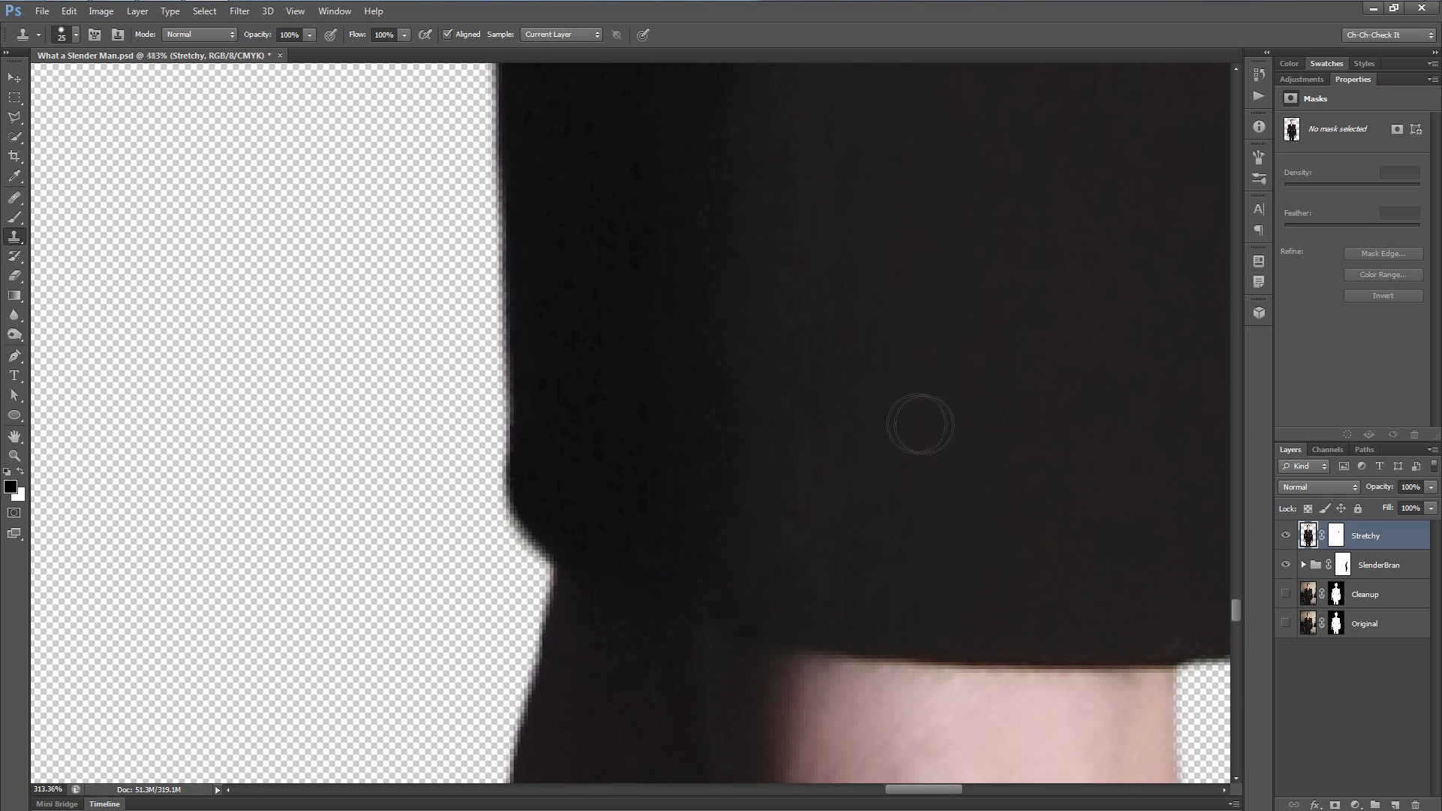
scroll(921, 424, down, 8)
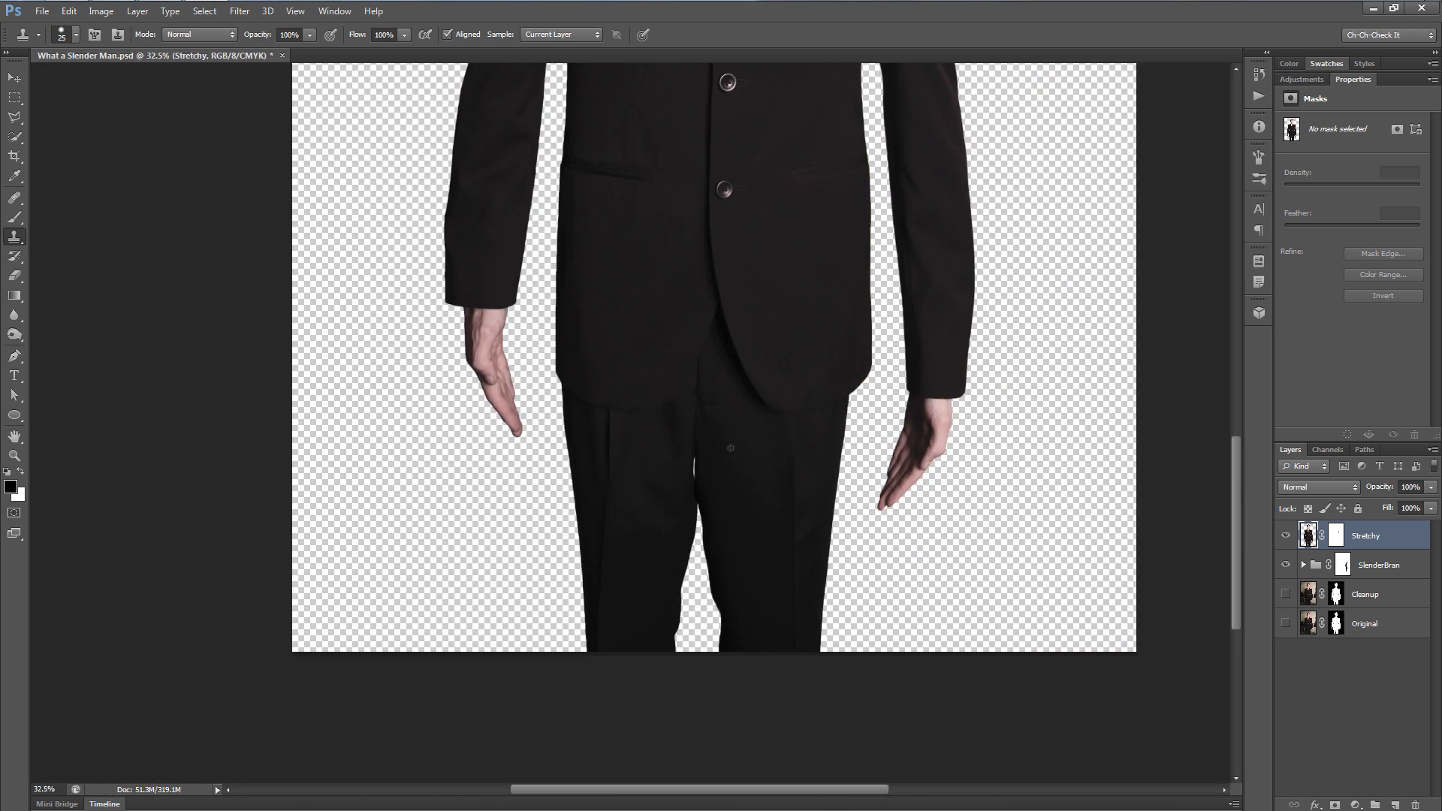
scroll(783, 359, down, 2)
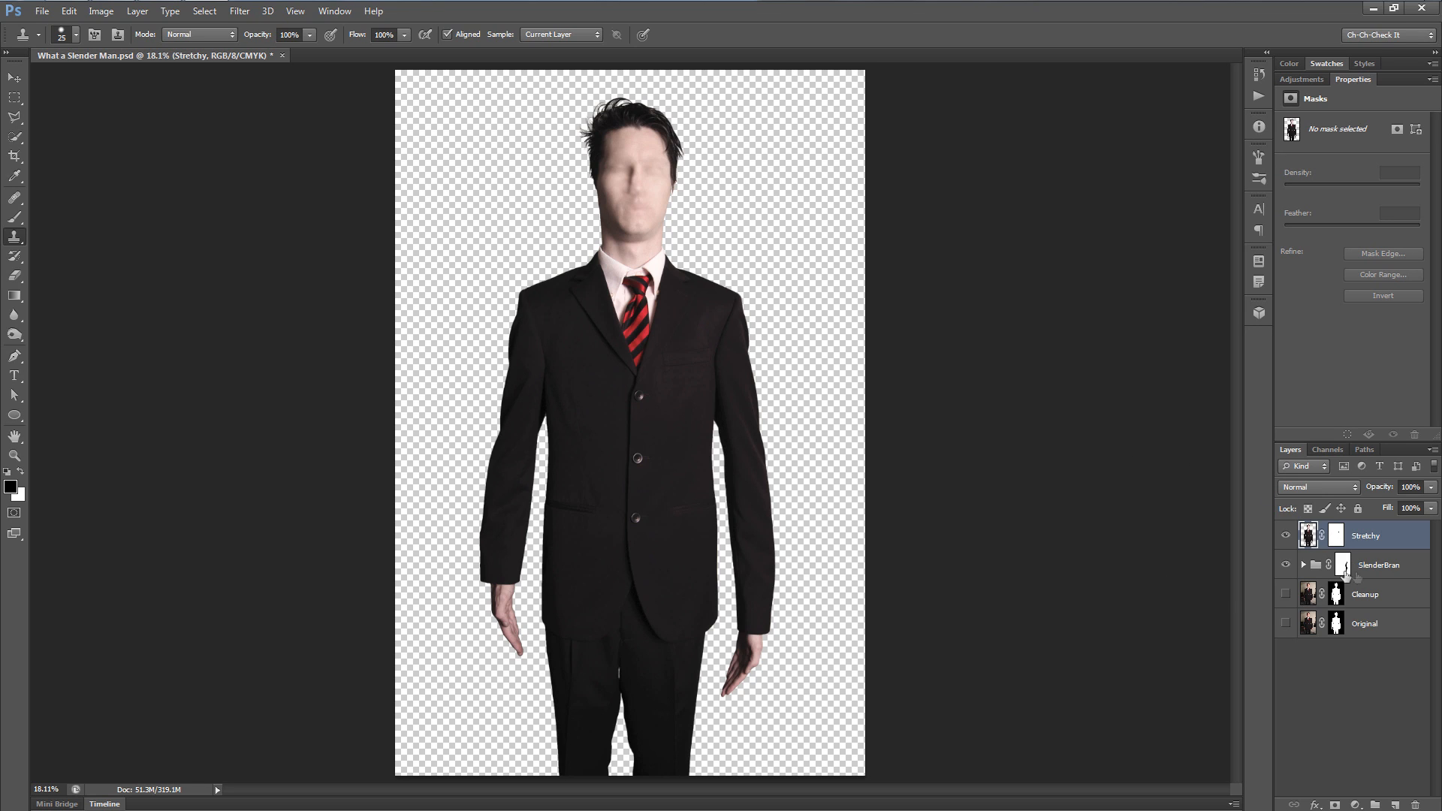
- Add a gradient fill layer named BG directly above the Cleanup layer
click(1388, 595)
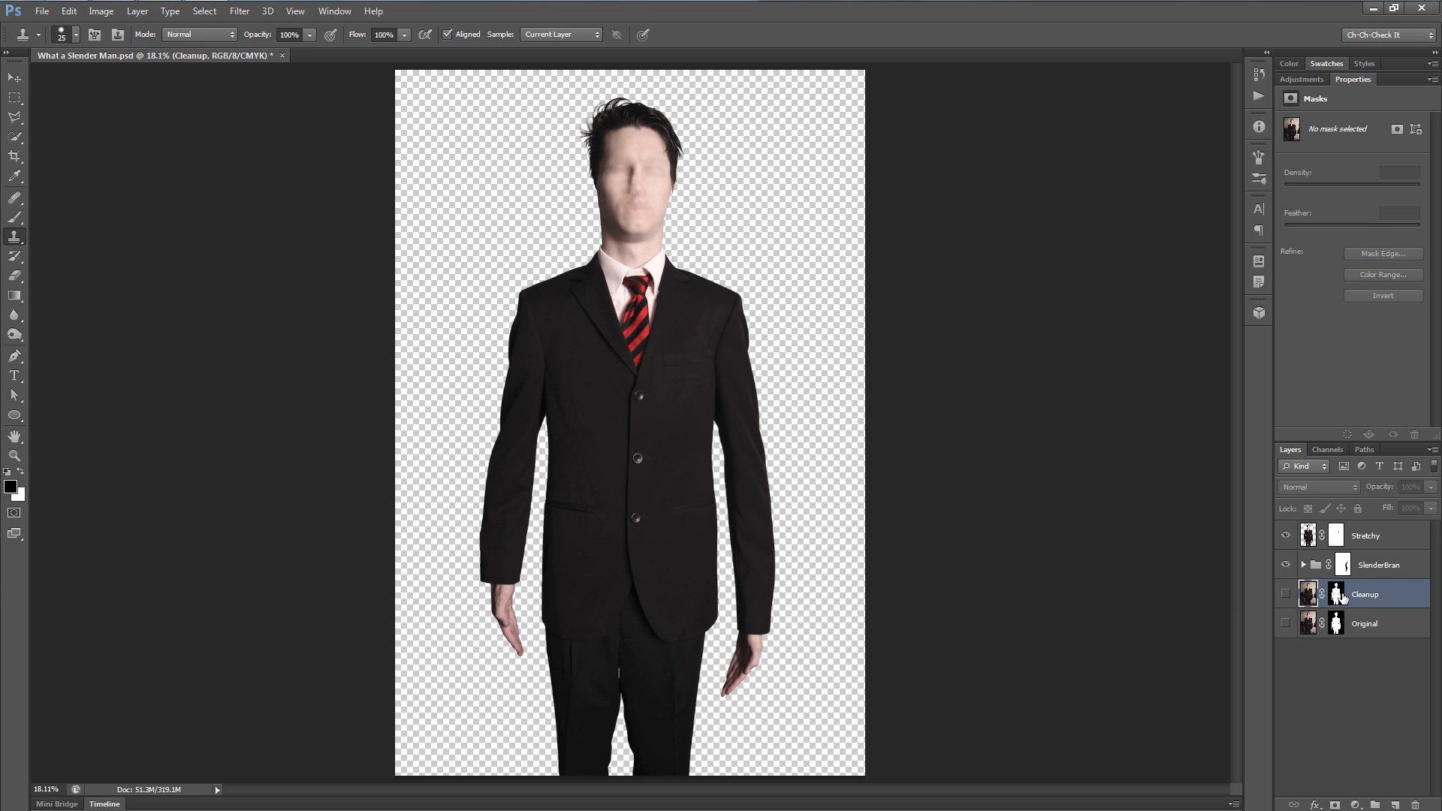
click(138, 11)
mouse_move(167, 143)
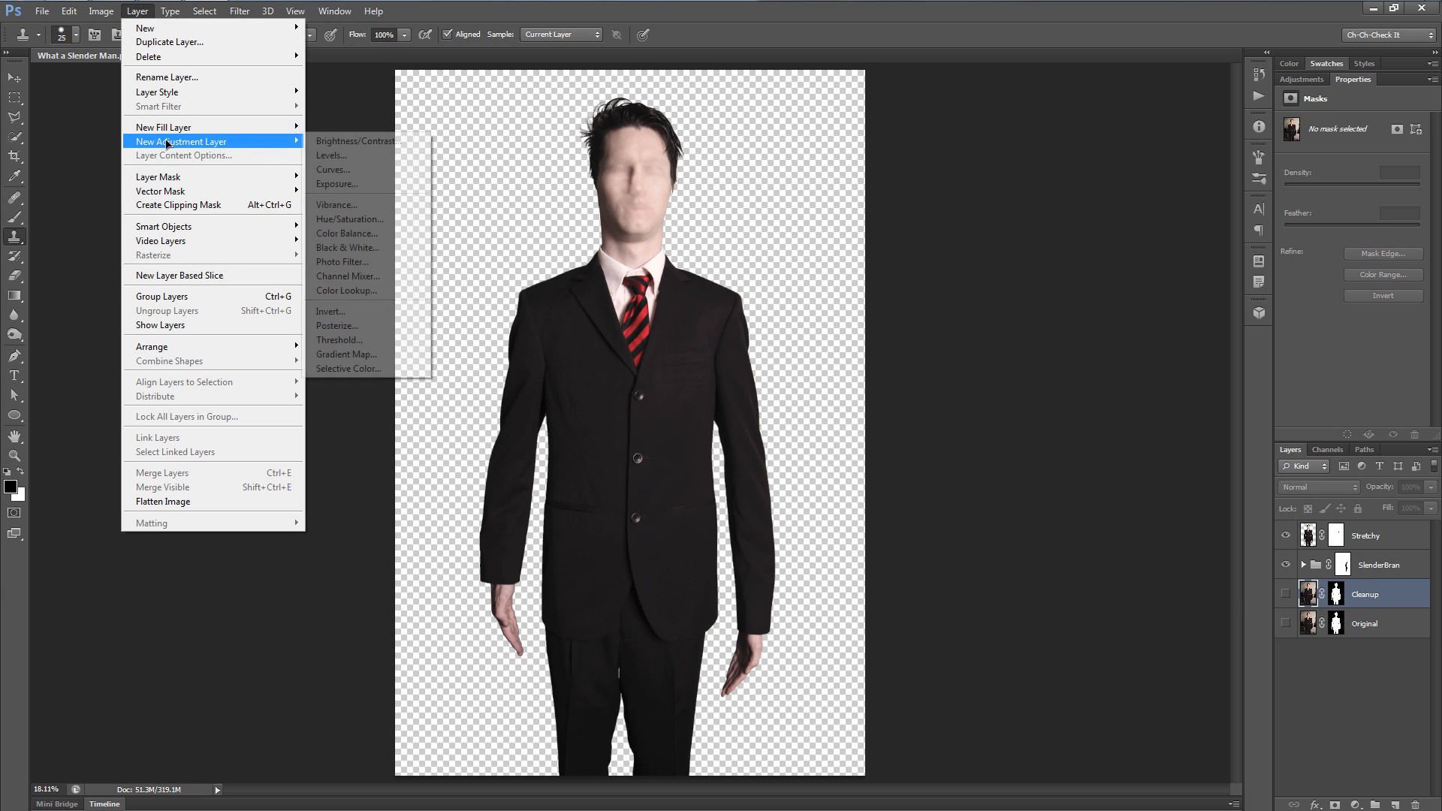
click(347, 141)
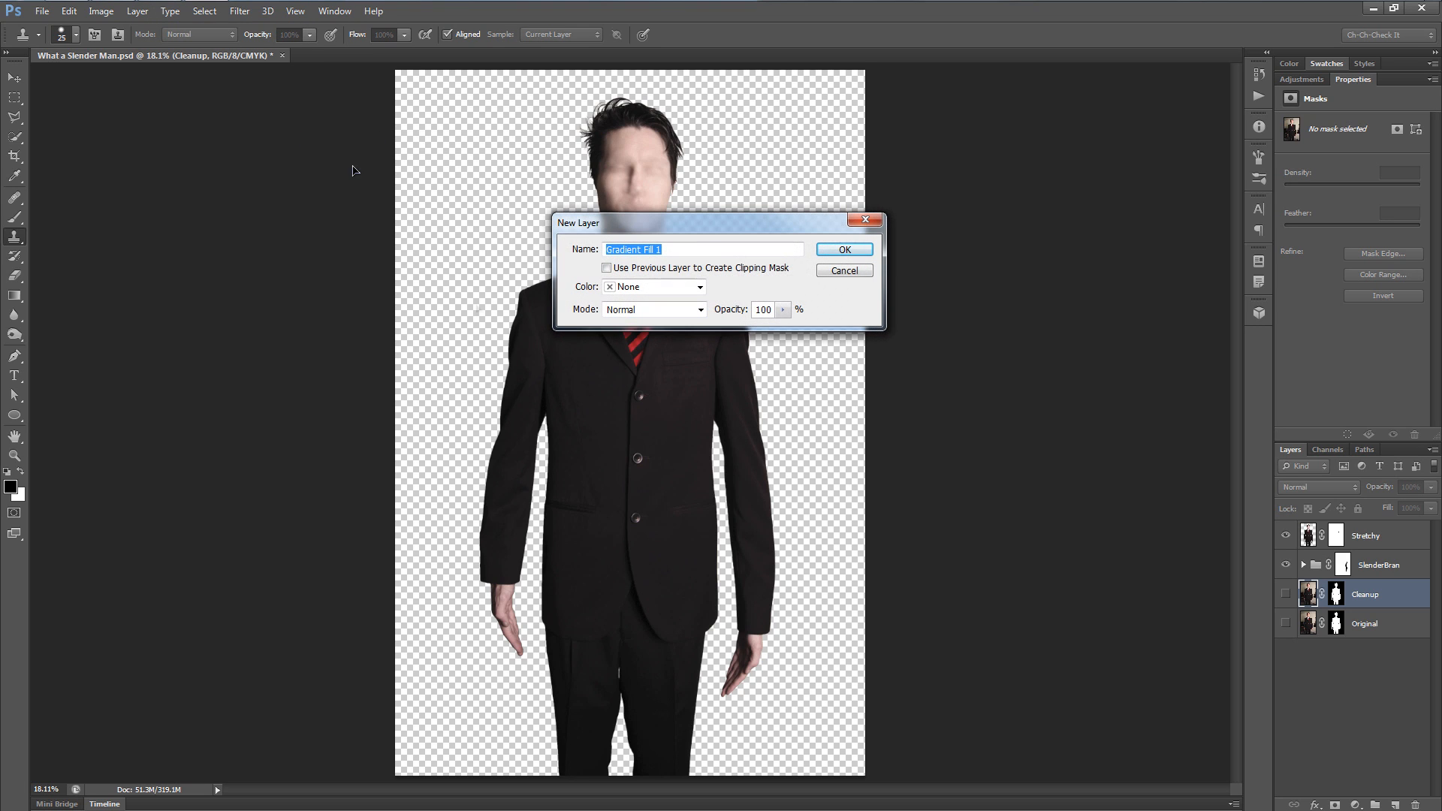
text(BG)
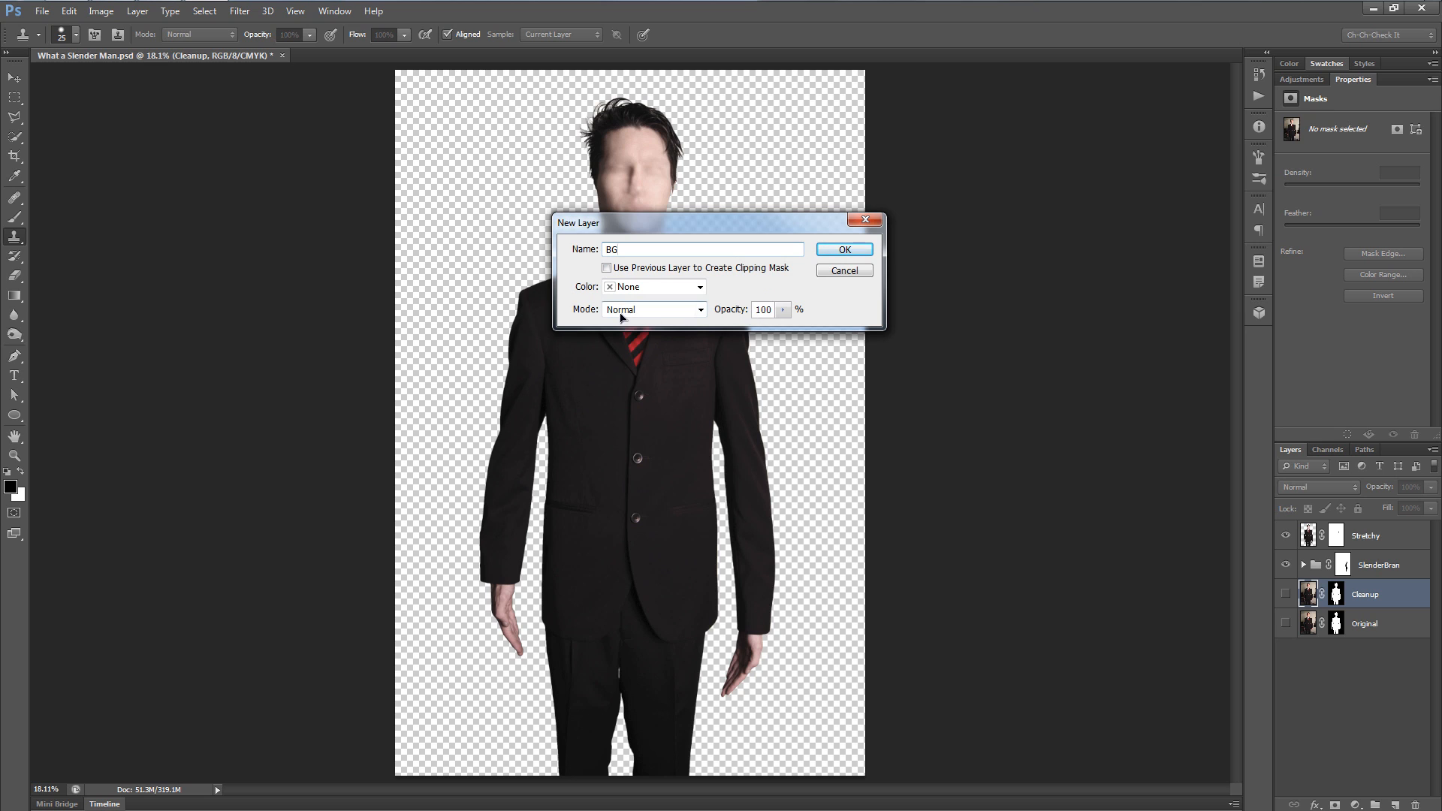
click(843, 249)
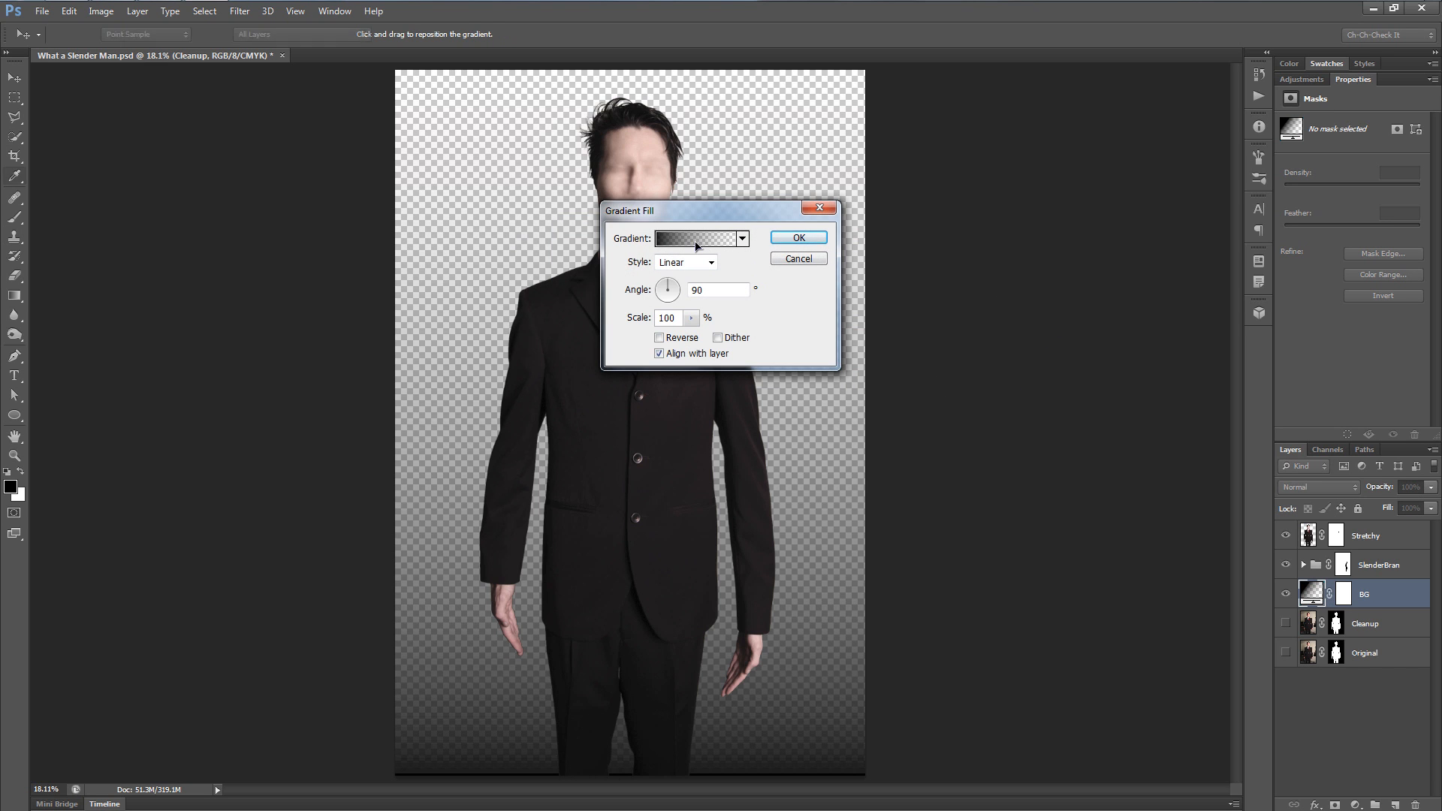
- Base the BG gradient on the Black, White preset and set its starting colour stop to light grey cdcdcd
click(697, 239)
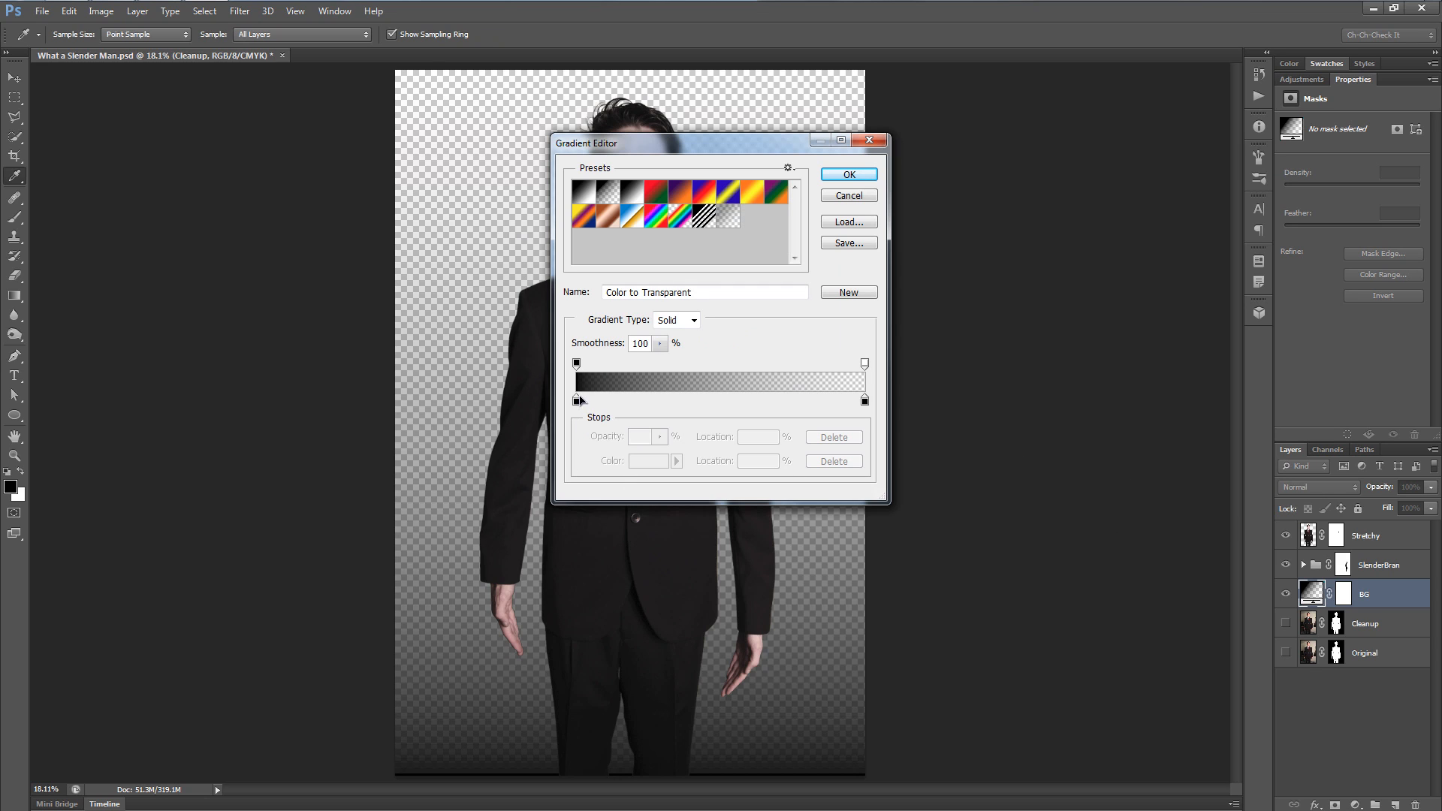
click(584, 197)
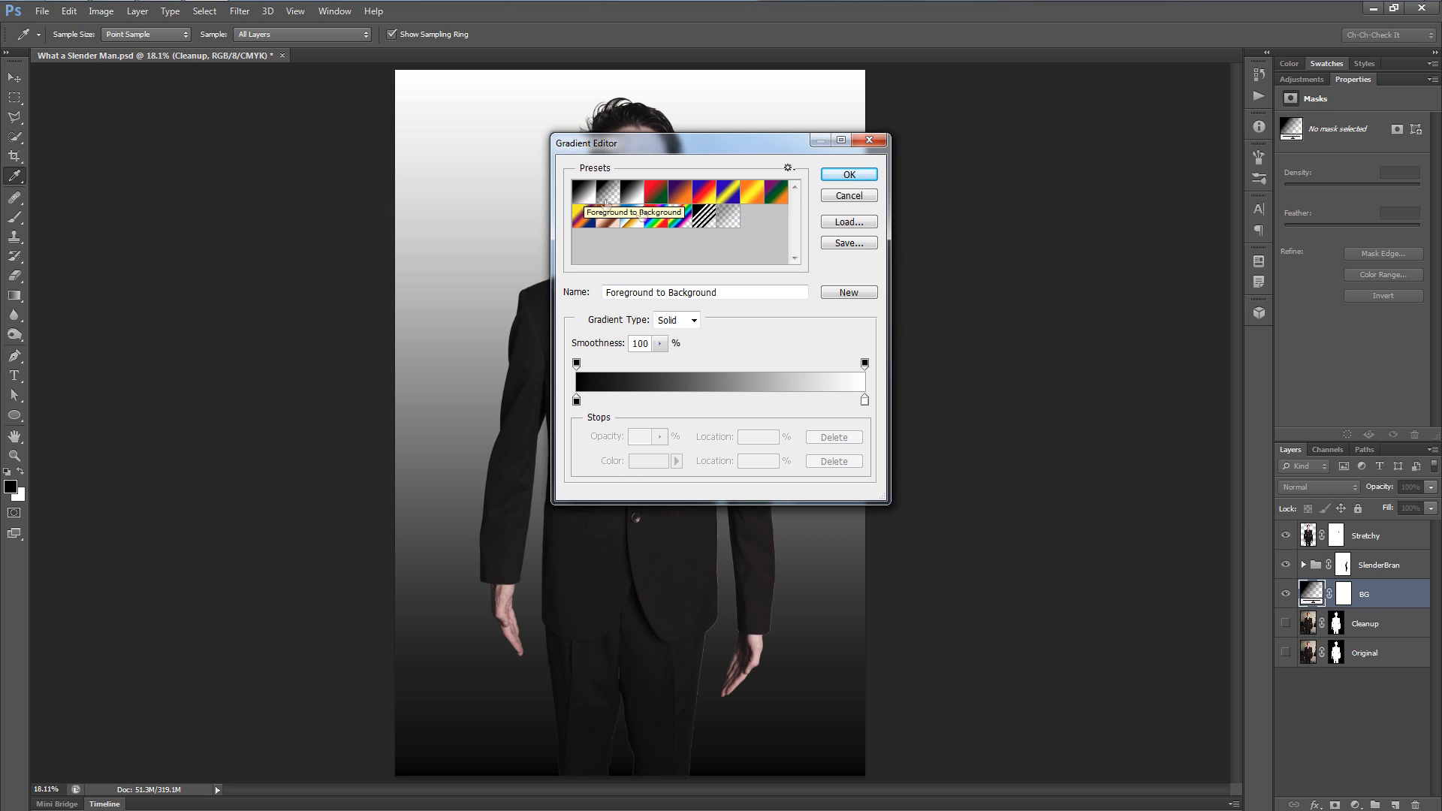
click(635, 193)
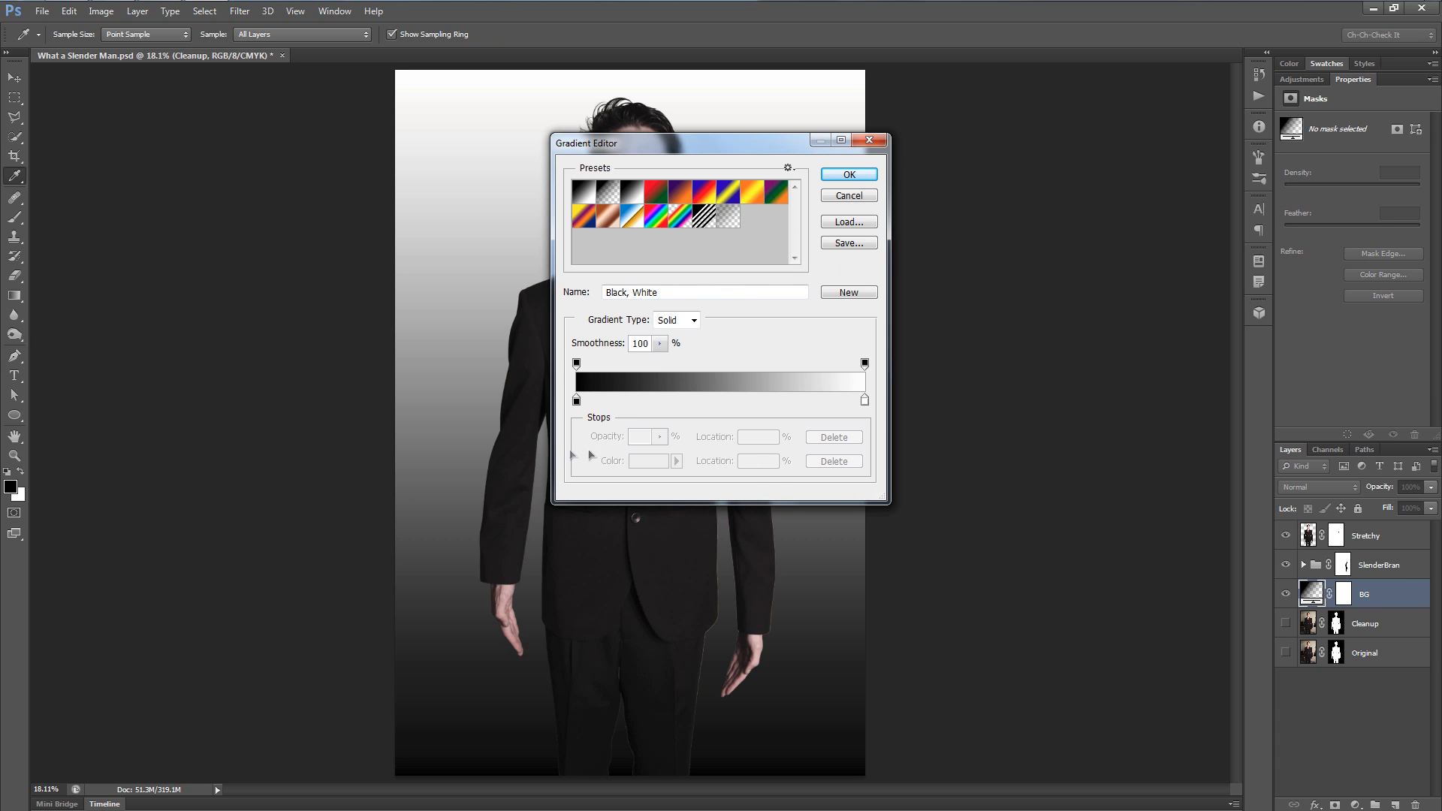
click(576, 401)
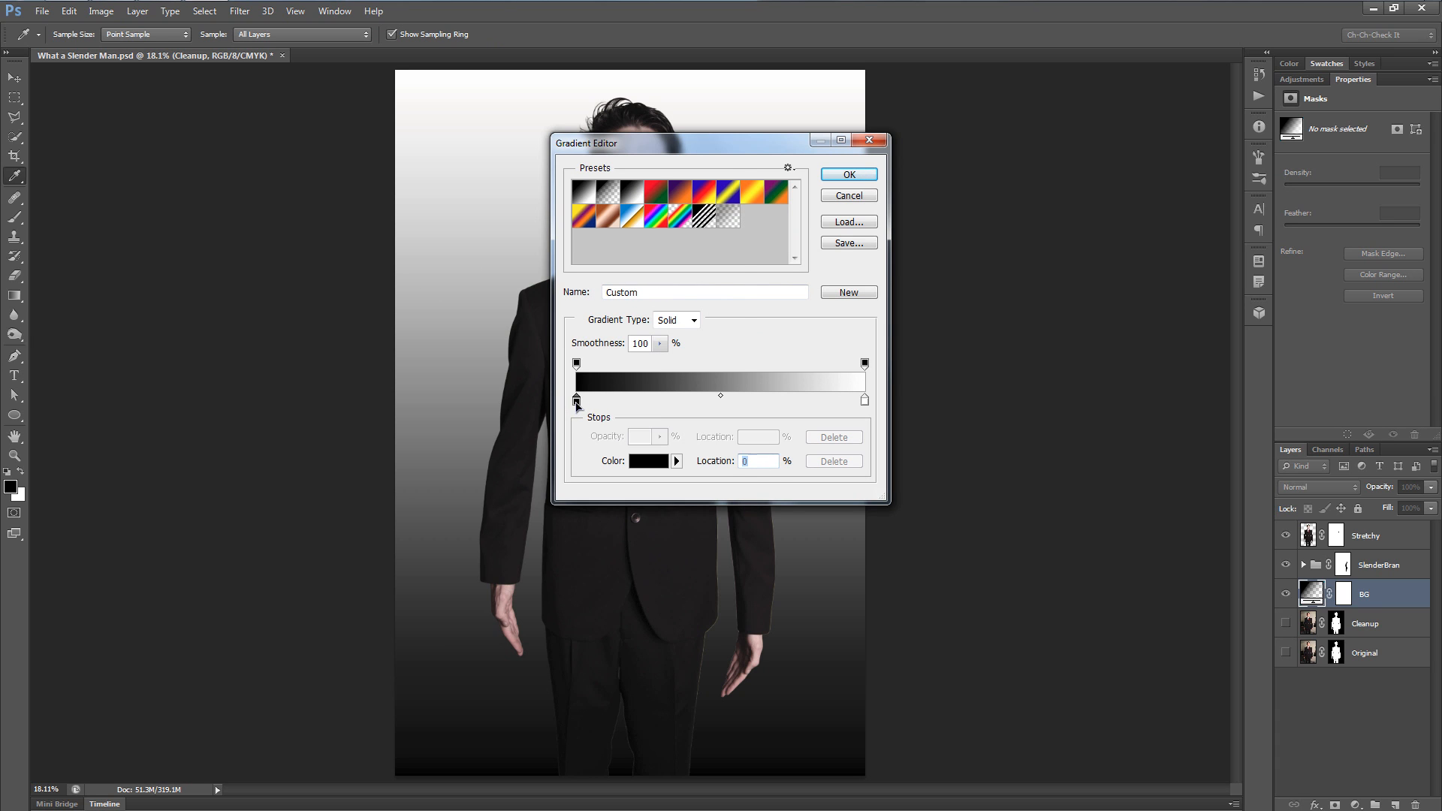
double_click(576, 403)
drag(395, 271, 300, 221)
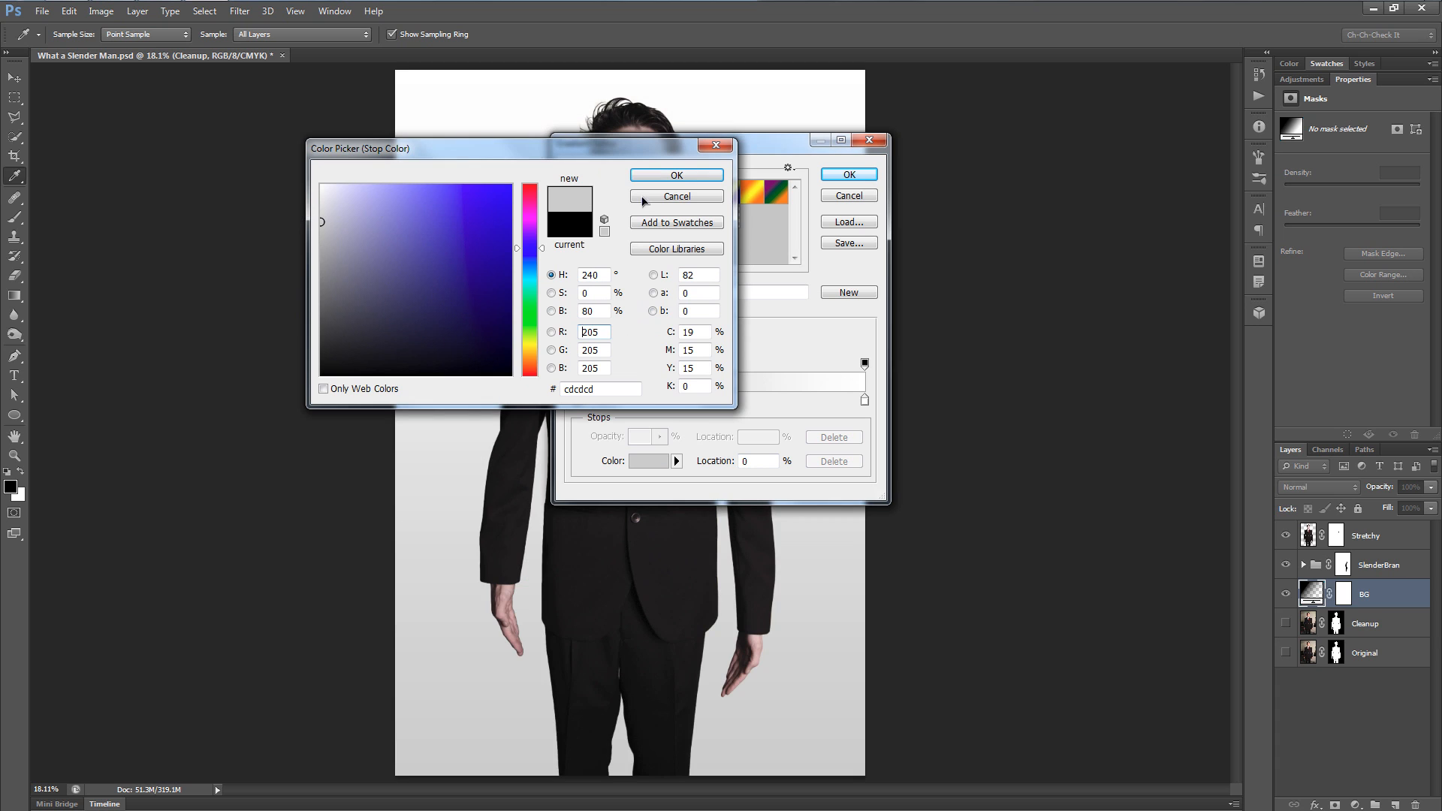
click(664, 176)
- Set the gradient's end colour stop to dark grey 6c6c6c and accept the edited gradient
click(864, 401)
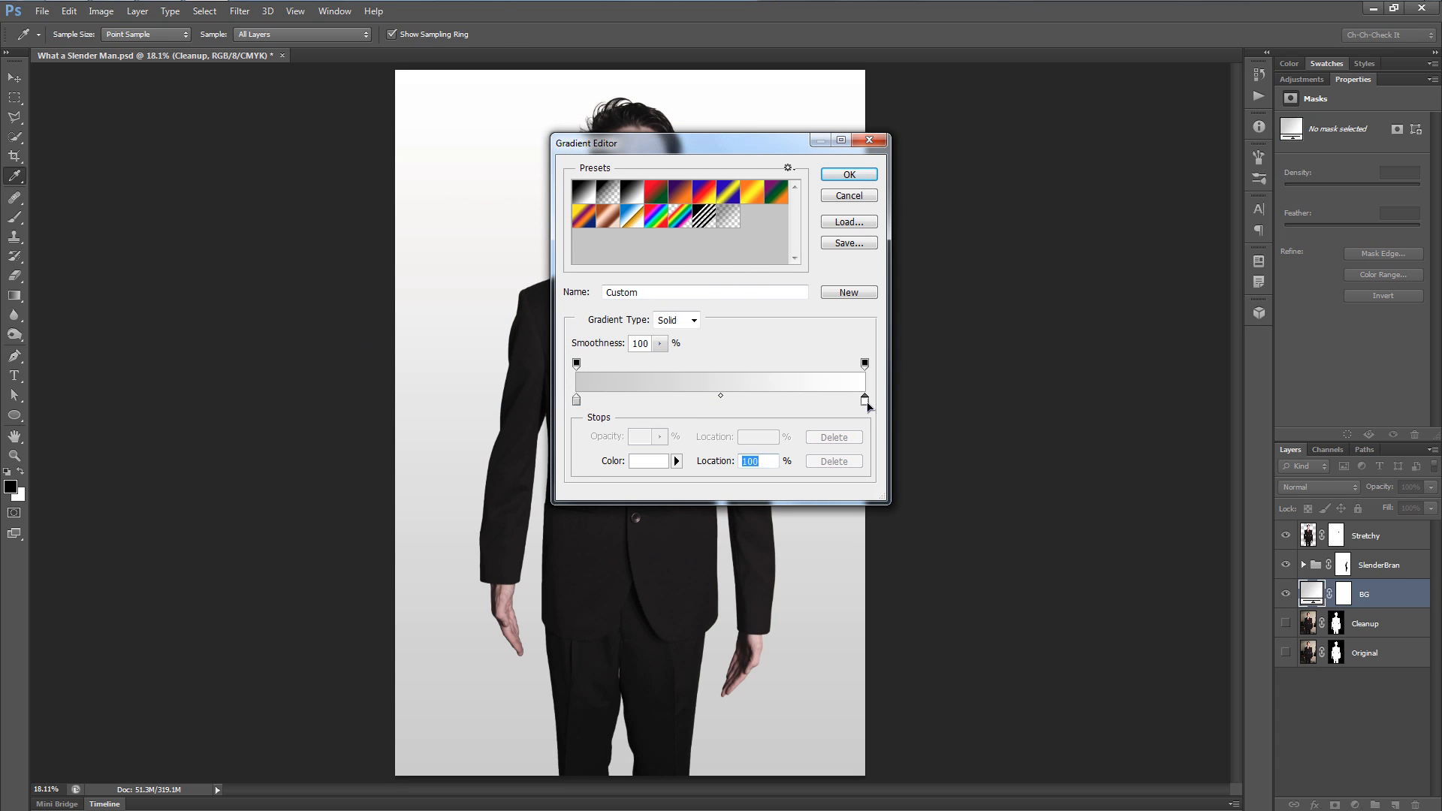
double_click(865, 400)
drag(421, 322, 315, 294)
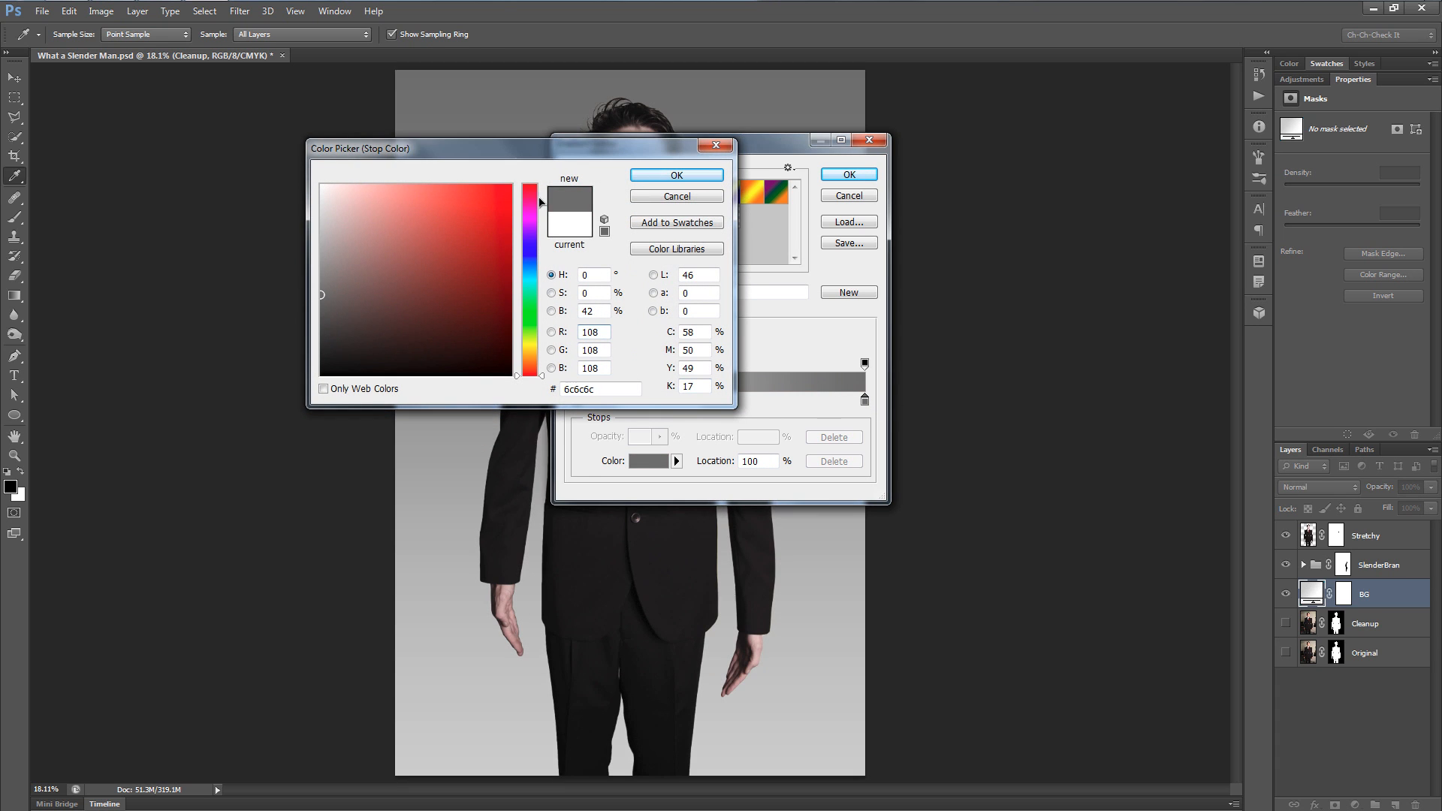
click(677, 175)
click(850, 175)
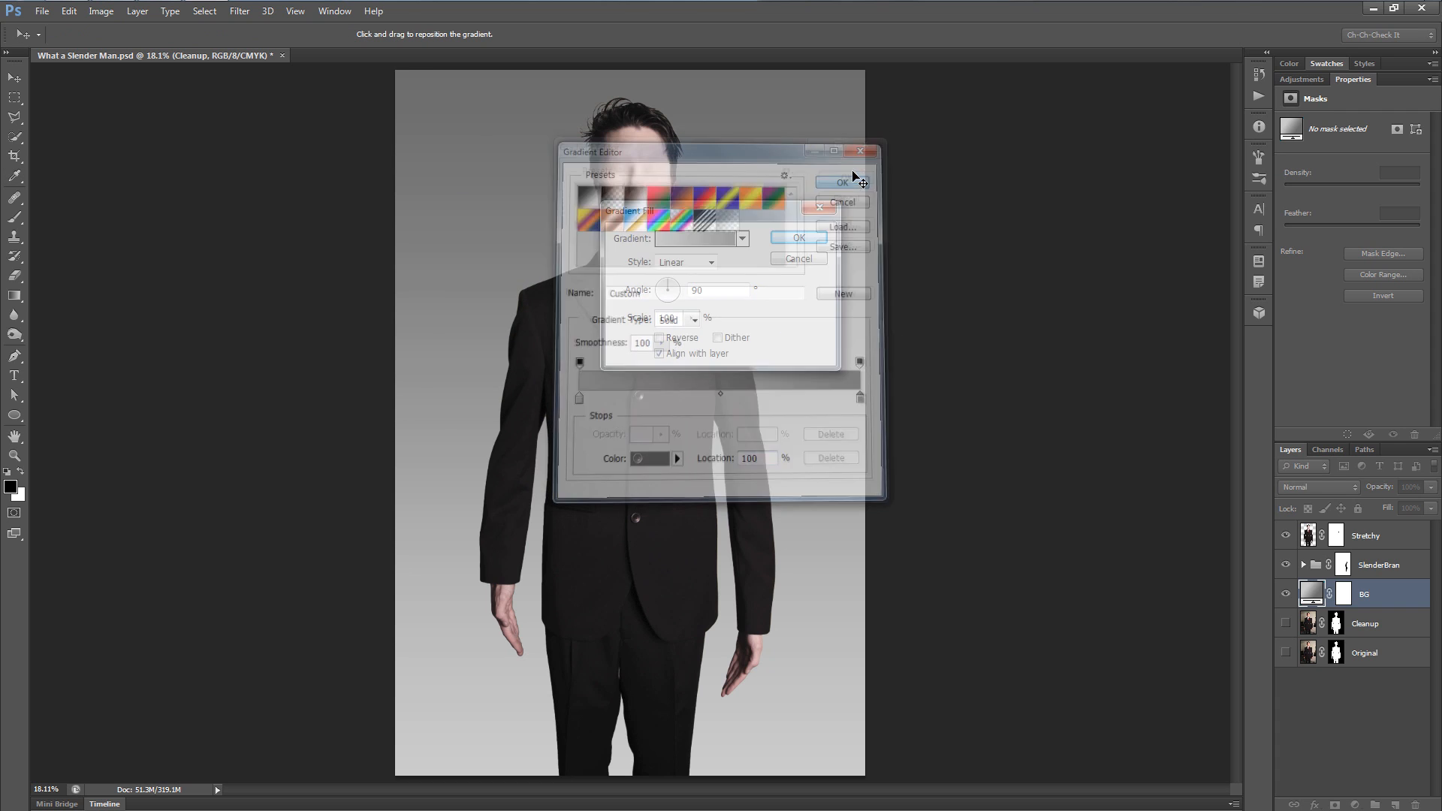
- Make the gradient fill radial with a scale of 228%
click(698, 268)
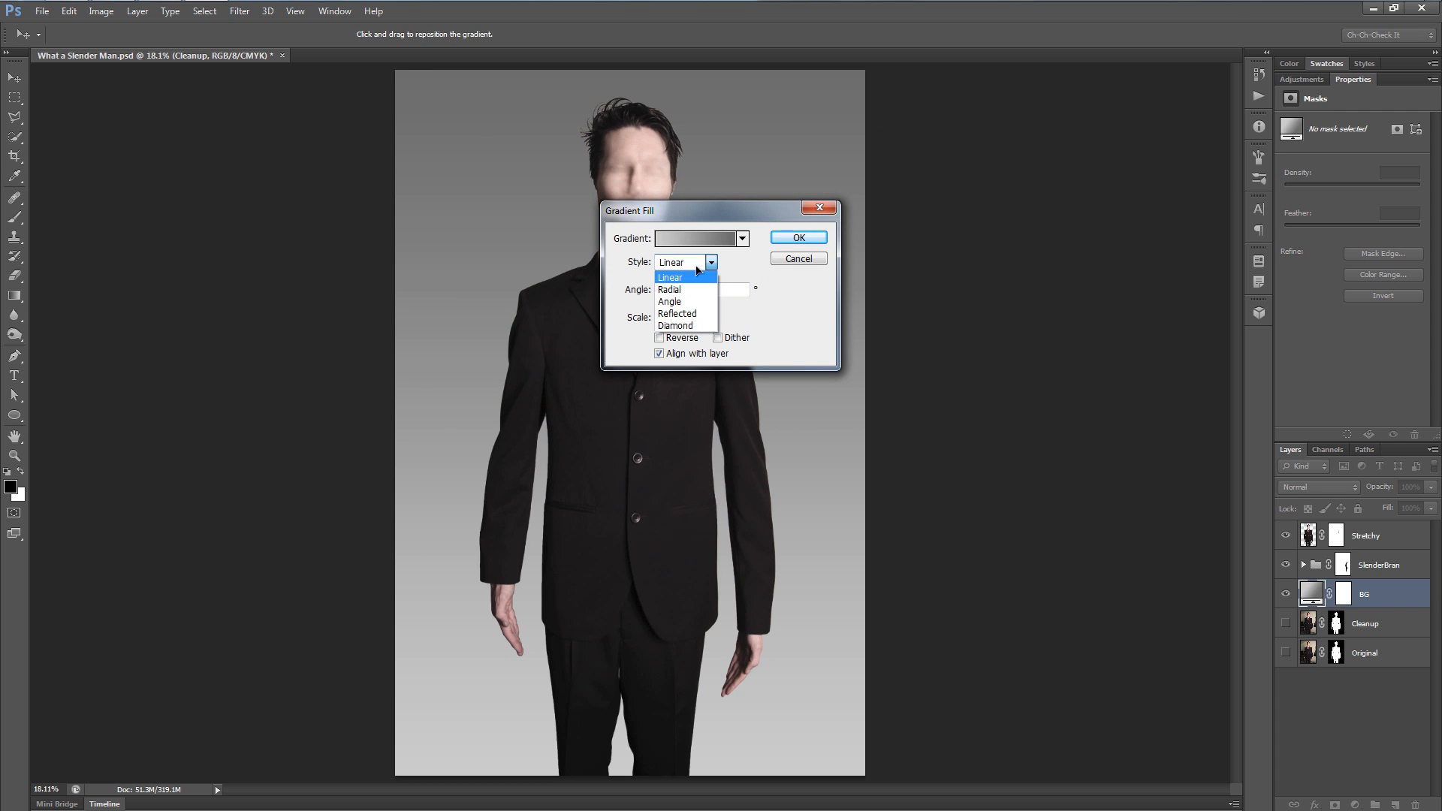
click(676, 289)
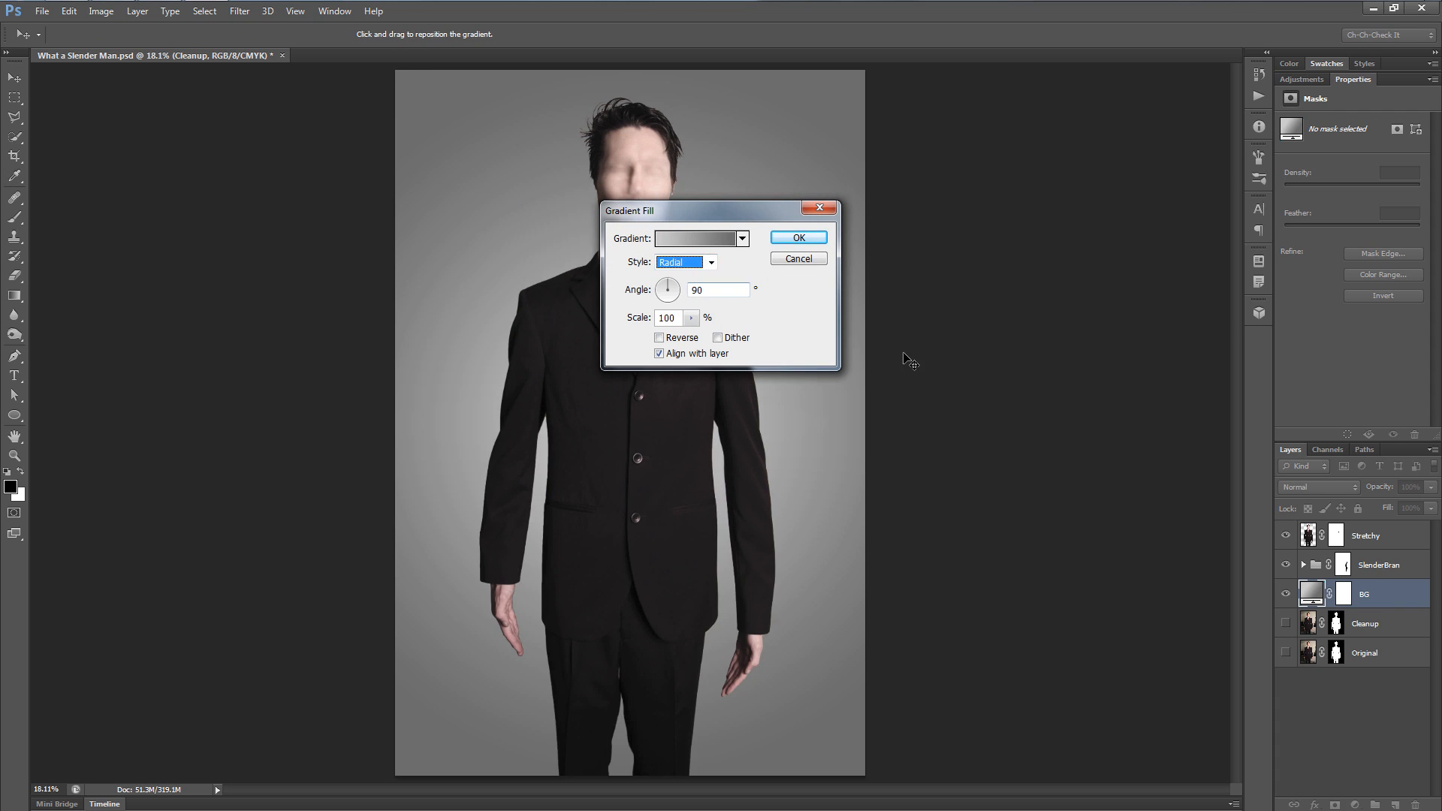
click(691, 318)
drag(693, 338, 703, 341)
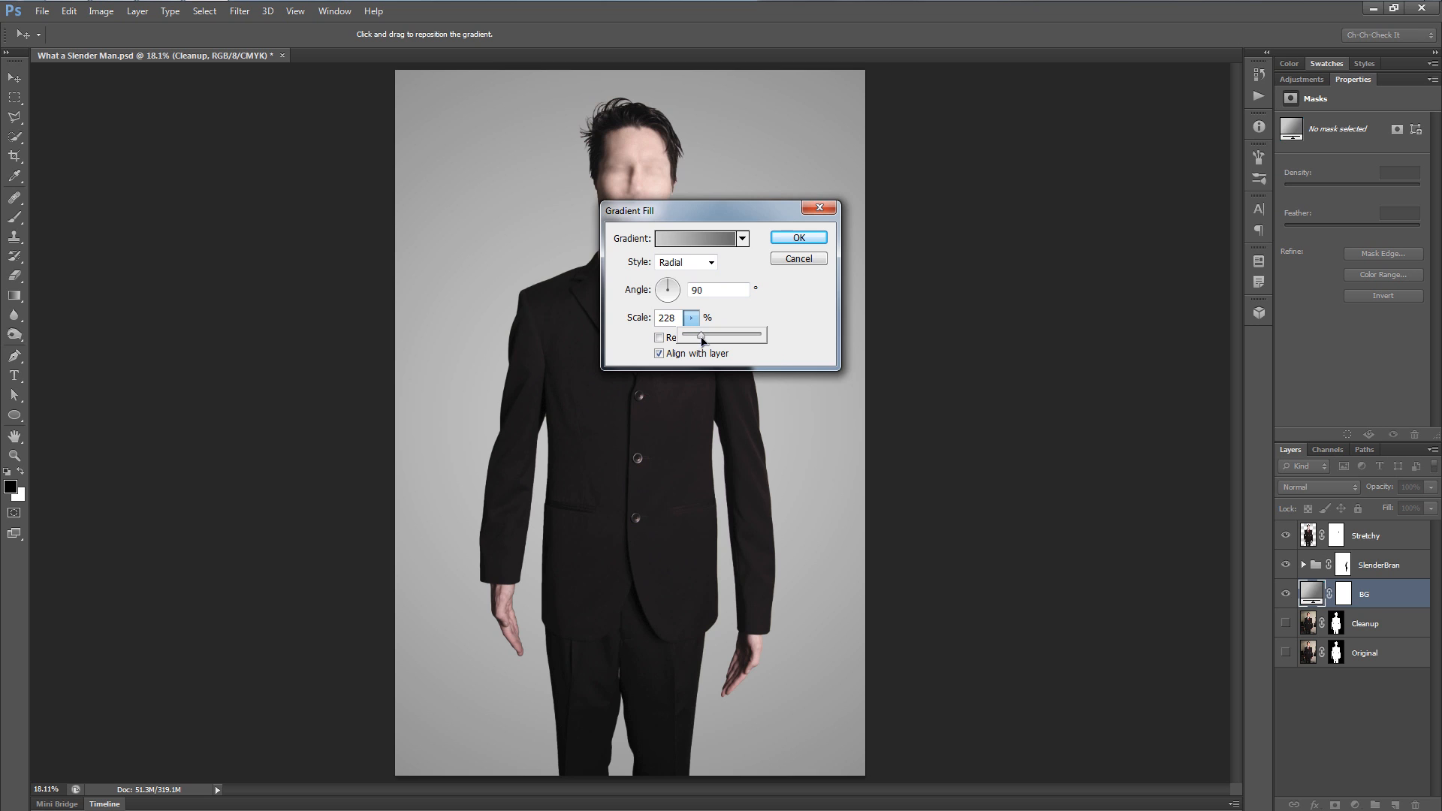
- Lighten the gradient's starting colour stop to eaeaea and accept the edited gradient
click(680, 239)
double_click(576, 401)
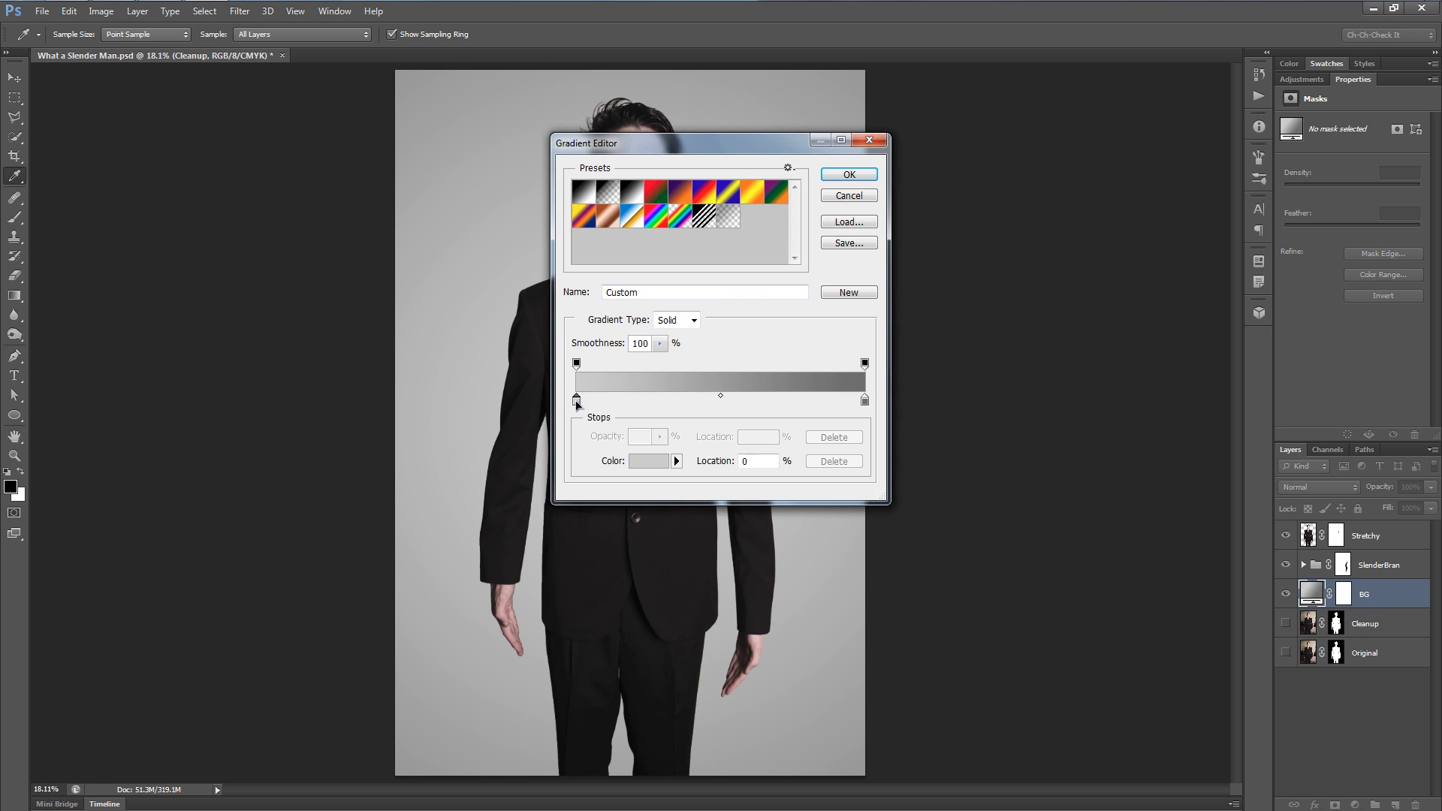
drag(347, 206, 303, 200)
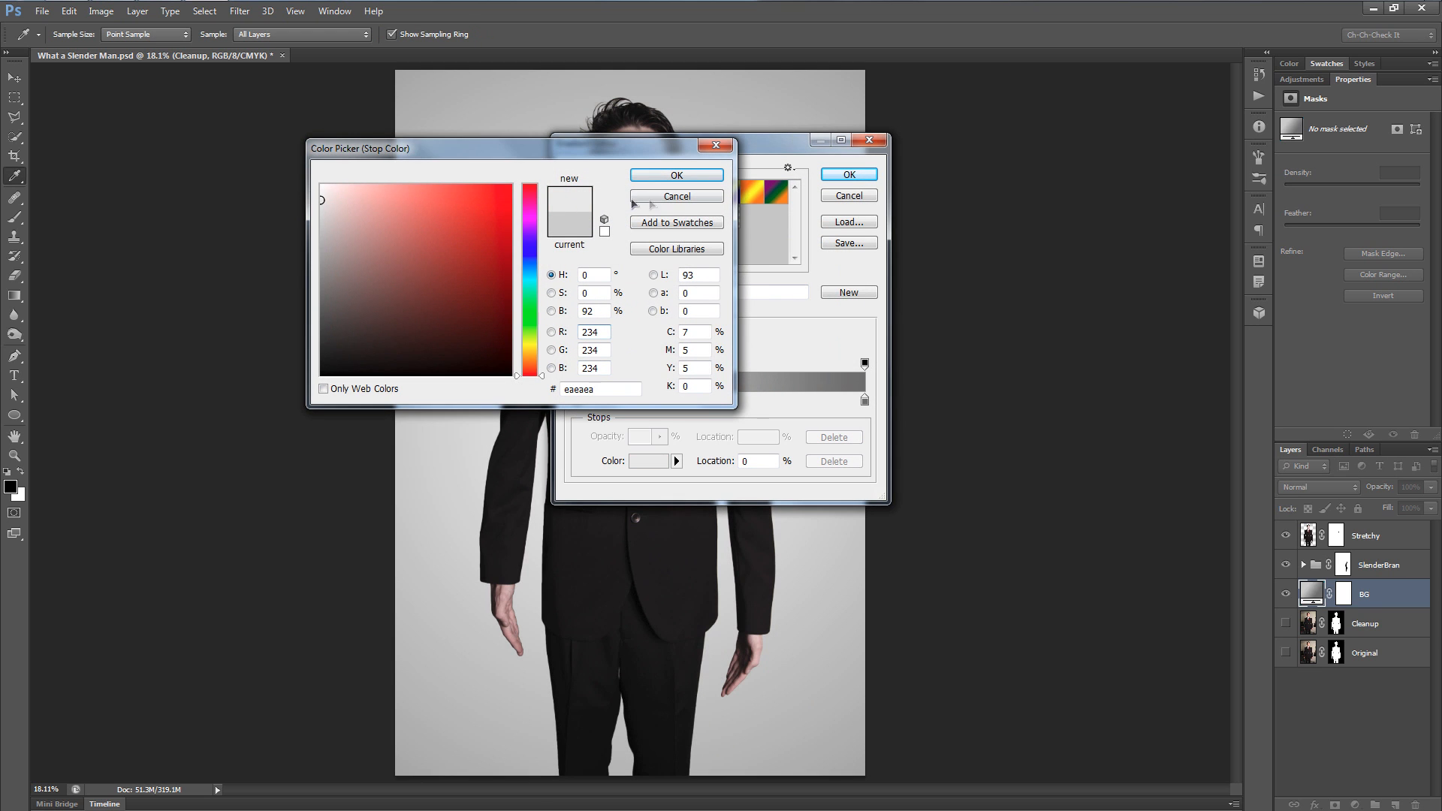
click(676, 175)
click(849, 174)
- Move the Gradient Fill dialog clear of the figure and reduce the gradient's scale to 169%
drag(749, 213, 989, 210)
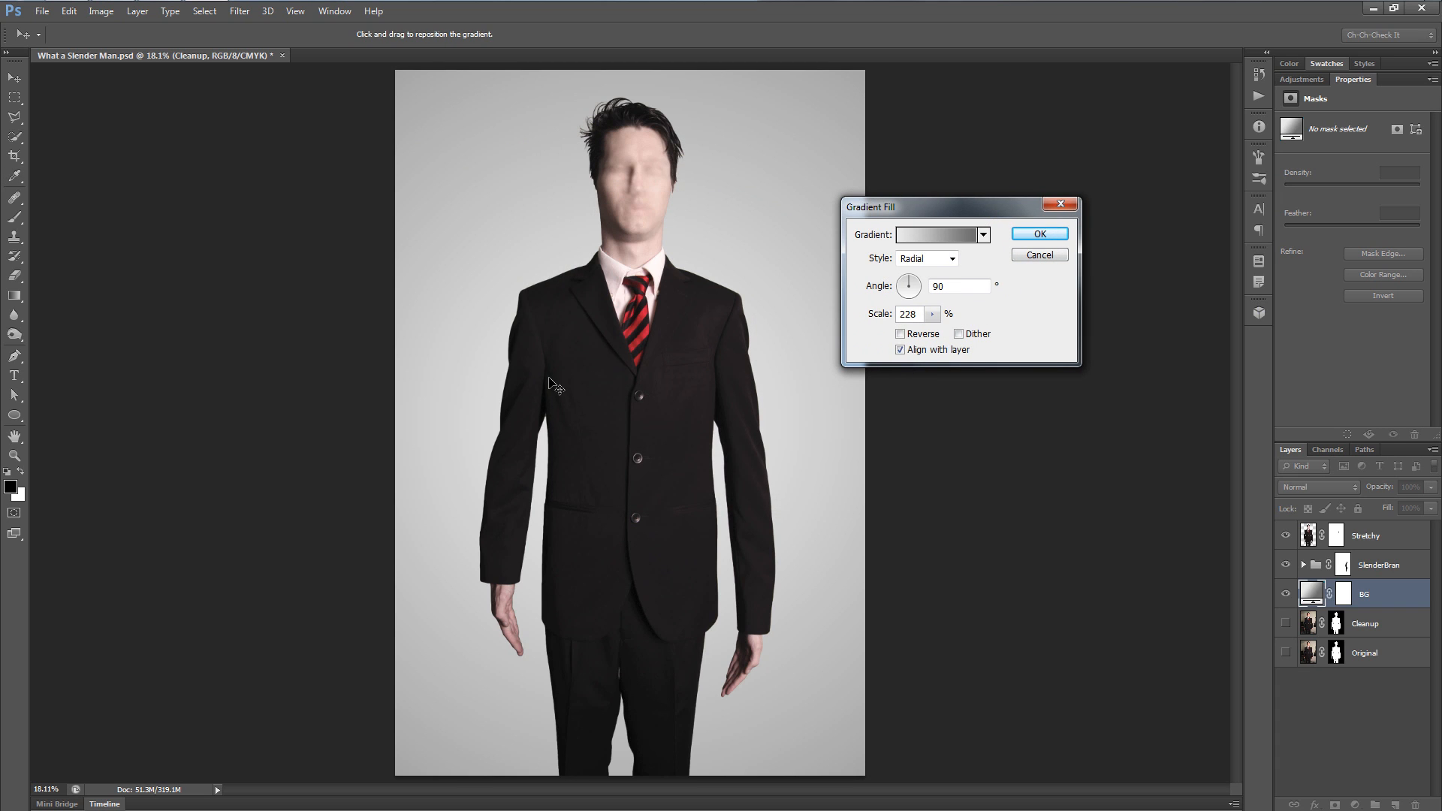
click(948, 236)
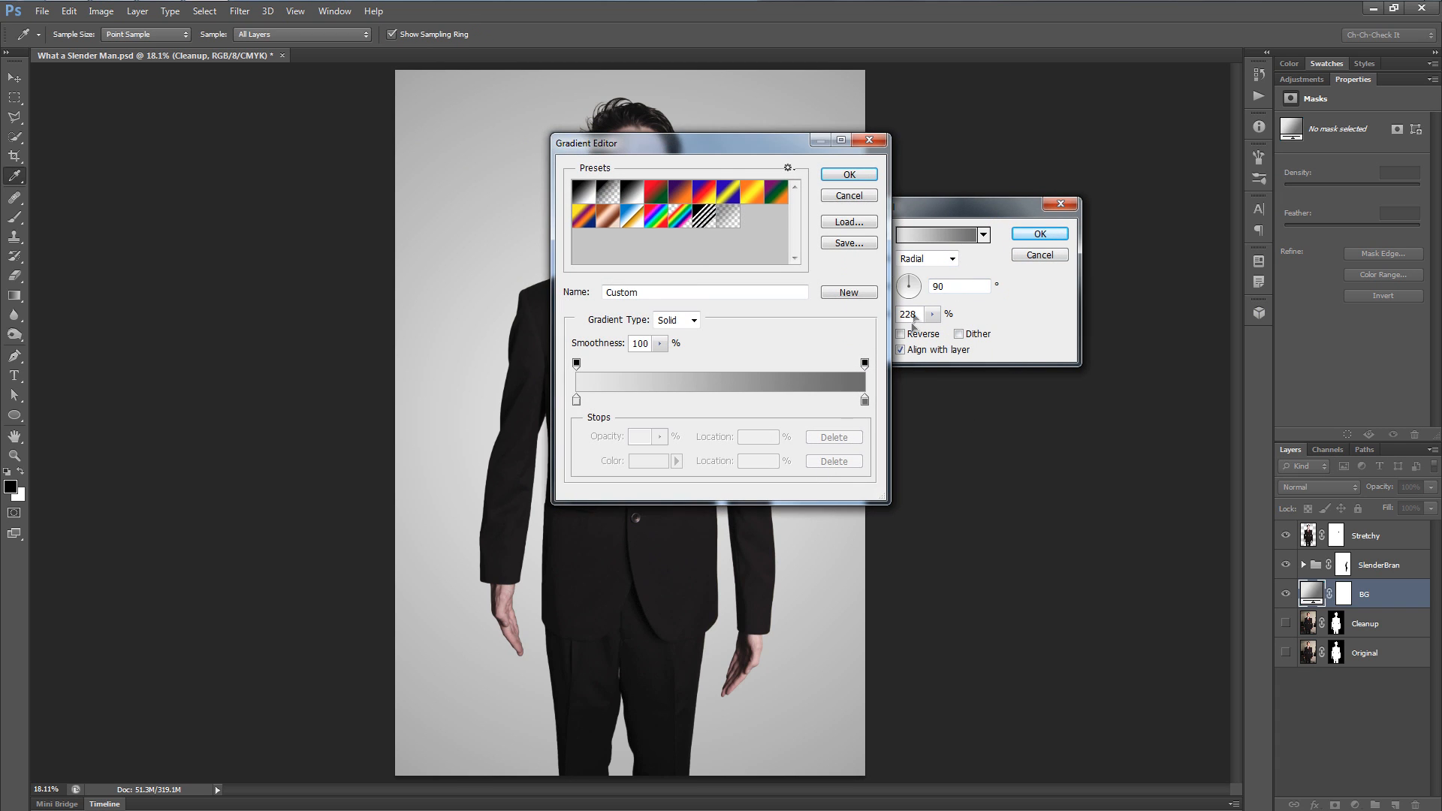
click(855, 197)
click(932, 314)
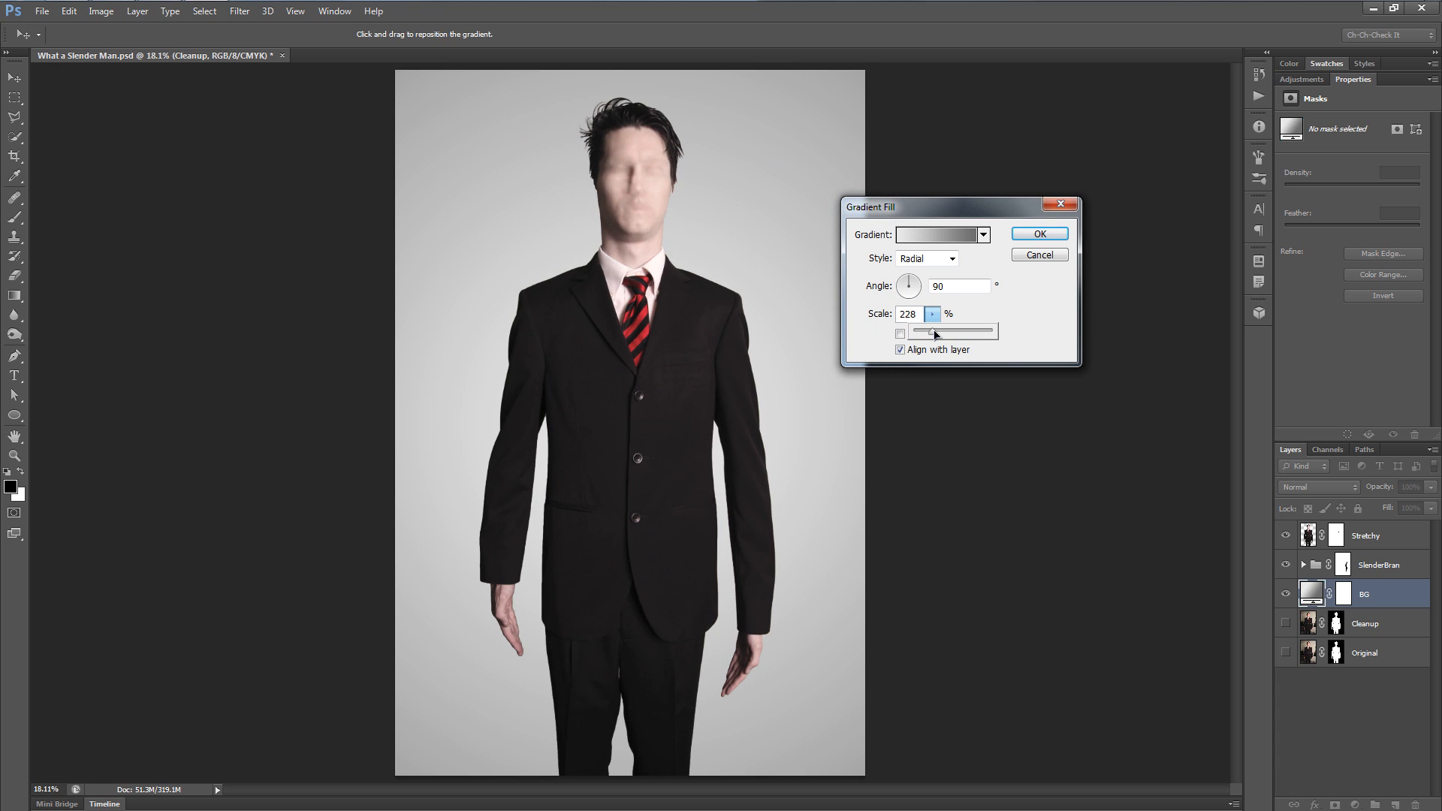
drag(931, 335, 929, 335)
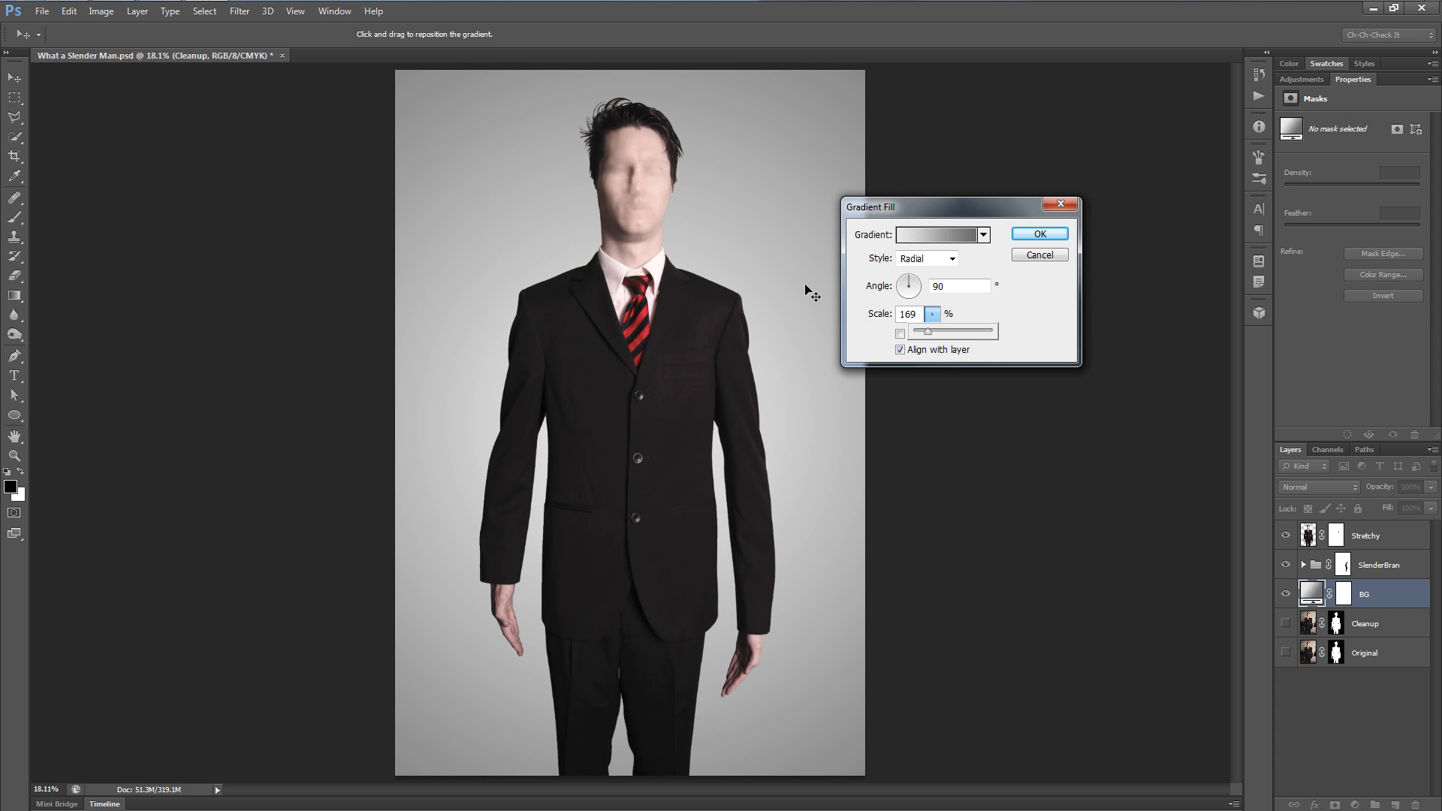
- Shift the radial gradient's centre up behind the man's upper chest and accept the gradient fill
click(635, 429)
drag(634, 426, 635, 353)
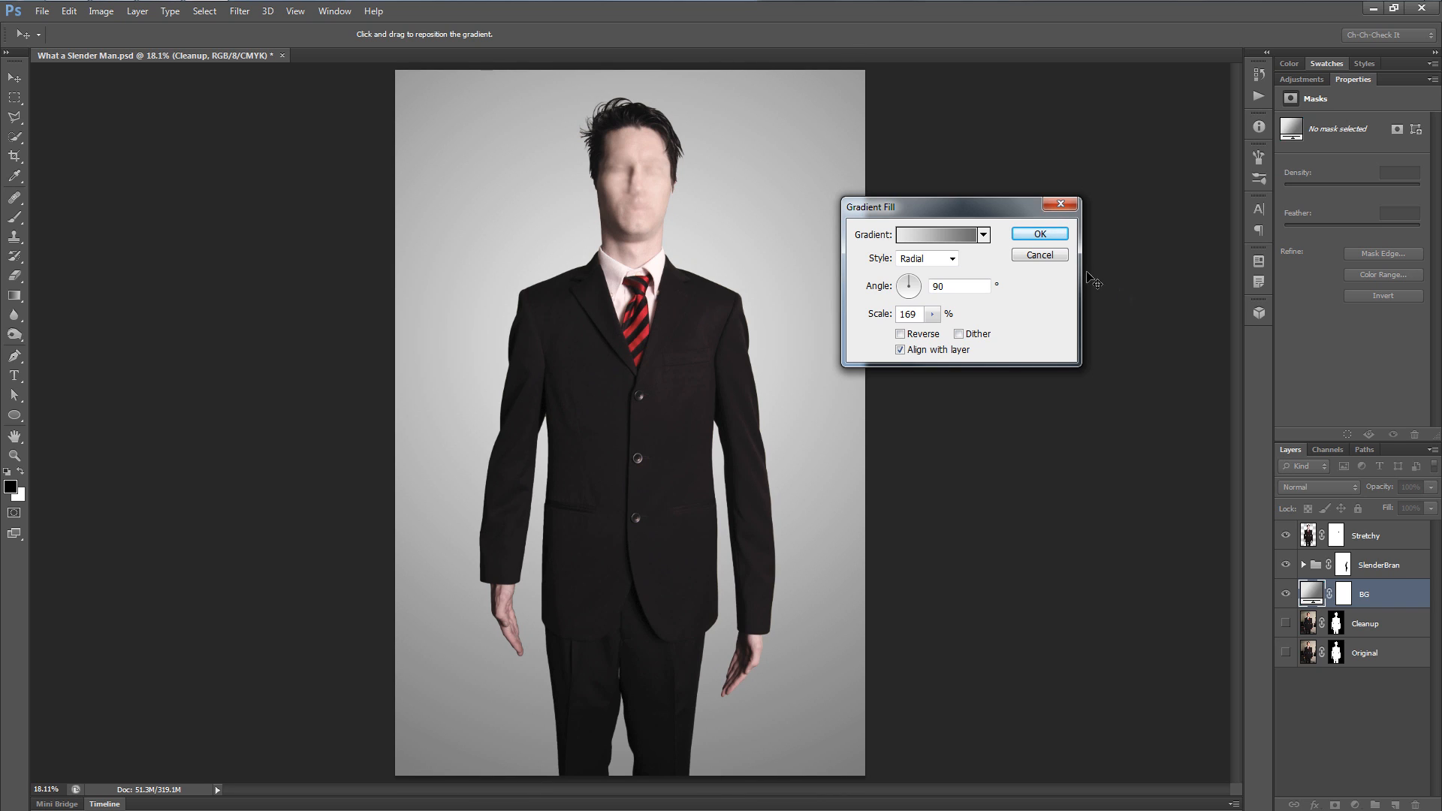
click(1044, 235)
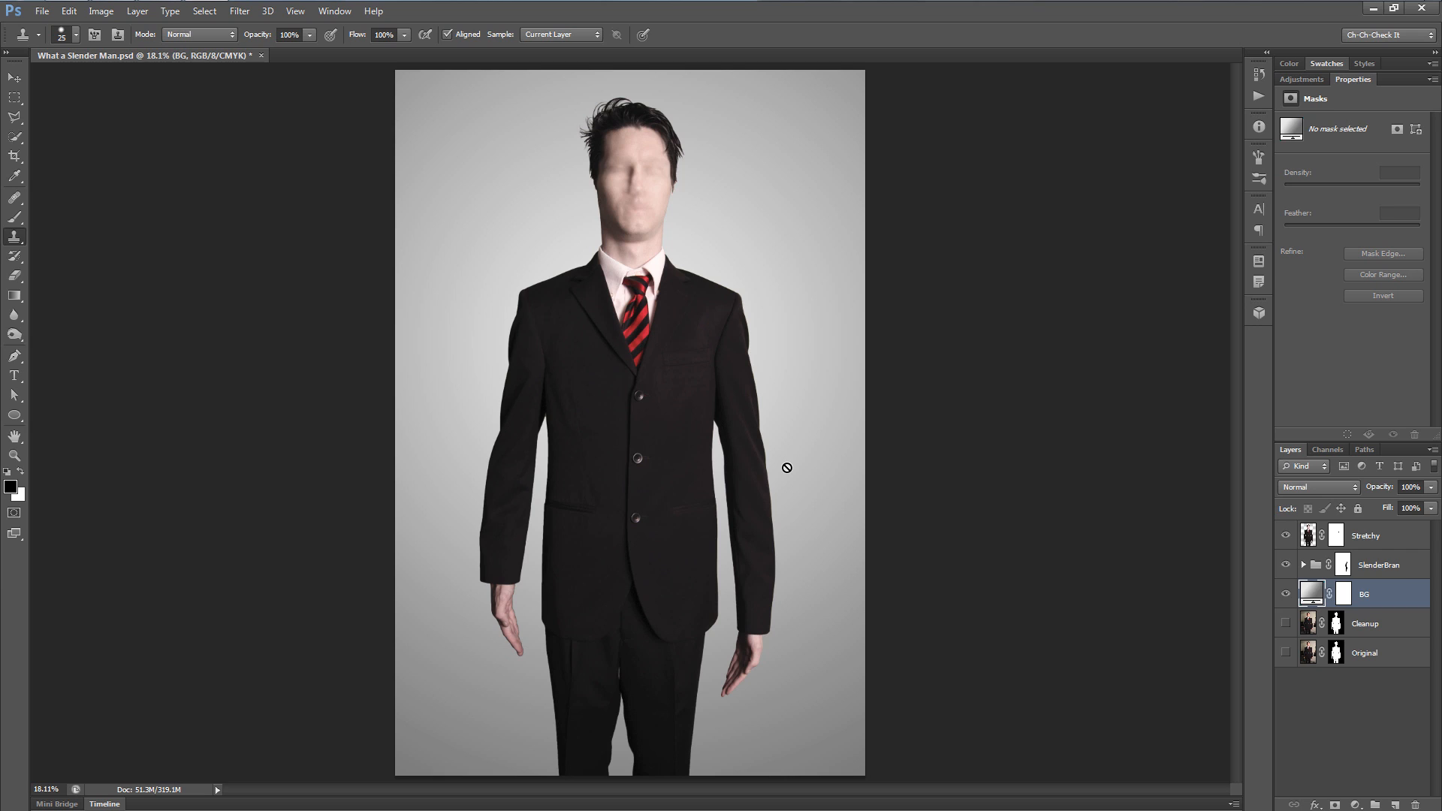
- Turn off the CMYK proof colour preview for the document
key(ctrl+y)
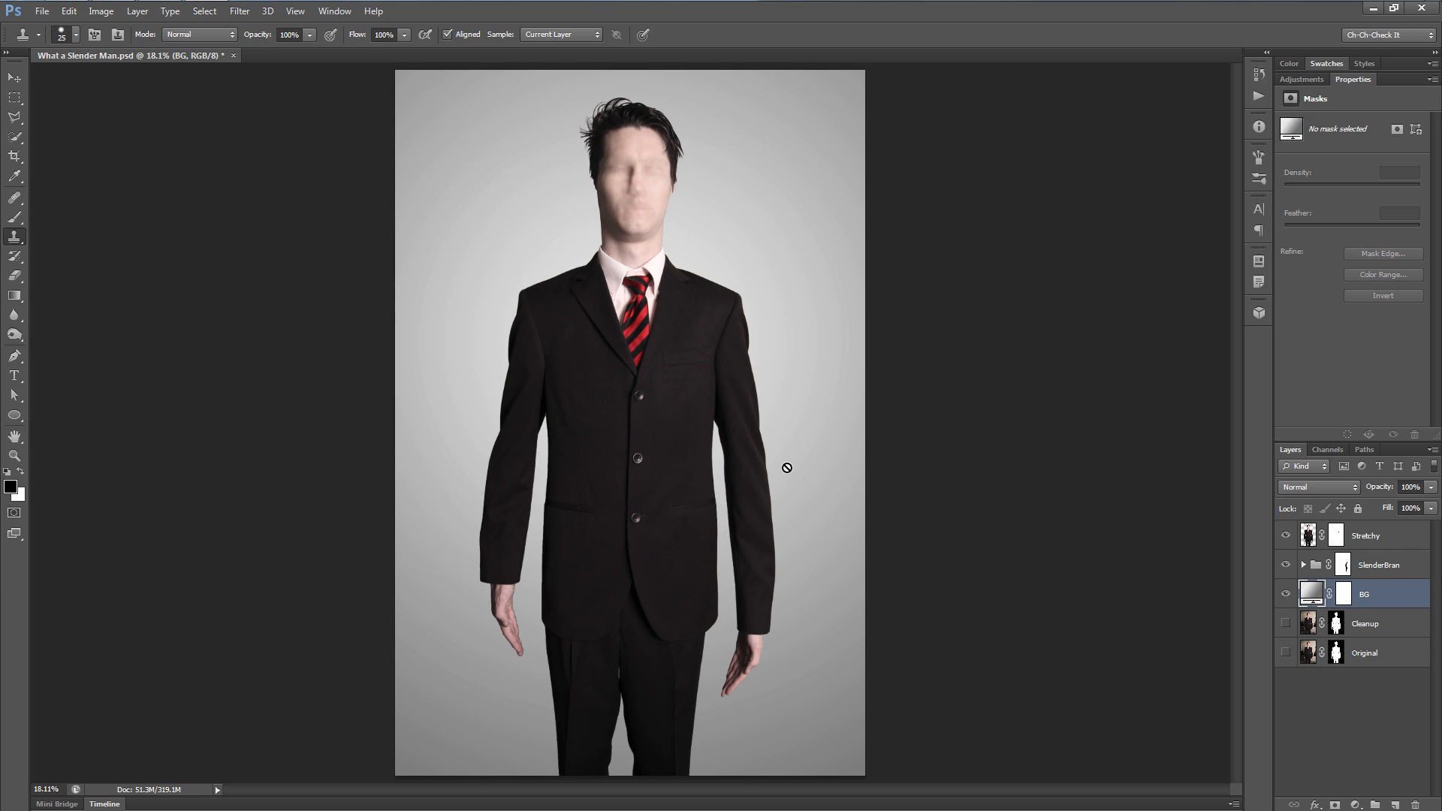